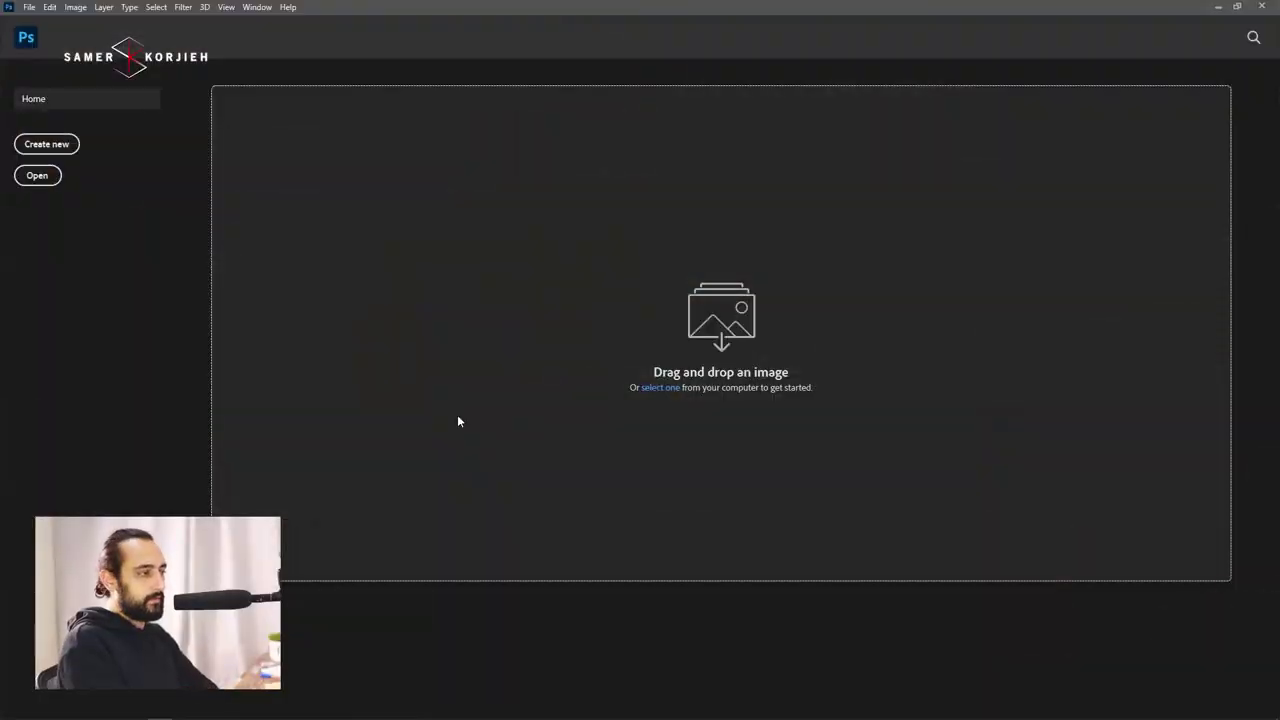
Create a blank 1920×1080 document and clear all guides from the canvas.
left_click(57, 144)
double_click(328, 231)
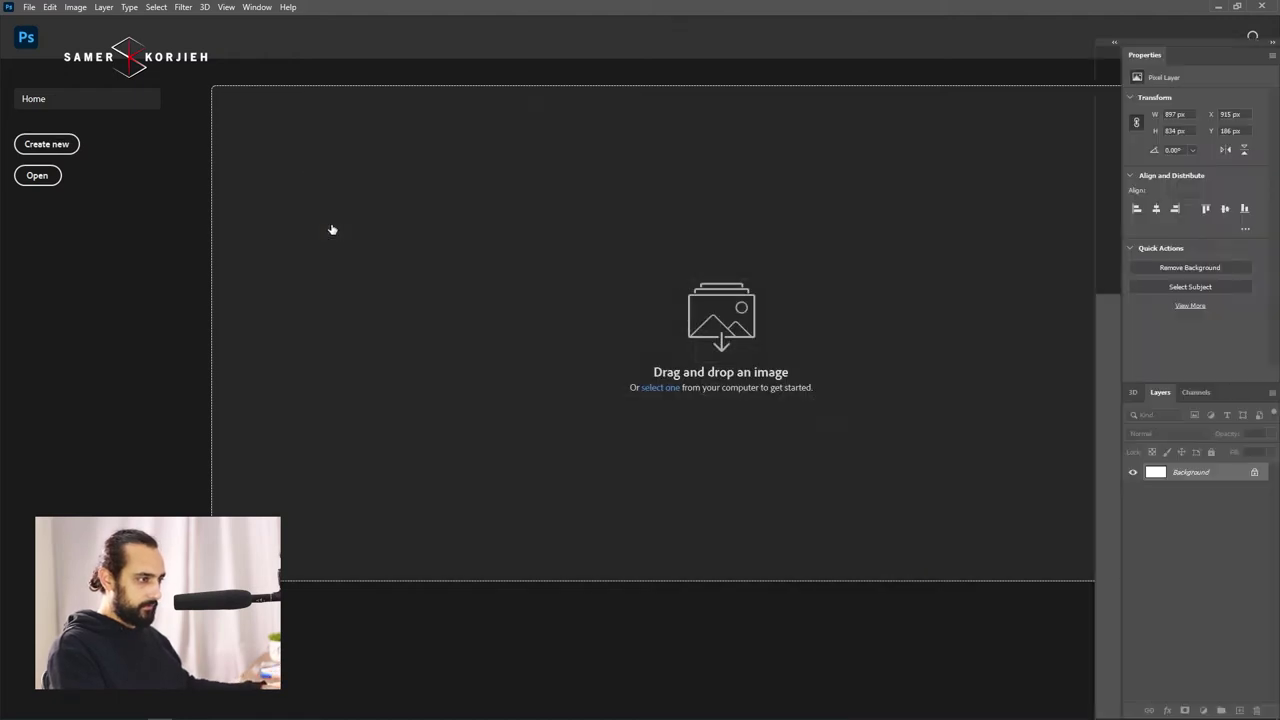
left_click(227, 7)
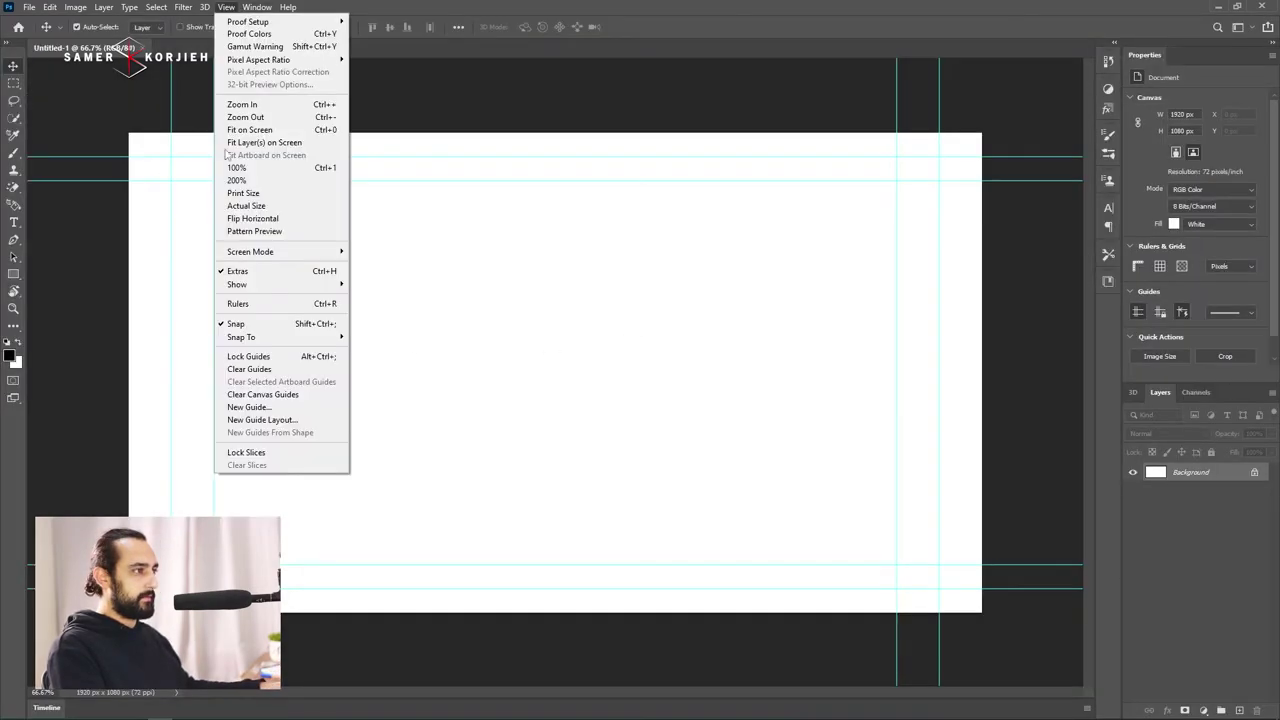
left_click(268, 370)
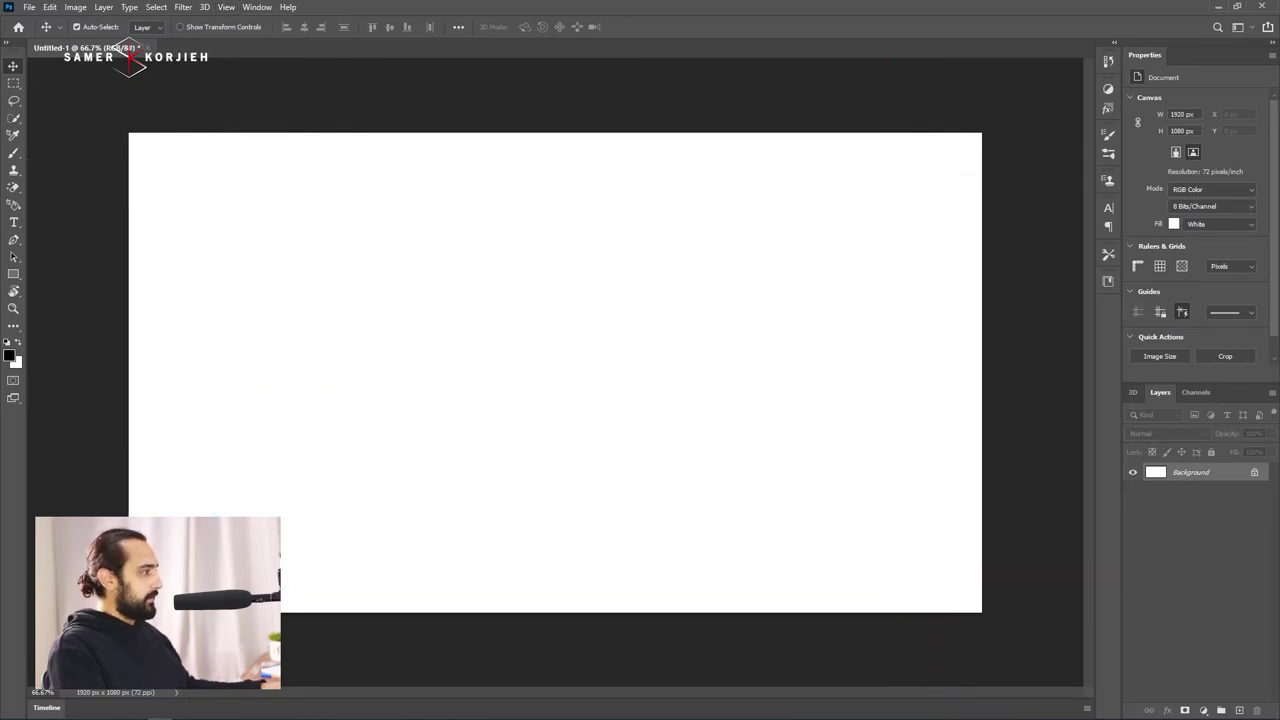
Place the deer, Milkyway, mountain and Tree 2 images as layers, enlarging the deer to fill the canvas.
left_click_drag(294, 357, 467, 387)
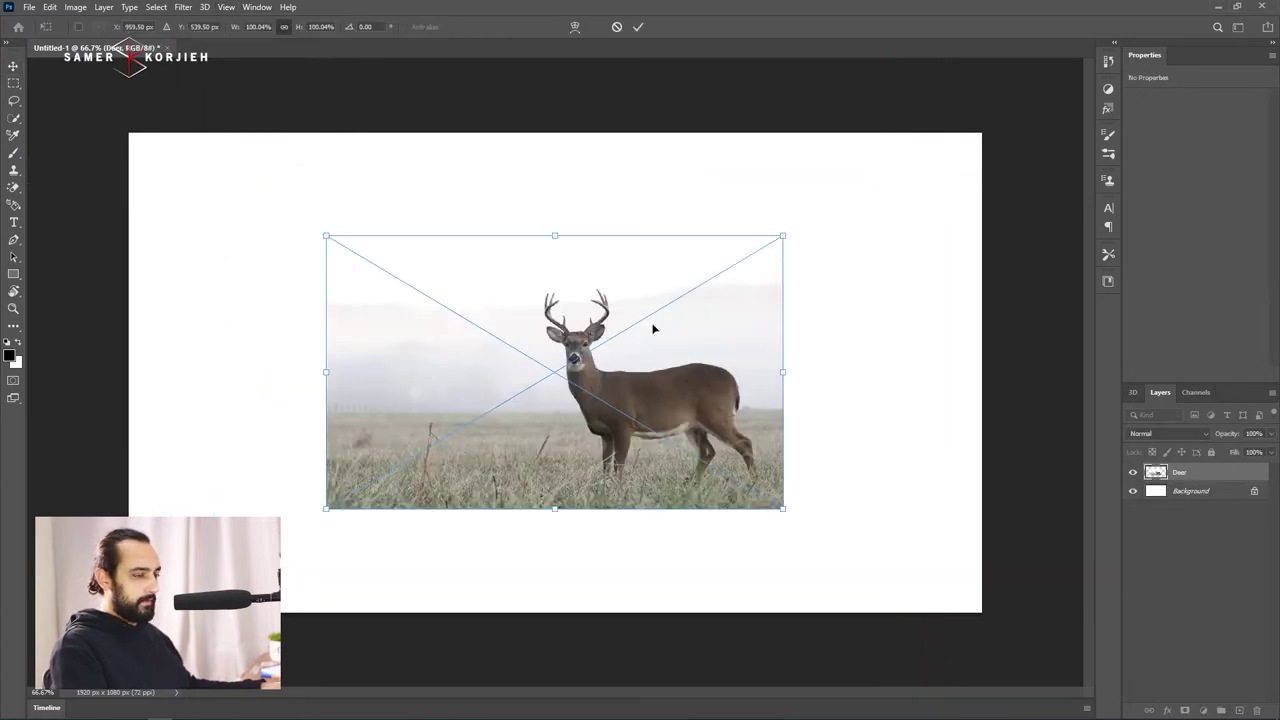
left_click_drag(789, 232, 992, 110)
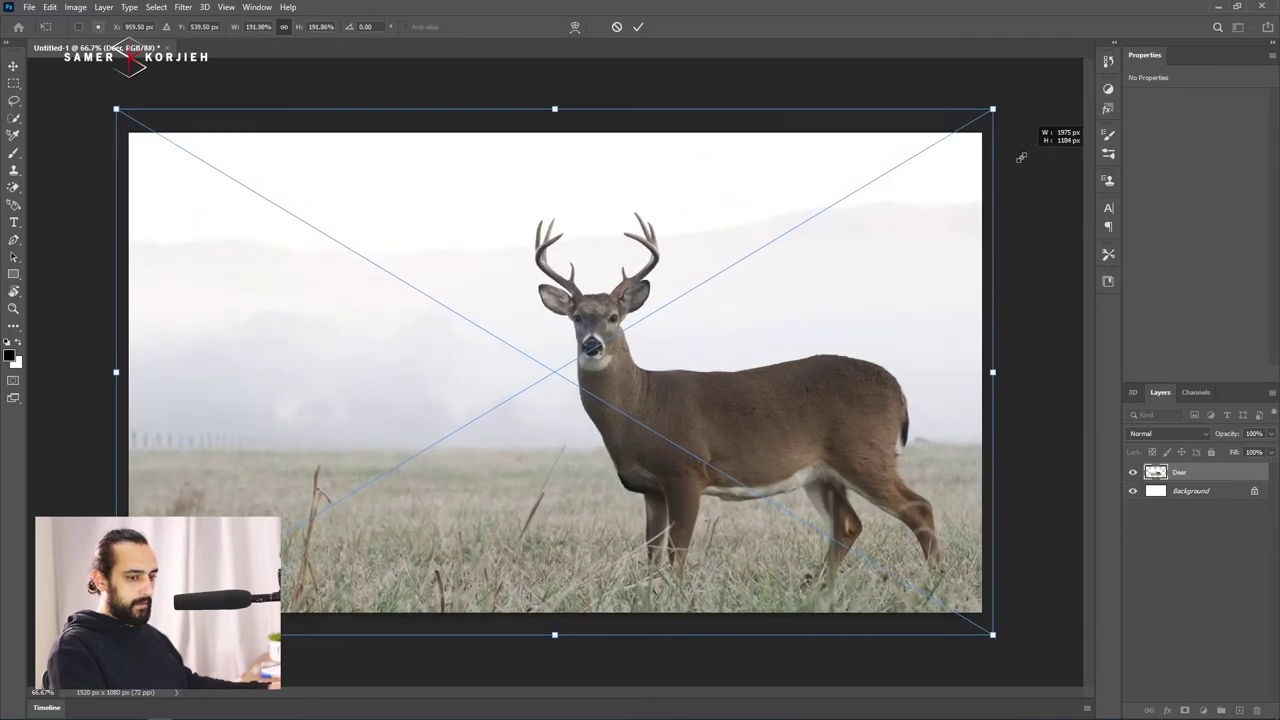
key("Return")
key("Return")
key("Return")
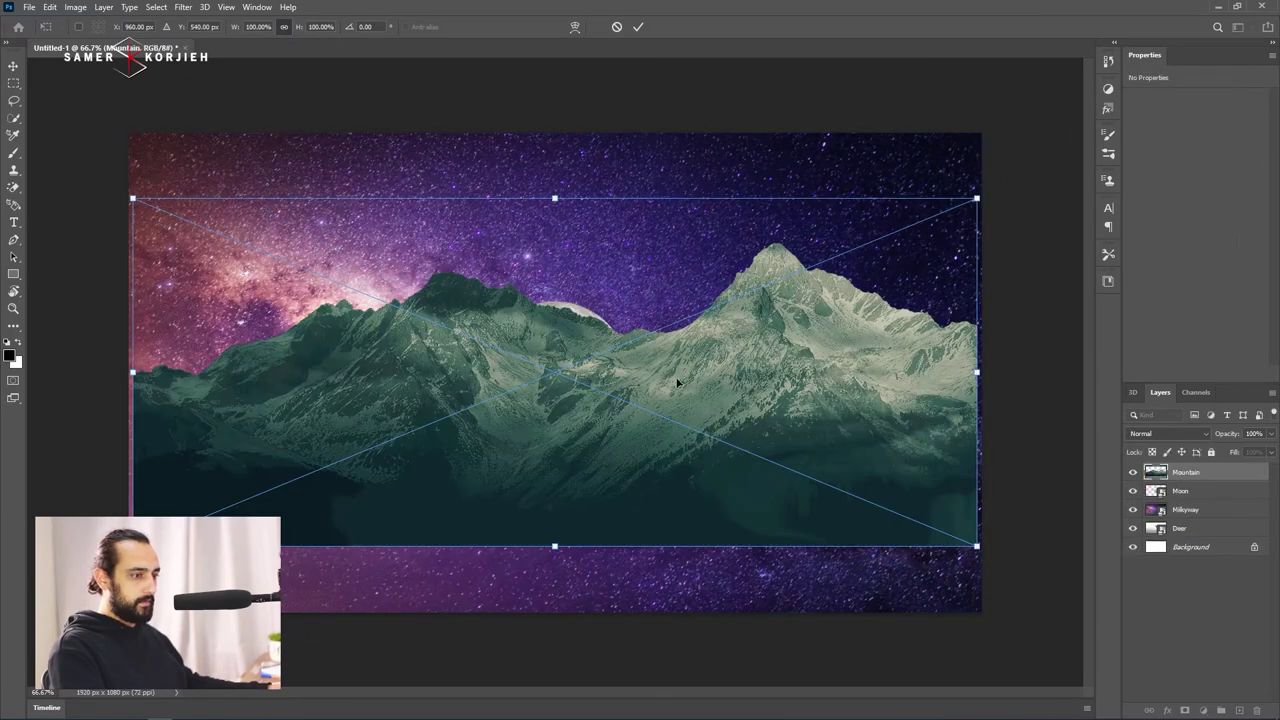
key("Return")
key("Return")
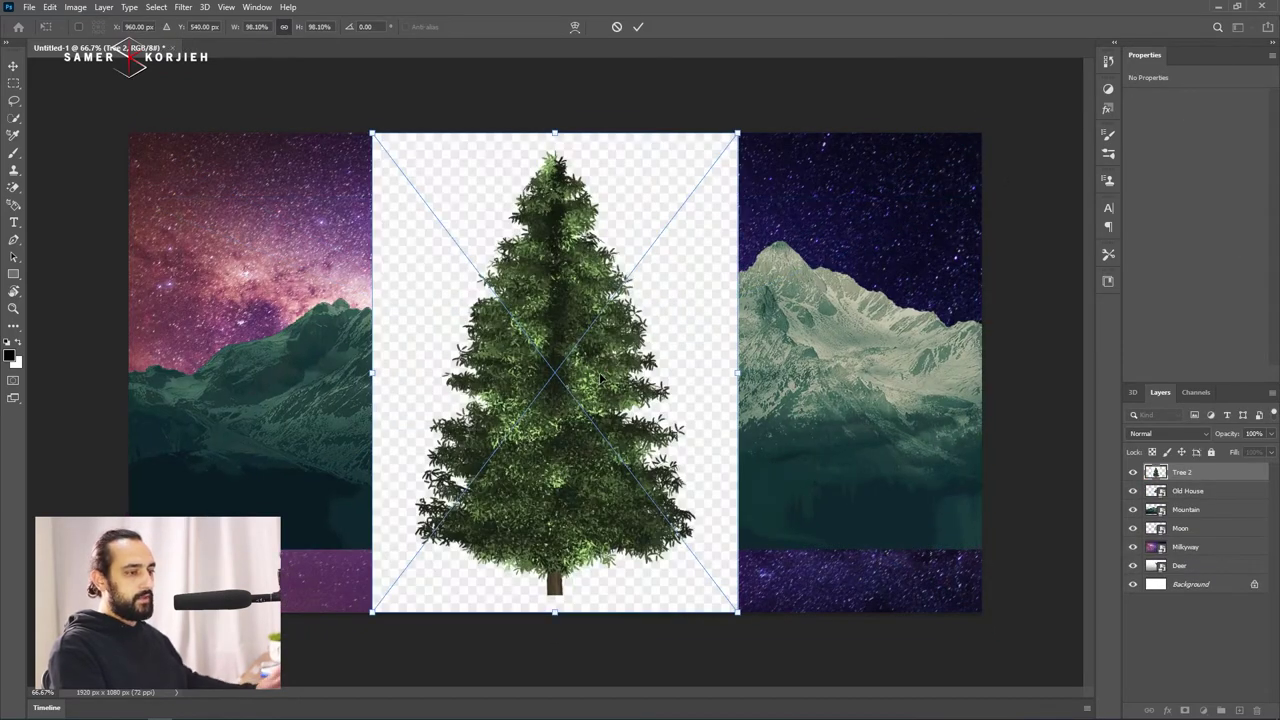
key("Return")
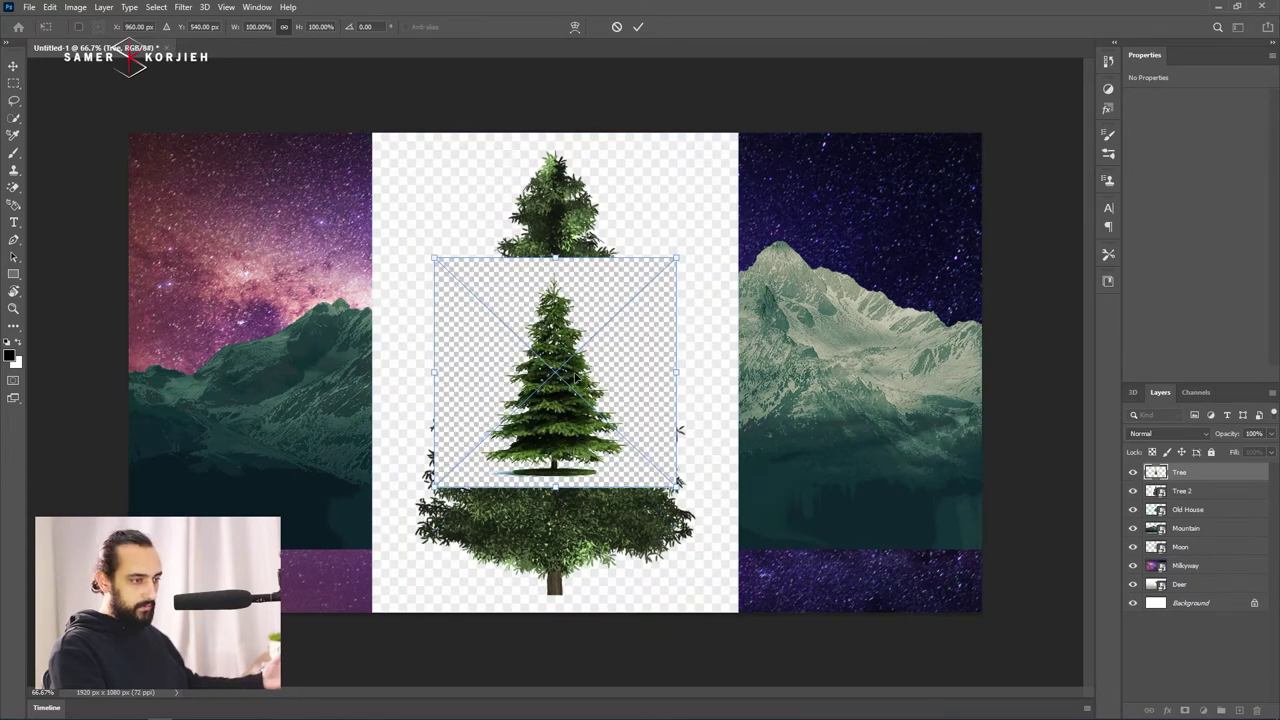
key("Return")
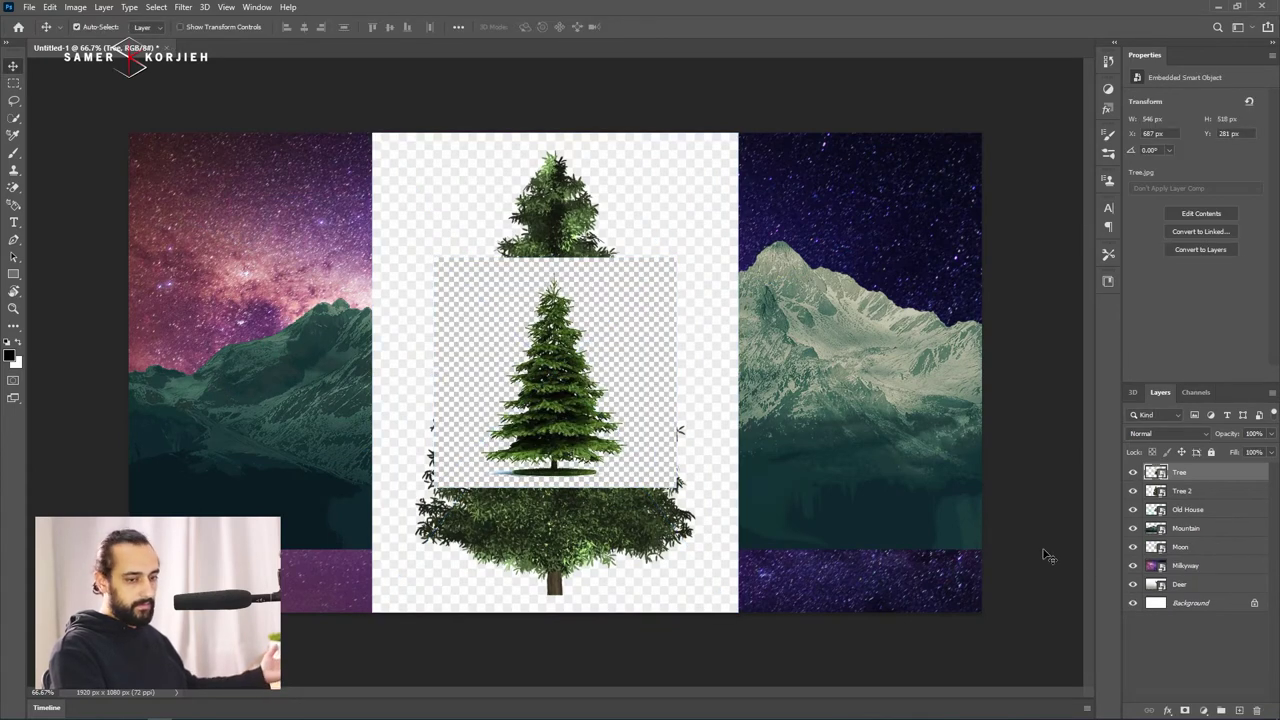
Hide every layer except Old House.
left_click(1133, 490)
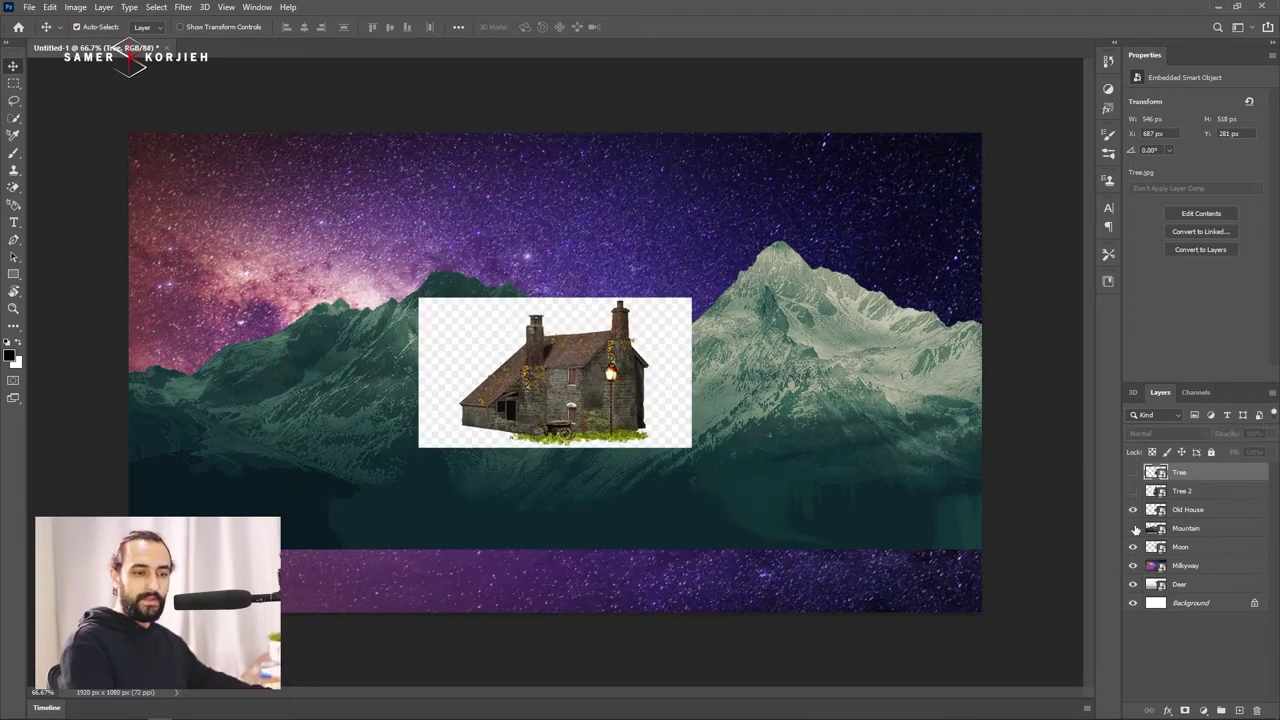
left_click(1133, 511, "alt")
left_click(1199, 512)
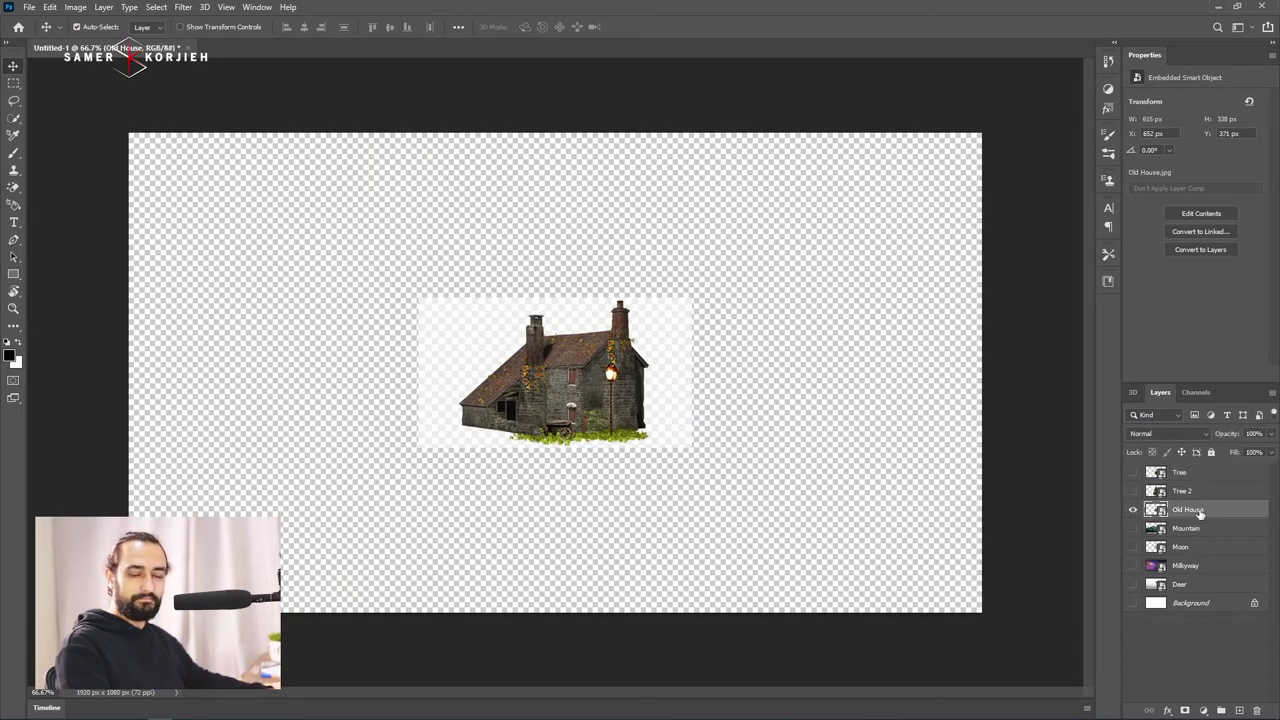
Add a black Solid Color fill layer above Mountain, beneath Old House.
left_click(1200, 527)
left_click(1204, 709)
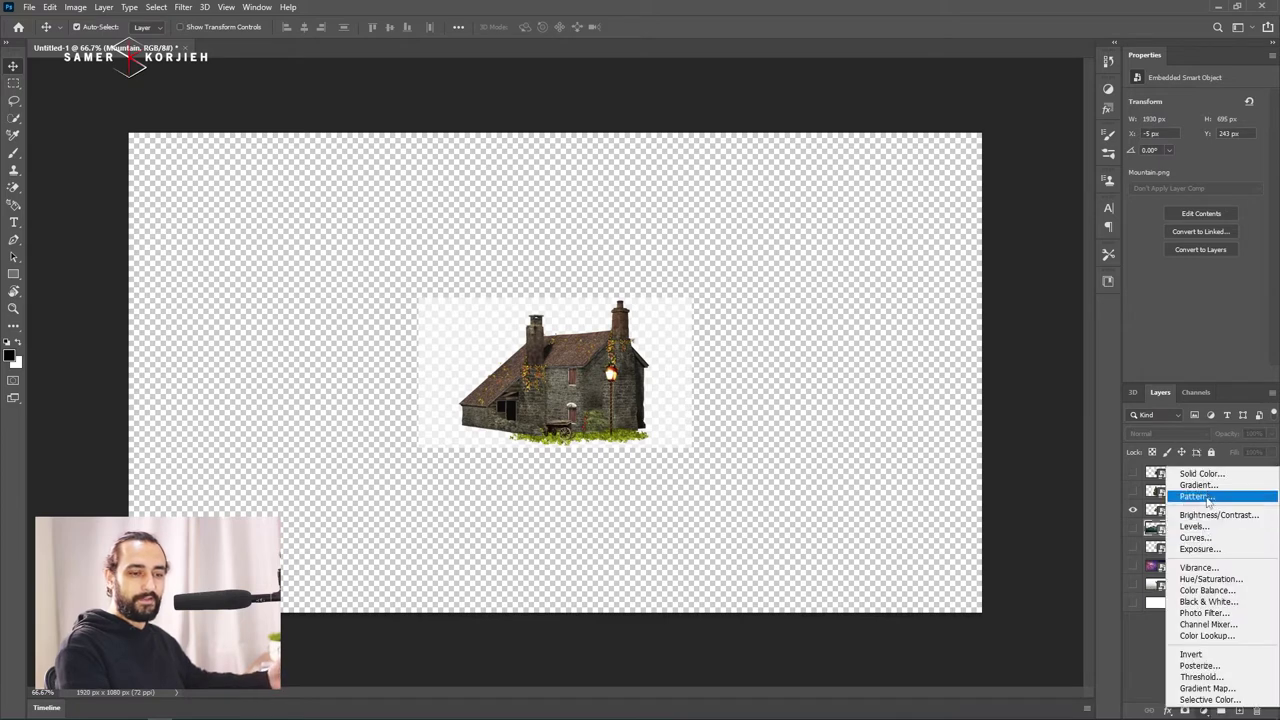
left_click(1200, 476)
left_click(785, 340)
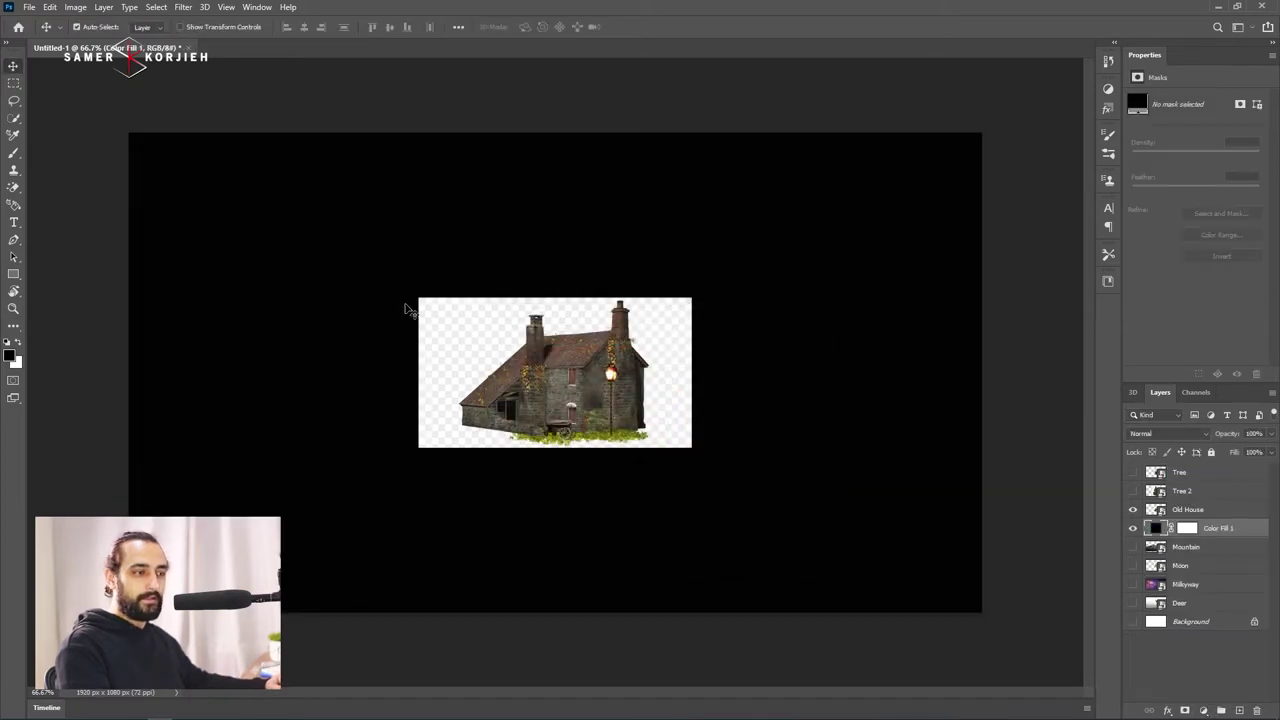
Centre the house in view, select the Old House layer and switch to the Magic Eraser Tool.
scroll(621, 418, "up", 3)
scroll(621, 418, "up", 2)
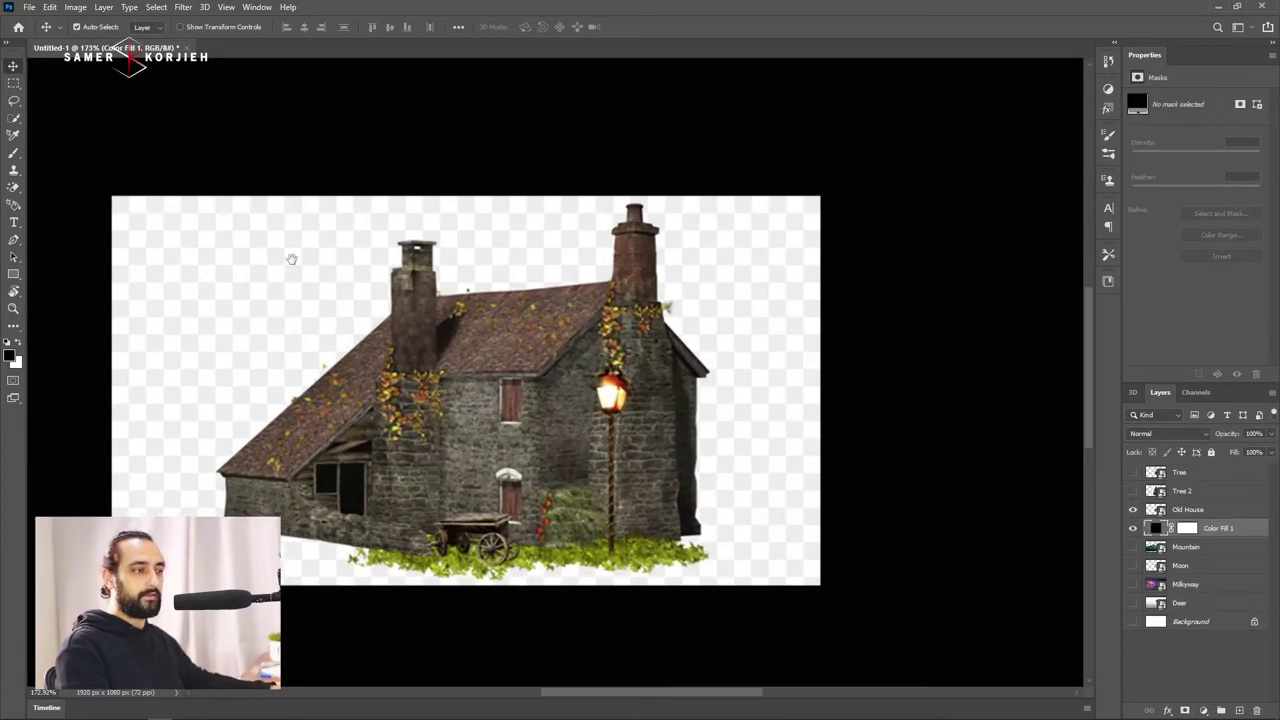
mouse_move(176, 262)
left_mouse_down()
mouse_move(368, 264)
mouse_move(271, 248)
left_mouse_up()
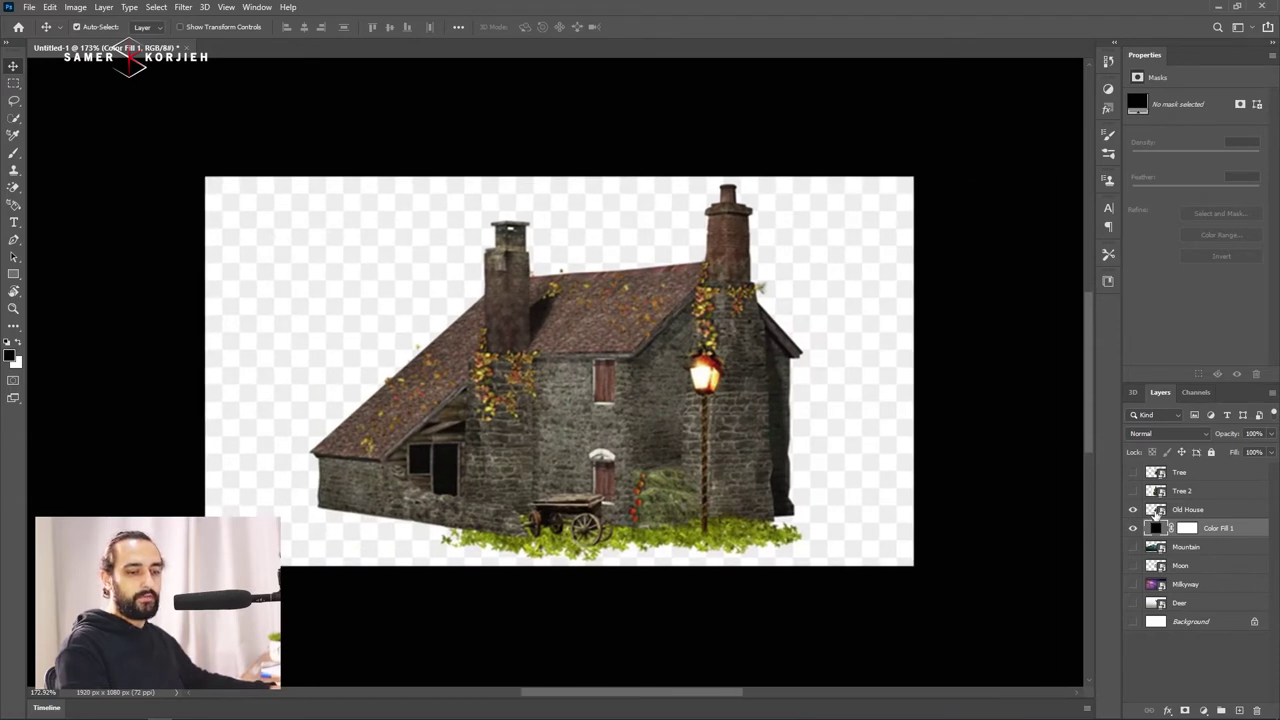
left_click(1192, 511)
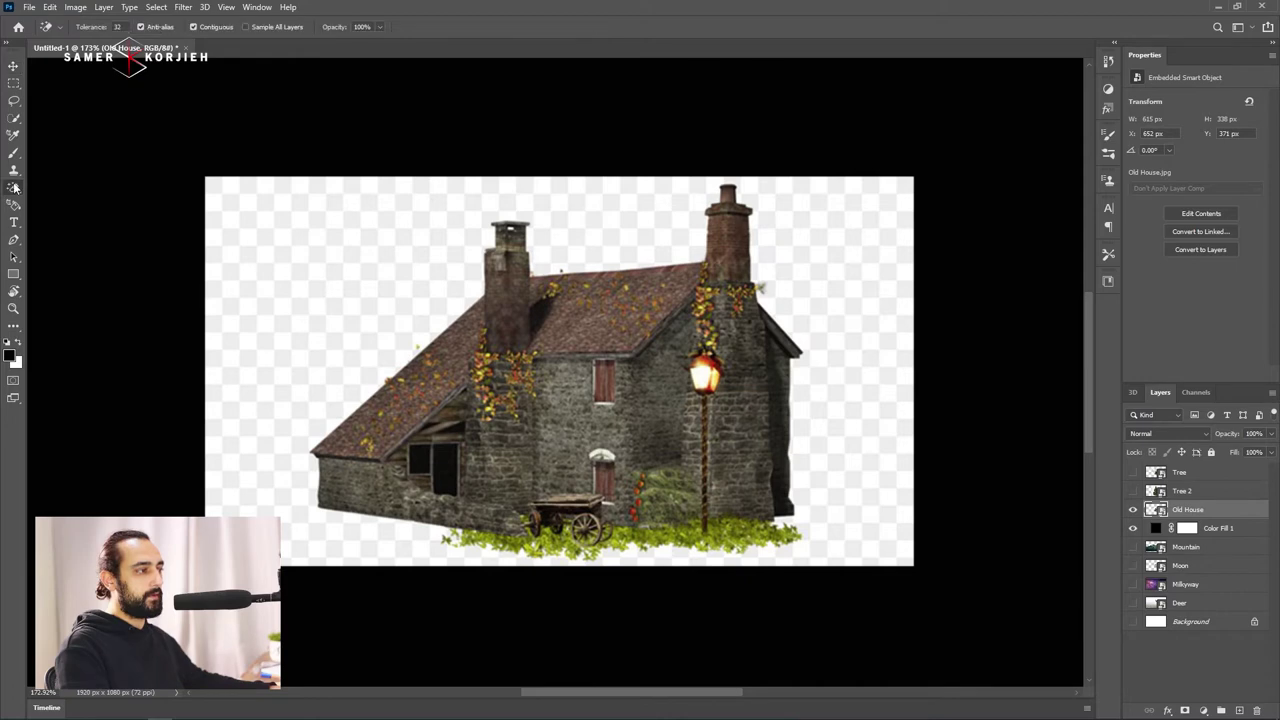
left_click_drag(17, 188, 53, 219)
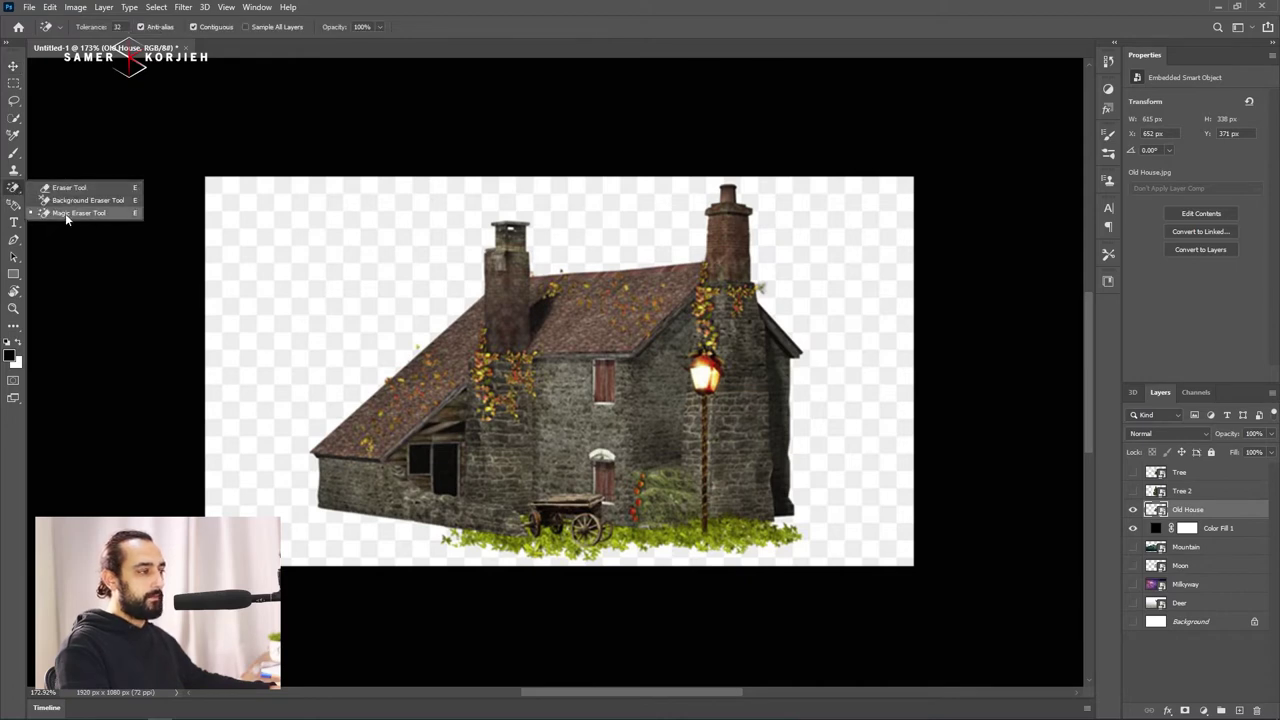
left_click(43, 214)
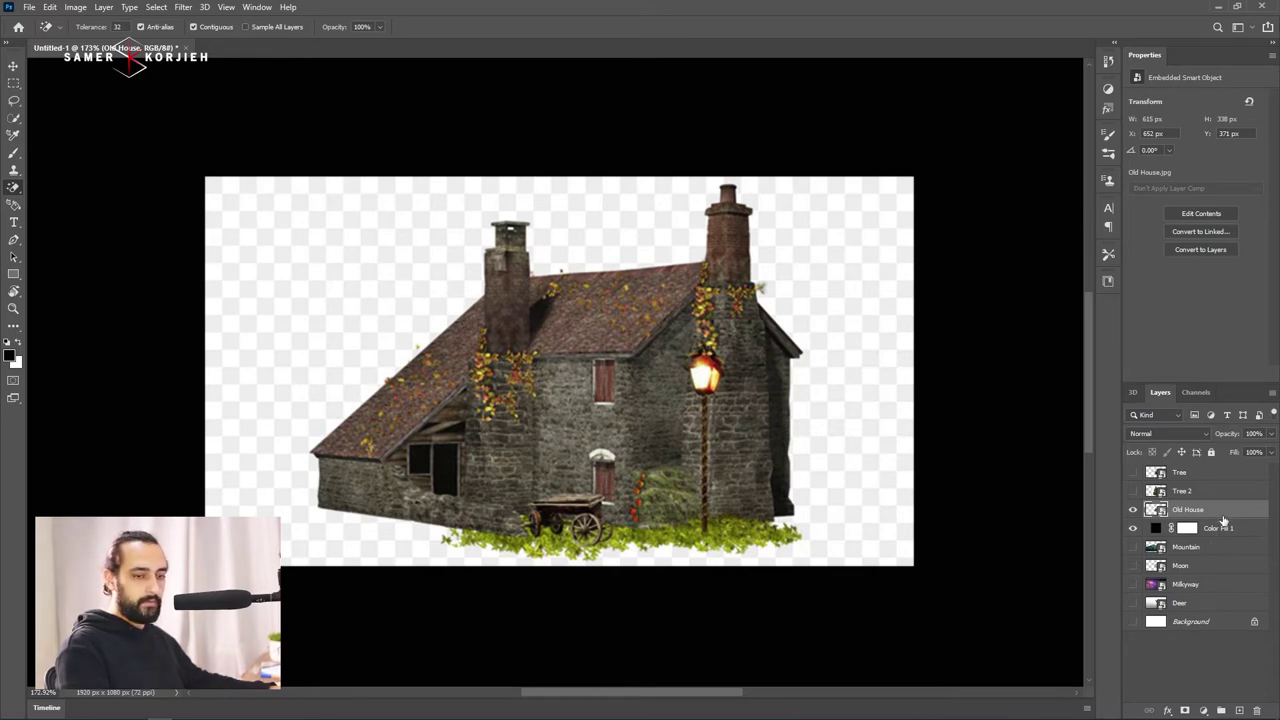
Rasterize Old House and erase the white background around the house.
right_click(1222, 520)
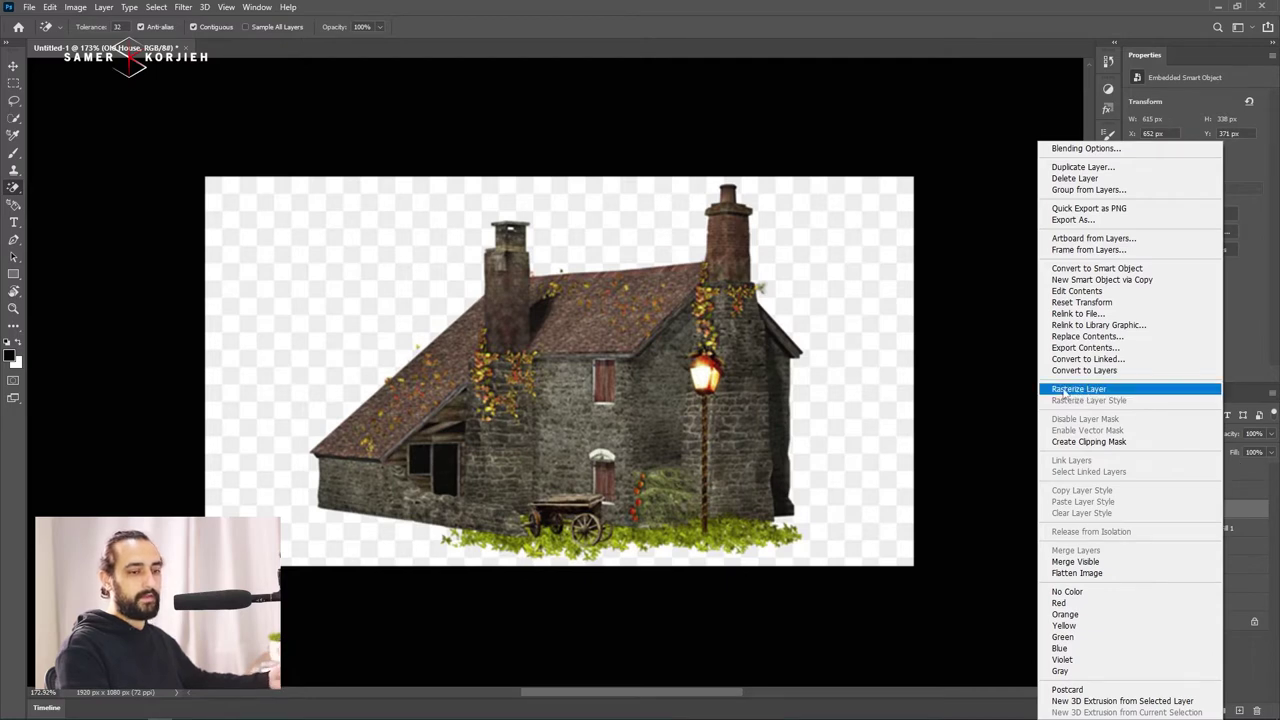
left_click(440, 277)
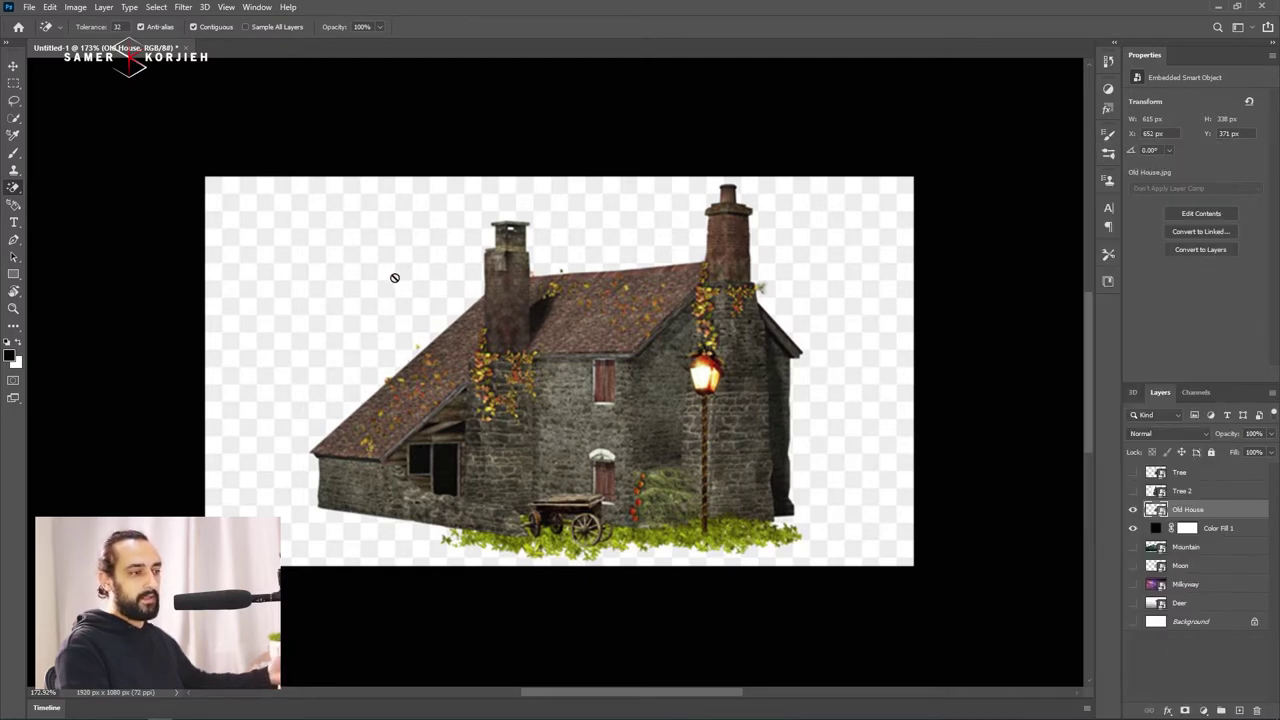
left_click(394, 277)
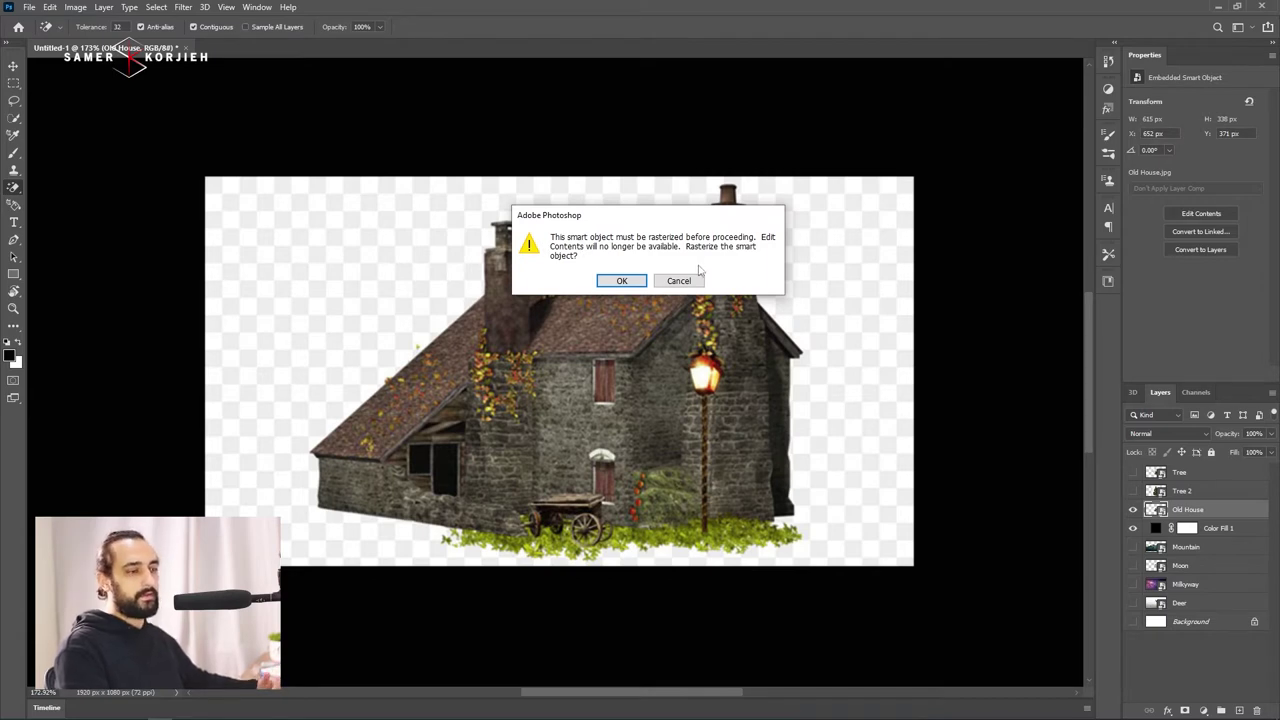
left_click(621, 280)
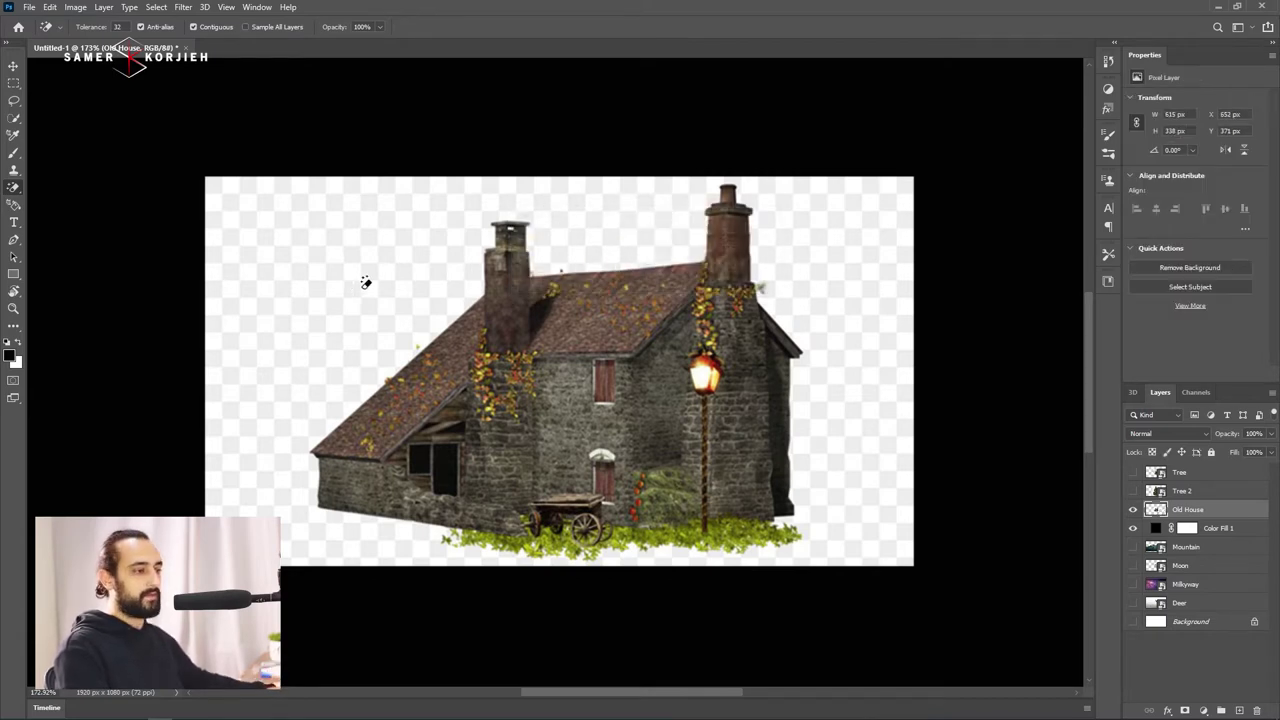
left_click(364, 282)
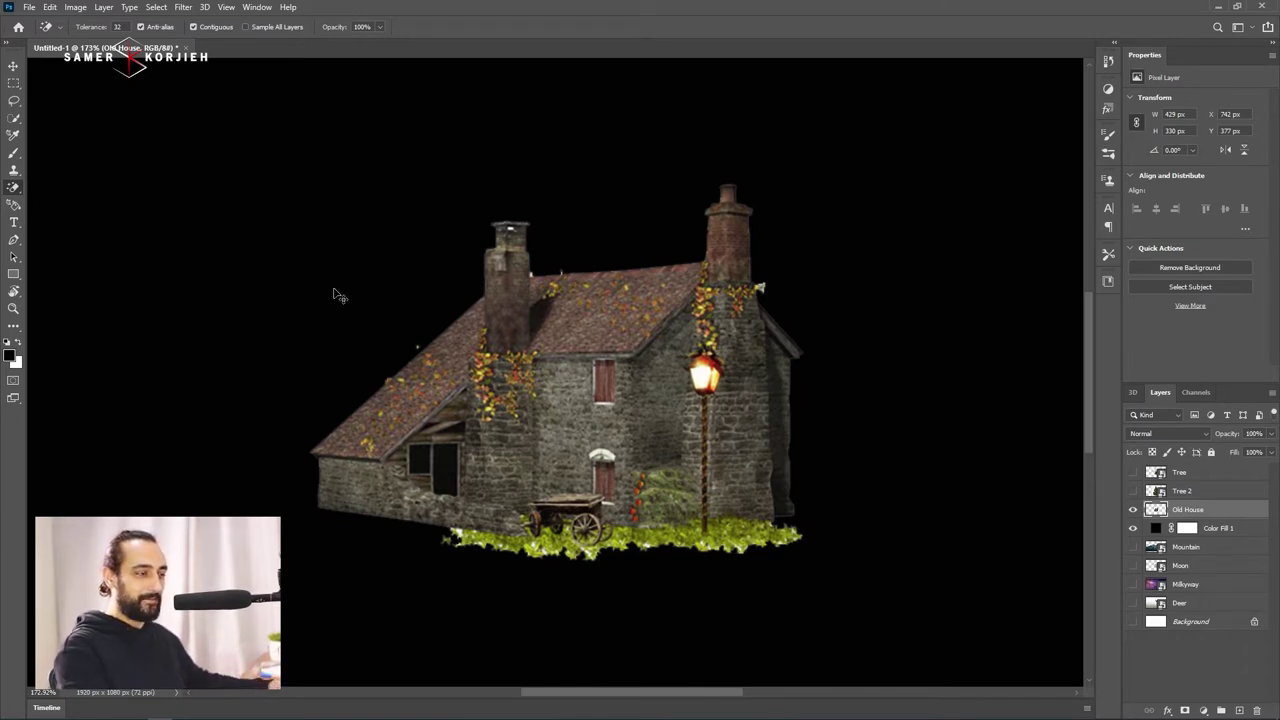
key("ctrl+z")
left_click(363, 294)
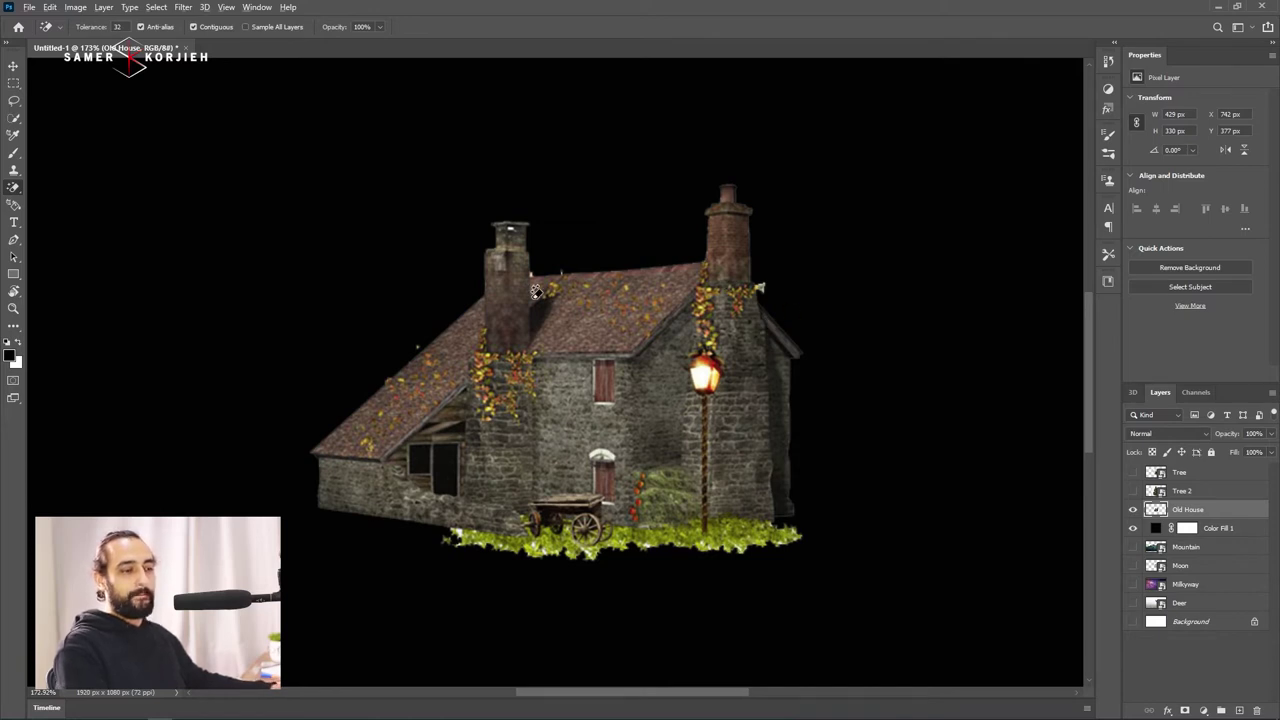
scroll(536, 291, "down", 3)
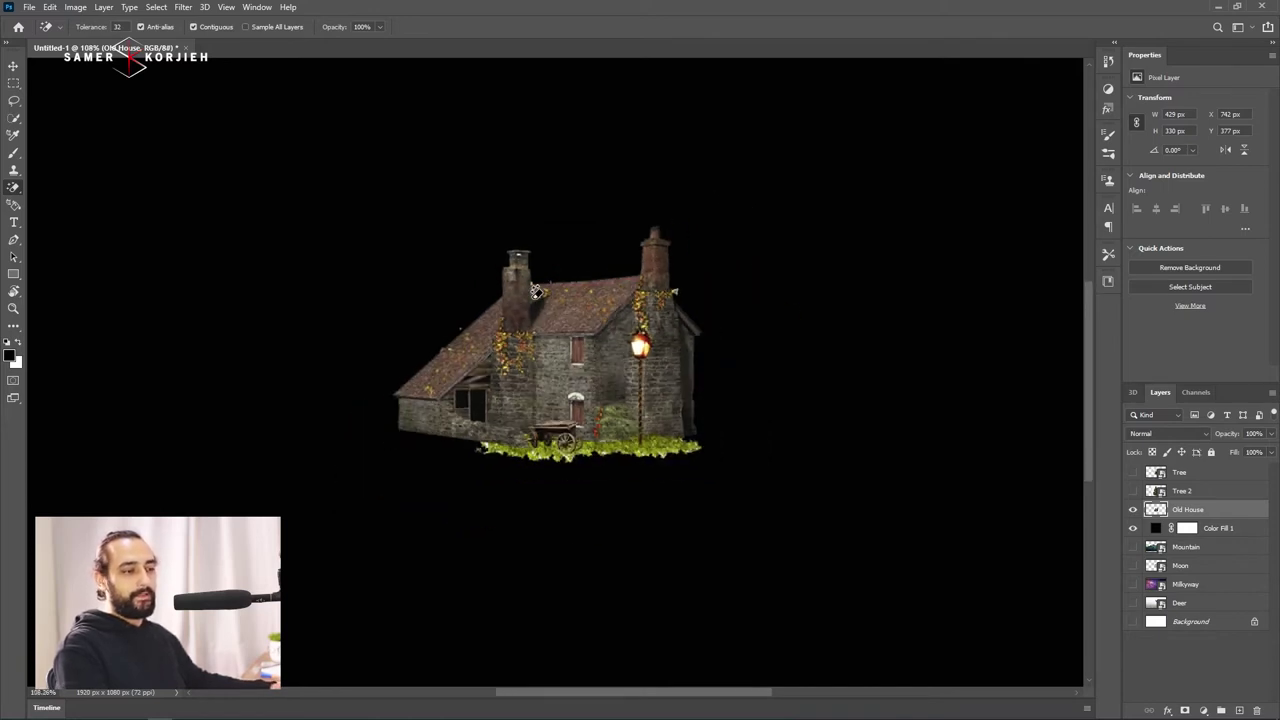
Hide Old House, show Tree 2 over the black fill, and rasterize Tree 2.
left_click(1134, 510)
left_click(1133, 491)
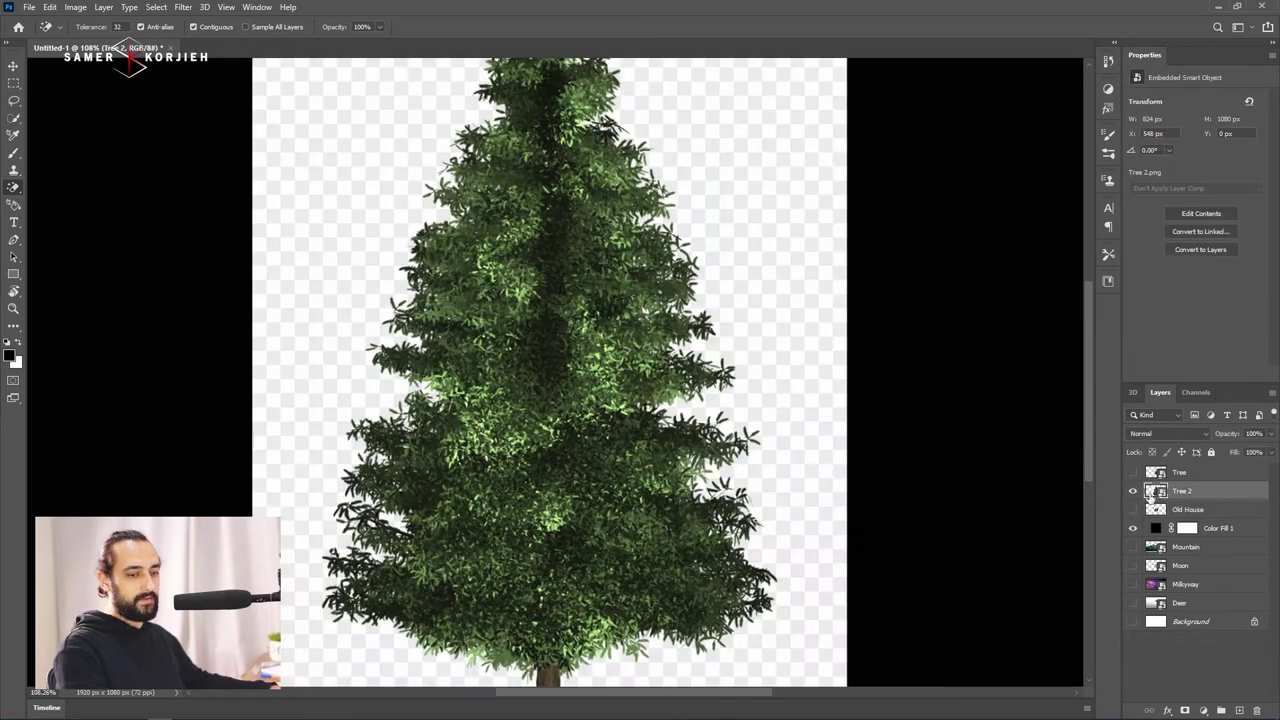
scroll(568, 342, "down", 2)
right_click(1210, 488)
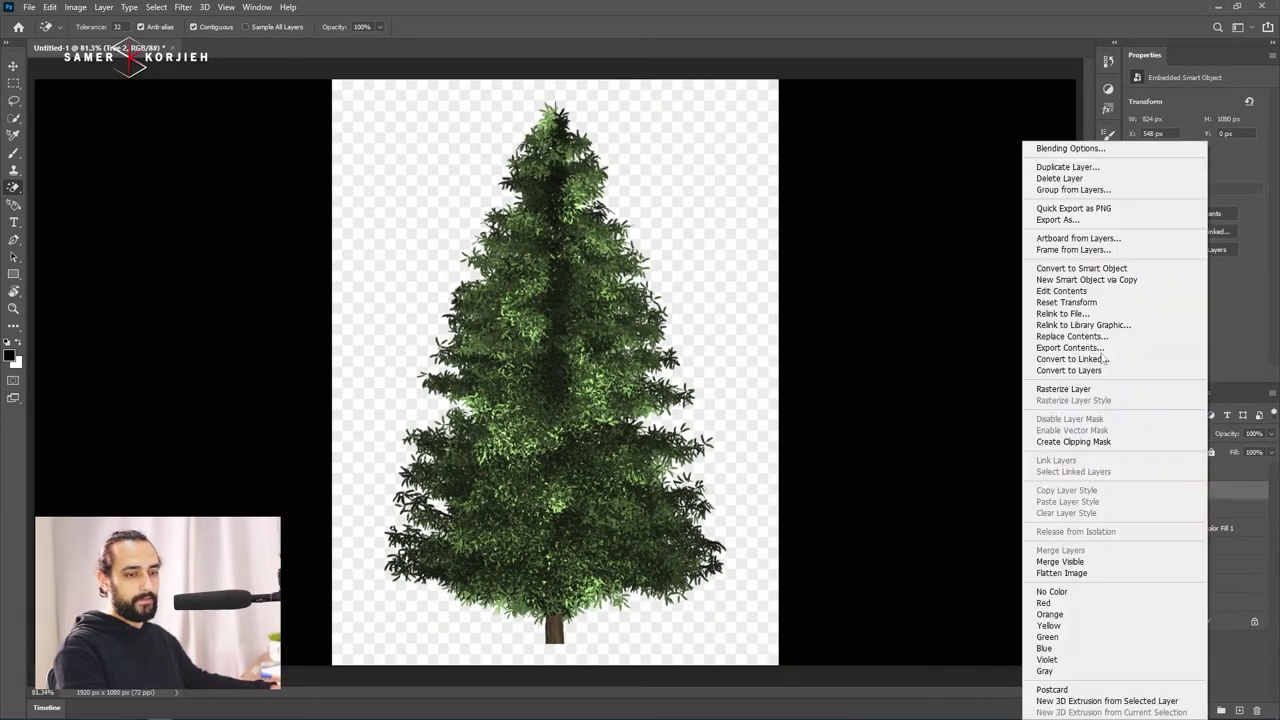
left_click(1100, 400)
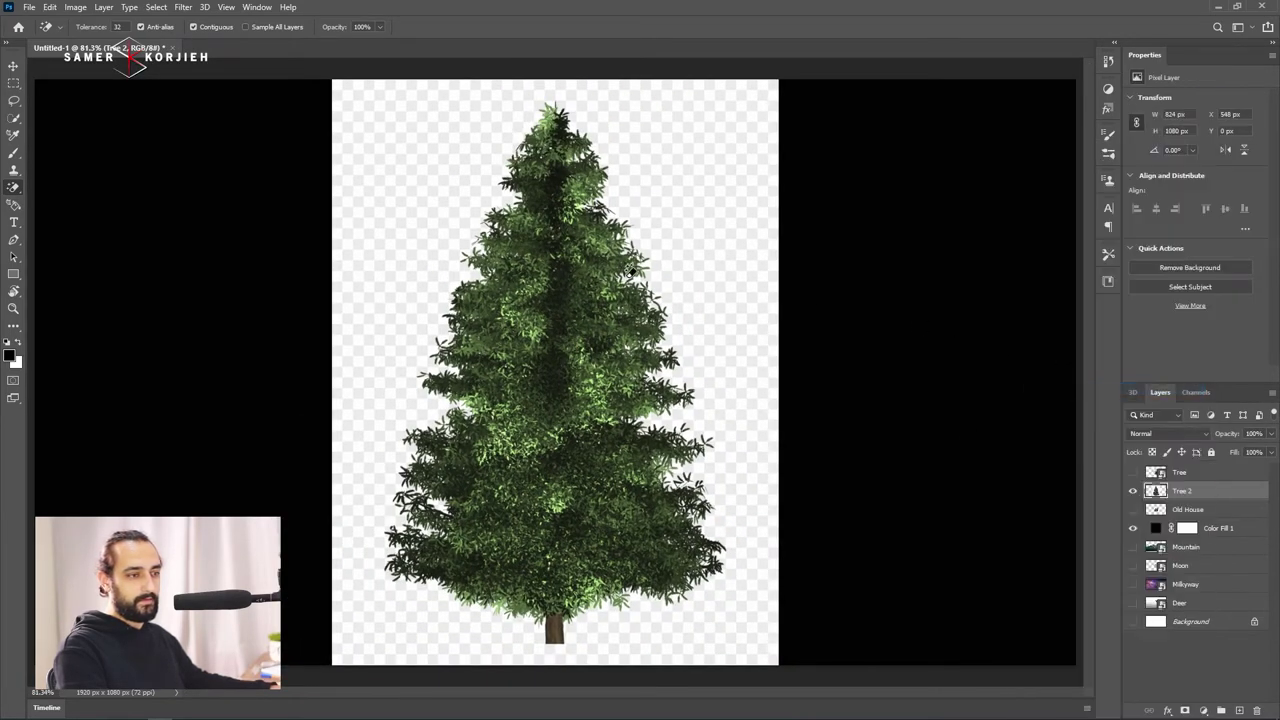
Try erasing the tree's white background, undo it, and return to the Move tool.
left_click(691, 271)
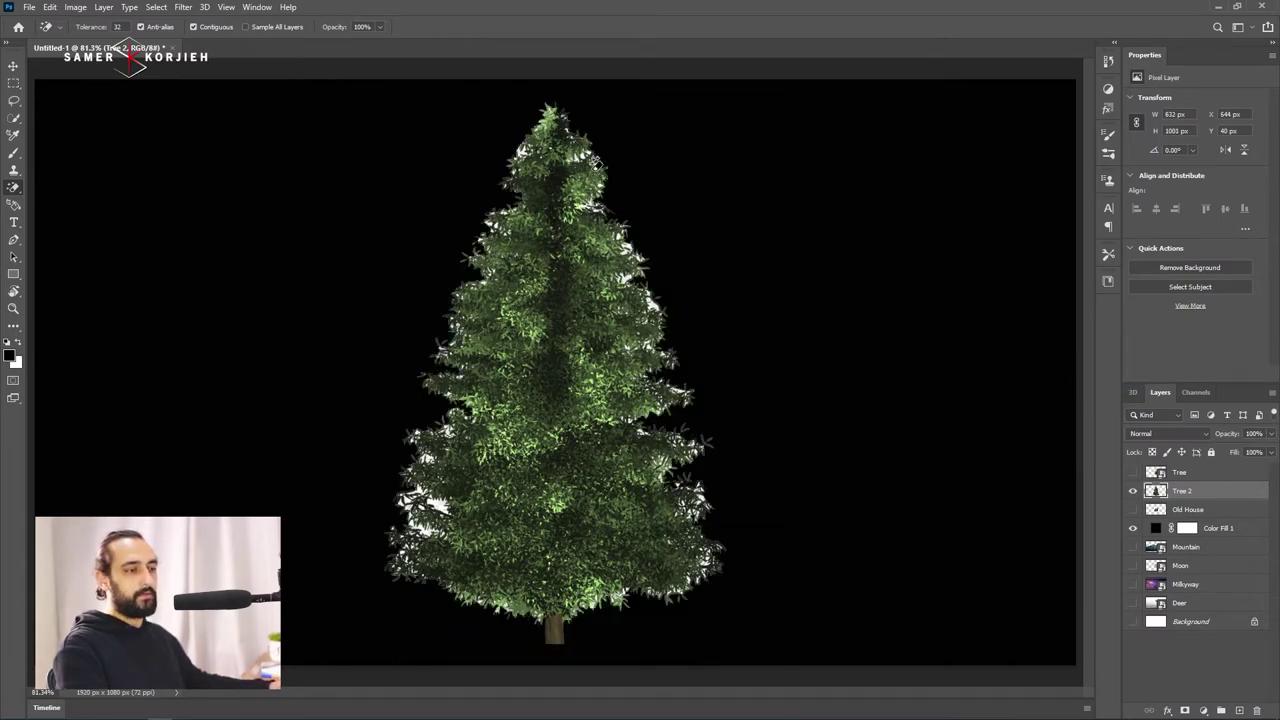
key("ctrl+z")
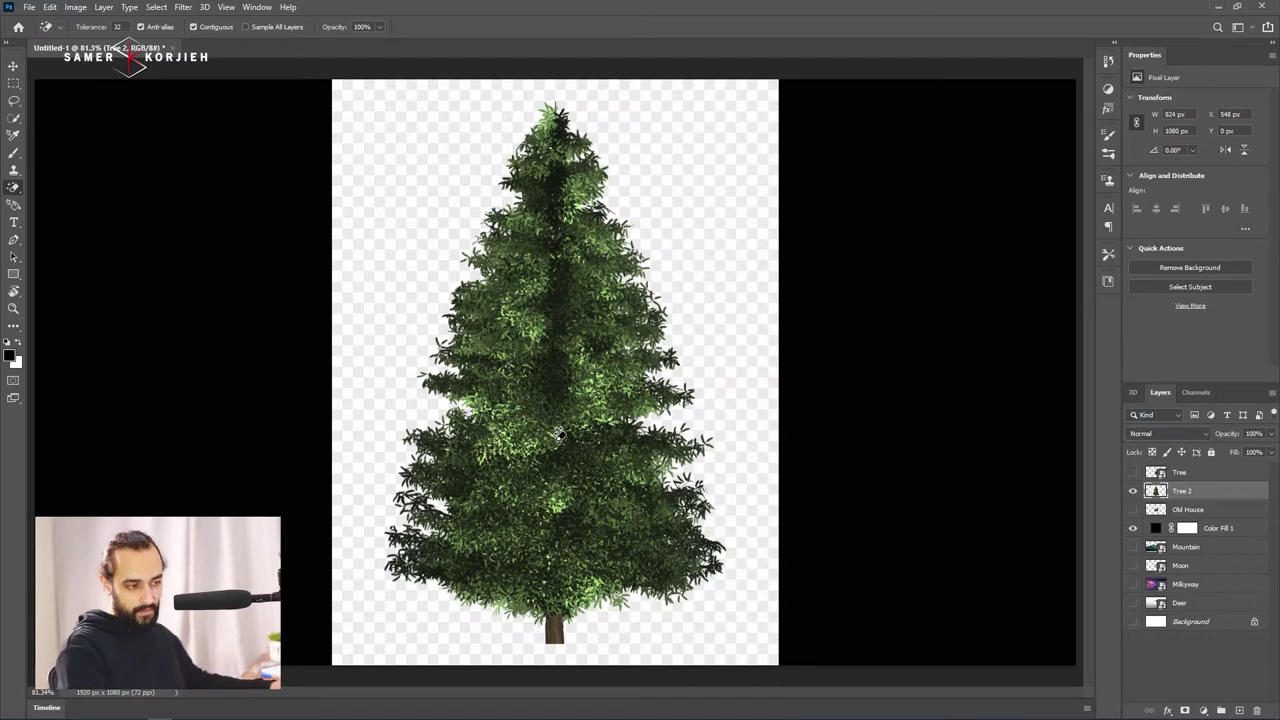
scroll(560, 436, "down", 1)
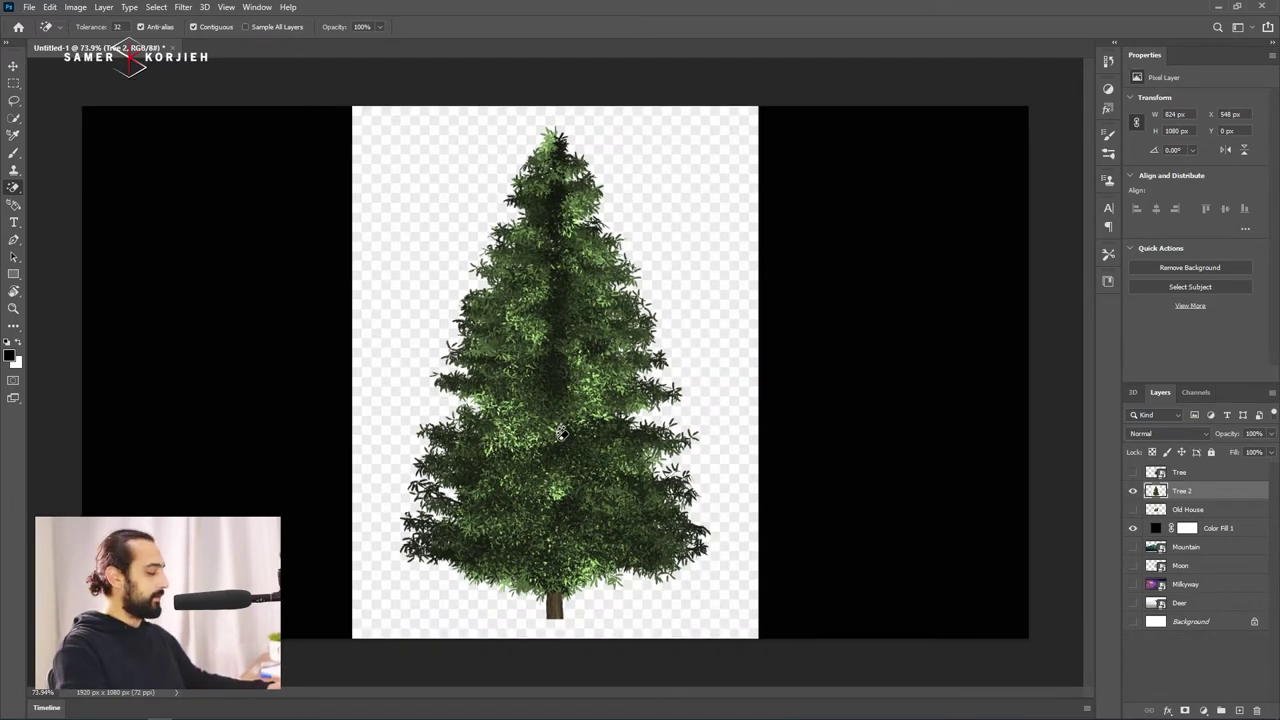
key("v")
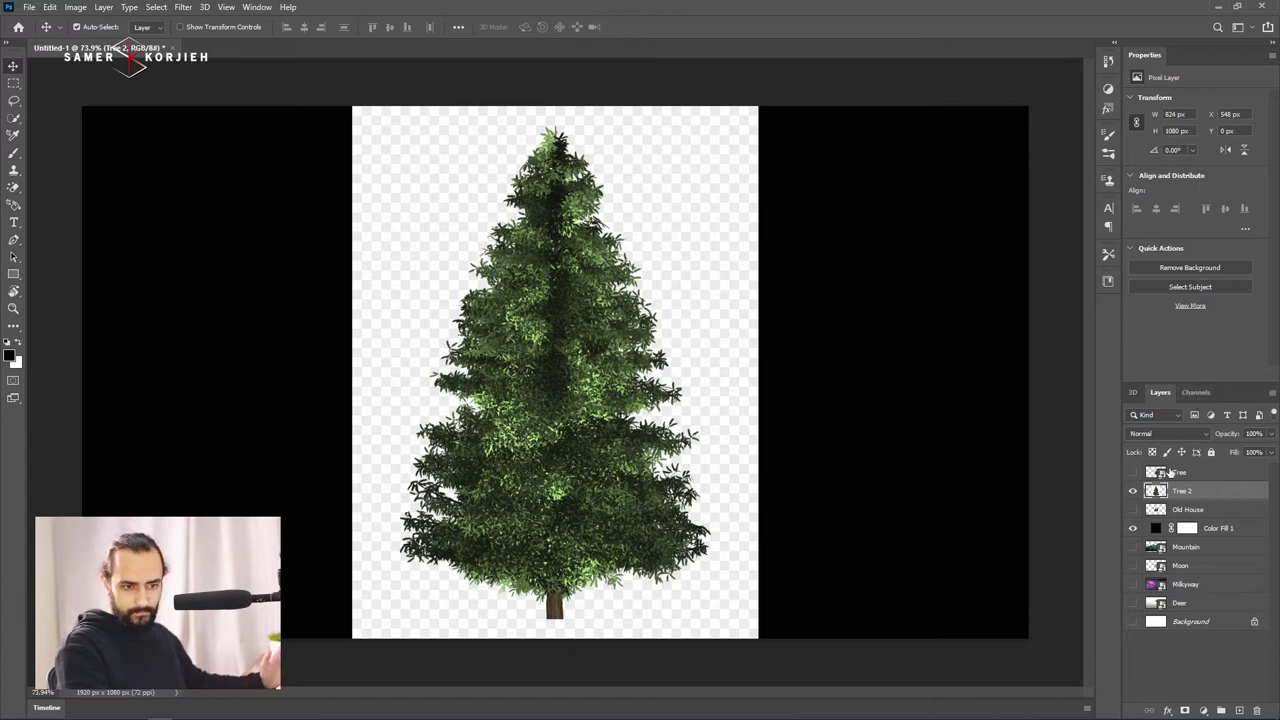
Compare Tree 2's Red, Green and Blue channels and duplicate Blue as a Blue copy channel.
left_click(1190, 393)
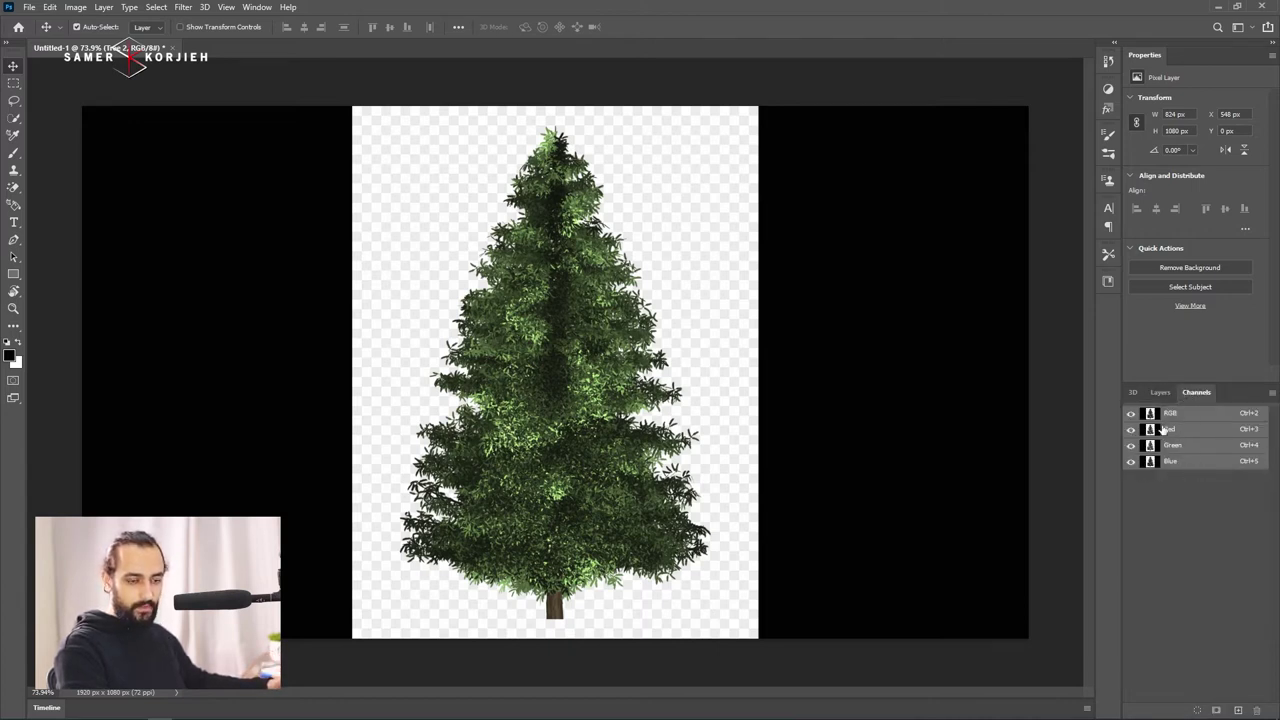
left_click(1157, 431)
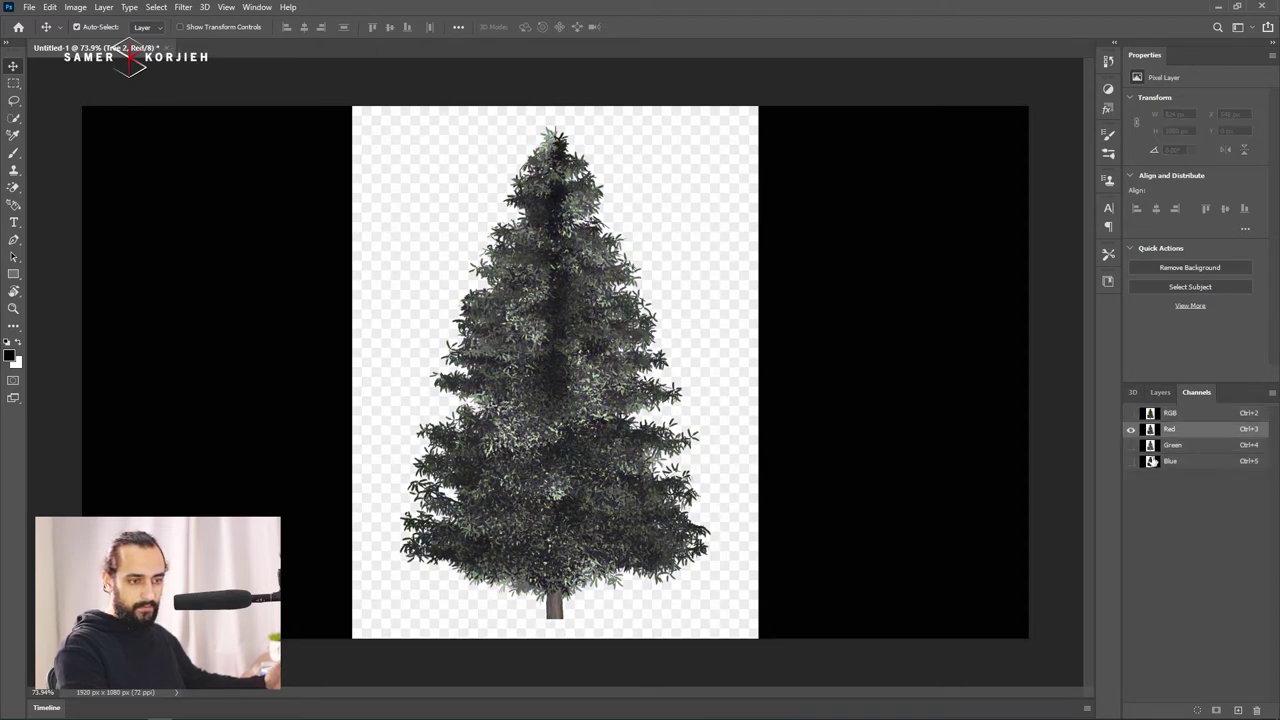
left_click(1147, 446)
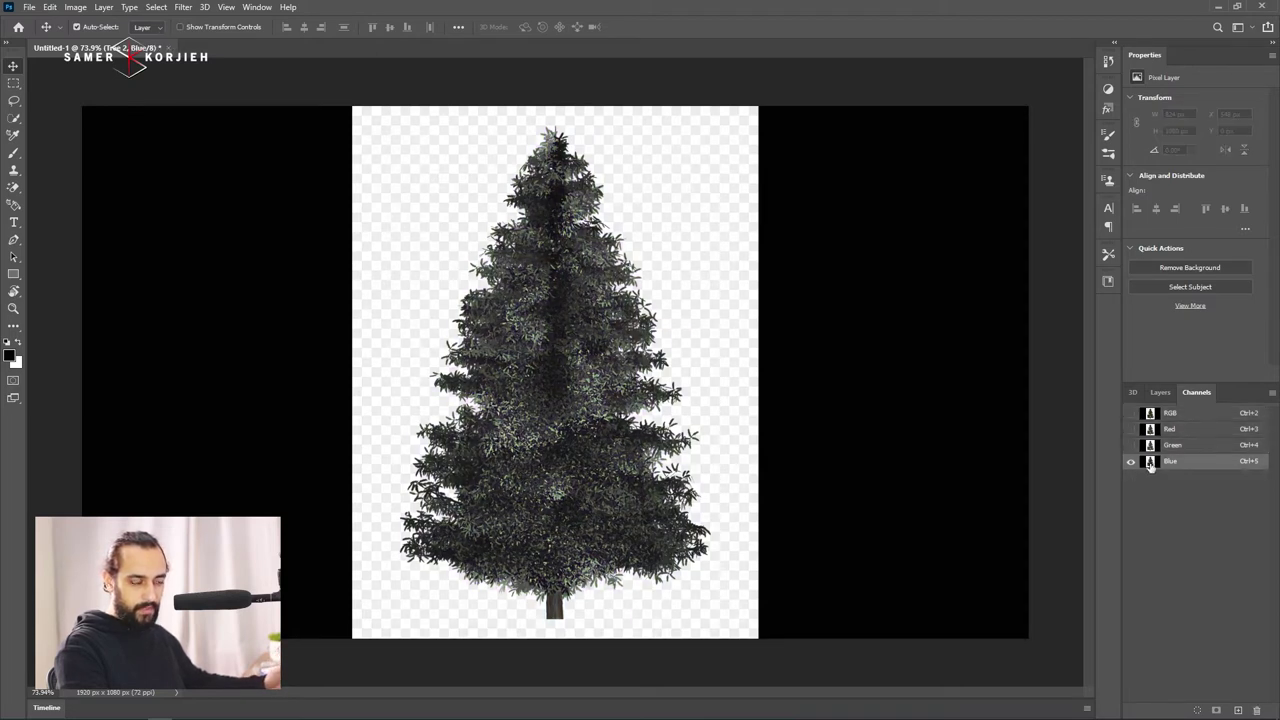
left_click(1150, 431)
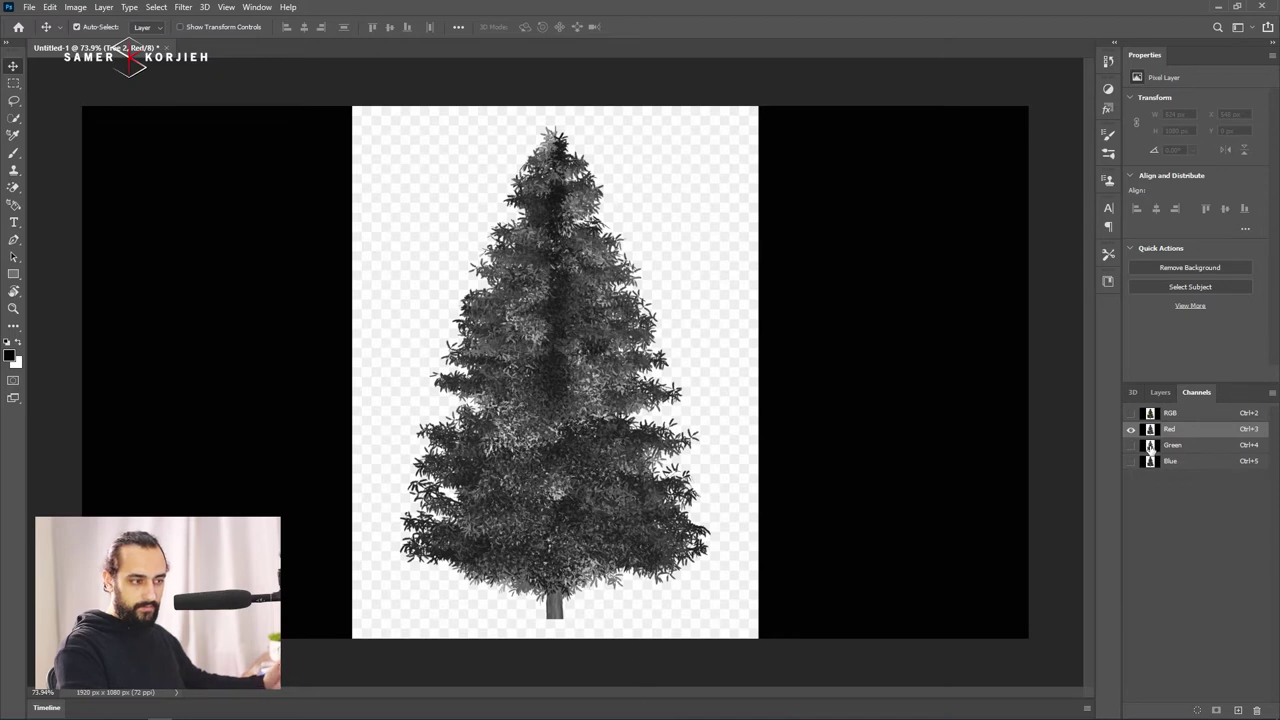
left_click(1150, 447)
left_click(1153, 463)
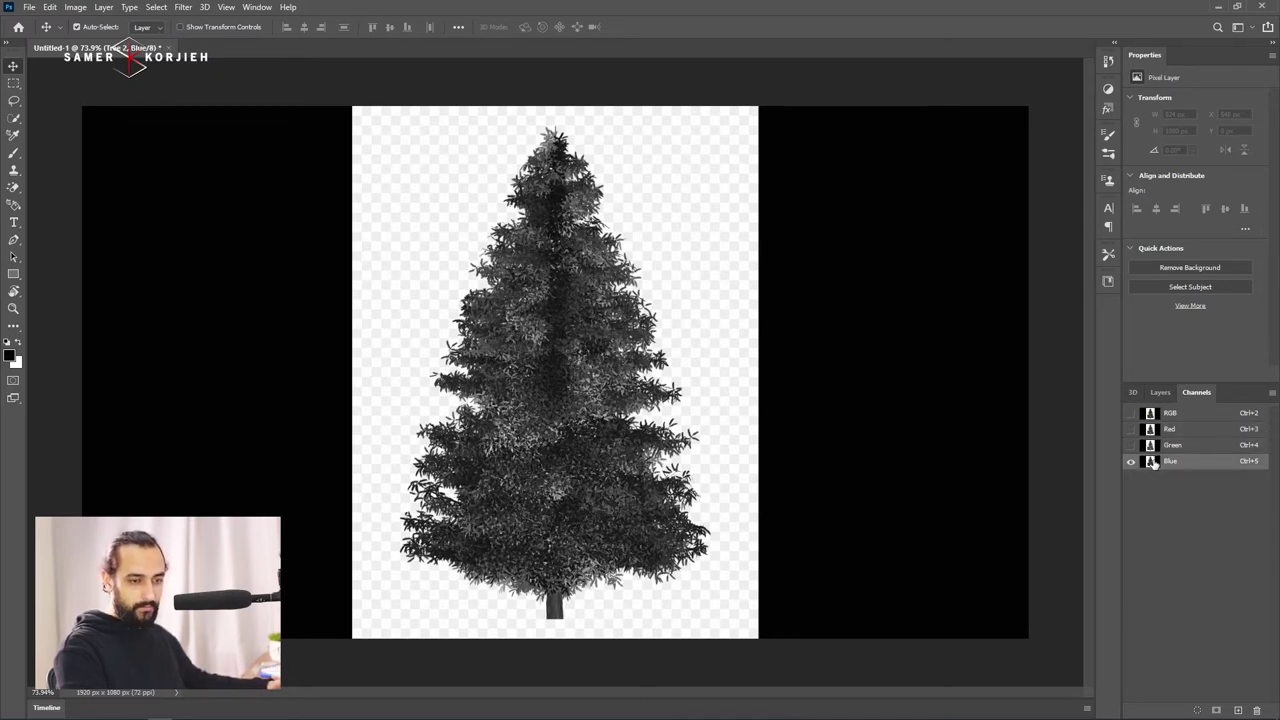
left_click_drag(1153, 462, 1238, 710)
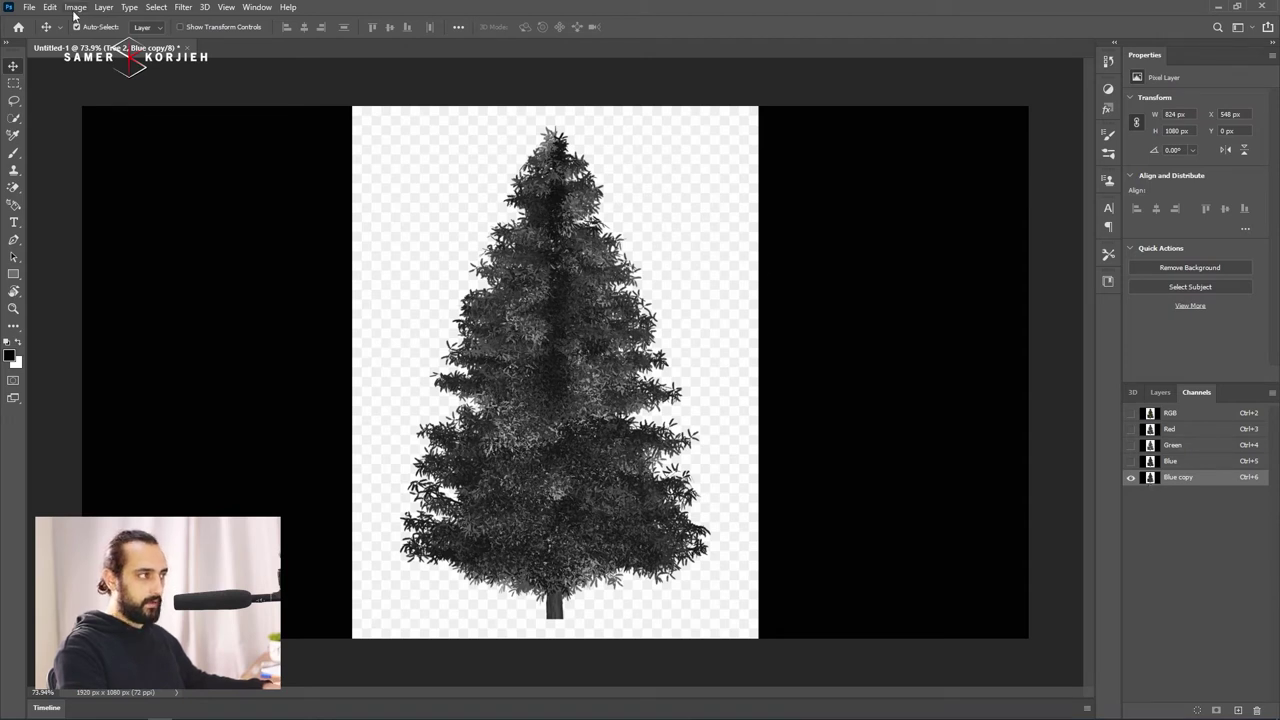
left_click(75, 8)
mouse_move(96, 41)
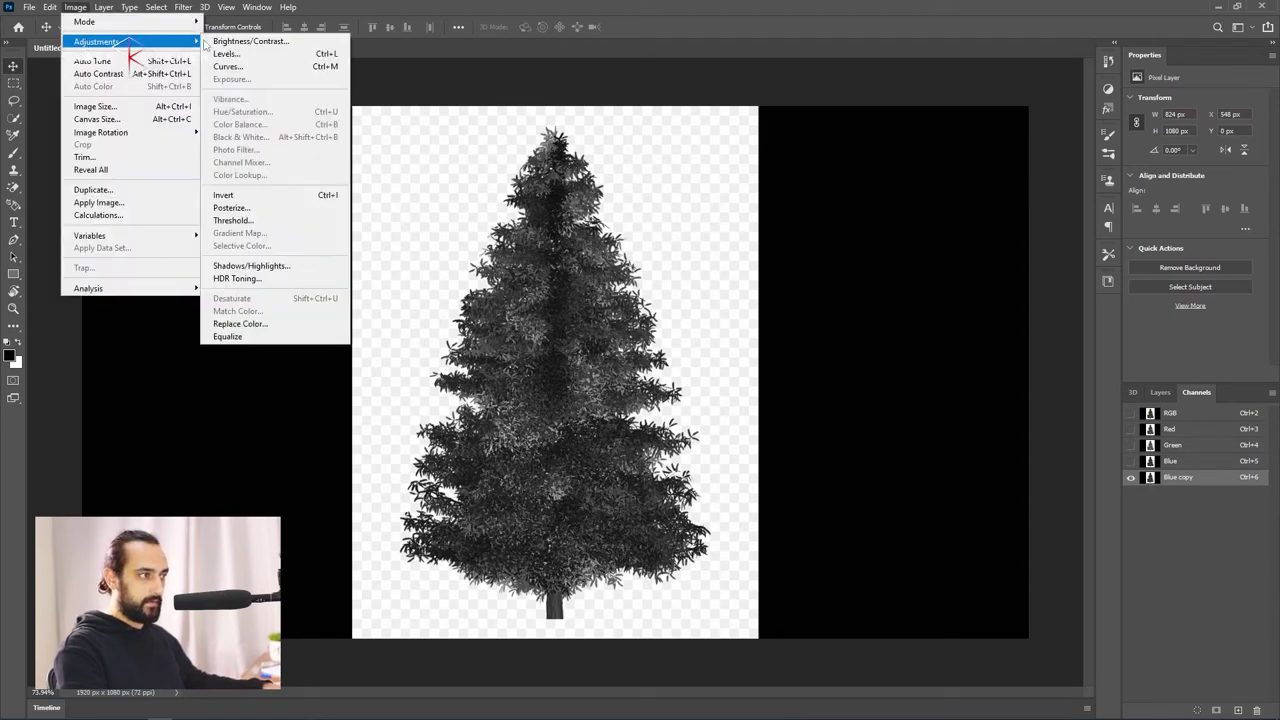
Apply Curves to Blue copy, pulling black and white points inward until the pine is black on white.
left_click(228, 66)
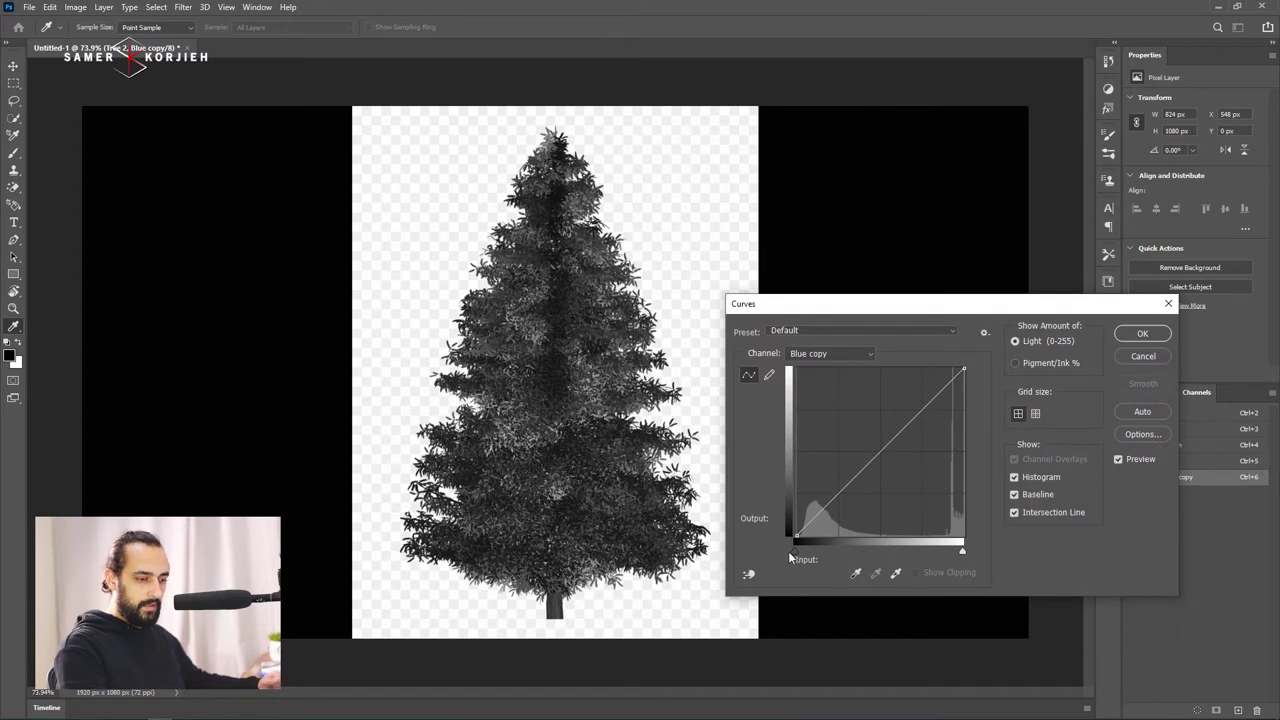
left_click_drag(794, 551, 812, 563)
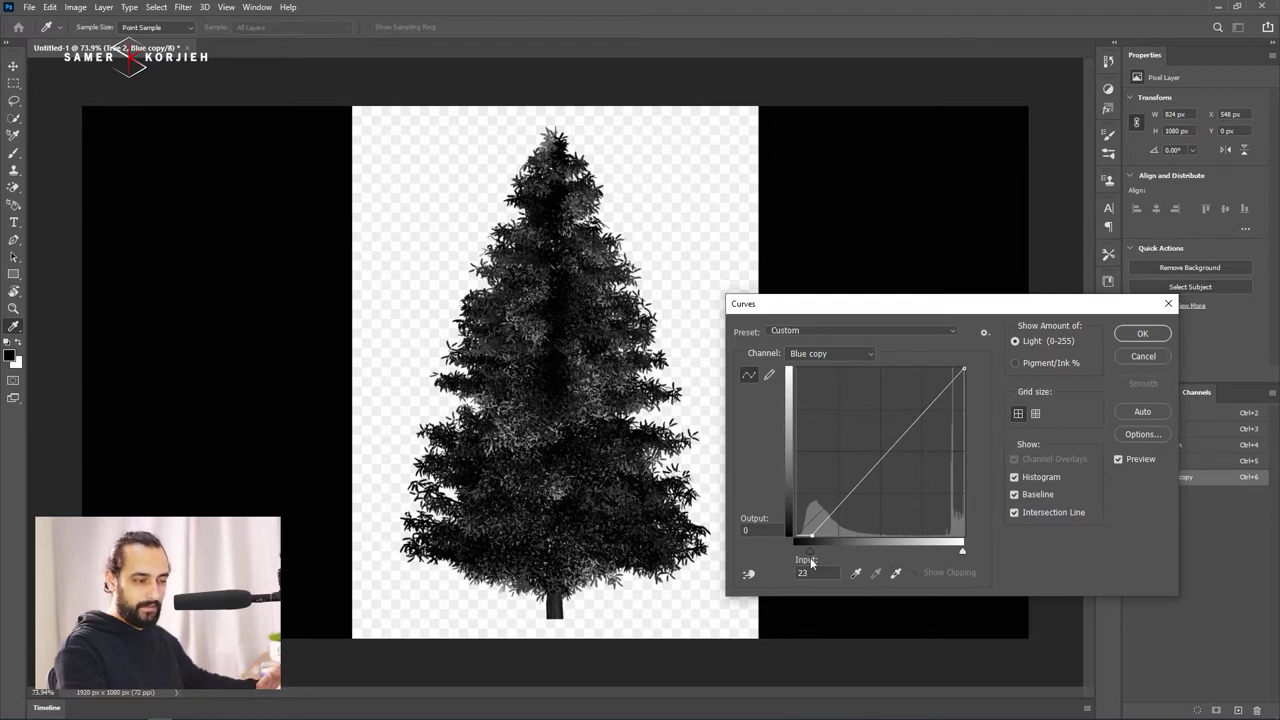
mouse_move(812, 563)
left_mouse_down()
mouse_move(800, 564)
mouse_move(918, 564)
left_mouse_up()
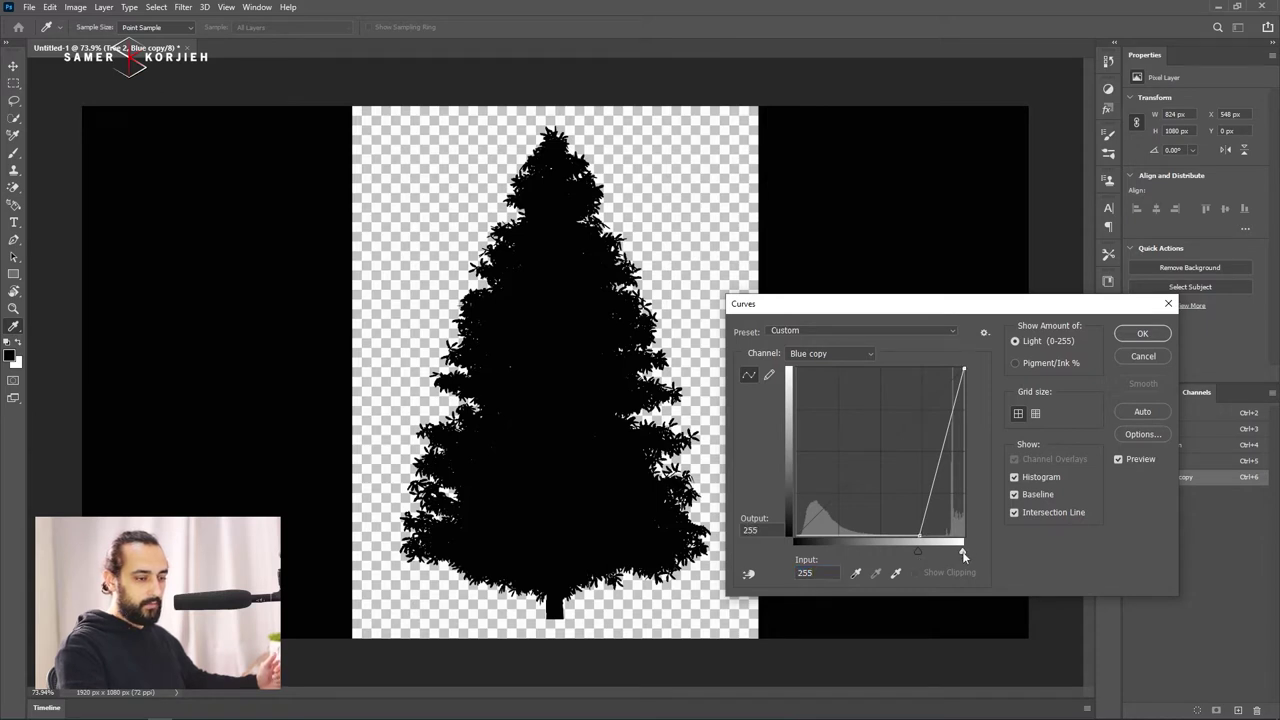
left_click_drag(964, 556, 942, 557)
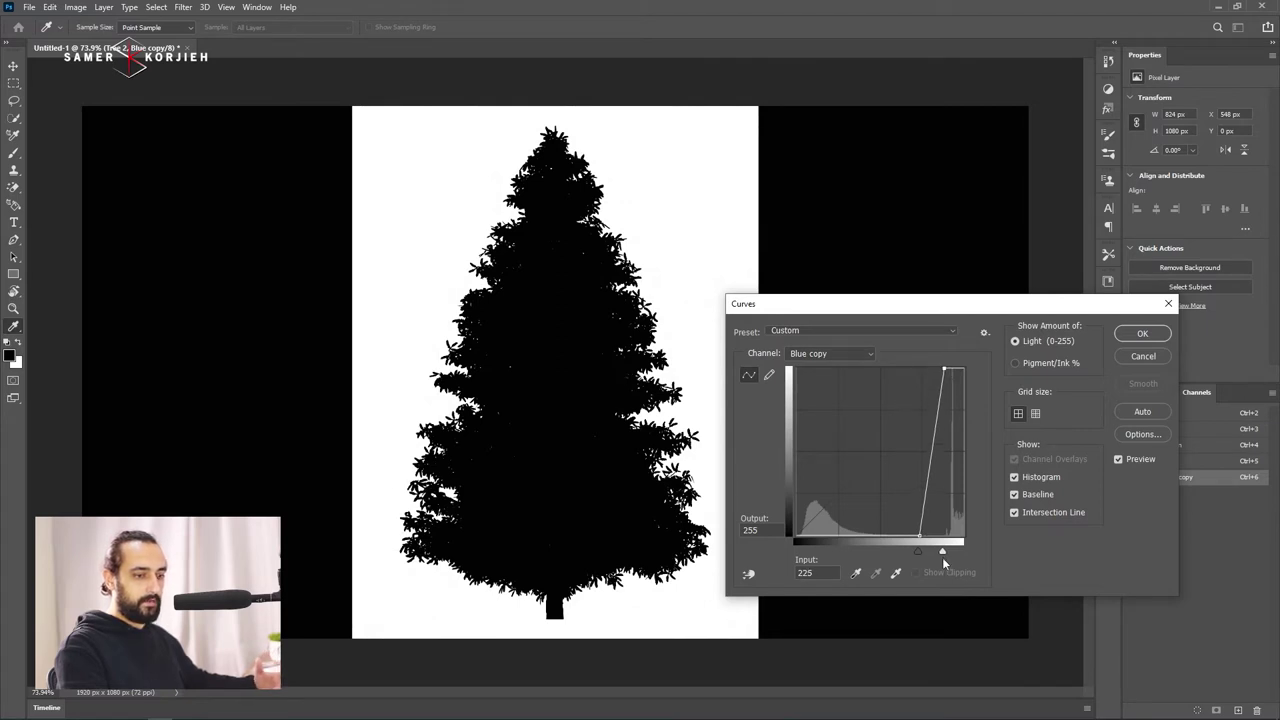
left_click(1127, 337)
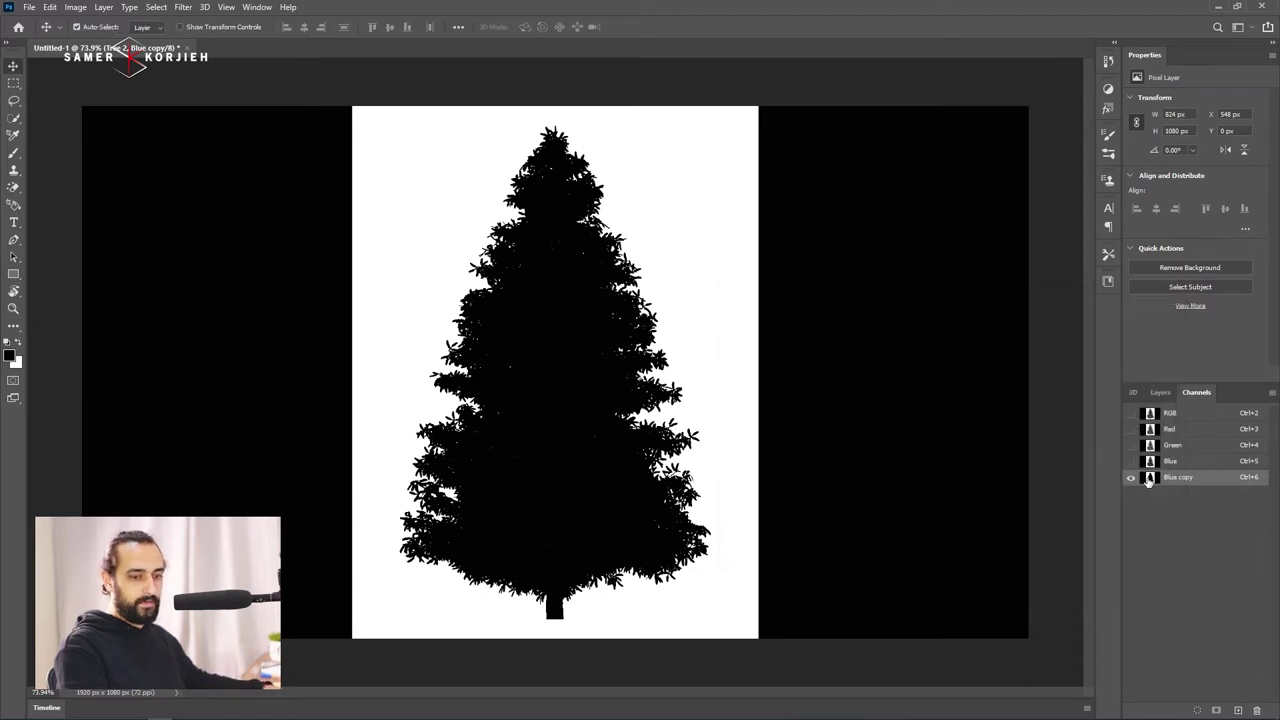
Try inverting Blue copy, revert it, then load the channel as a selection.
key("ctrl+i")
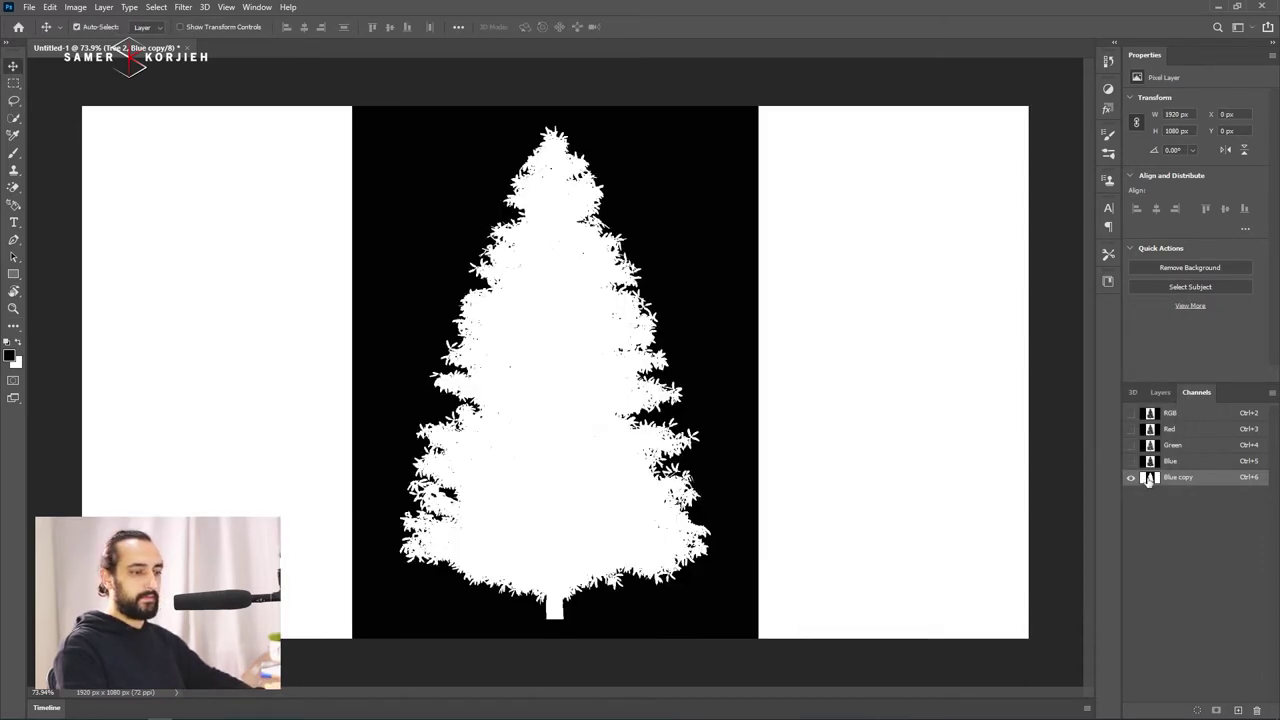
key("ctrl+i")
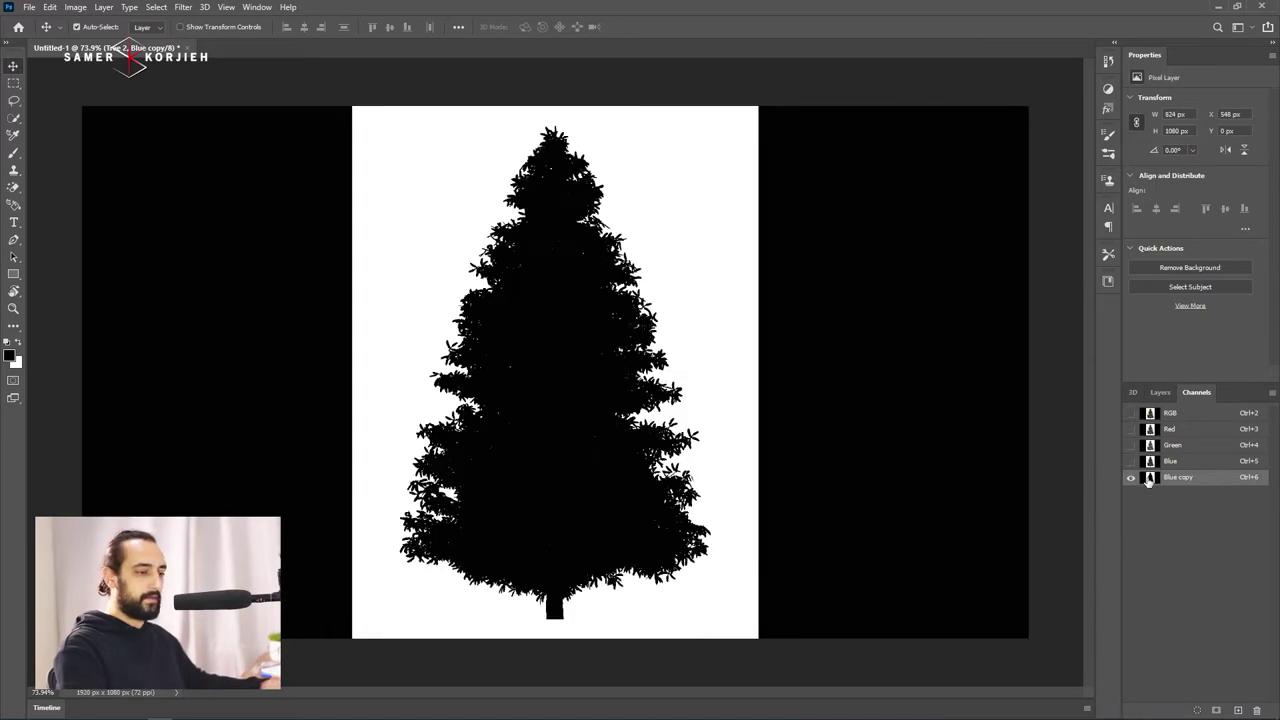
left_click(1150, 479, "ctrl")
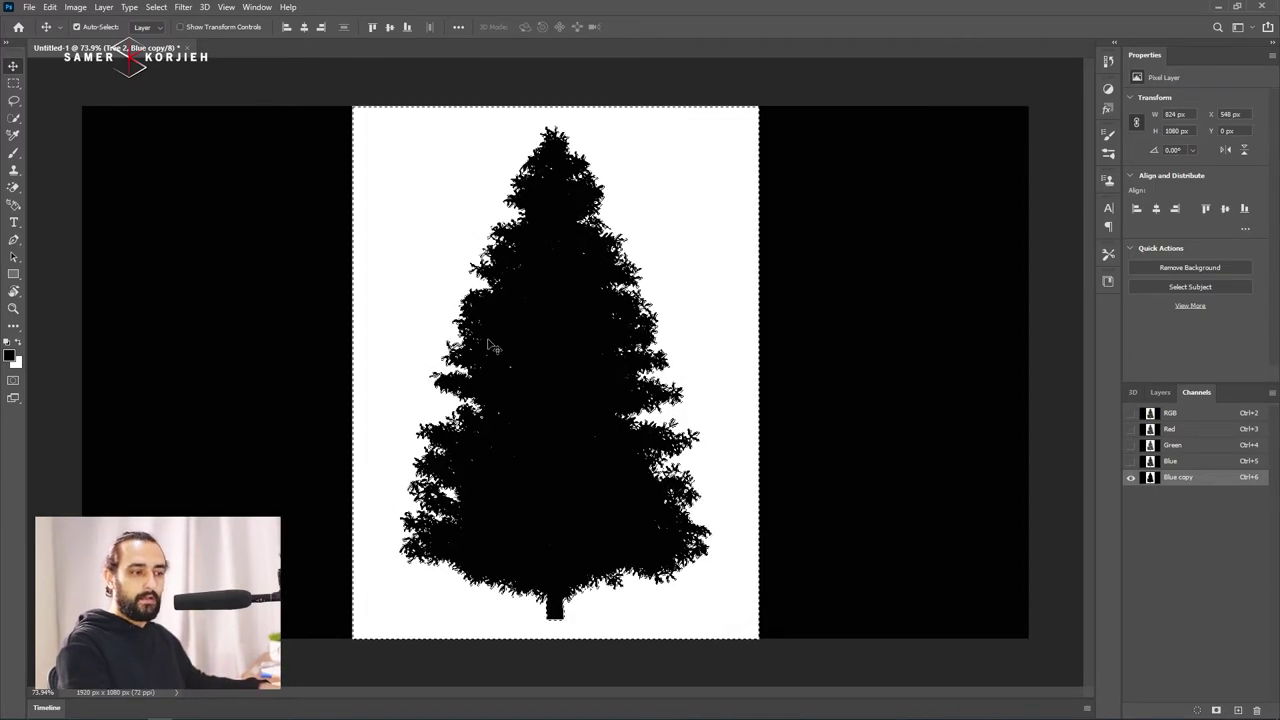
Return to RGB, add a layer mask to Tree 2 from the selection, and target its pixels.
left_click(1165, 413)
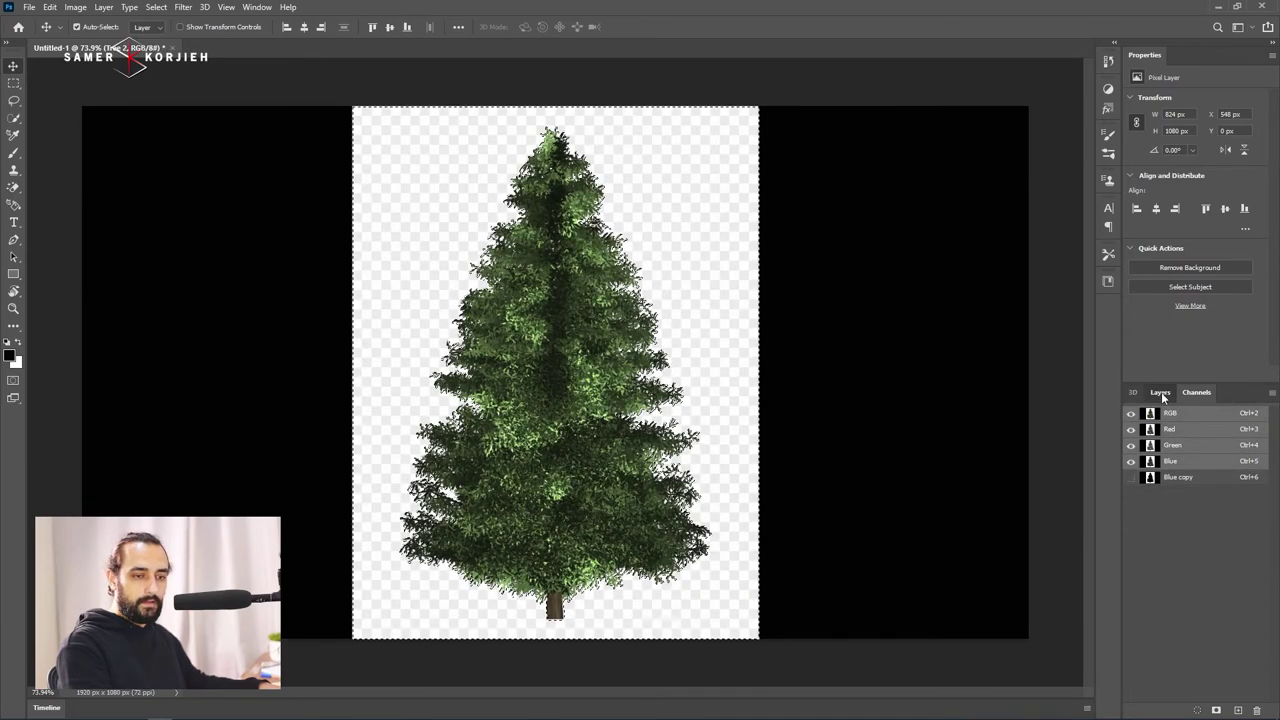
left_click(1160, 392)
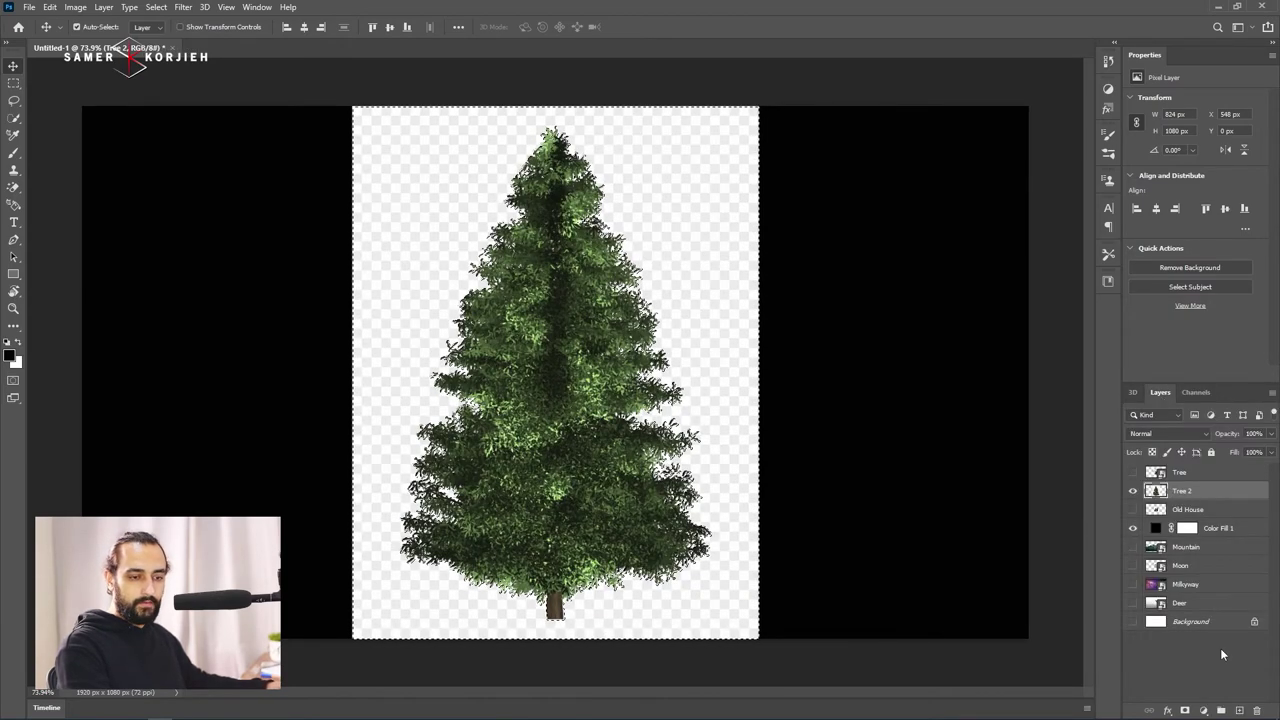
left_click(1186, 712)
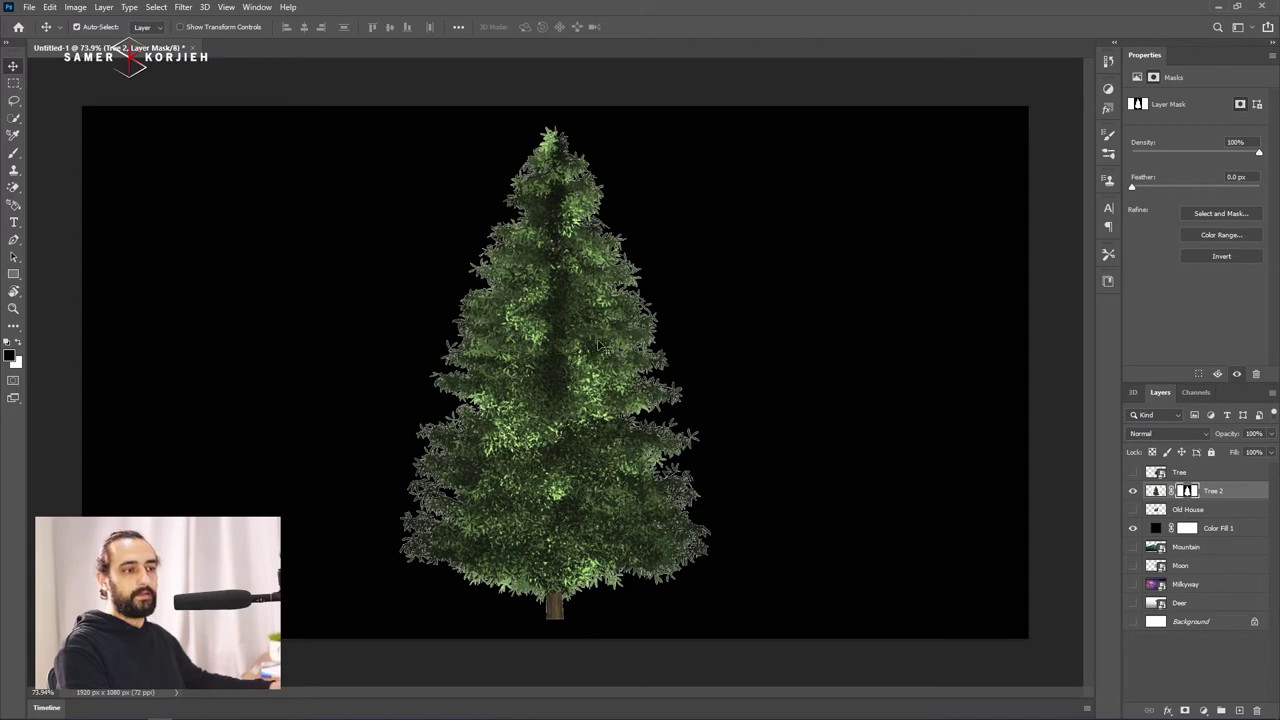
scroll(598, 345, "up", 5)
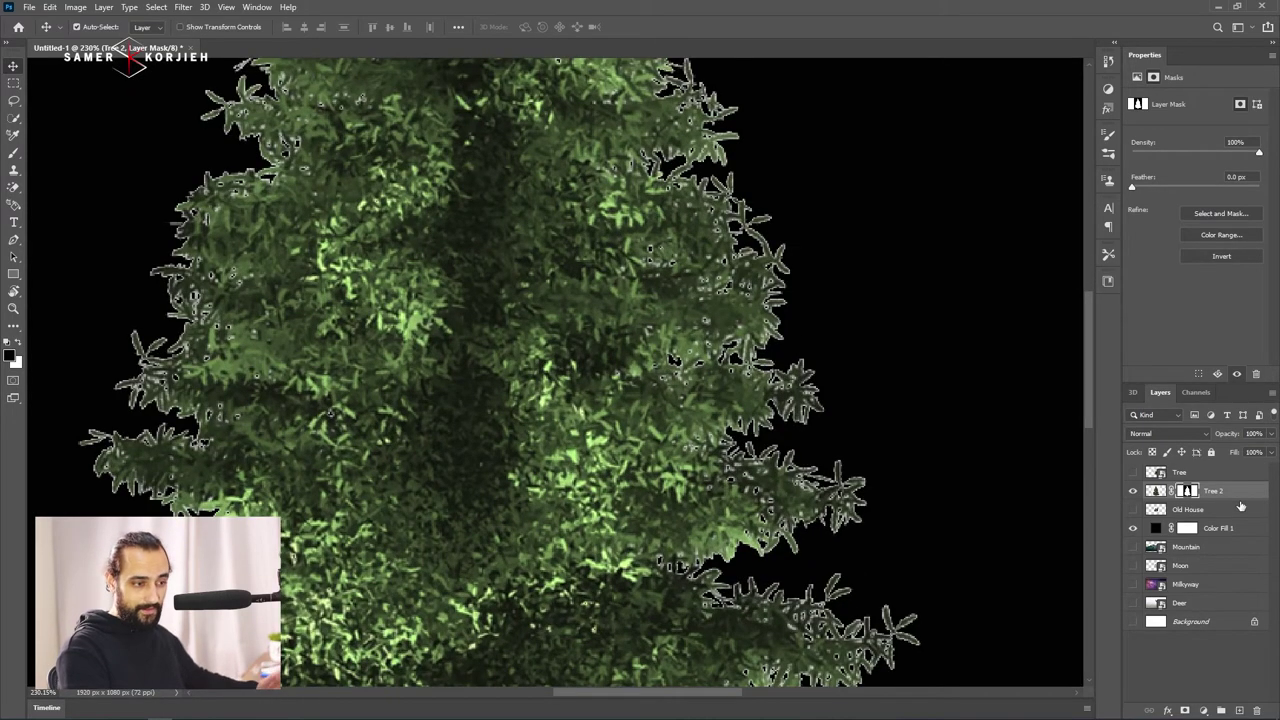
left_click(1156, 491)
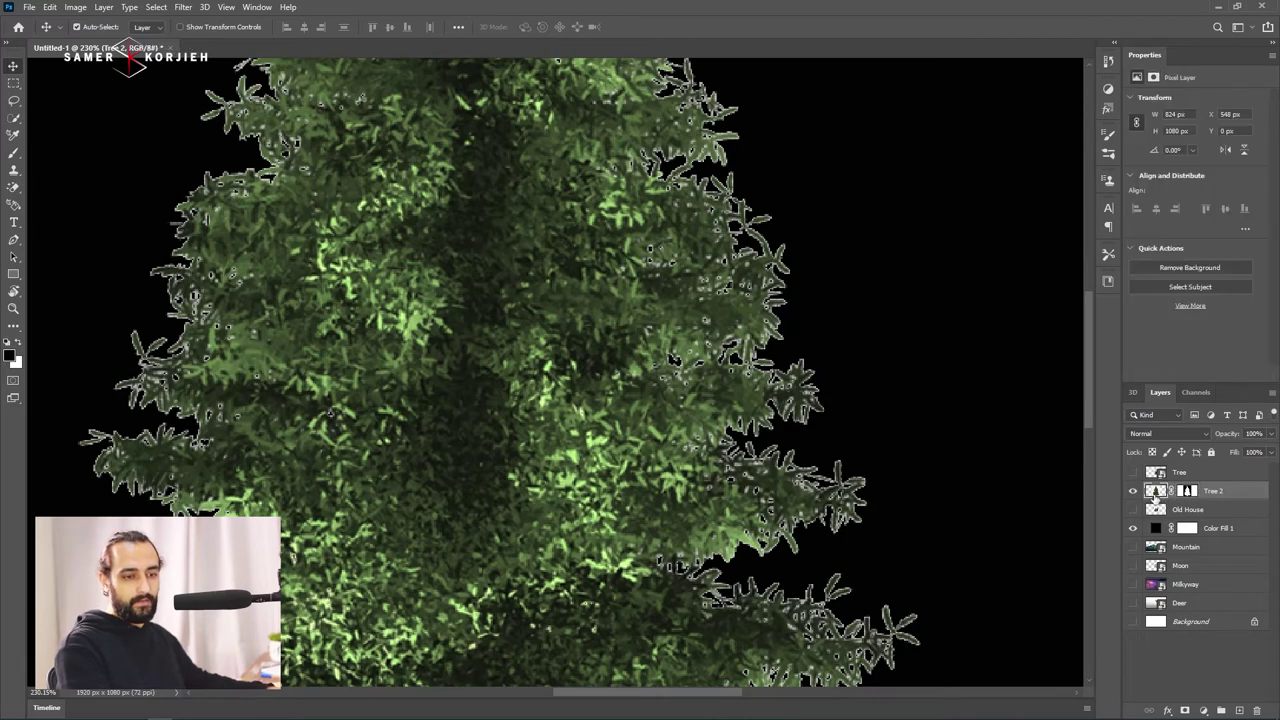
Apply a Minimum filter with 0.5 px radius and Roundness to Tree 2, then fit the canvas.
left_click(184, 7)
mouse_move(255, 291)
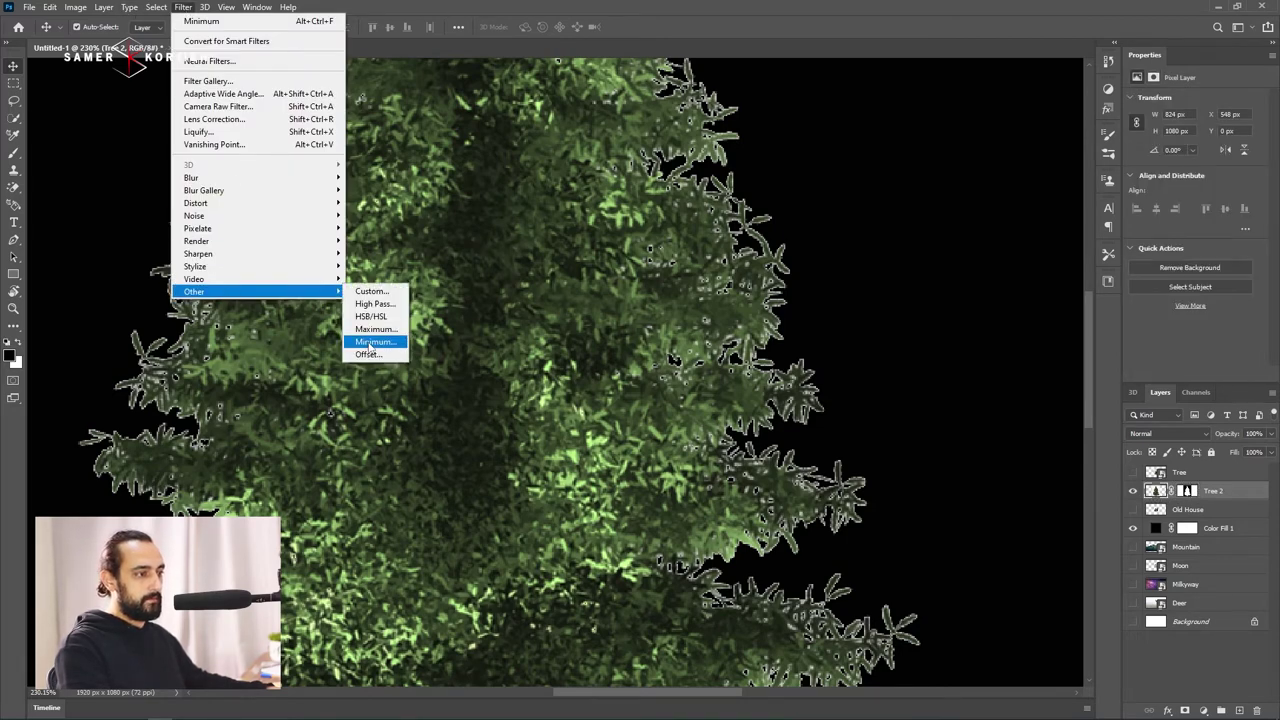
left_click(370, 345)
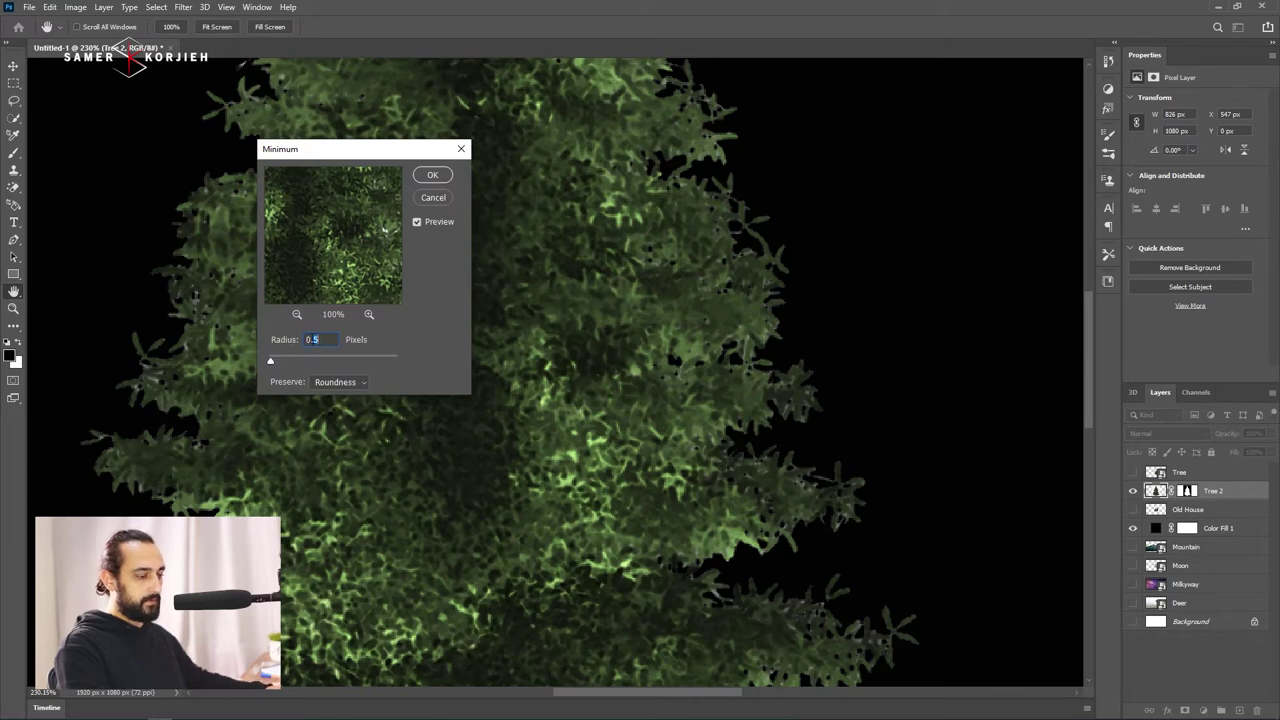
type("0.8")
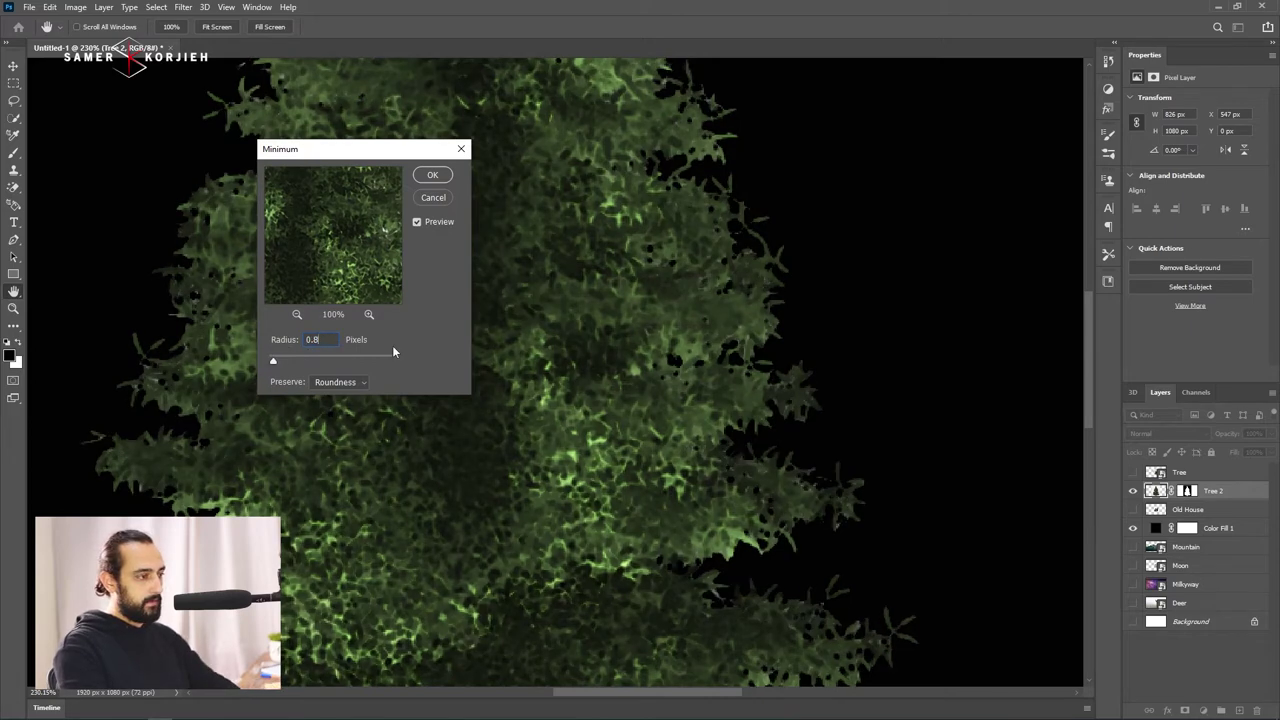
left_click(321, 345)
type("0.5")
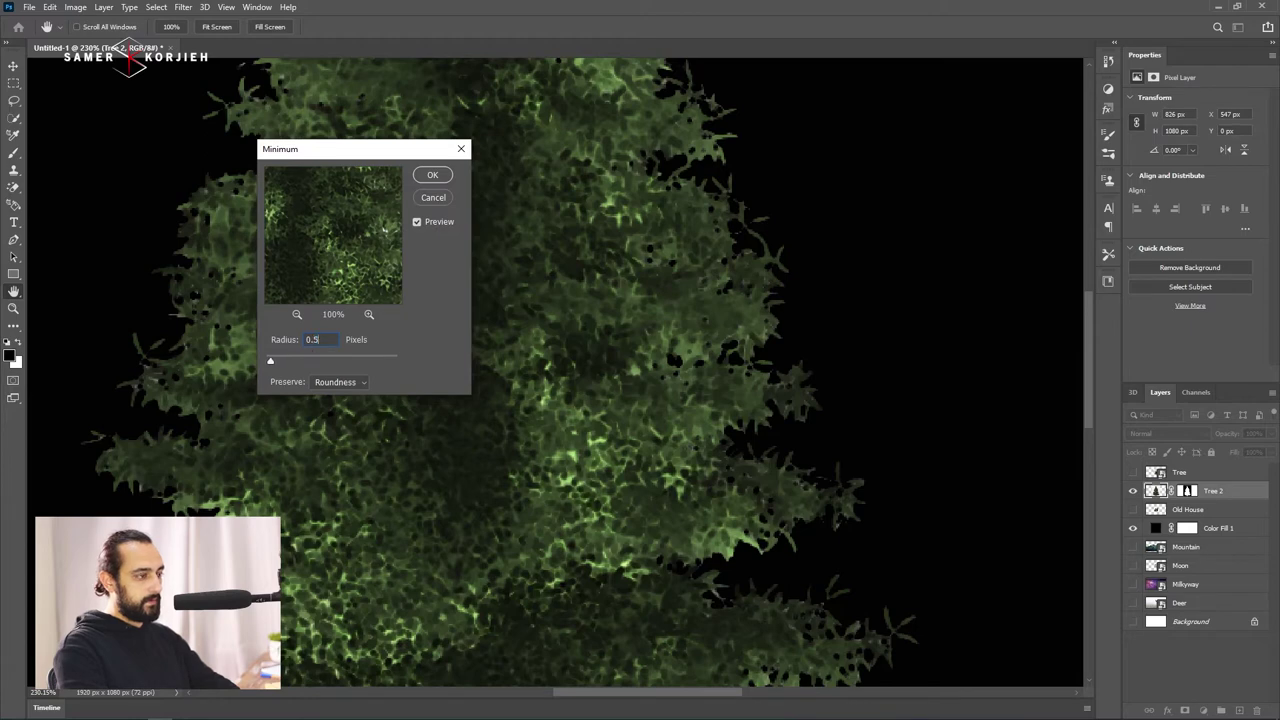
key("Tab")
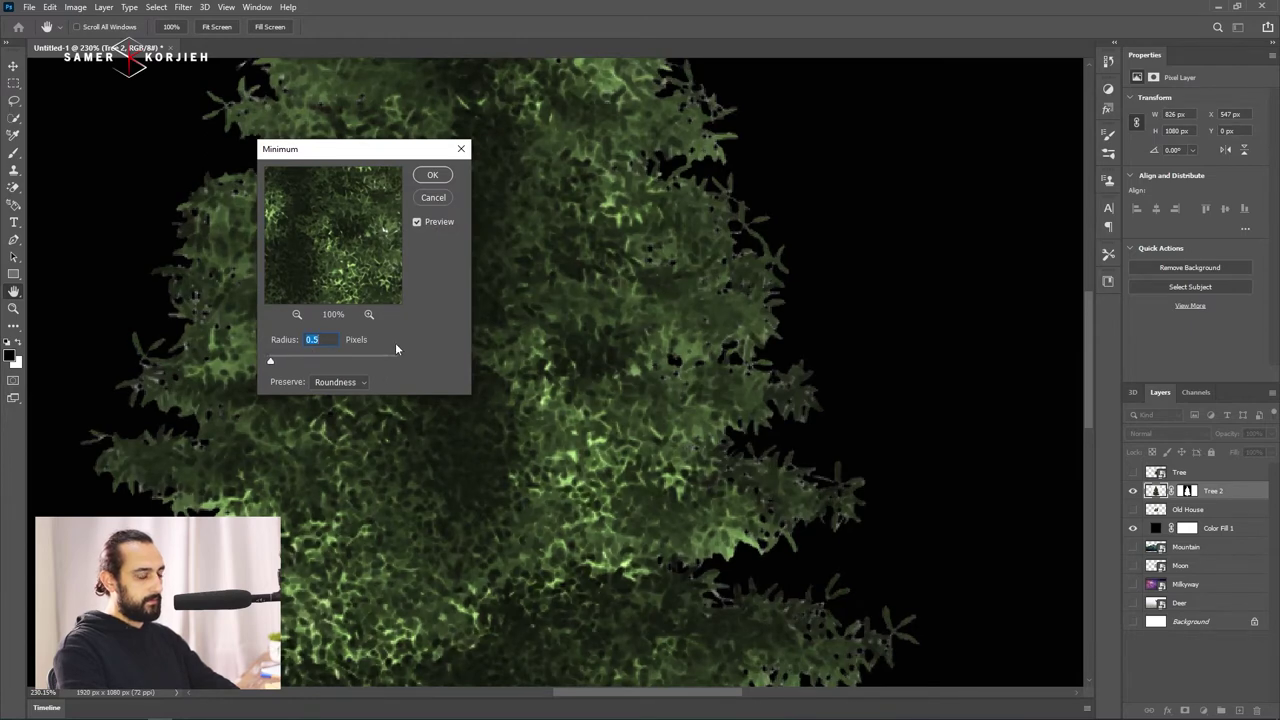
left_click(335, 382)
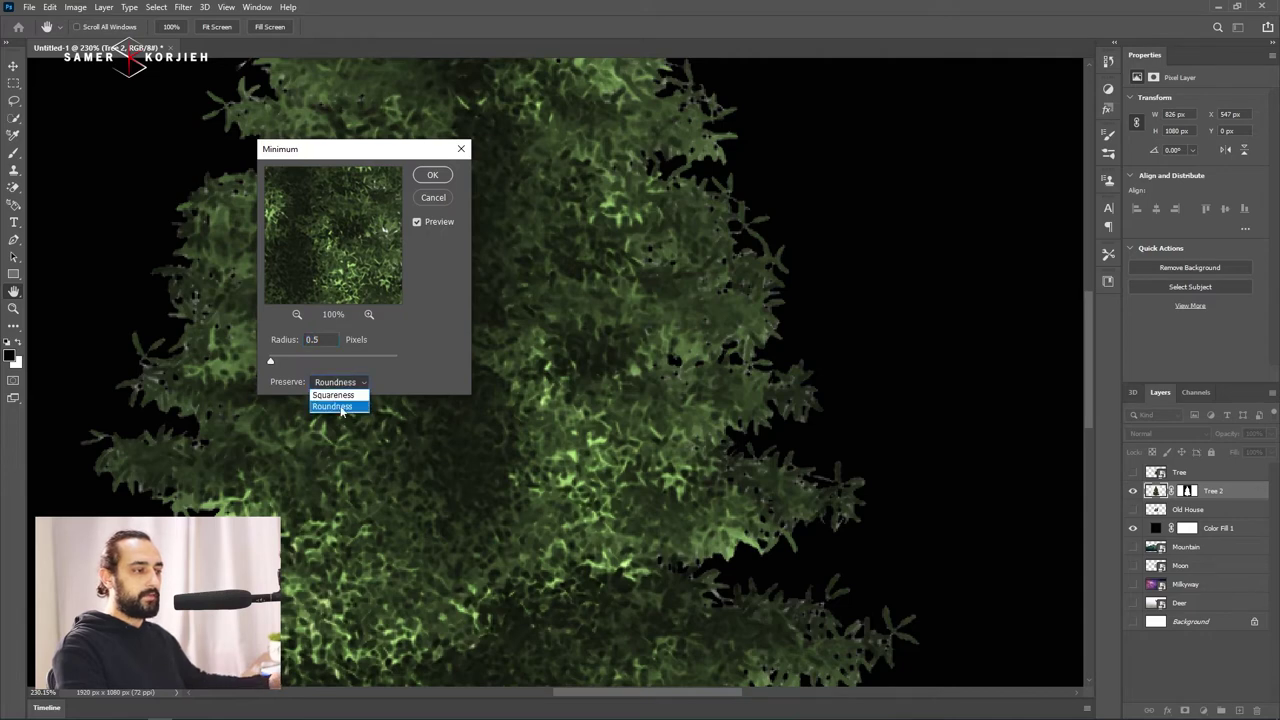
left_click(333, 395)
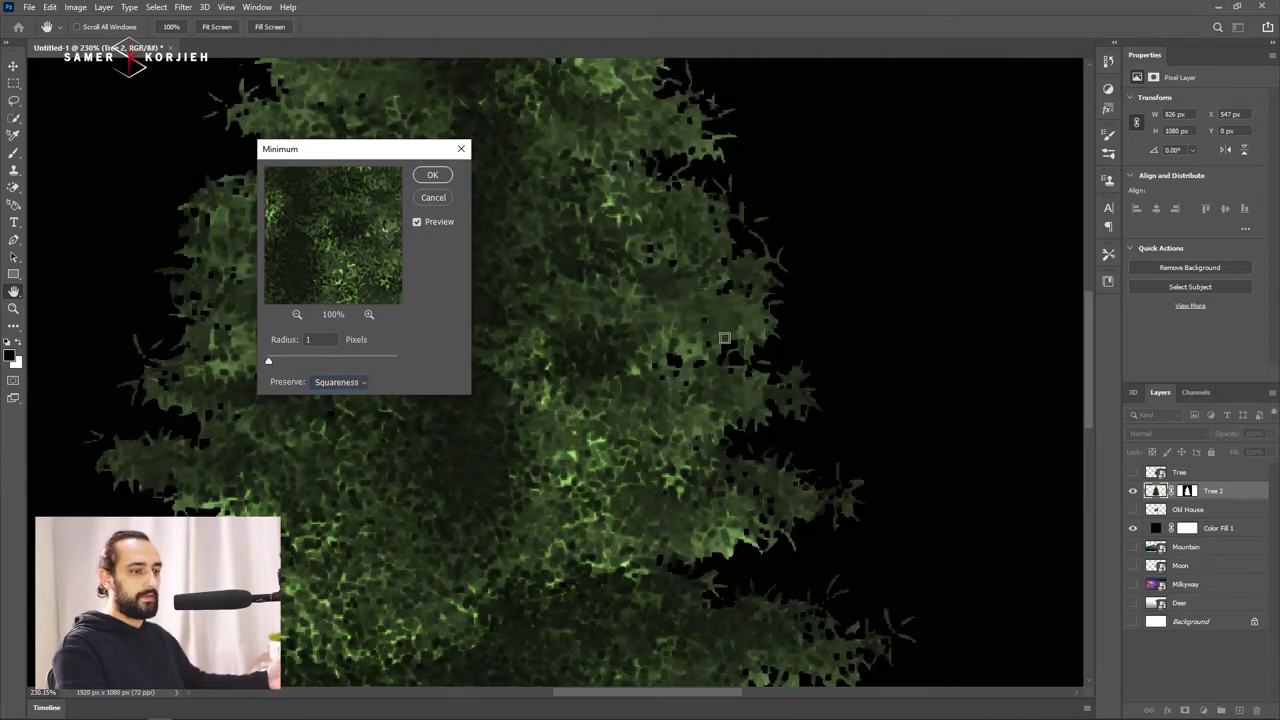
left_click(331, 384)
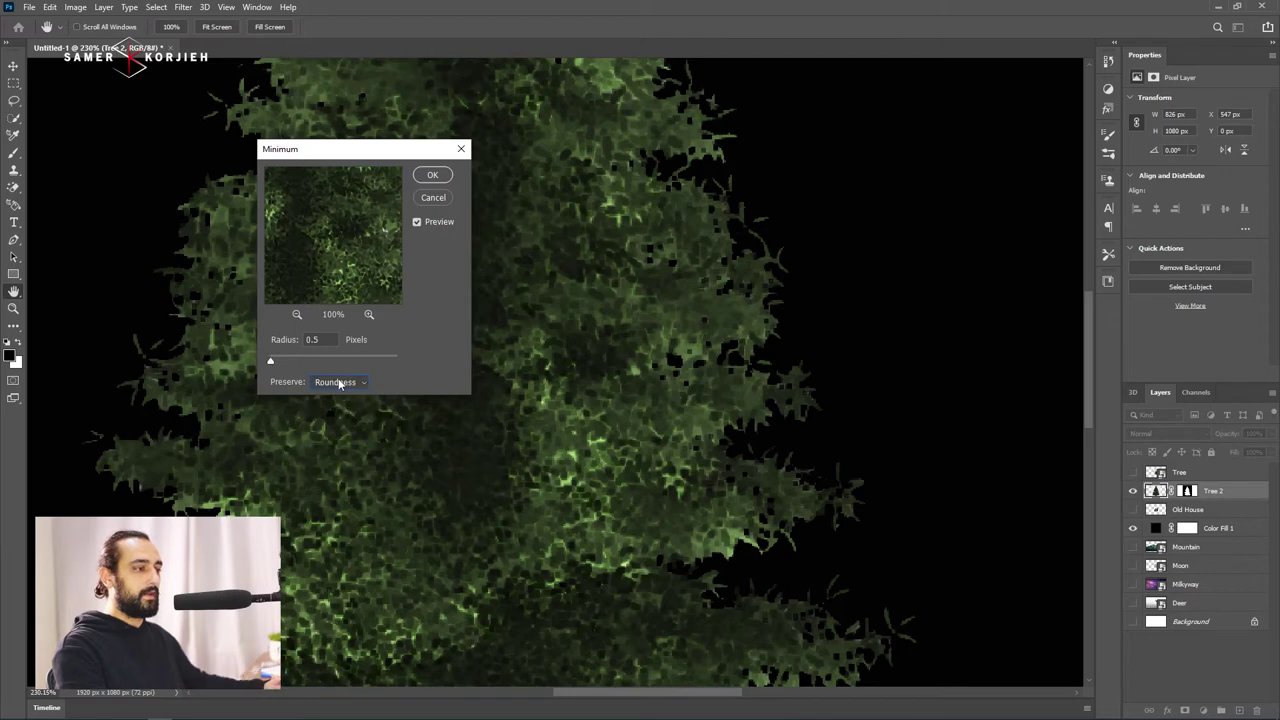
left_click(432, 175)
key("ctrl+0")
key("v")
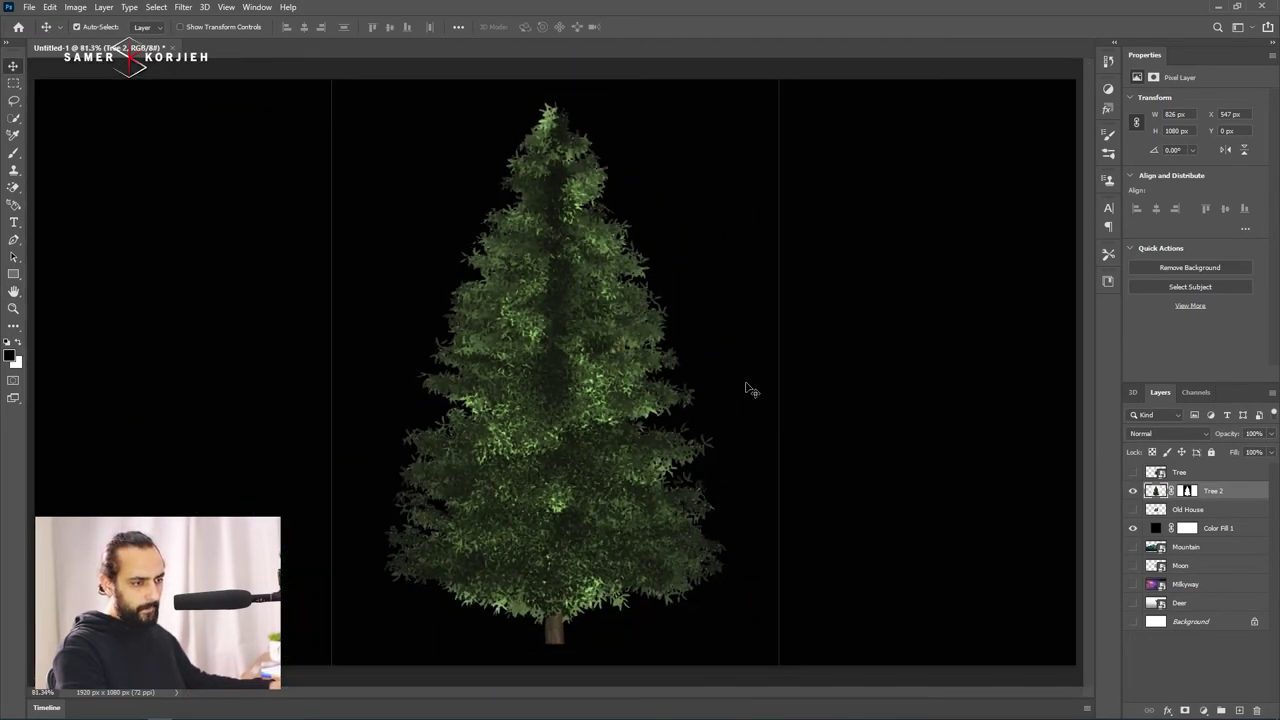
Paint out both thin vertical lines beside the pine on Tree 2's mask with a 1 px black brush.
scroll(311, 366, "up", 3)
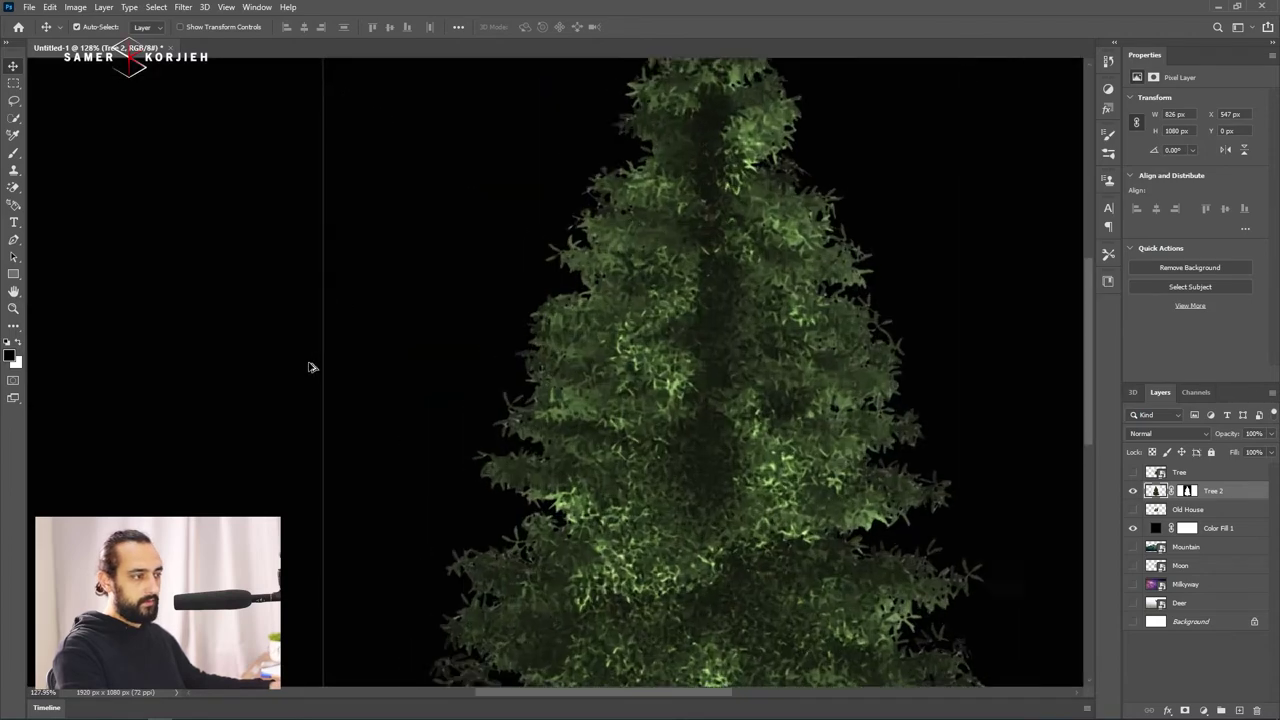
scroll(344, 359, "up", 3)
scroll(460, 362, "down", 3)
scroll(460, 362, "down", 3)
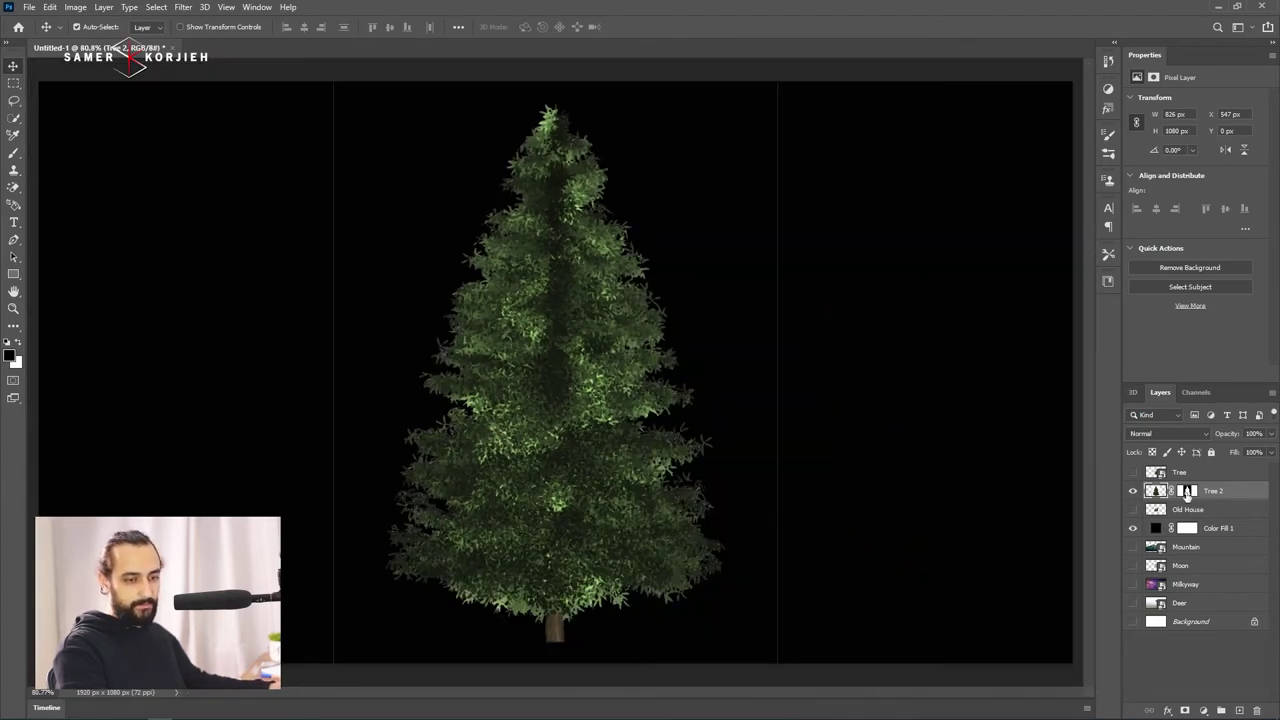
left_click(1186, 491)
key("b")
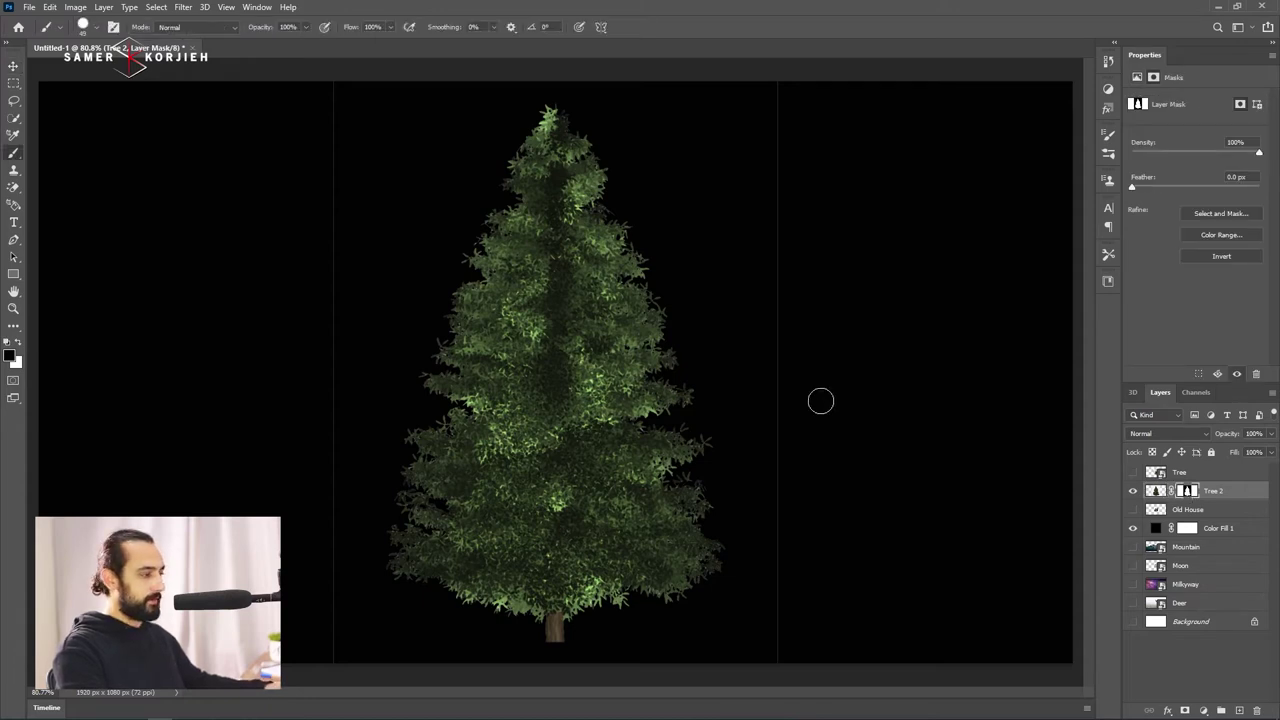
mouse_move(814, 310)
left_mouse_down()
mouse_move(800, 318)
mouse_move(814, 311)
left_mouse_up()
mouse_move(766, 160)
left_mouse_down()
mouse_move(780, 240)
mouse_move(780, 114)
mouse_move(757, 694)
left_mouse_up()
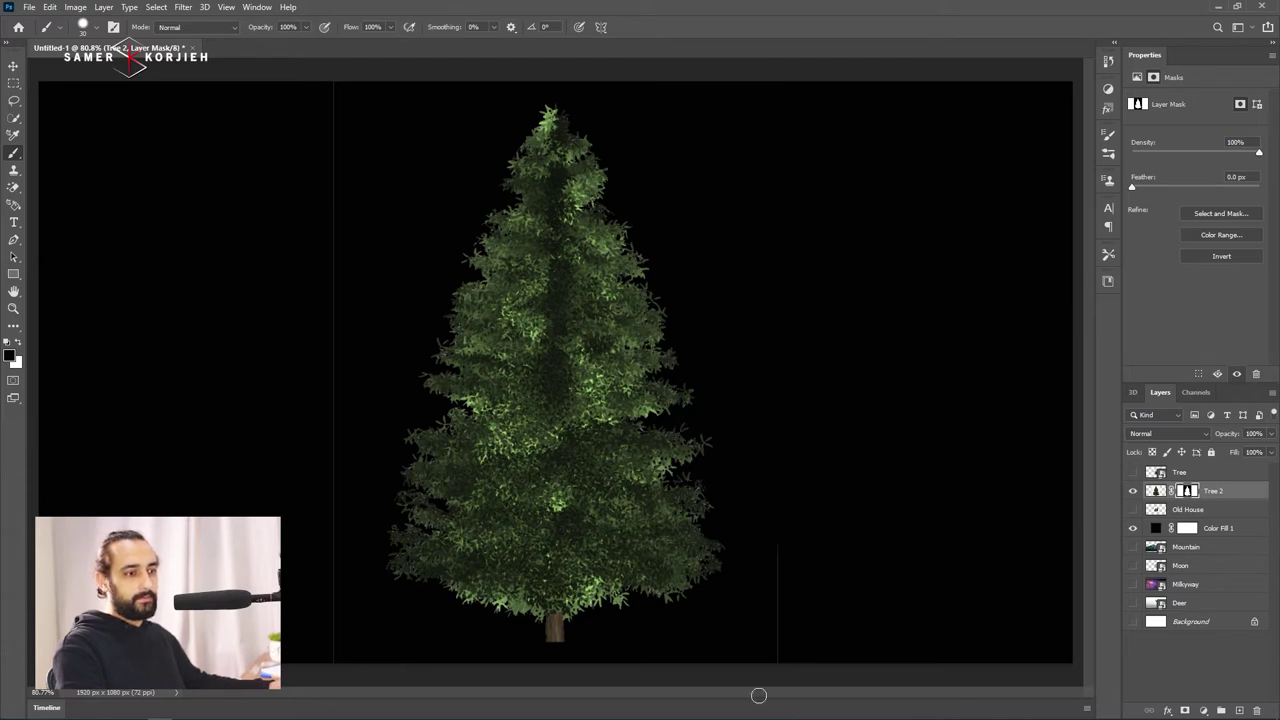
left_click_drag(777, 531, 781, 662)
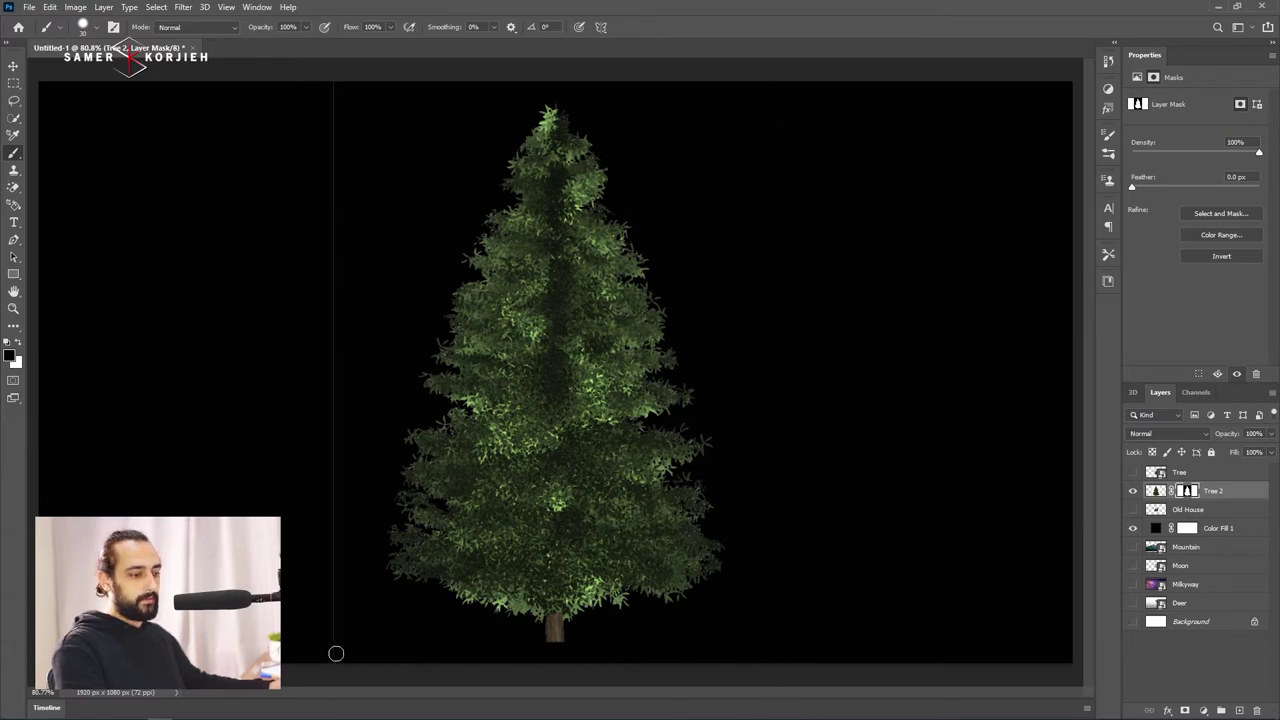
left_click(331, 84, "shift")
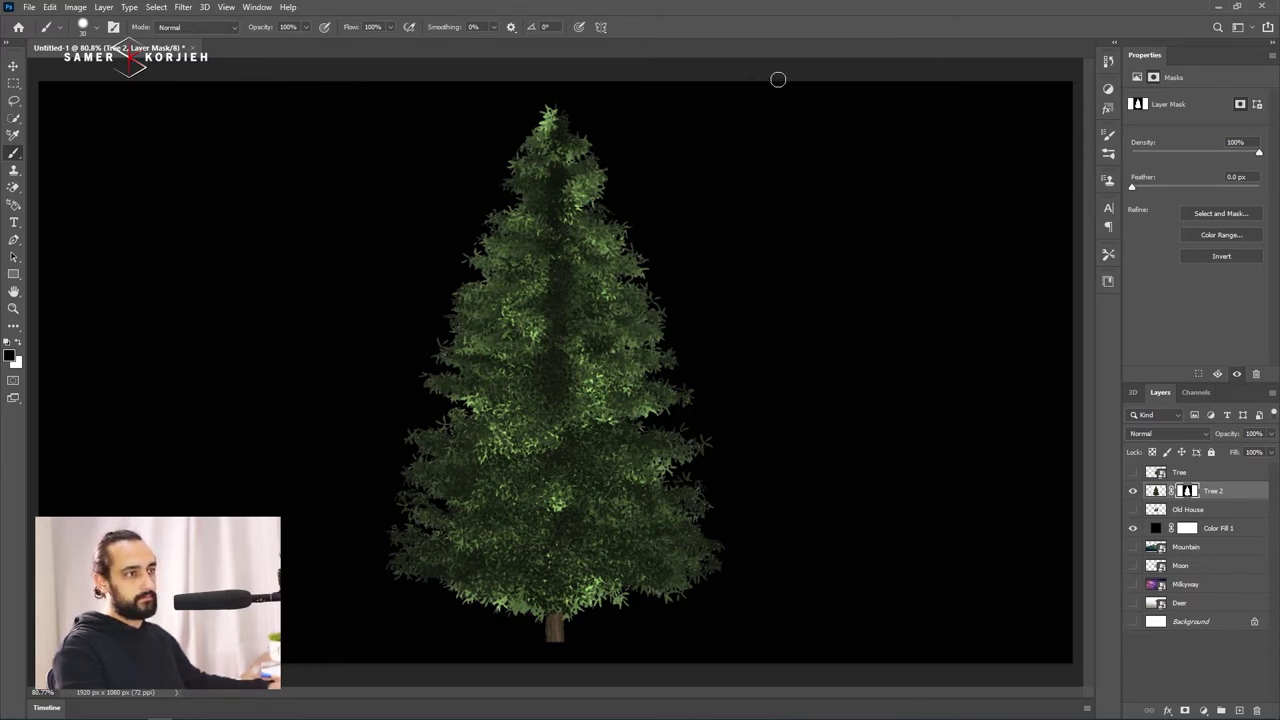
Hide Tree 2, show the Tree layer, rasterize it, and test a Magic Wand selection.
left_click(1133, 490)
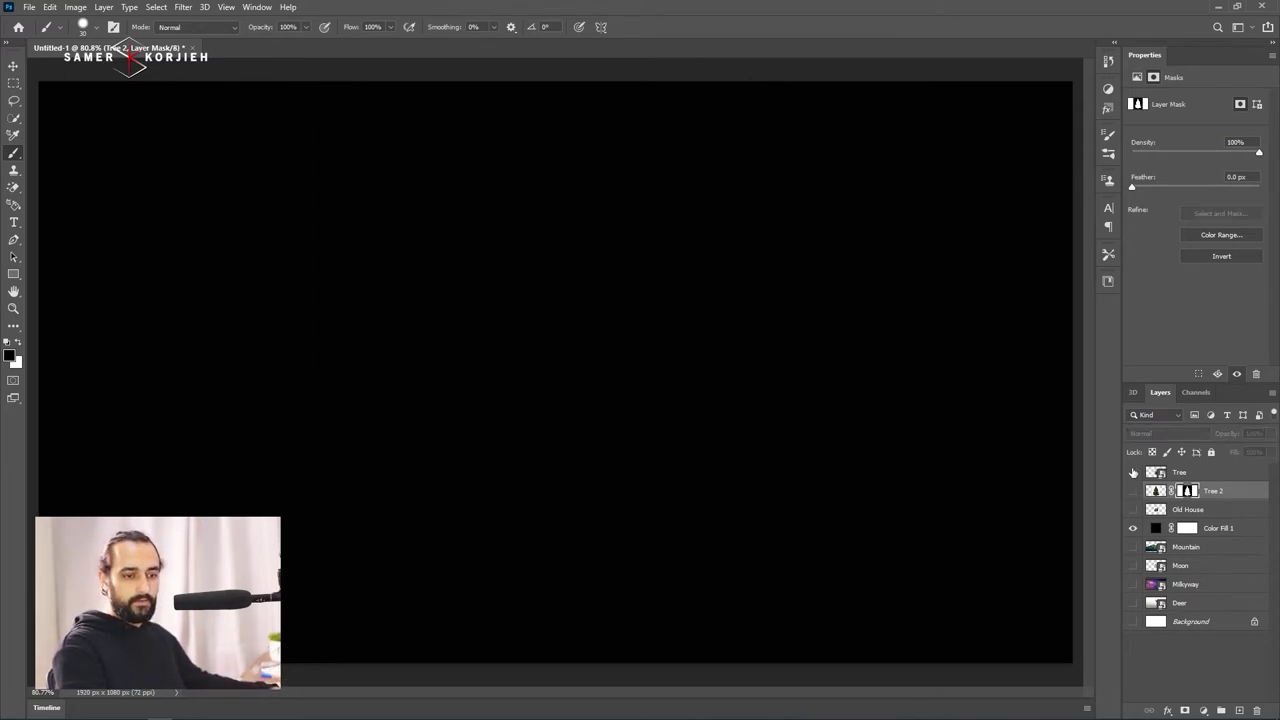
left_click(1133, 472)
left_click(1228, 475)
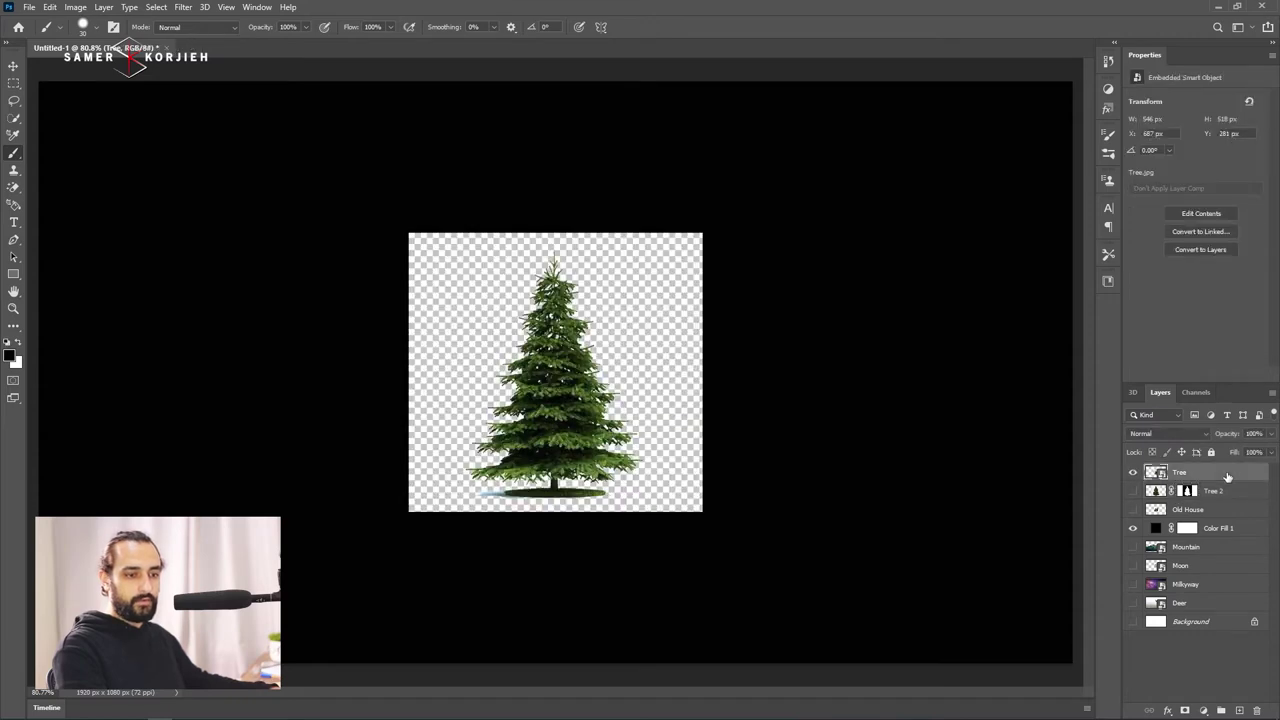
right_click(1237, 481)
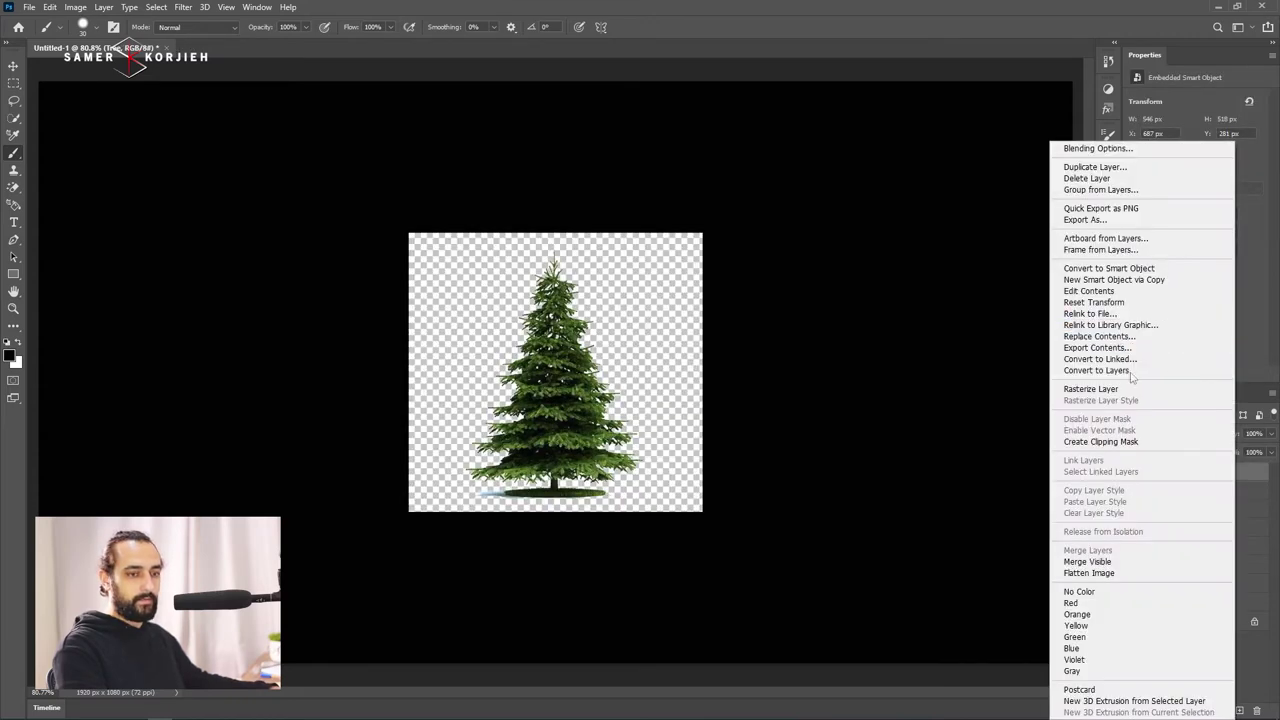
left_click(1234, 392)
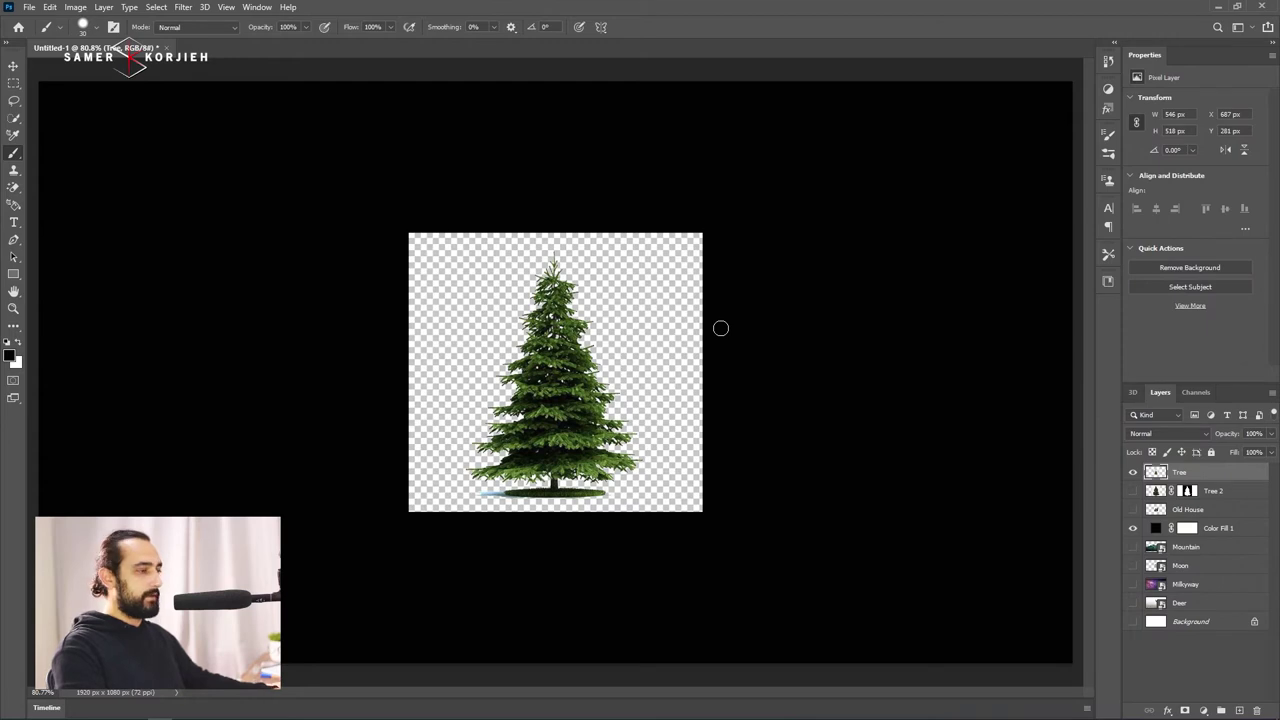
key("w")
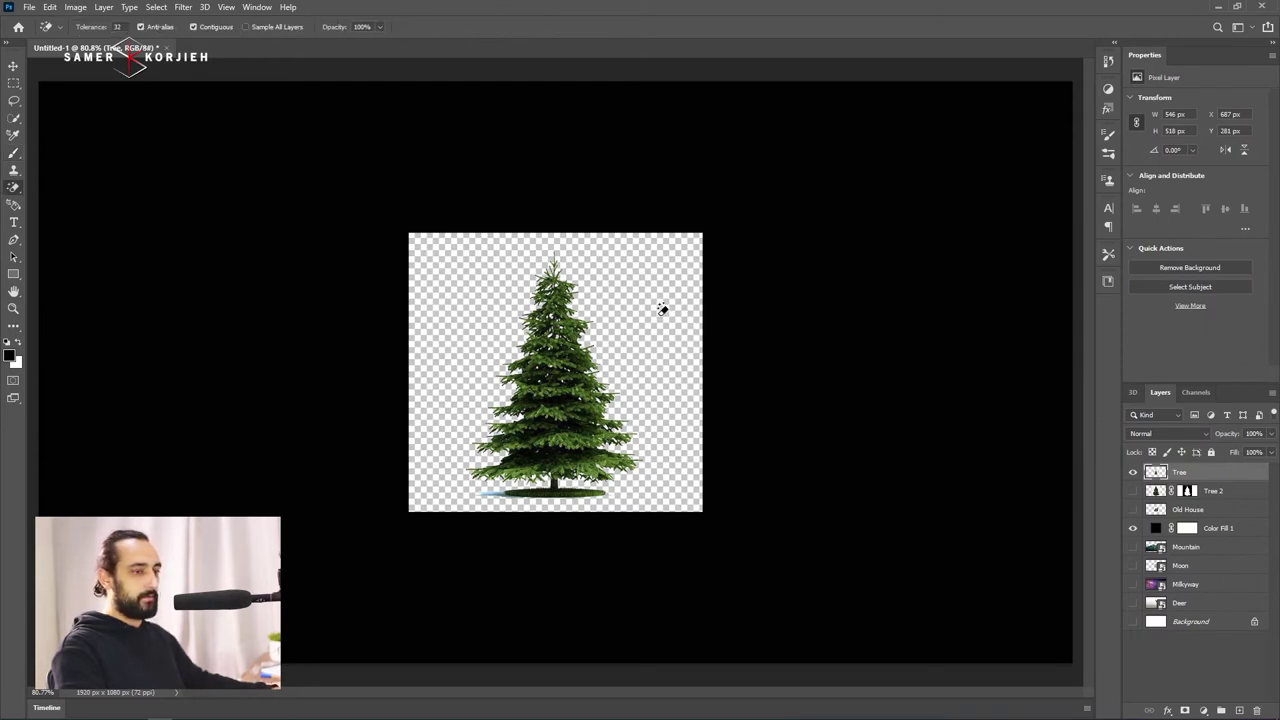
left_click(661, 310)
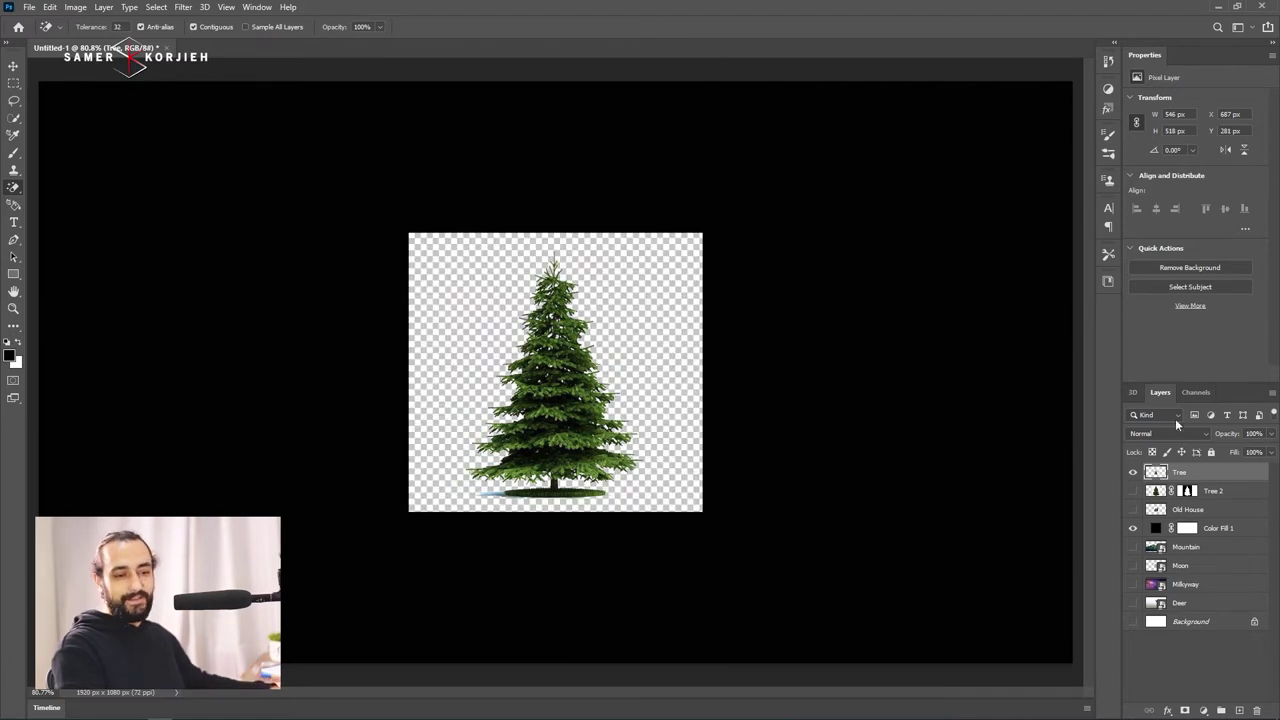
left_click(1196, 392)
Duplicate the Blue channel and use Curves to turn the tree into a solid black silhouette.
left_click(1155, 462)
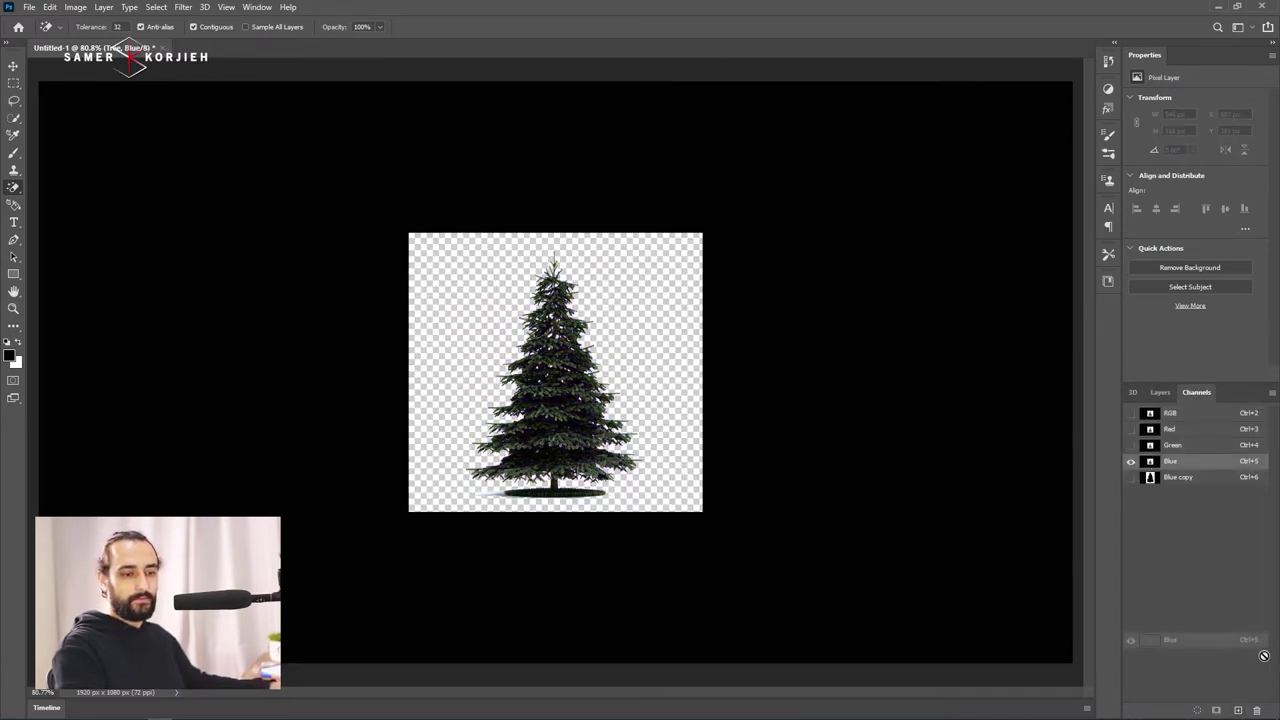
left_click_drag(1149, 467, 1238, 710)
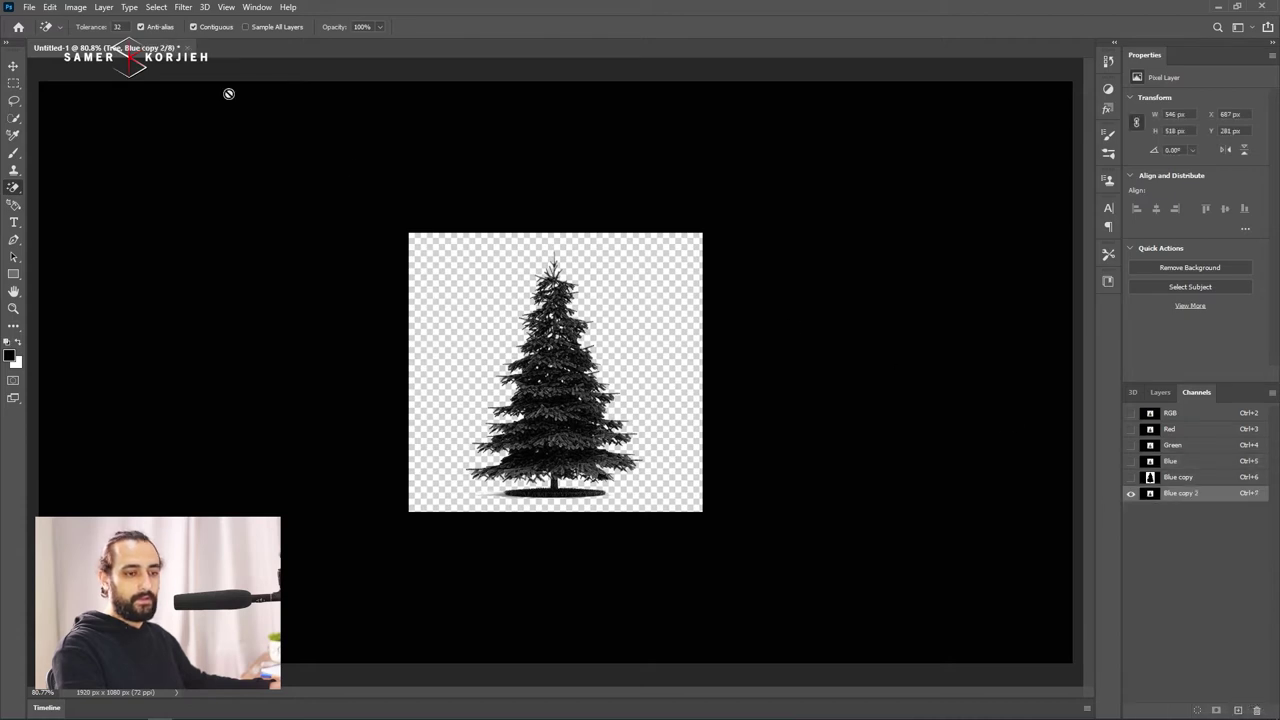
left_click(75, 7)
mouse_move(105, 67)
left_click(240, 67)
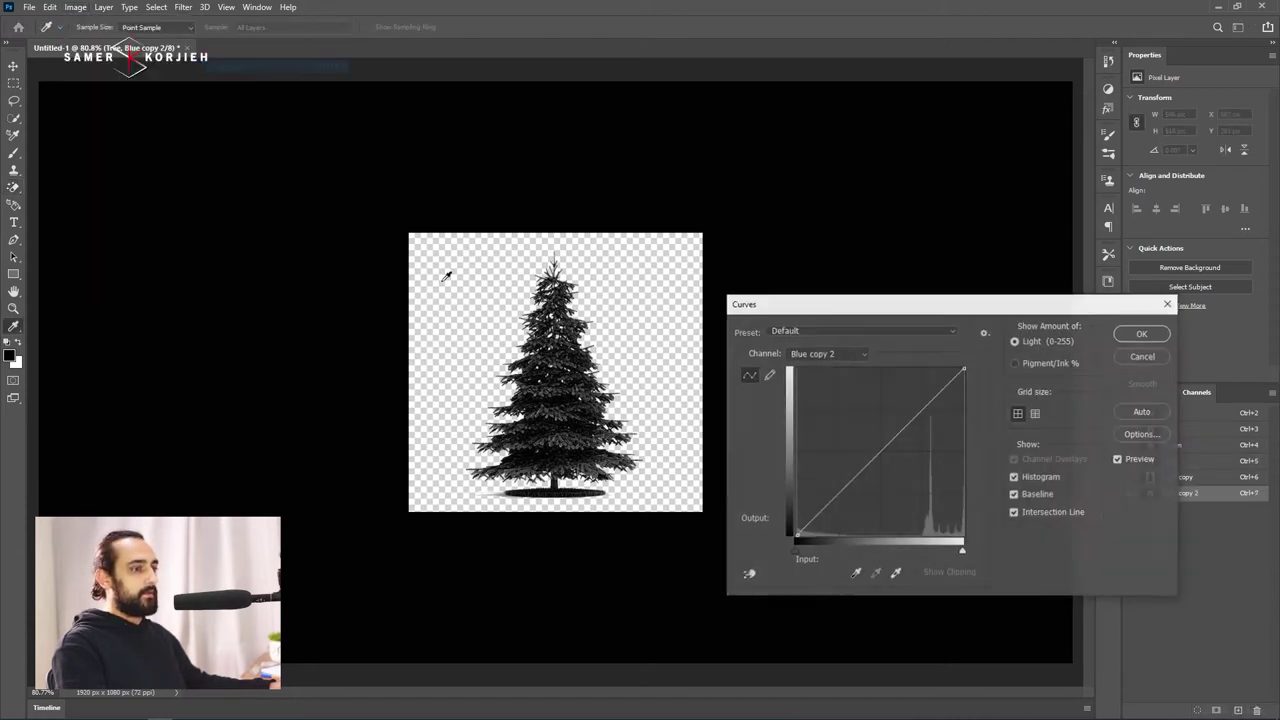
scroll(510, 397, "up", 3)
mouse_move(797, 551)
left_mouse_down()
mouse_move(935, 555)
mouse_move(915, 565)
left_mouse_up()
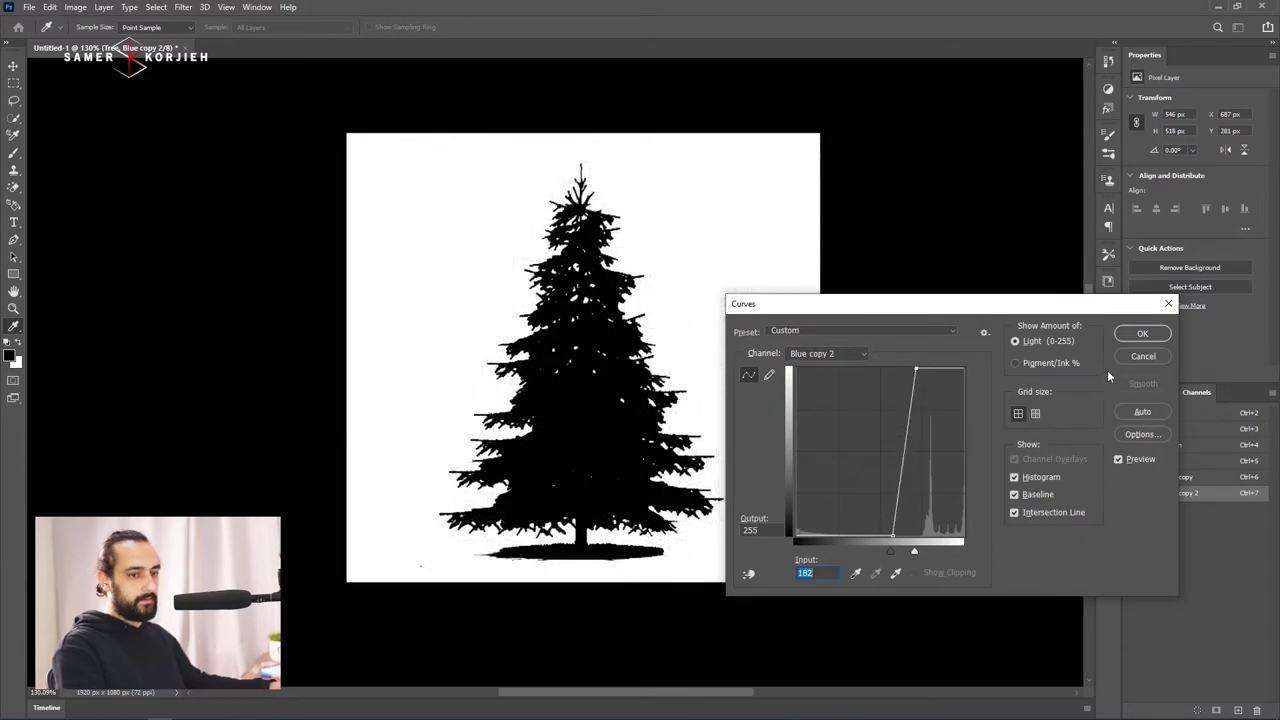
left_click(1142, 334)
Load the silhouette channel as a selection and add it as the Tree layer's mask.
left_click(1150, 493, "ctrl")
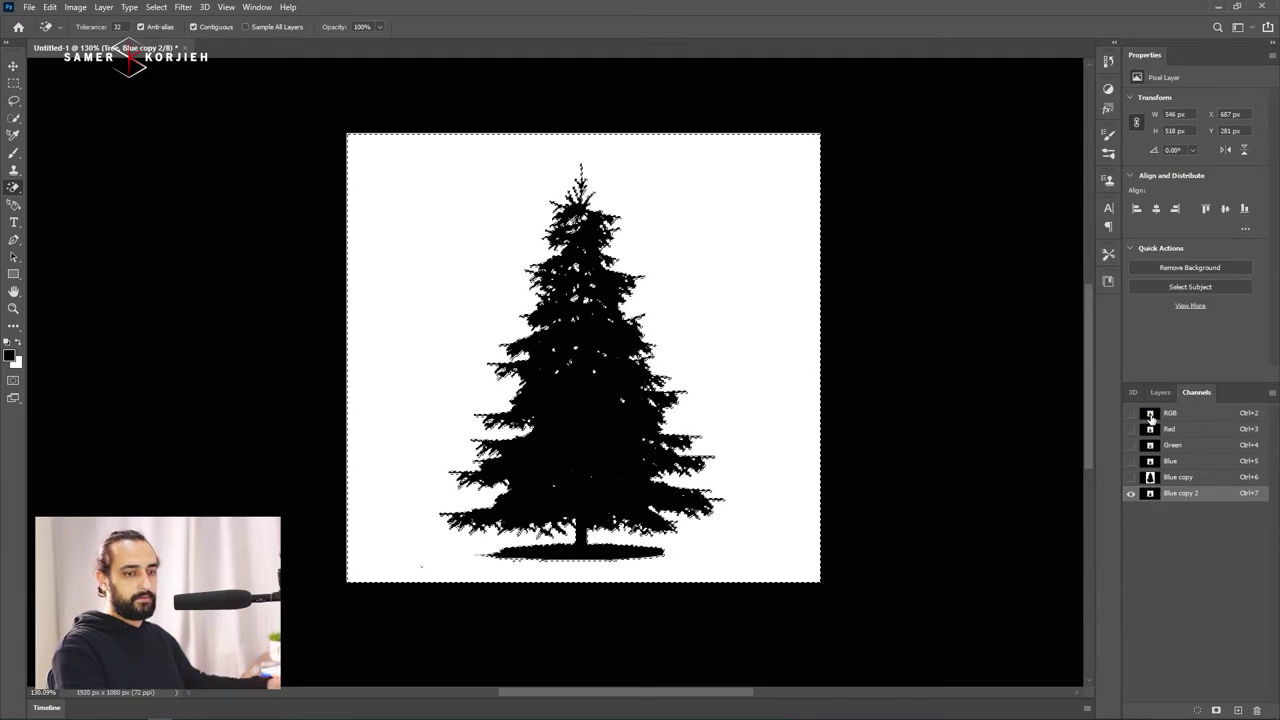
left_click(1170, 413)
left_click(1160, 392)
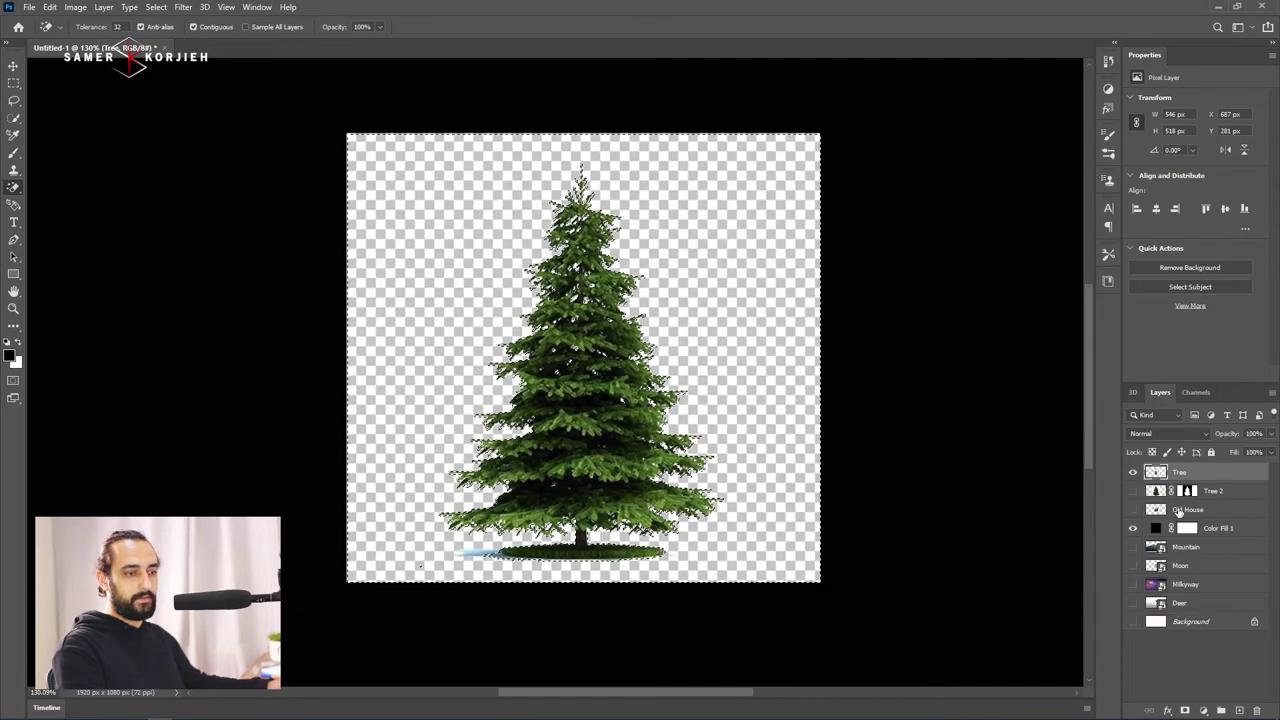
left_click(1185, 710)
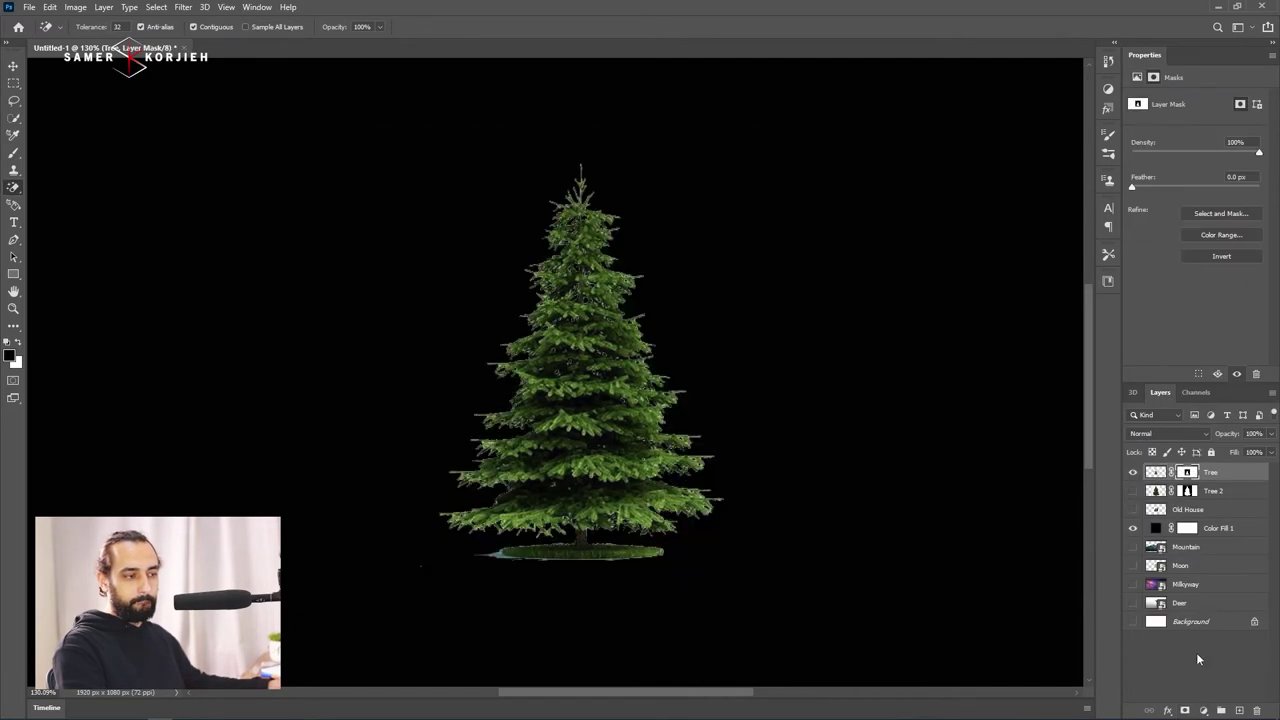
Apply Filter > Other > Minimum at 0.5 px radius to the Tree layer's pixels.
left_click(1157, 473)
scroll(680, 323, "up", 5)
scroll(440, 378, "down", 1)
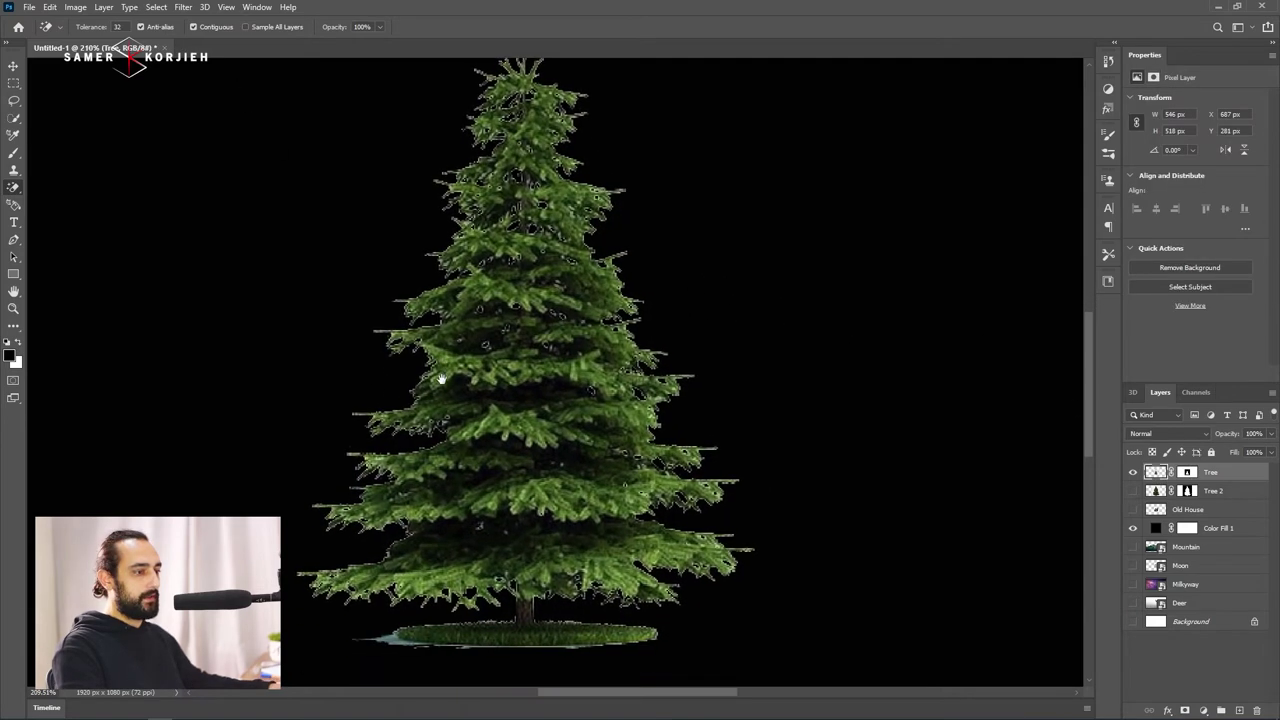
left_click(188, 9)
mouse_move(258, 291)
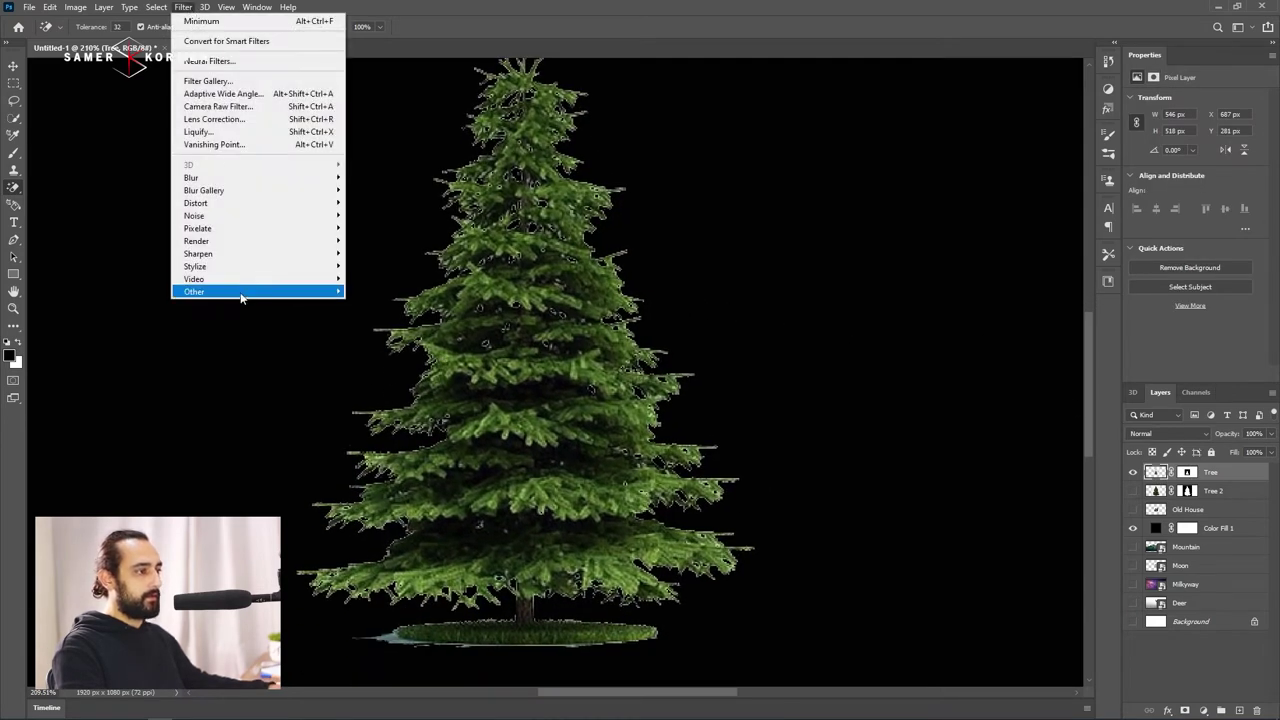
left_click(370, 342)
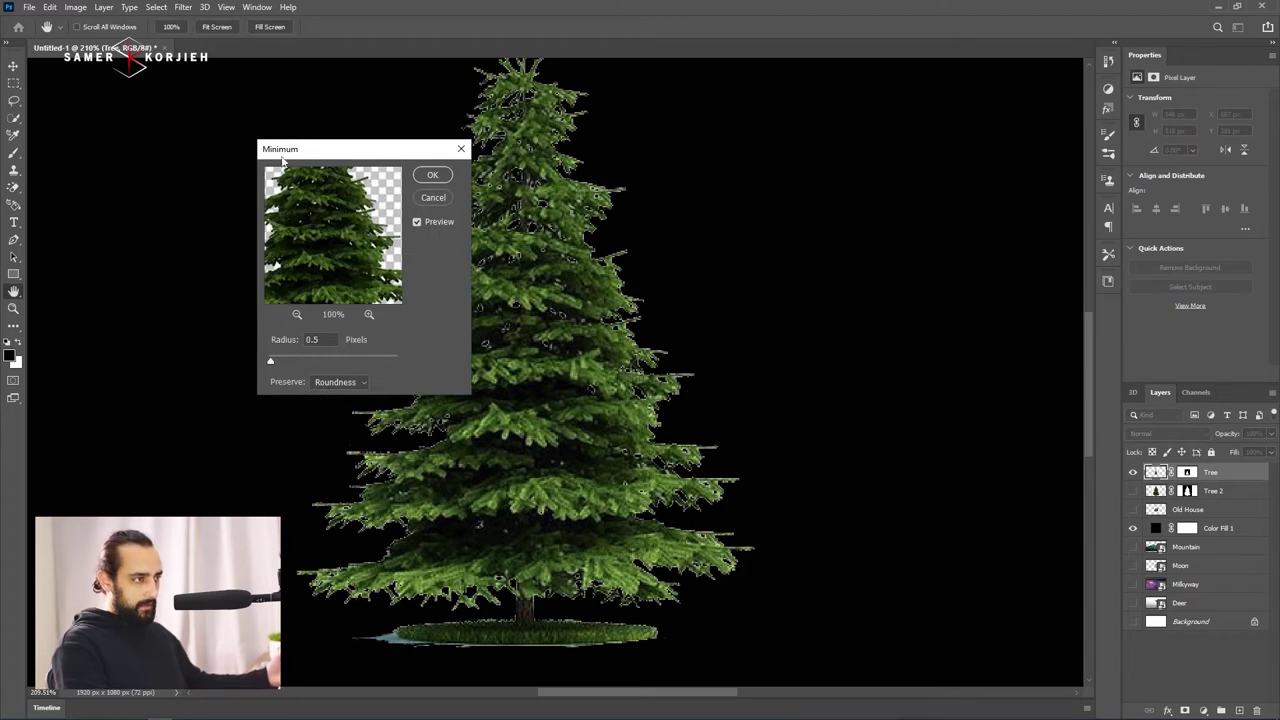
left_click_drag(305, 137, 761, 256)
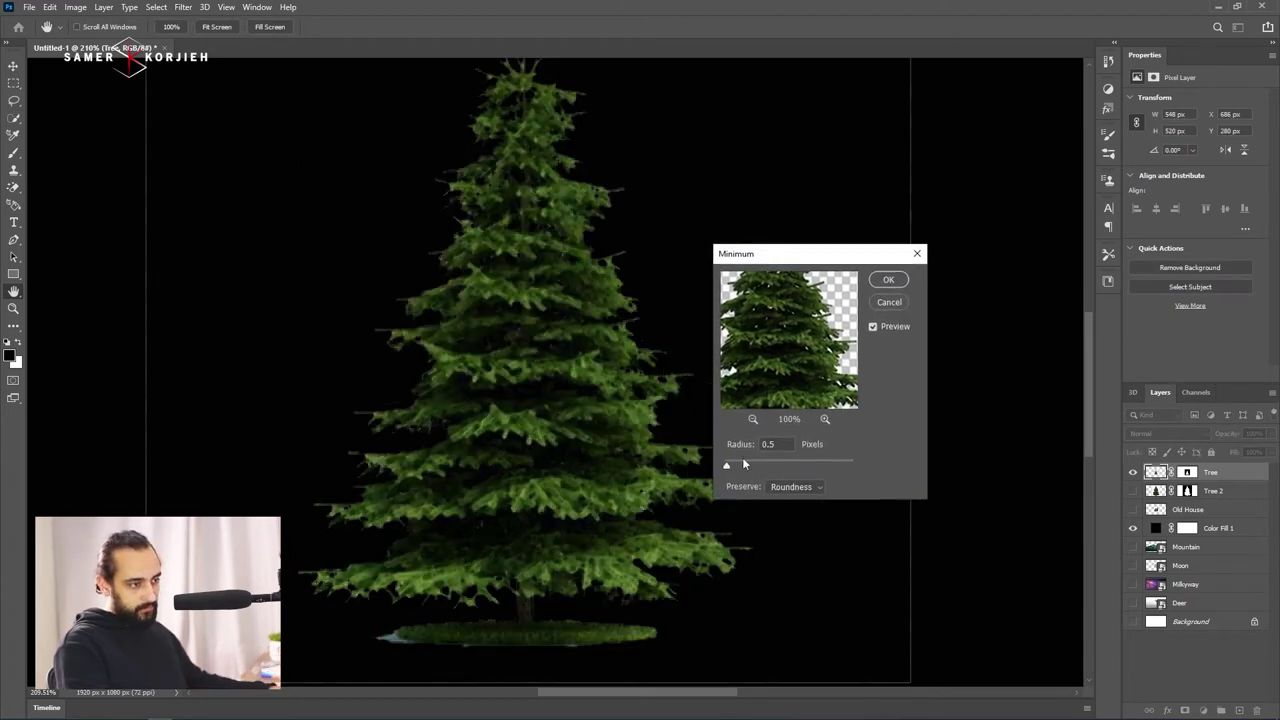
left_click(886, 282)
scroll(864, 283, "down", 3)
scroll(823, 286, "down", 2)
scroll(811, 220, "up", 1)
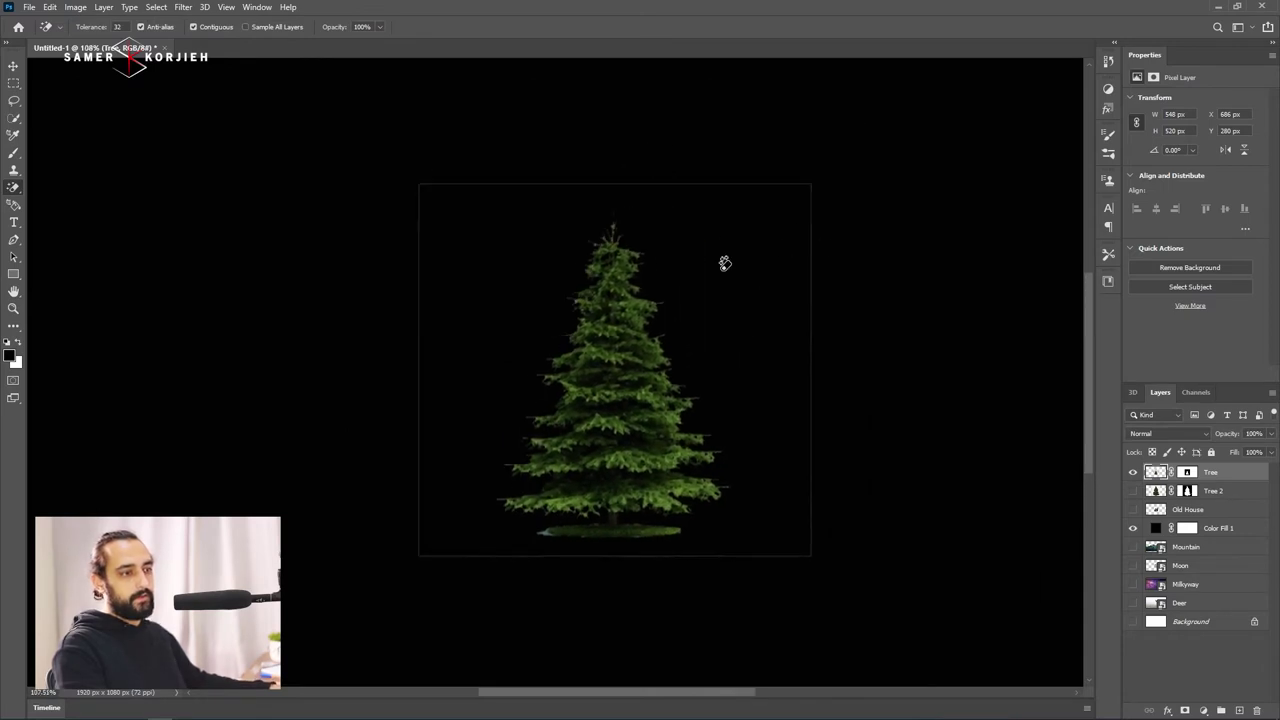
scroll(723, 263, "up", 1)
Paint out the four edges of the faint square outline on the Tree layer's mask.
left_click_drag(623, 303, 618, 272)
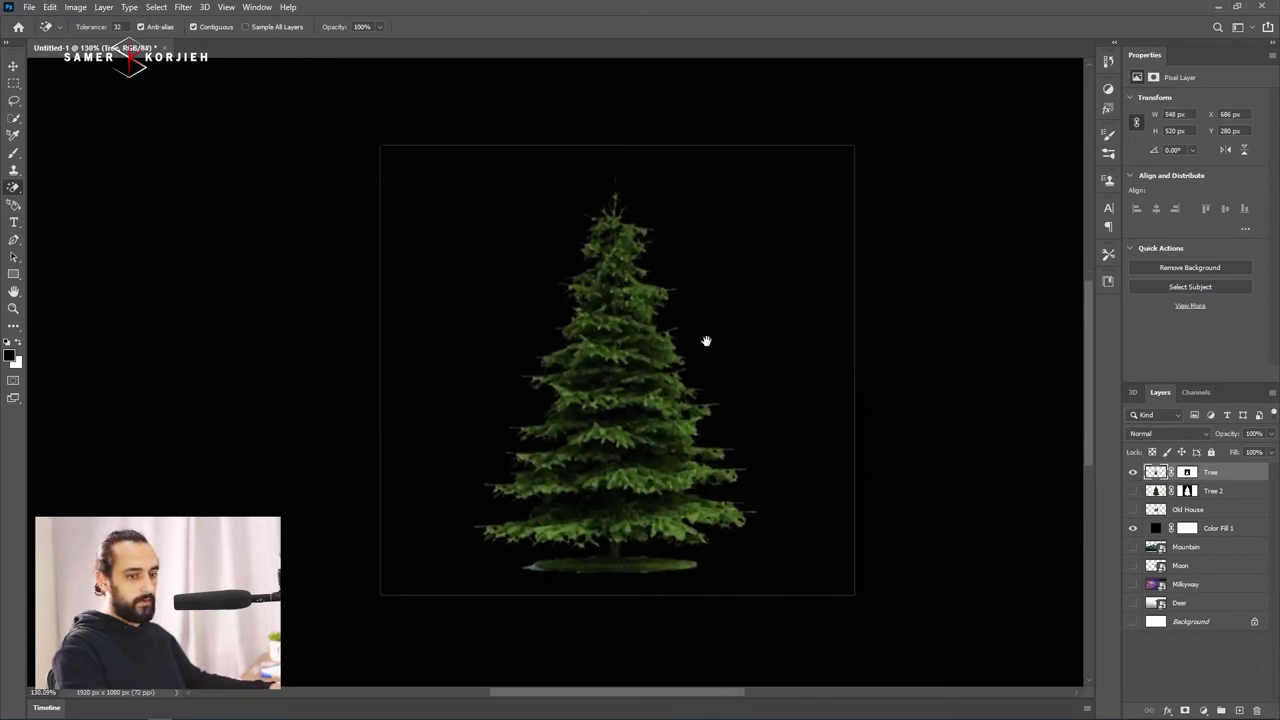
left_click(1185, 474)
key("b")
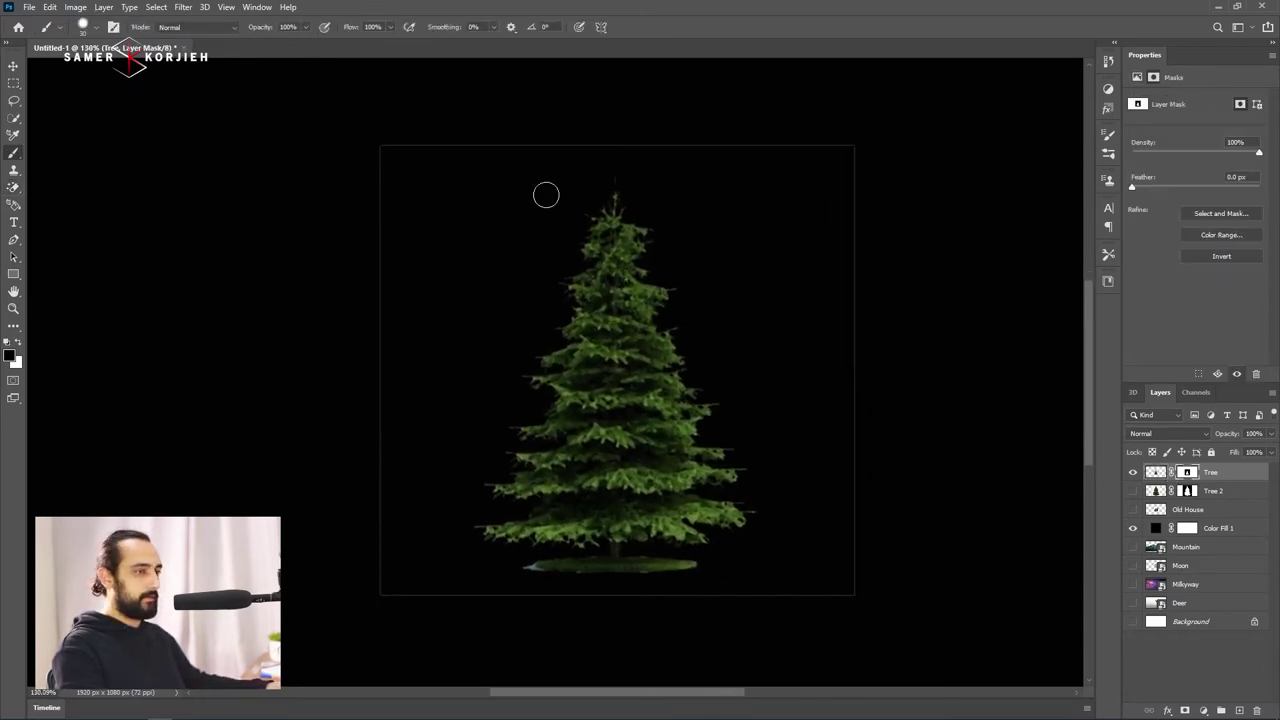
left_click(380, 144)
left_click(854, 144, "shift")
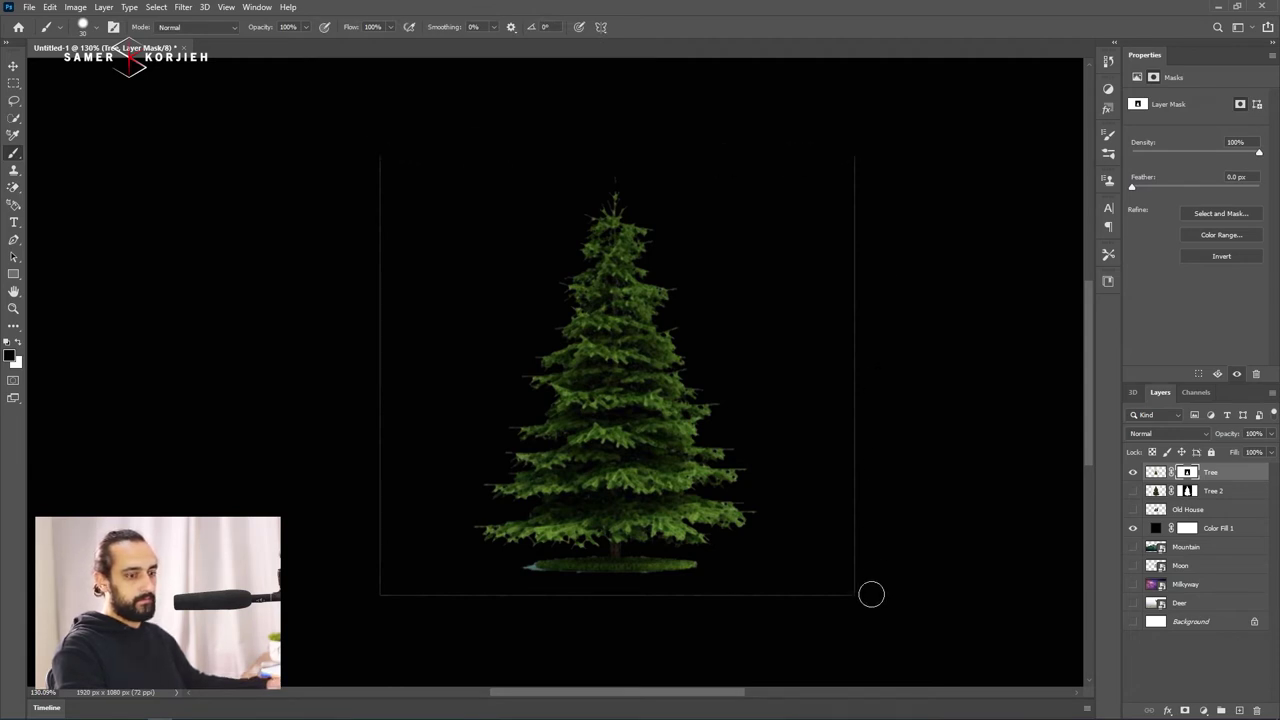
left_click(855, 596, "shift")
left_click(380, 598, "shift")
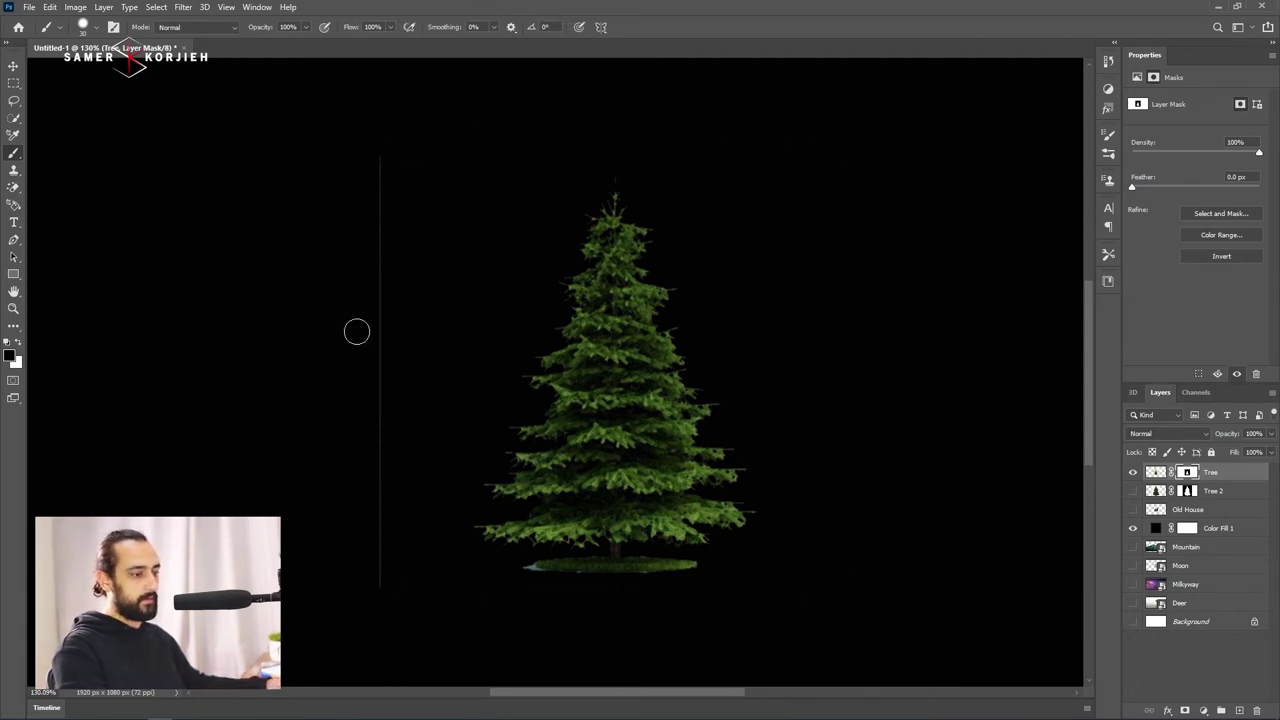
left_click(376, 152, "shift")
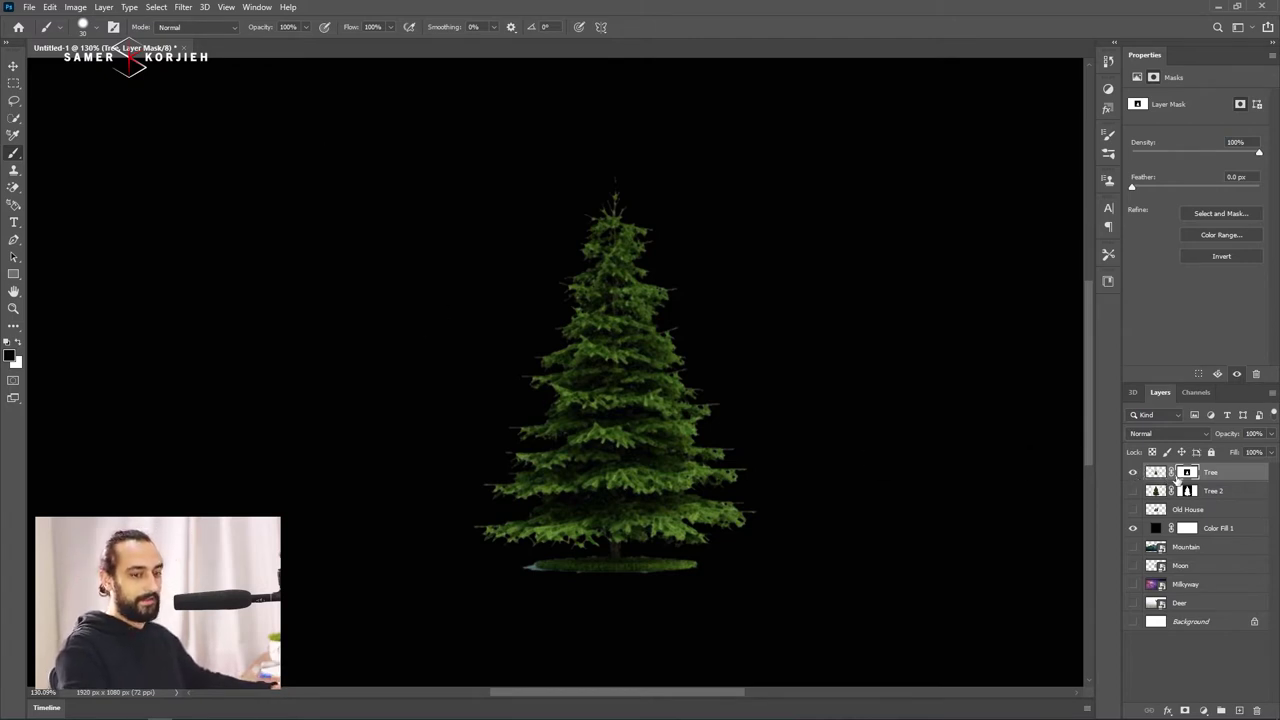
Paint out the grassy patch beneath the pine's trunk on the mask.
scroll(594, 457, "up", 3)
scroll(561, 478, "up", 2)
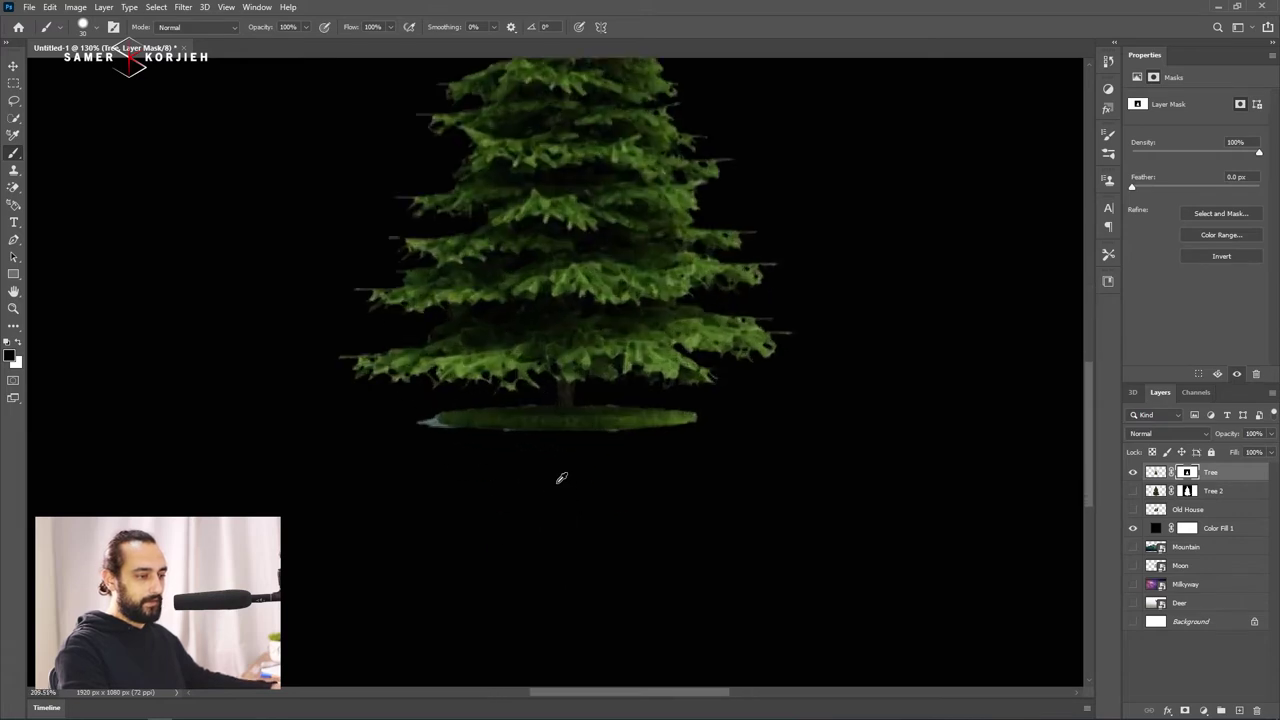
scroll(561, 478, "up", 1)
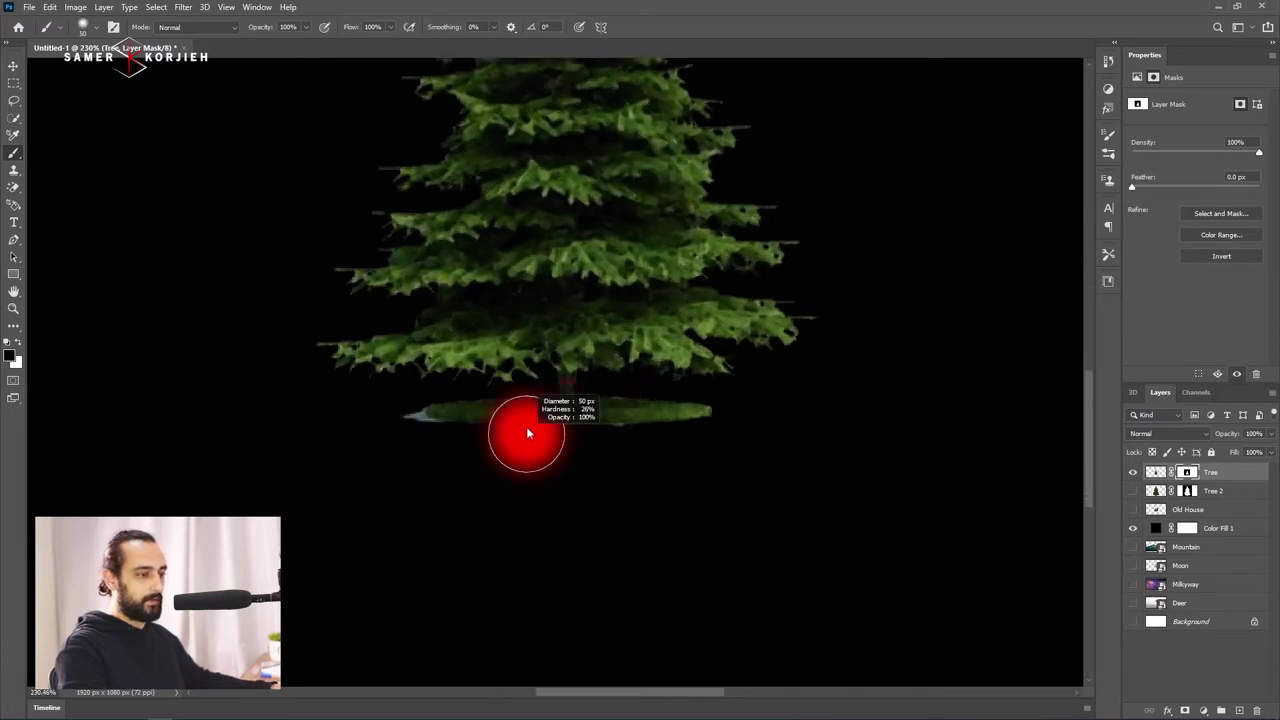
mouse_move(415, 415)
left_mouse_down()
mouse_move(500, 430)
mouse_move(710, 414)
left_mouse_up()
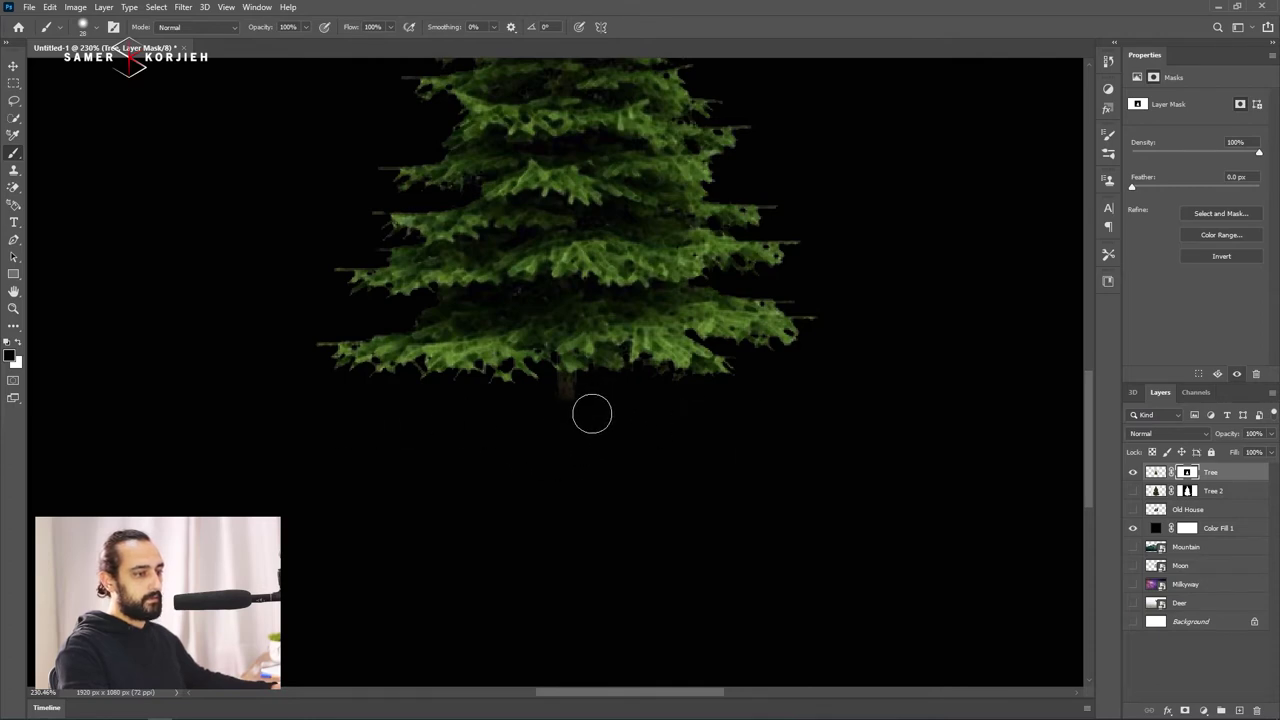
scroll(605, 418, "down", 3)
scroll(623, 420, "down", 2)
Delete the black Color Fill 1 layer, keeping the Tree layer visible.
left_click(1133, 472)
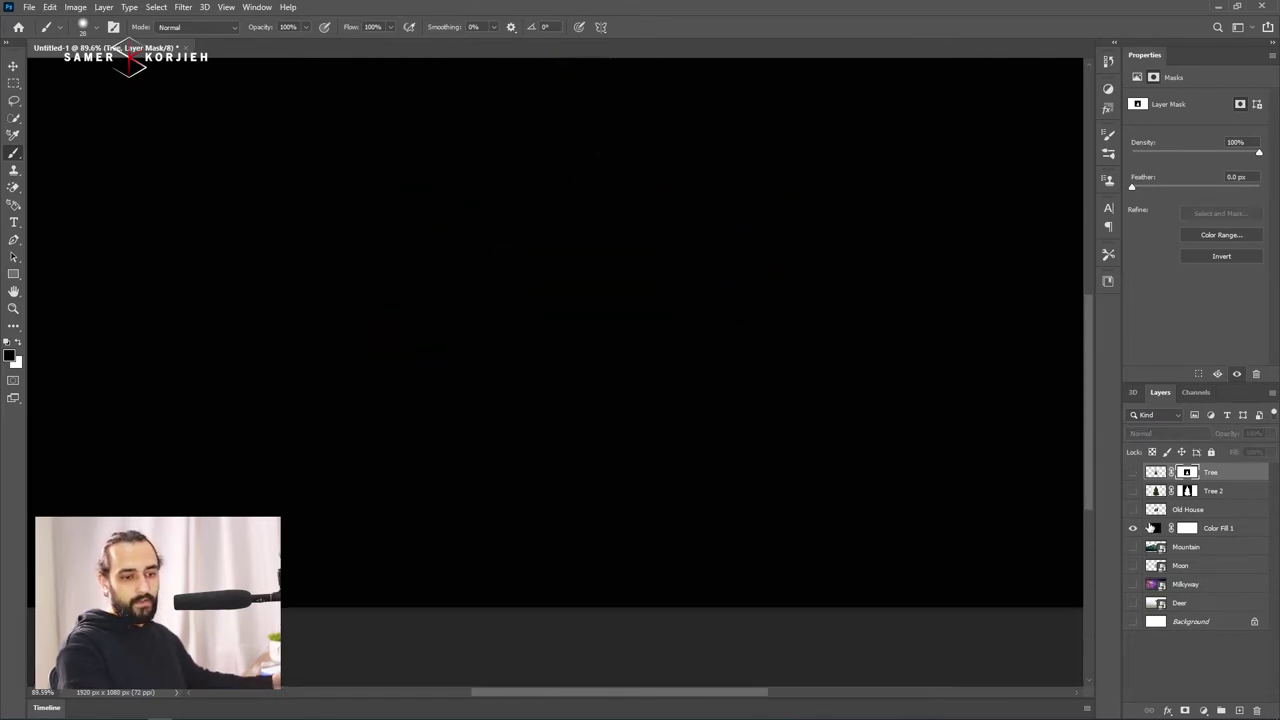
left_click(1155, 528)
key("Delete")
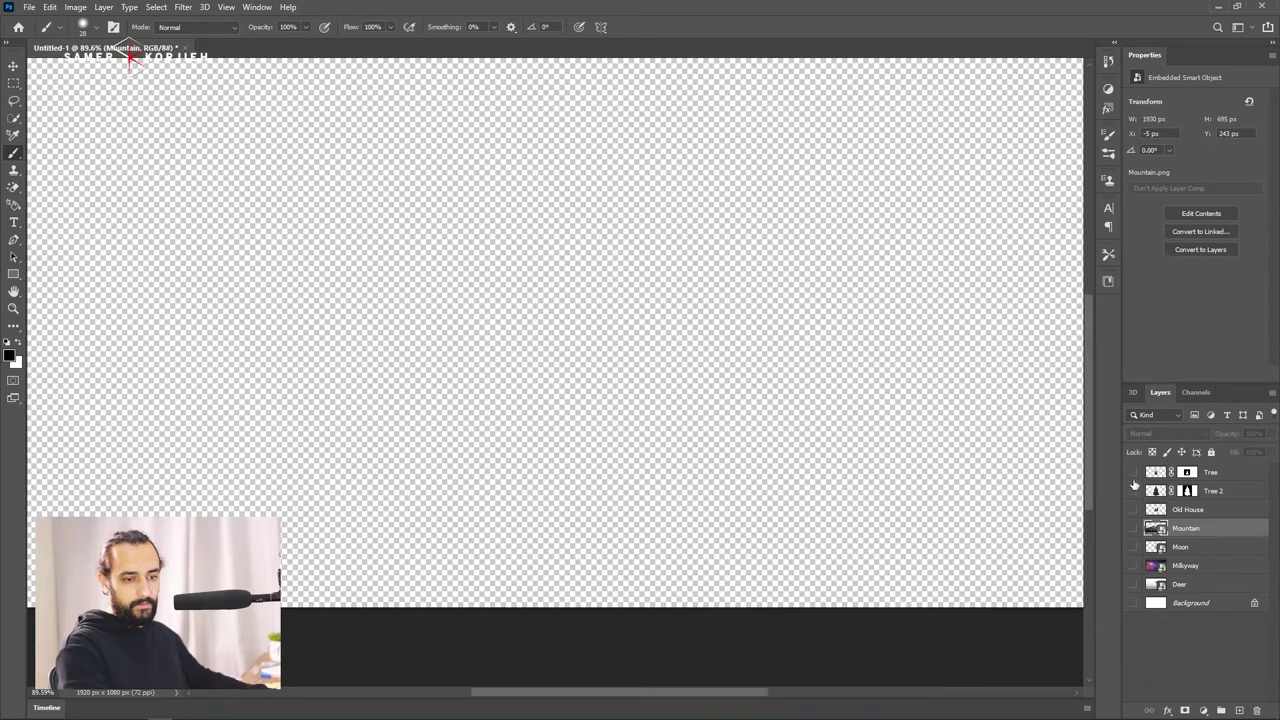
left_click(1133, 472)
Preview Tree 2, Old House, Moon and Mountain layers, then show only the Deer layer.
left_click(1133, 491)
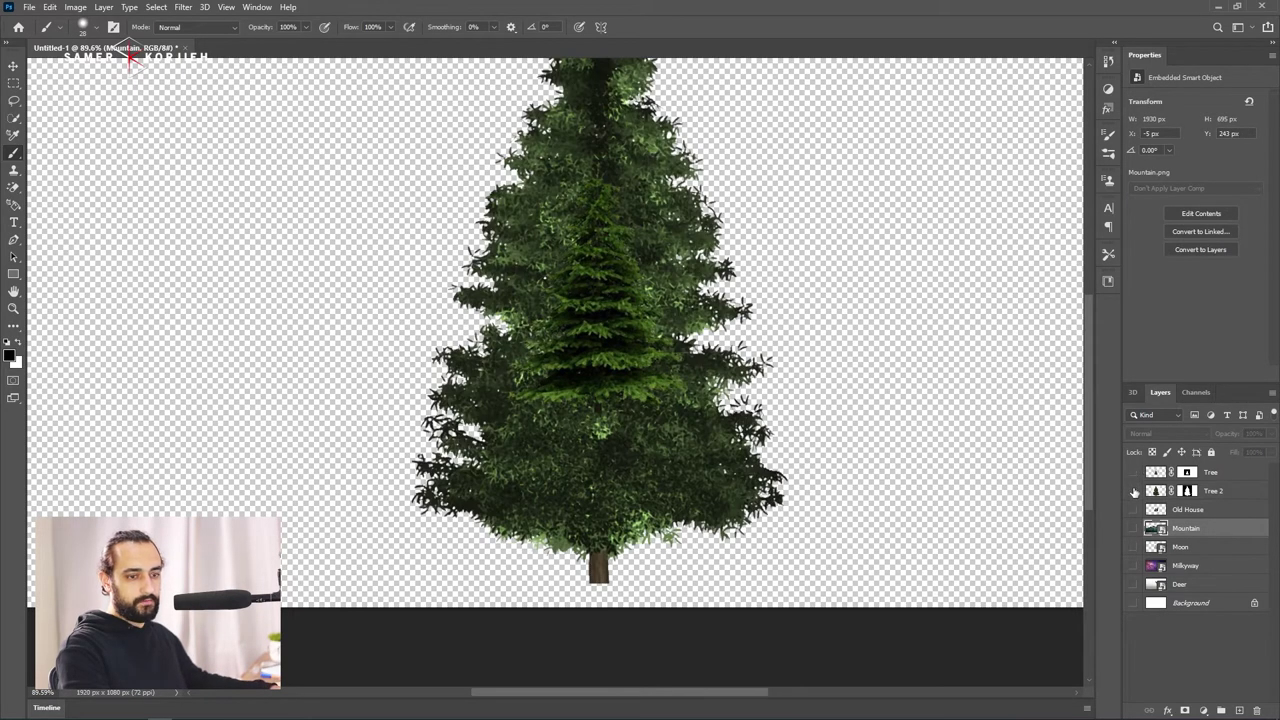
left_click(1133, 491)
left_click(1133, 509)
left_click(1133, 547)
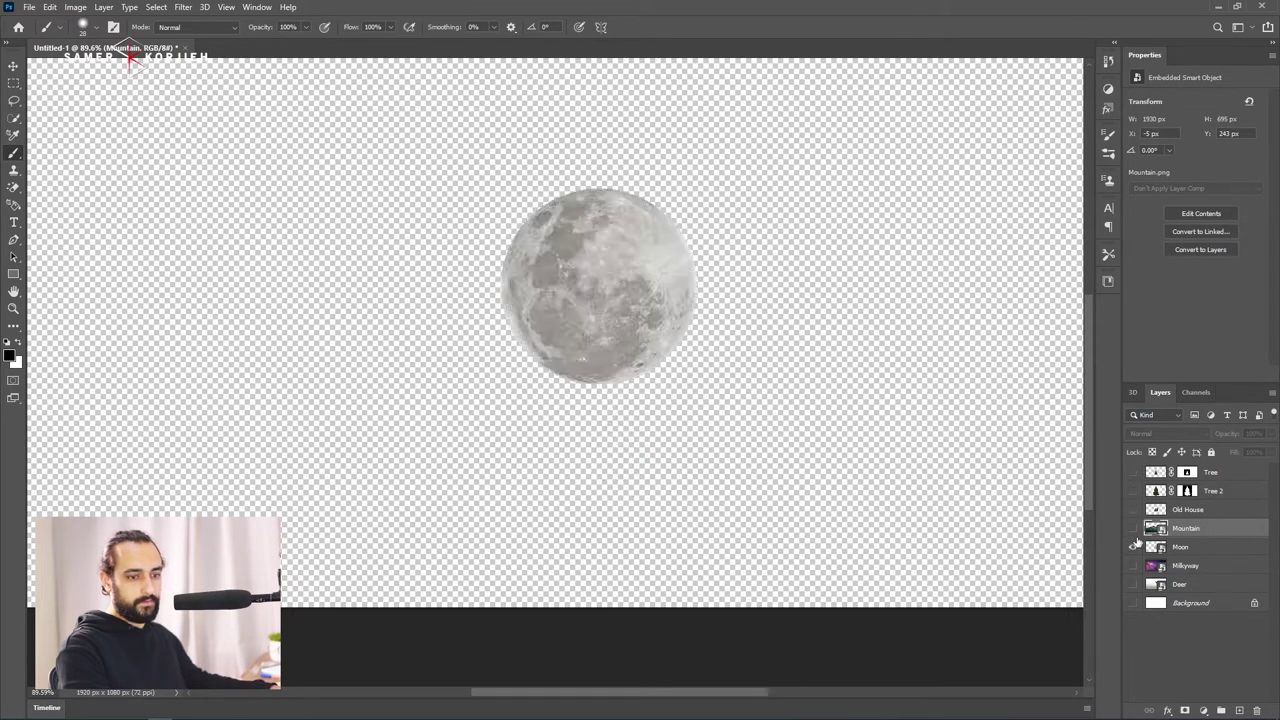
left_click(1133, 547)
left_click(1133, 528)
scroll(716, 367, "down", 2)
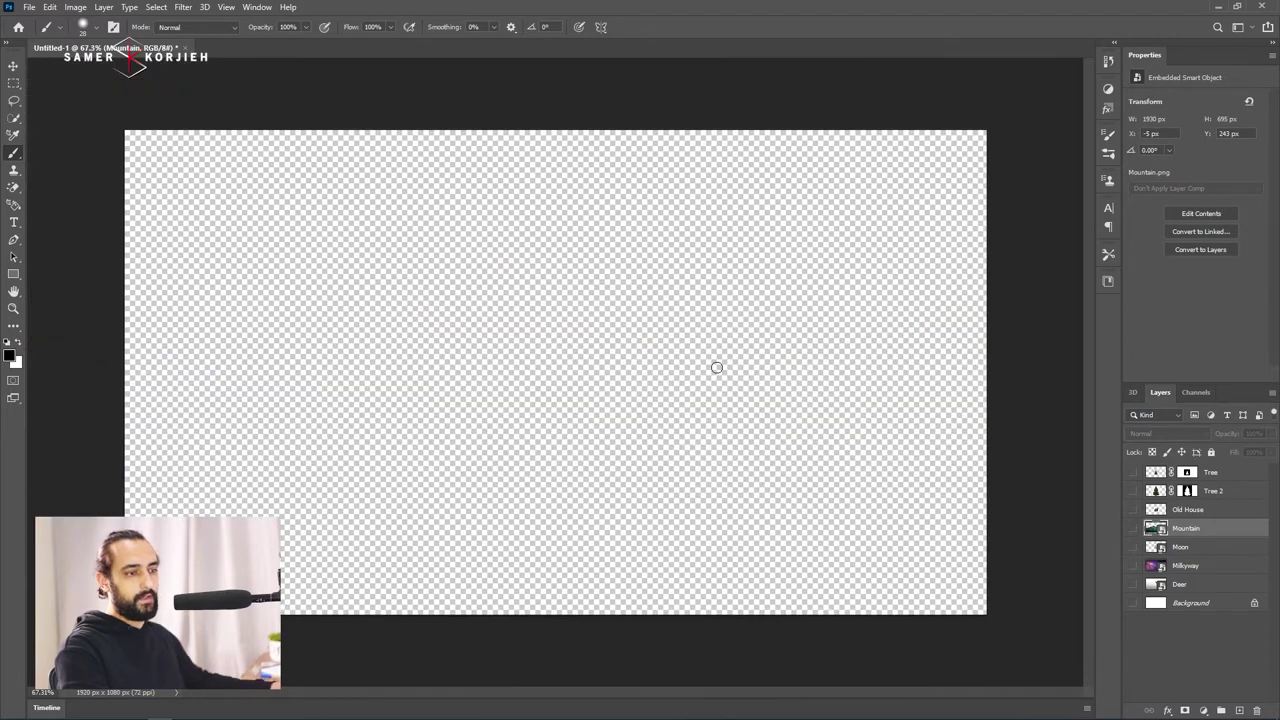
left_click(1133, 584)
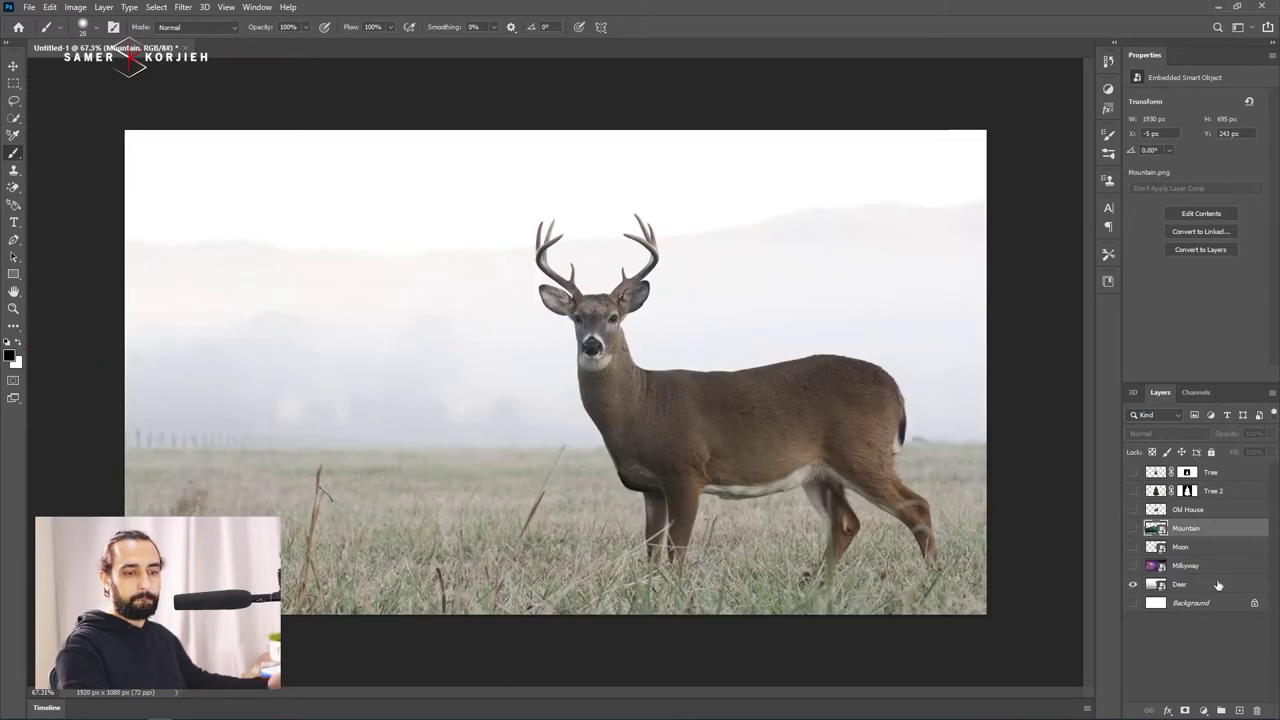
Delete the Background layer and duplicate the Deer layer.
left_click(1230, 604)
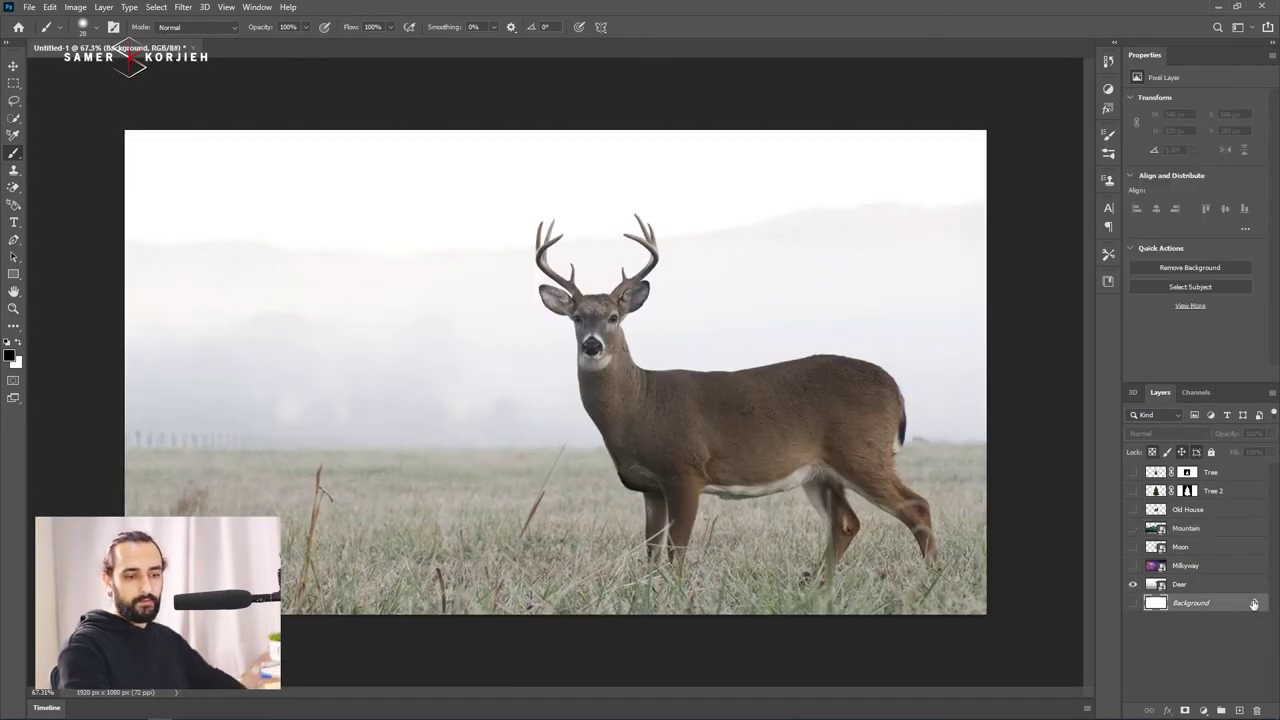
key("Delete")
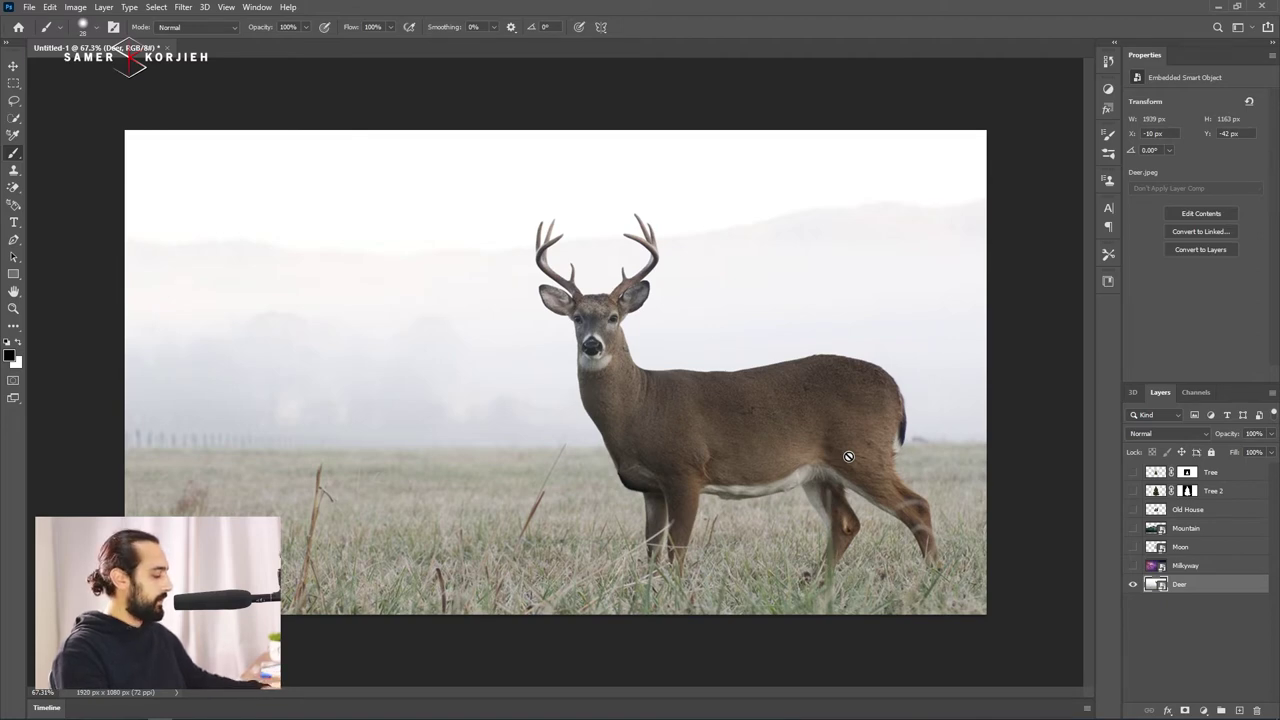
key("ctrl+j")
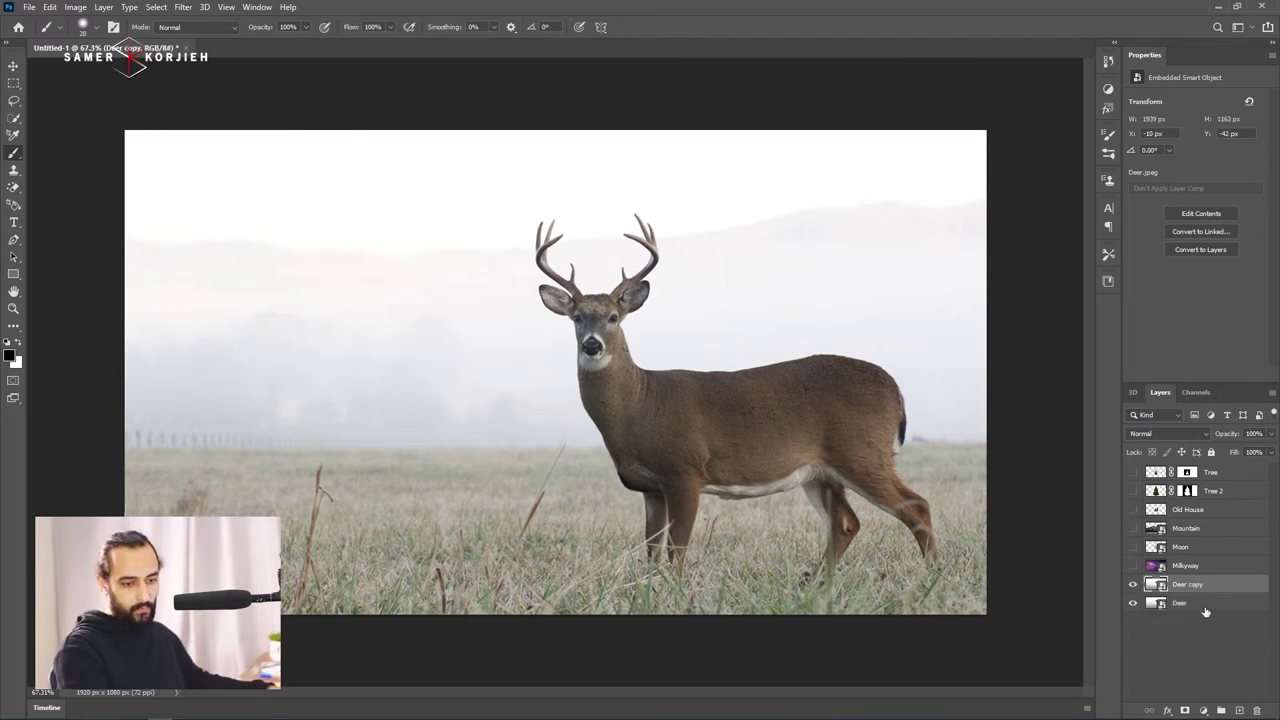
Group the original Deer layer into a collapsed Back Up group and duplicate Deer copy.
left_click(1199, 604)
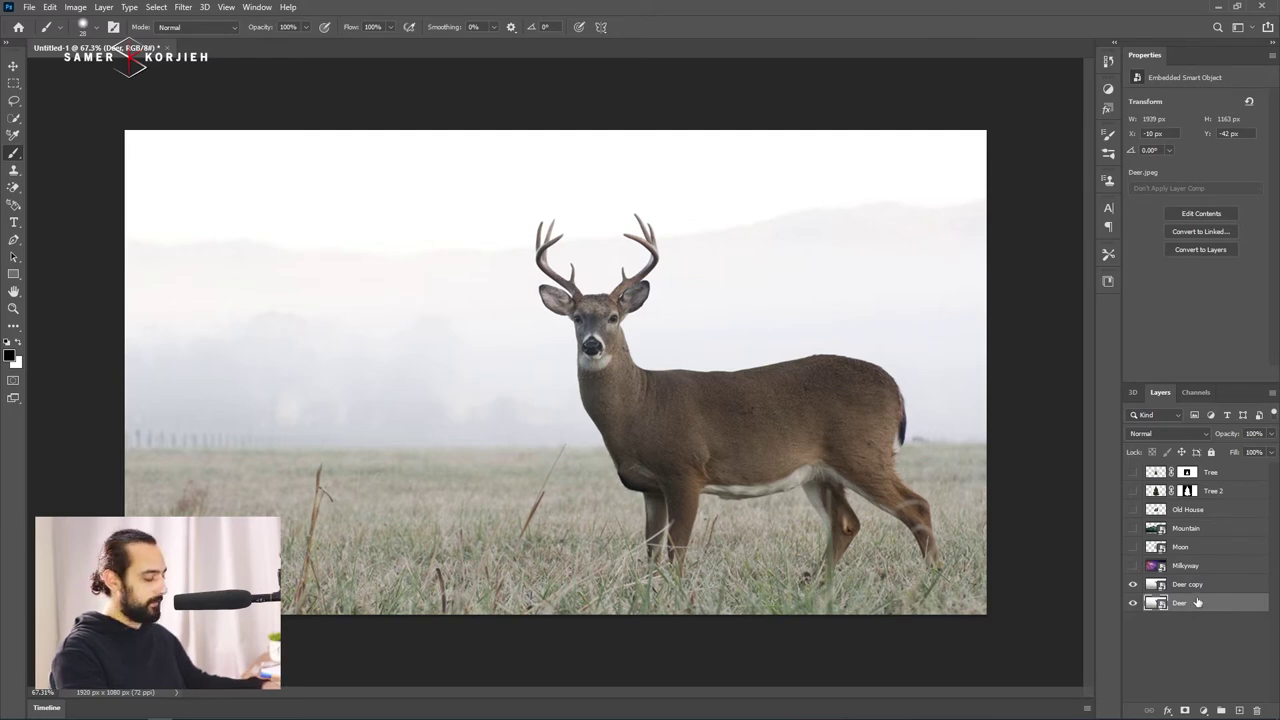
key("ctrl+g")
type("Back Up")
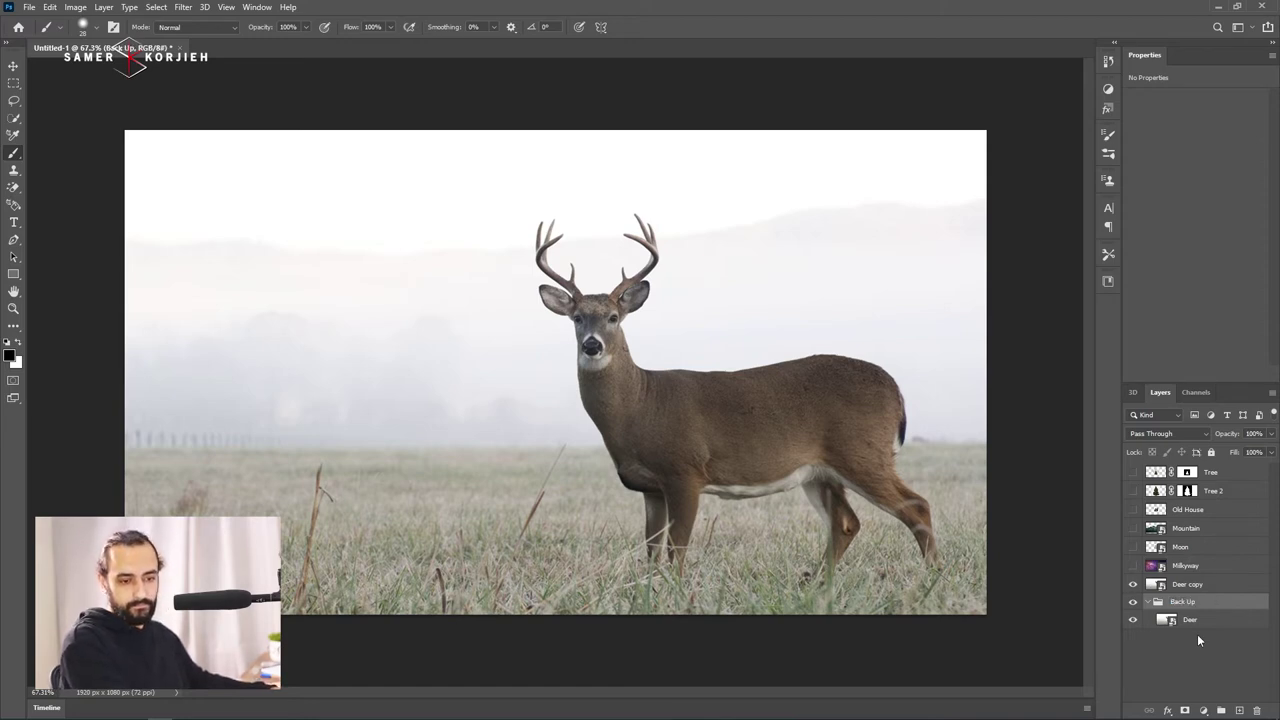
left_click(1150, 602)
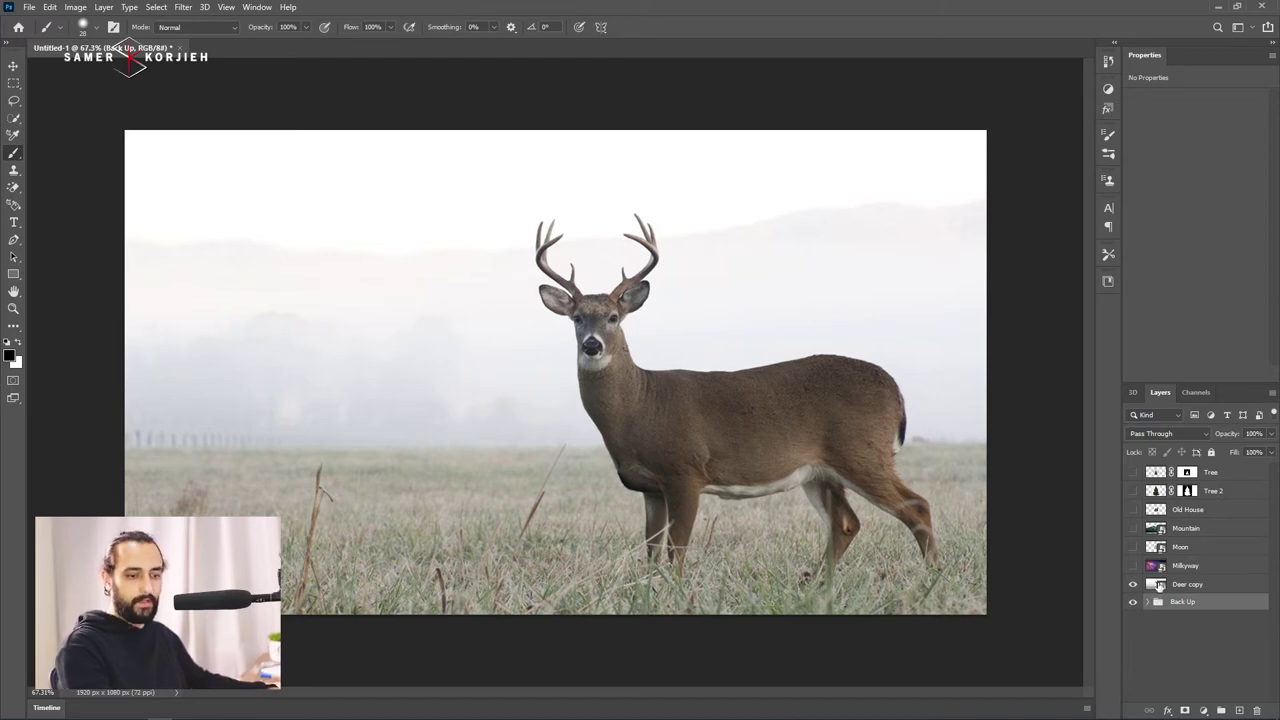
left_click(1158, 586)
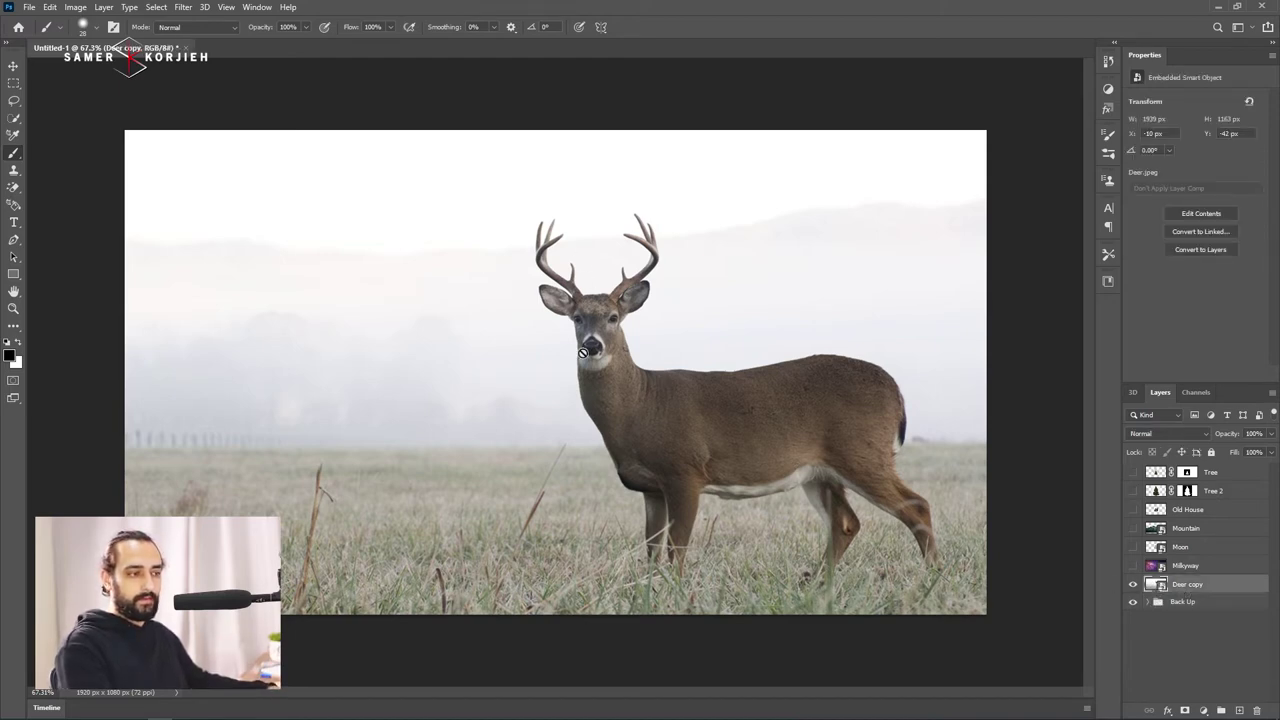
key("v")
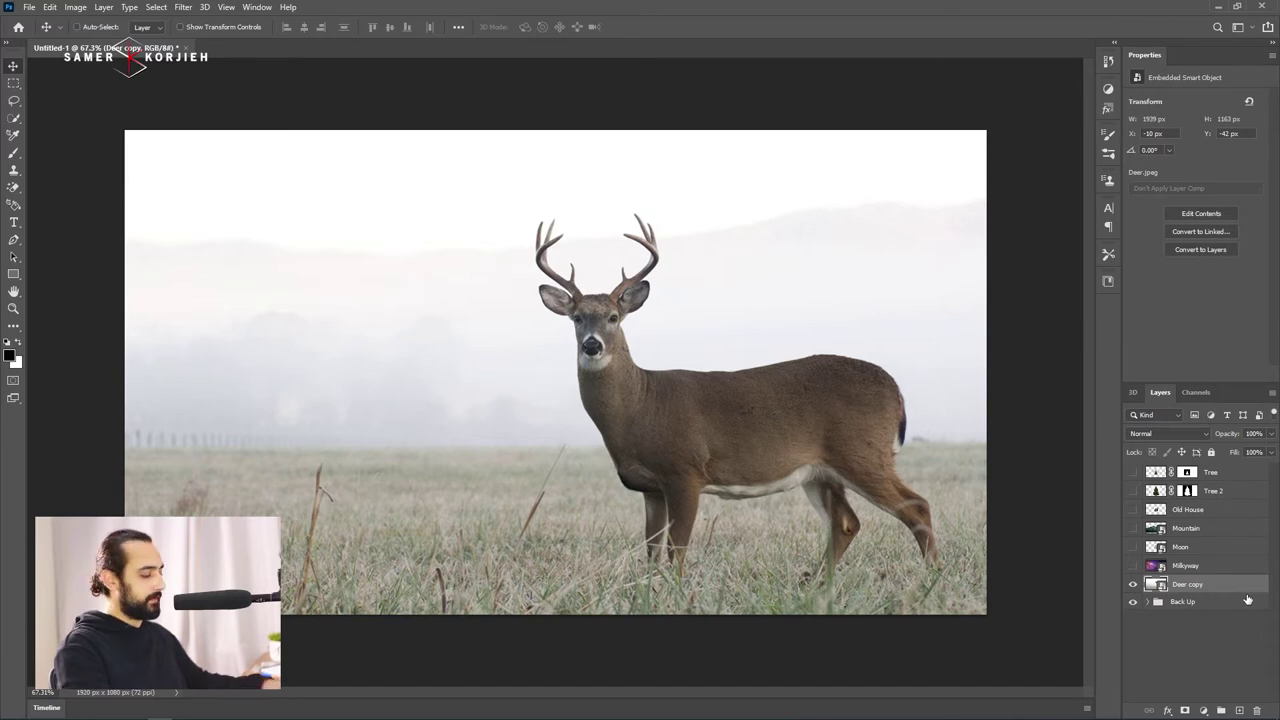
key("ctrl+j")
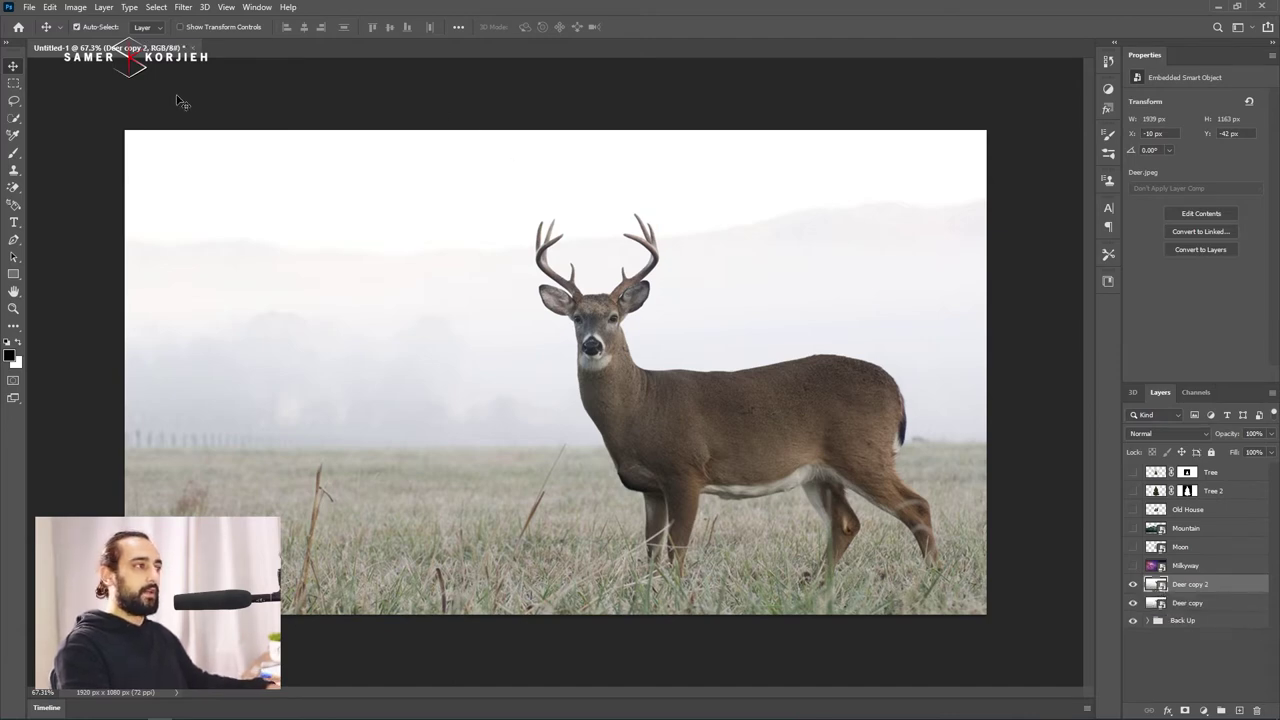
Select the deer automatically with Quick Selection's Select Subject and zoom in on it.
key("w")
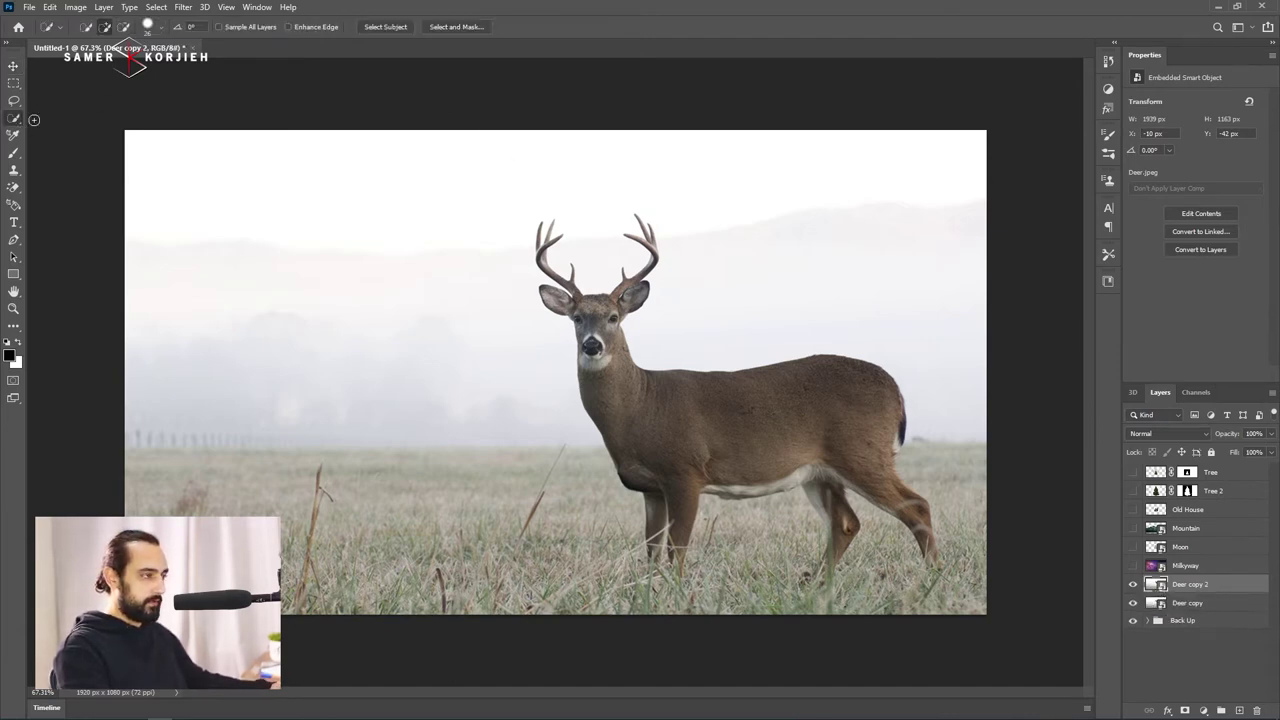
left_click(386, 27)
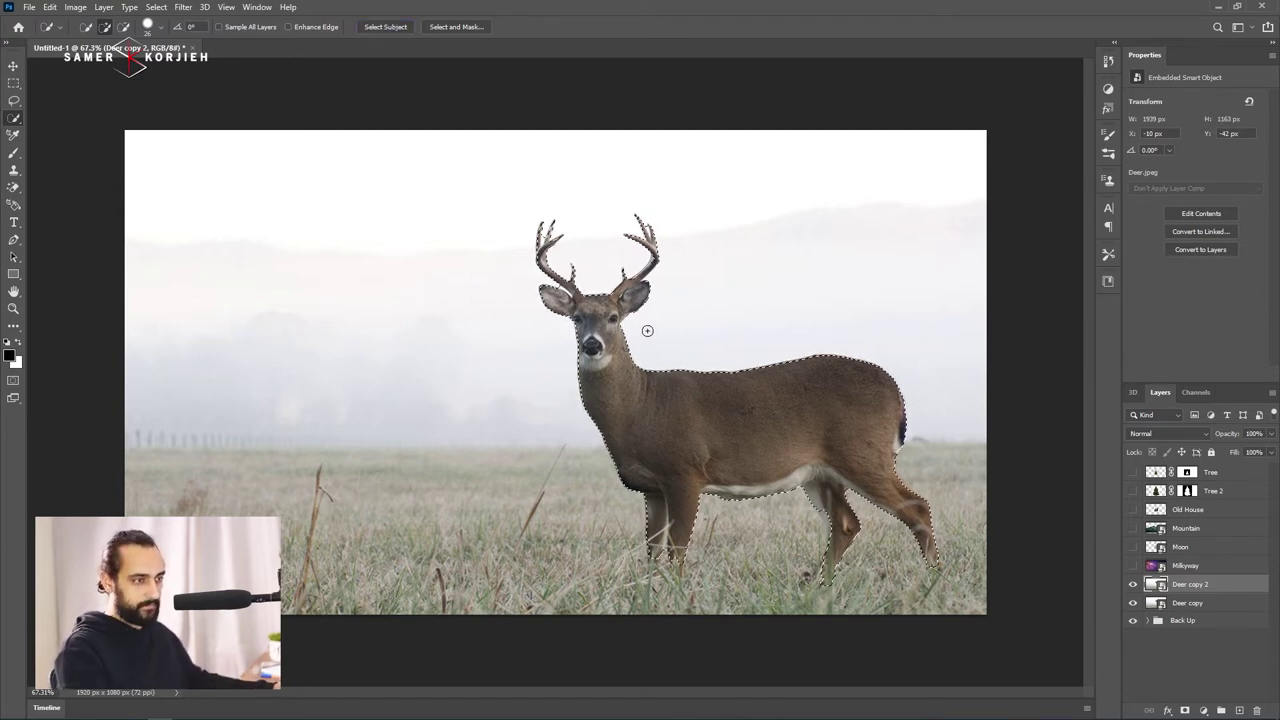
scroll(645, 325, "up", 2)
scroll(640, 284, "up", 2)
scroll(640, 284, "up", 2)
scroll(638, 310, "up", 2)
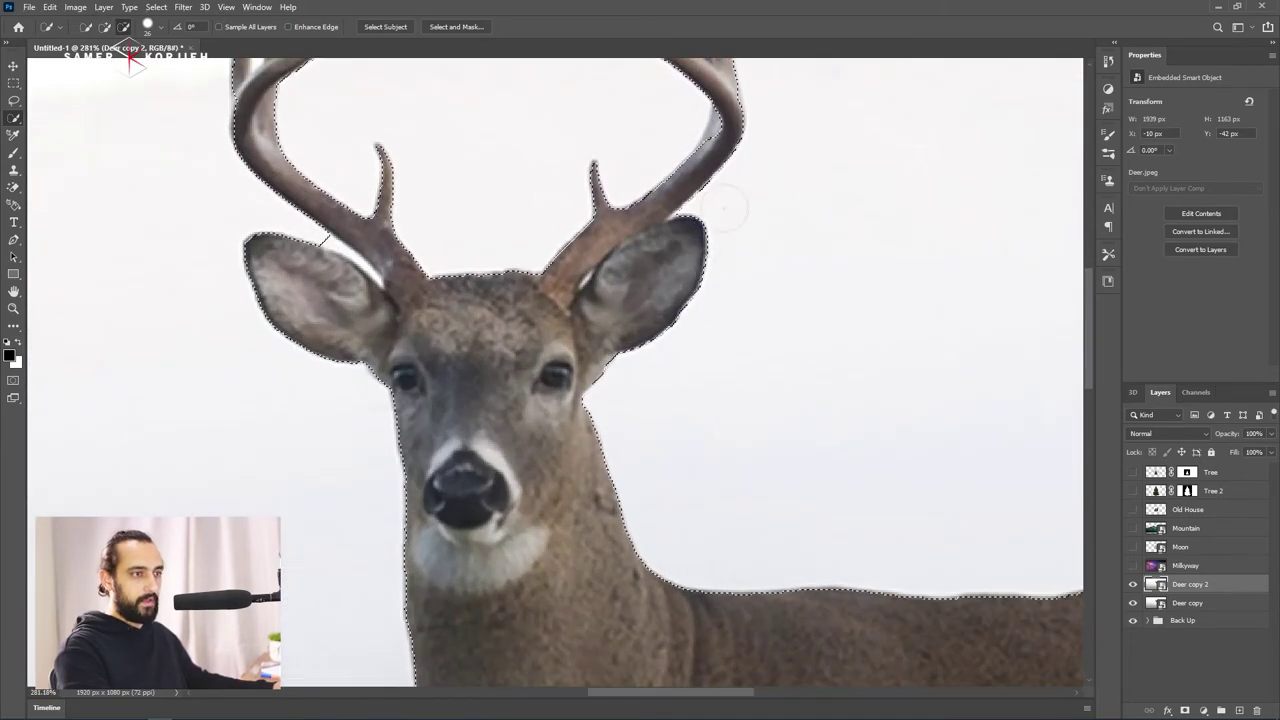
scroll(635, 350, "up", 2)
scroll(630, 393, "up", 2)
scroll(630, 393, "up", 2)
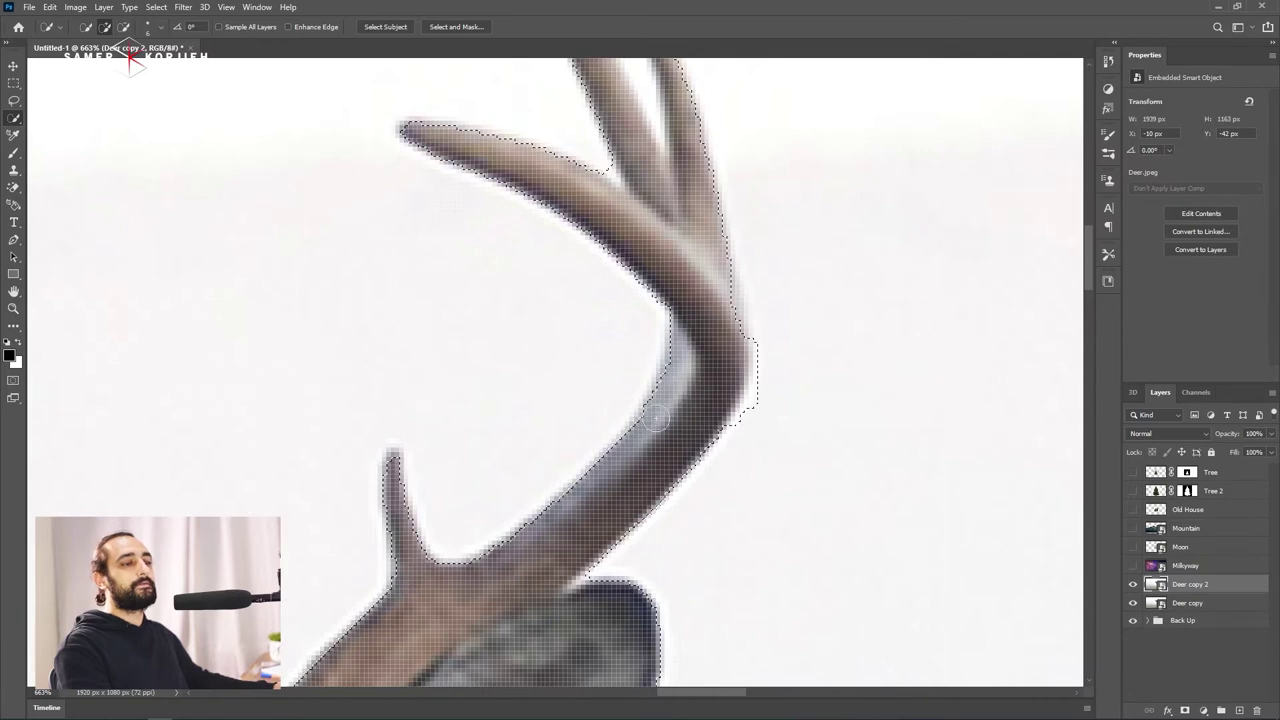
Refine the selection around the antler prongs and edges with a smaller brush.
left_click_drag(691, 286, 674, 393)
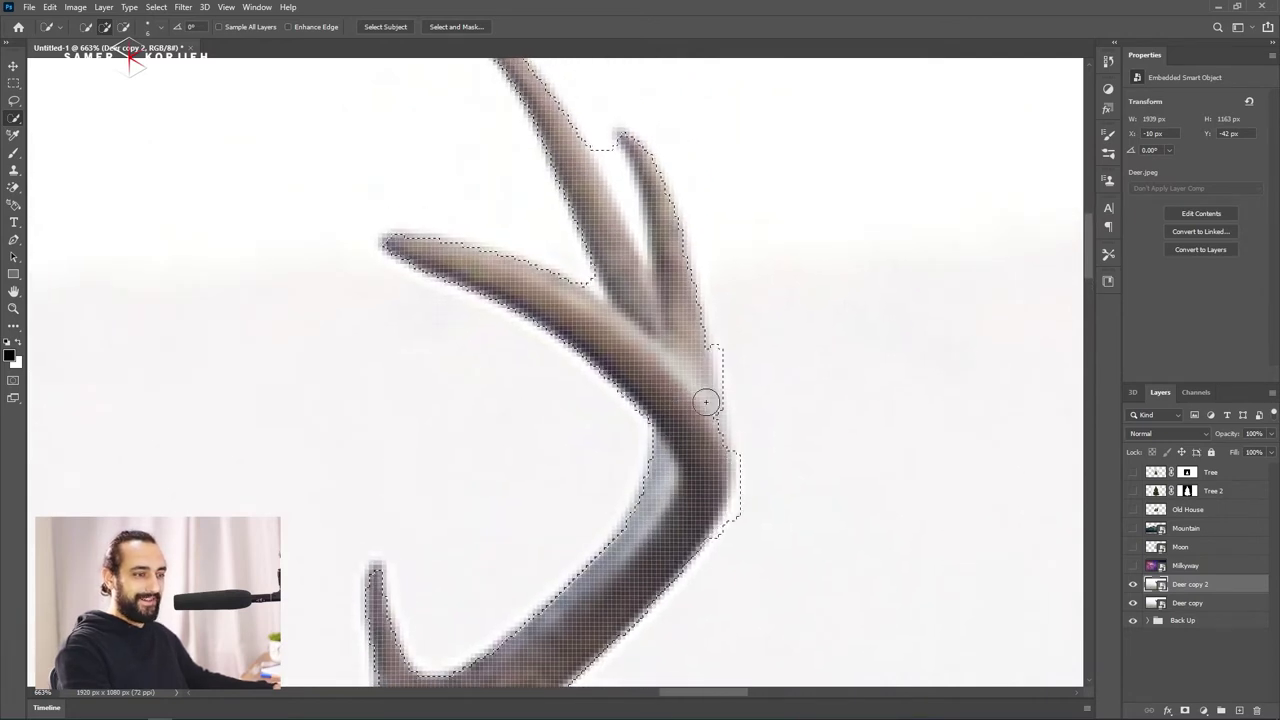
right_click(643, 200, "alt")
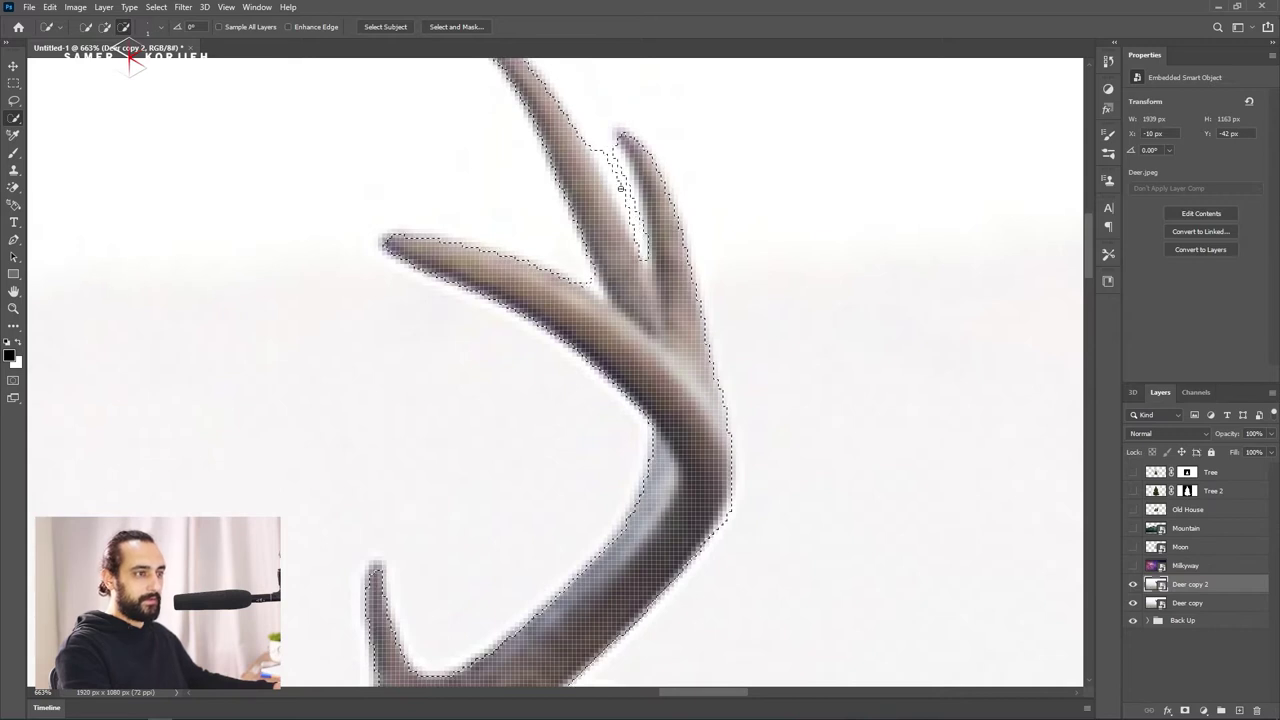
left_click_drag(619, 190, 622, 136)
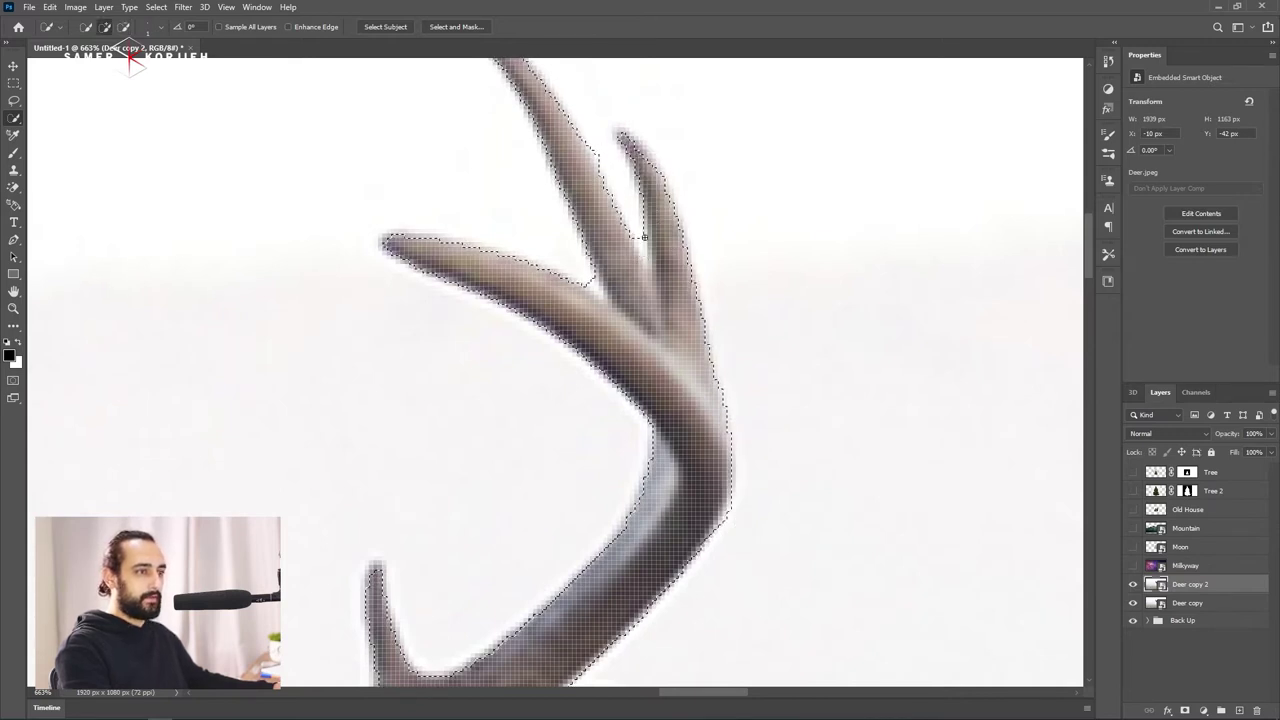
left_click_drag(652, 186, 657, 267)
key("ctrl+z")
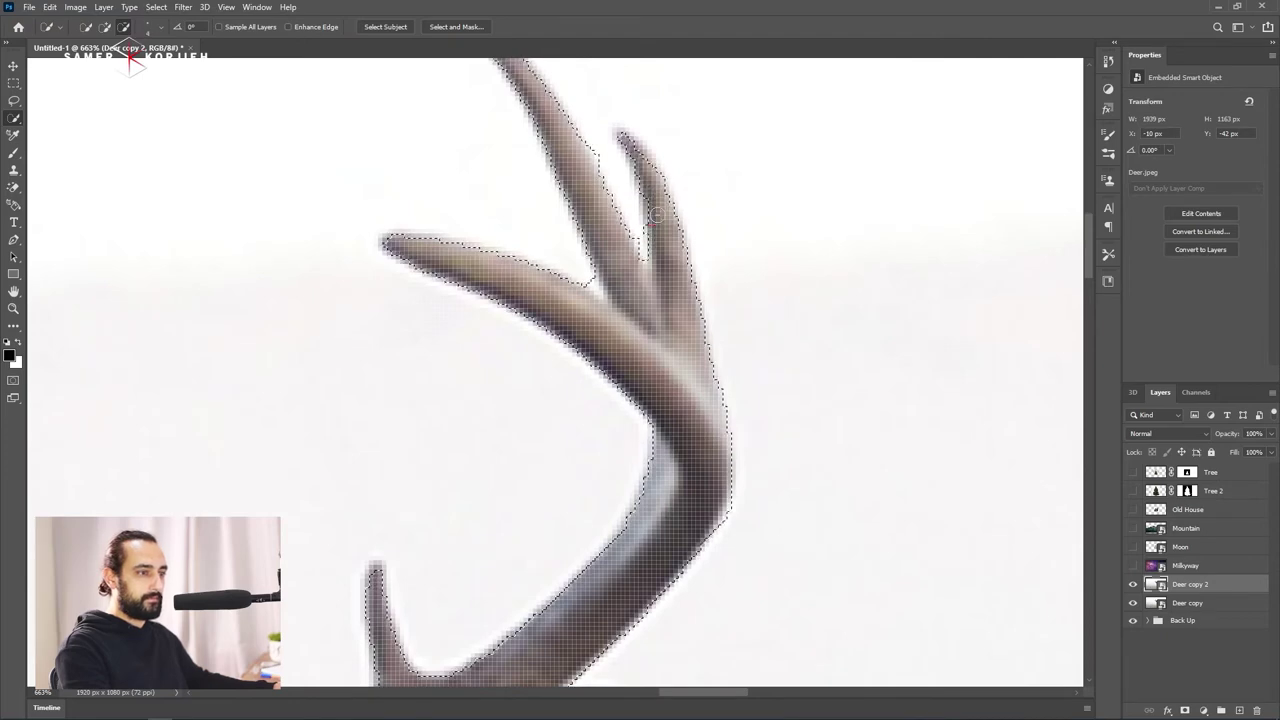
scroll(634, 243, "down", 5)
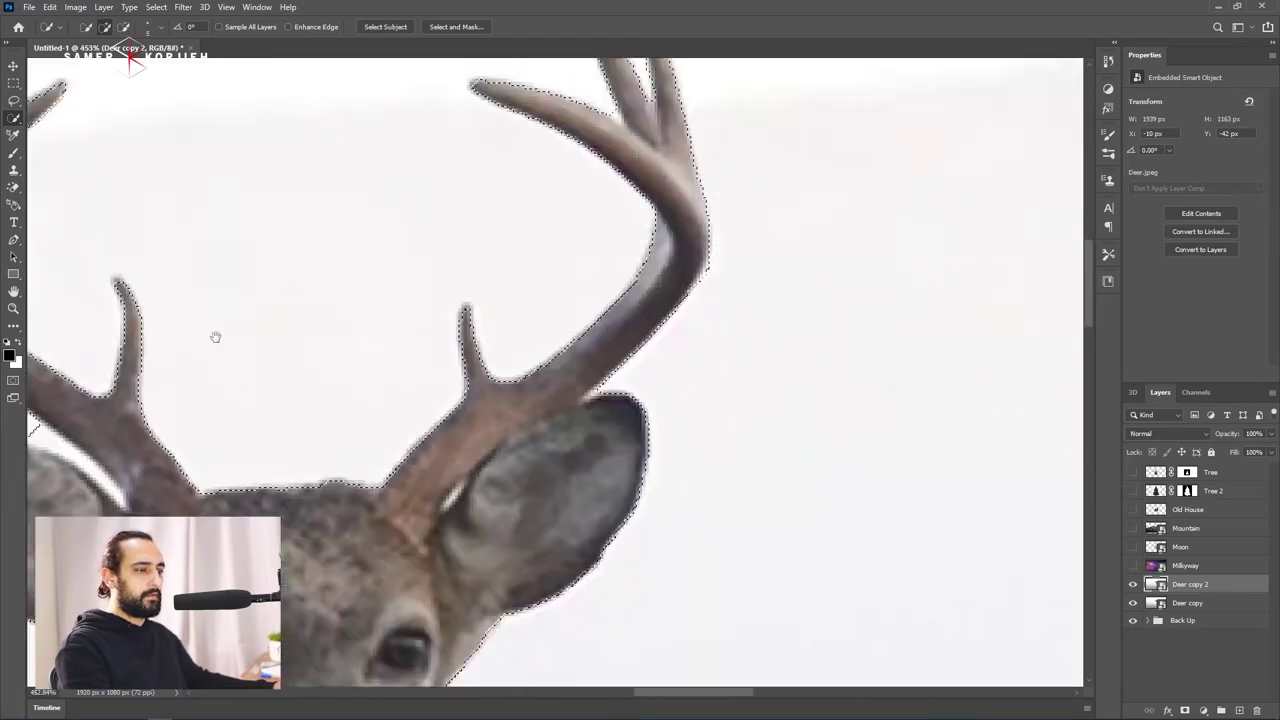
scroll(214, 334, "up", 2)
scroll(464, 357, "up", 2)
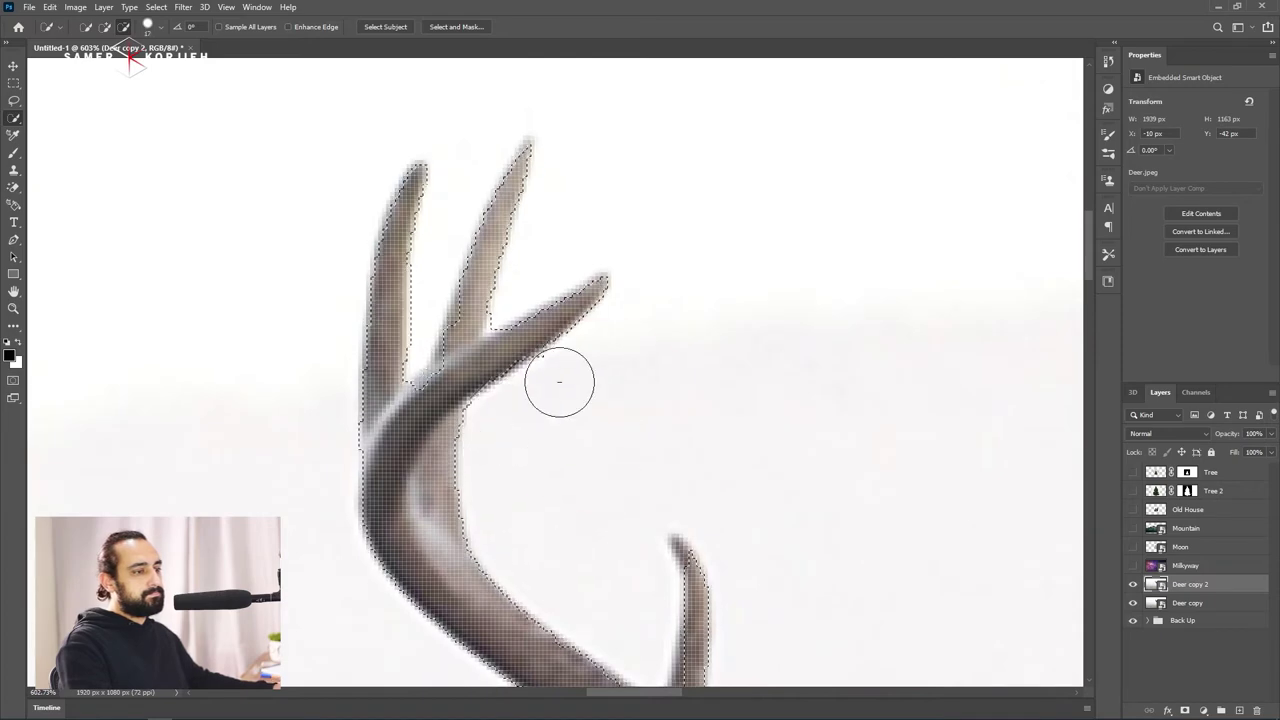
scroll(560, 380, "down", 5)
scroll(596, 444, "up", 6)
scroll(596, 444, "down", 5)
scroll(511, 277, "down", 4)
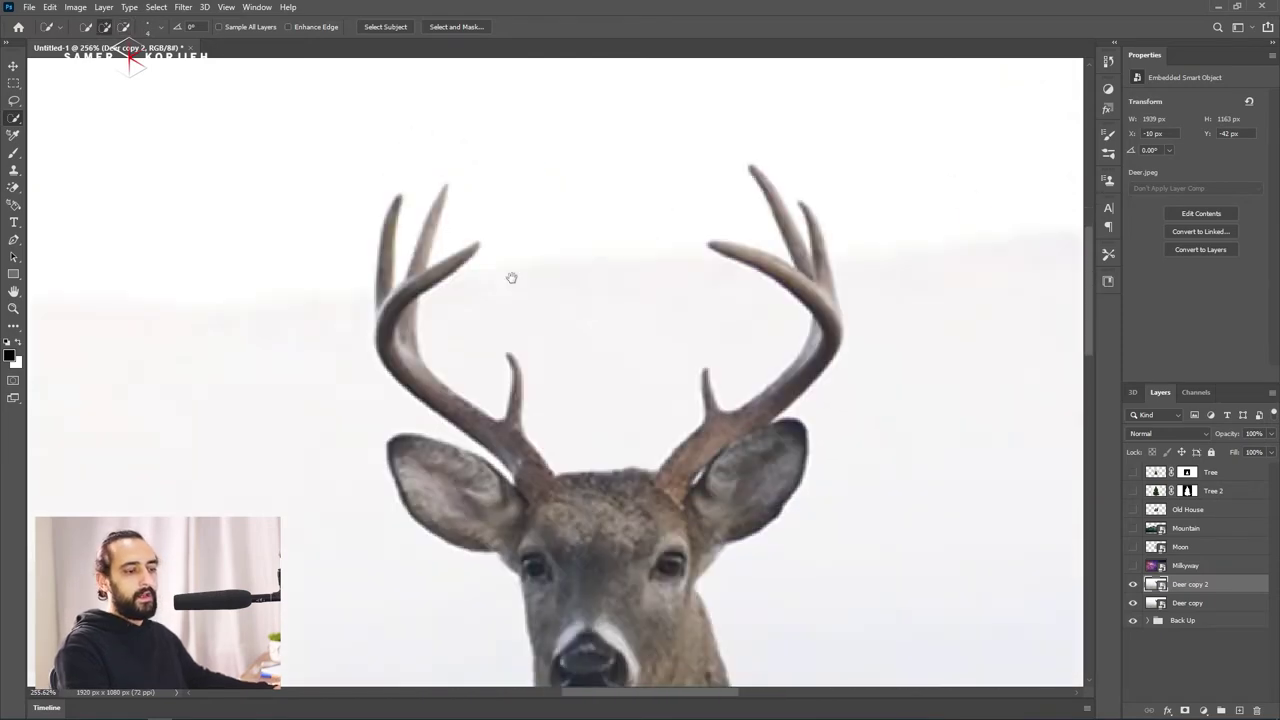
scroll(471, 251, "down", 4)
scroll(495, 306, "down", 2)
scroll(495, 306, "down", 5)
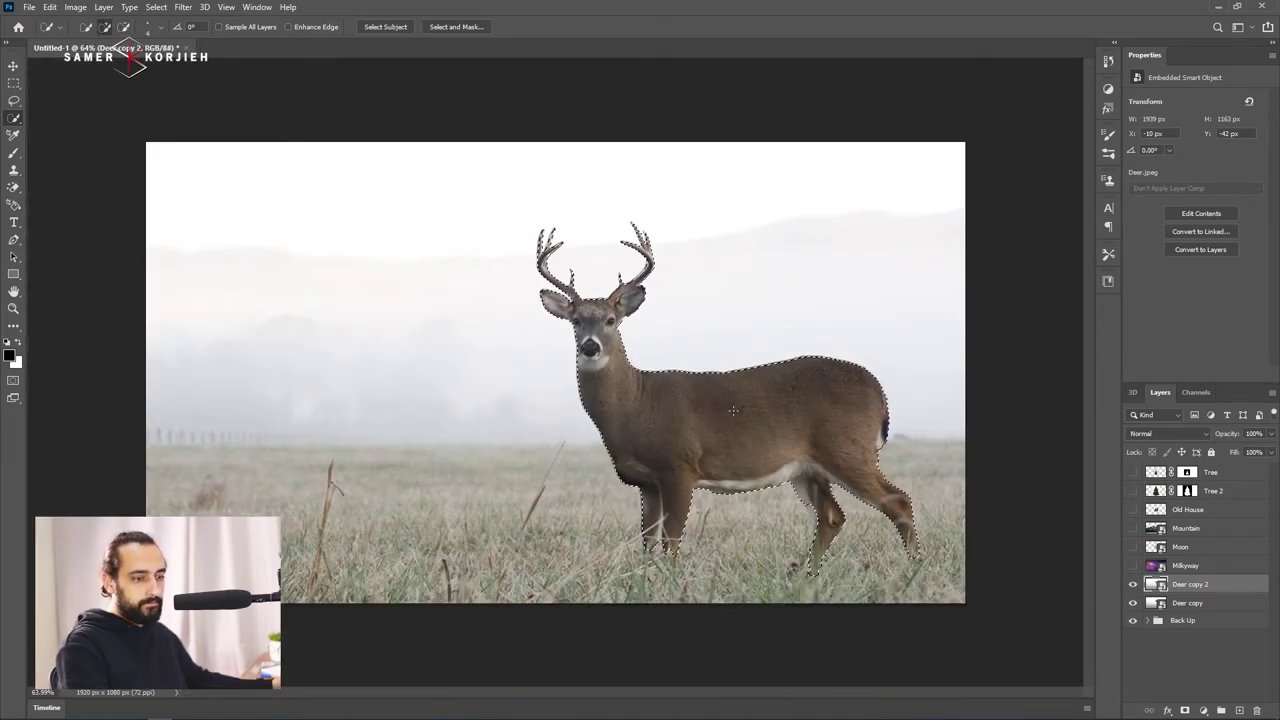
scroll(882, 562, "up", 2)
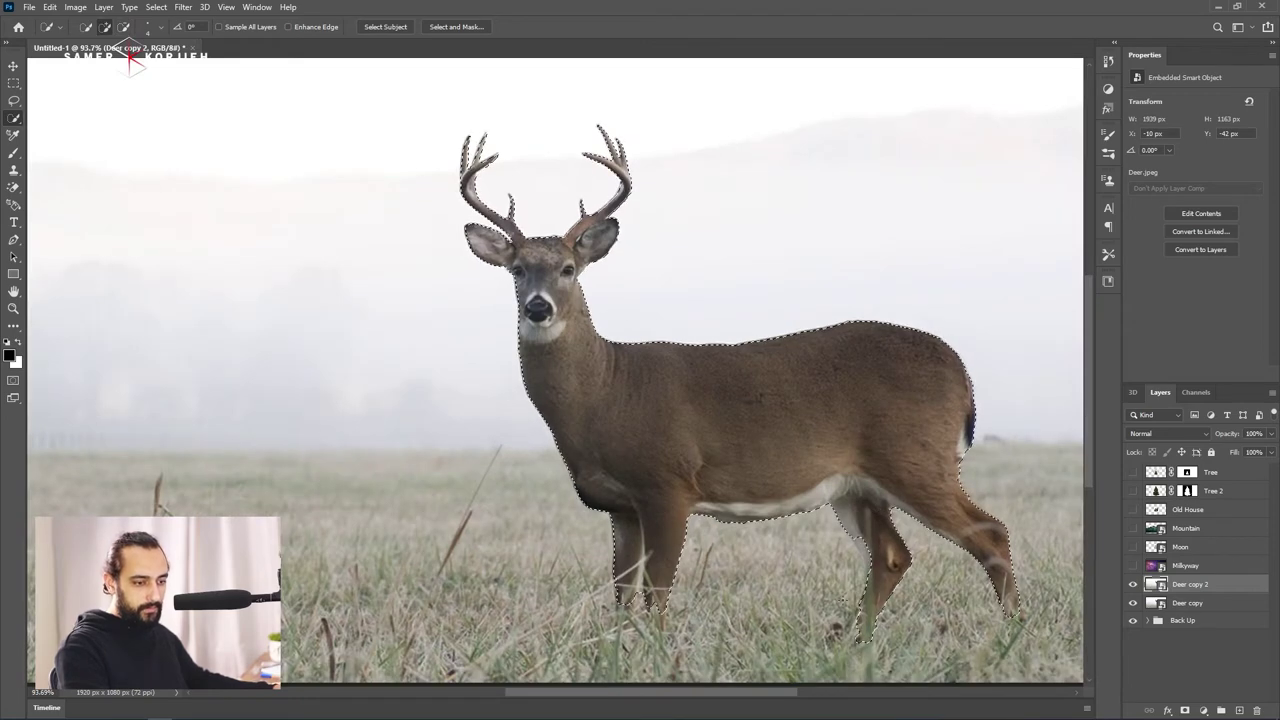
Fix the selection around the hind legs and add it as Deer copy 2's mask.
key("bracketright")
key("bracketright")
key("bracketright")
left_click_drag(863, 545, 860, 630)
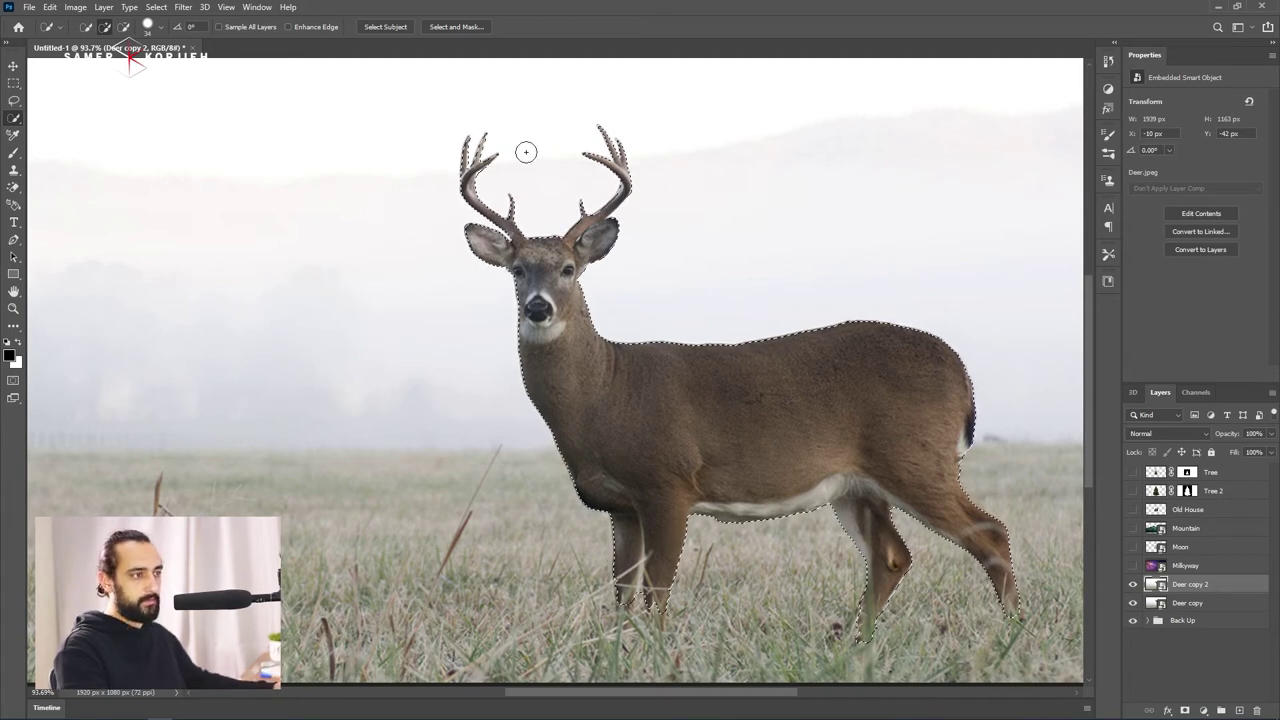
scroll(671, 249, "down", 2)
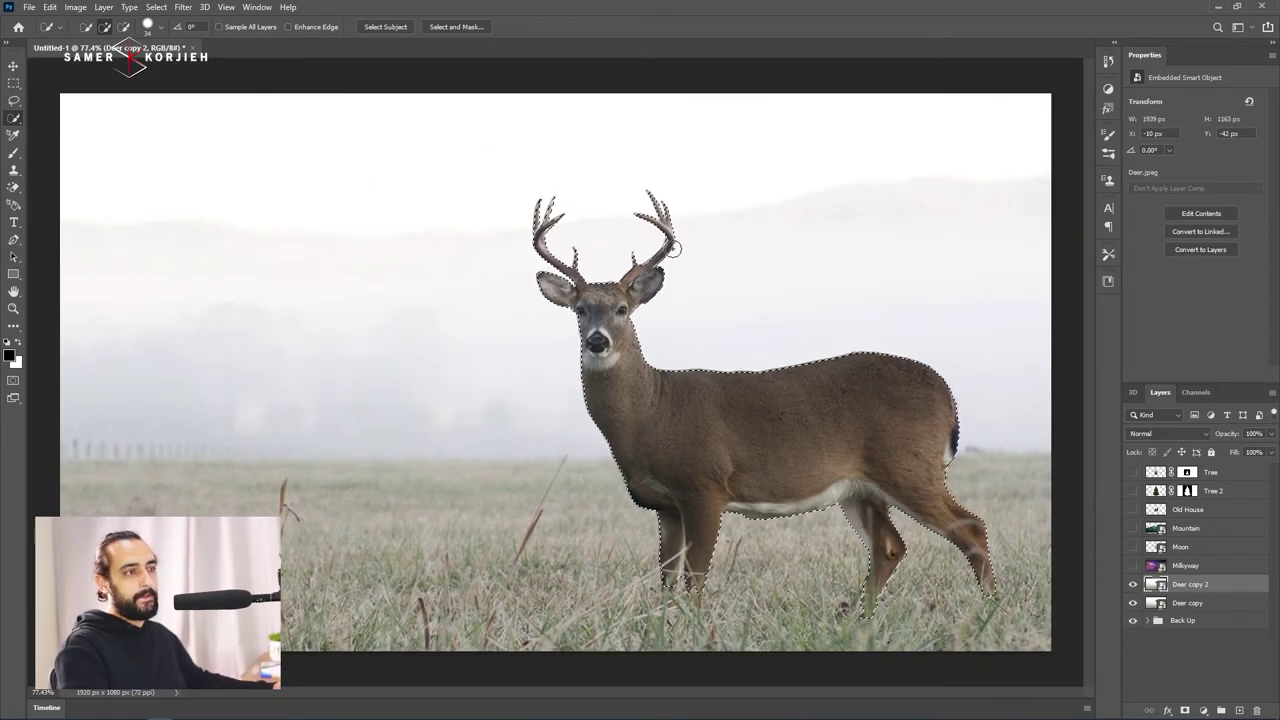
left_click(1182, 709)
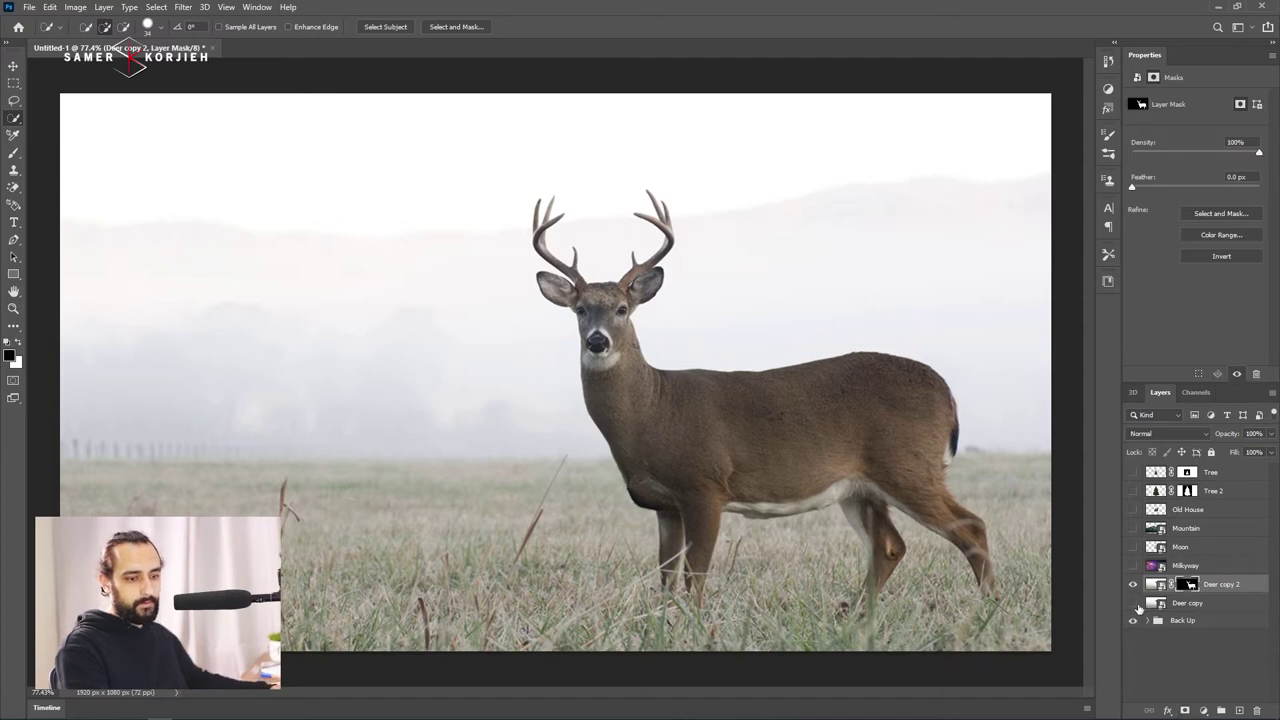
Hide the Back Up group and duplicate the masked deer layer as Deer copy 3.
left_click(1133, 620)
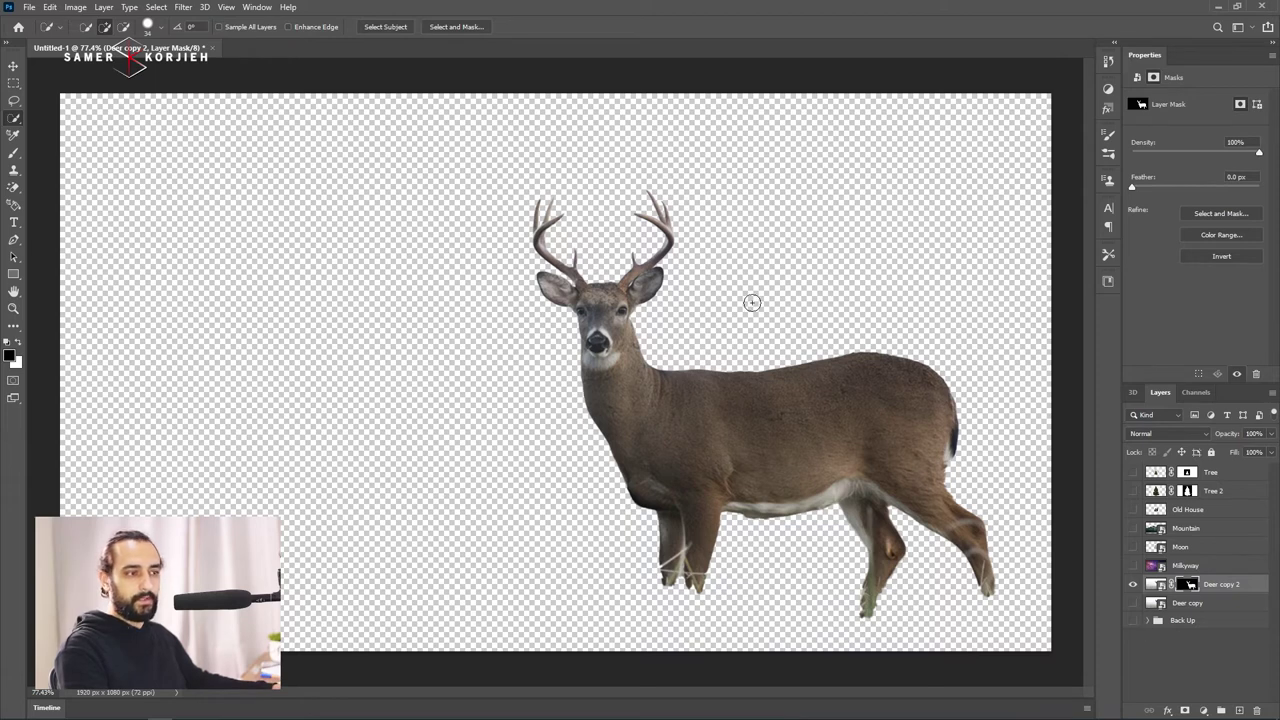
left_click(1156, 585)
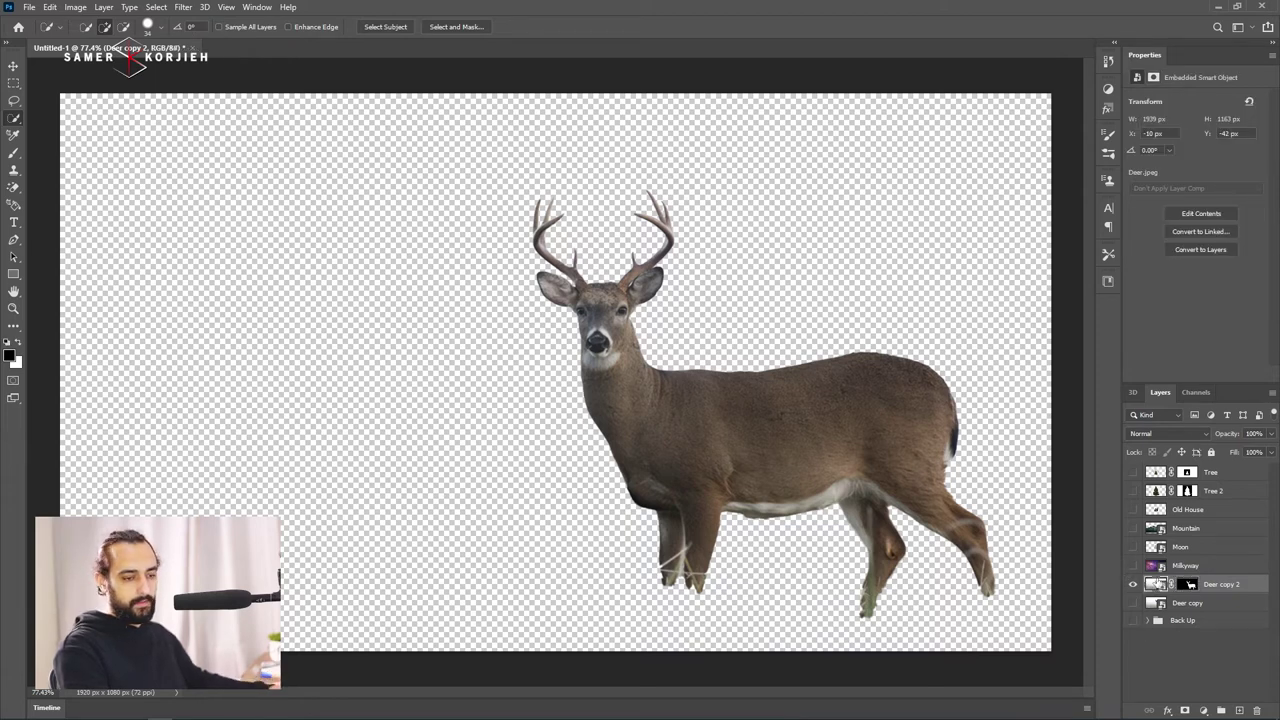
key("ctrl+j")
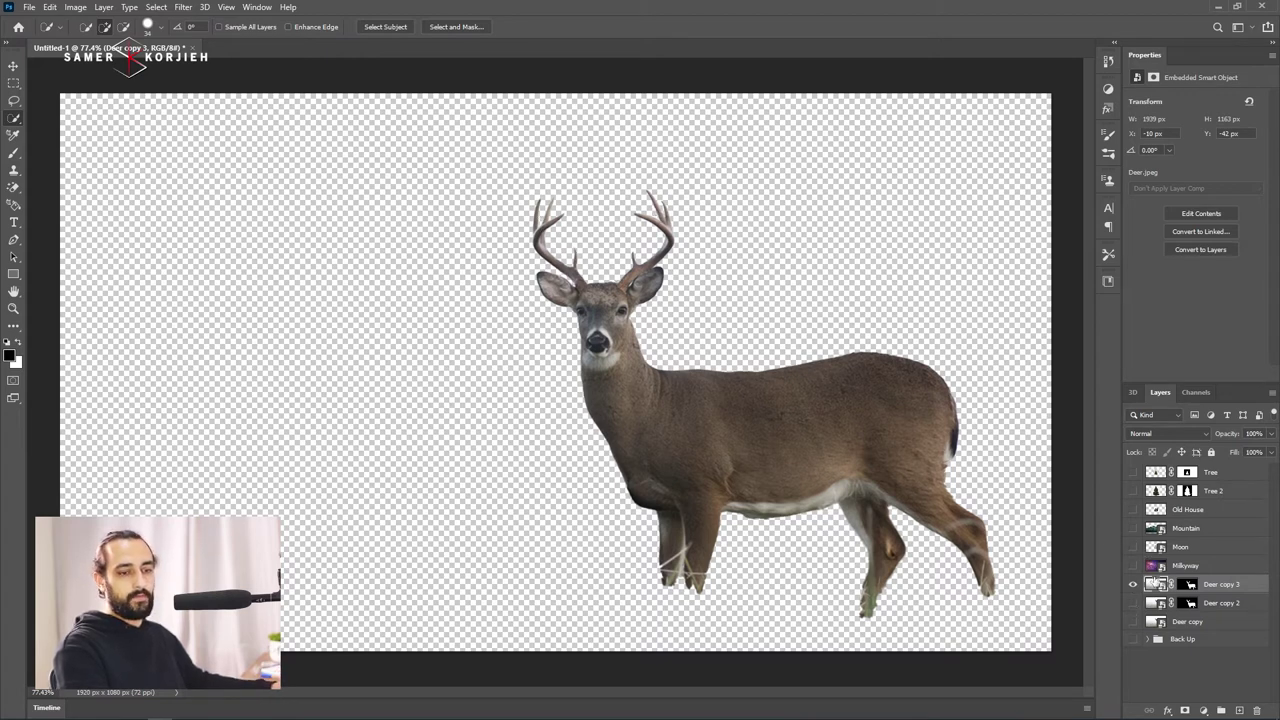
Paint black over the deer's body and head on Deer copy 3's mask, keeping the antlers.
left_click(1188, 585)
key("b")
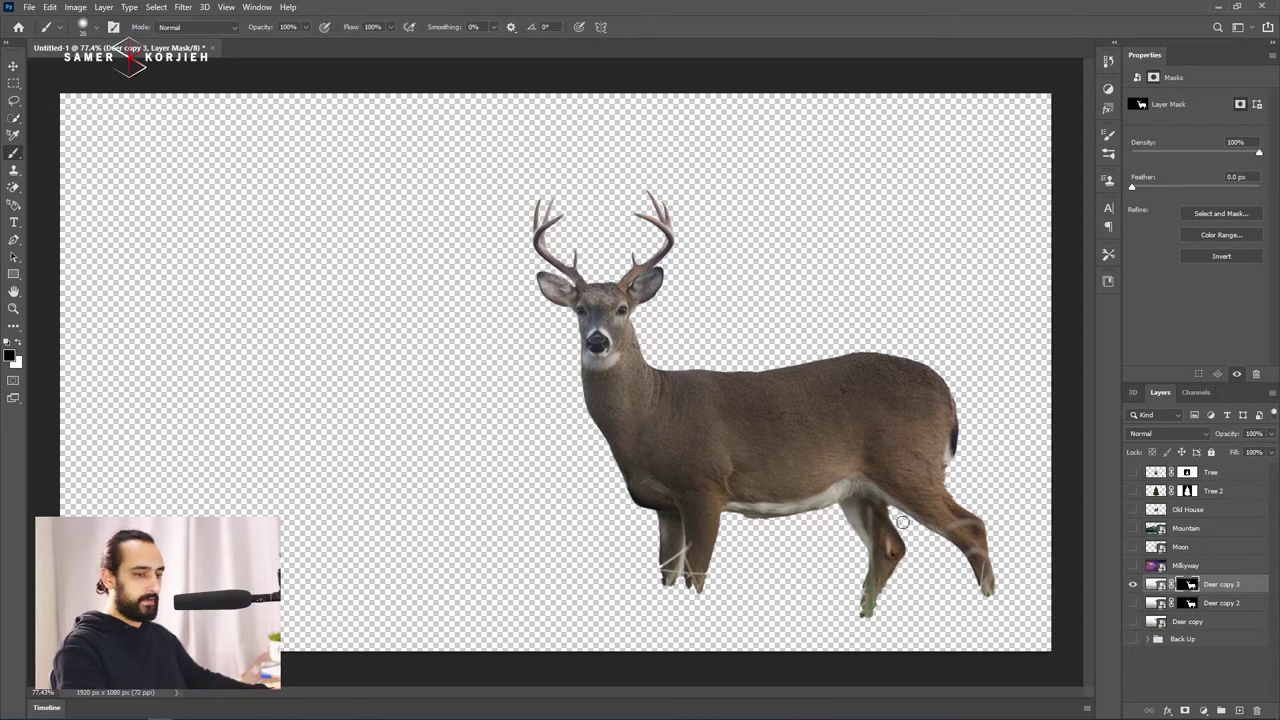
mouse_move(729, 437)
left_mouse_down()
mouse_move(890, 440)
mouse_move(652, 358)
left_mouse_up()
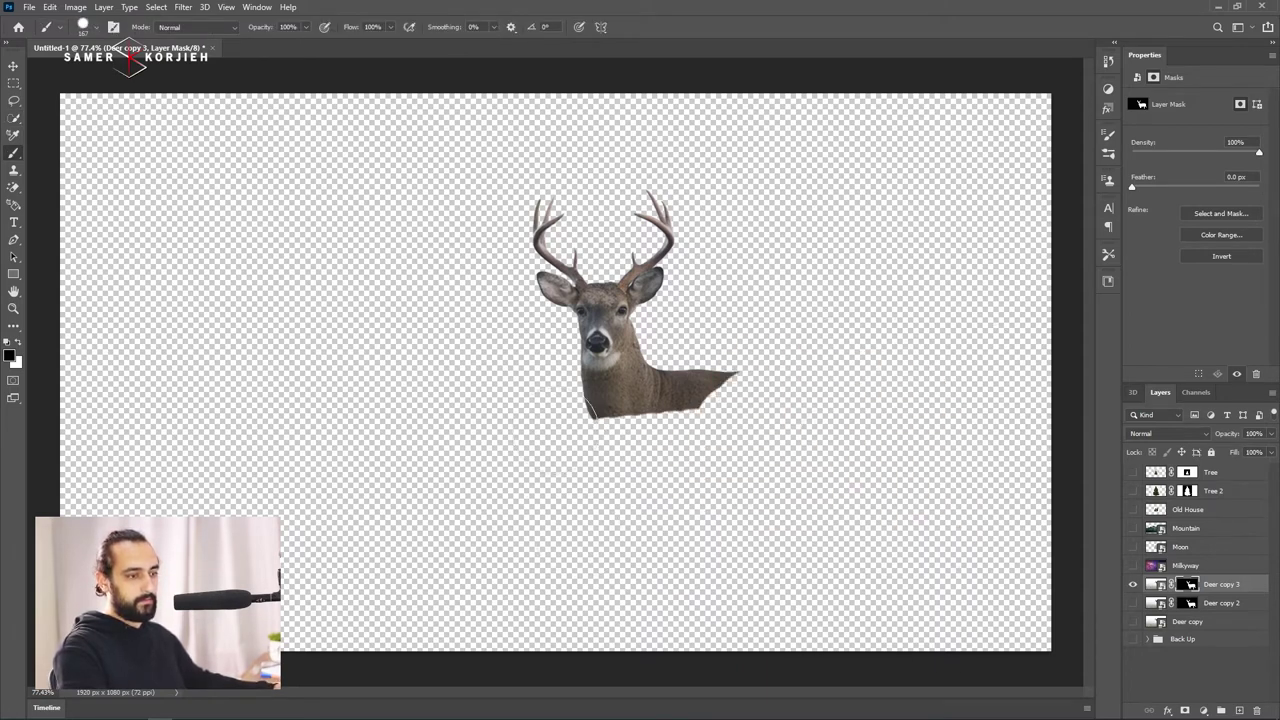
scroll(652, 358, "up", 3)
left_click_drag(571, 306, 549, 200)
scroll(674, 214, "down", 2)
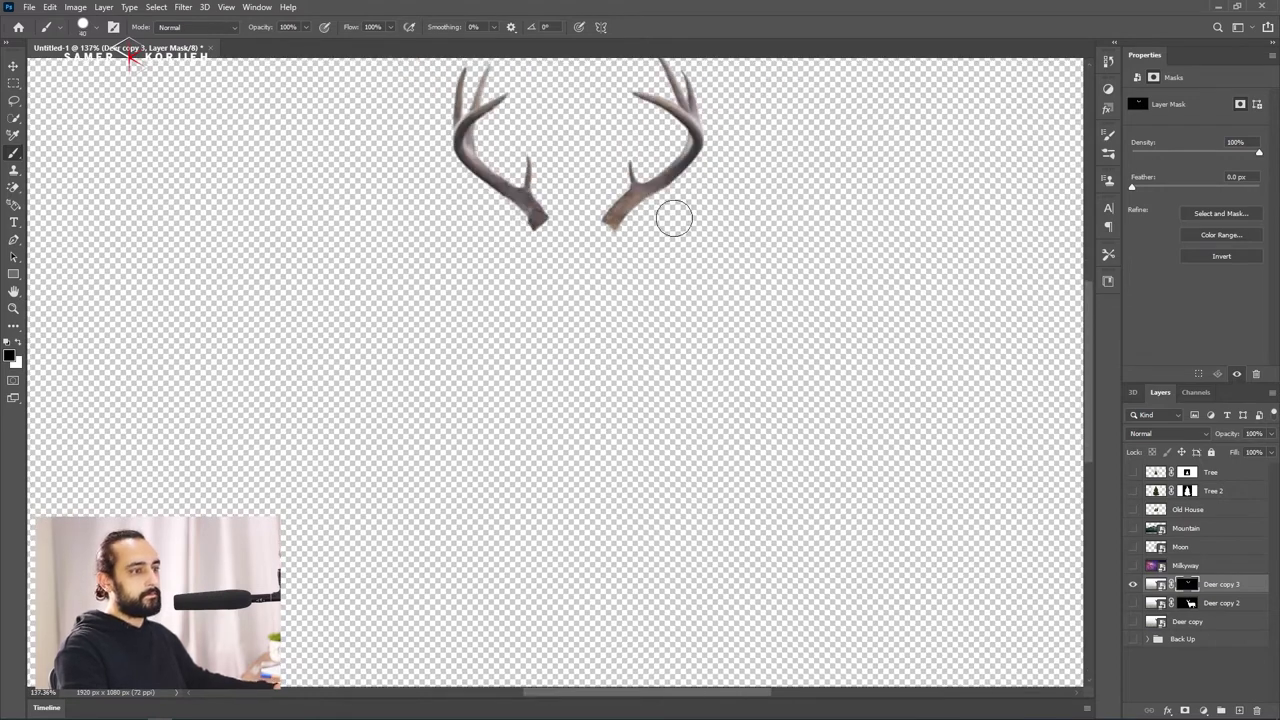
scroll(766, 393, "down", 3)
Hide Deer copy 3, show Deer copy, and load the deer selection from Deer copy 2's mask.
key("v")
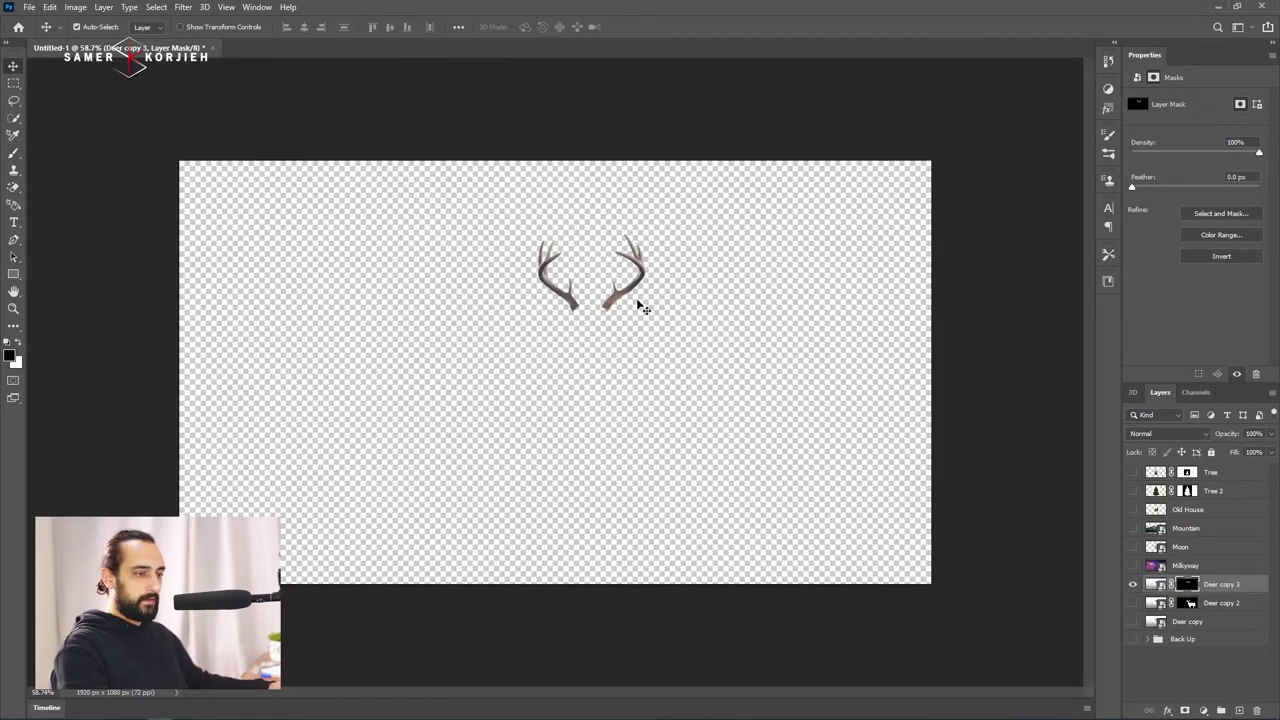
left_click(1133, 584)
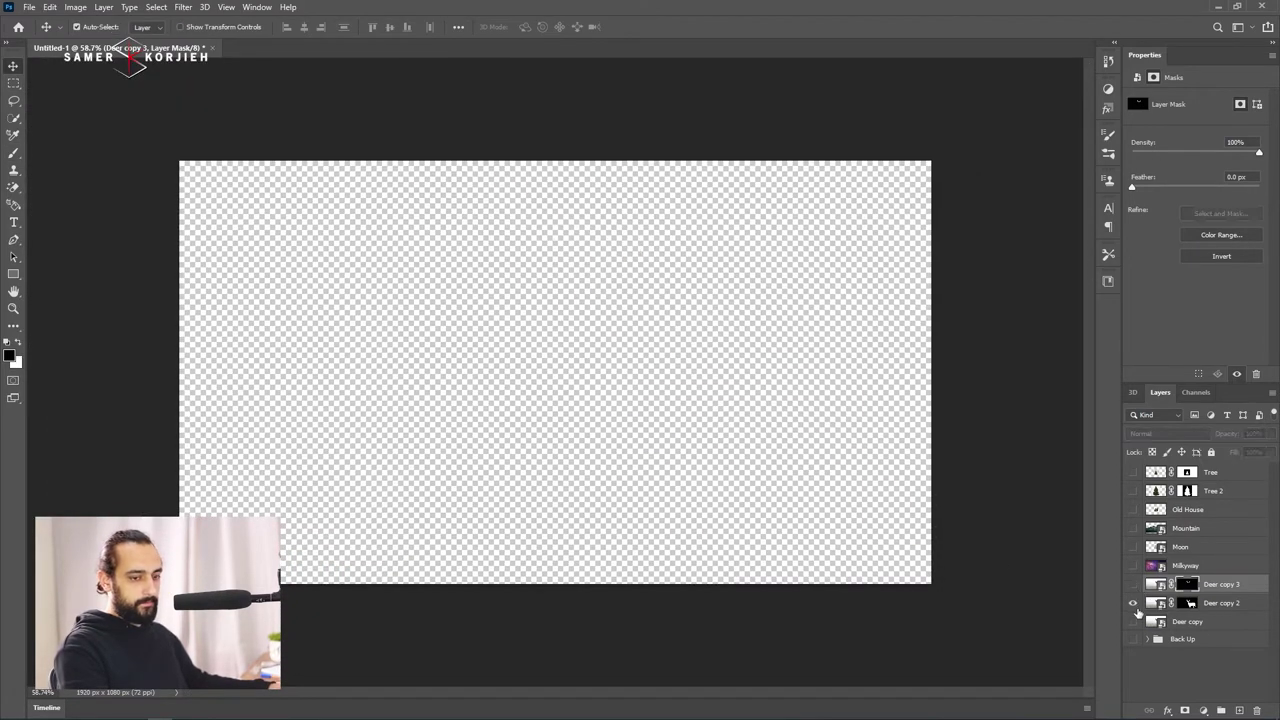
left_click(1133, 603)
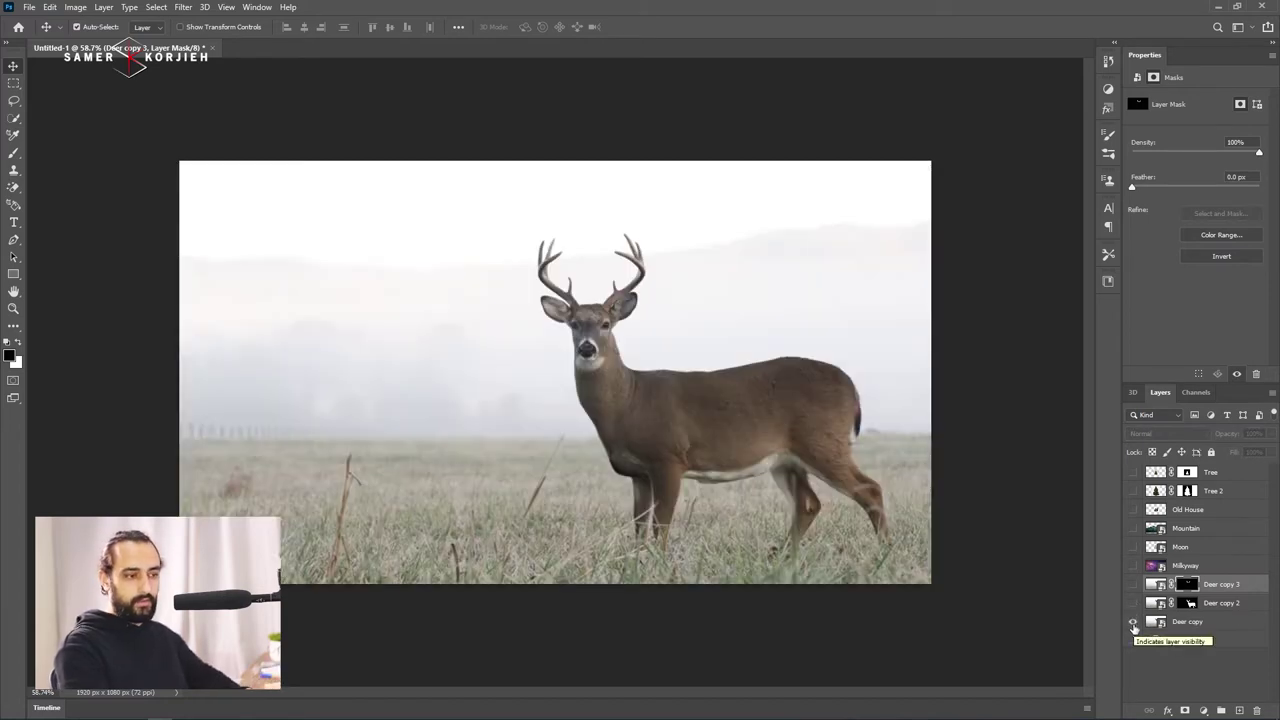
left_click(1189, 604, "ctrl")
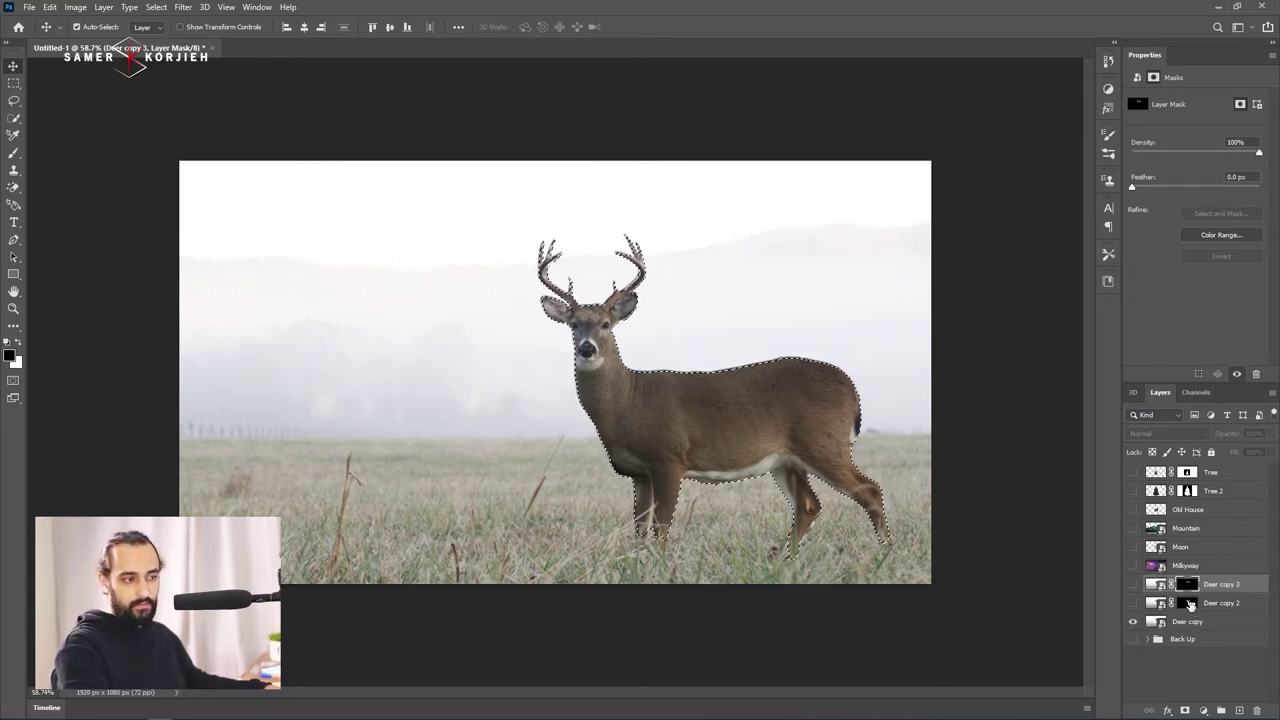
left_click(1189, 603)
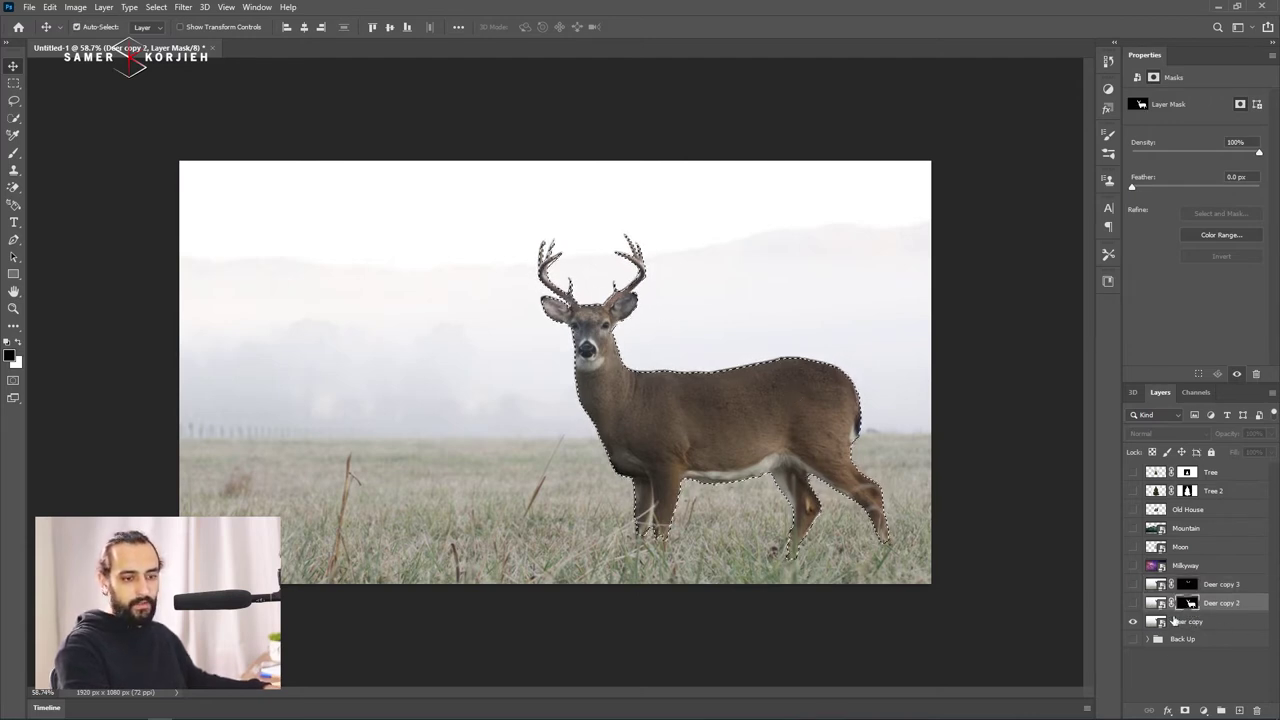
left_click(1180, 622)
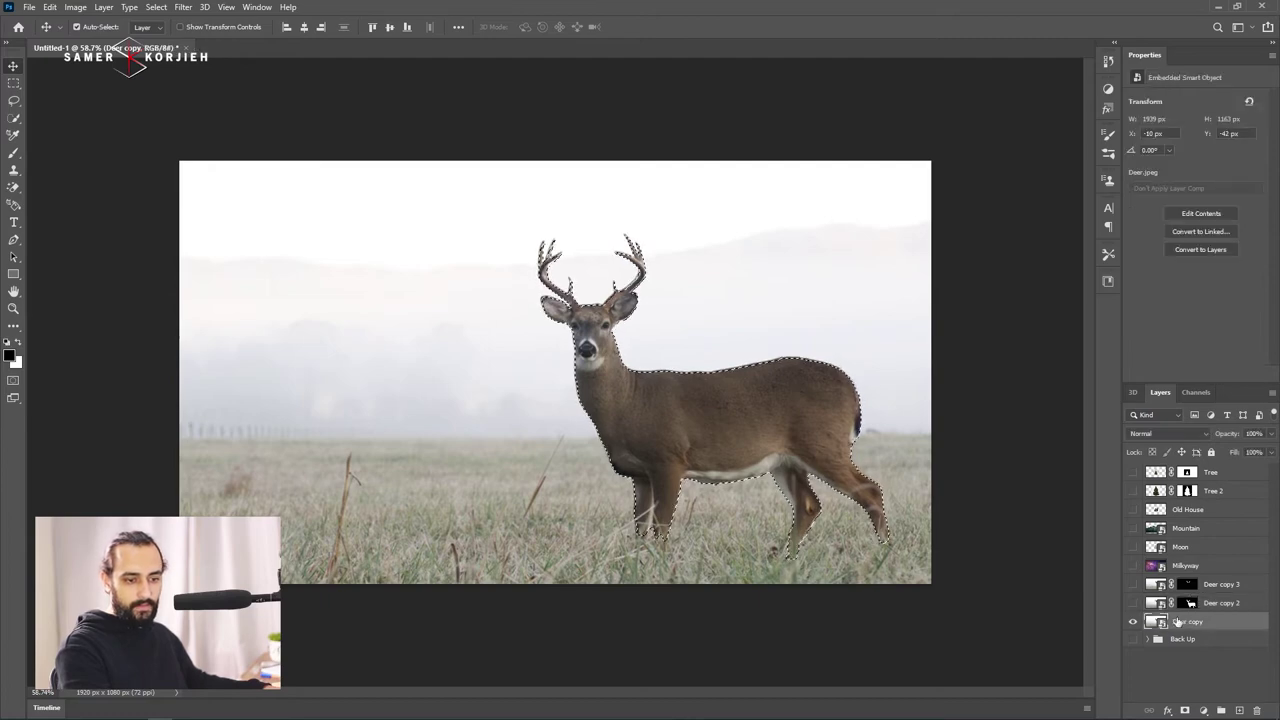
Expand the deer selection by 10 pixels.
left_click(162, 9)
mouse_move(168, 208)
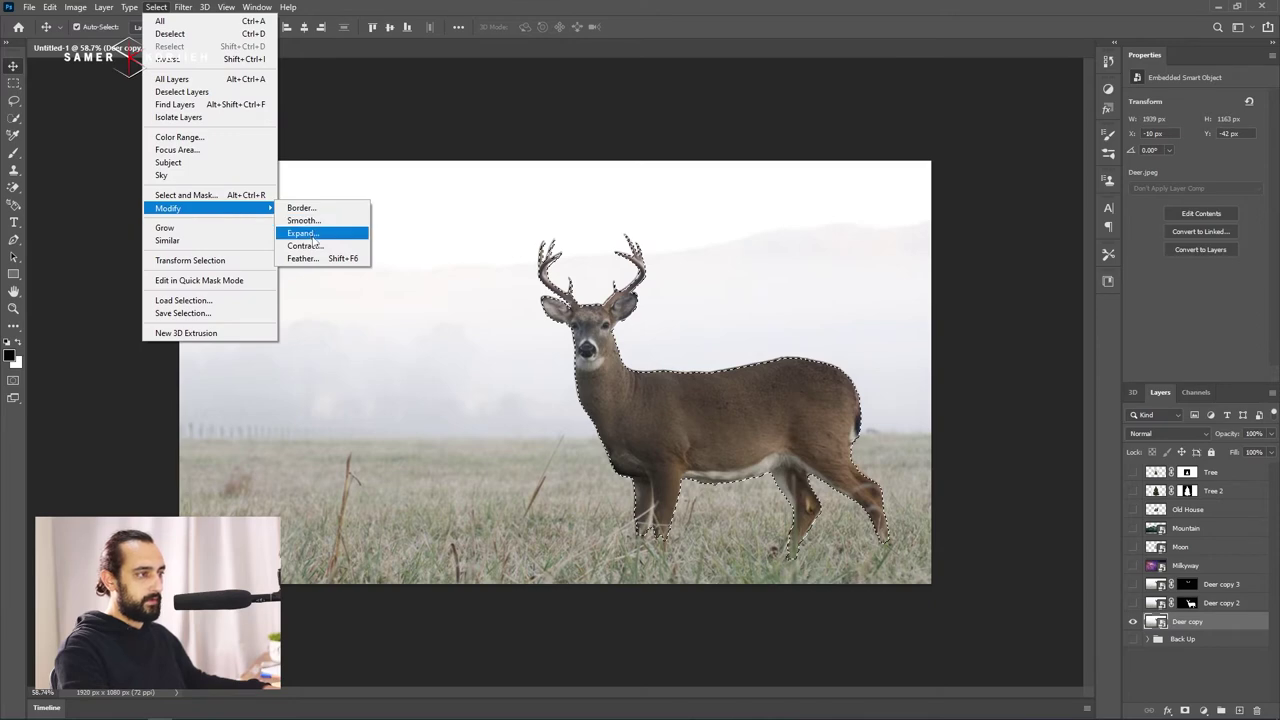
left_click(318, 235)
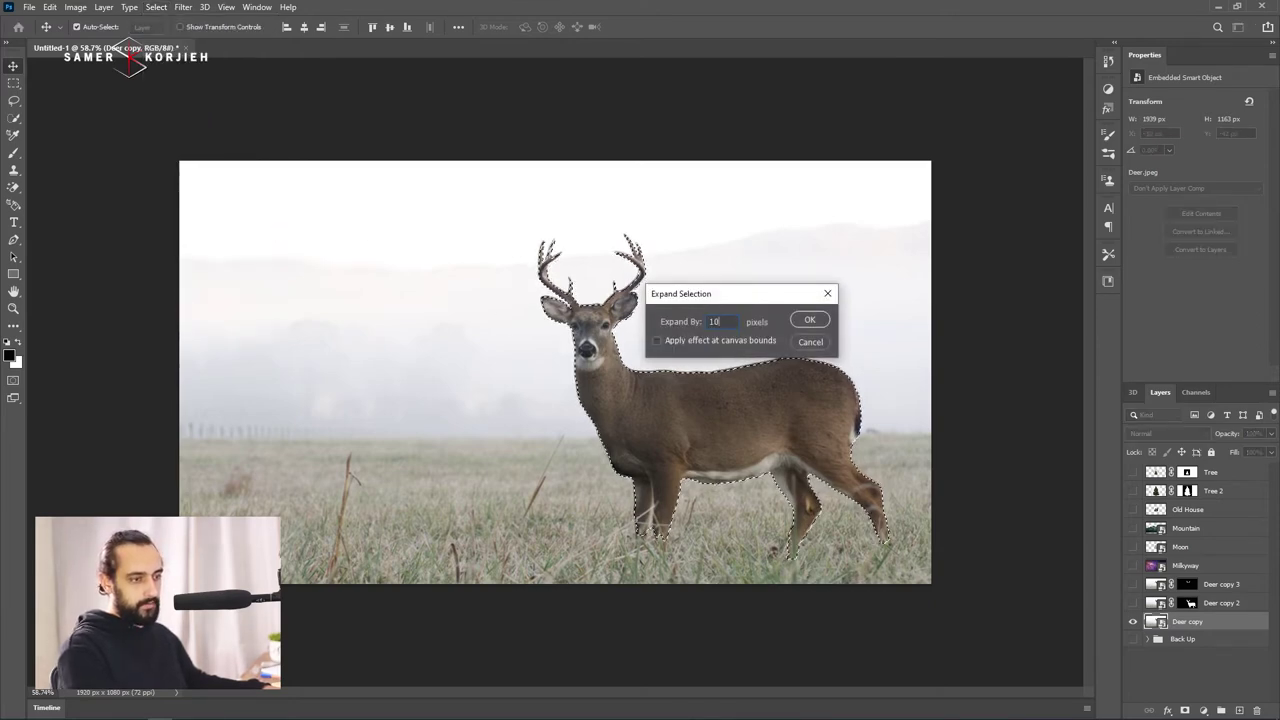
left_click(809, 320)
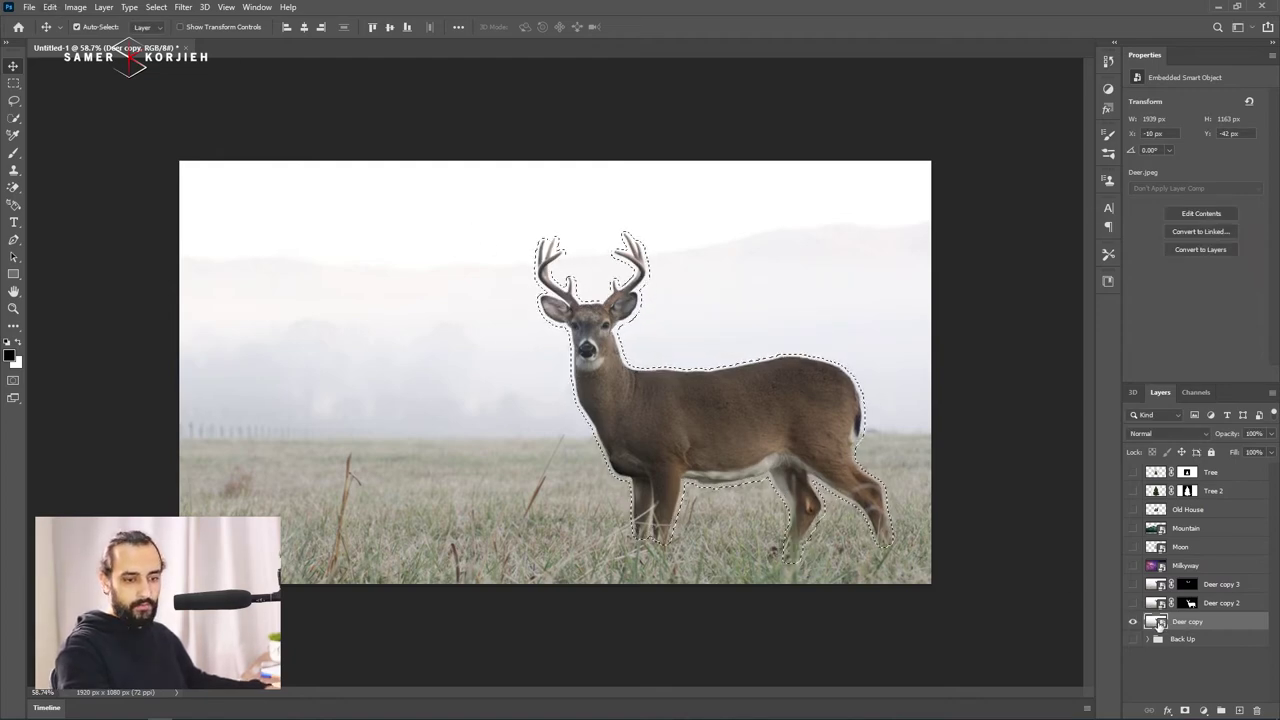
Rasterize the Deer copy smart object into a plain pixel layer.
right_click(1240, 627)
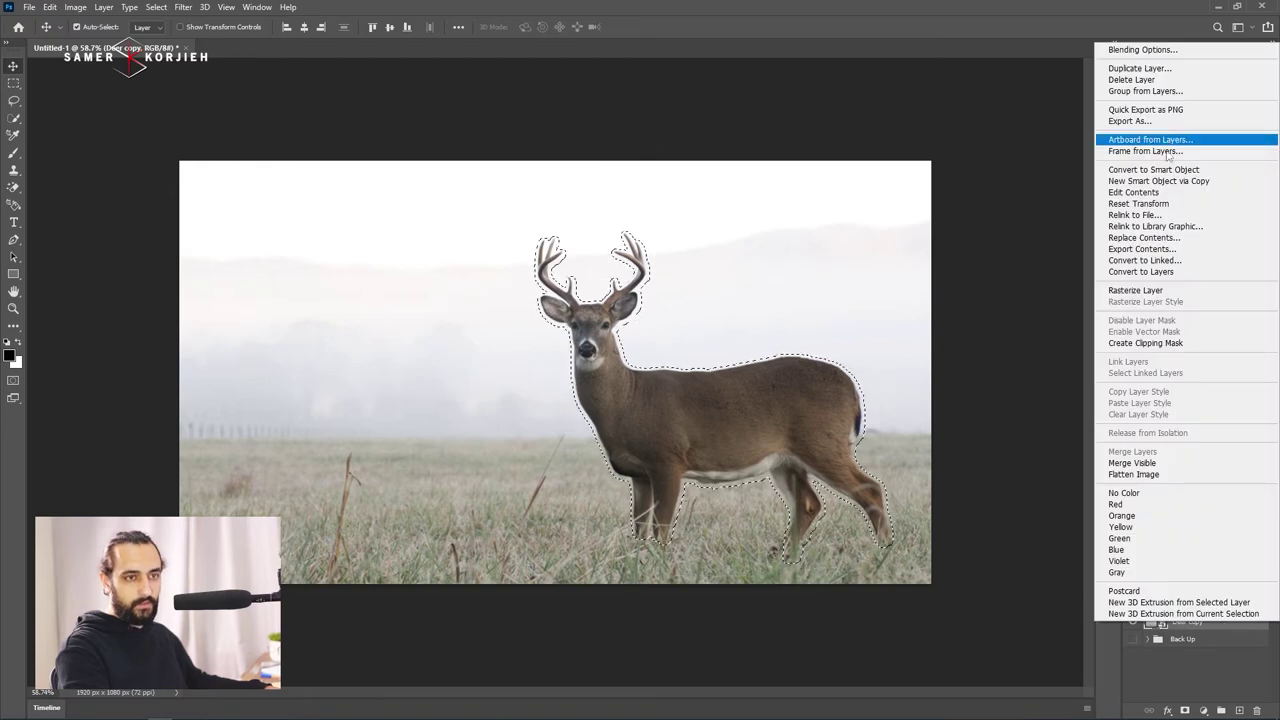
left_click(1117, 292)
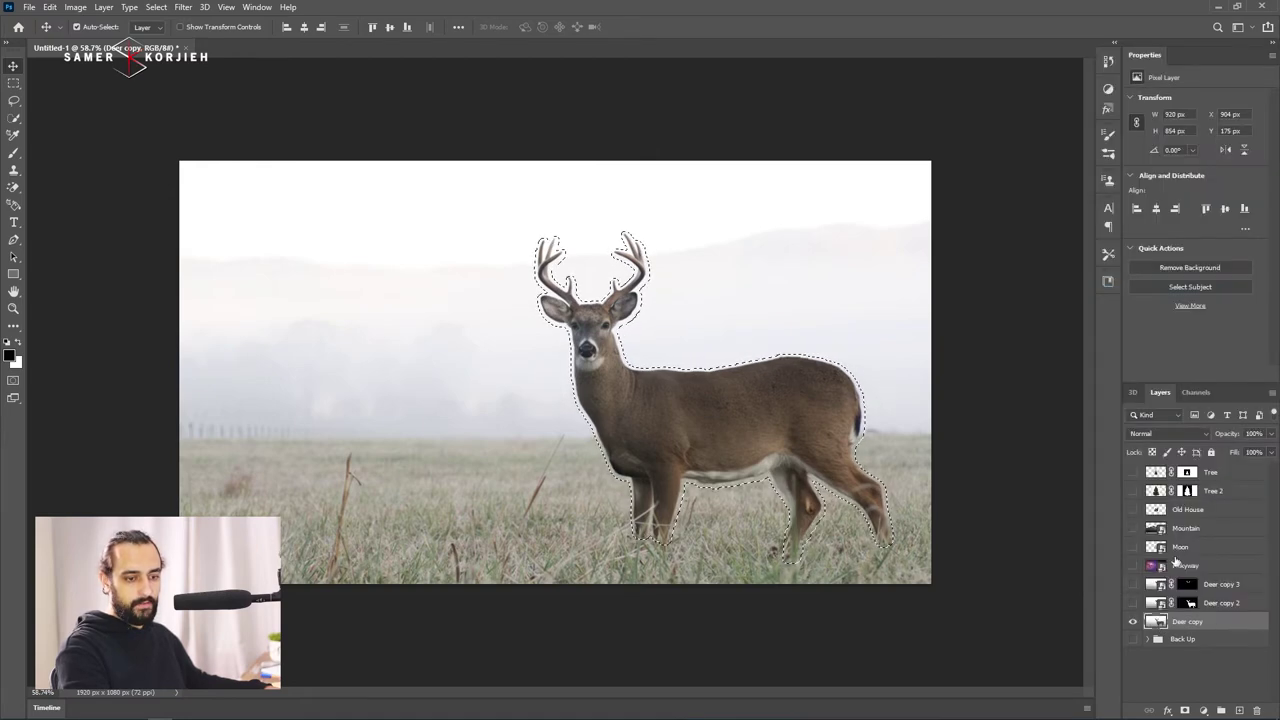
left_click(50, 7)
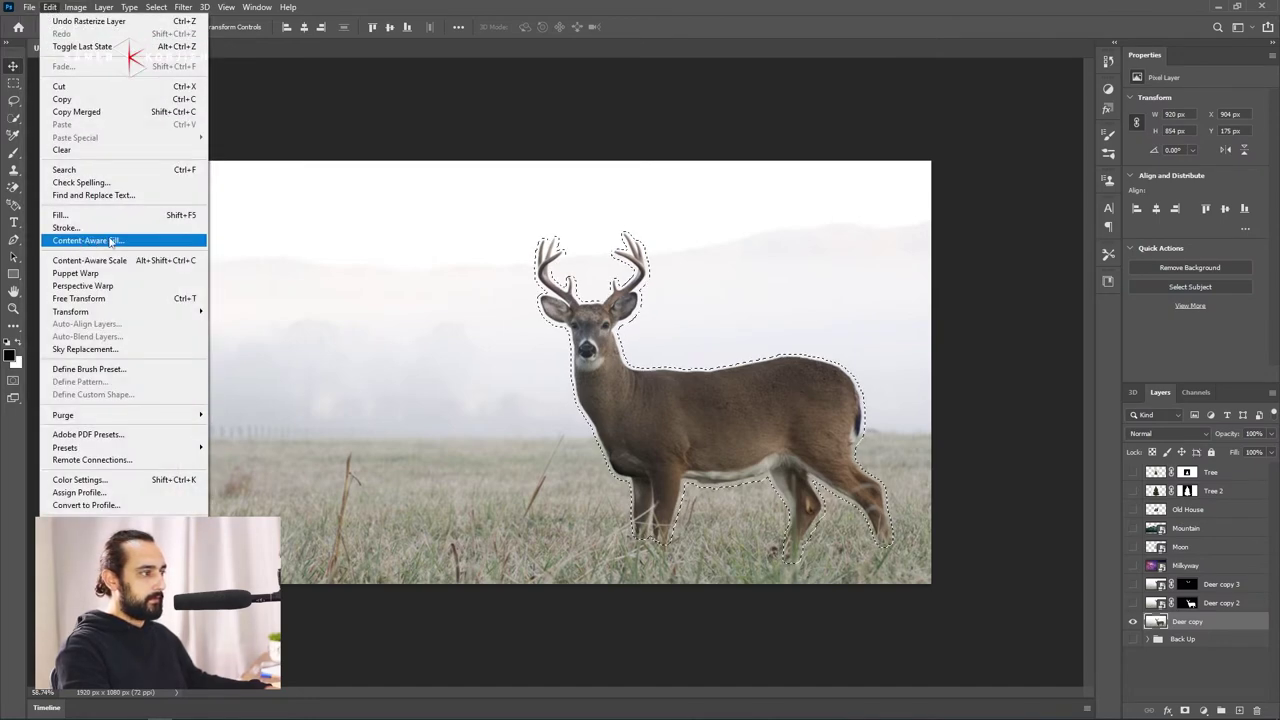
Content-Aware Fill the deer outline on Deer copy, with output set to Current Layer.
left_click(88, 240)
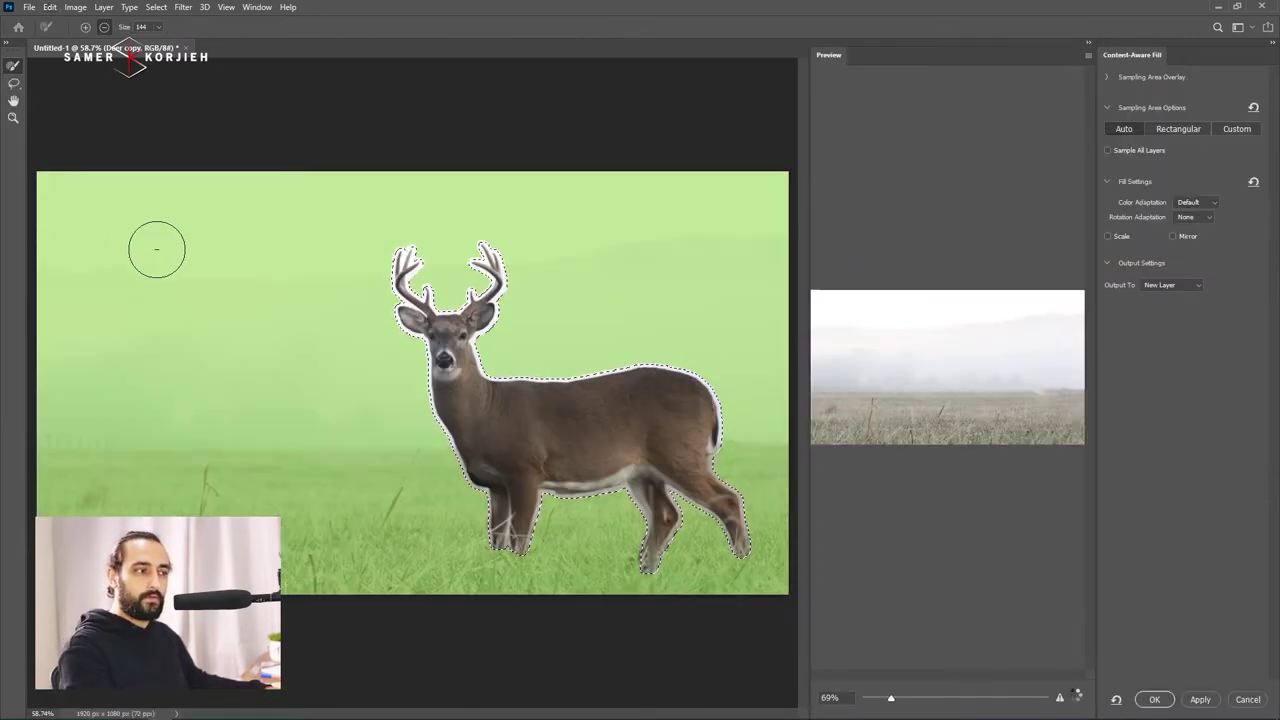
scroll(998, 381, "down", 5)
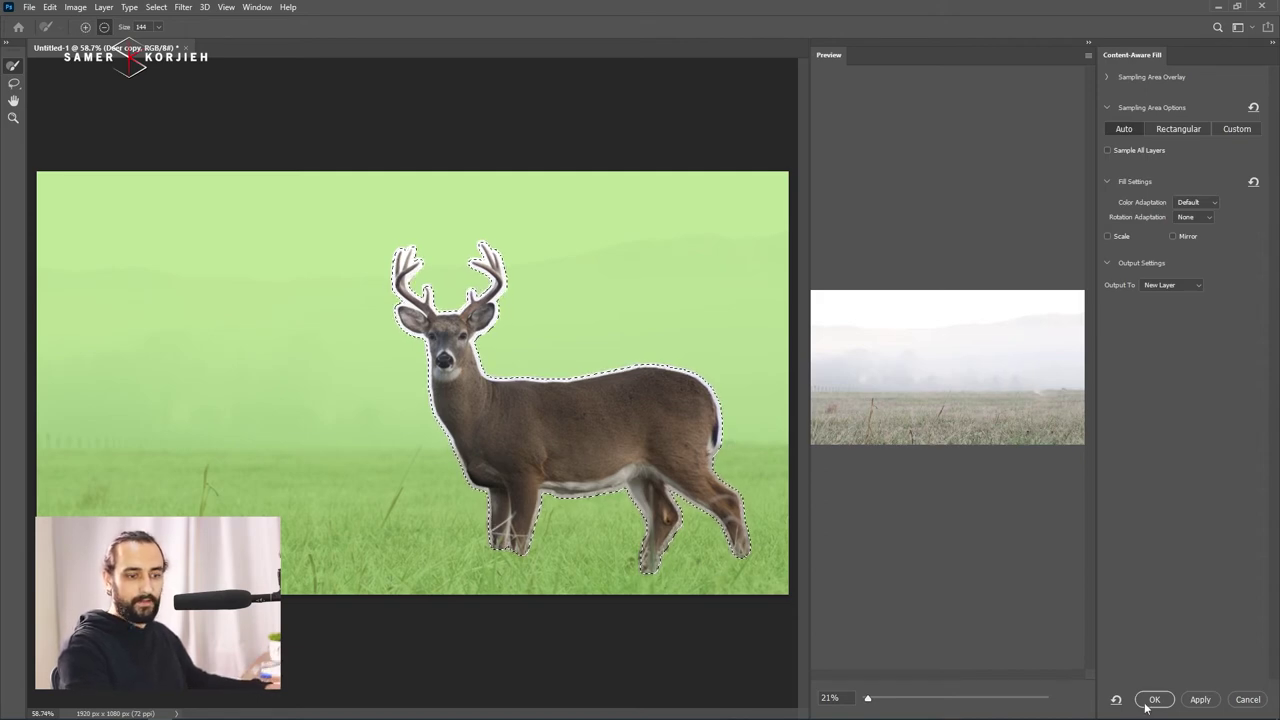
left_click(1168, 287)
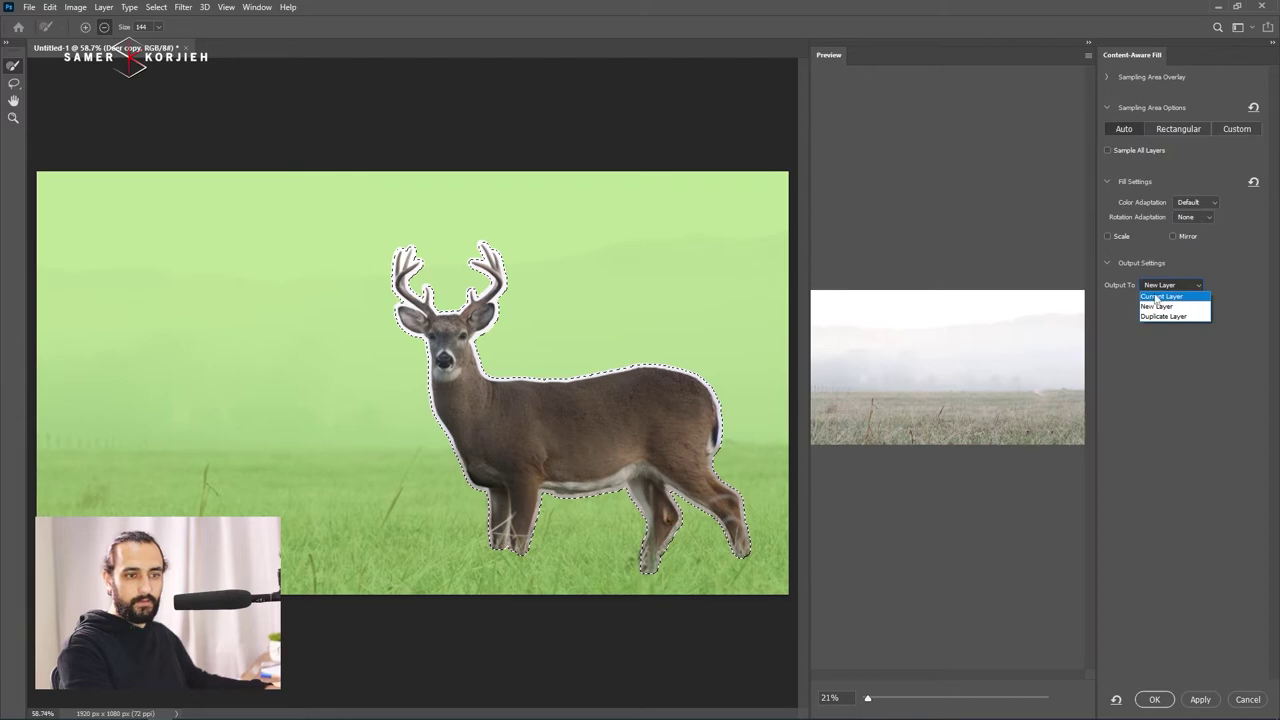
left_click(1180, 297)
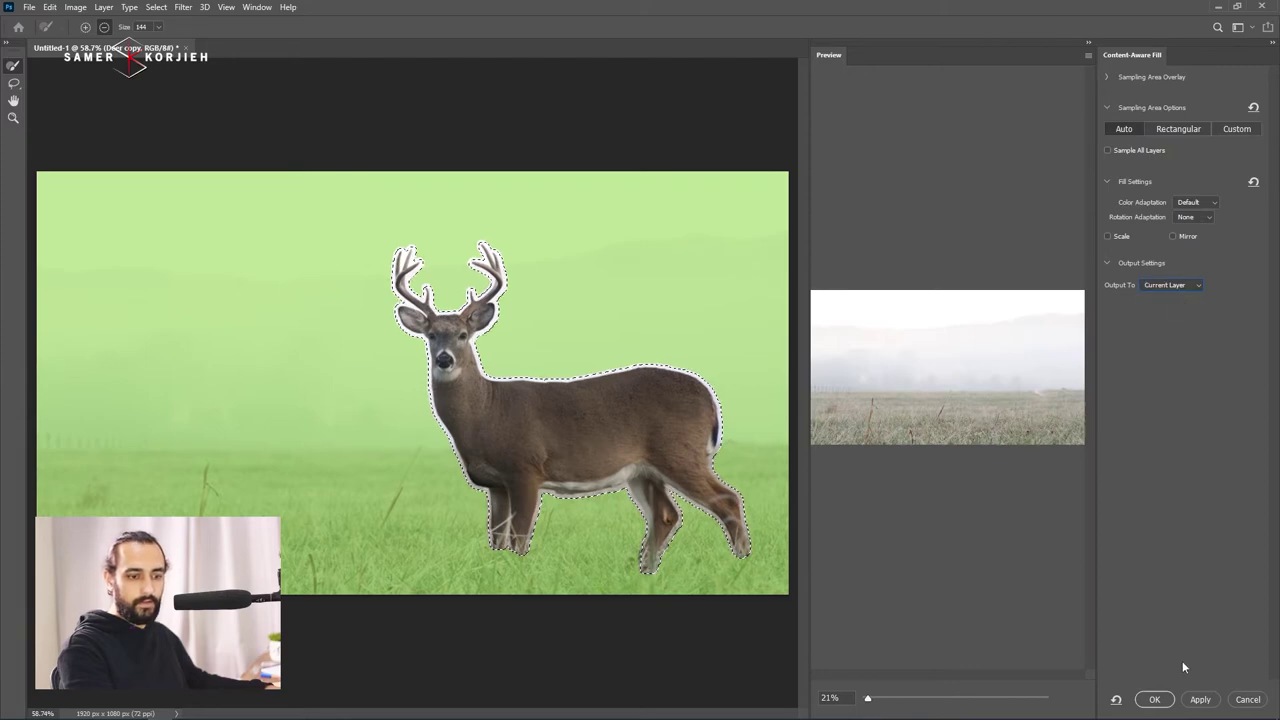
left_click(1154, 699)
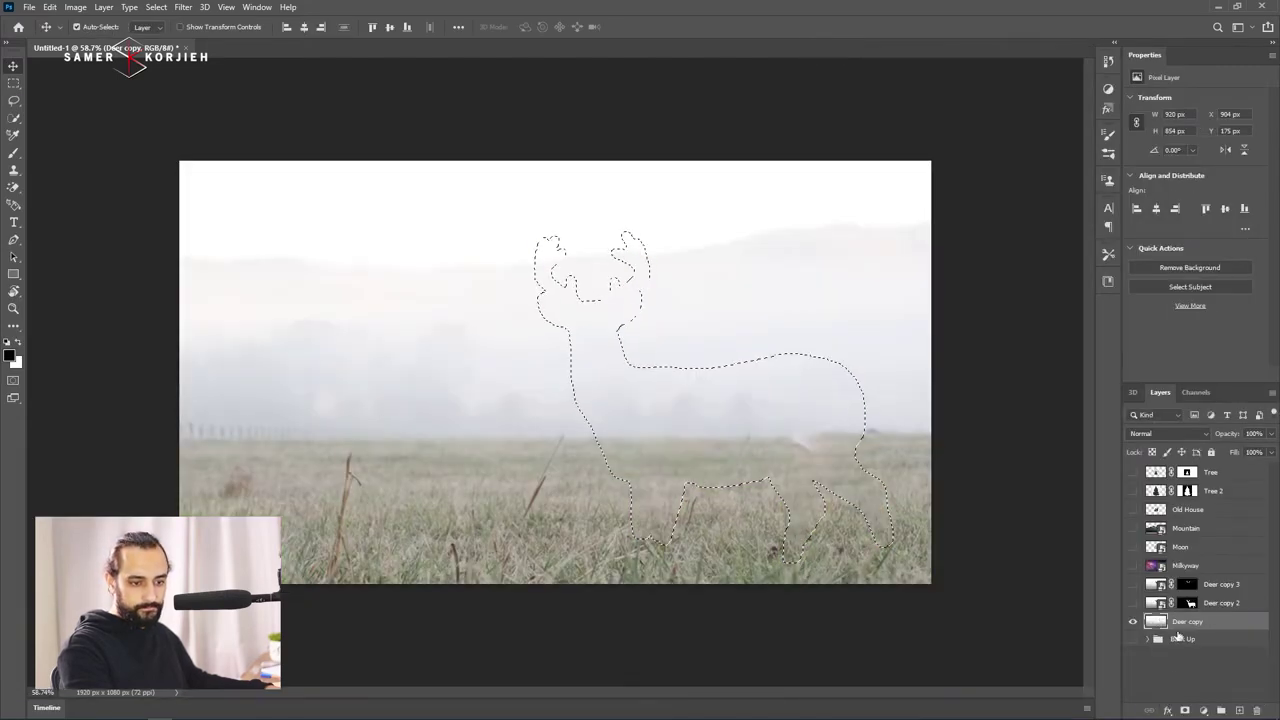
Deselect, then Clone Stamp clean grass over the grey smudge along the grass line.
key("ctrl+d")
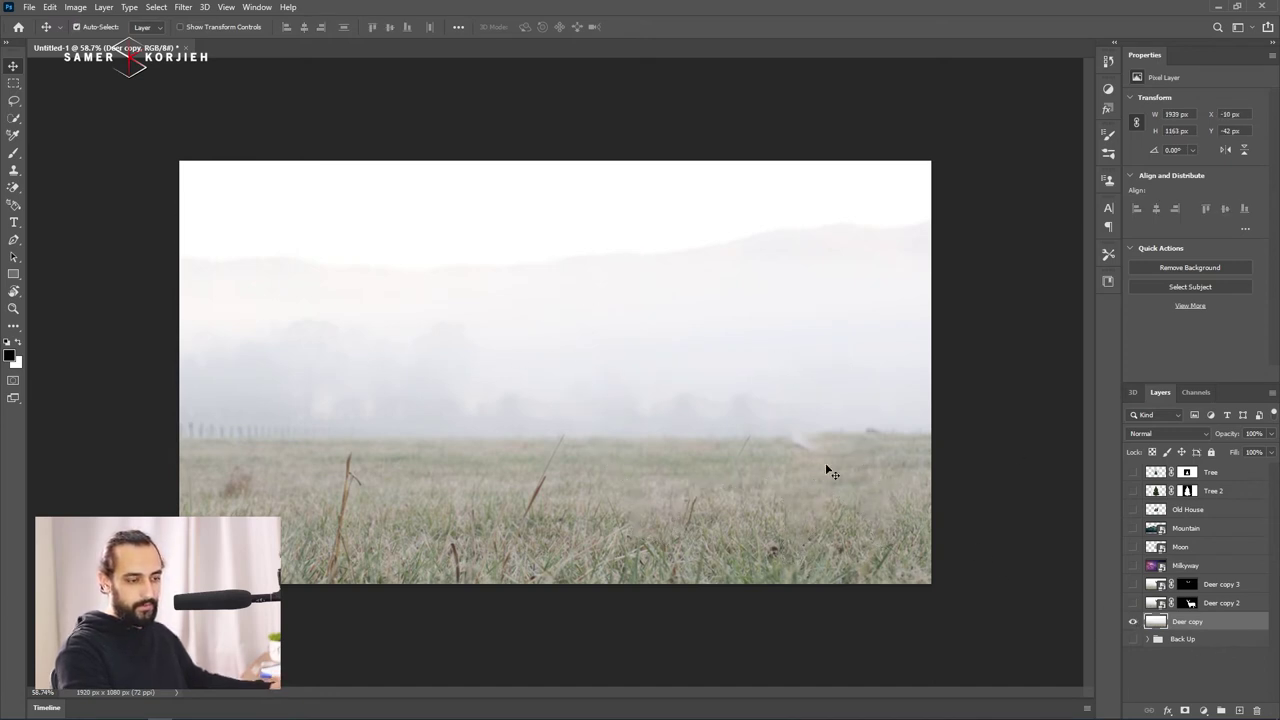
scroll(820, 462, "up", 2)
scroll(910, 486, "up", 1)
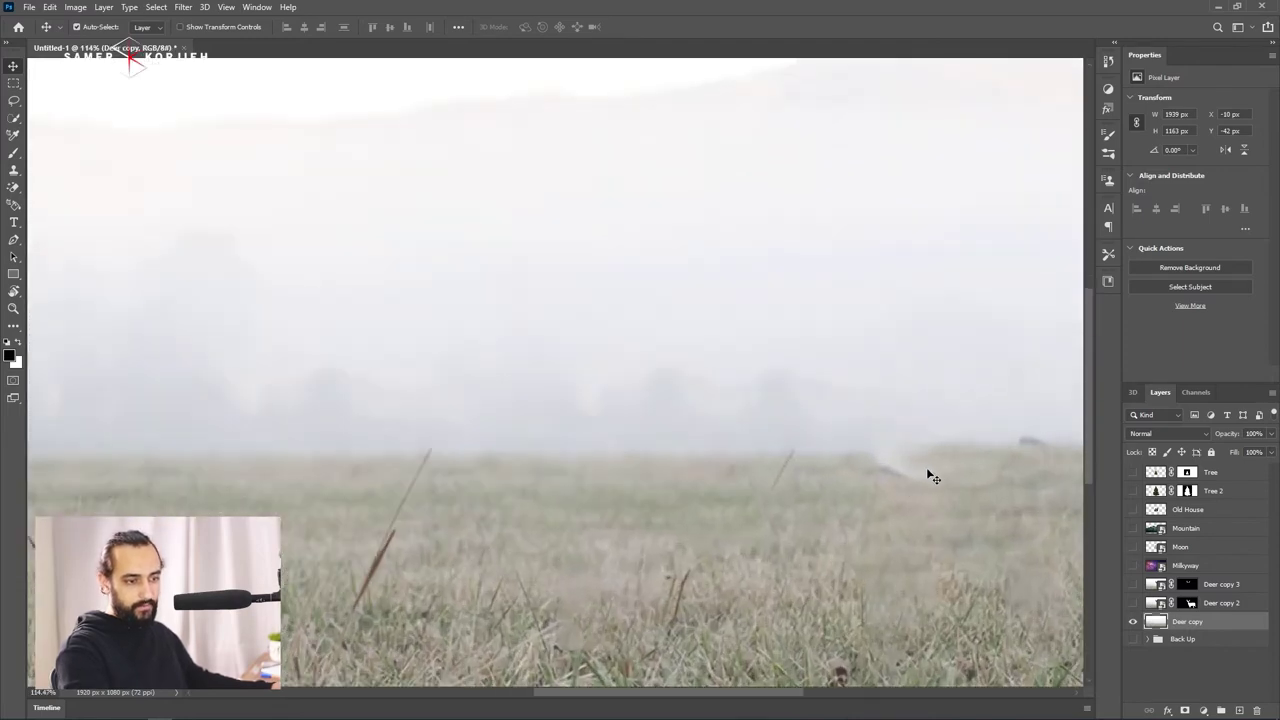
key("s")
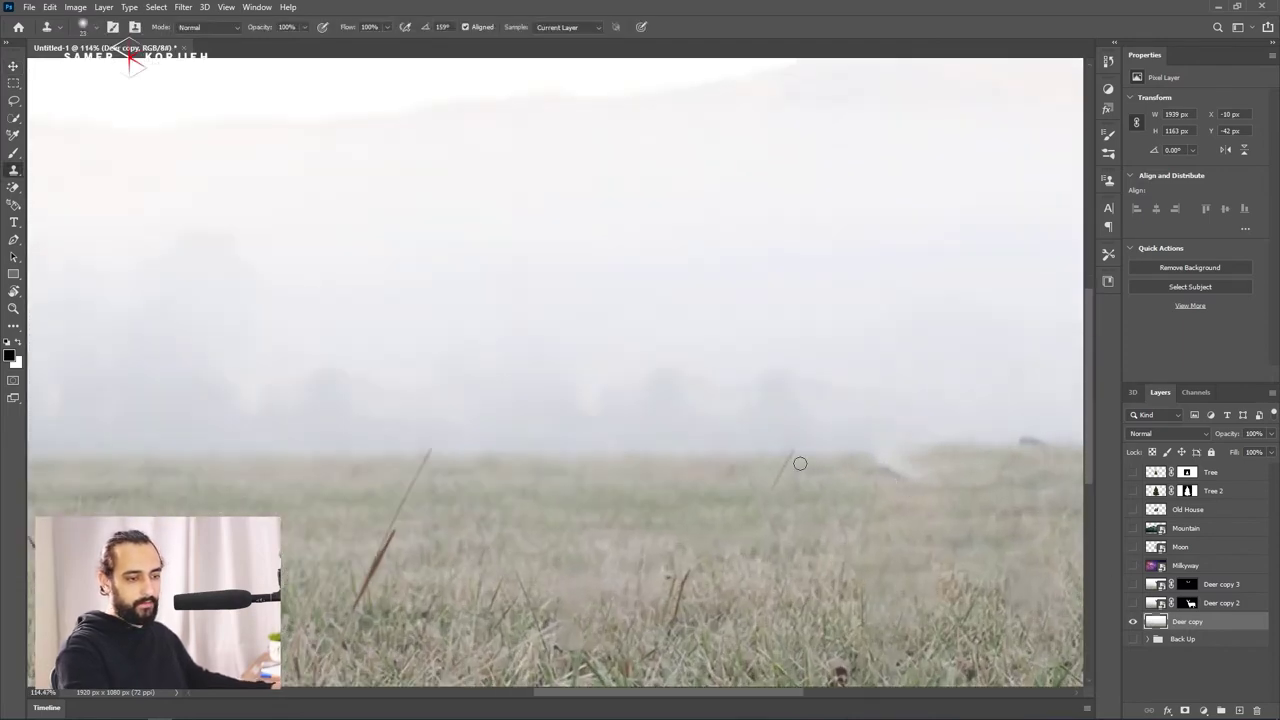
left_click(686, 455, "alt")
left_click_drag(877, 457, 903, 457)
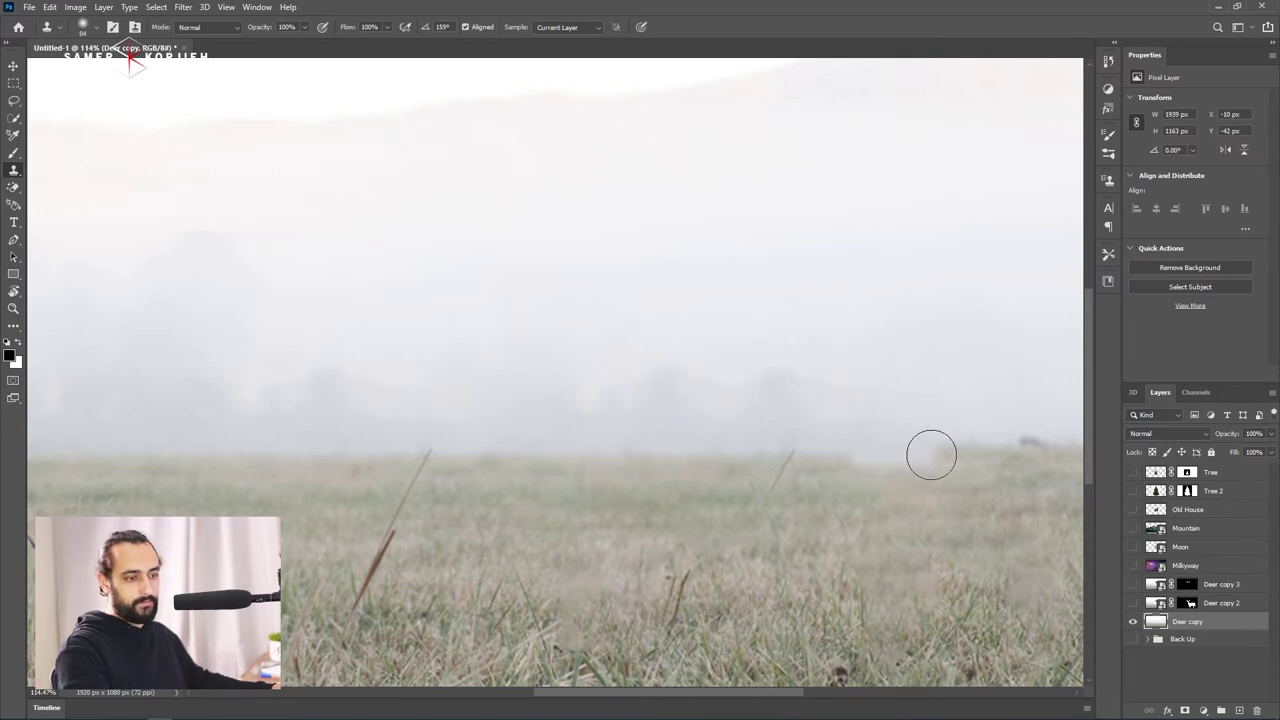
left_click_drag(903, 457, 843, 457)
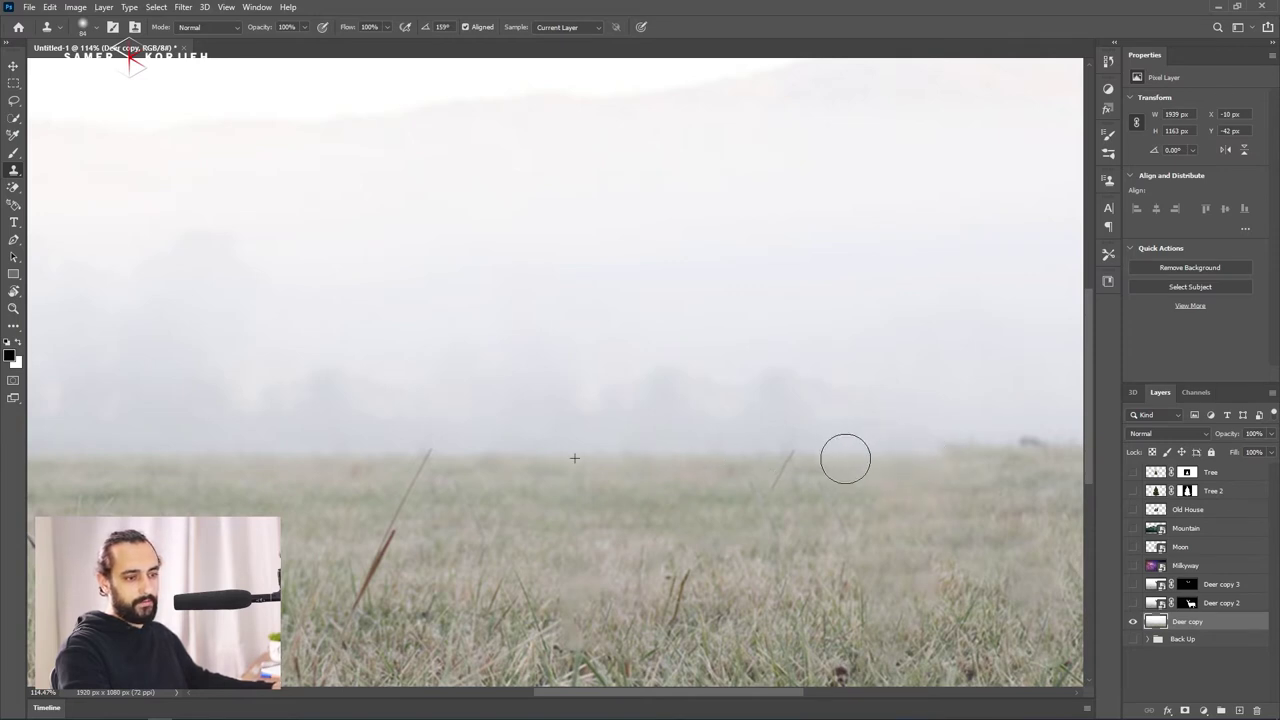
Toggle the deer and antlers layers to check the cleaned field, leaving both hidden.
scroll(852, 470, "down", 2)
scroll(675, 494, "down", 2)
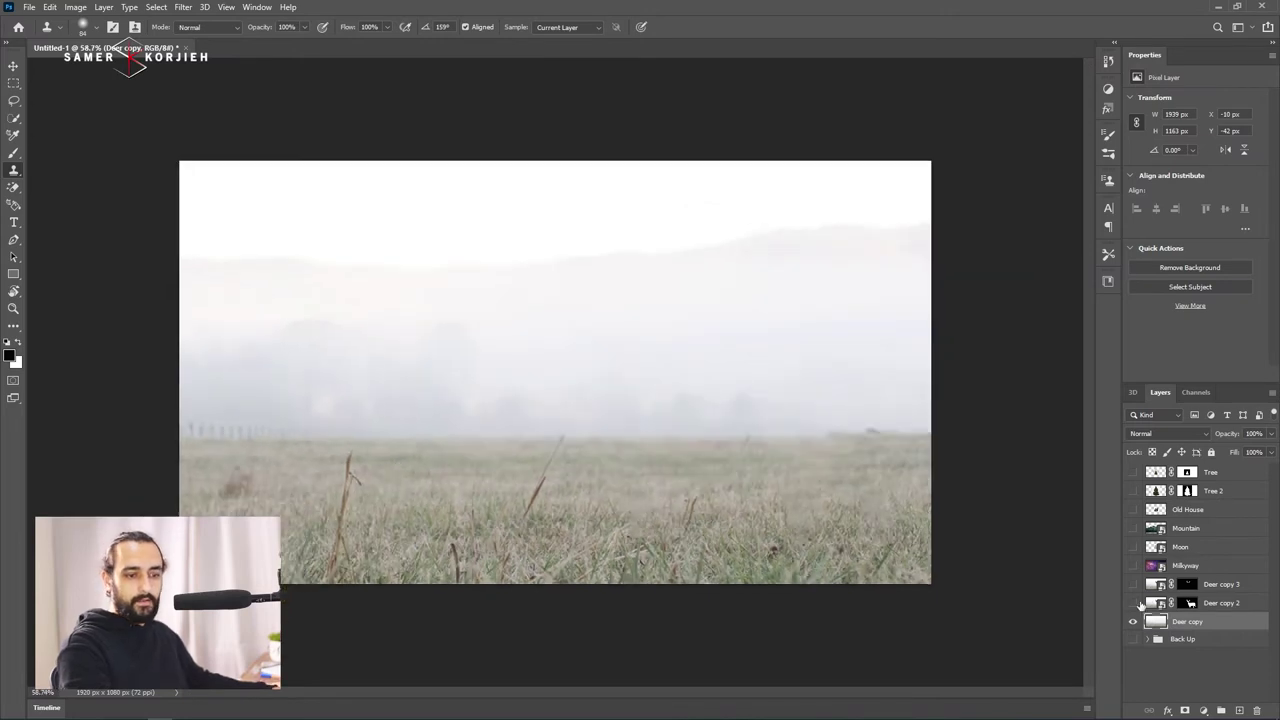
left_click(1133, 603)
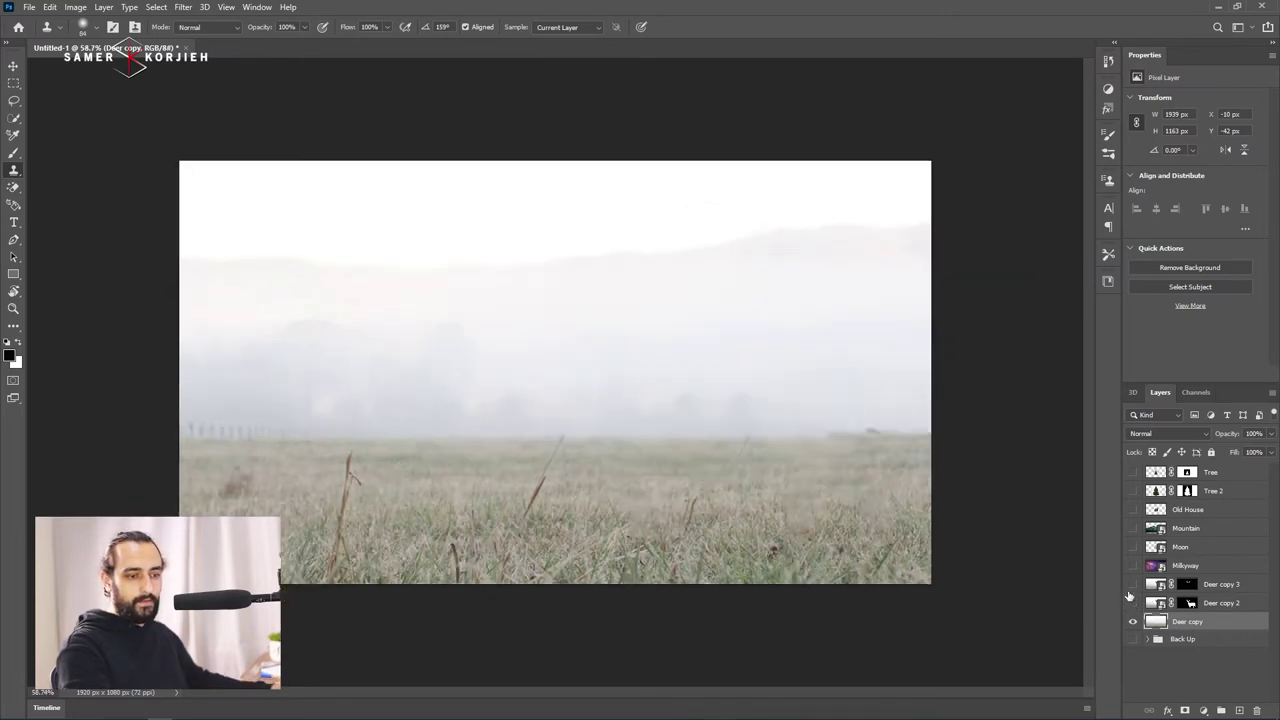
left_click(1131, 585)
left_click(1131, 588)
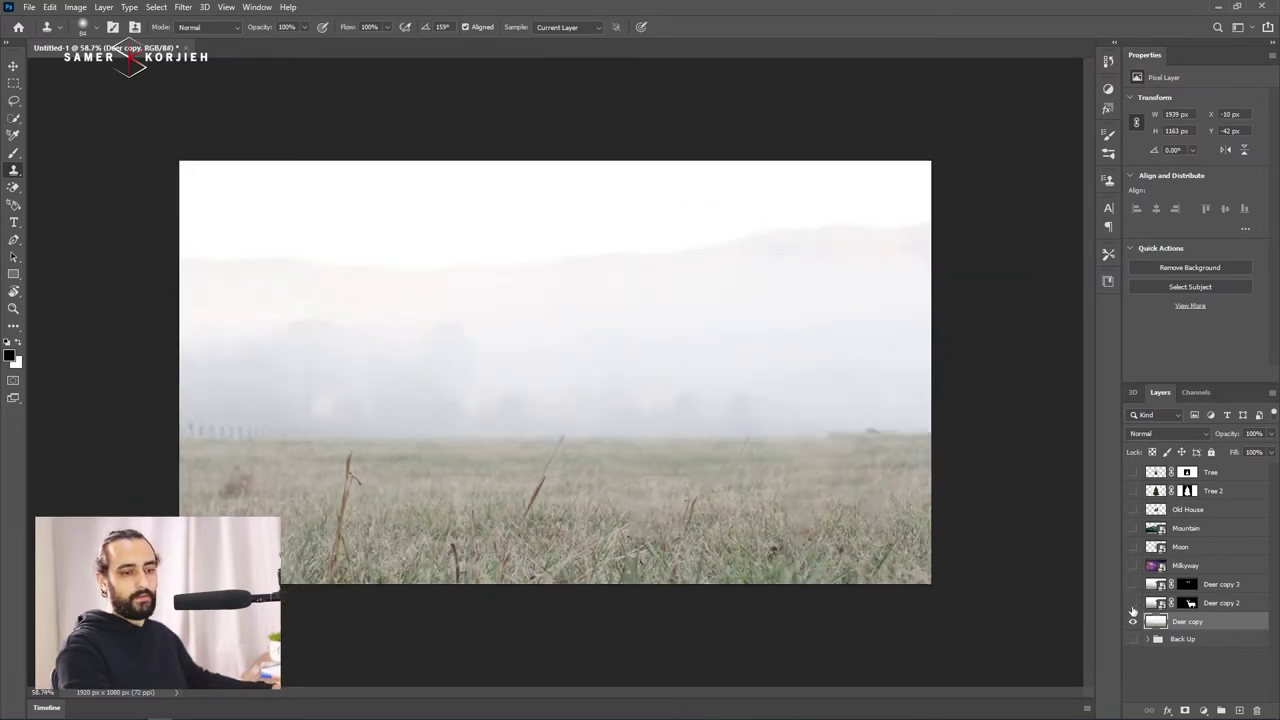
left_click_drag(1133, 597, 1134, 590)
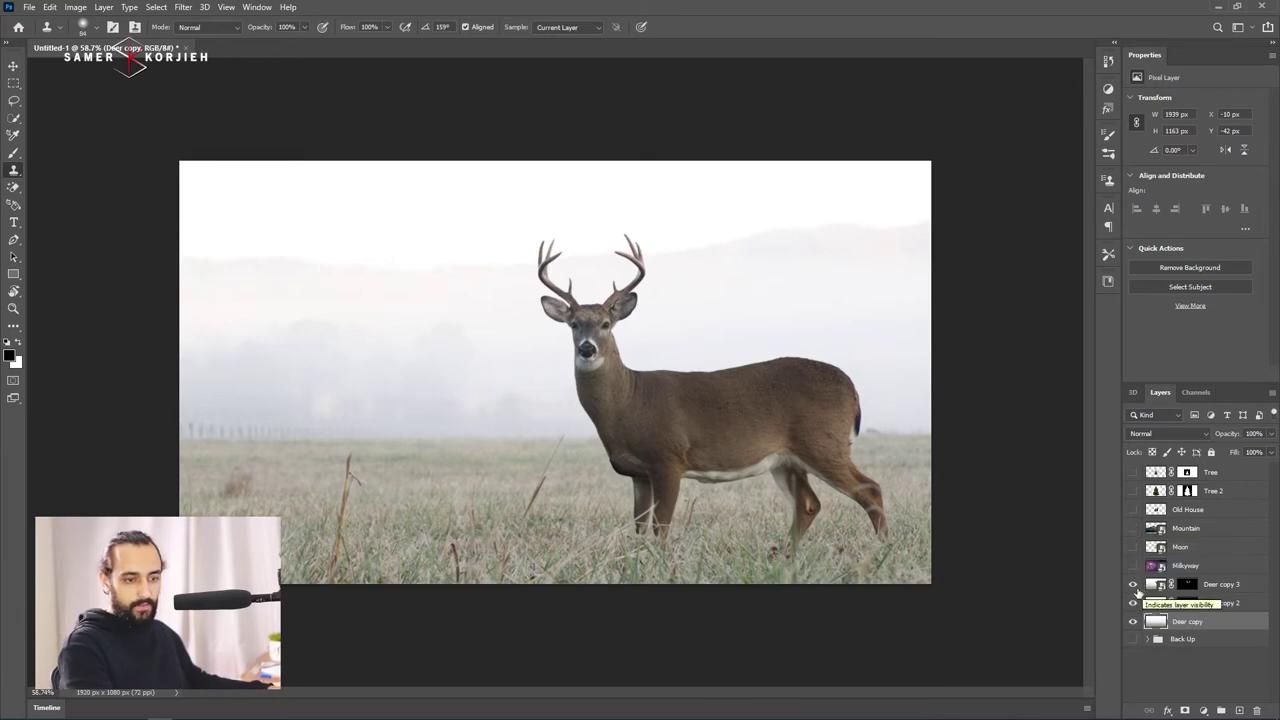
left_click_drag(1134, 603, 1139, 565)
Show the Mountain layer, select it, and raise the mountains above the field.
left_click(1133, 528)
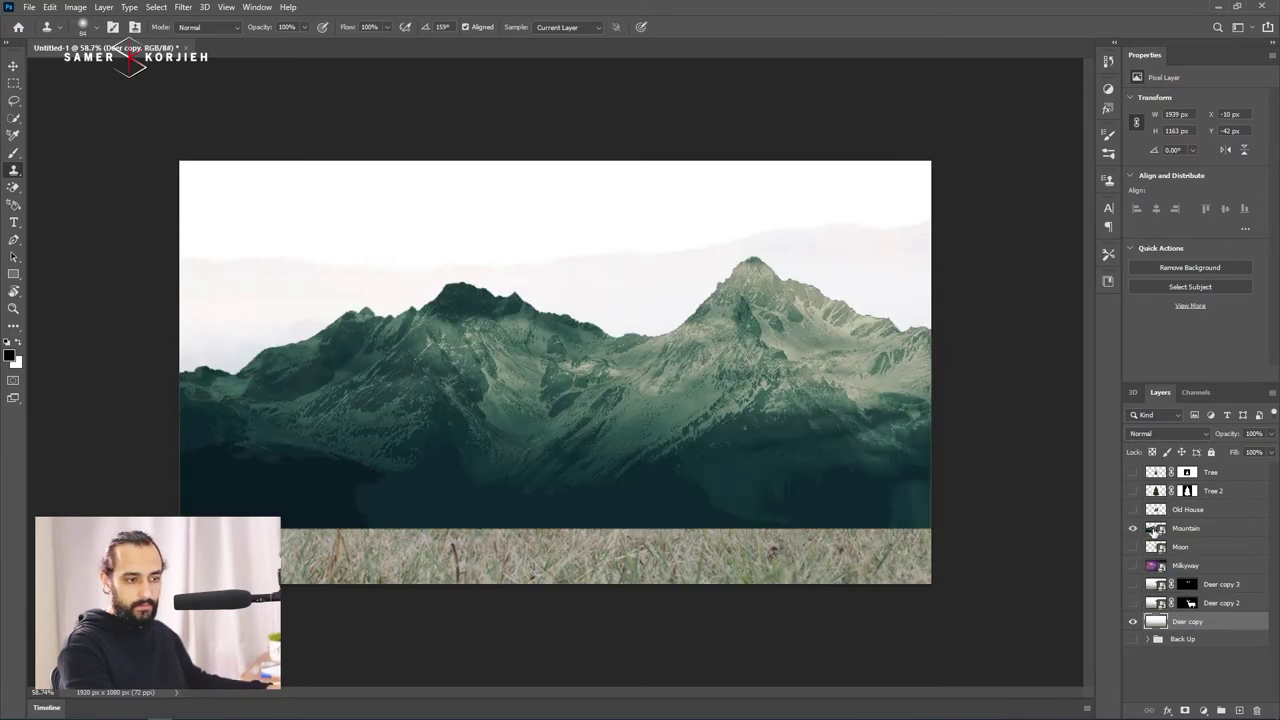
left_click(1186, 528)
key("v")
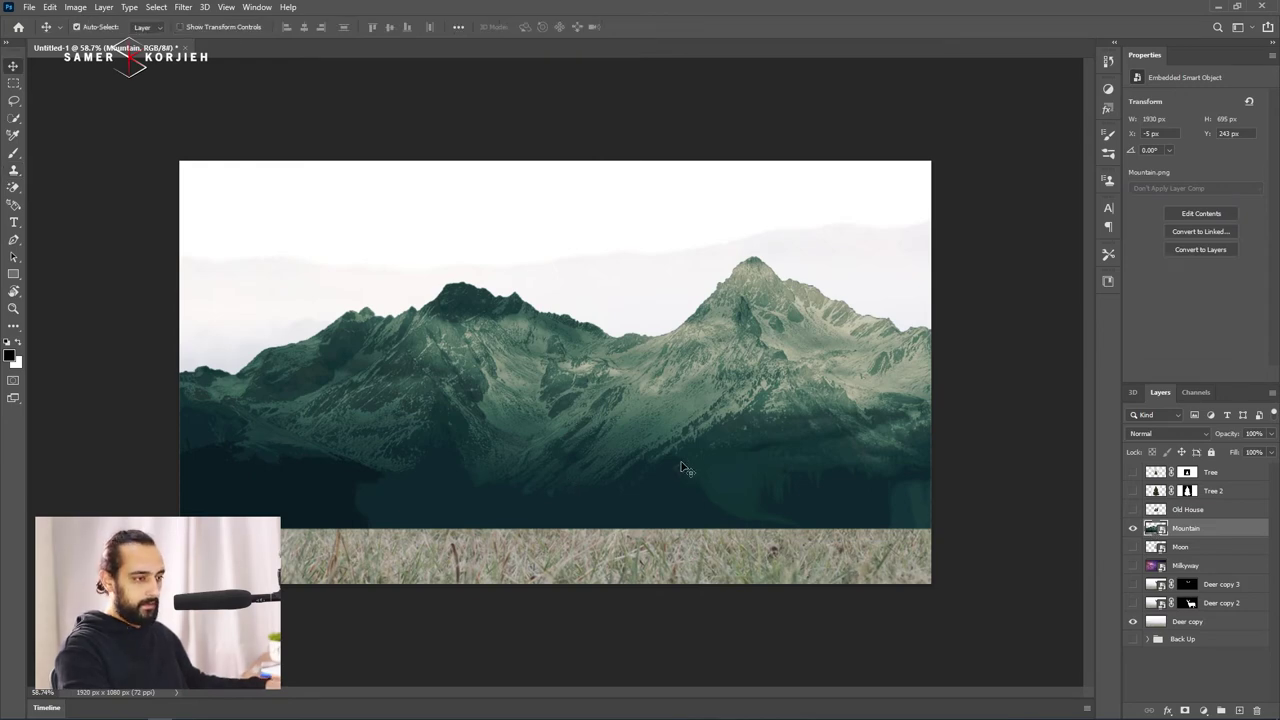
mouse_move(683, 466)
left_mouse_down()
mouse_move(687, 362)
mouse_move(688, 405)
left_mouse_up()
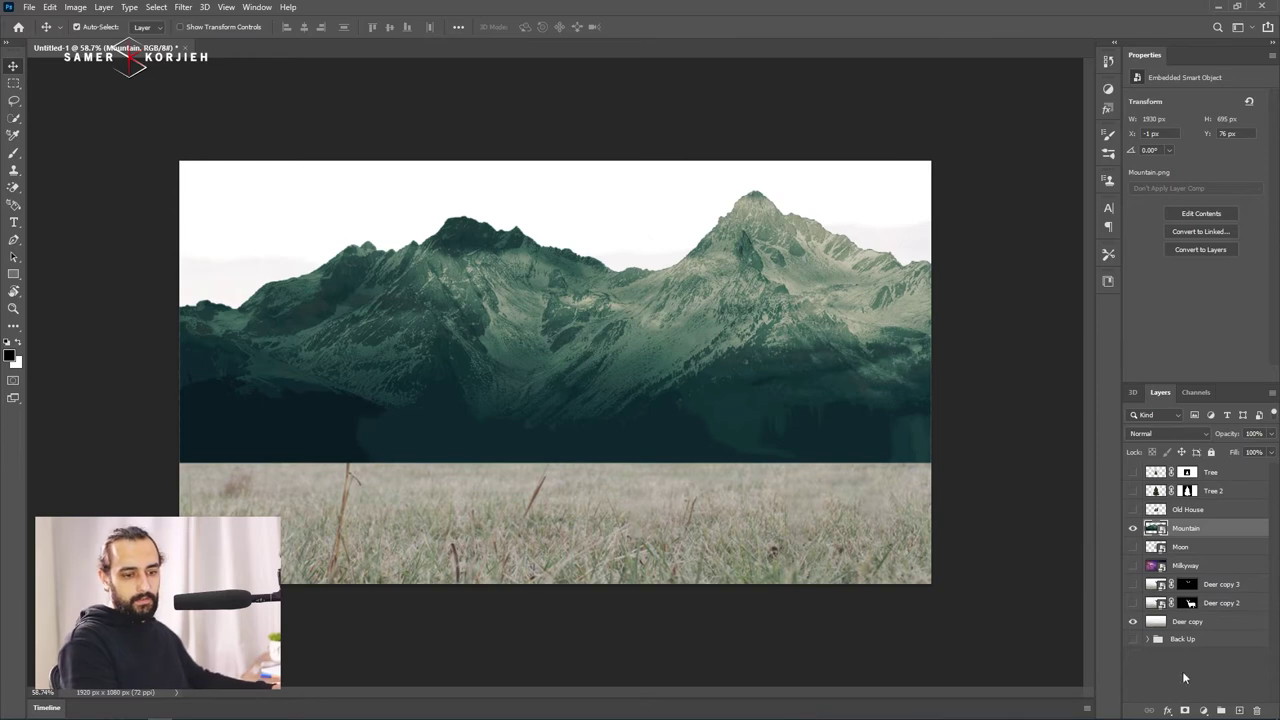
Add a layer mask to Mountain and test a large soft-brush fade along its lower edge.
left_click(1186, 710)
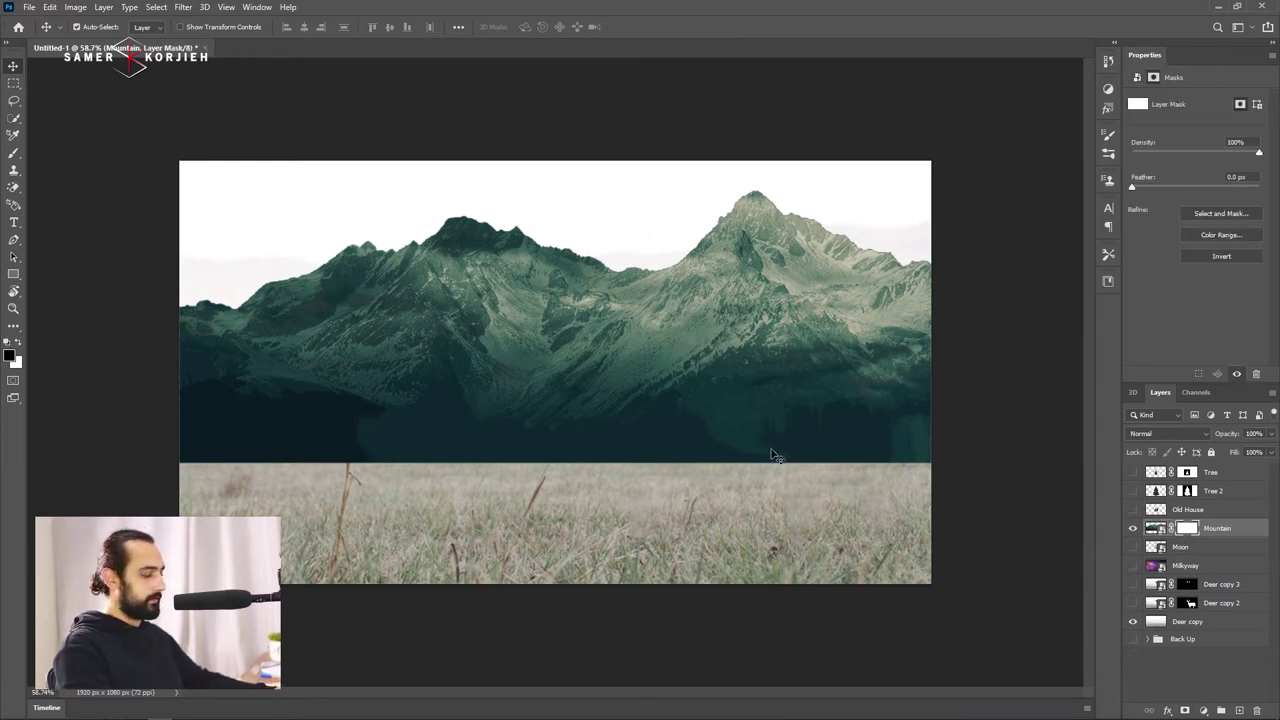
key("b")
left_click_drag(745, 500, 786, 368)
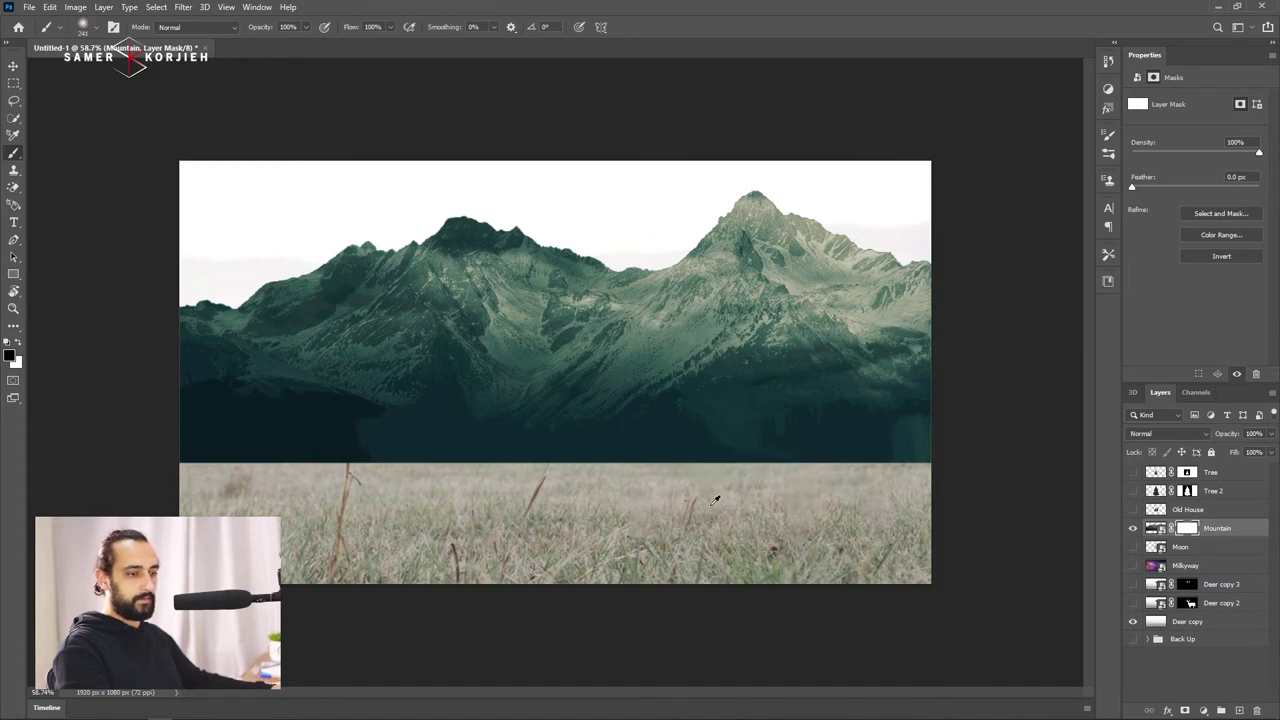
left_click_drag(700, 523, 726, 523)
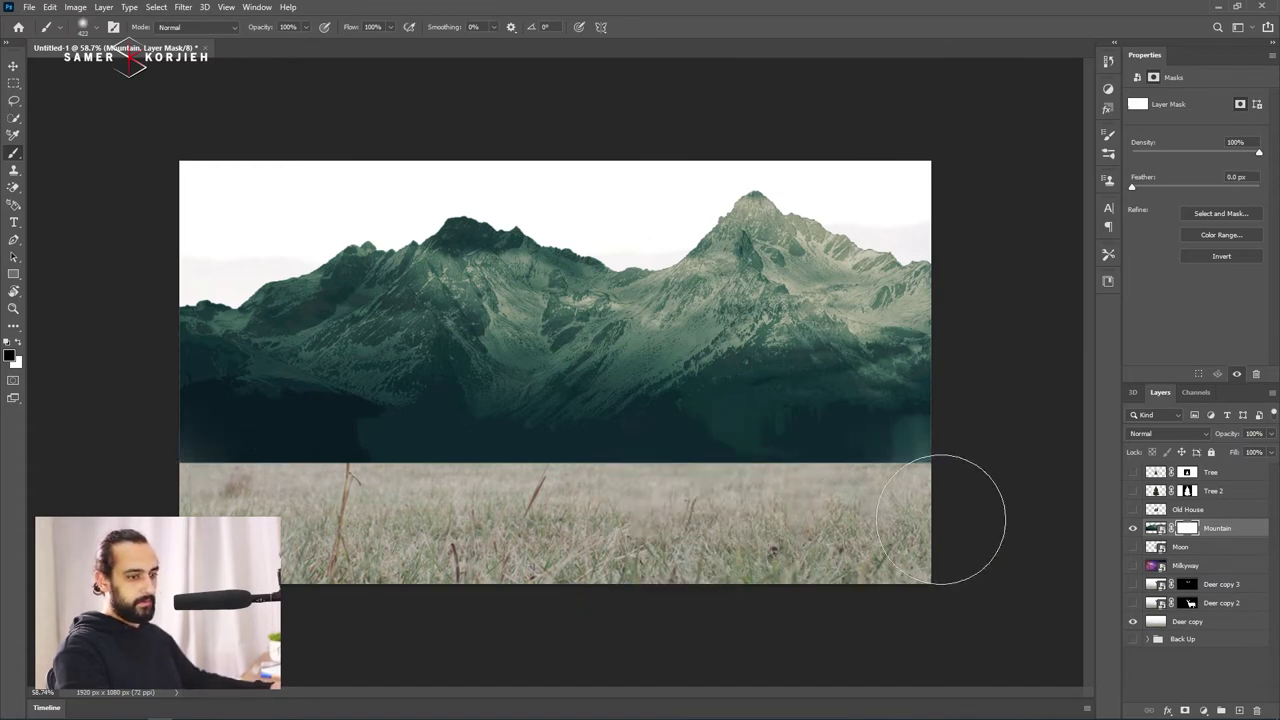
mouse_move(940, 520)
left_mouse_down()
mouse_move(314, 566)
mouse_move(343, 557)
mouse_move(709, 594)
mouse_move(693, 567)
mouse_move(310, 556)
mouse_move(240, 480)
mouse_move(815, 542)
mouse_move(435, 517)
left_mouse_up()
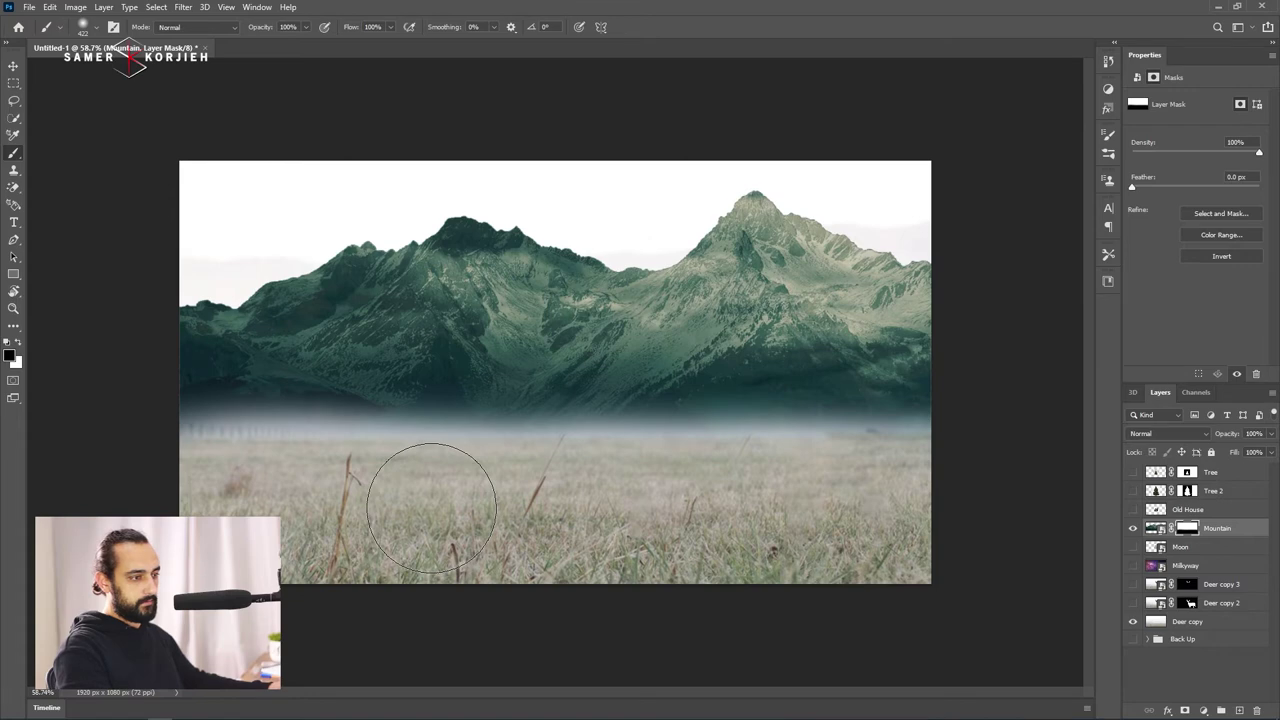
key("ctrl+z")
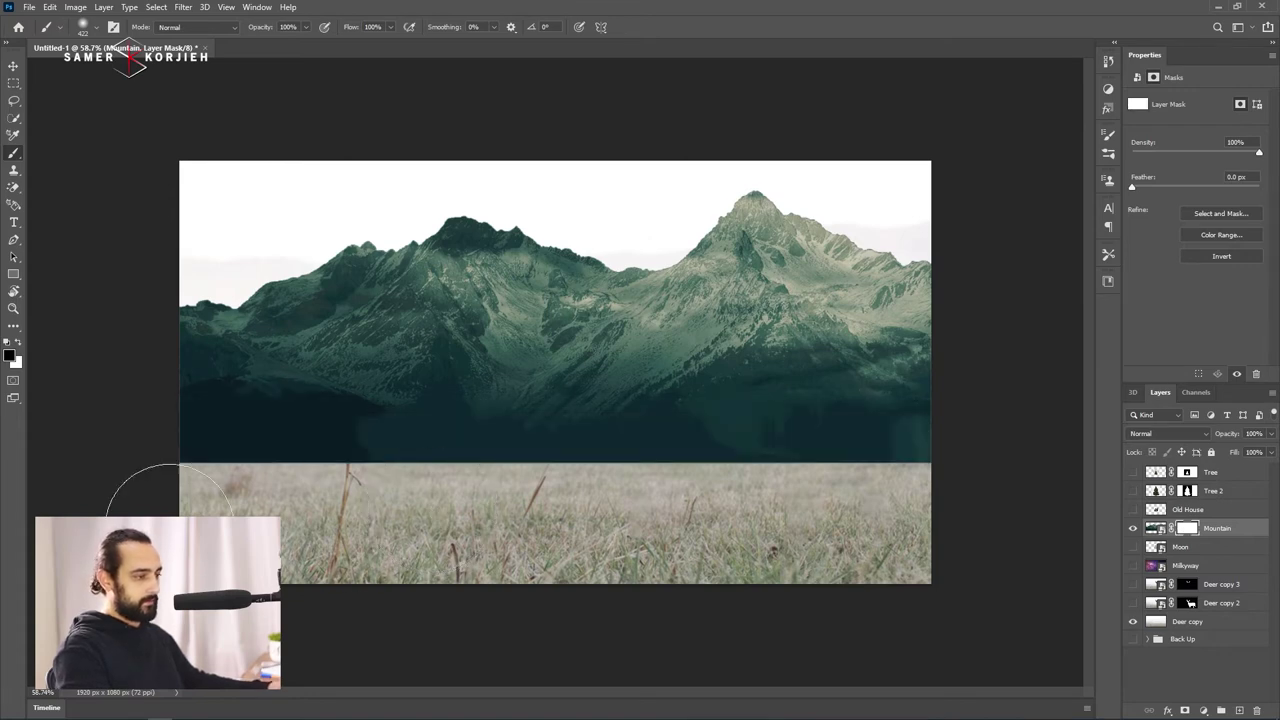
mouse_move(230, 522)
left_mouse_down()
mouse_move(225, 495)
mouse_move(860, 515)
mouse_move(686, 494)
mouse_move(870, 490)
mouse_move(375, 510)
mouse_move(629, 522)
left_mouse_up()
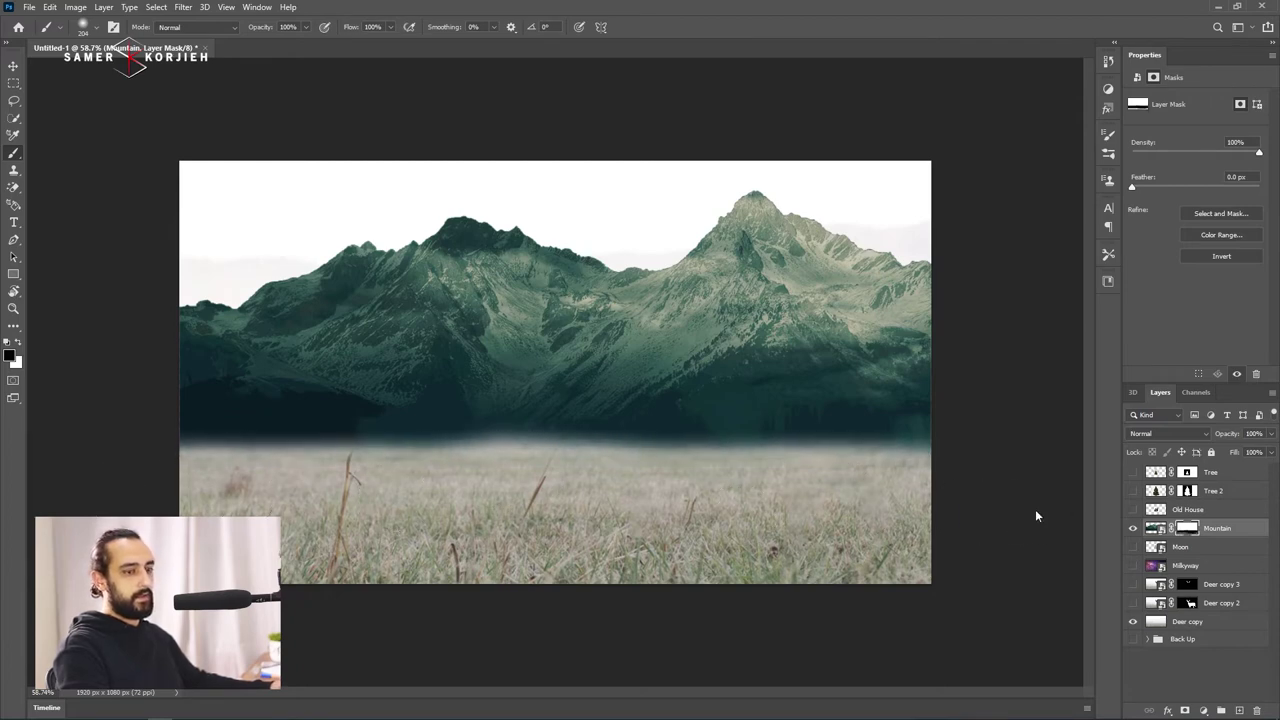
Move the mountains down to Y 118 px and place Mountain just above Deer copy.
key("v")
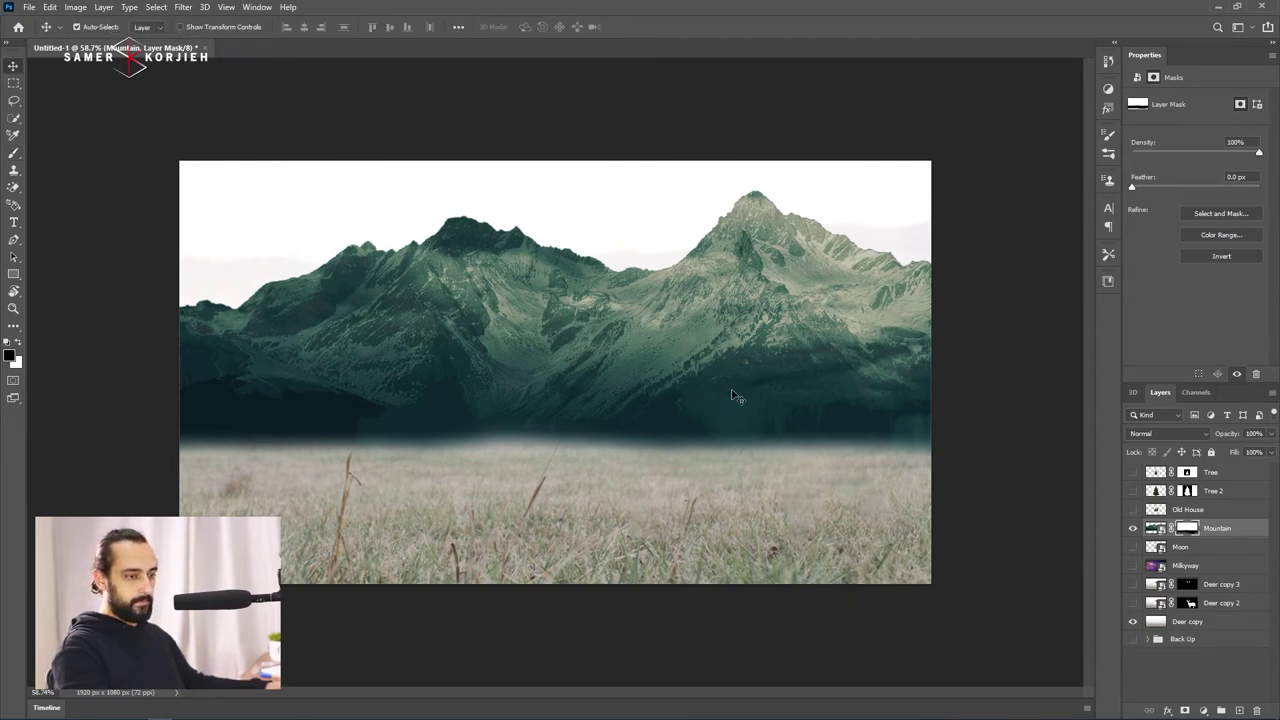
left_click_drag(733, 386, 734, 408)
key("ctrl+z")
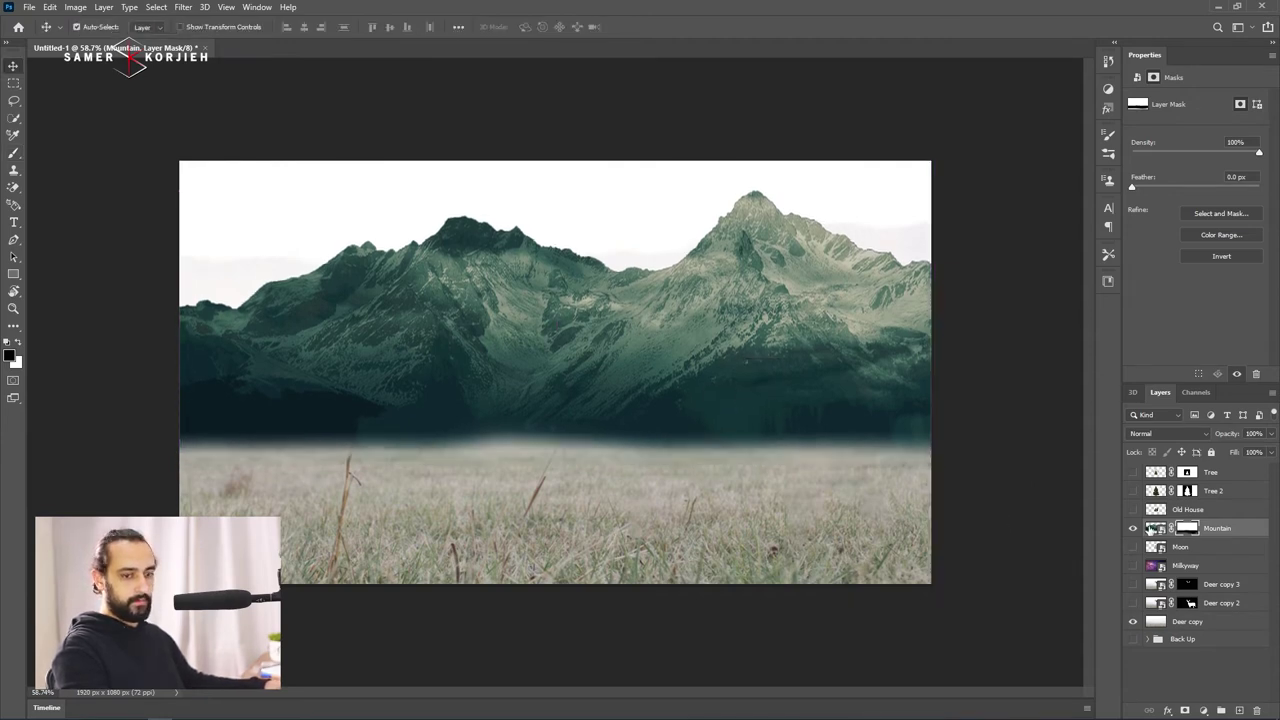
left_click_drag(686, 287, 686, 330)
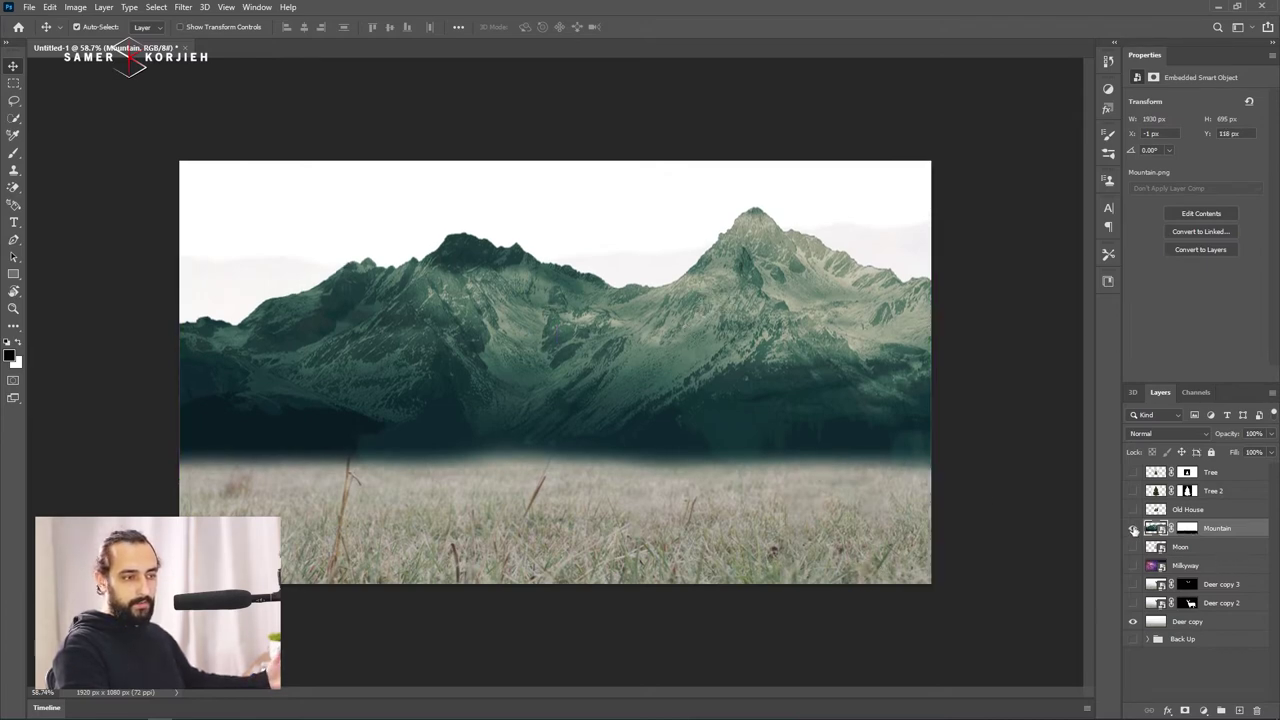
left_click_drag(1175, 528, 1200, 604)
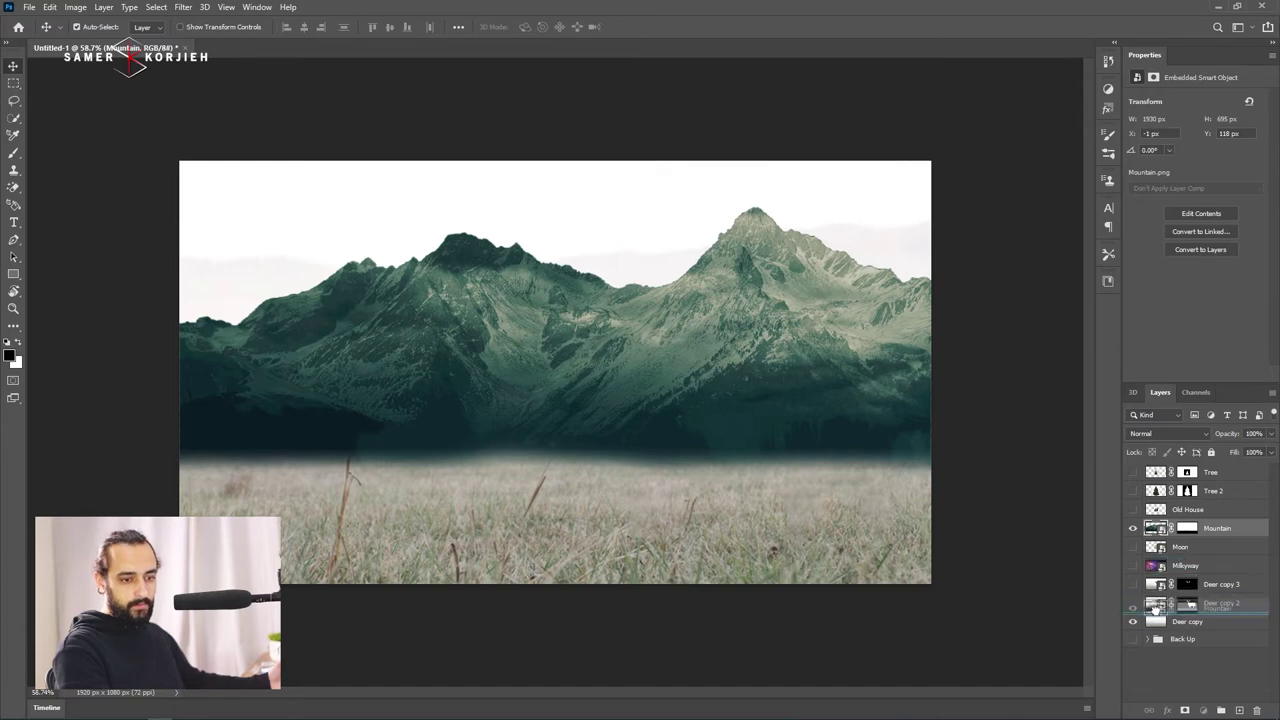
Mask the white sky out of Deer copy with black brushing, then show Mountain and Milkyway.
left_click(1184, 711)
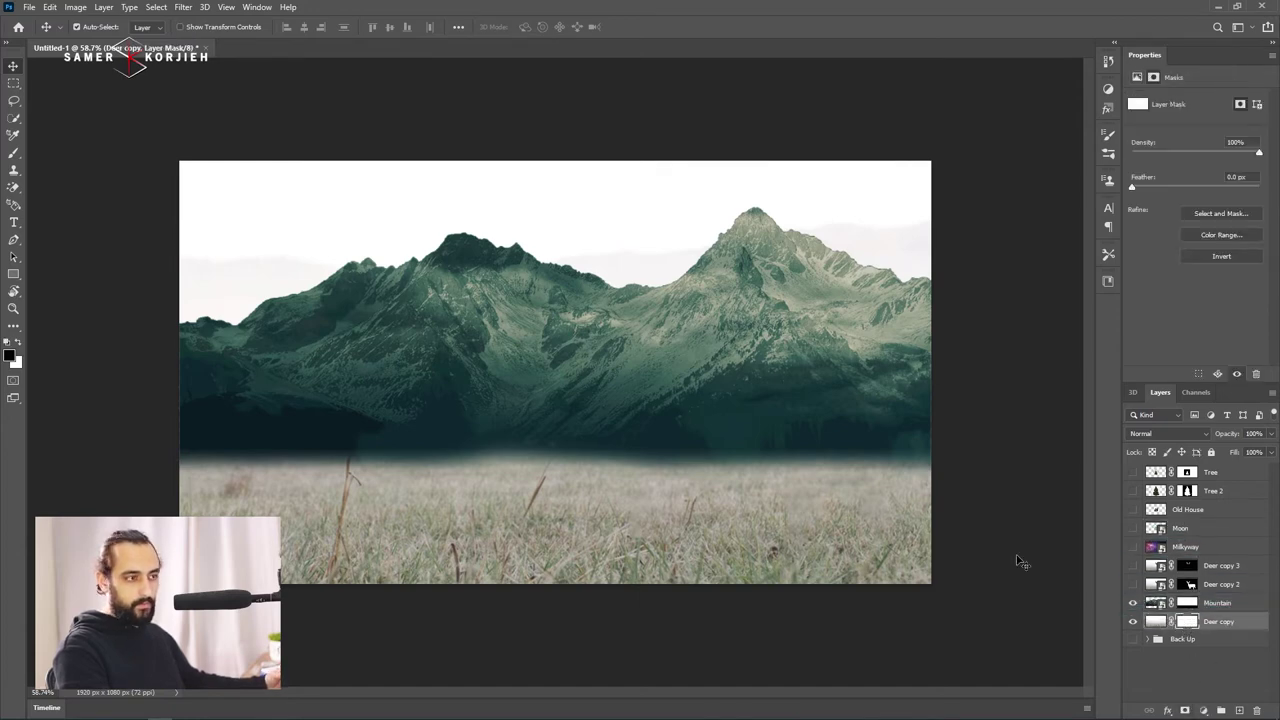
left_click(1131, 603)
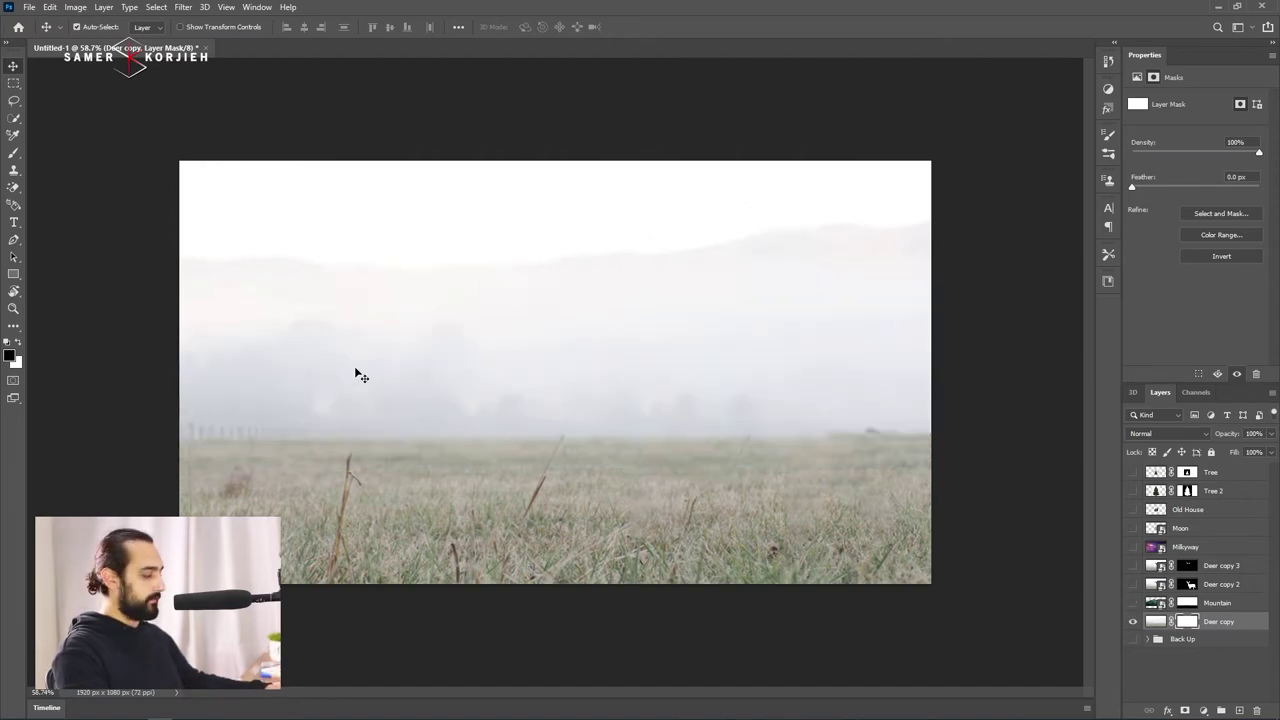
left_click(324, 244)
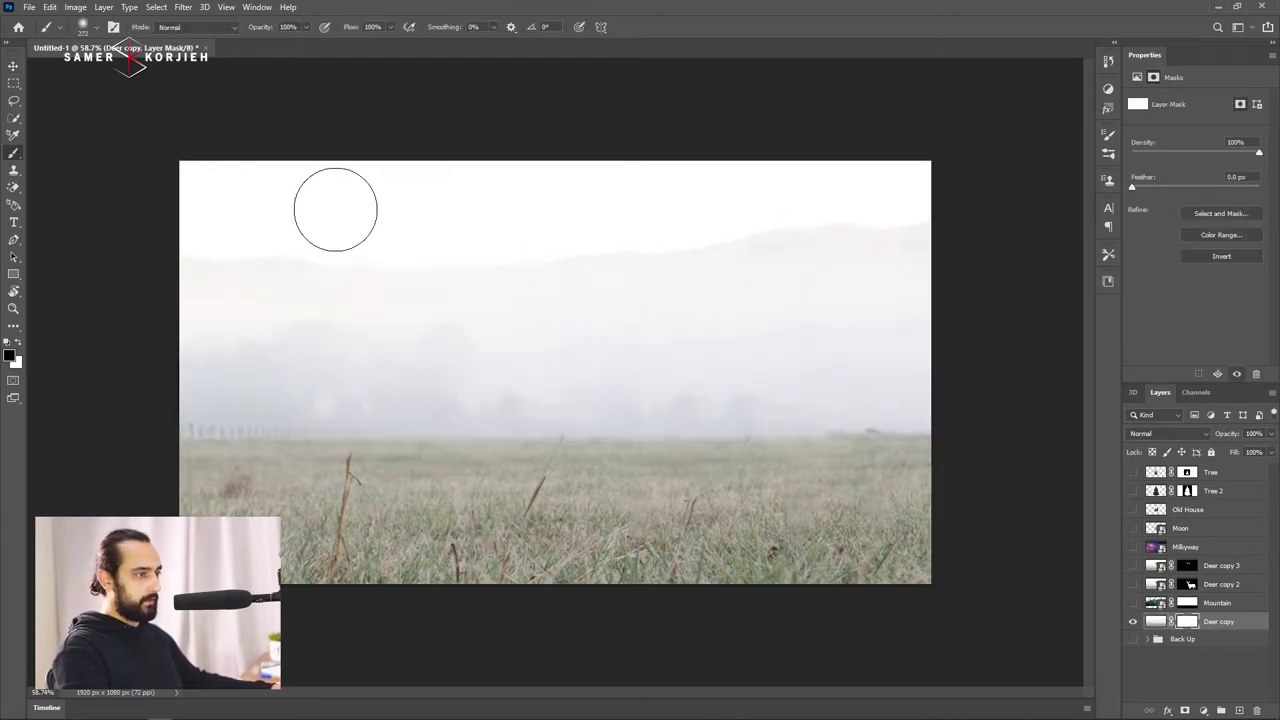
mouse_move(334, 206)
left_mouse_down()
mouse_move(163, 185)
mouse_move(883, 163)
mouse_move(763, 234)
mouse_move(777, 280)
mouse_move(531, 263)
mouse_move(63, 263)
left_mouse_up()
mouse_move(200, 300)
left_mouse_down()
mouse_move(757, 309)
mouse_move(971, 334)
mouse_move(283, 289)
mouse_move(136, 292)
left_mouse_up()
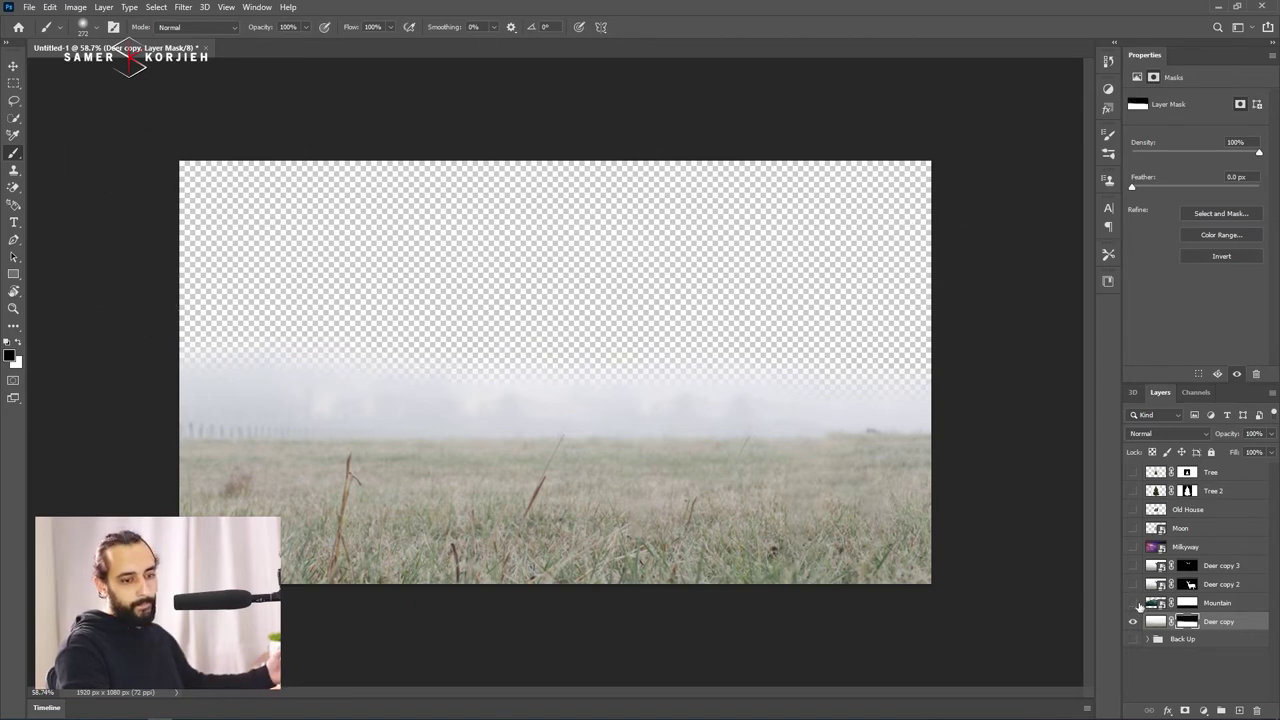
left_click(1133, 603)
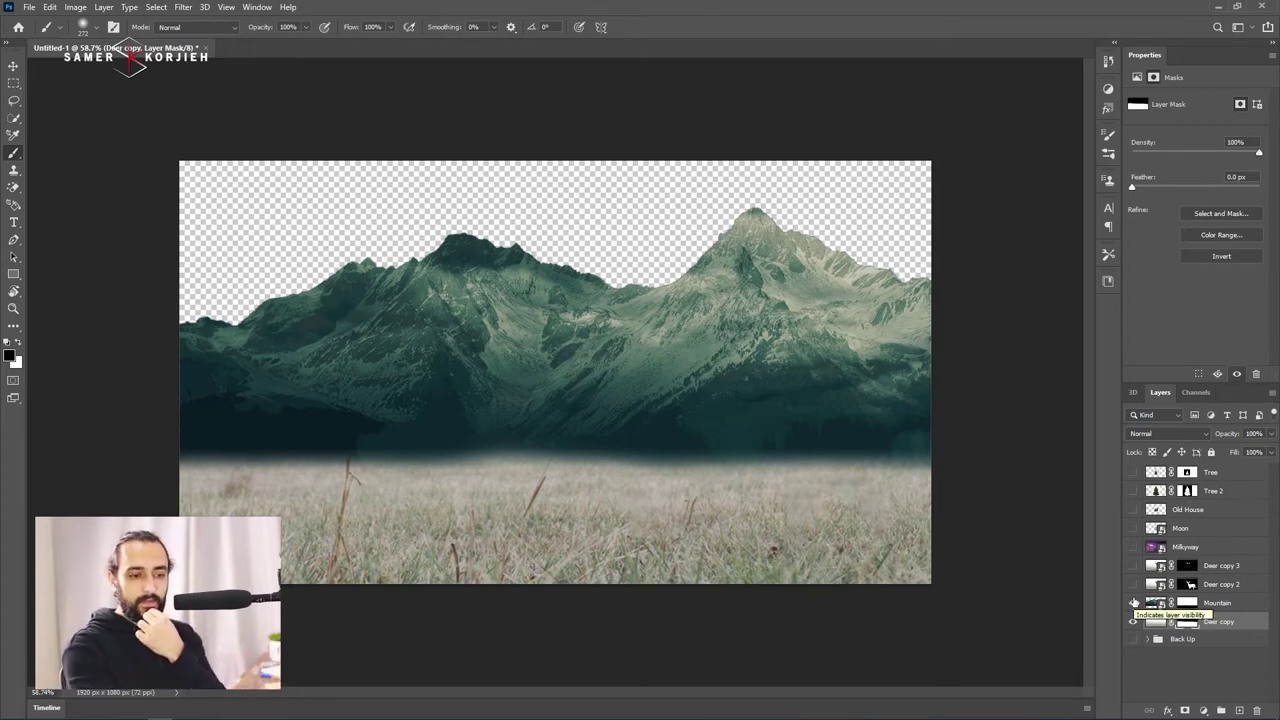
left_click(1133, 547)
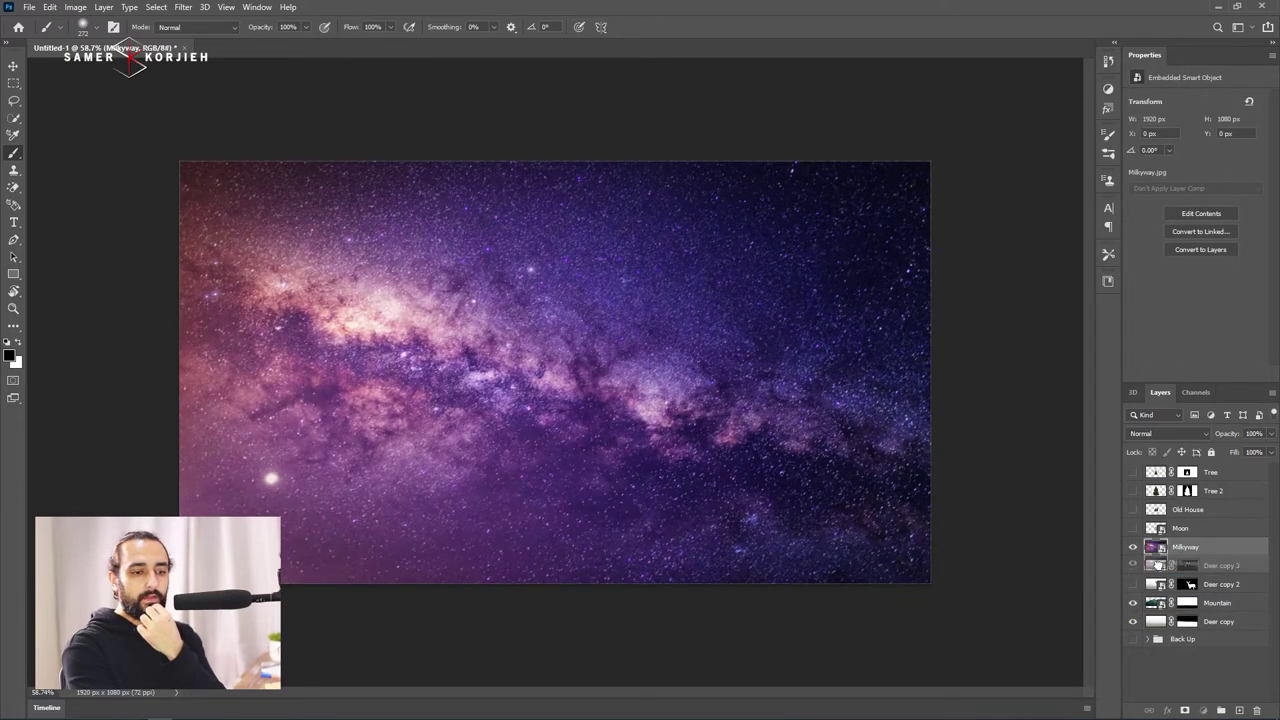
Move the Milkyway layer beneath the mountains and Deer copy, then select Deer copy.
left_click_drag(1160, 566, 1160, 630)
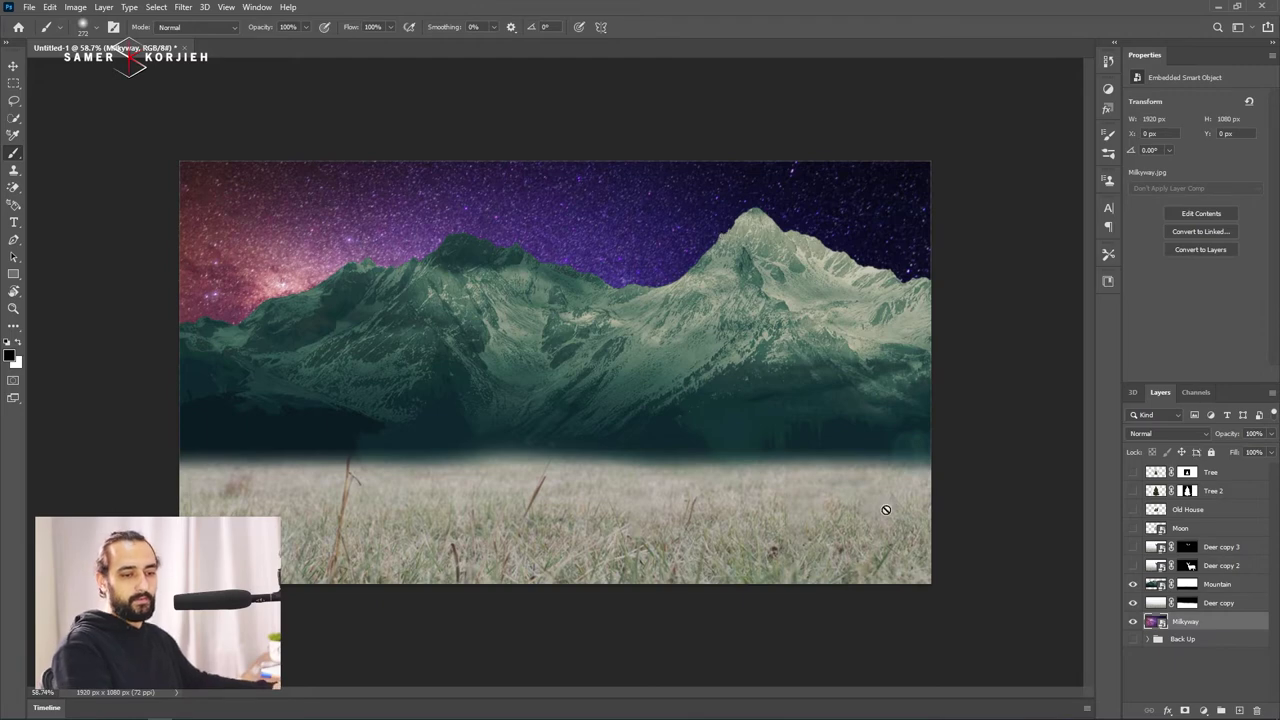
left_click(1157, 603)
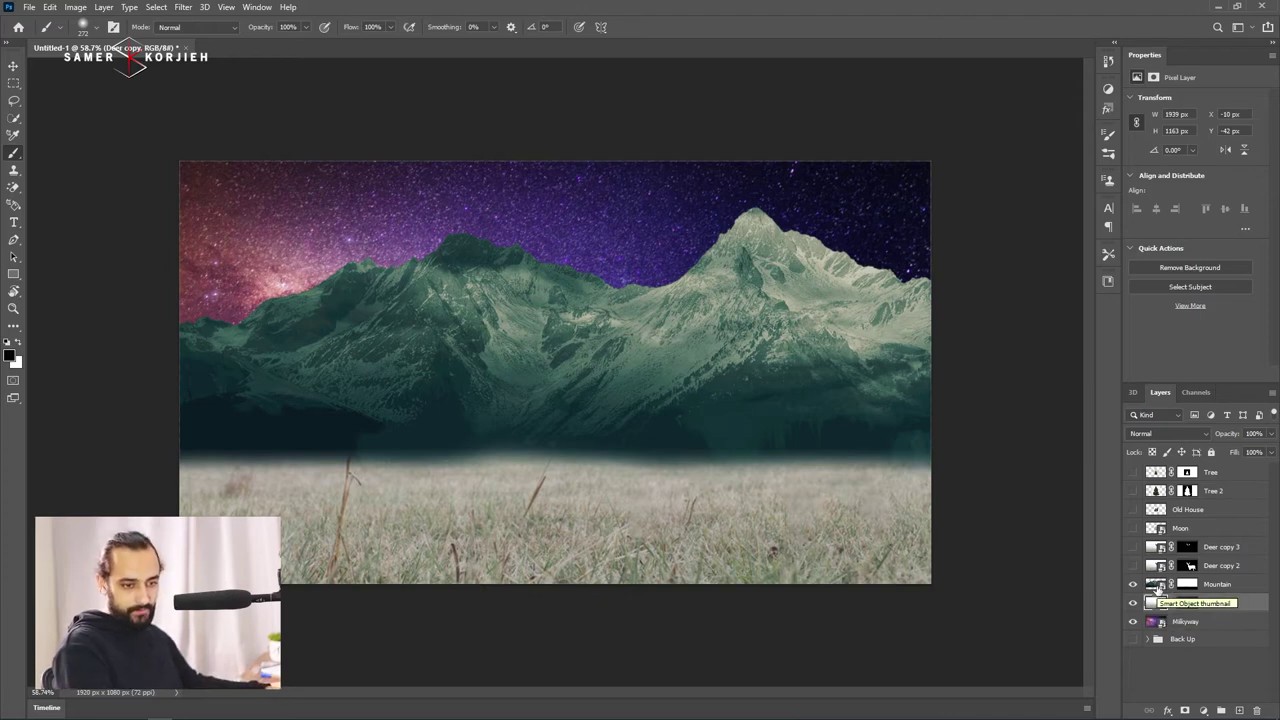
Show Old House and the deer, and stack the deer layers above the house.
left_click(1133, 510)
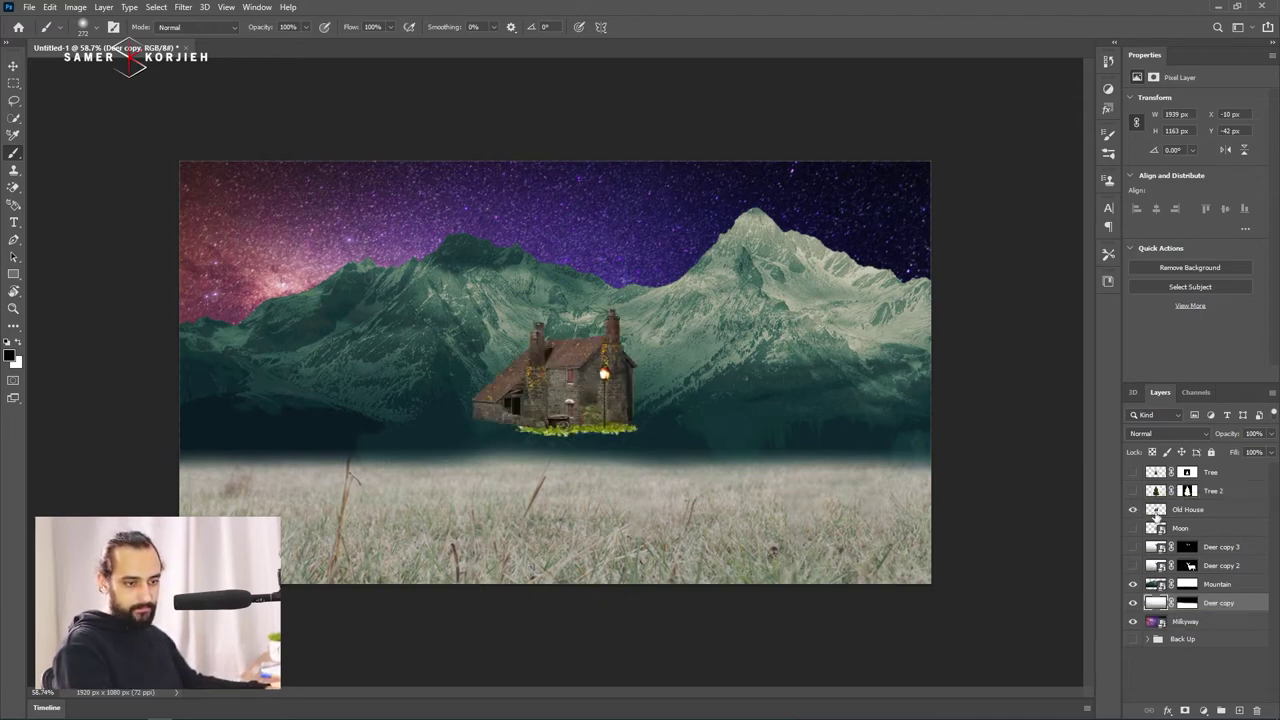
left_click(1156, 512)
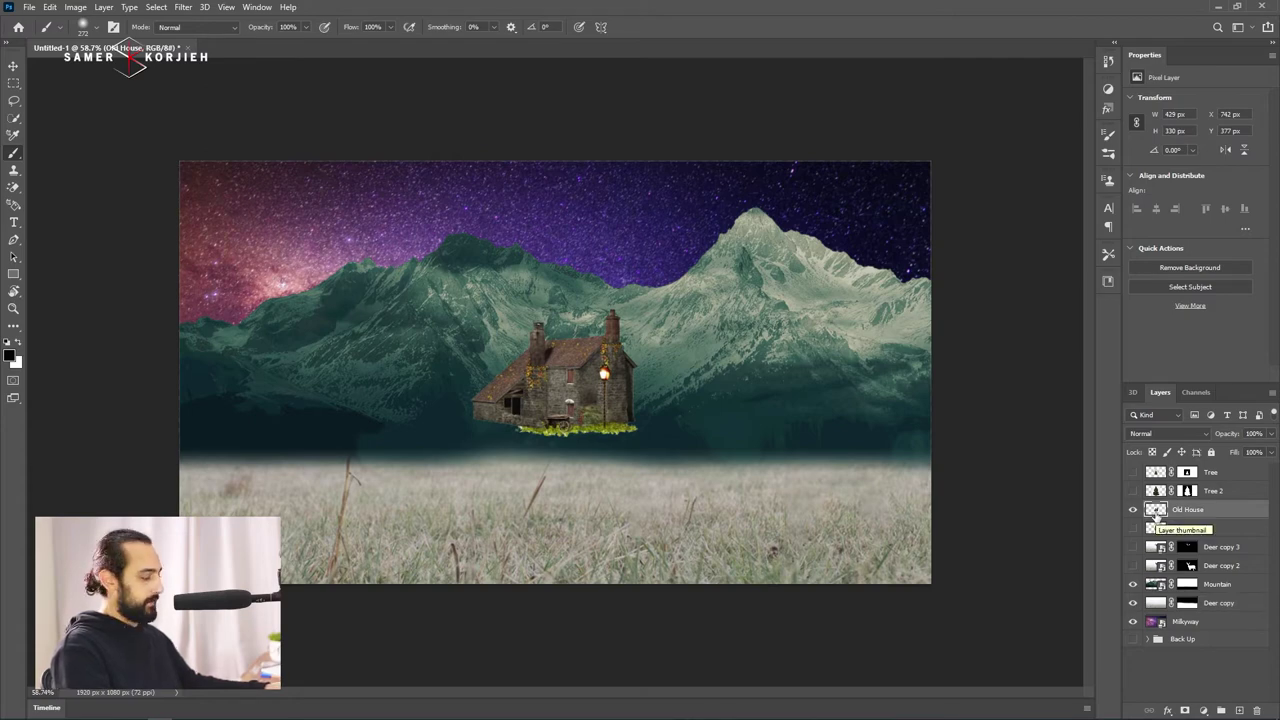
left_click(1133, 566)
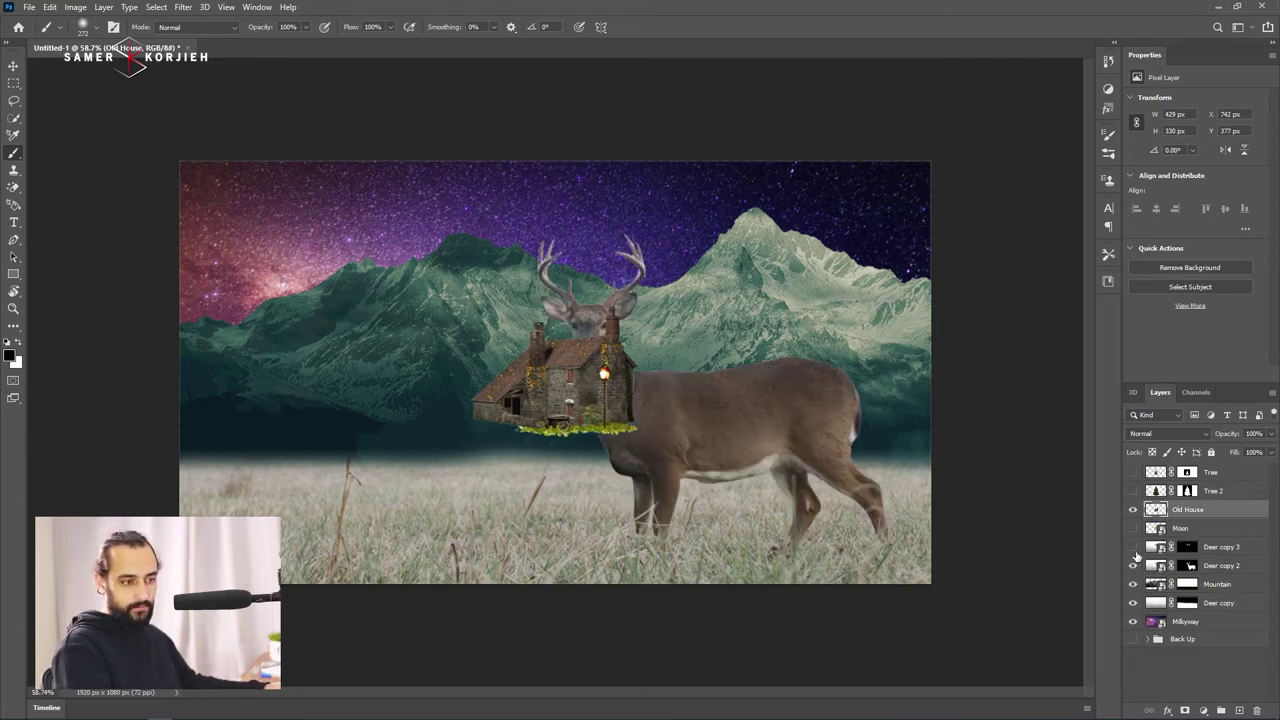
key("v")
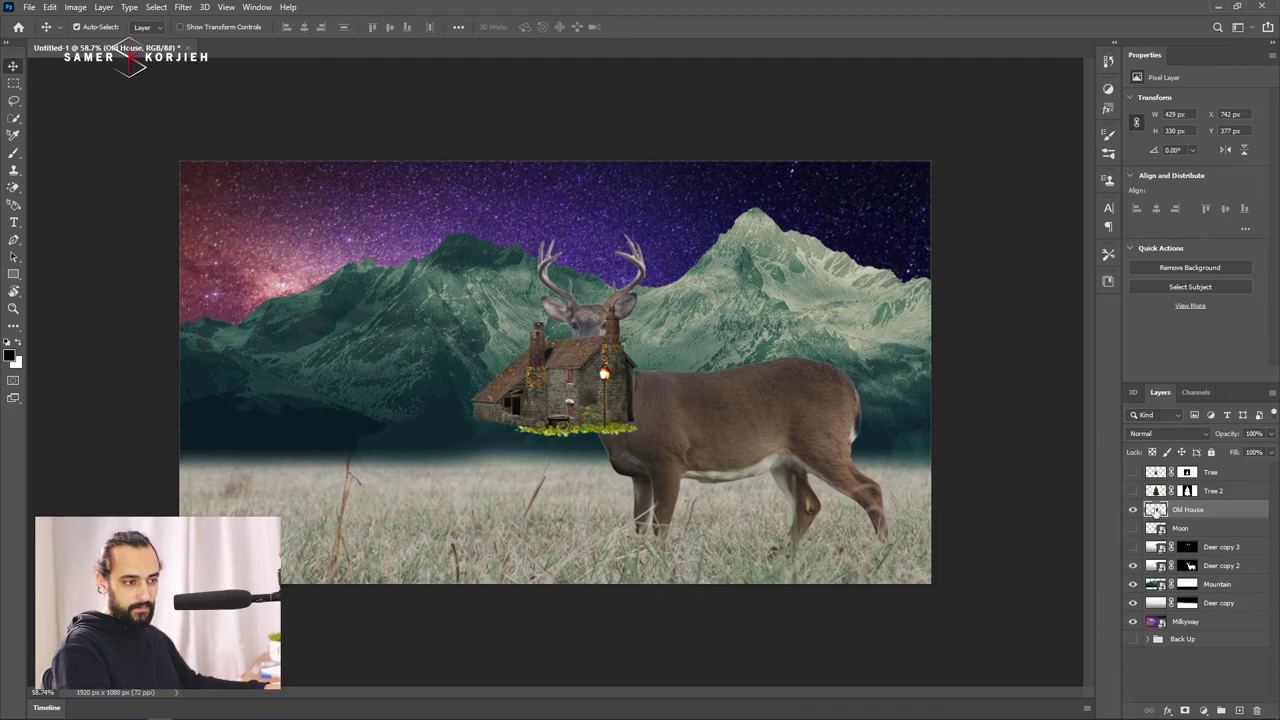
mouse_move(1156, 566)
left_mouse_down()
mouse_move(1157, 474)
mouse_move(1163, 486)
left_mouse_up()
left_click(1156, 547)
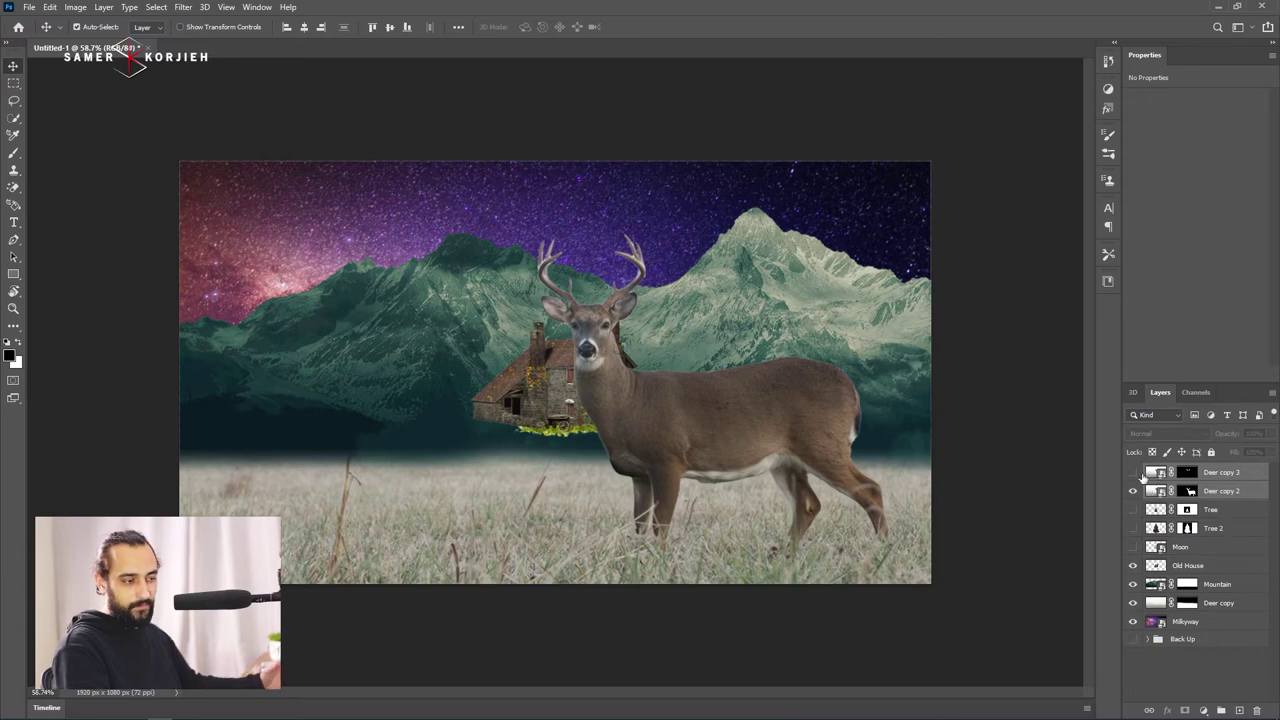
Move the house onto the field's left side at X 240, Y 540 px.
left_click(1160, 568)
left_click_drag(511, 405, 292, 469)
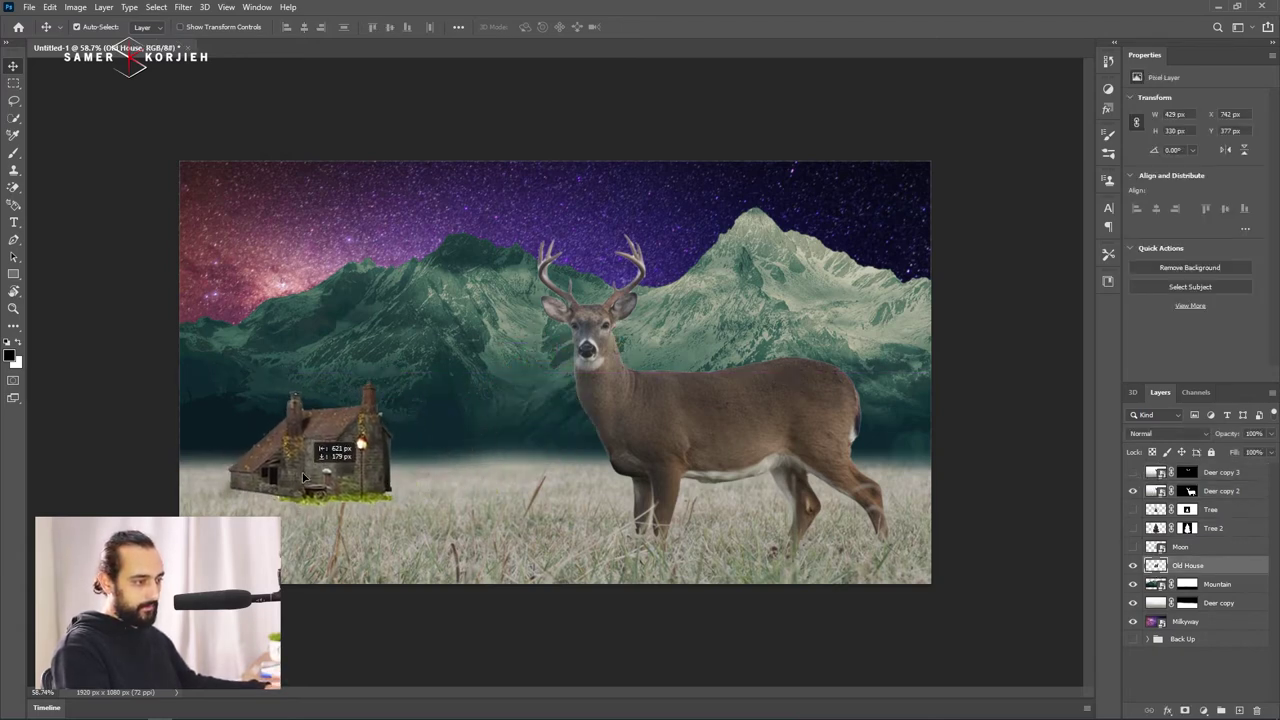
left_click_drag(292, 469, 345, 478)
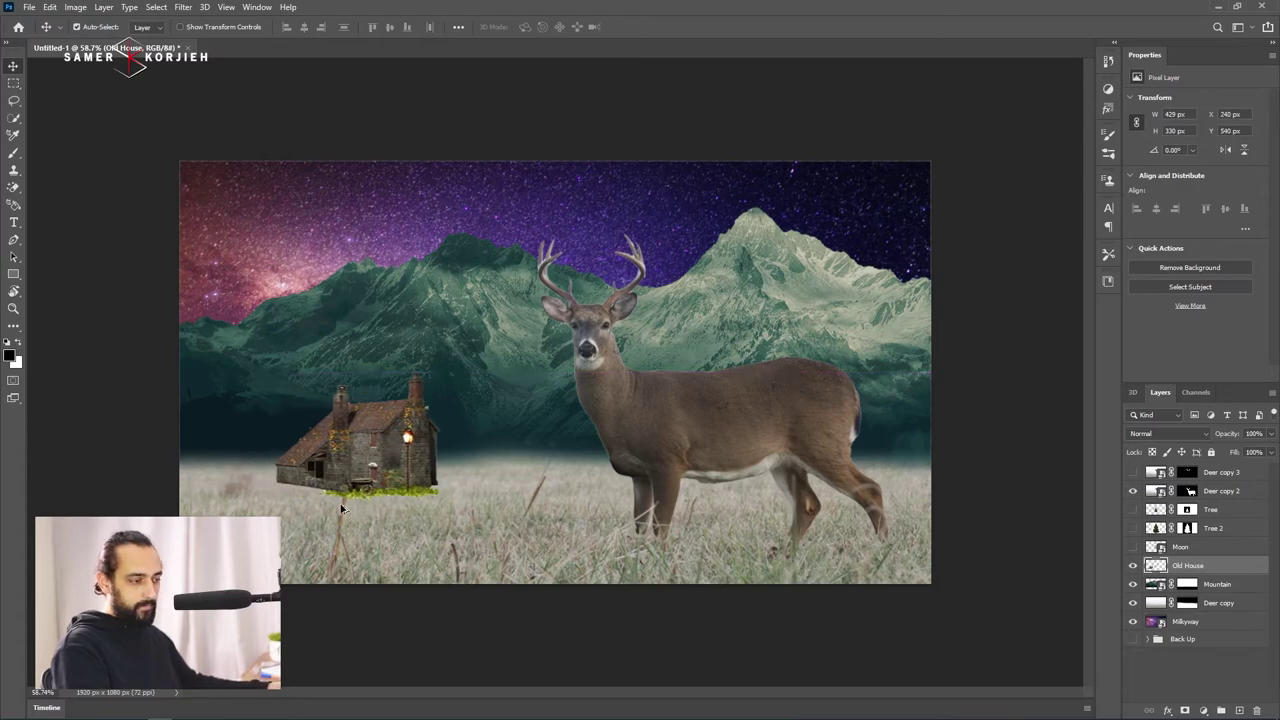
scroll(345, 478, "up", 3)
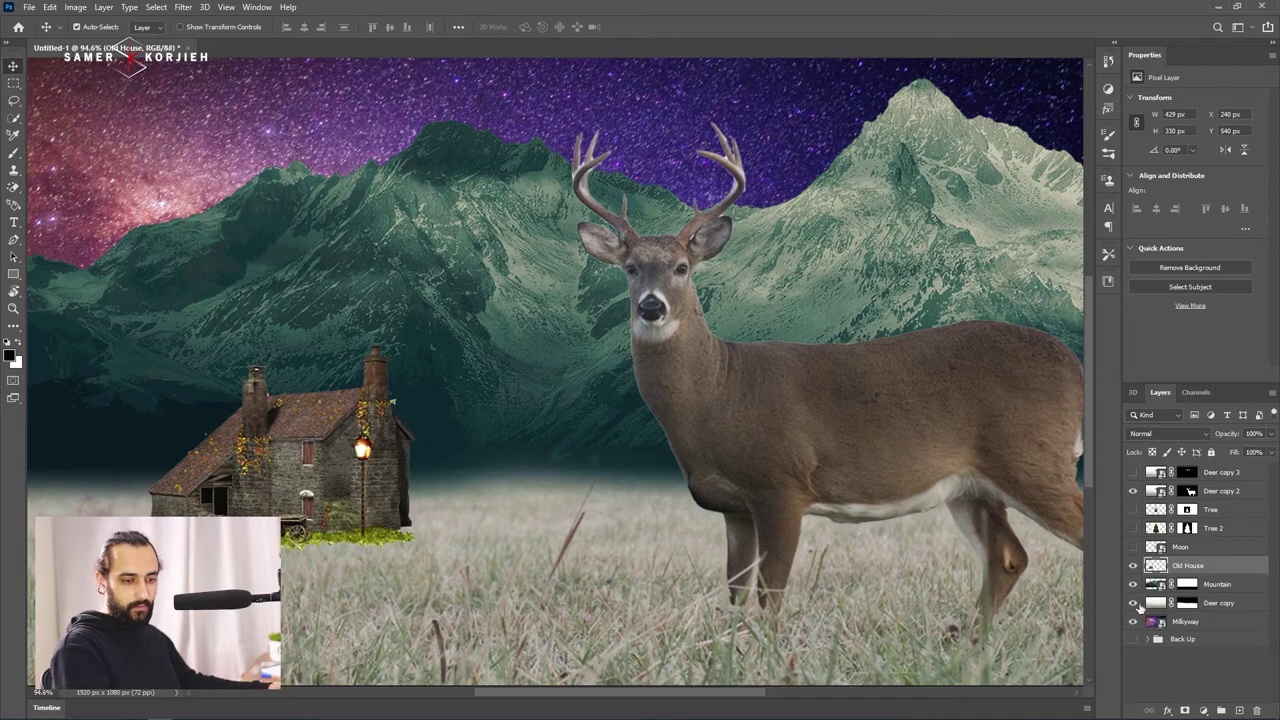
Hide Old House, compare the field with Mountain toggled, and select Deer copy.
left_click(1133, 566)
left_click(1158, 605)
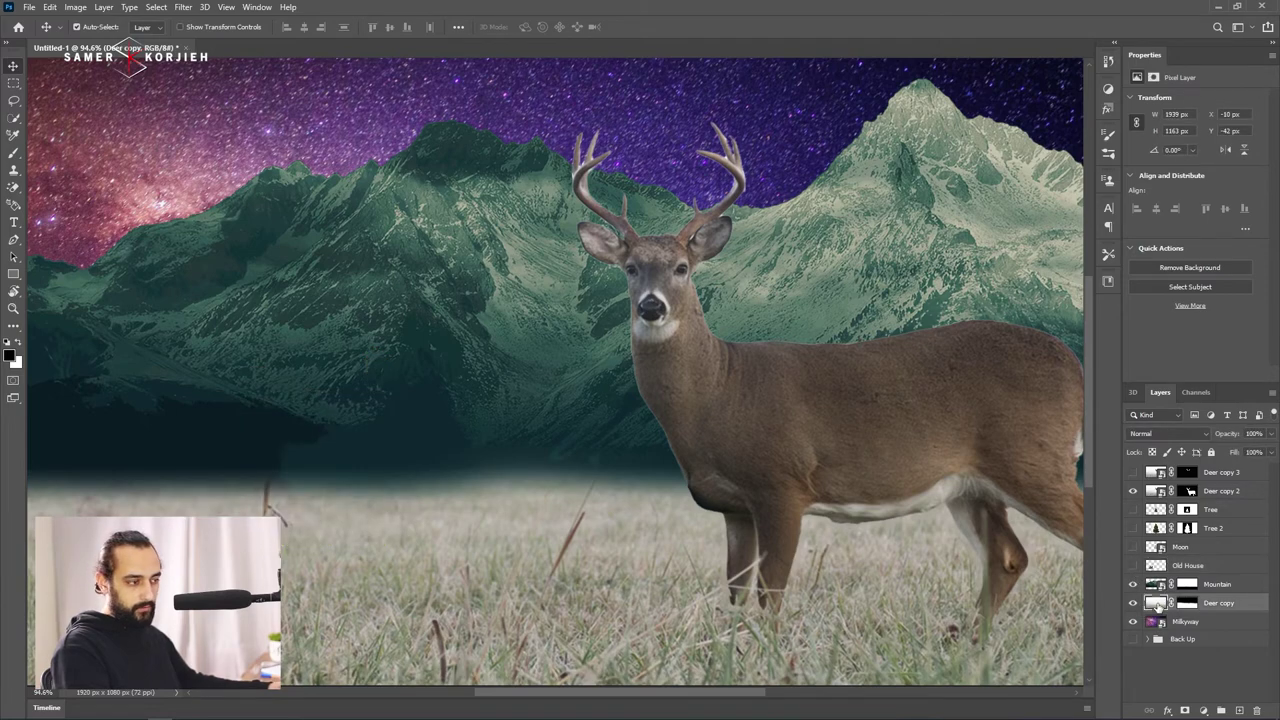
left_click(1133, 585)
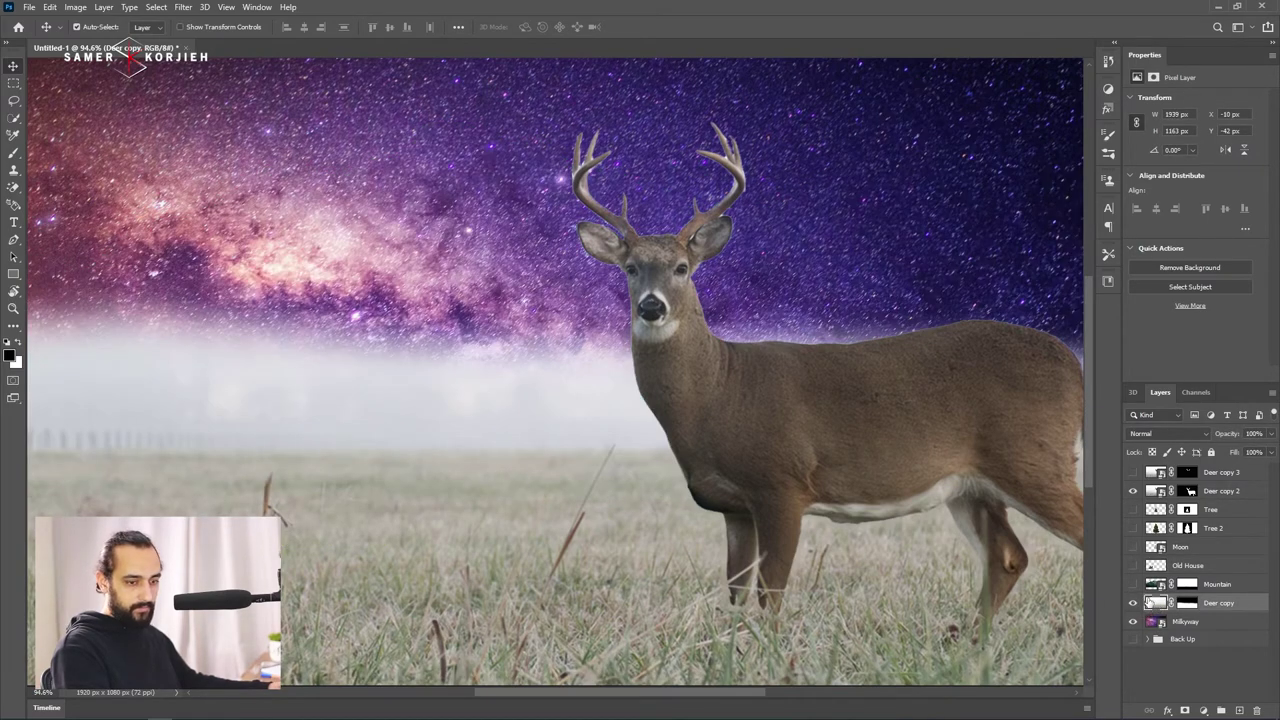
left_click(1134, 585)
left_click(1153, 588)
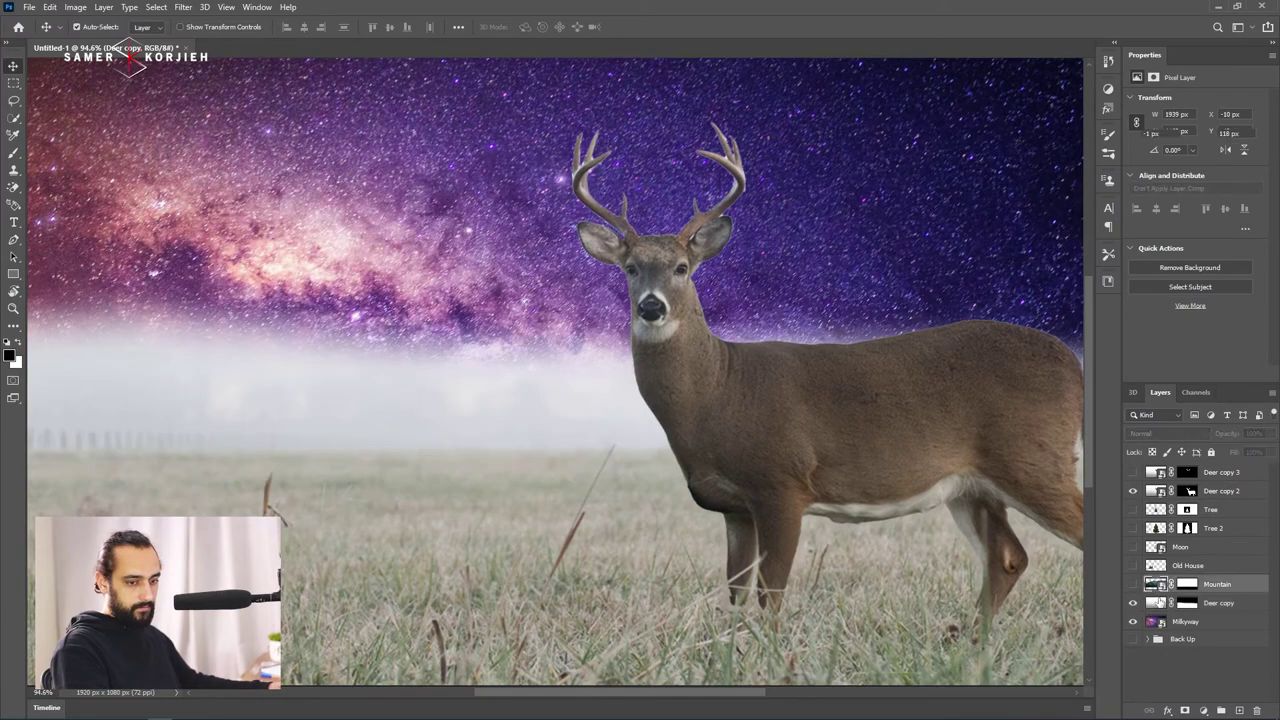
left_click(1157, 605)
scroll(194, 491, "up", 3)
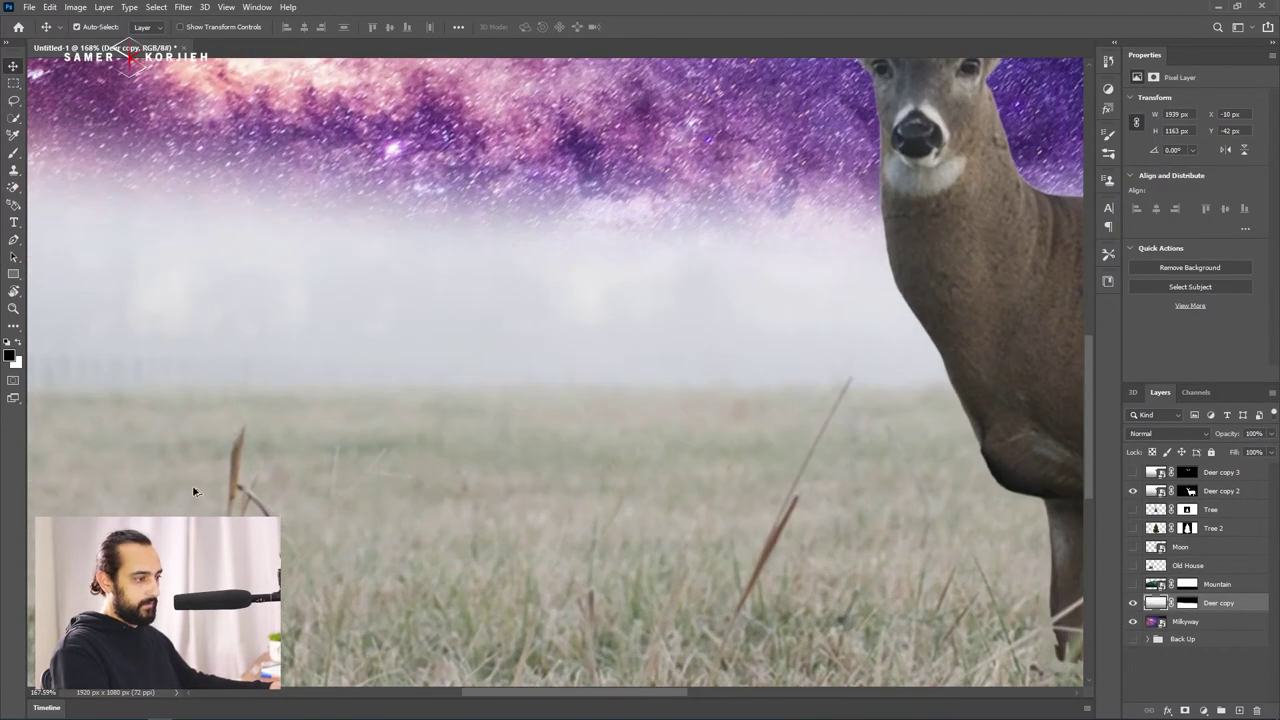
scroll(194, 340, "up", 2)
Quick-select the tall grass stalk, trimming its tip with a smaller brush.
key("w")
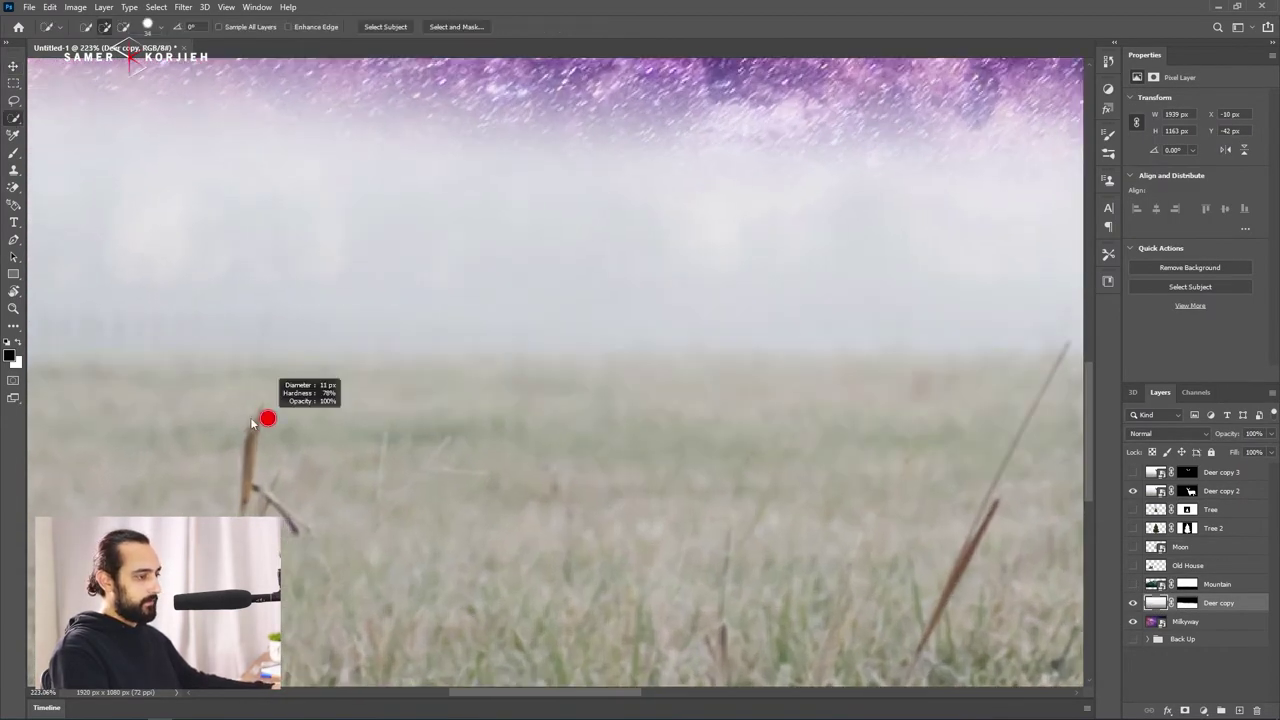
left_click(250, 449)
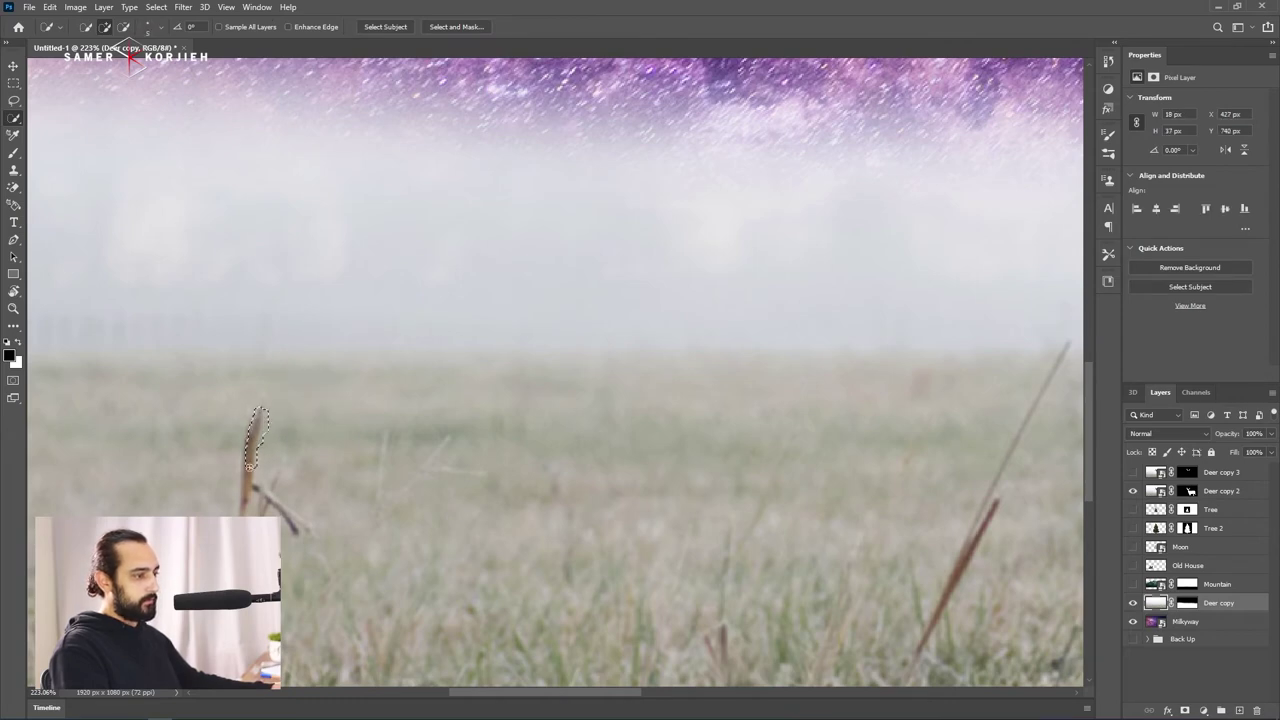
left_click_drag(252, 493, 246, 512)
scroll(242, 451, "up", 2)
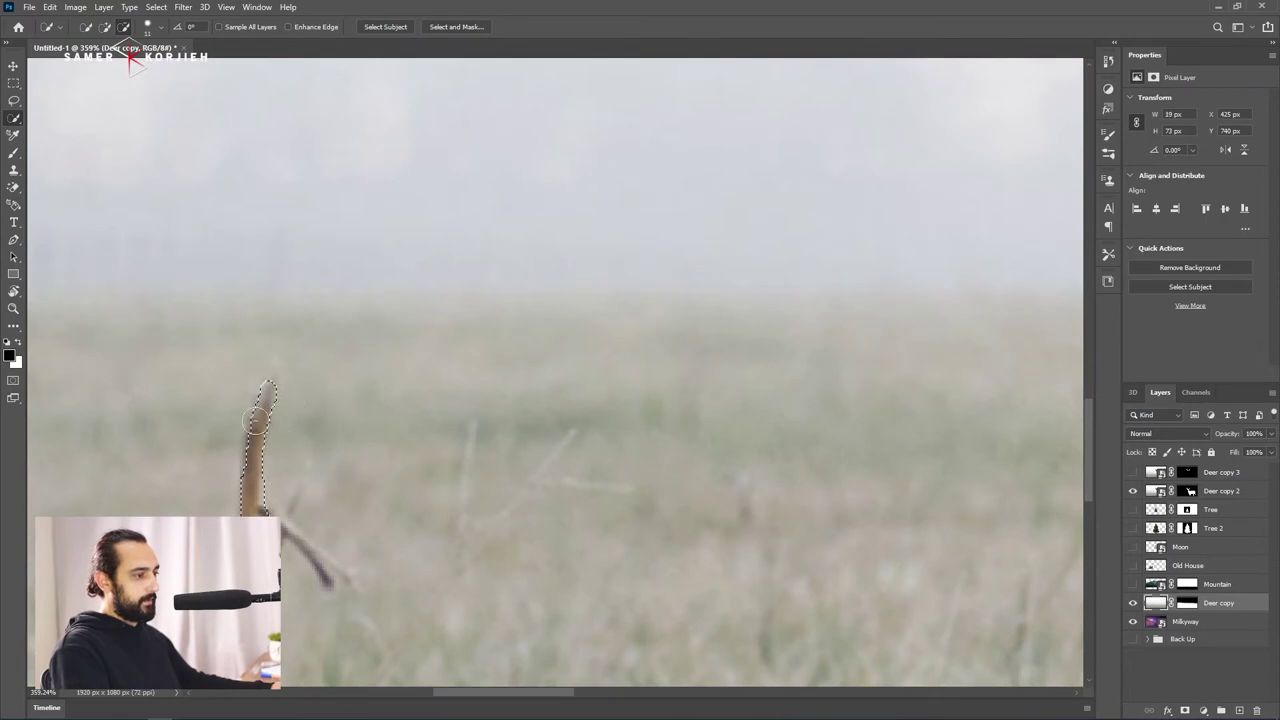
key("bracketleft")
key("bracketleft")
key("bracketleft")
left_click(252, 420, "alt")
left_click_drag(252, 420, 251, 430)
left_click(256, 430, "alt")
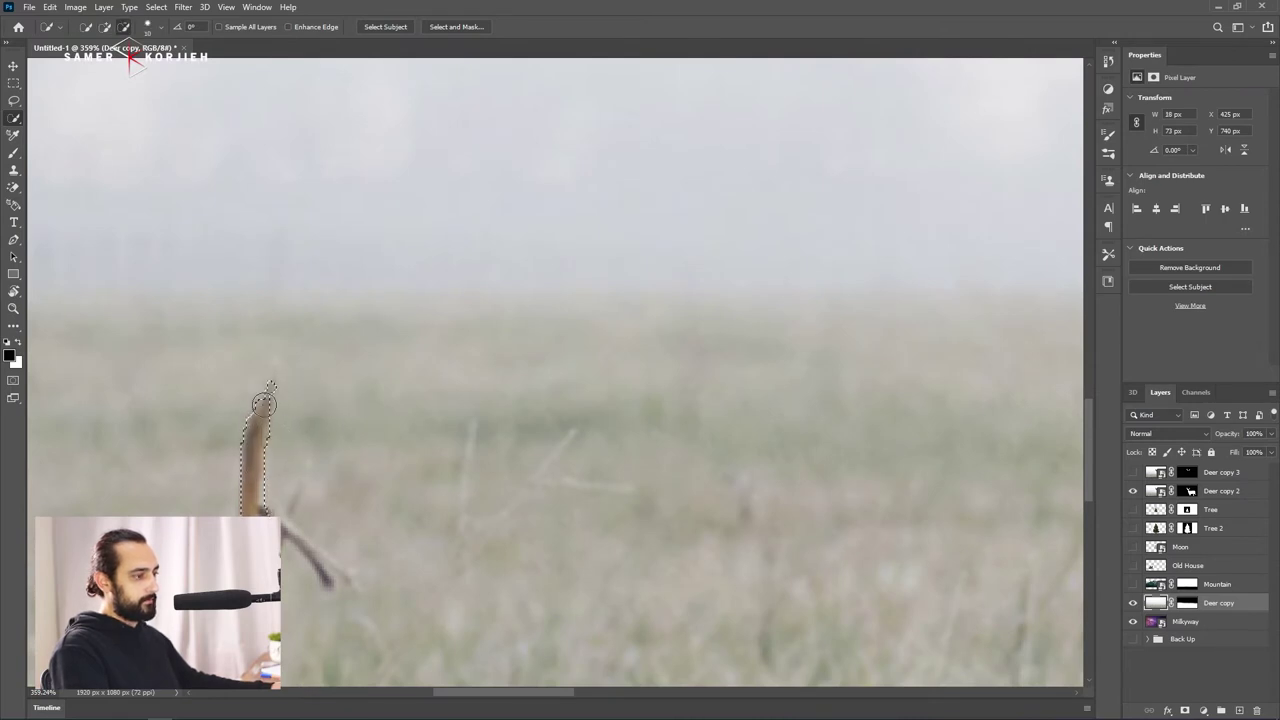
scroll(254, 520, "down", 2)
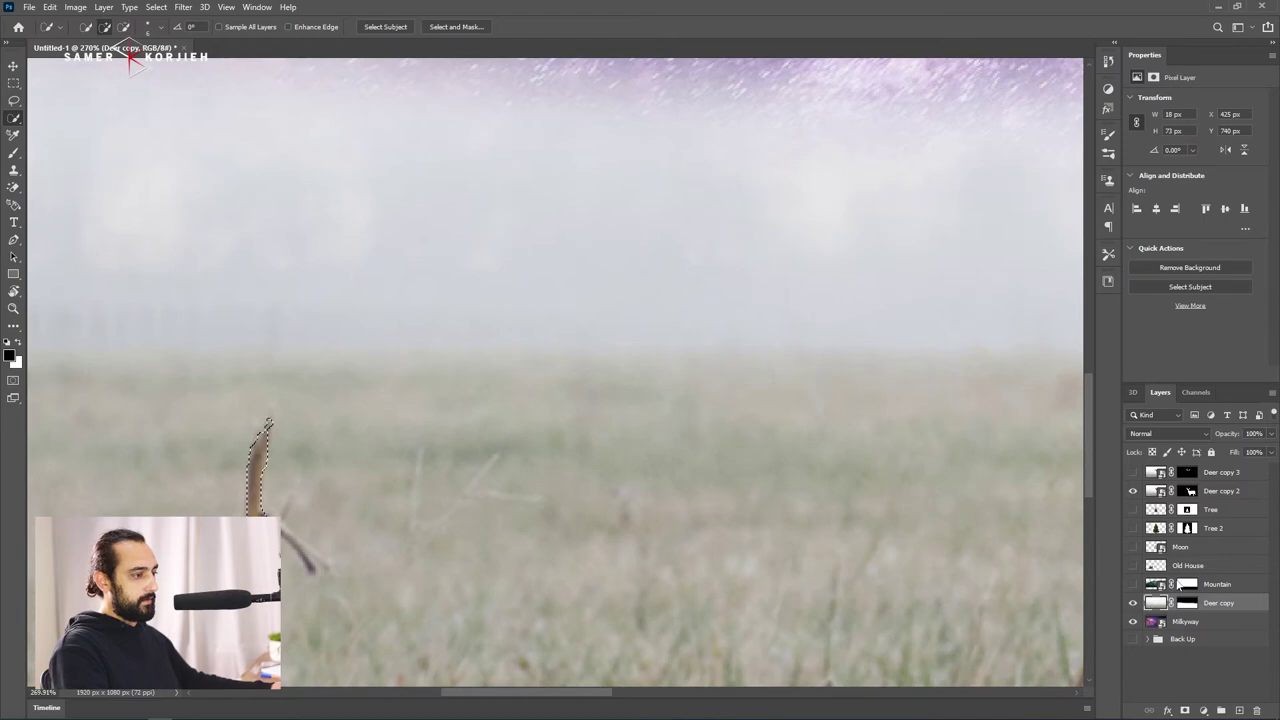
Show the Old House layer over the field and make it the active layer.
left_click(1133, 565)
left_click(1133, 565)
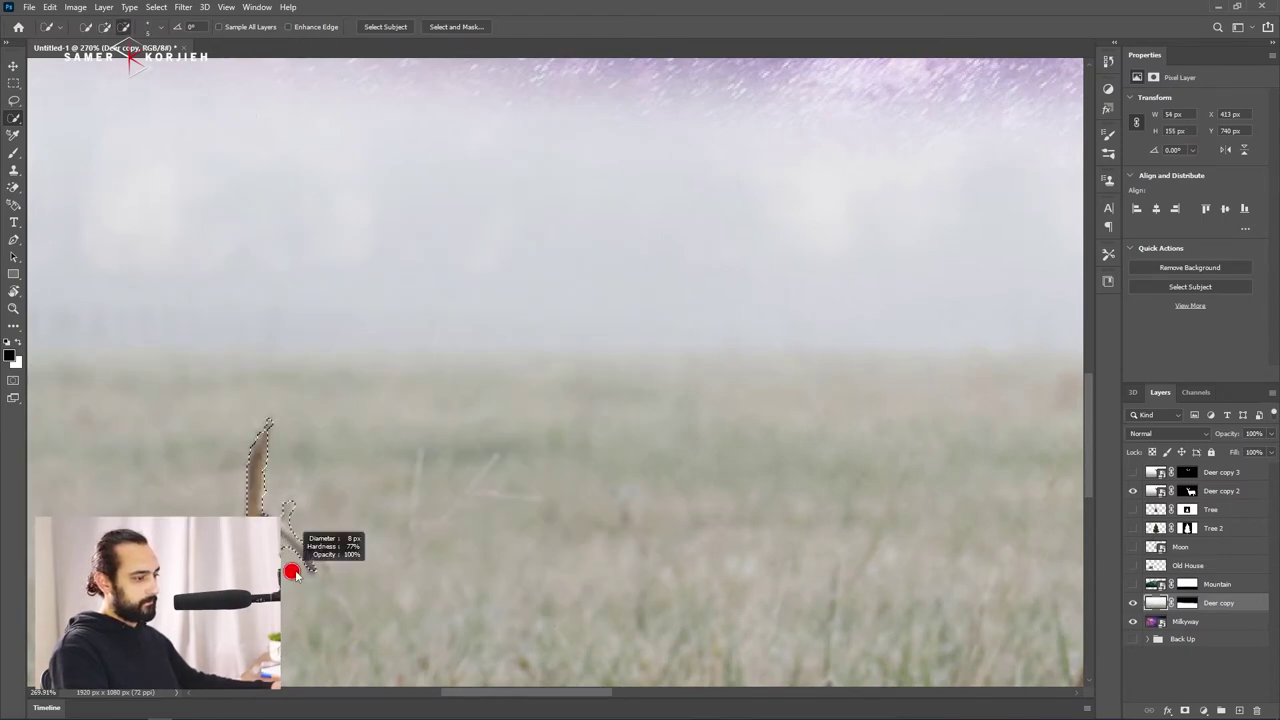
scroll(310, 560, "down", 1)
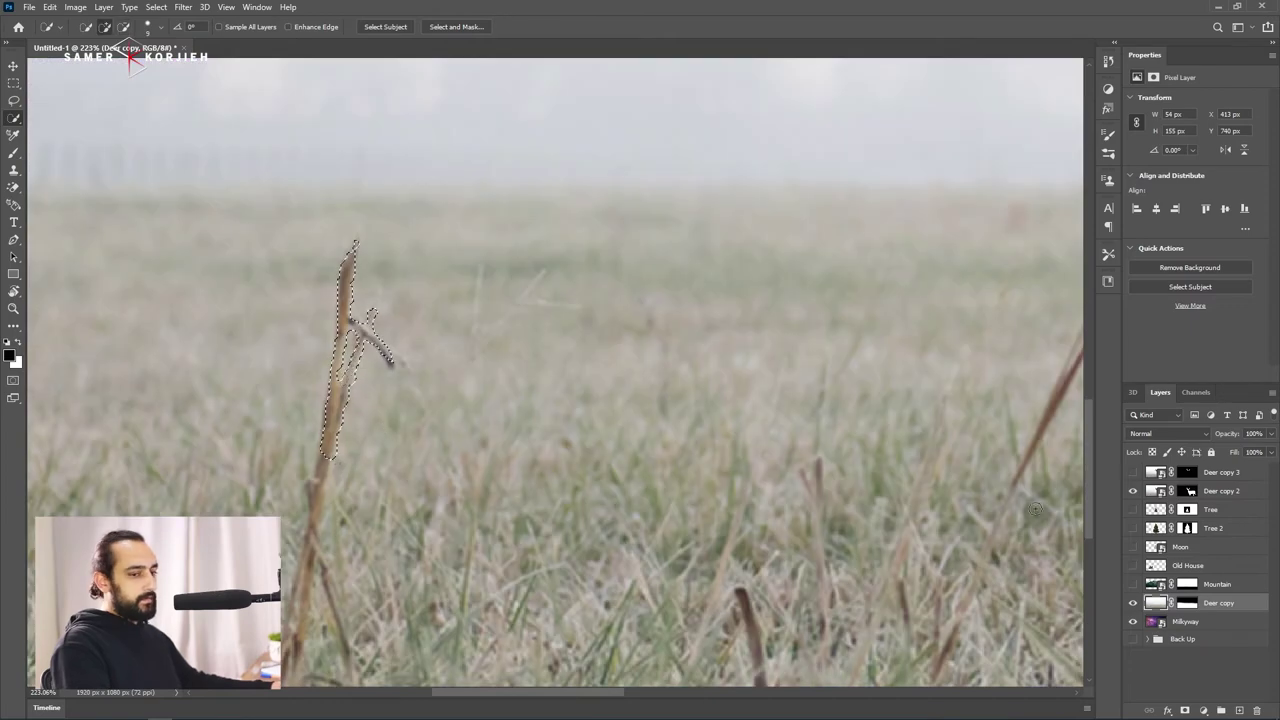
left_click(1133, 565)
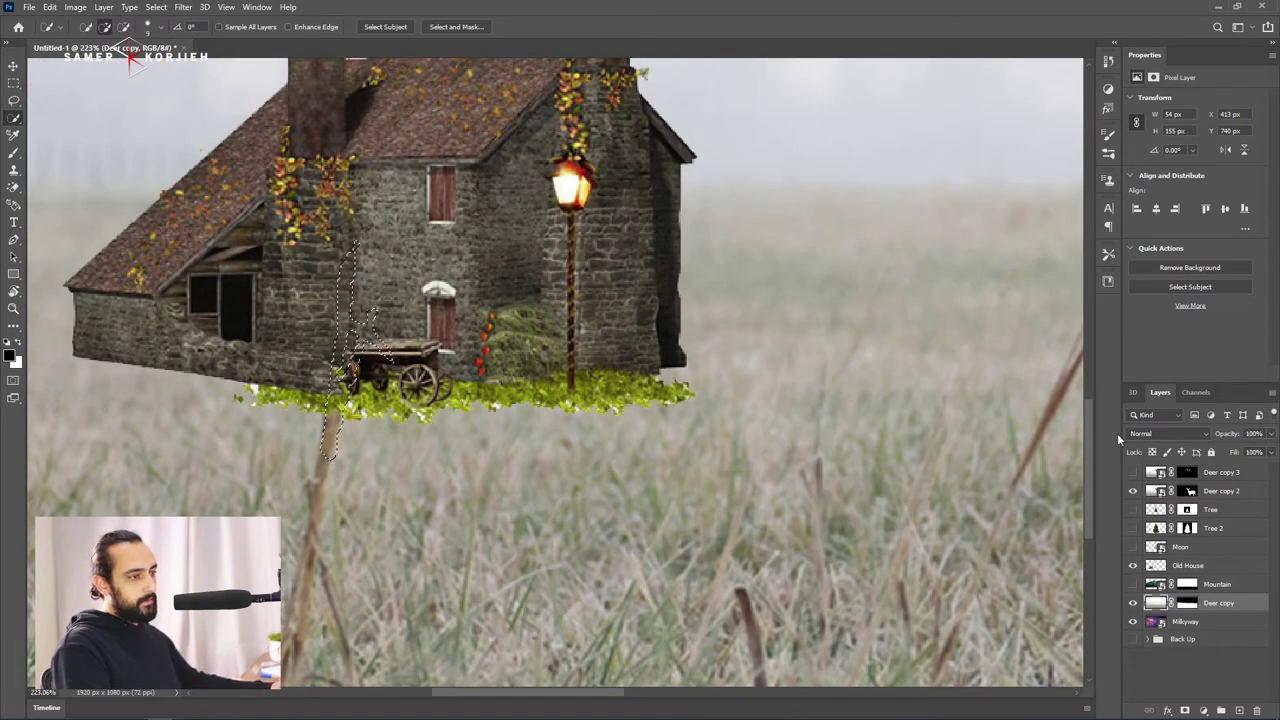
left_click(1158, 566)
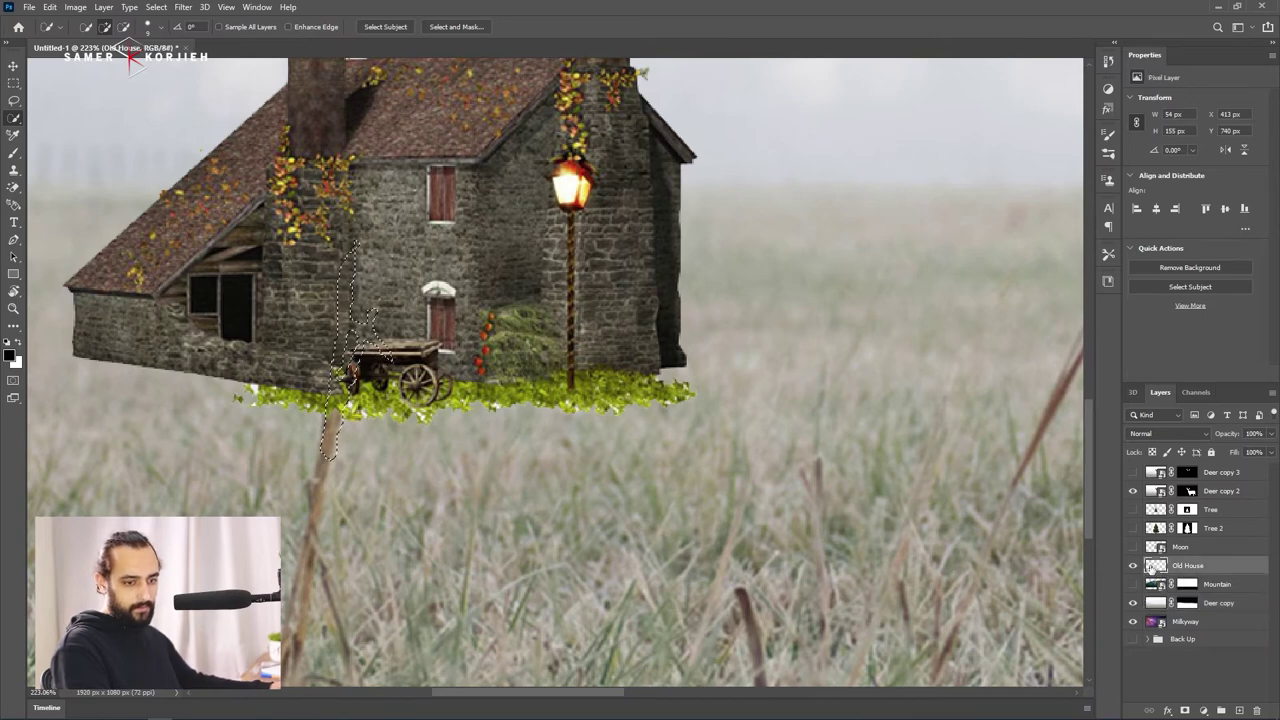
Add a stalk-revealing mask to Old House and refine it with feather and +5% Shift Edge.
left_click(1186, 710)
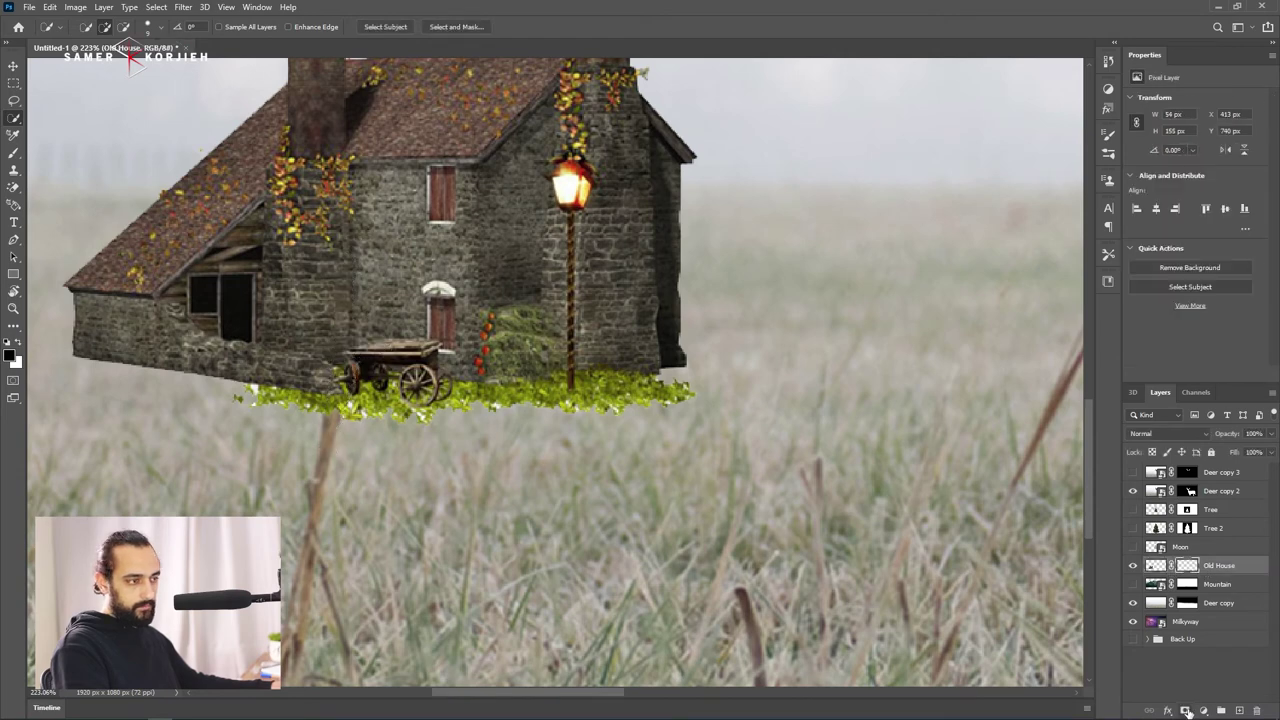
double_click(1187, 566)
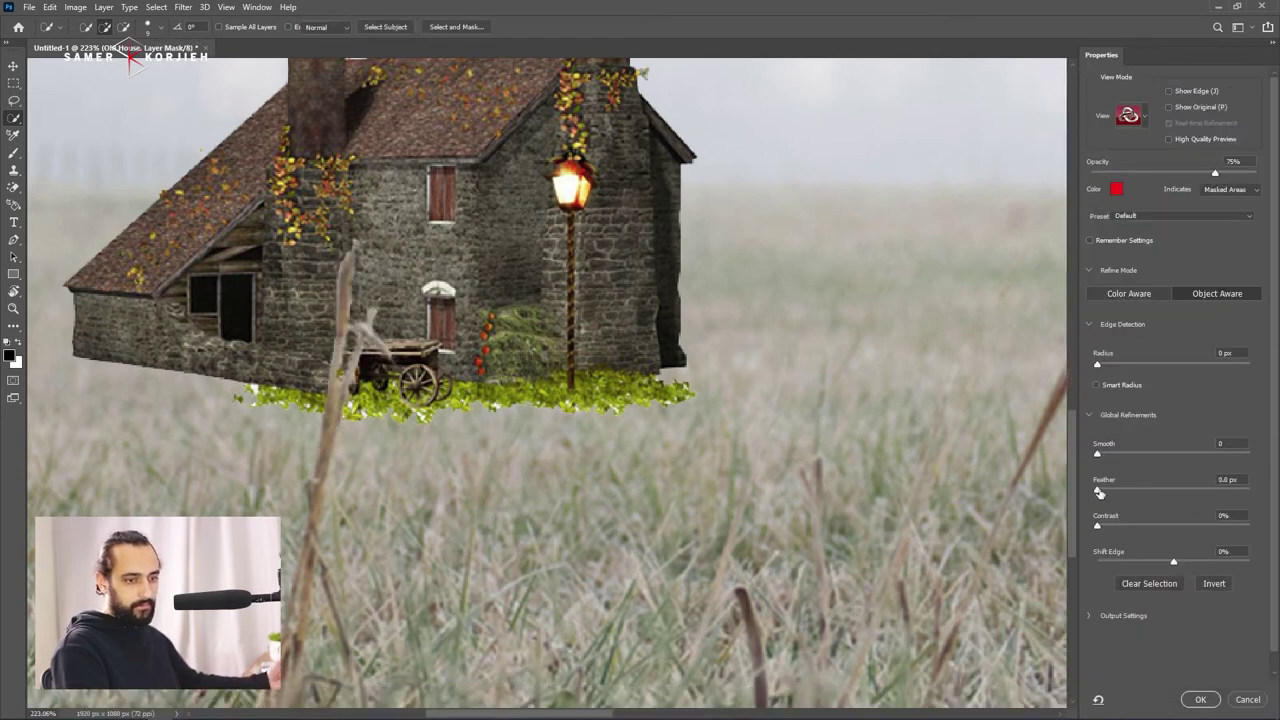
left_click_drag(1099, 492, 1108, 492)
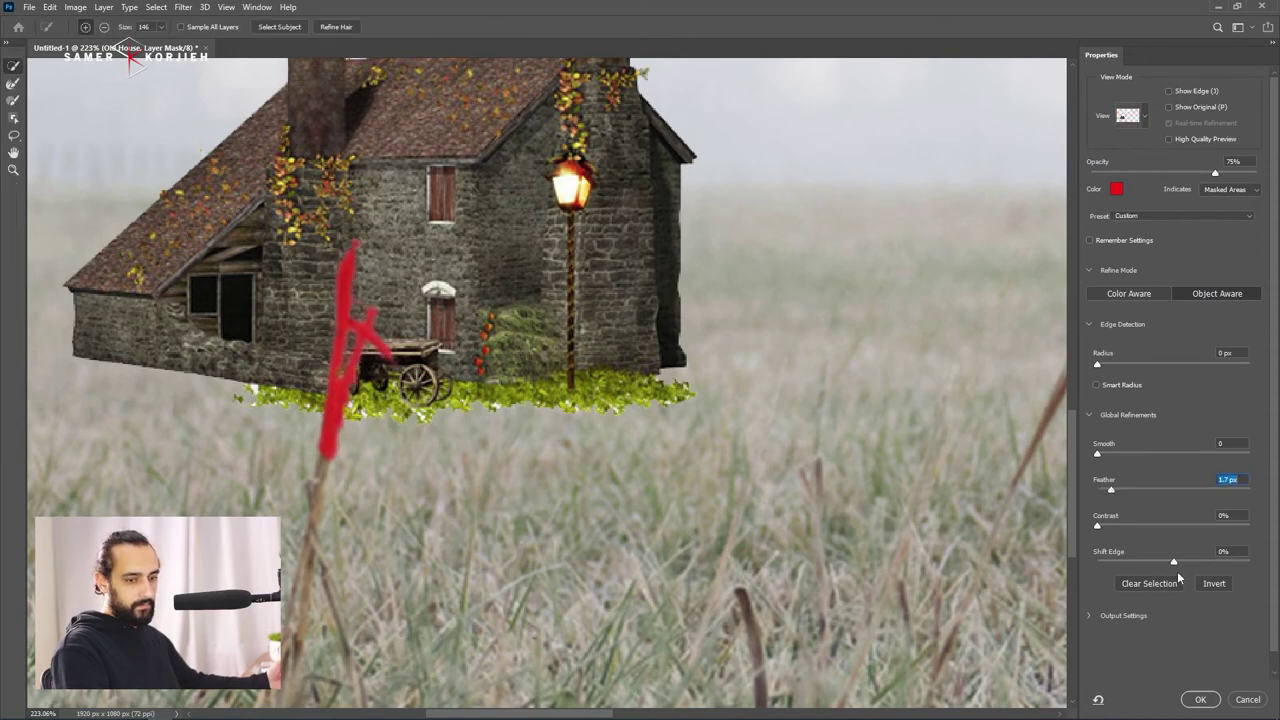
left_click_drag(1175, 563, 1191, 566)
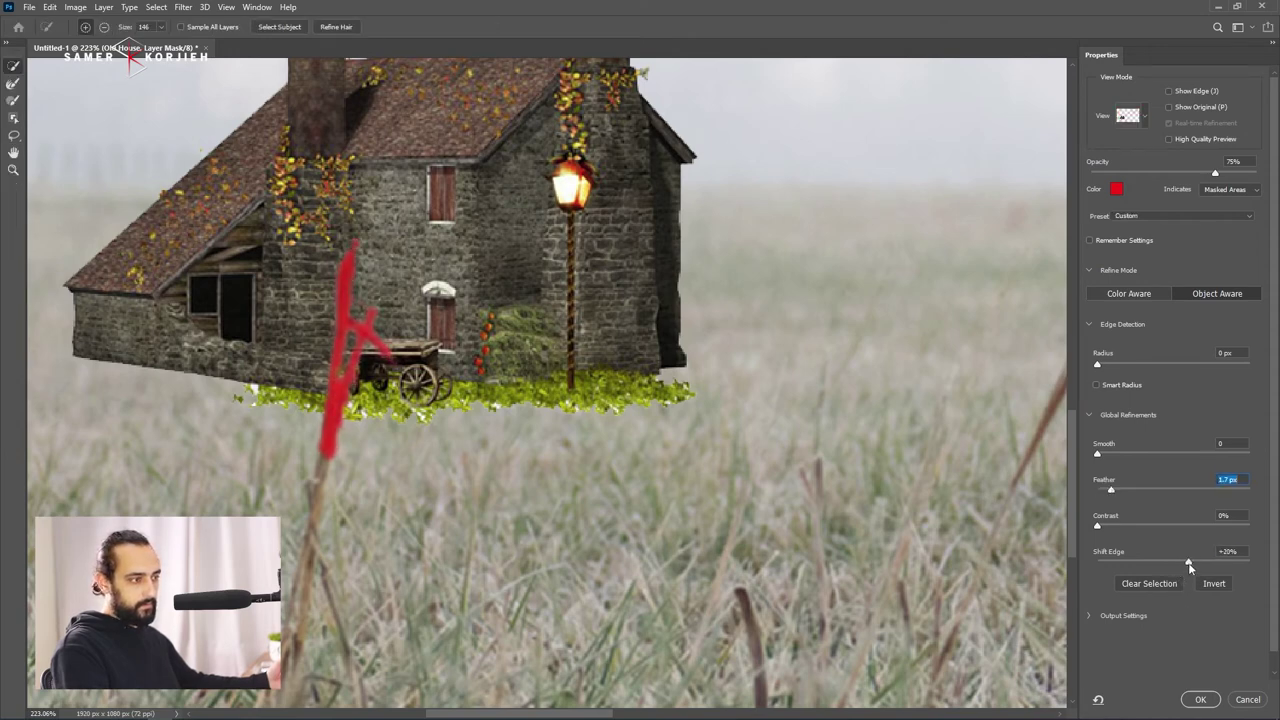
left_click(1189, 566)
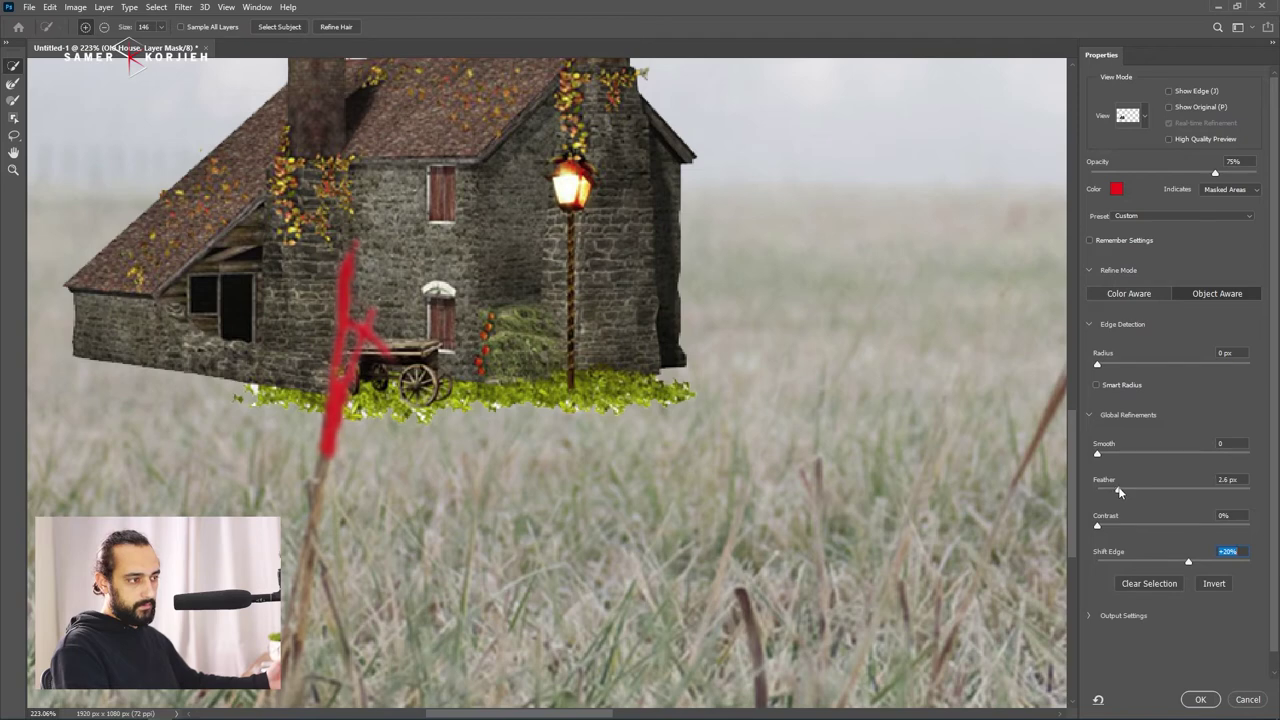
left_click(1200, 699)
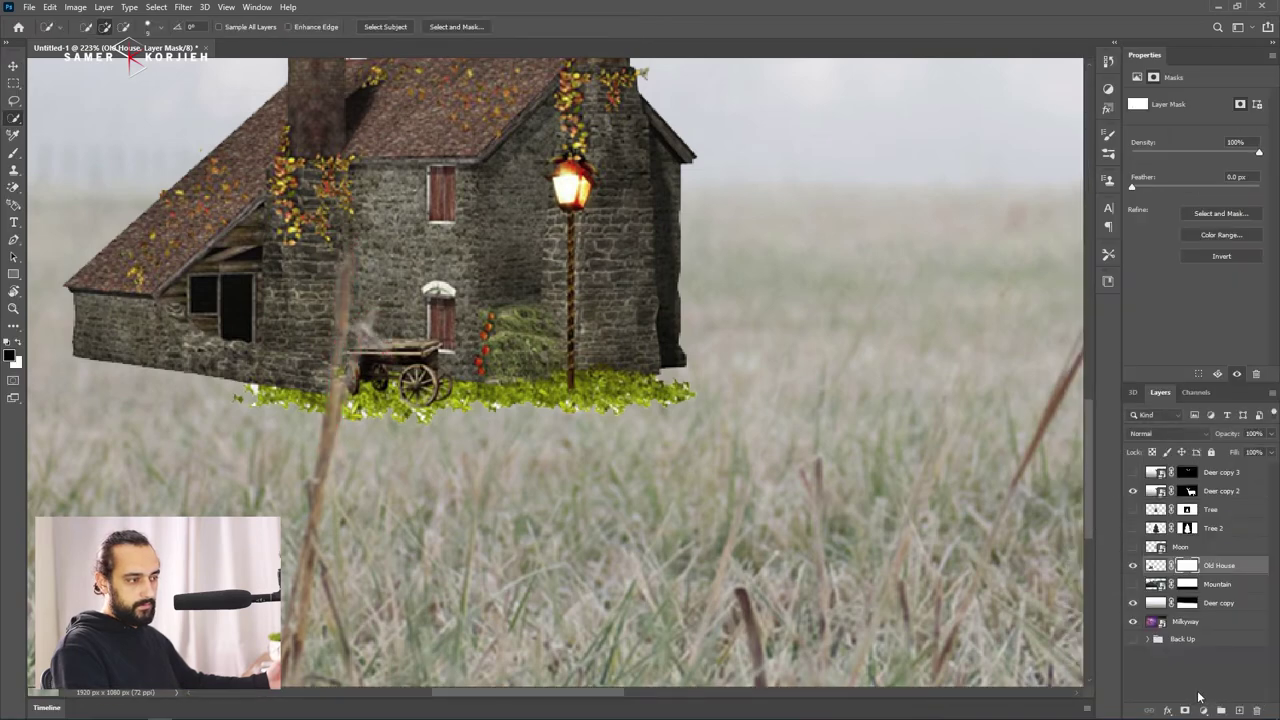
Re-refine the Old House mask with a 0.8 px feather and apply it.
double_click(1187, 566)
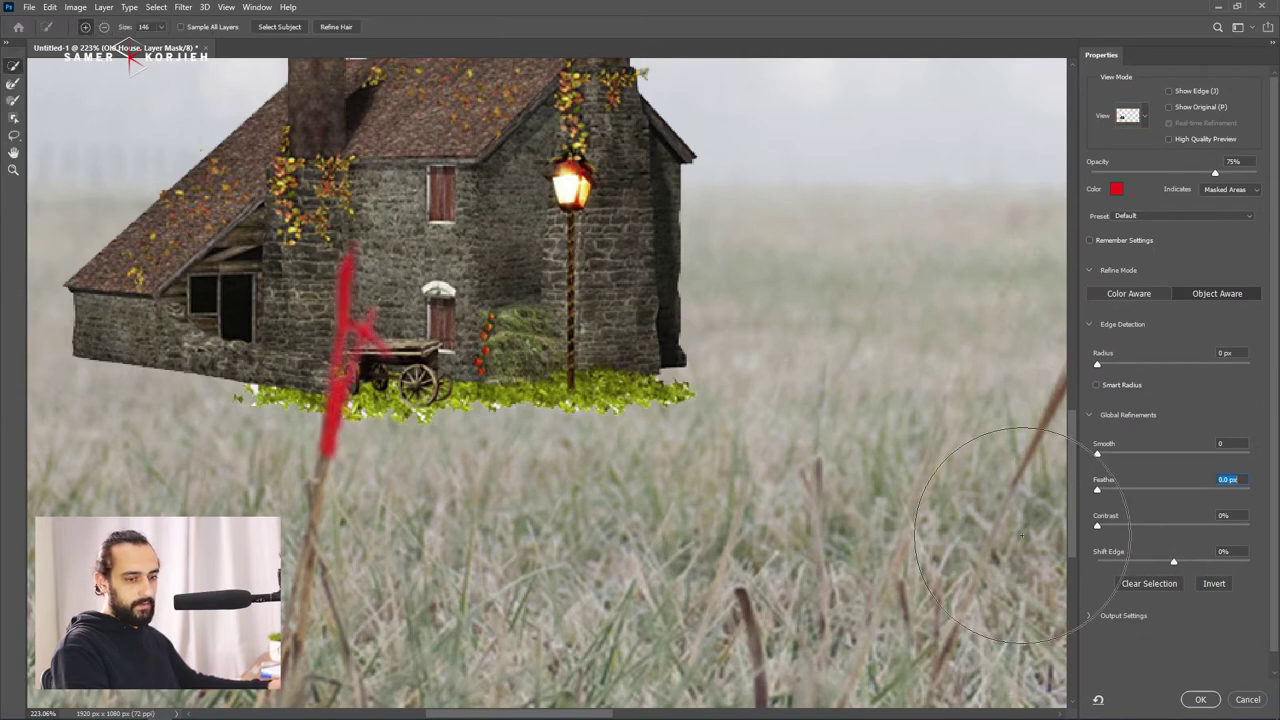
left_click(1247, 699)
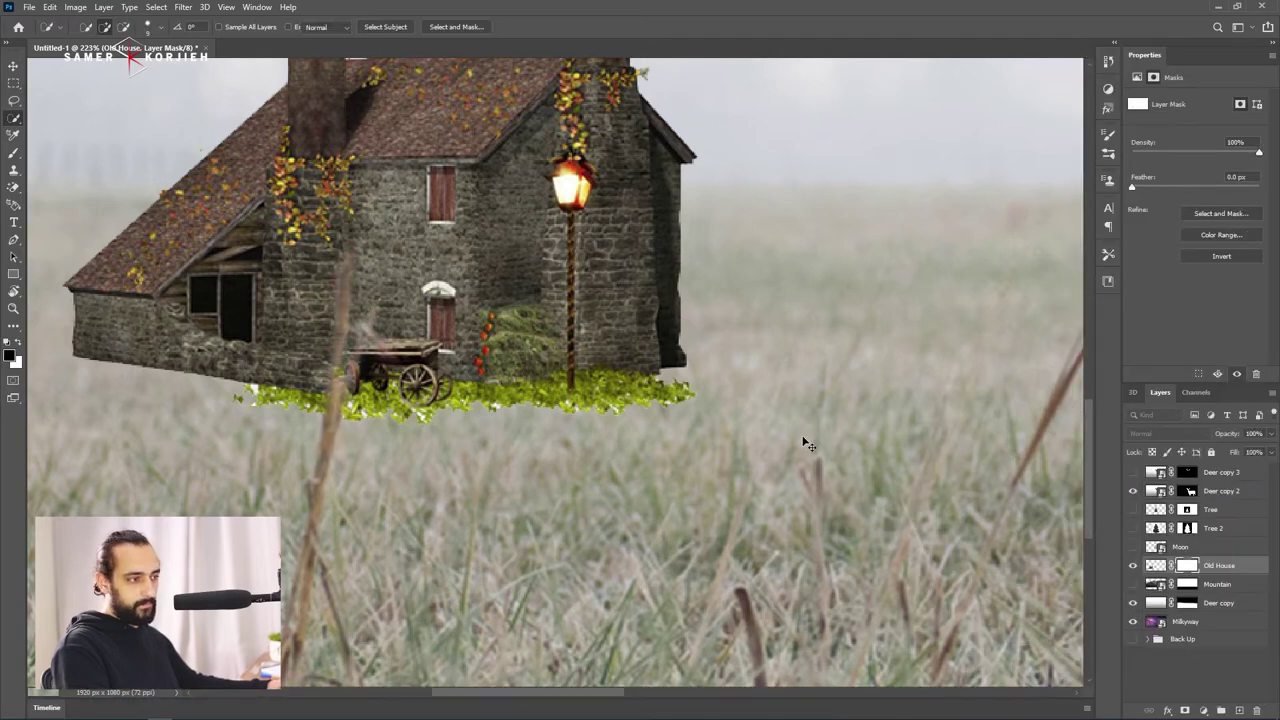
double_click(1187, 573)
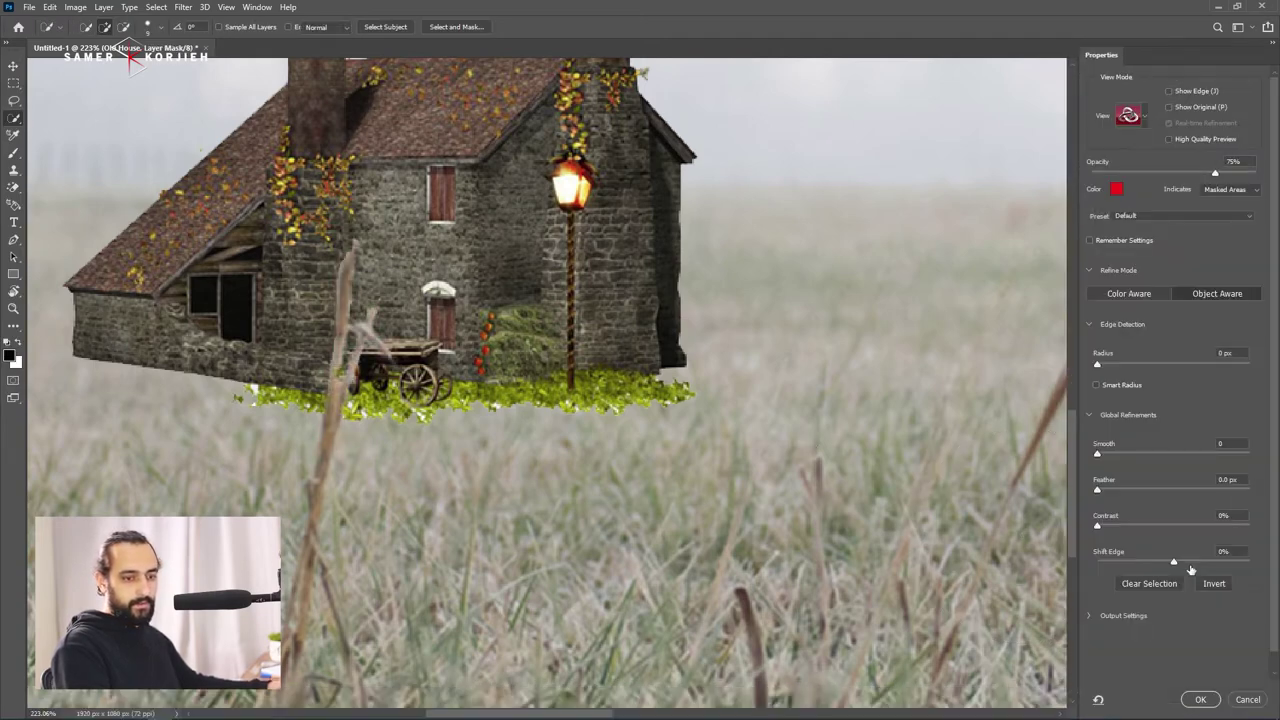
left_click_drag(1098, 491, 1103, 491)
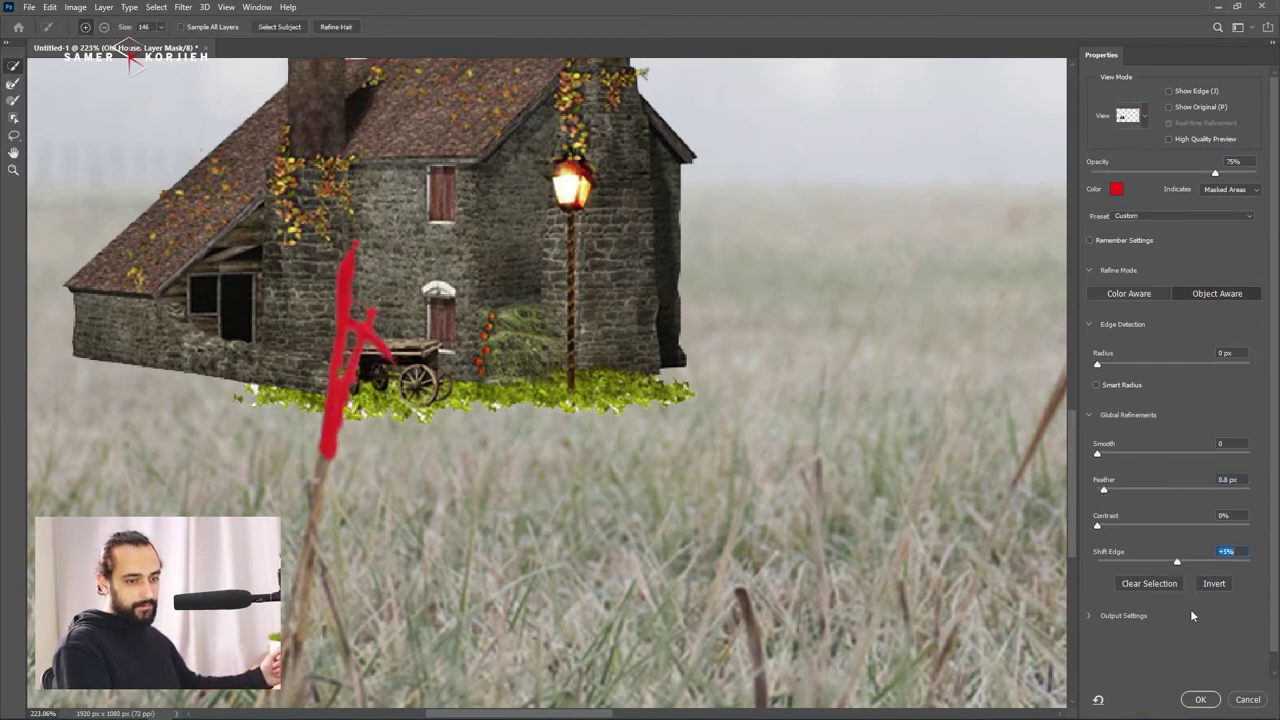
left_click(1203, 699)
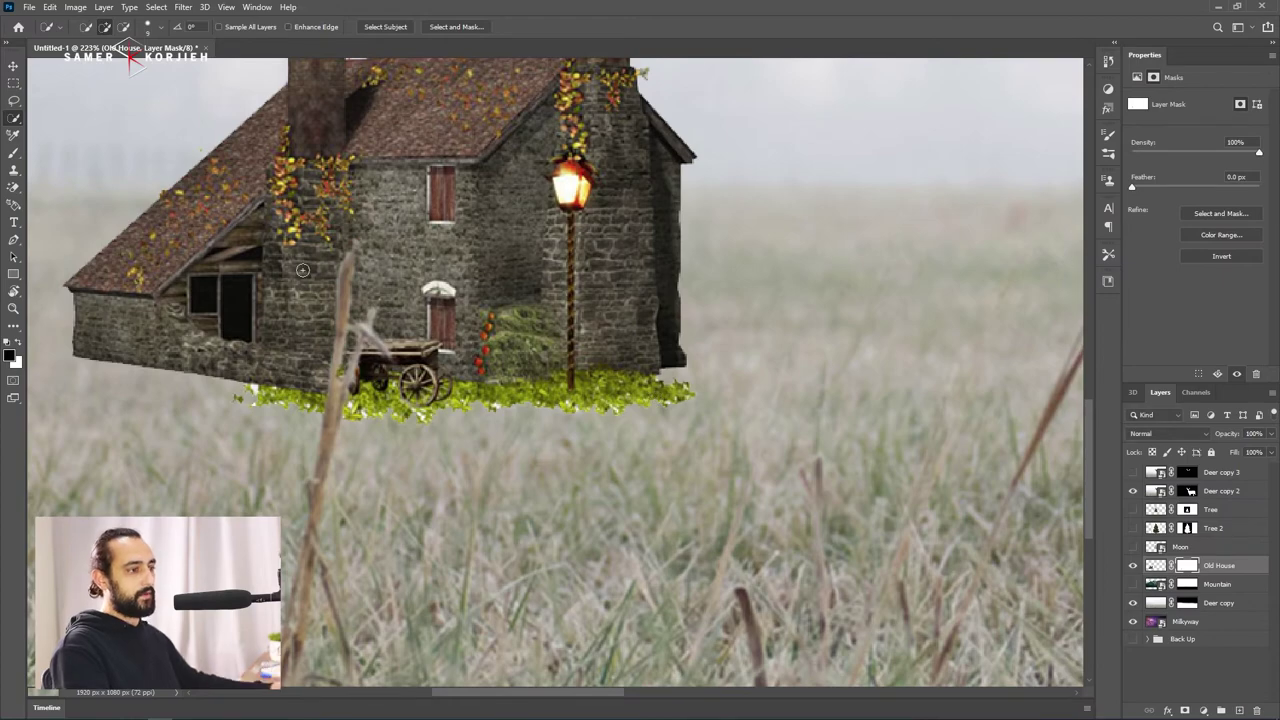
Zoom out, show the Mountain and Moon layers, and move Moon beneath the mountains.
scroll(388, 299, "down", 1)
scroll(400, 303, "down", 4)
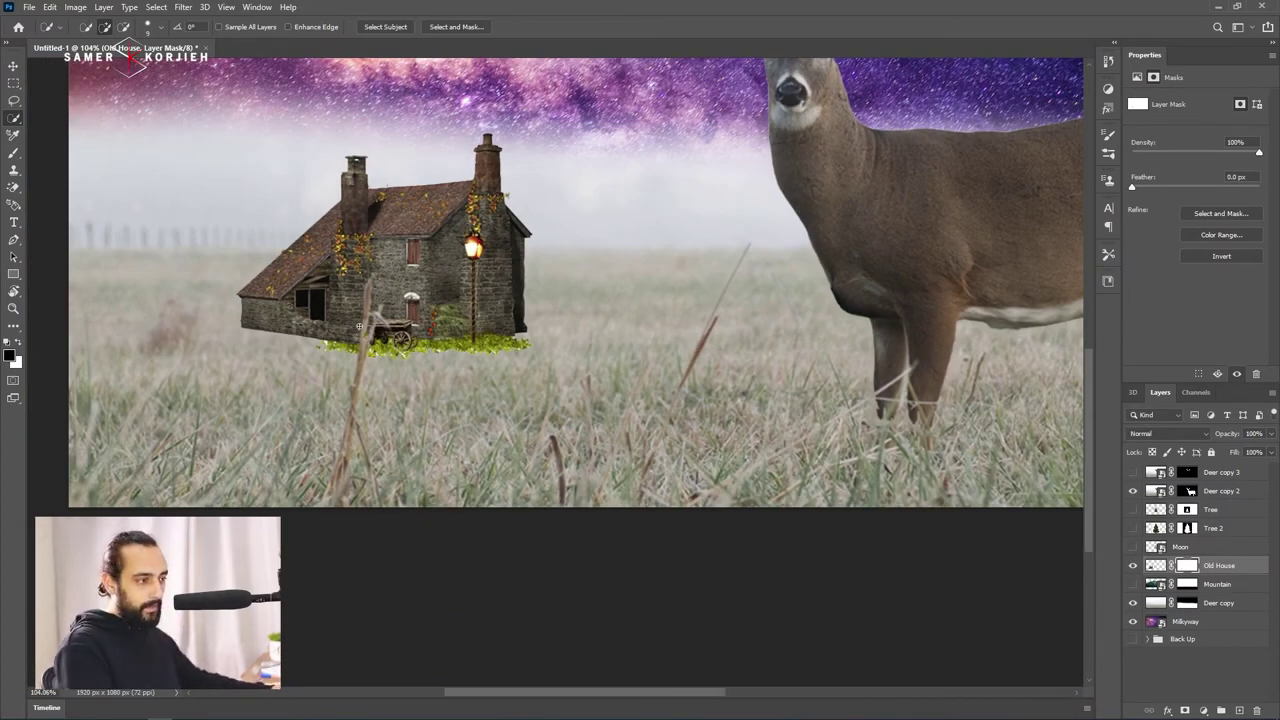
scroll(359, 330, "up", 4)
scroll(359, 320, "down", 2)
left_click_drag(468, 304, 463, 421)
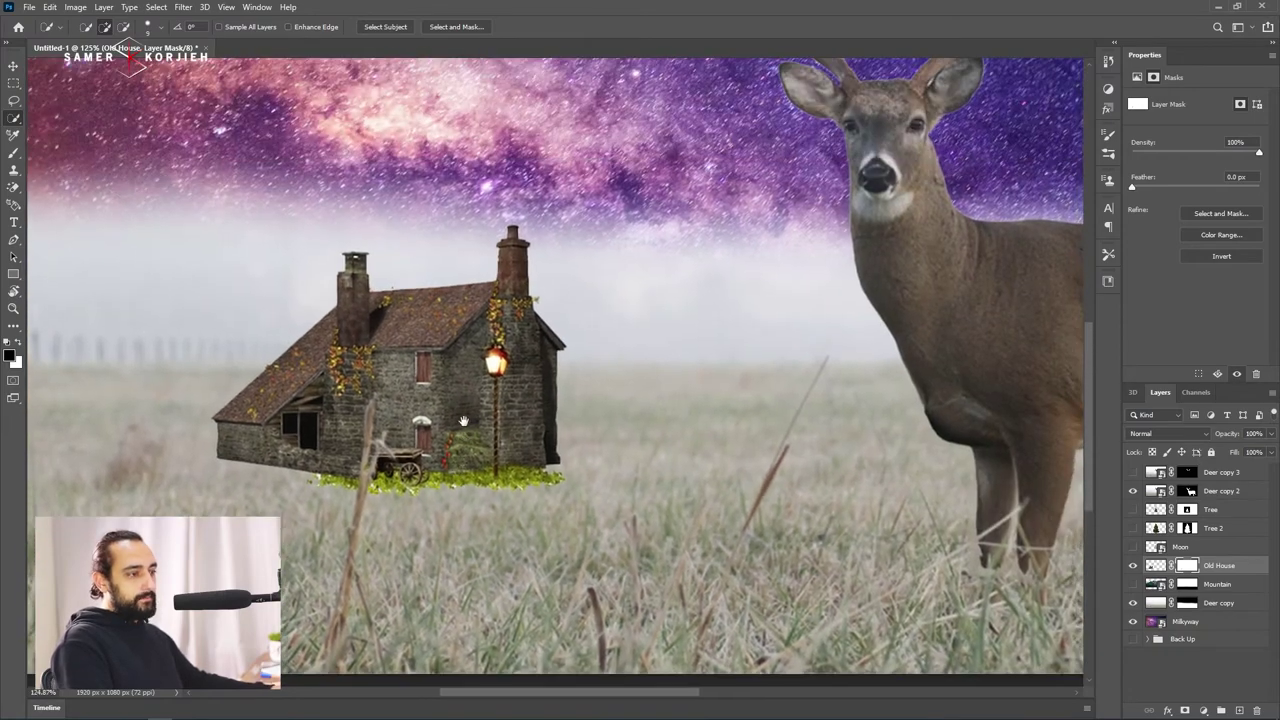
scroll(463, 421, "down", 1)
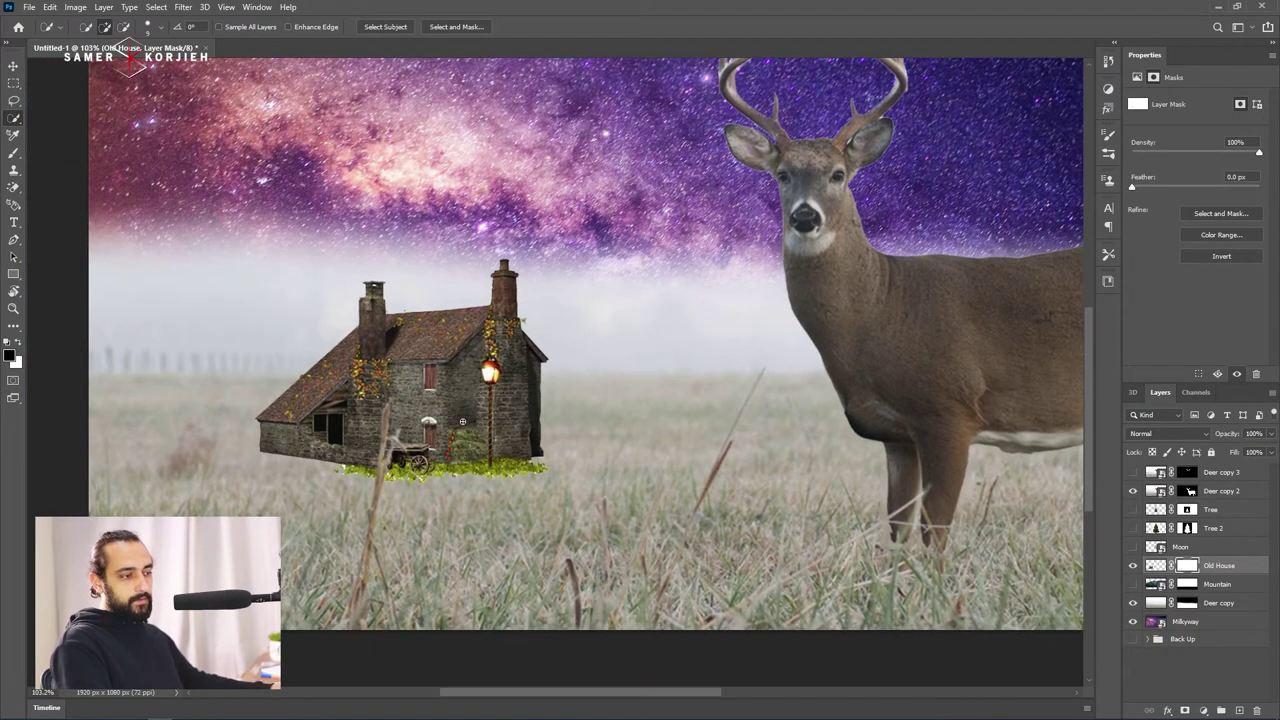
scroll(465, 422, "down", 1)
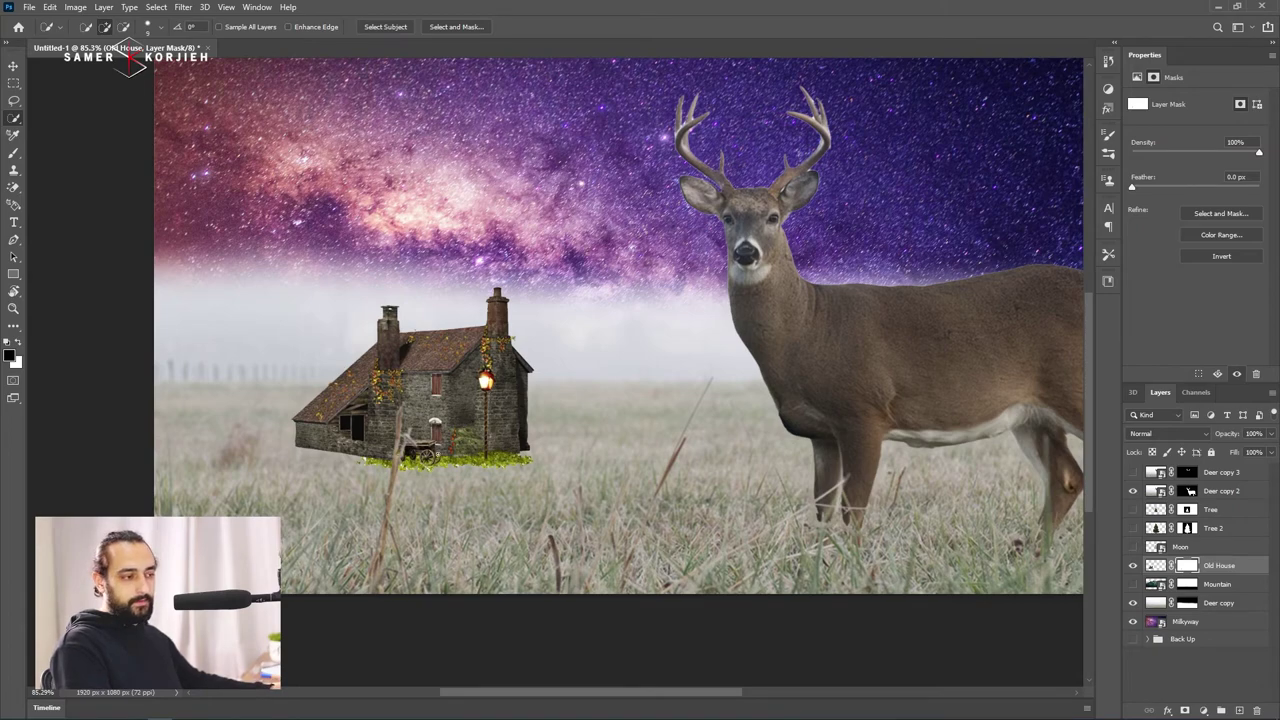
scroll(465, 422, "down", 1)
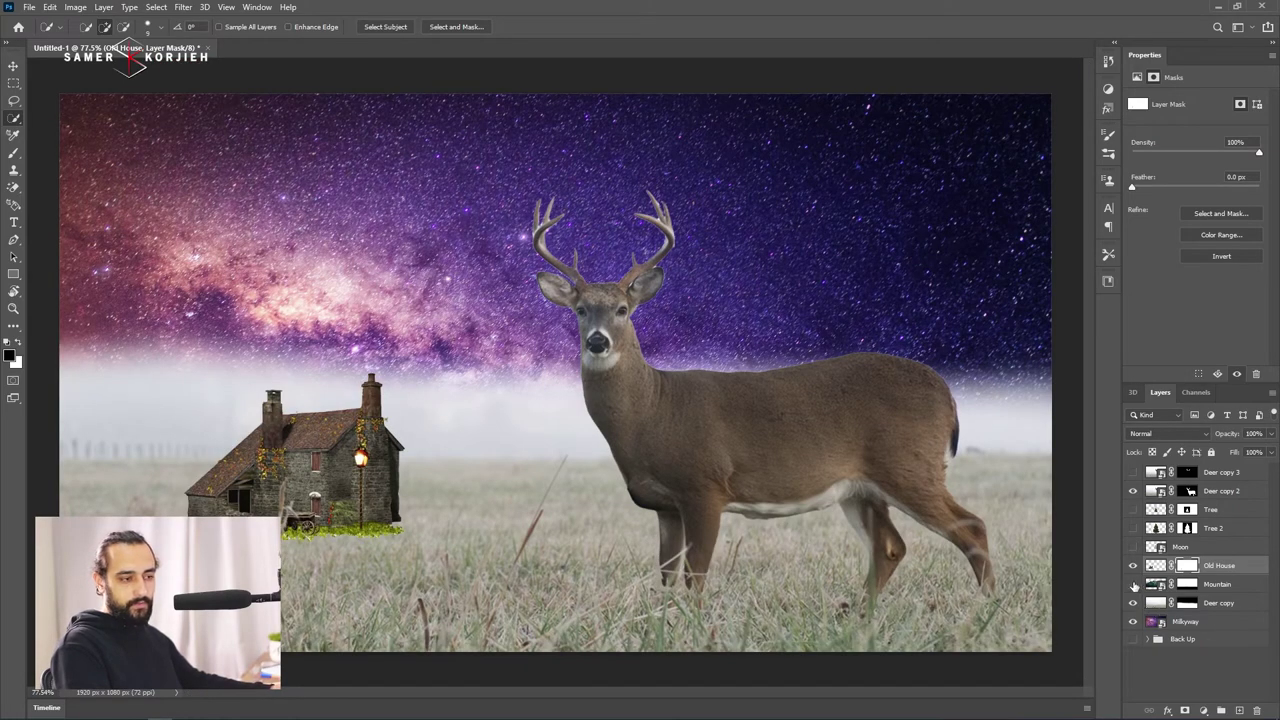
left_click(1133, 584)
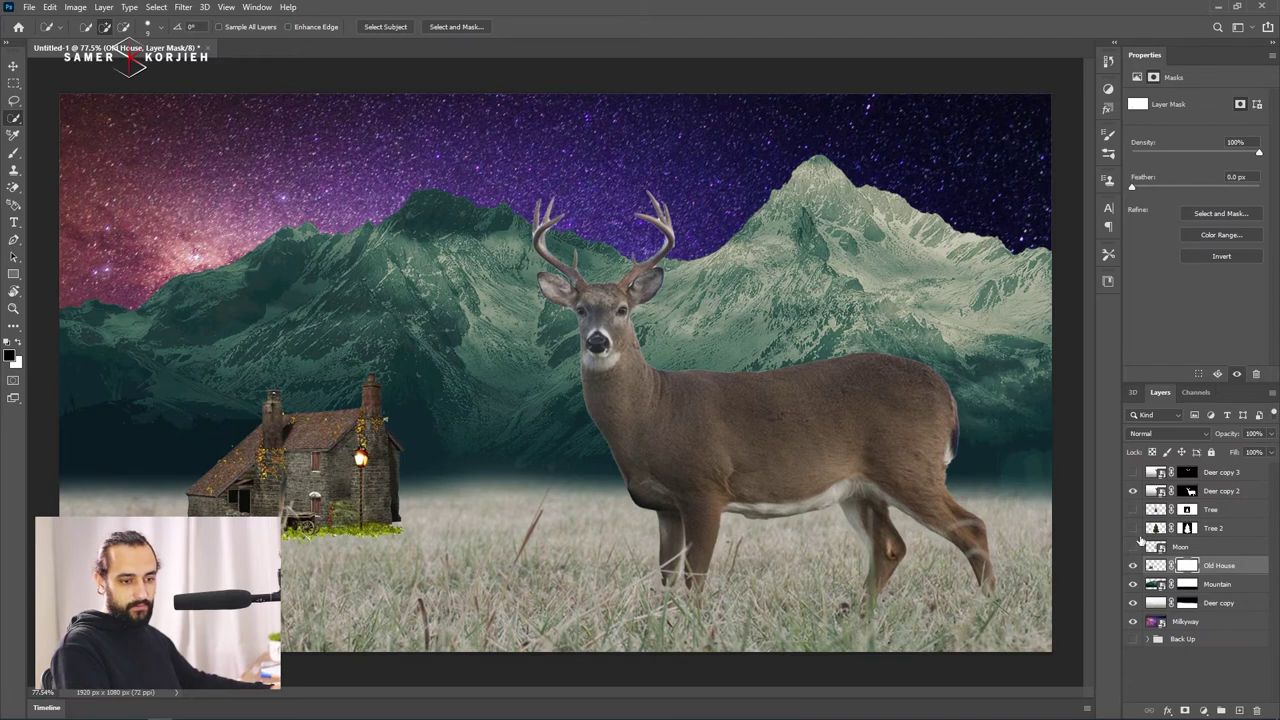
left_click(1133, 547)
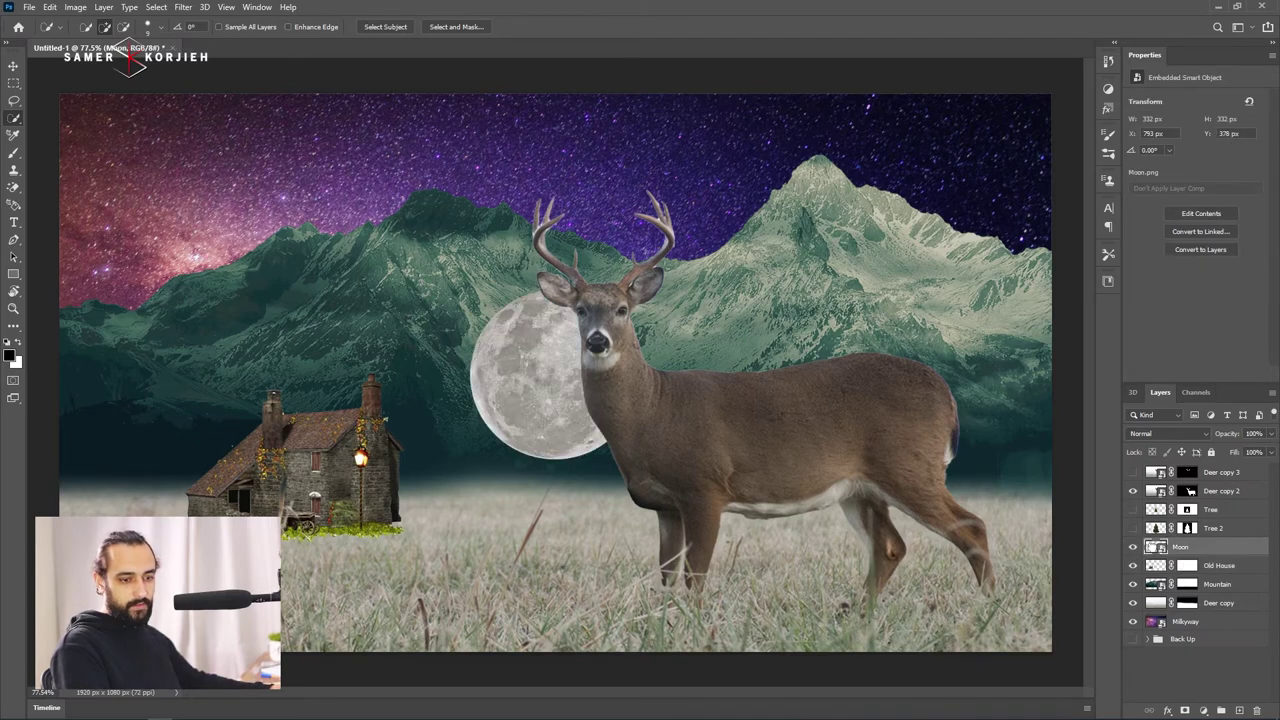
left_click_drag(1155, 548, 1162, 615)
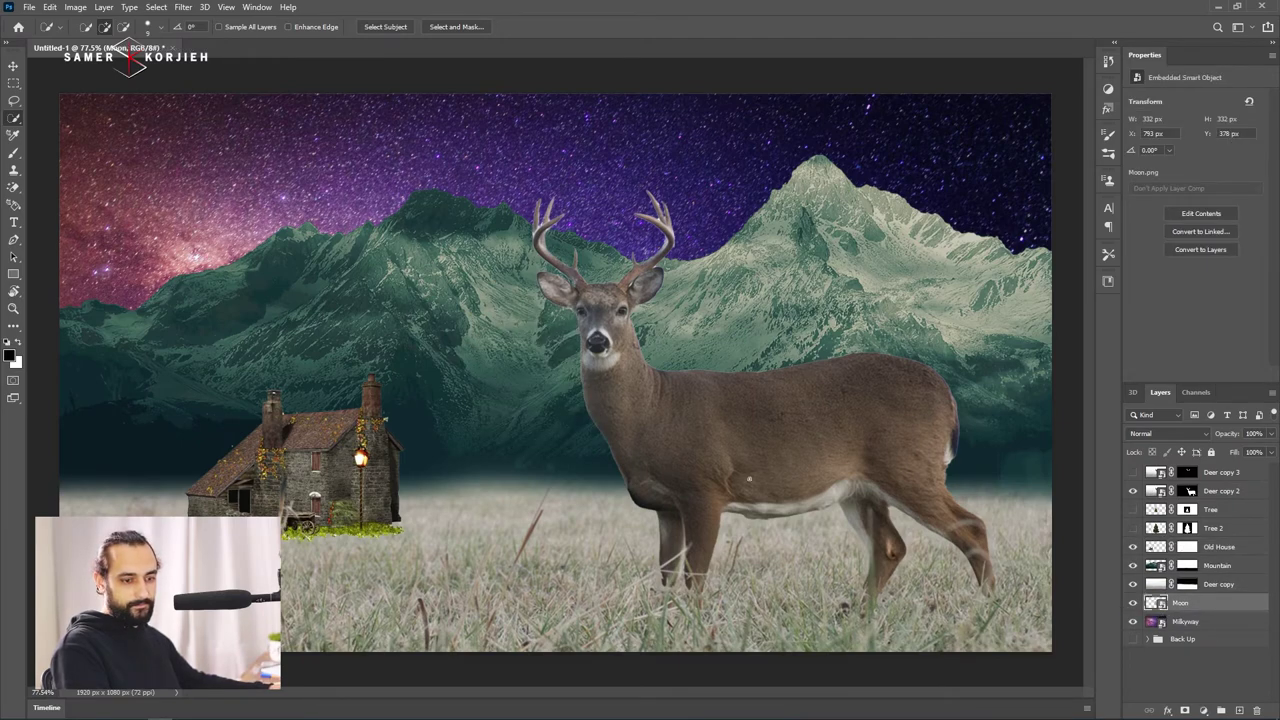
Move the moon to X 104, Y 24 px in the upper-left sky.
key("v")
left_click_drag(365, 300, 375, 238)
key("ctrl+z")
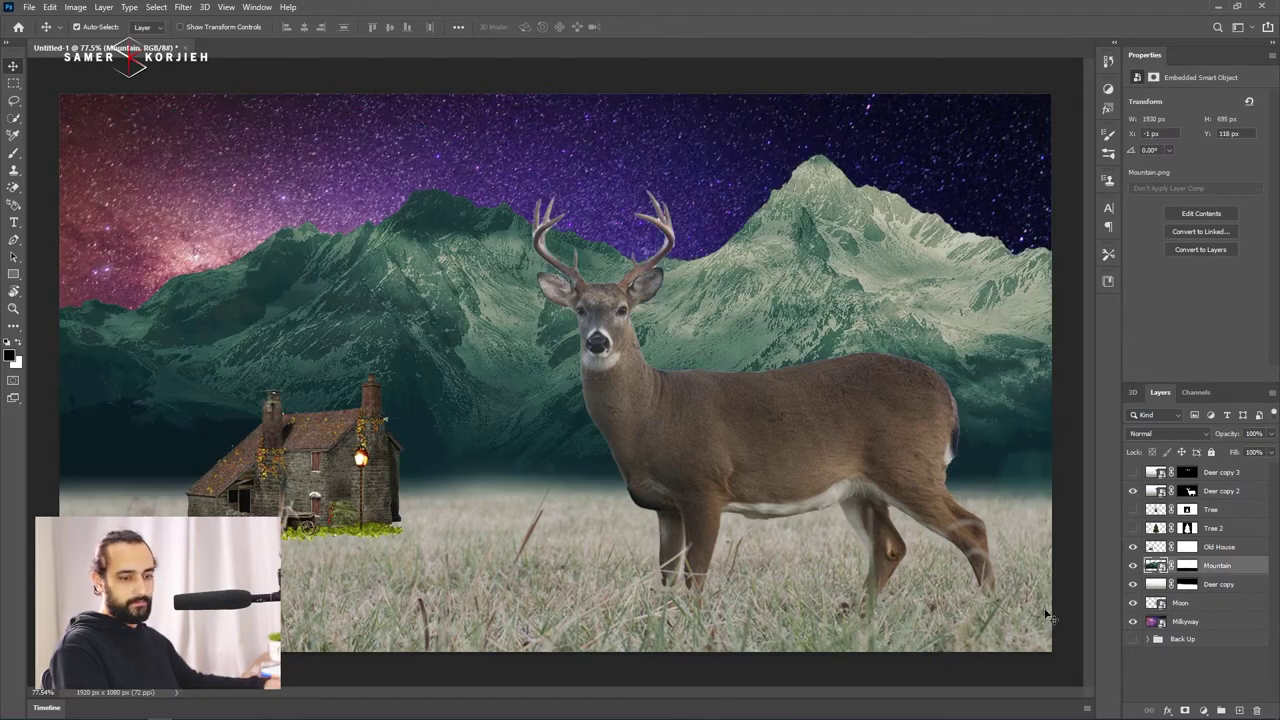
mouse_move(470, 370)
left_mouse_down()
mouse_move(295, 200)
mouse_move(120, 130)
left_mouse_up()
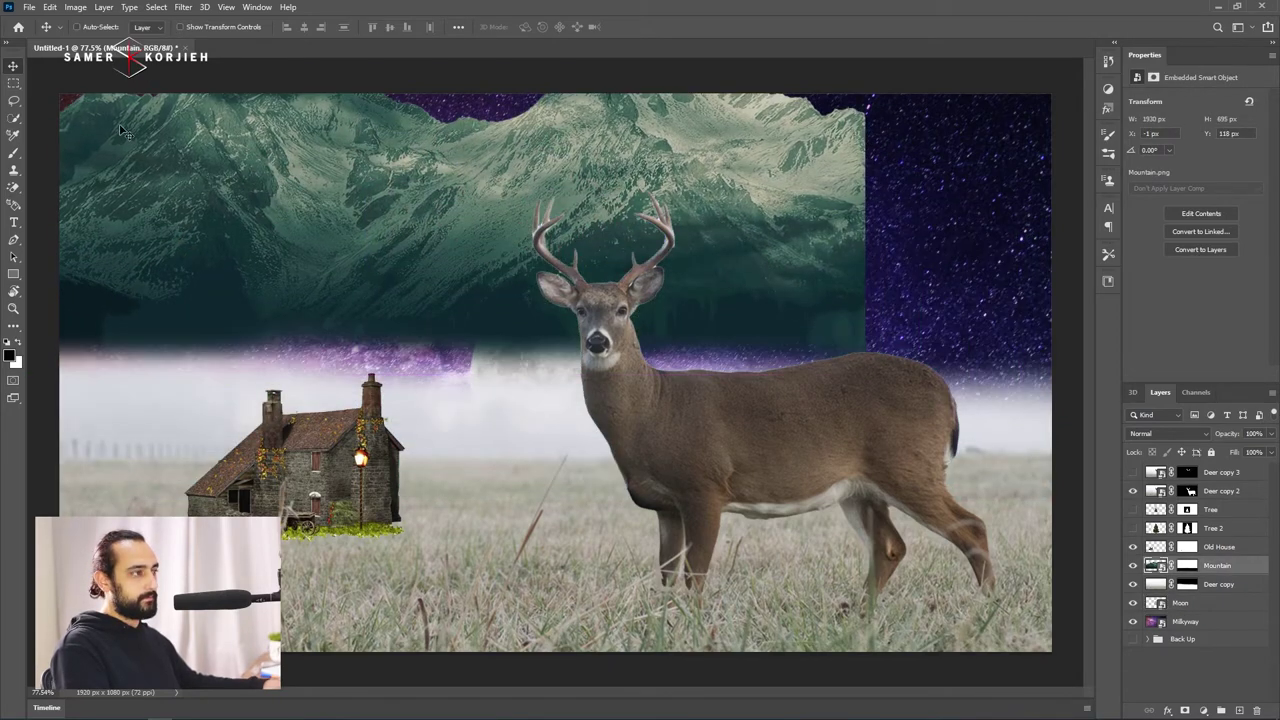
key("ctrl+z")
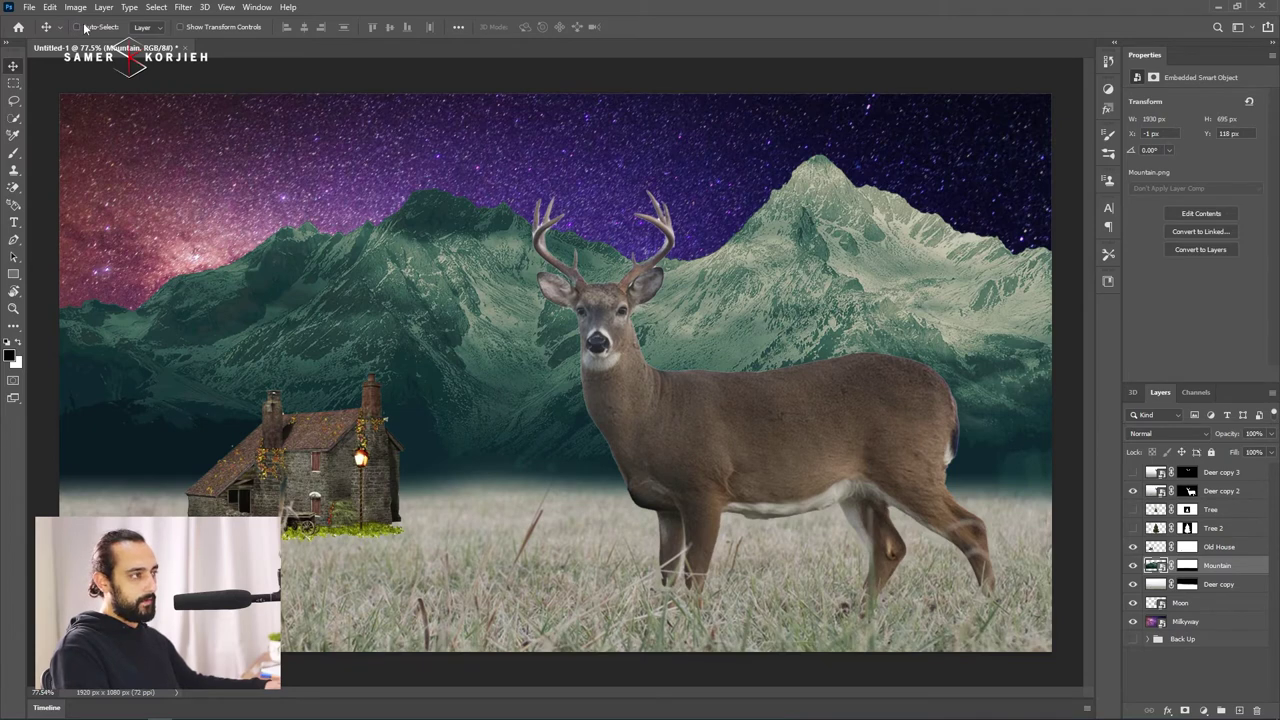
left_click(1181, 606)
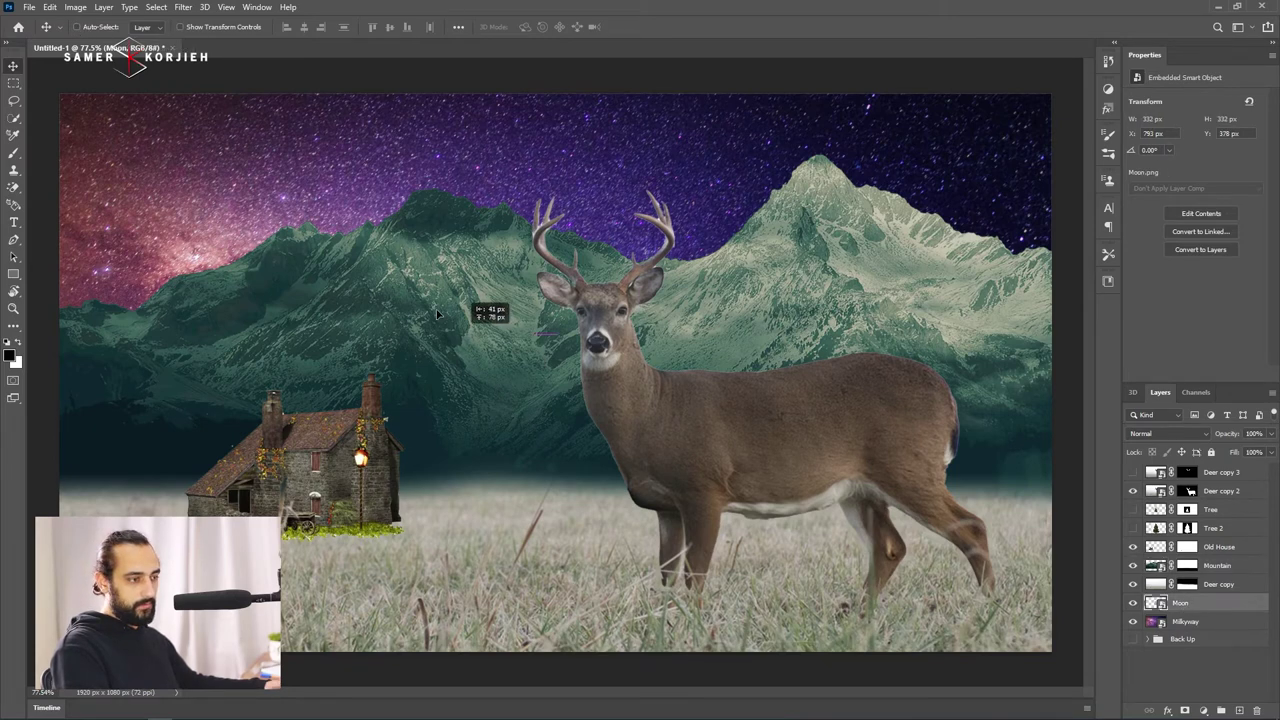
left_click_drag(510, 410, 145, 216)
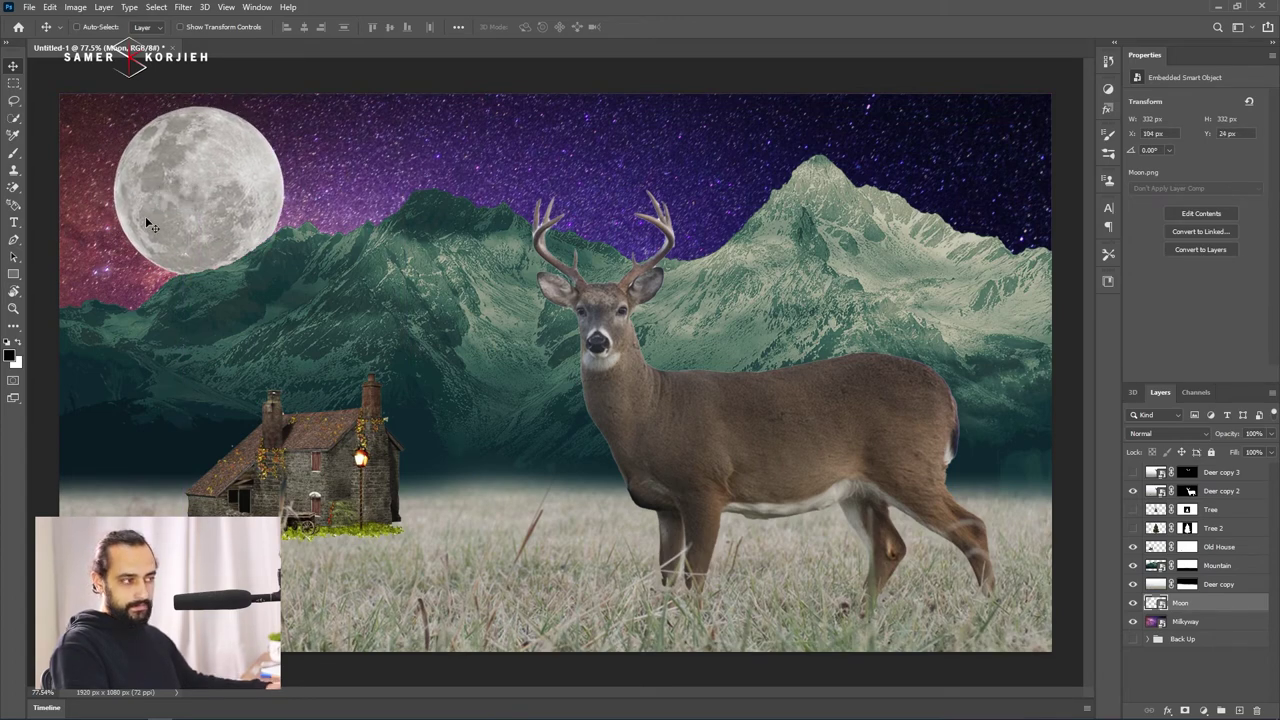
Toggle the Tree and Tree 2 layers on and off to compare the two pines.
left_click(1133, 528)
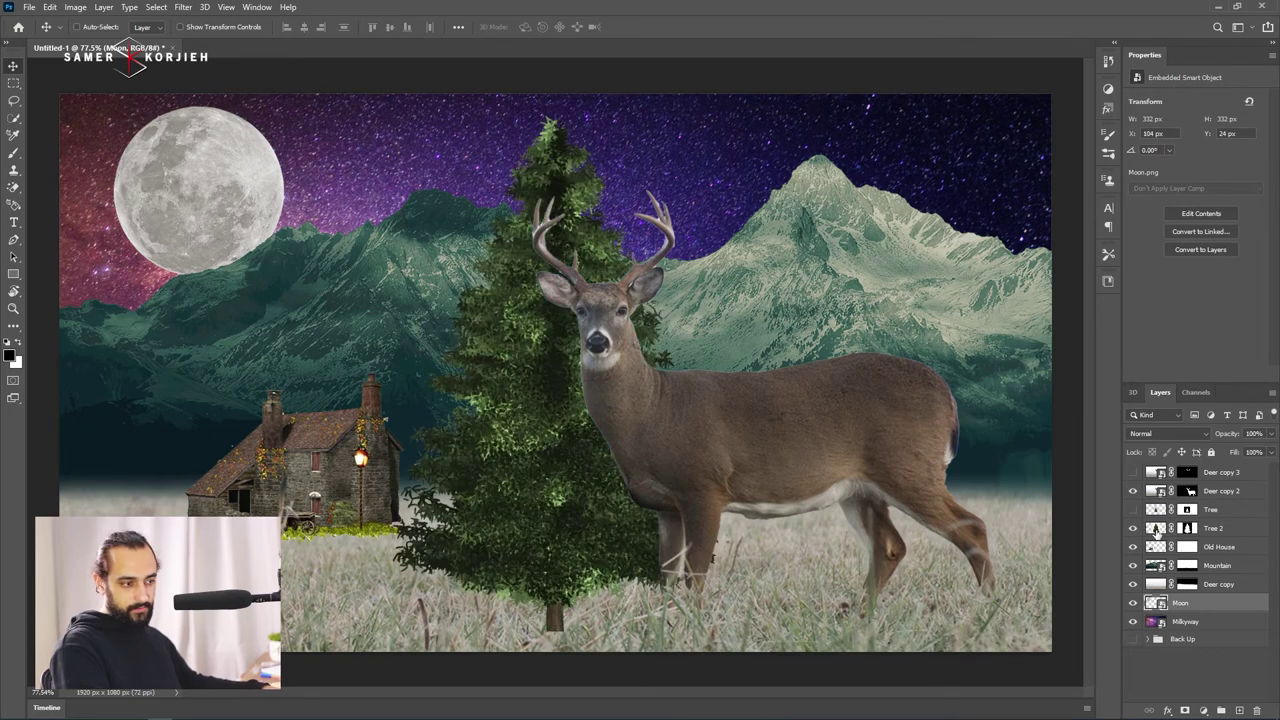
left_click(1134, 527)
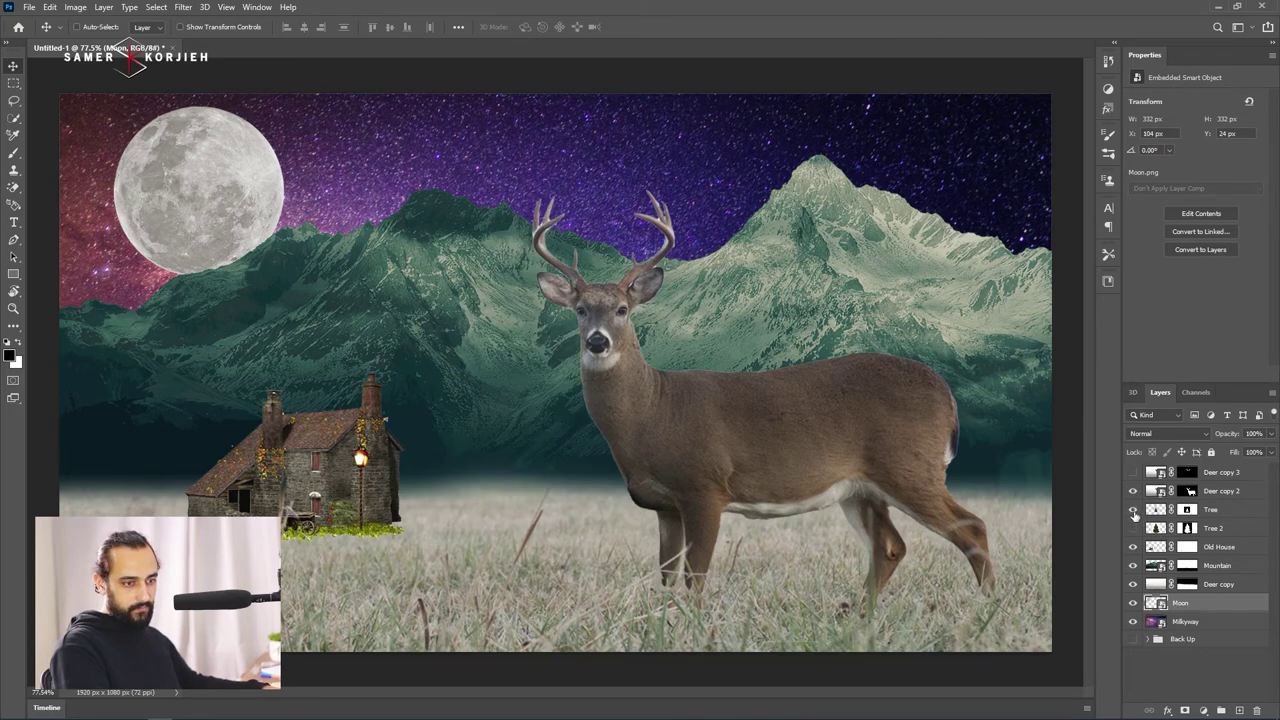
left_click(1133, 511)
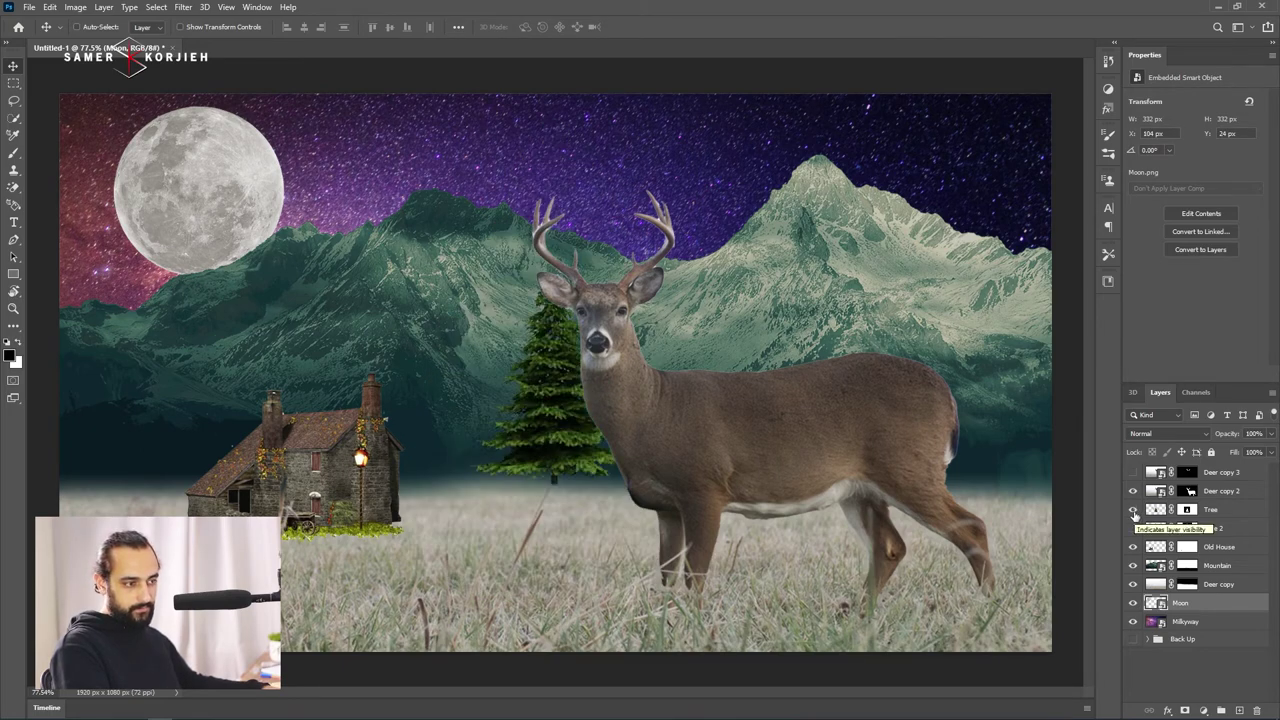
left_click(1133, 510)
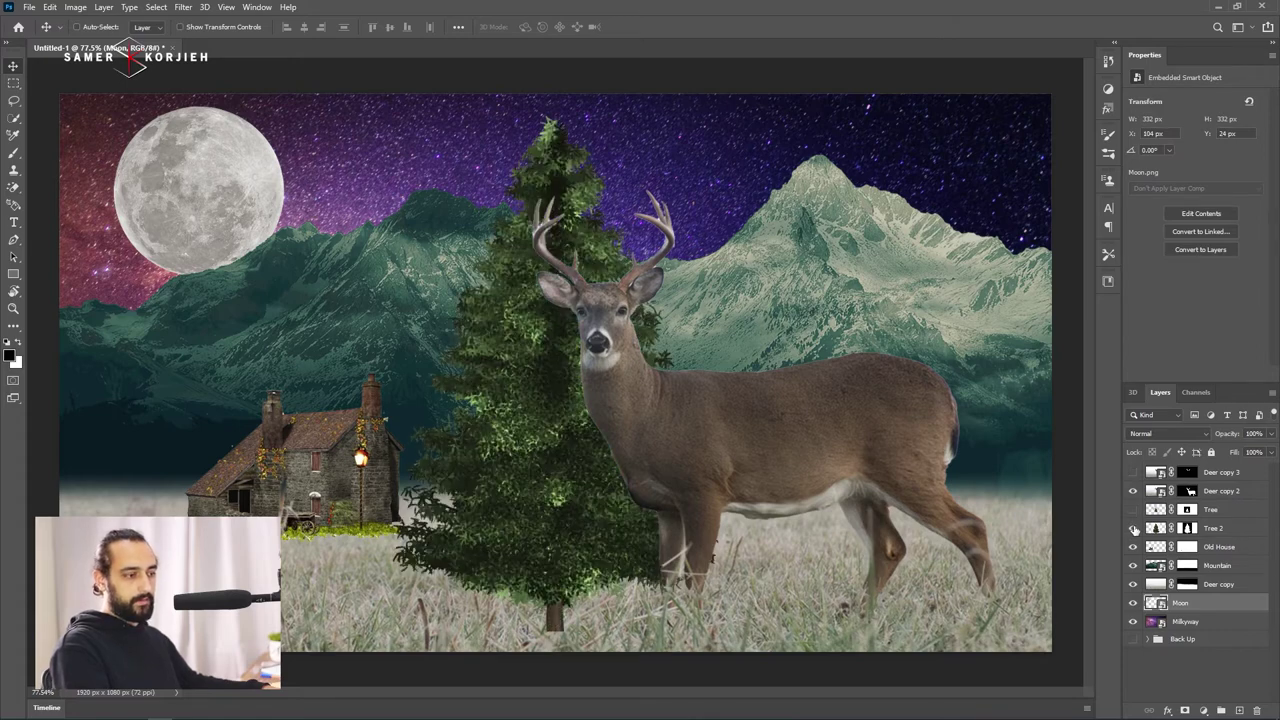
Move Tree 2 below Old House and scale it into a small pine beside the house.
left_click_drag(1155, 529, 1155, 550)
key("ctrl+t")
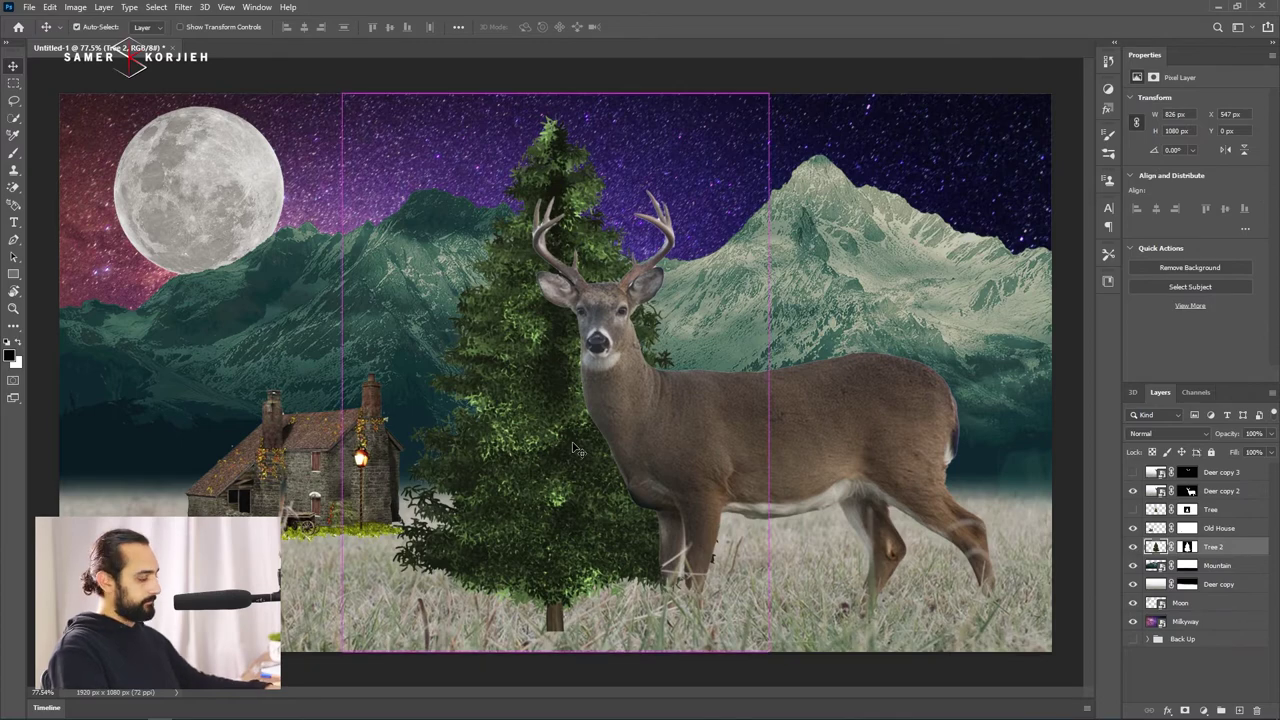
mouse_move(772, 654)
left_mouse_down()
mouse_move(615, 450)
mouse_move(418, 495)
left_mouse_up()
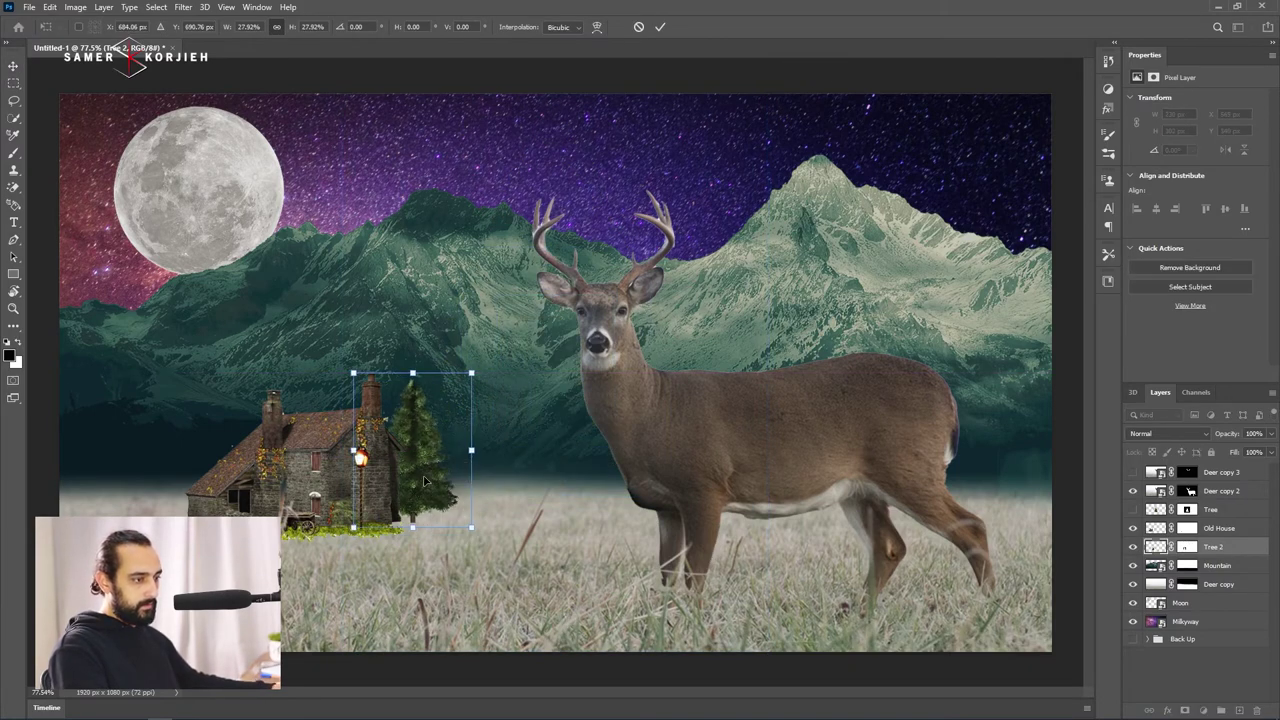
left_click_drag(471, 373, 491, 349)
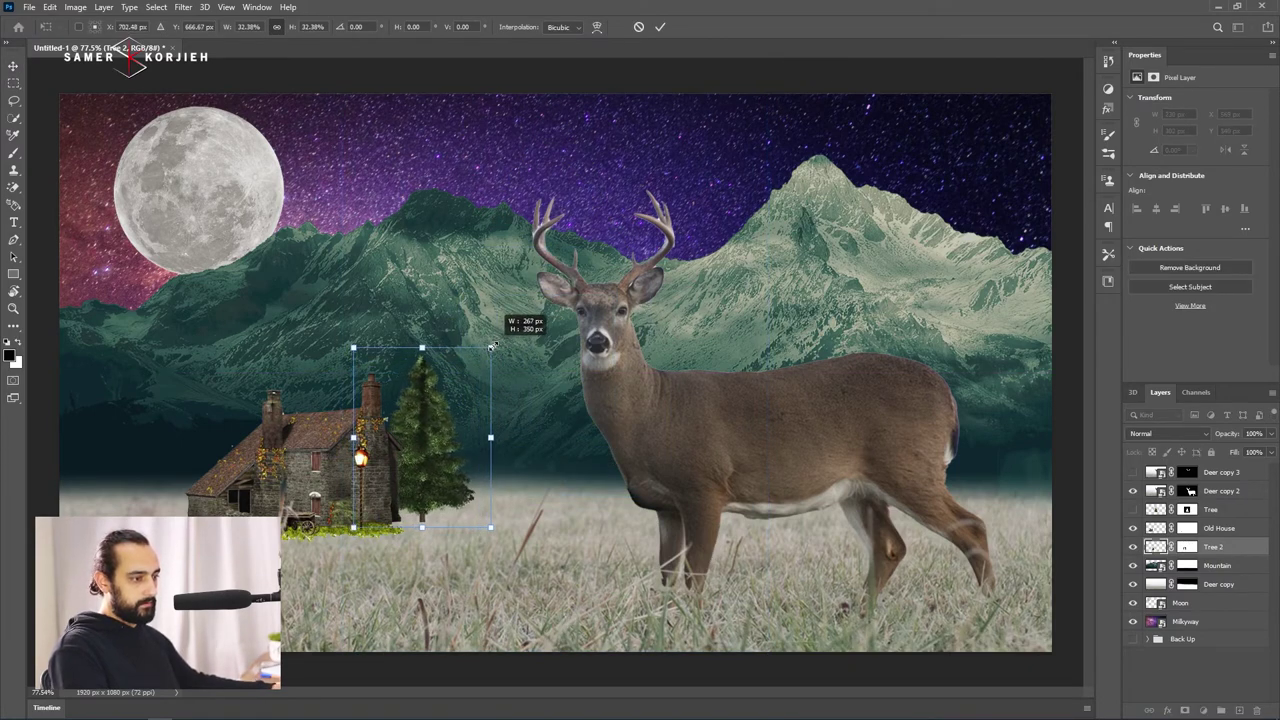
left_click_drag(432, 457, 432, 456)
key("Return")
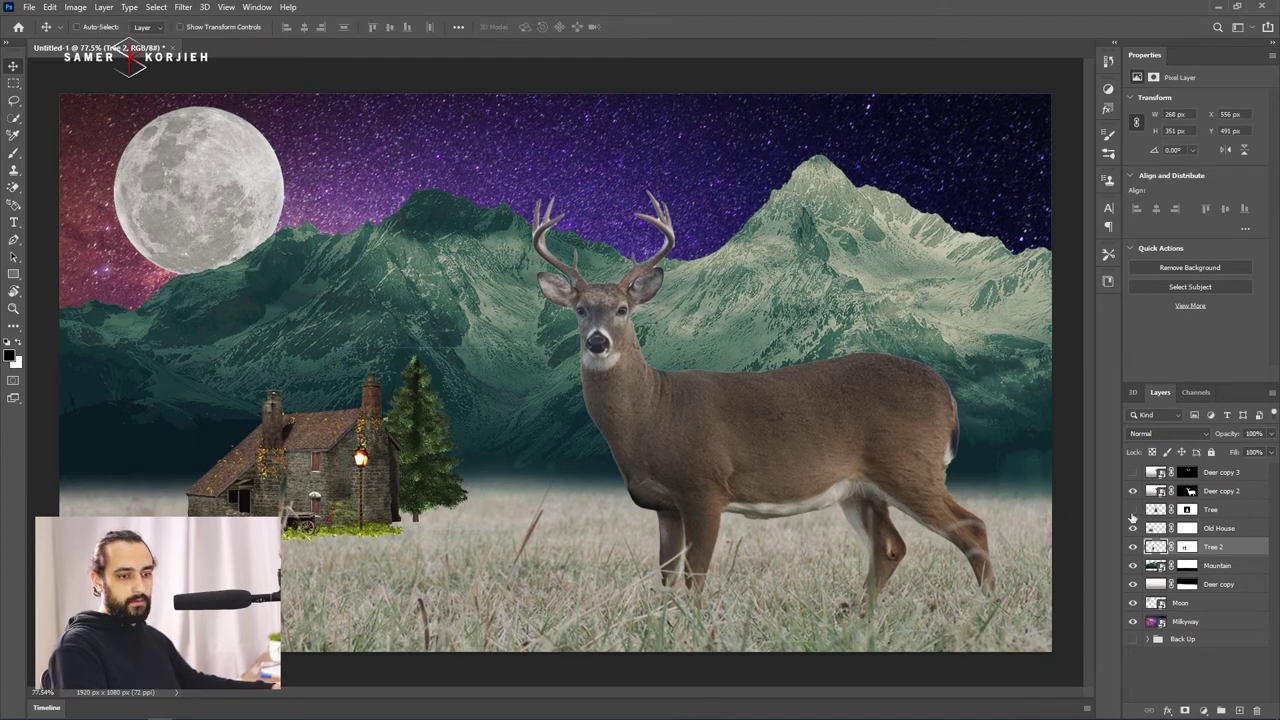
Show the Tree layer and move its pine right onto the mountains behind the deer.
left_click(1132, 509)
left_click(1210, 509)
key("ctrl+t")
left_click_drag(573, 445, 860, 366)
key("Return")
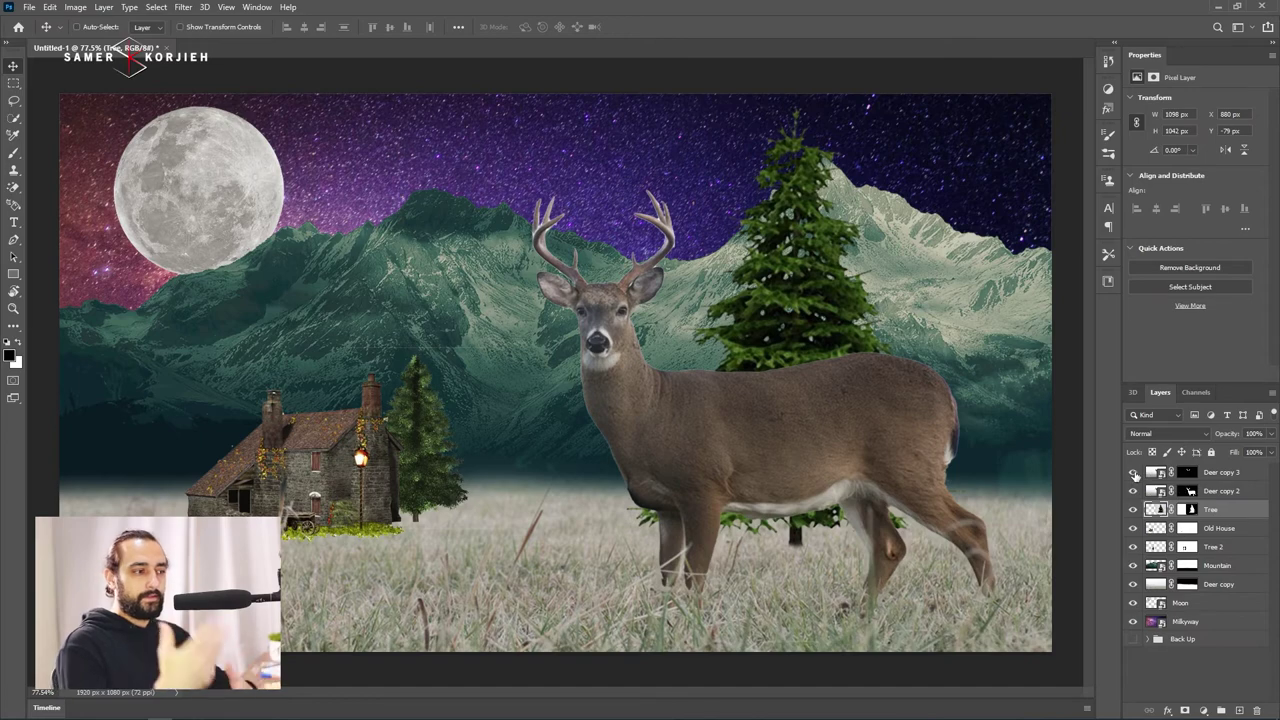
Zoom in, check the Old House layer's visibility, and target the Tree 2 layer mask.
scroll(401, 358, "up", 3)
scroll(401, 358, "up", 3)
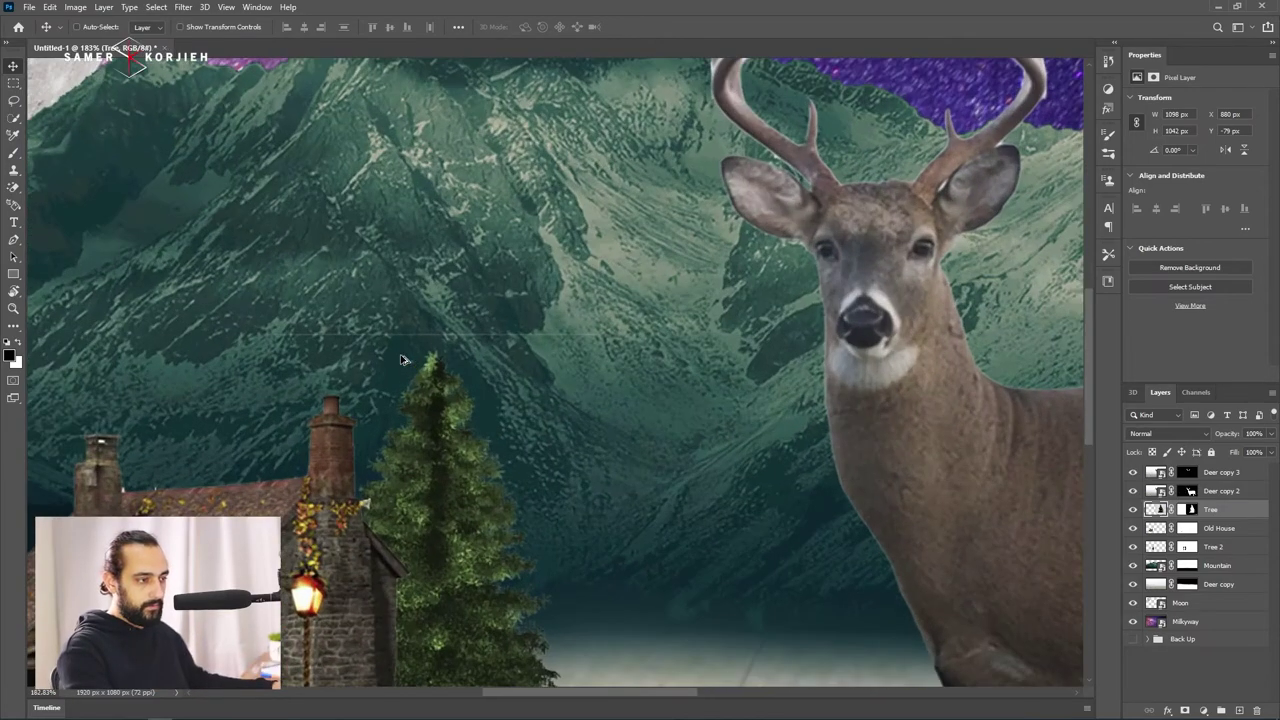
scroll(295, 338, "up", 3)
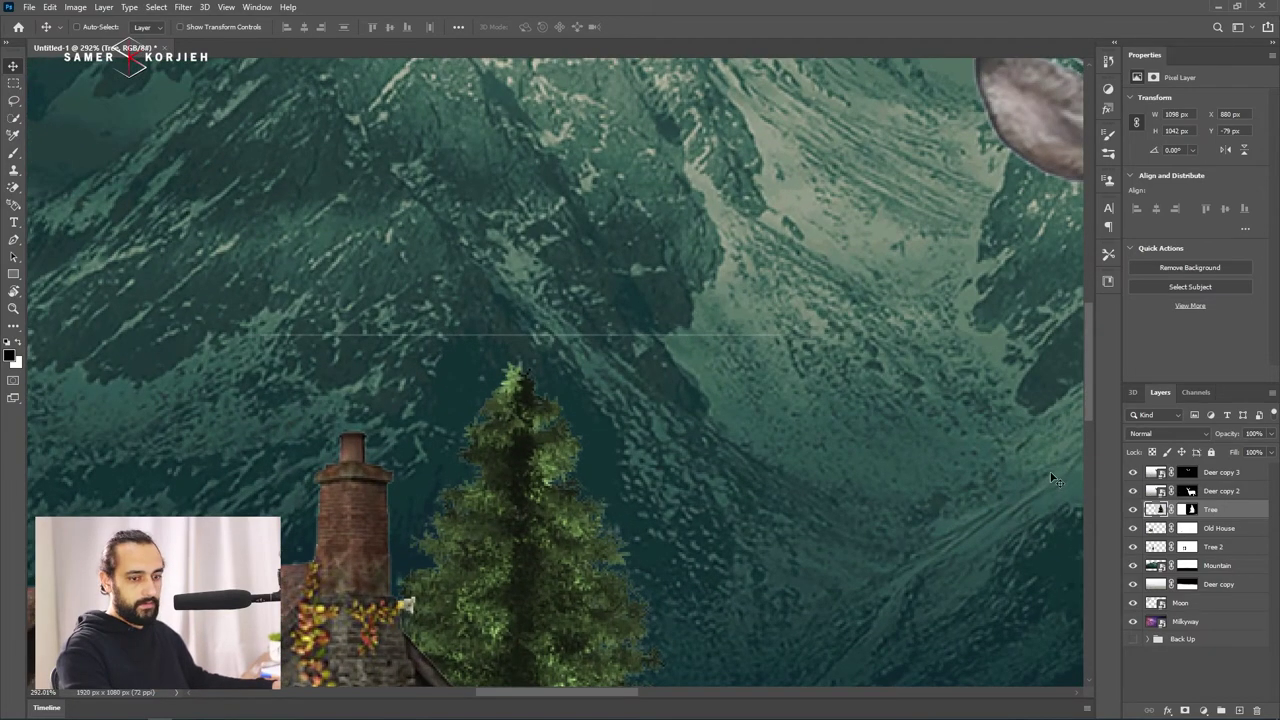
left_click(1141, 530)
left_click(1134, 529)
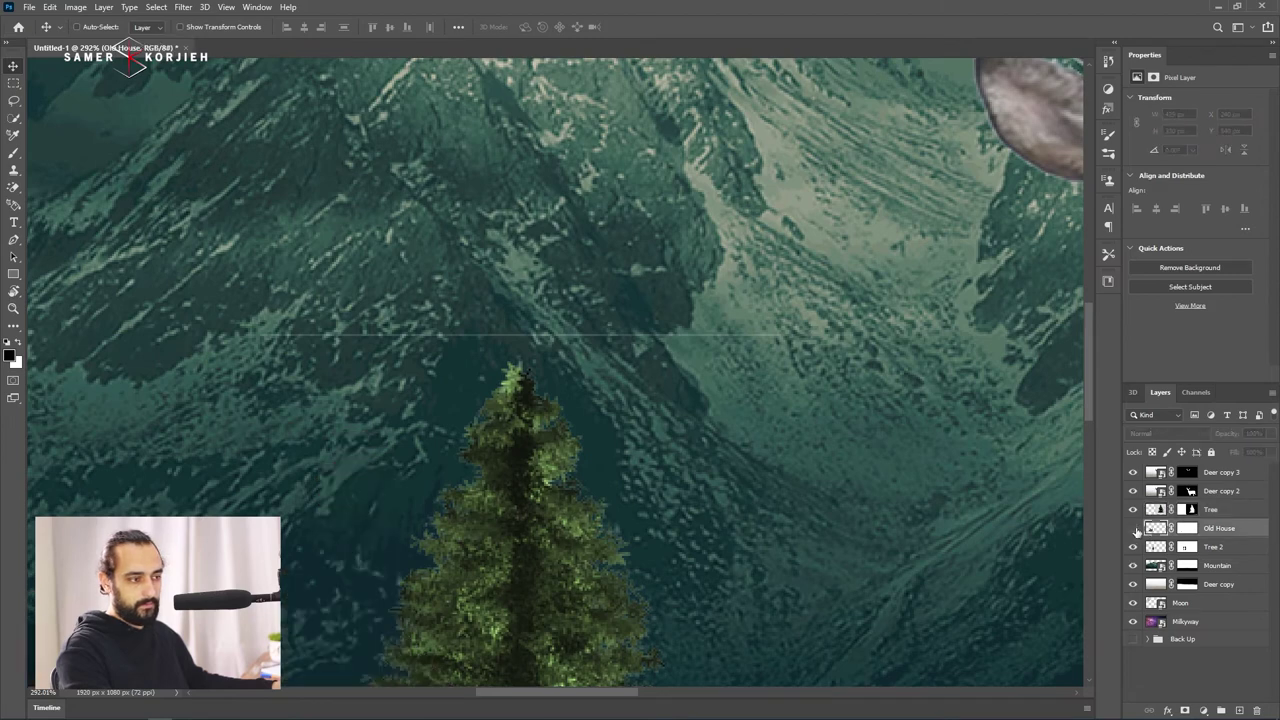
left_click(1150, 548)
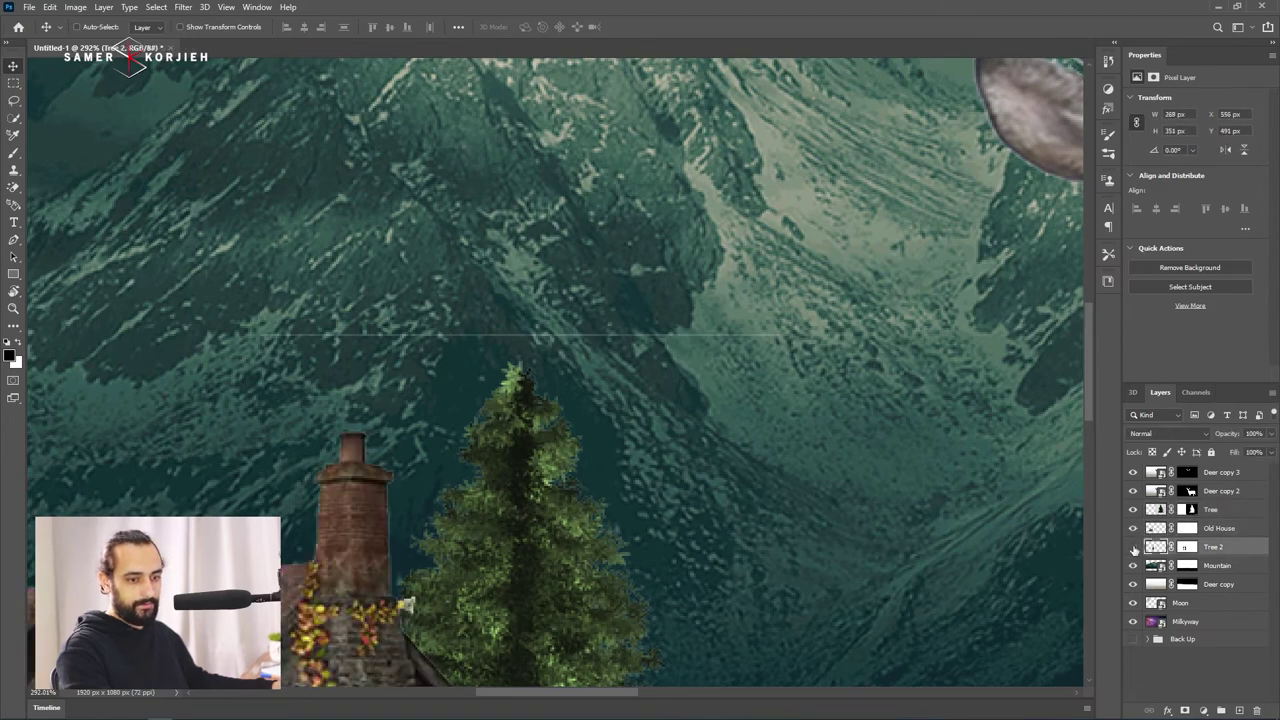
left_click(1188, 547)
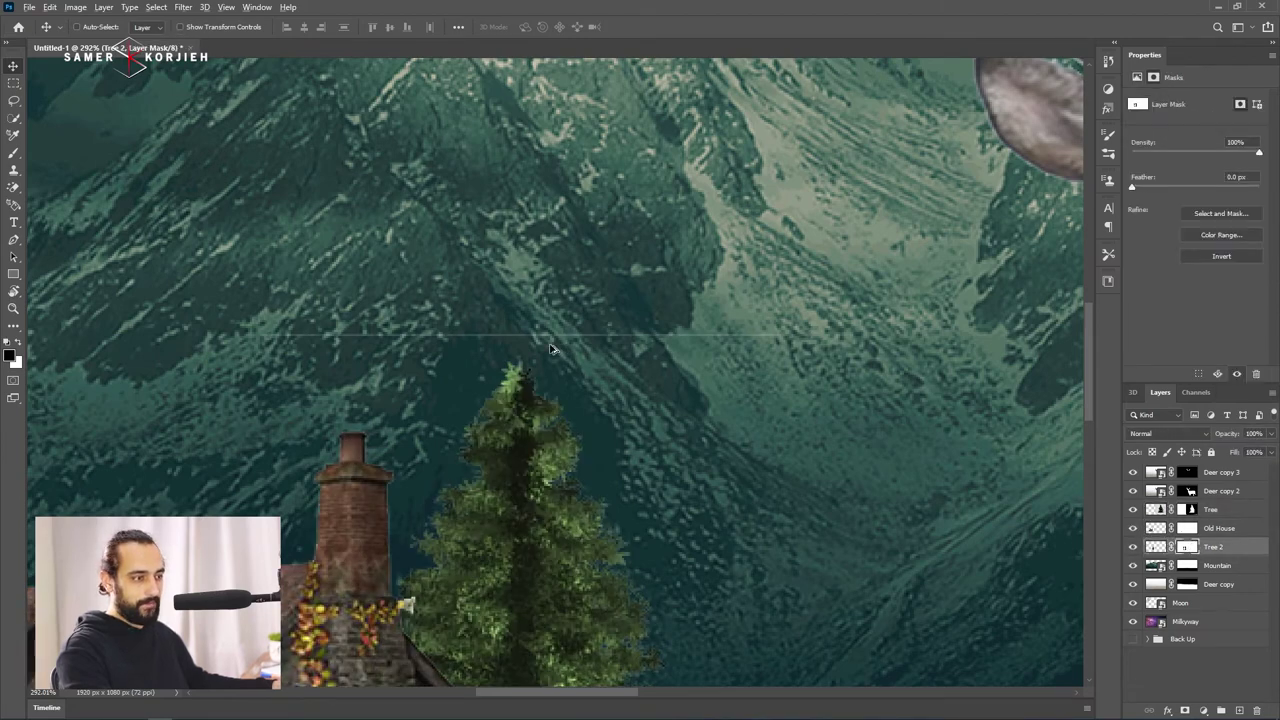
Switch to a brush of about 39 px and frame the small pine's base.
scroll(558, 352, "up", 3)
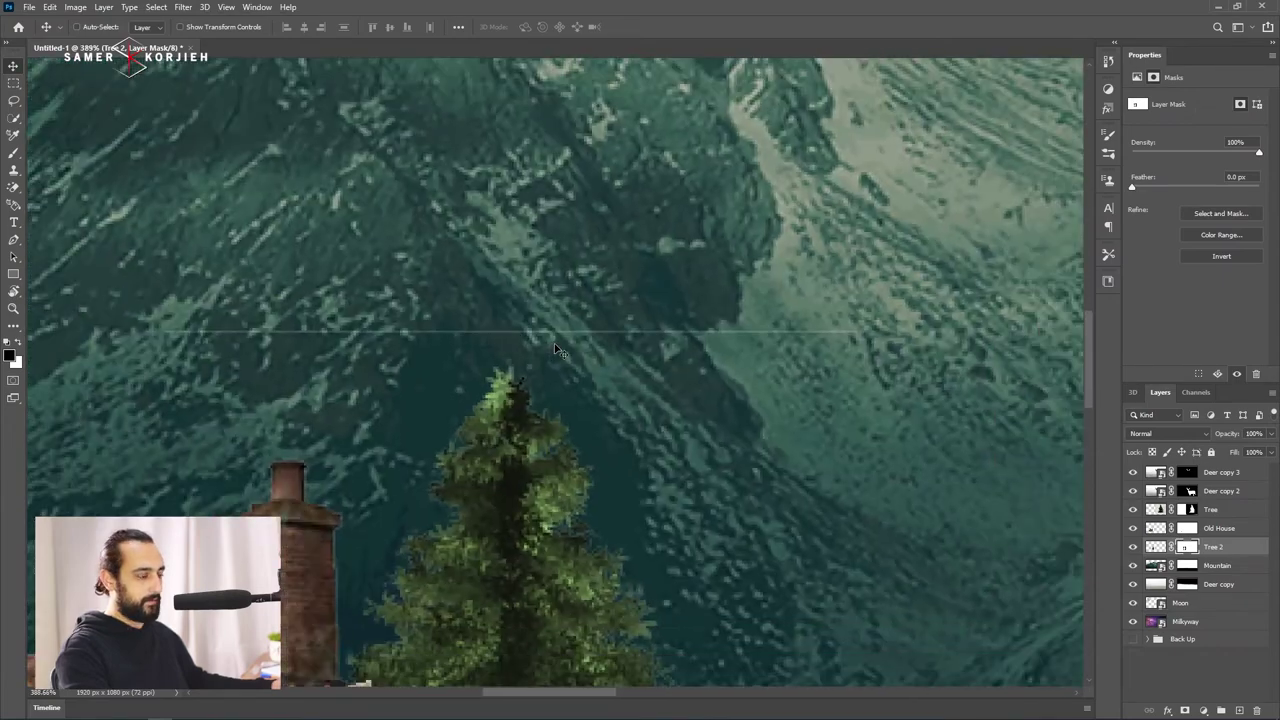
key("b")
mouse_move(541, 325)
left_mouse_down()
mouse_move(248, 328)
mouse_move(284, 322)
left_mouse_up()
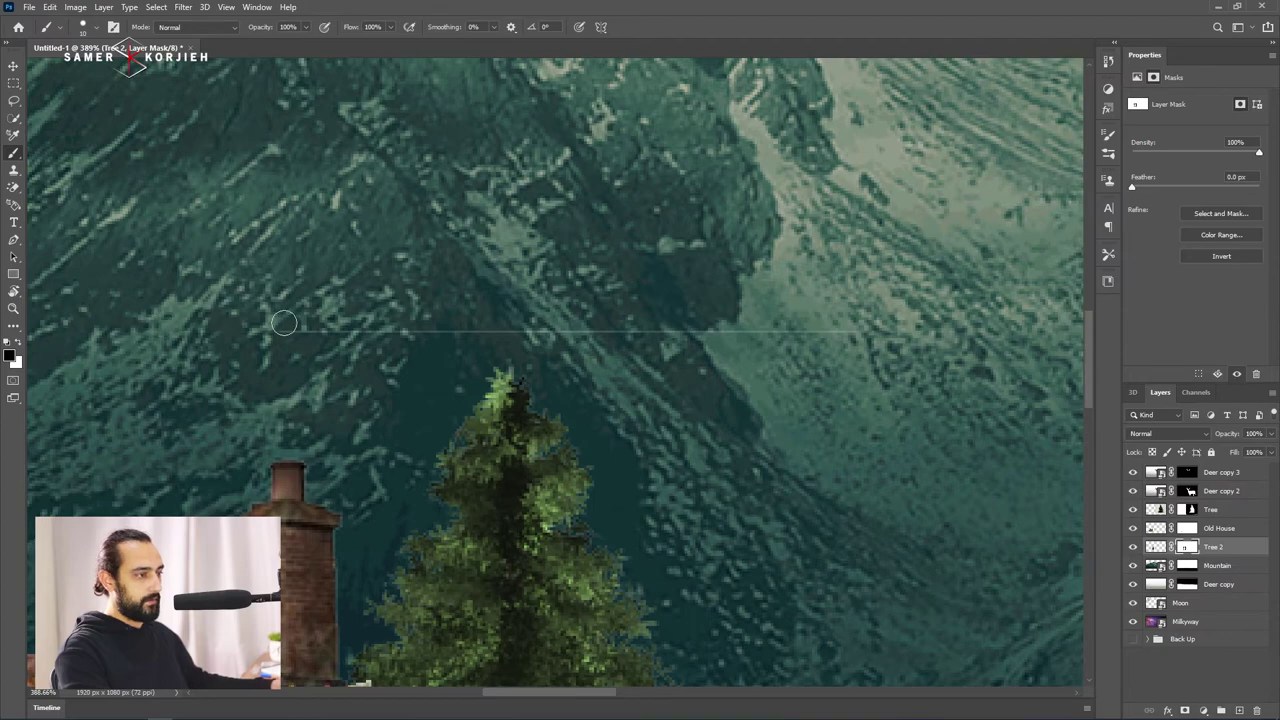
mouse_move(829, 419)
left_mouse_down()
mouse_move(608, 377)
mouse_move(623, 365)
left_mouse_up()
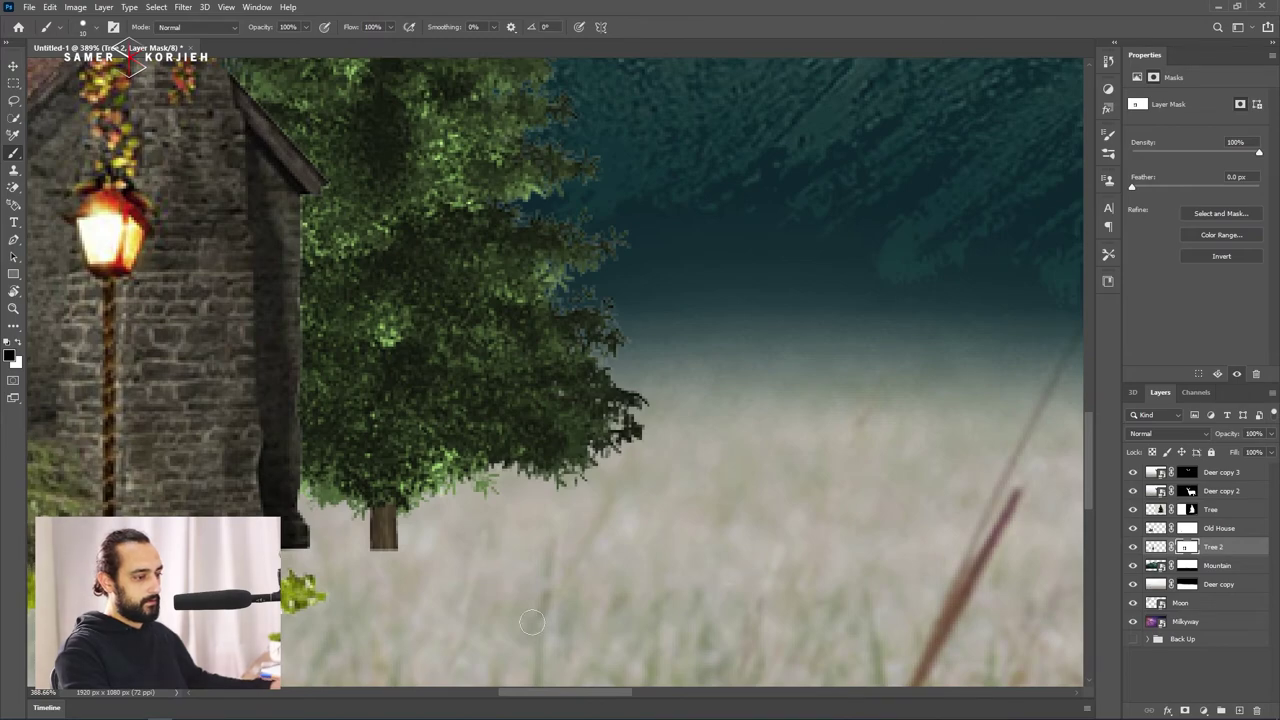
scroll(500, 565, "down", 10)
scroll(848, 325, "down", 3)
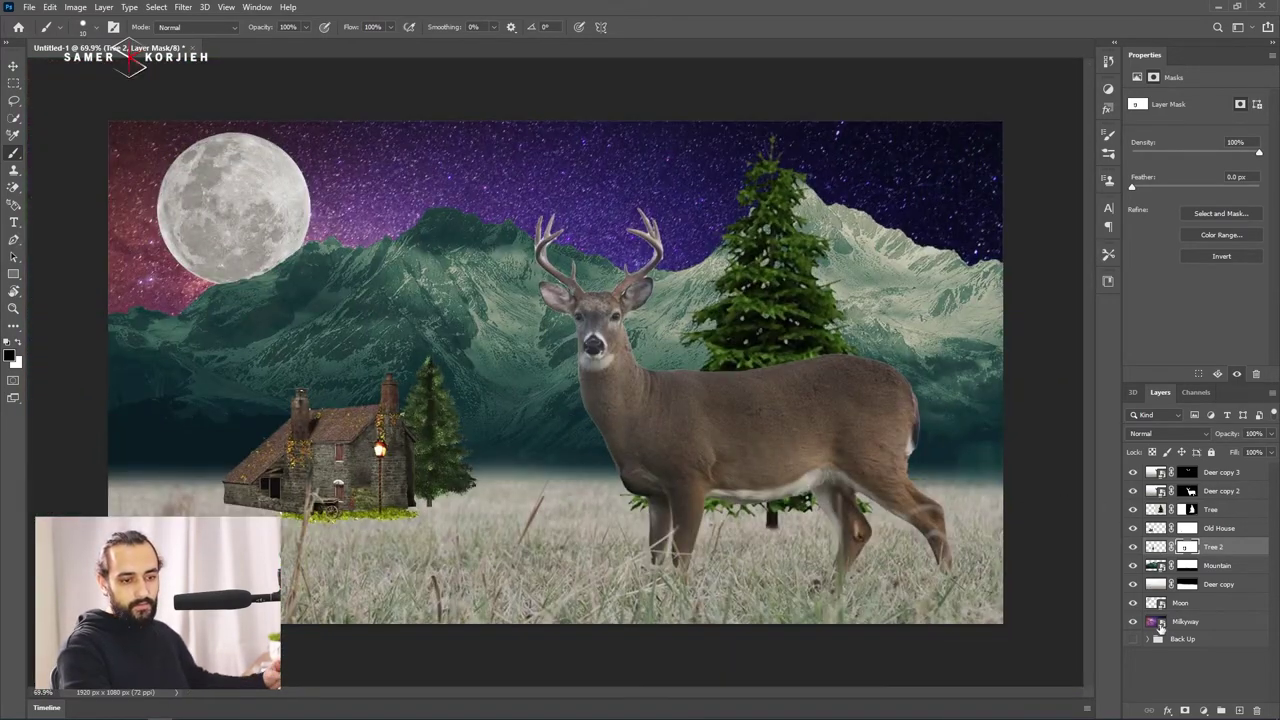
left_click(1160, 621)
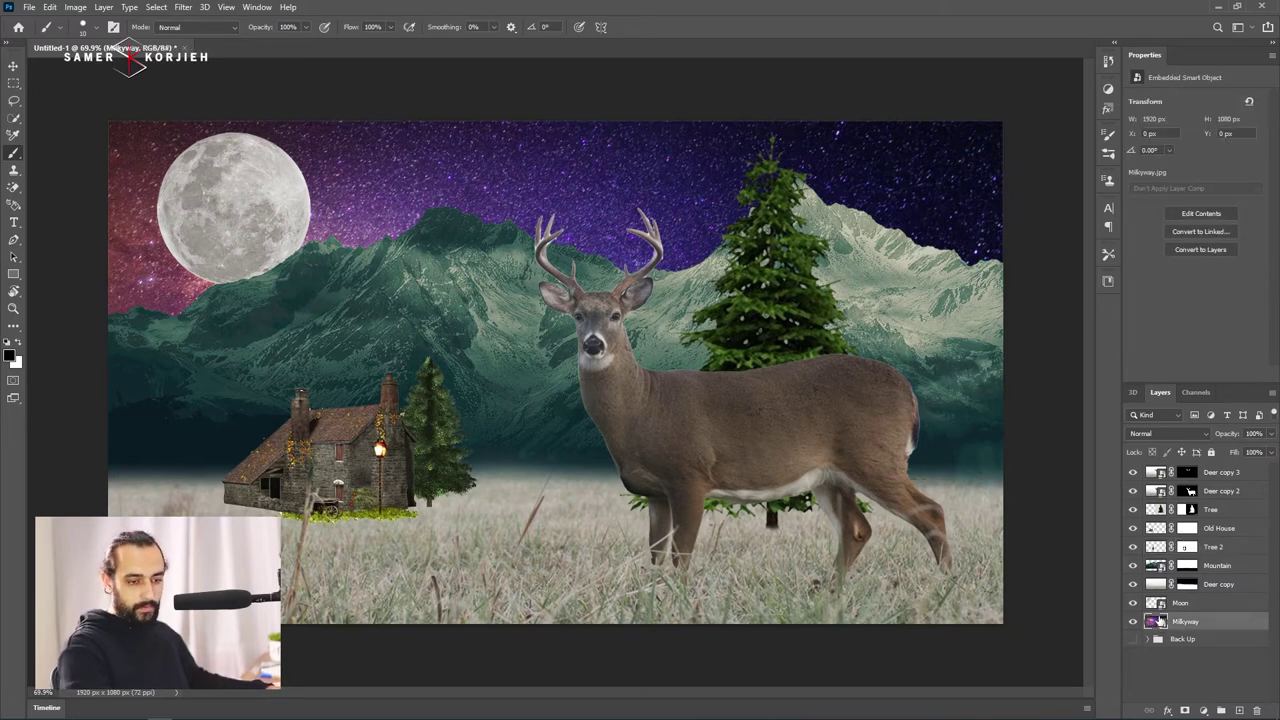
left_click(1158, 586)
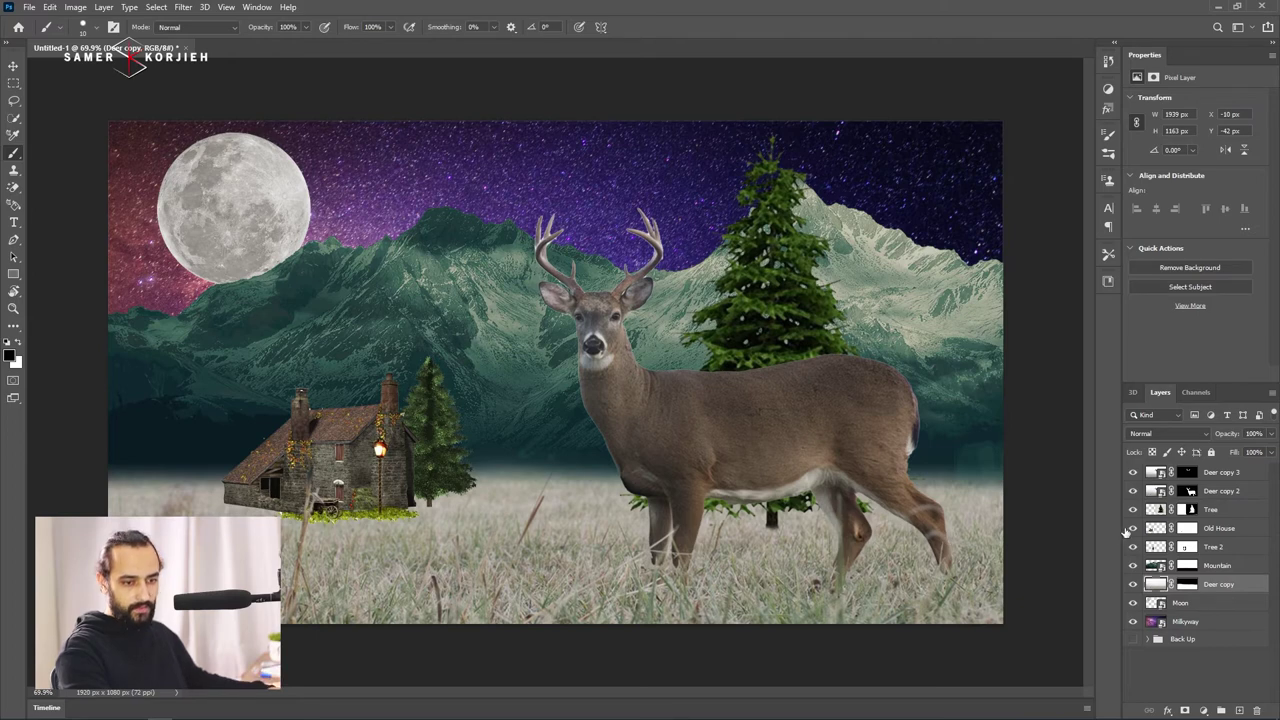
left_click(1207, 712)
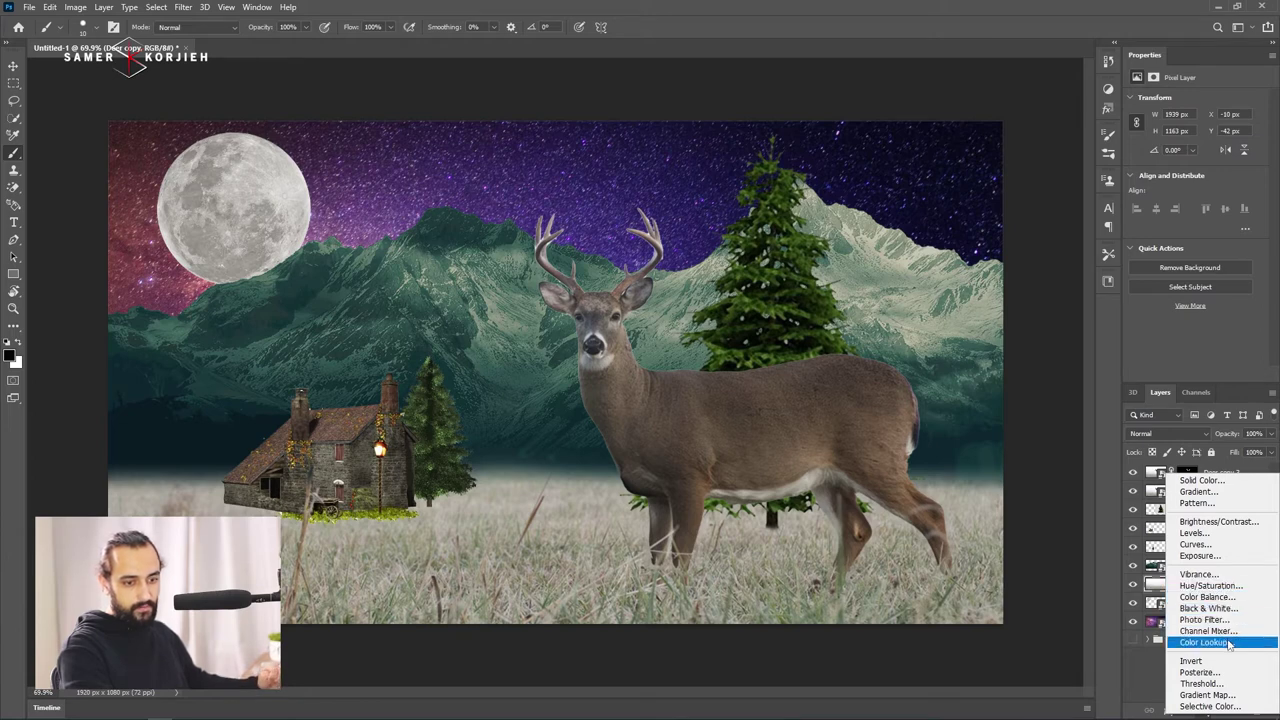
left_click(1229, 643)
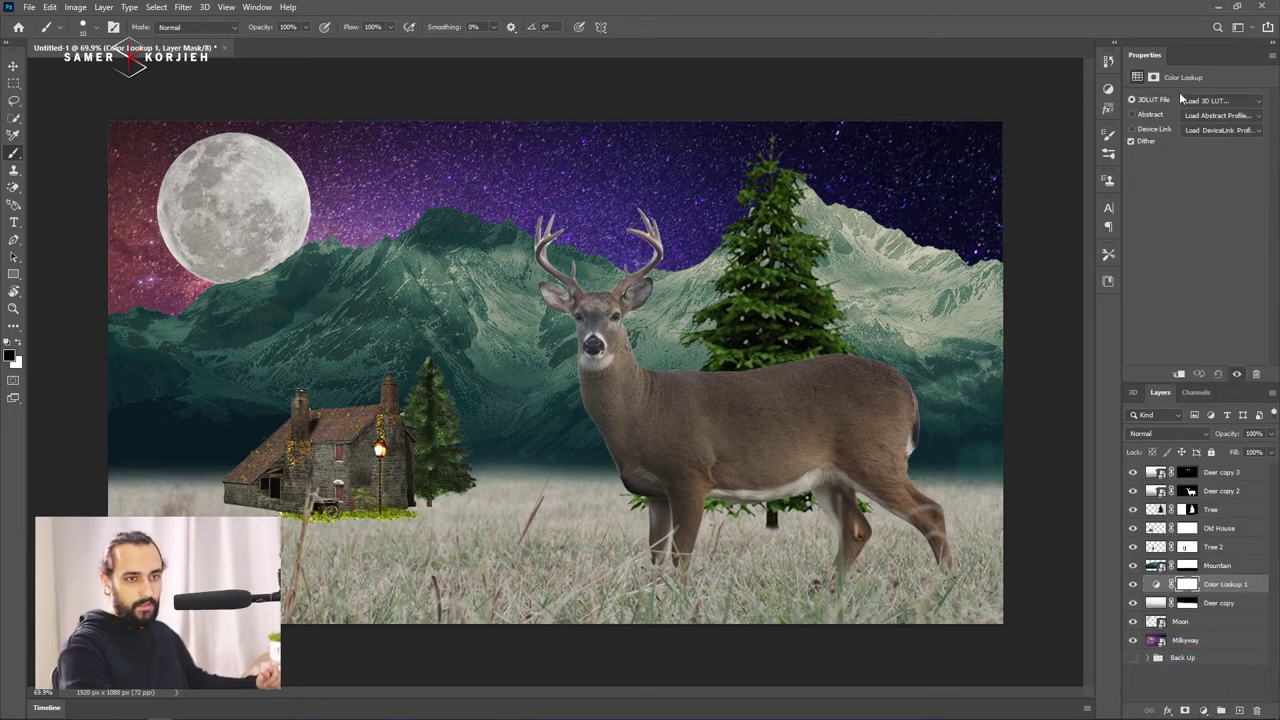
left_click(1219, 117)
left_click(1210, 101)
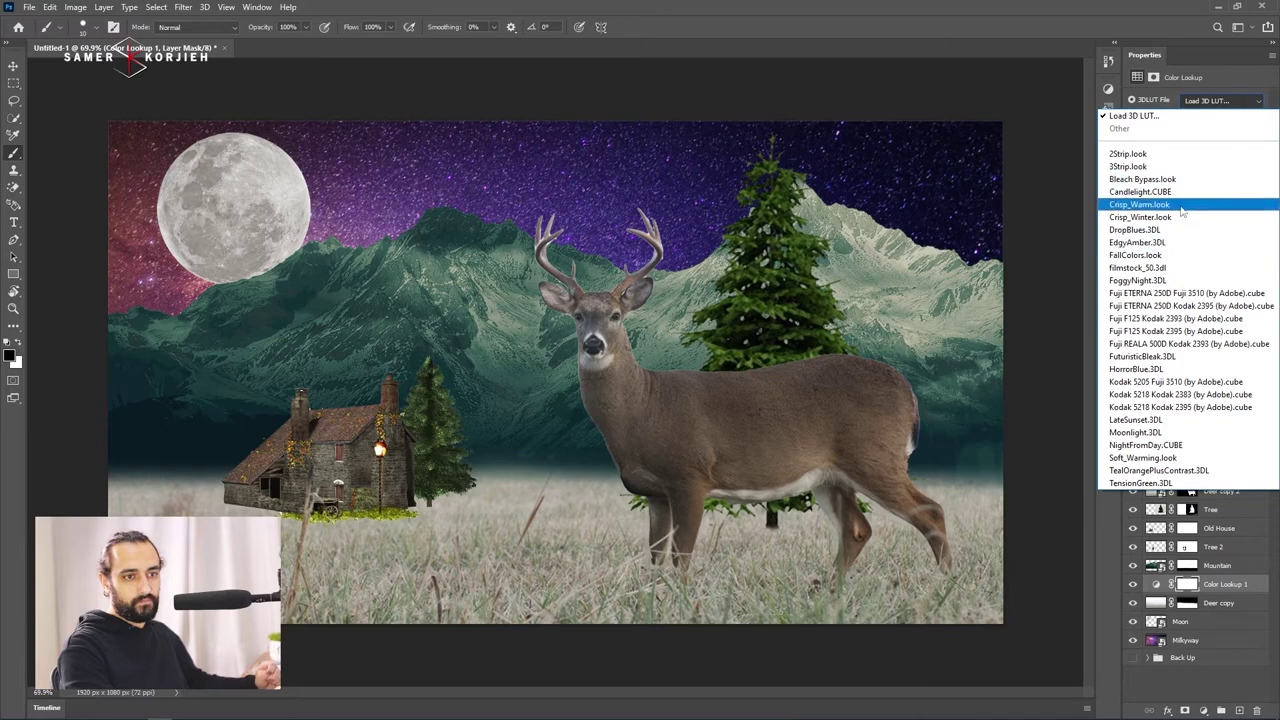
left_click(1160, 370)
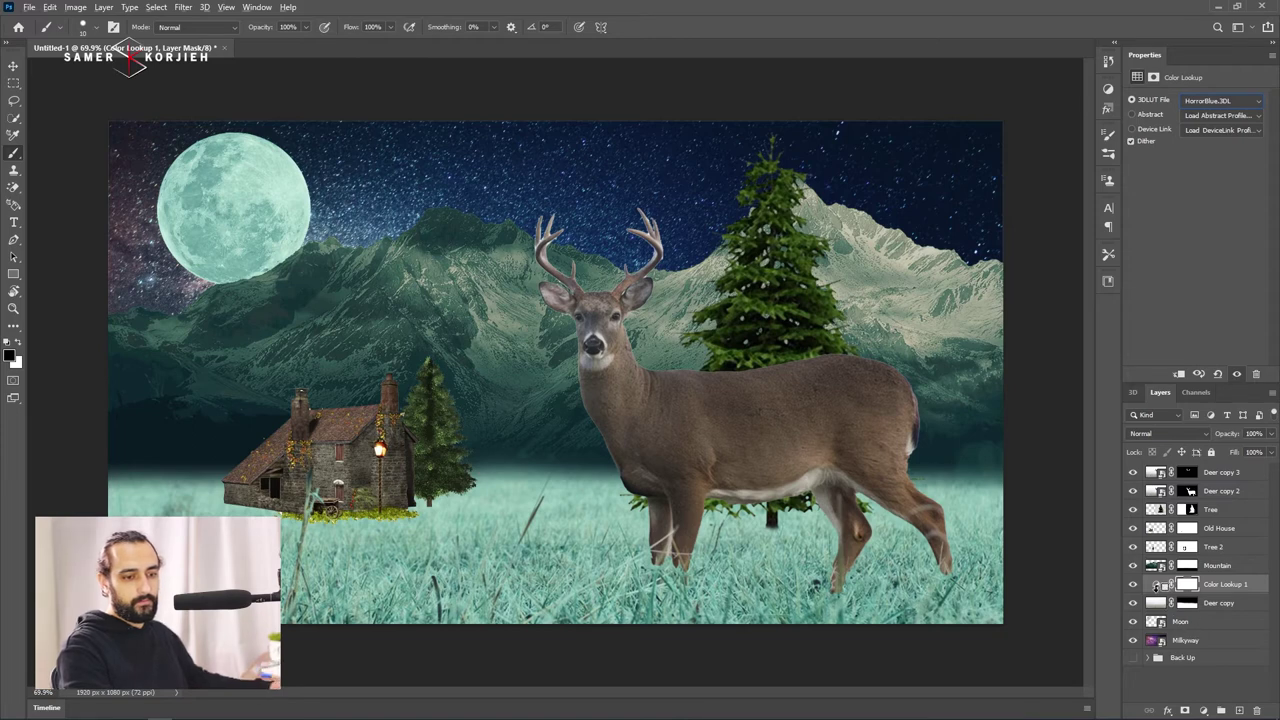
left_click(1156, 585)
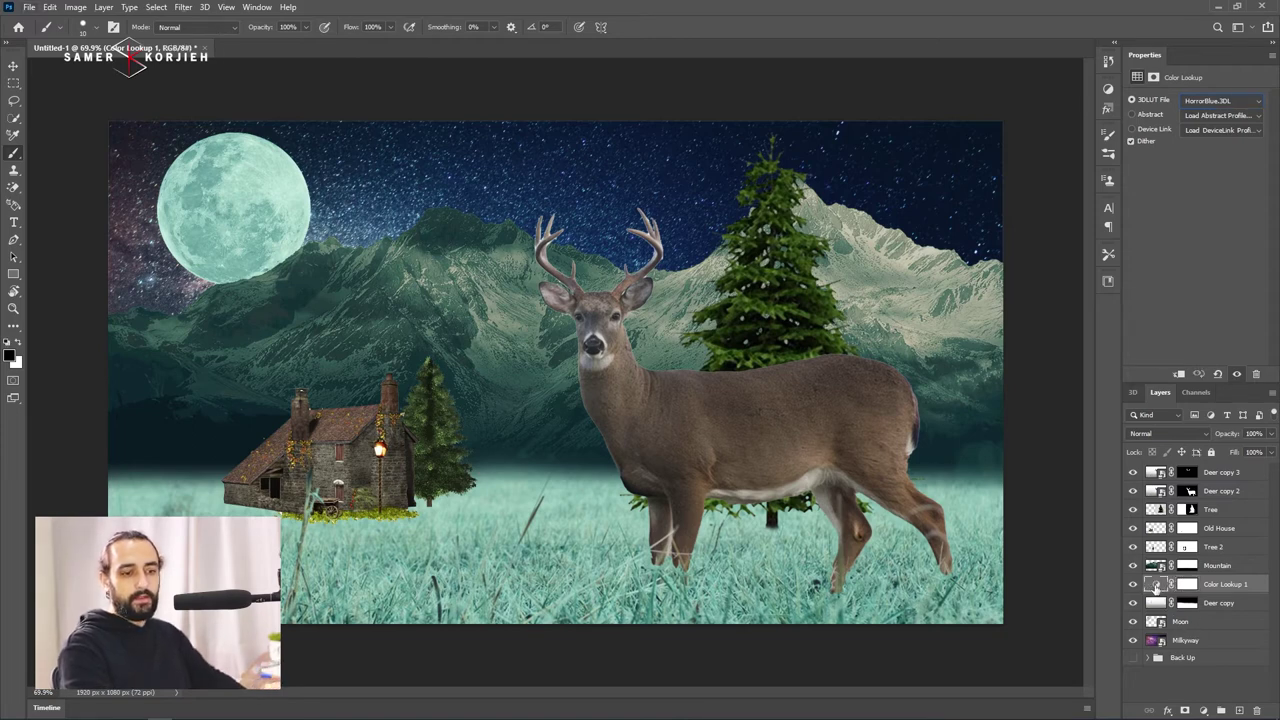
Replace the Color Lookup layer with a Hue/Saturation adjustment clipped to the grass.
left_click_drag(1156, 588, 1257, 710)
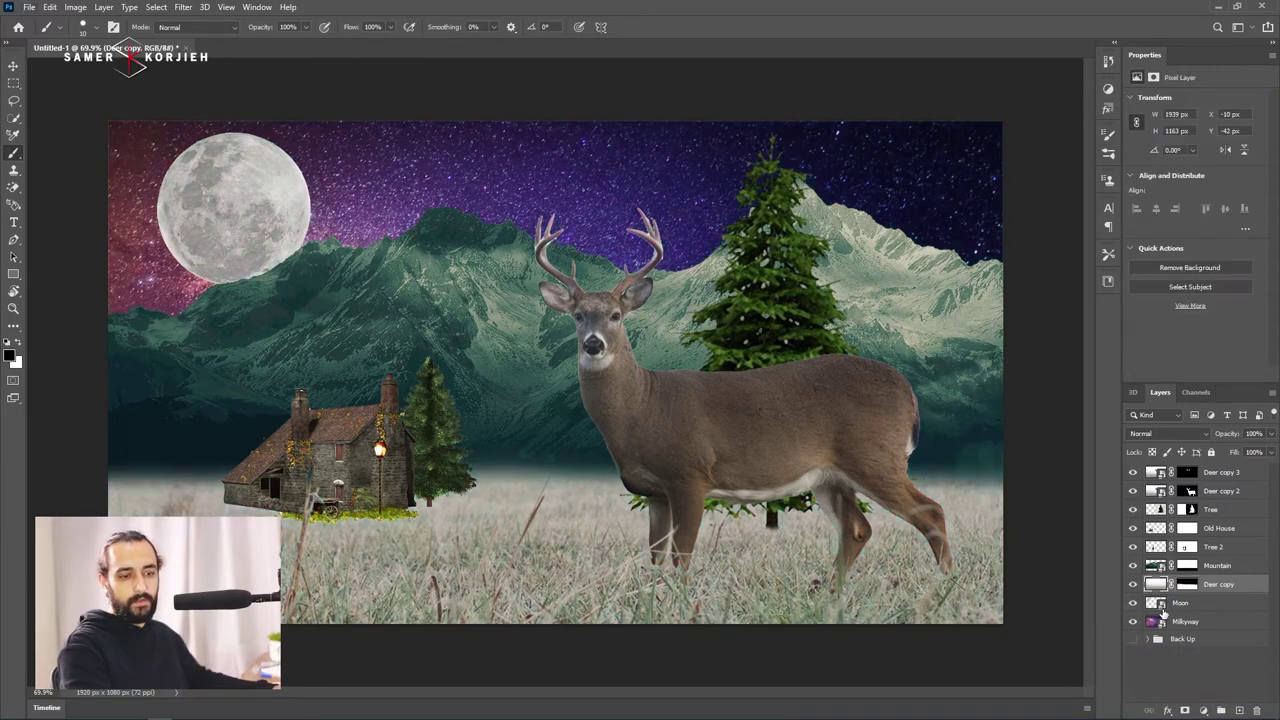
left_click(1207, 710)
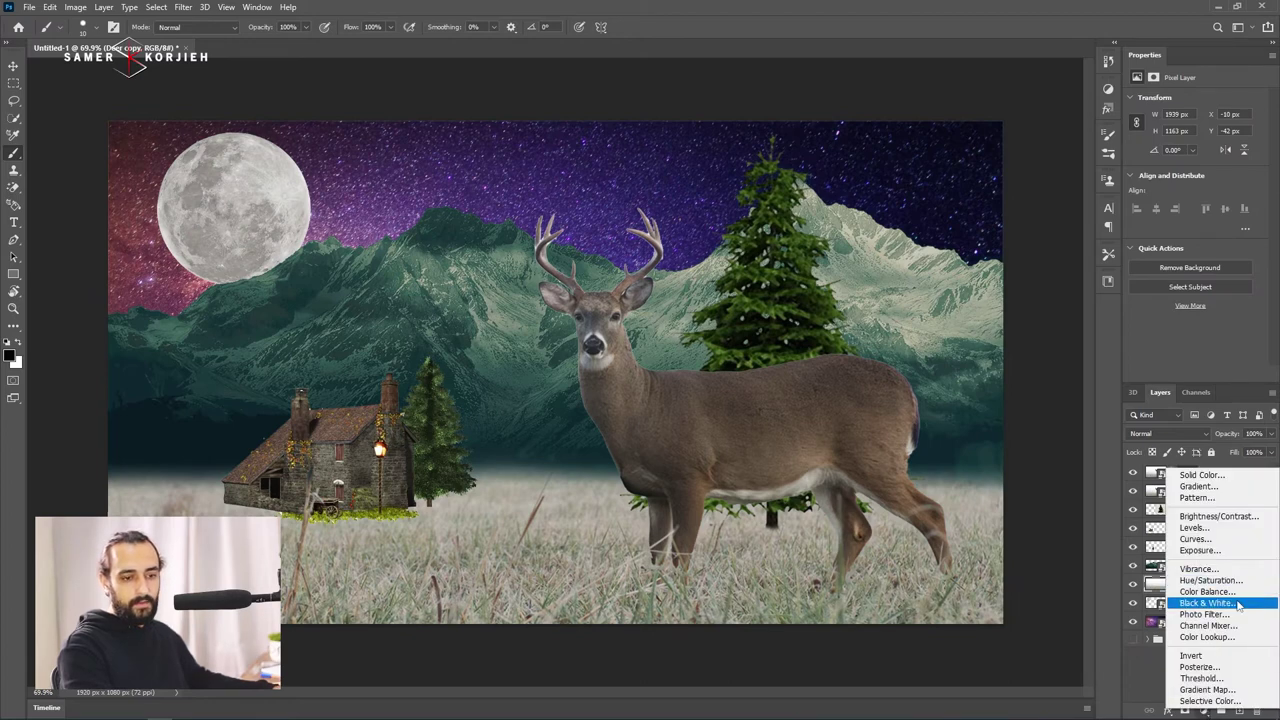
left_click(1227, 582)
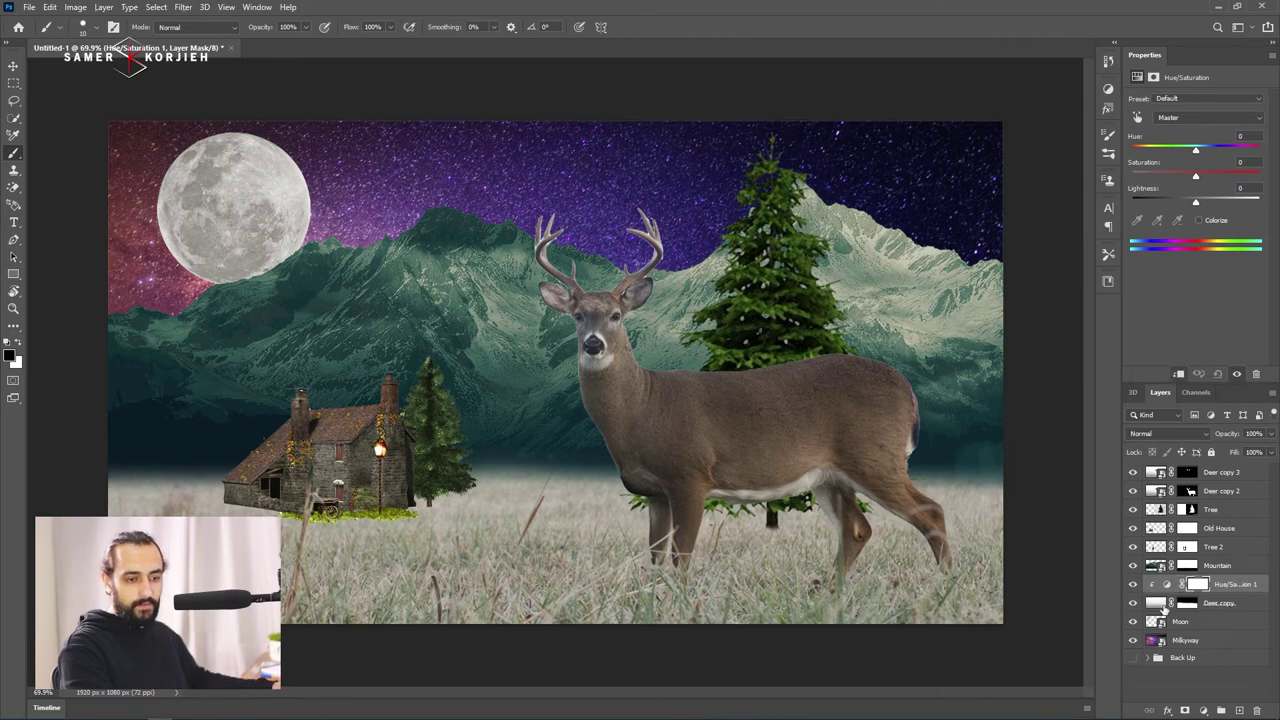
left_click(1157, 593, "alt")
left_click(1167, 585)
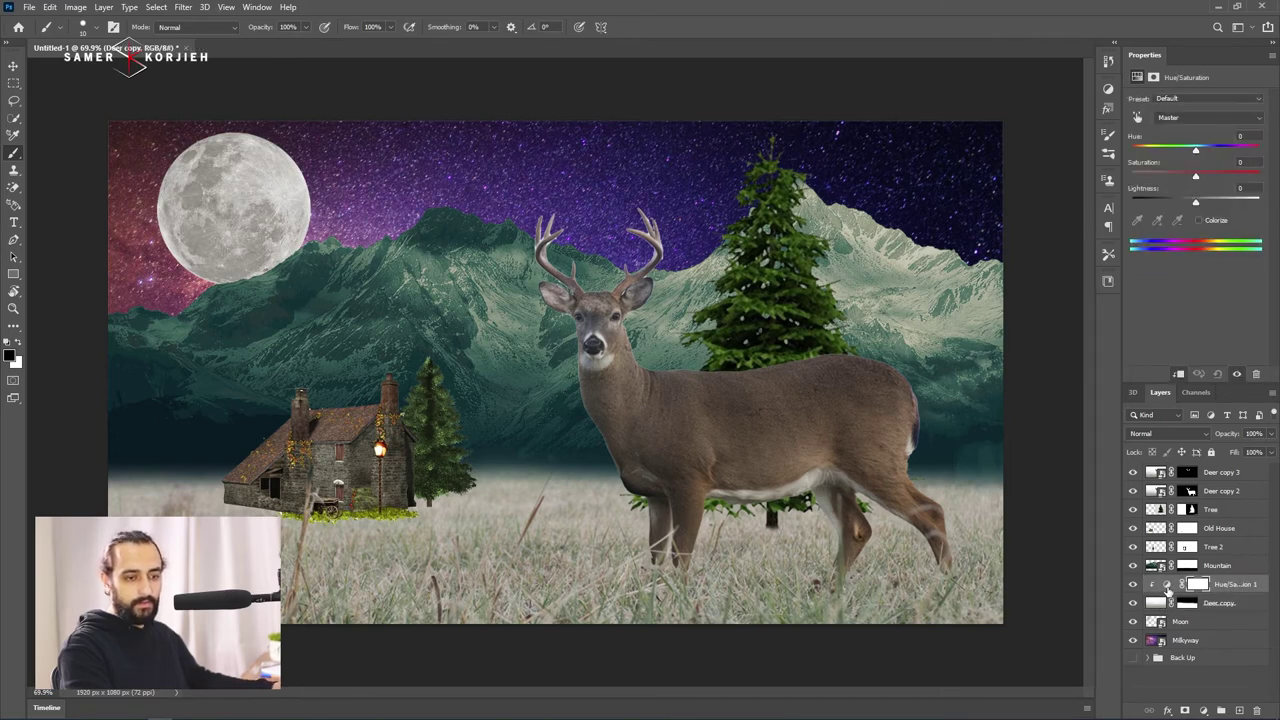
Colorize the grass violet at Hue about 232, Saturation 57, in Multiply mode.
left_click(1199, 221)
left_click_drag(1166, 181, 1190, 184)
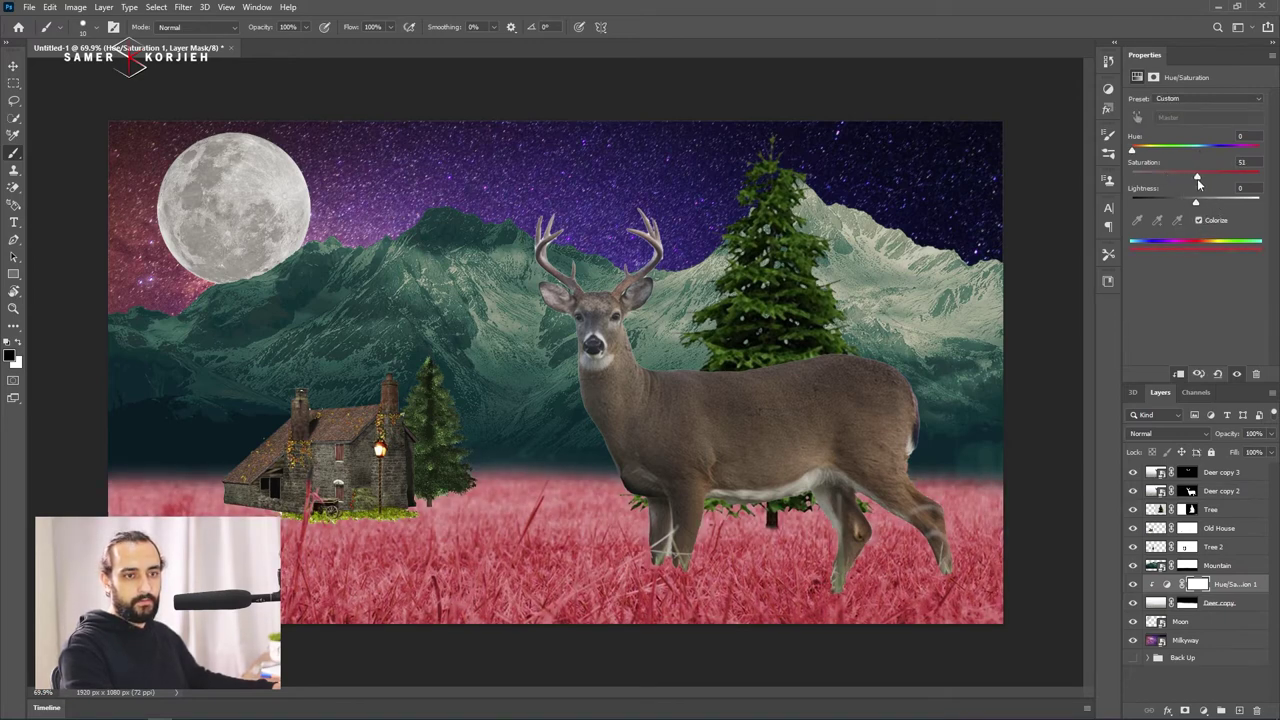
mouse_move(1134, 150)
left_mouse_down()
mouse_move(1213, 150)
mouse_move(1193, 207)
left_mouse_up()
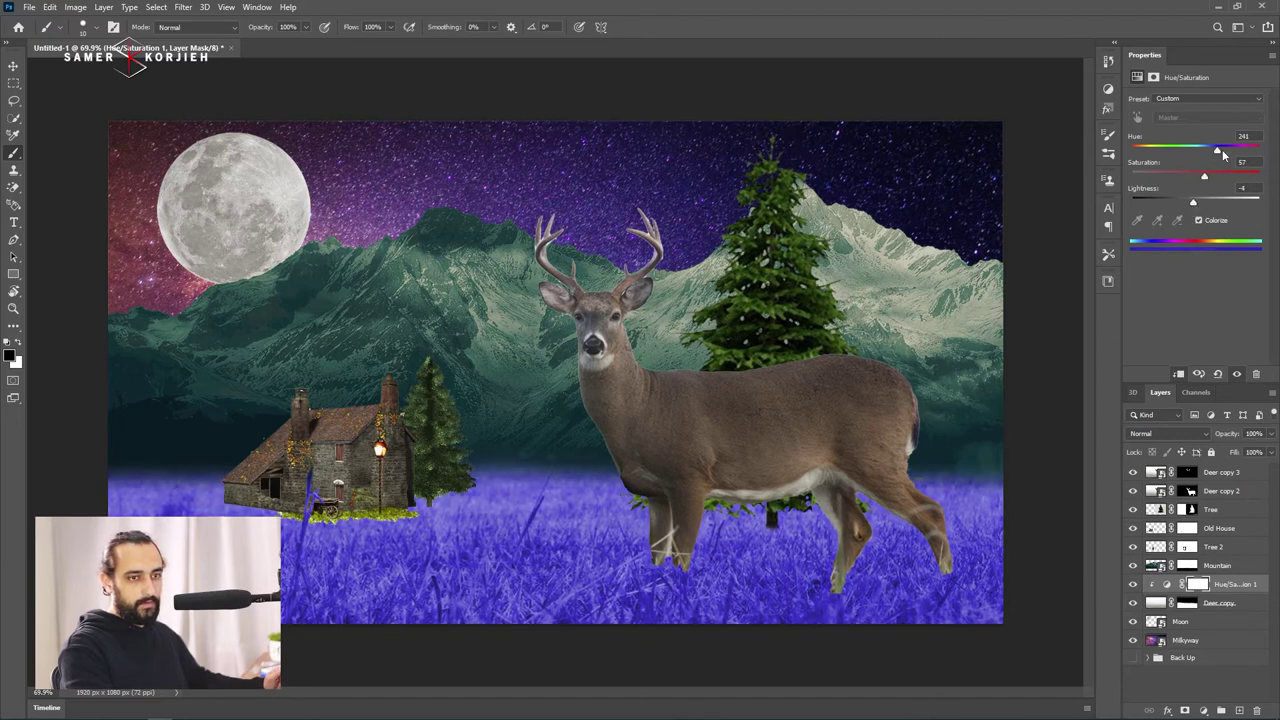
left_click_drag(1217, 152, 1219, 154)
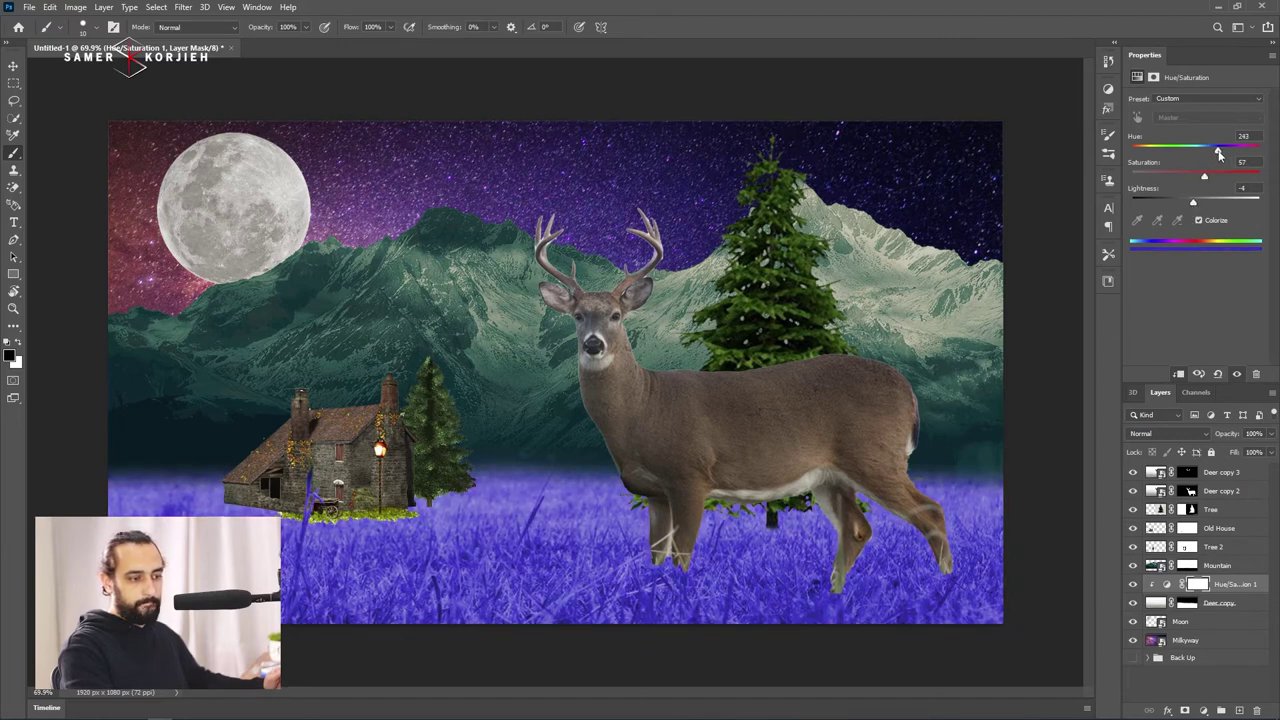
left_click(1170, 435)
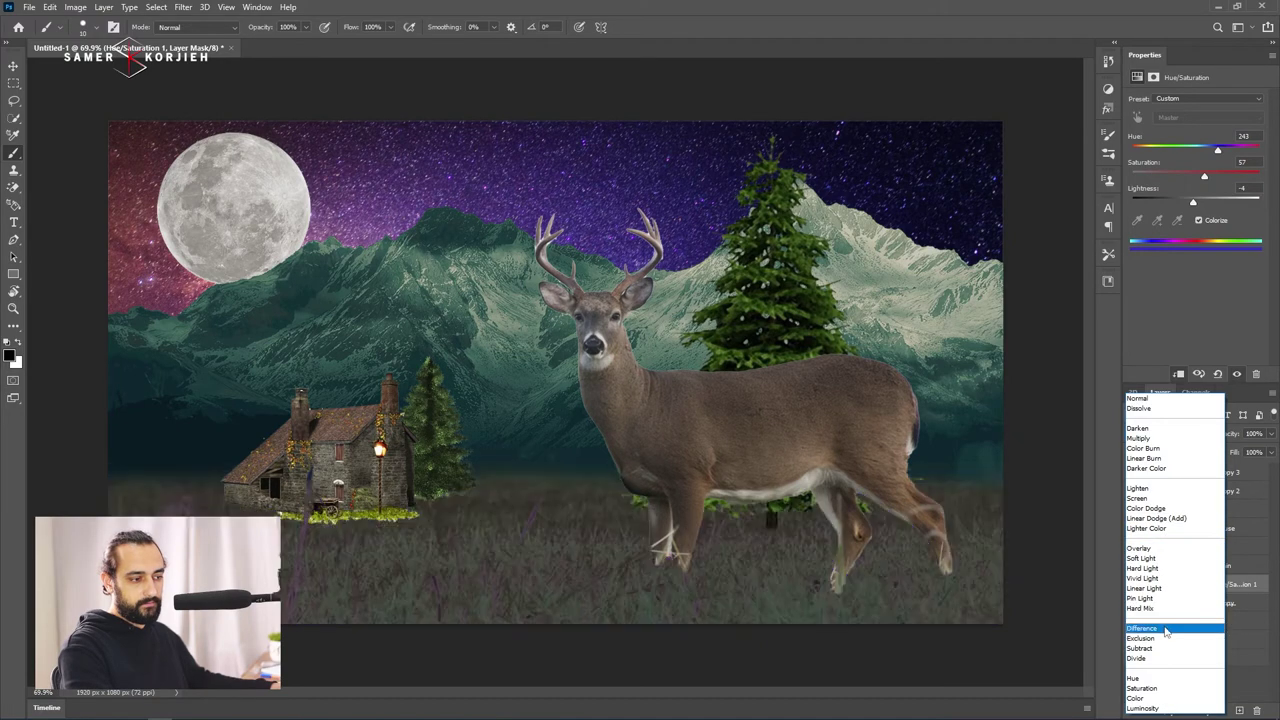
left_click(1160, 444)
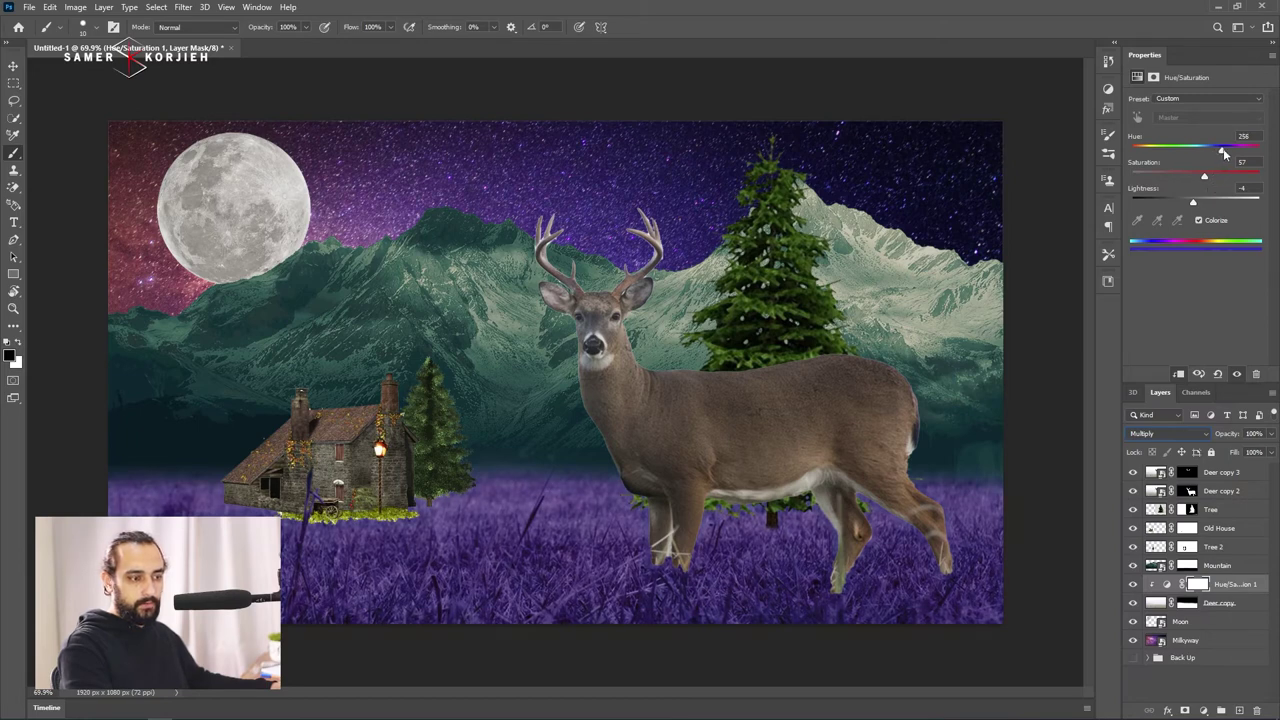
left_click_drag(1217, 152, 1218, 155)
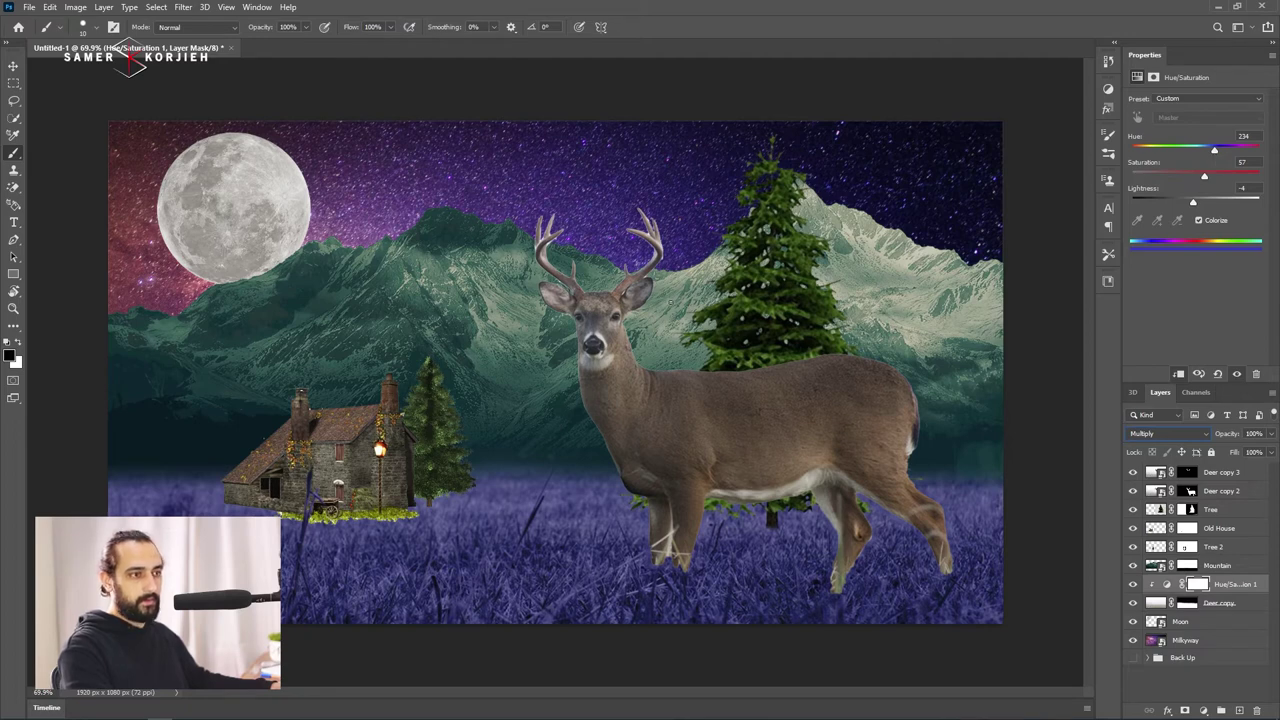
left_click_drag(1214, 150, 1211, 152)
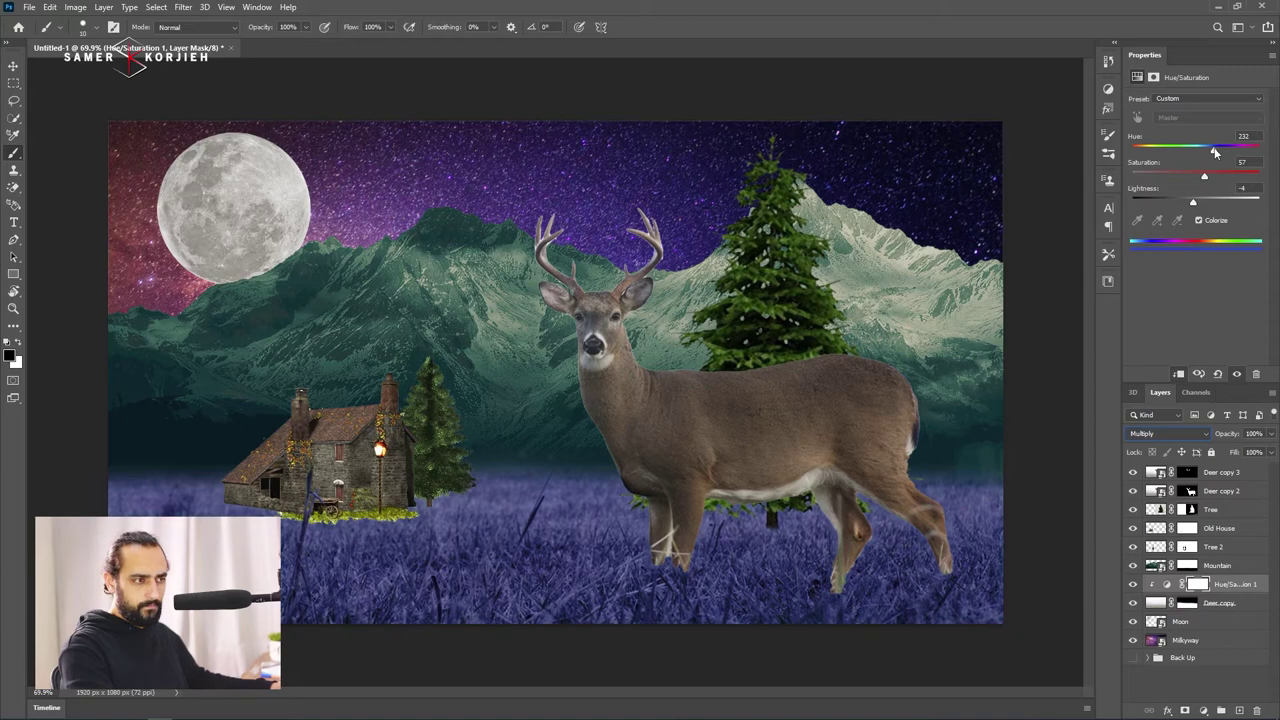
Split the Blend If Underlying Layer white handle so grass highlights show through.
double_click(1263, 583)
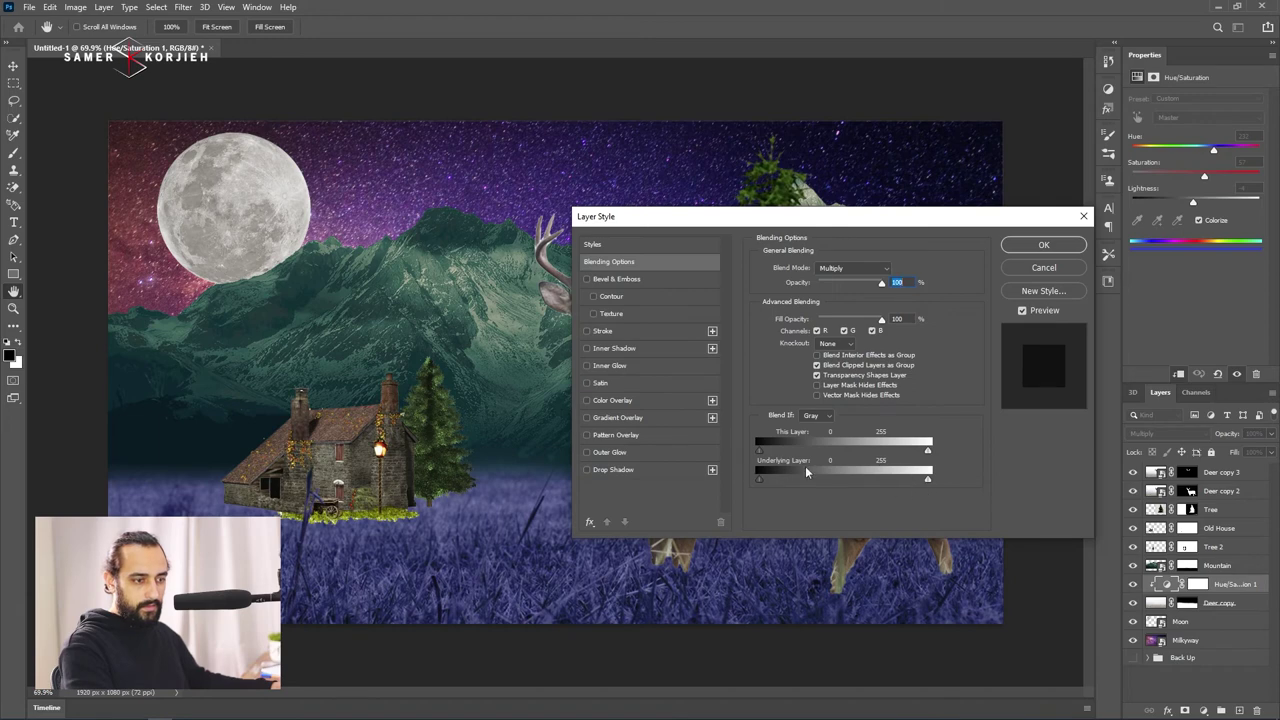
left_click_drag(927, 485, 866, 484)
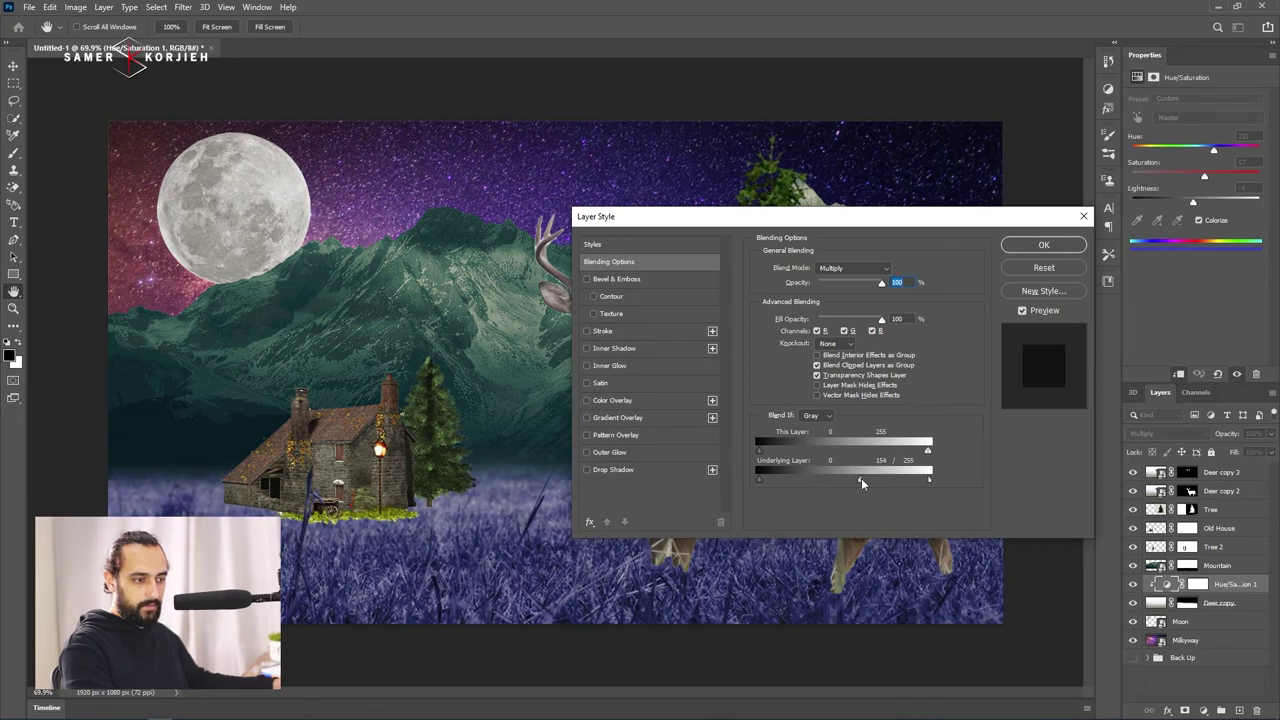
left_click_drag(857, 483, 851, 483)
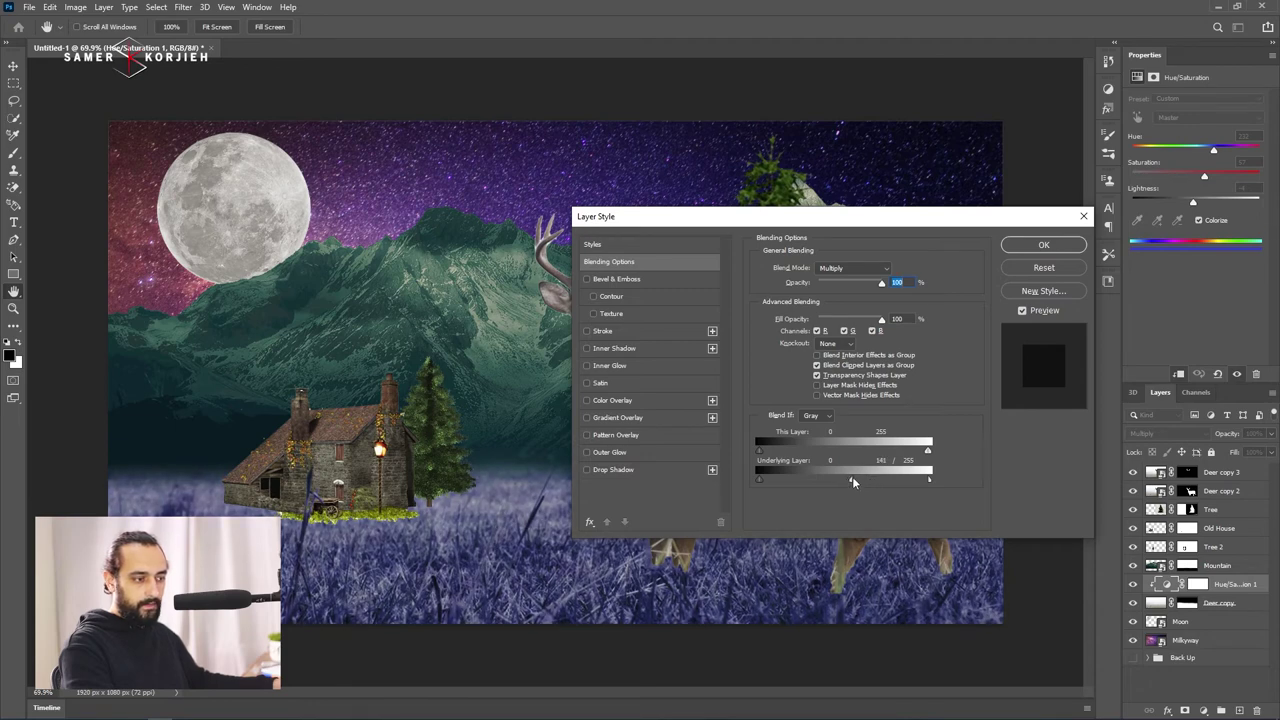
left_click(1043, 245)
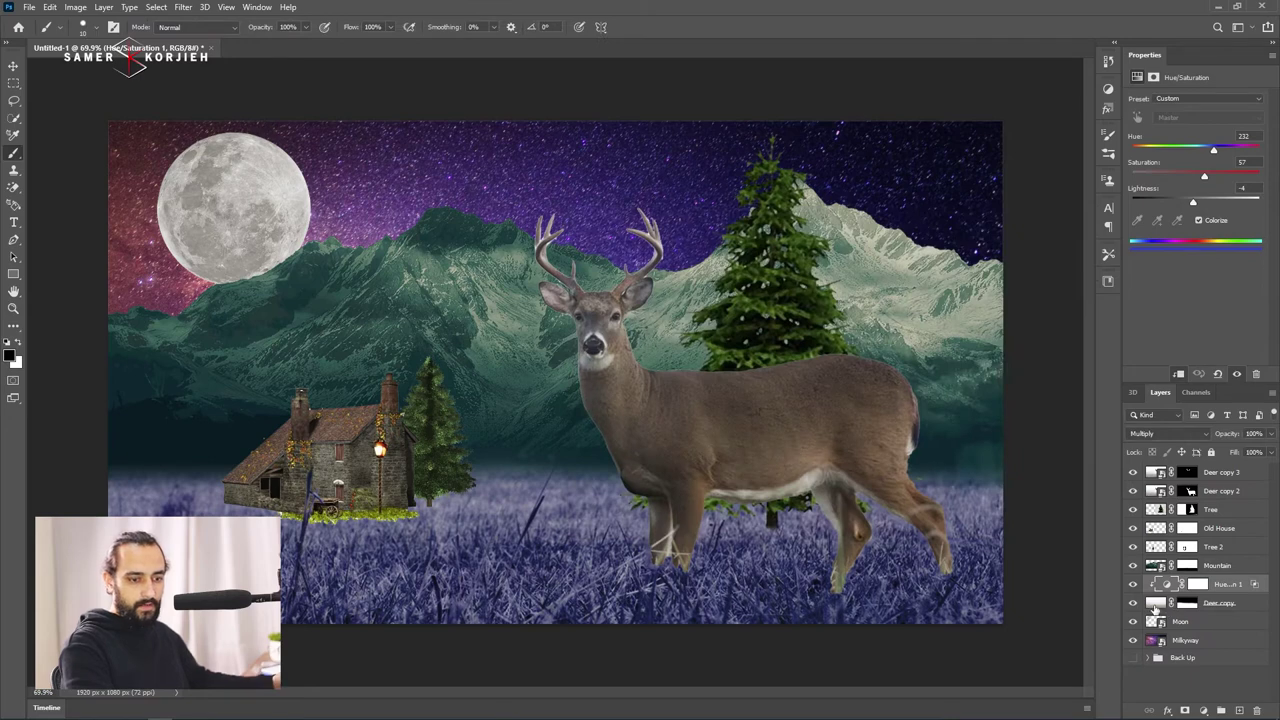
Add a Curves layer above the grass lowering highlights to 228 and shadows from 55 to 31.
left_click(1154, 606)
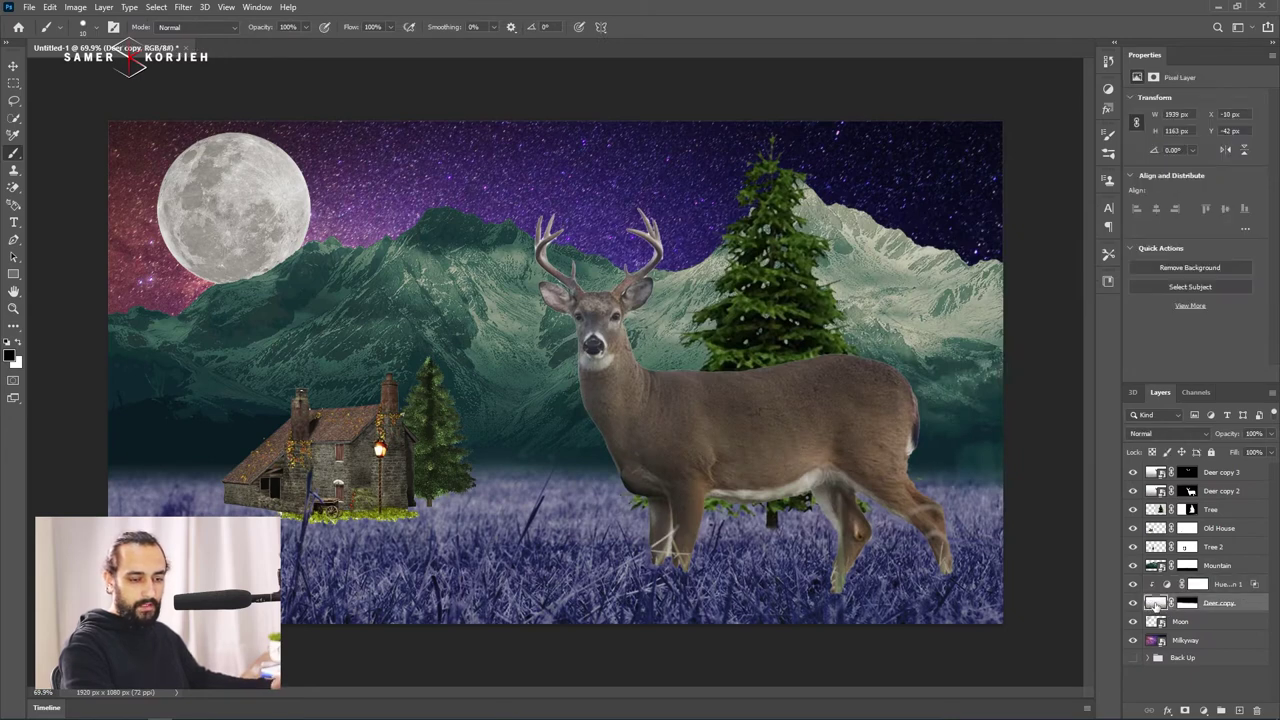
left_click(1203, 710)
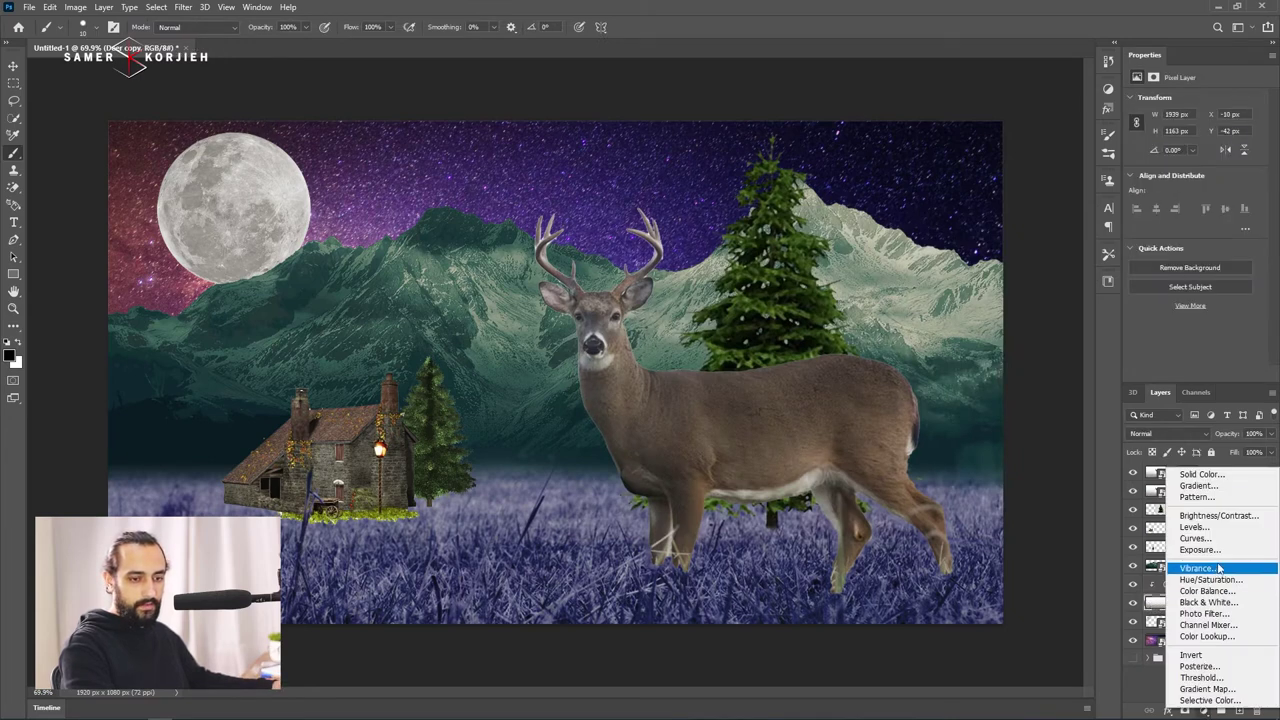
left_click(1219, 541)
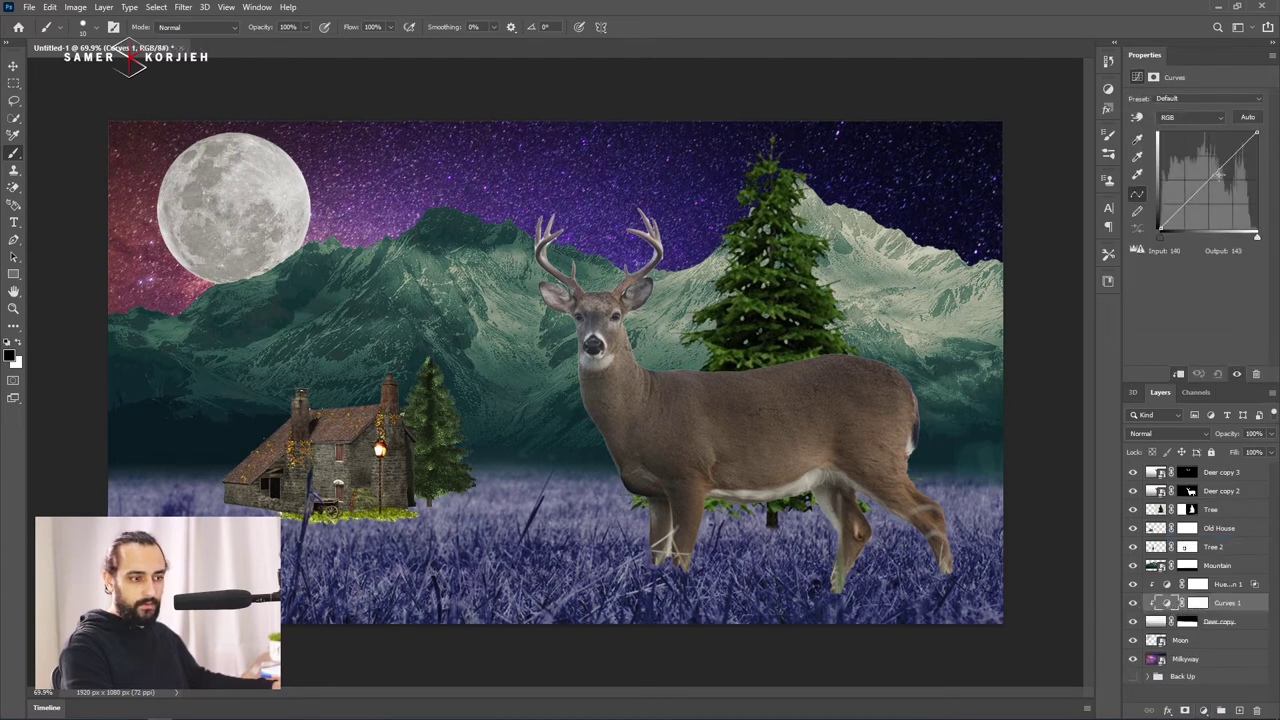
left_click_drag(1218, 174, 1135, 273)
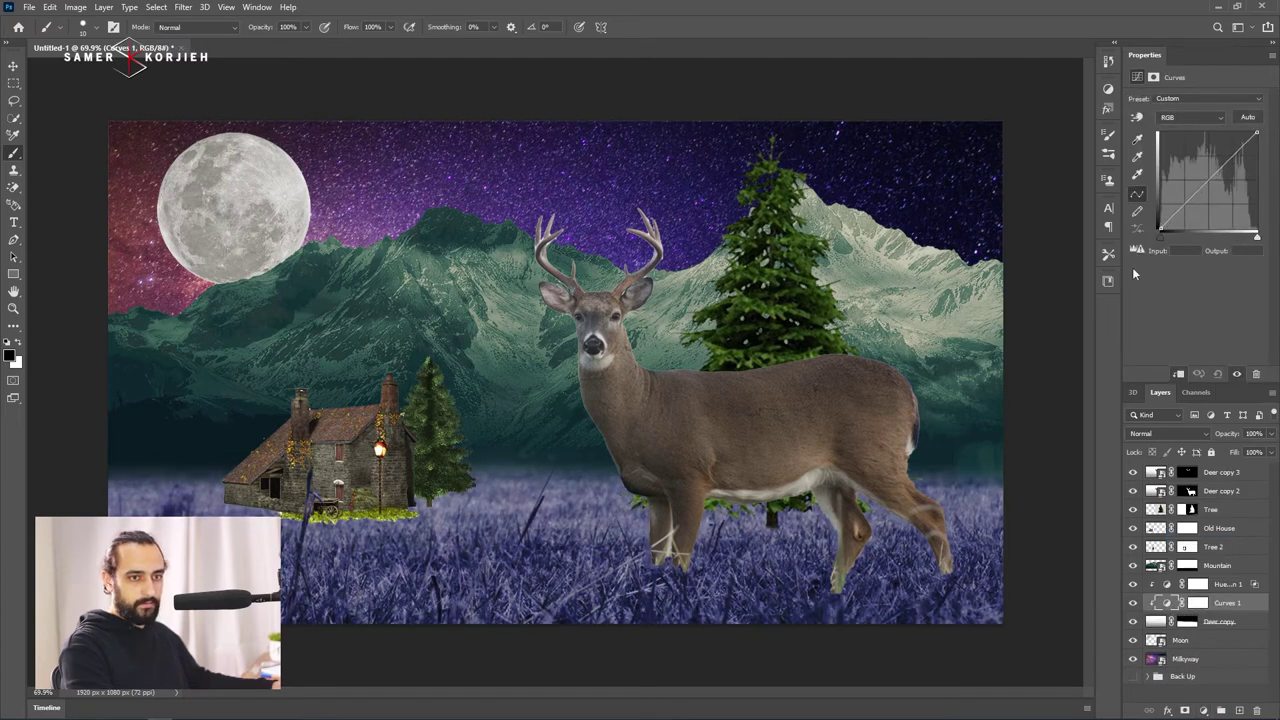
left_click_drag(1259, 132, 1268, 141)
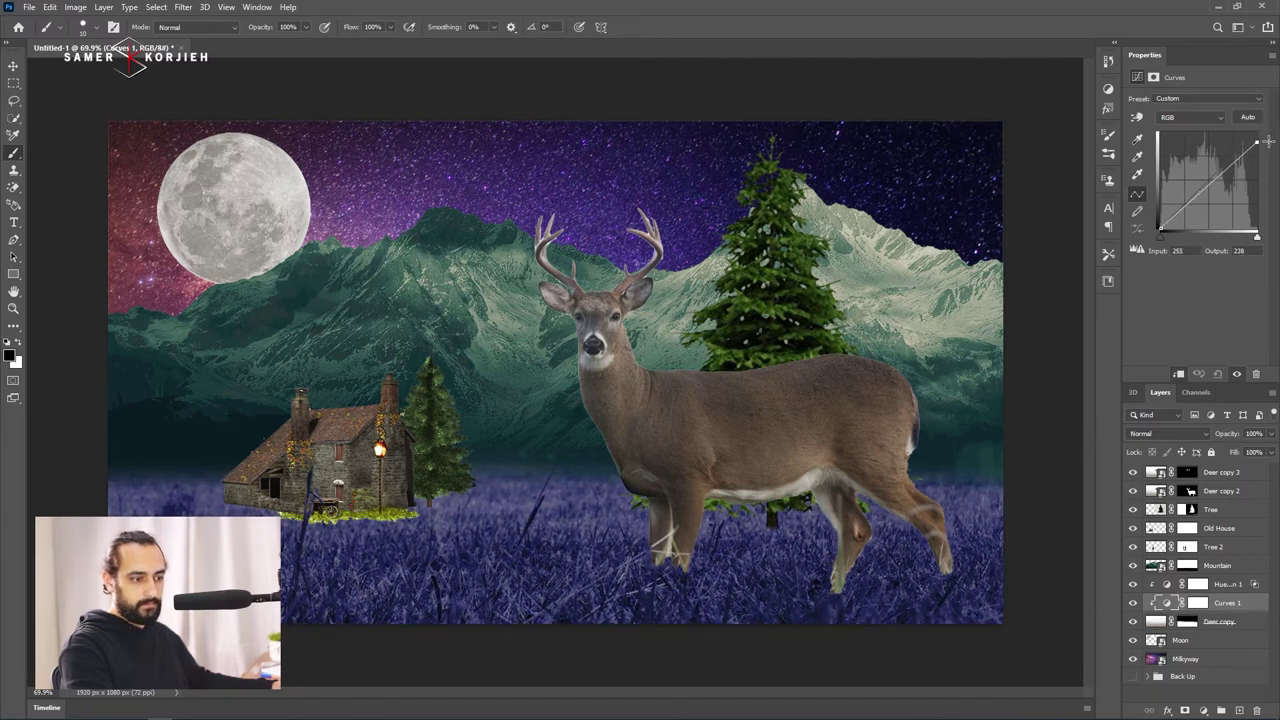
left_click(1214, 181)
left_click_drag(1182, 211, 1181, 219)
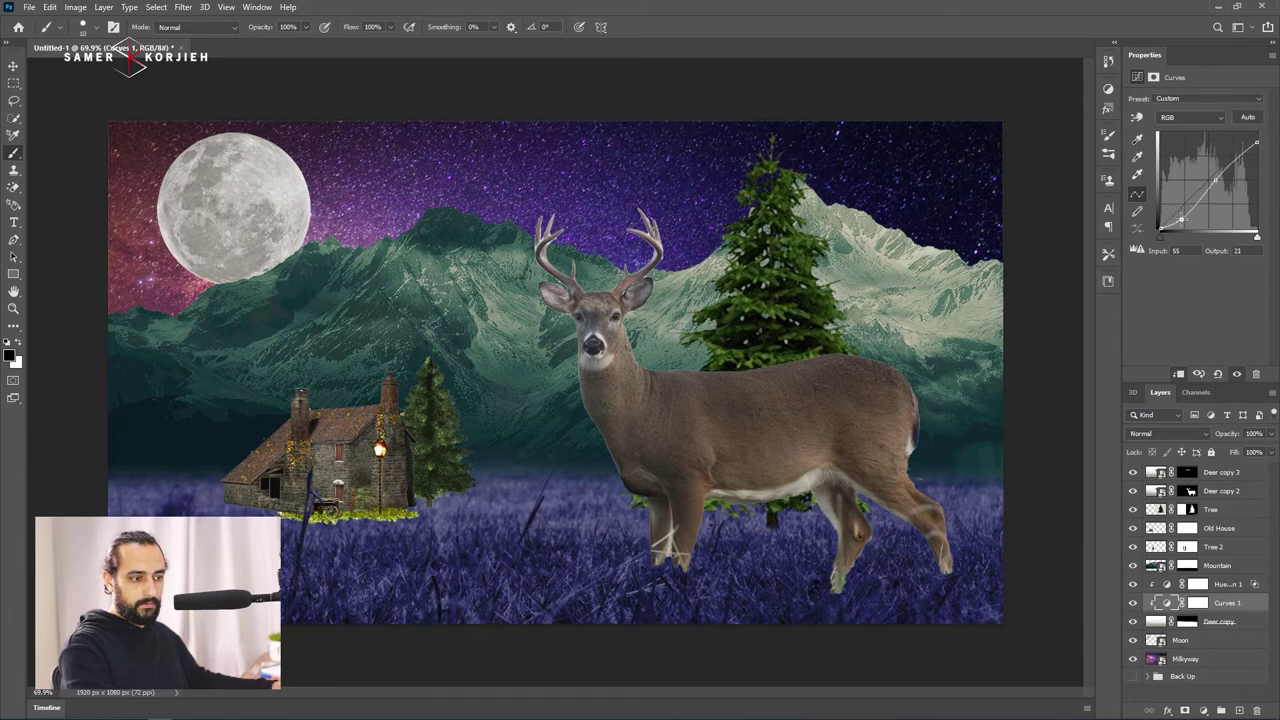
left_click(1157, 565)
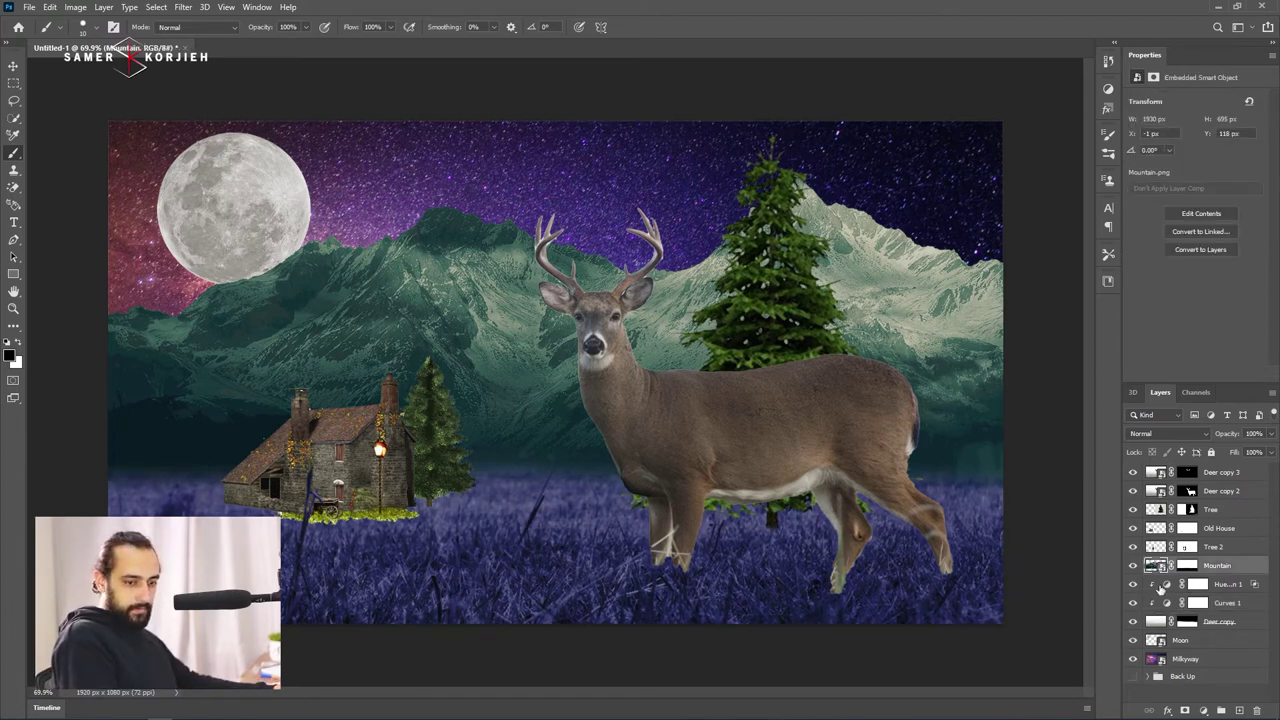
Add a new Hue/Saturation adjustment clipped to the Mountain layer.
left_click(1165, 586)
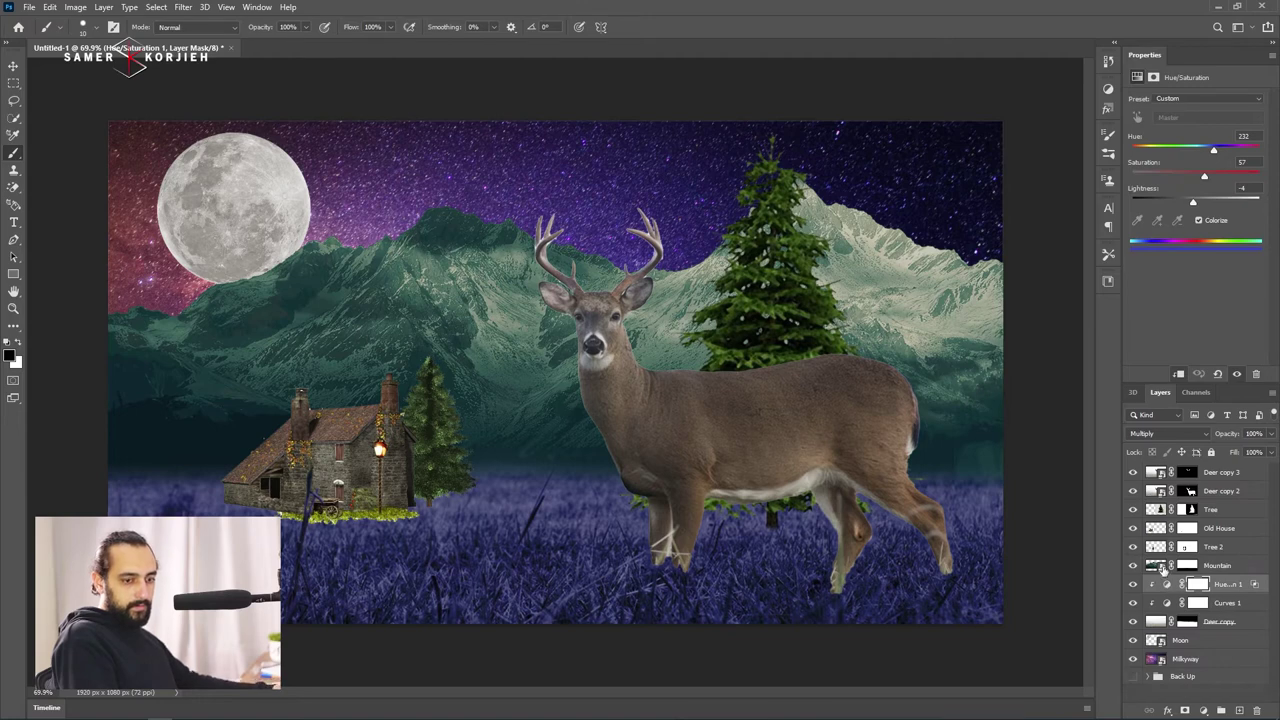
left_click(1163, 567)
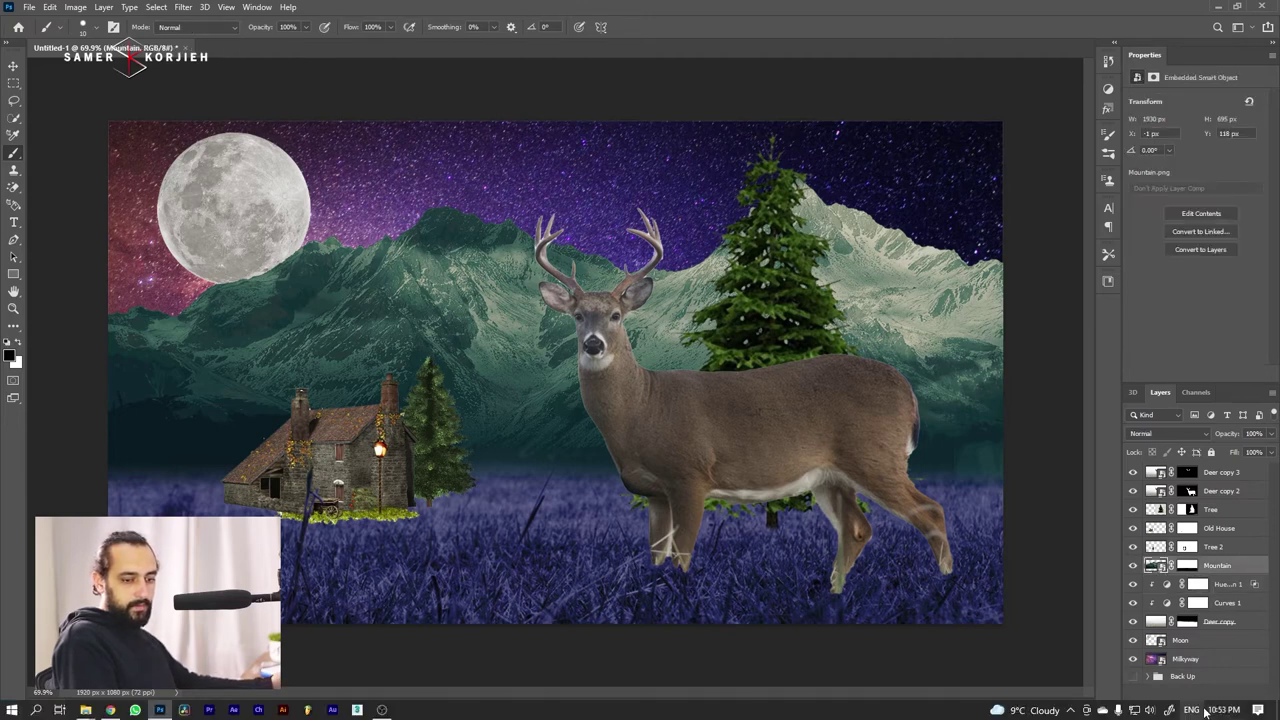
double_click(1228, 585)
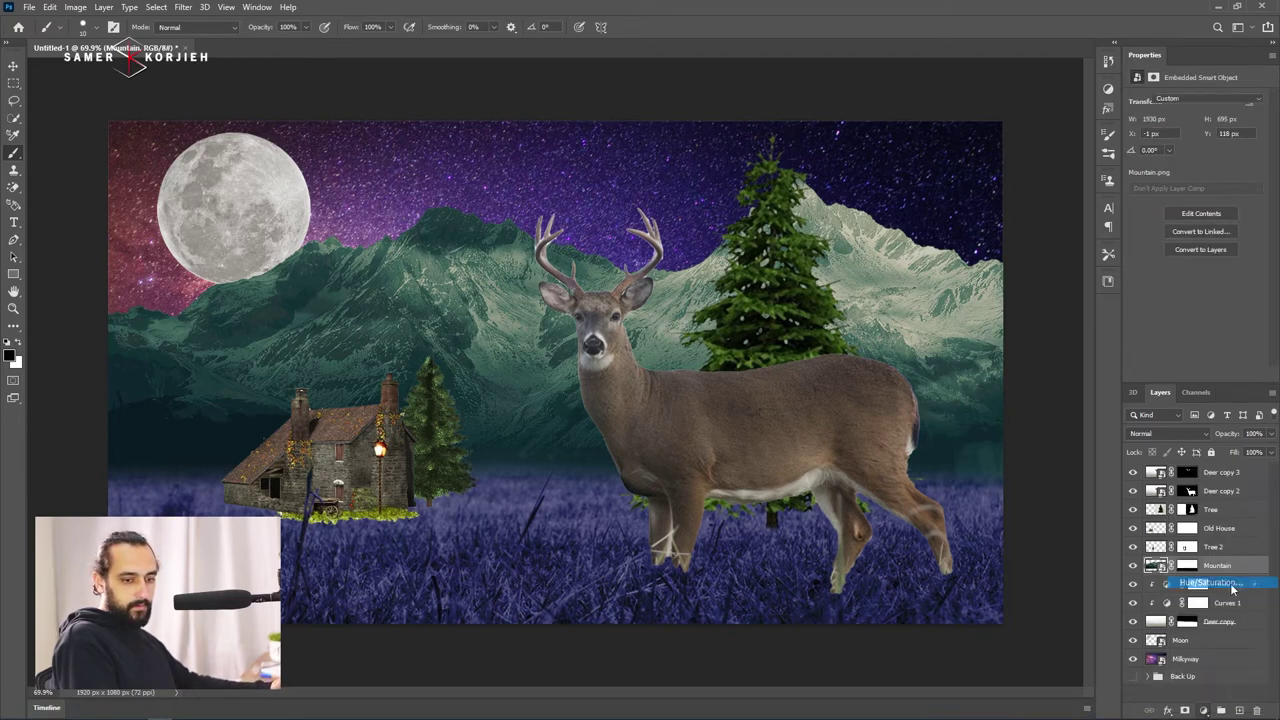
left_click_drag(1232, 588, 1225, 566)
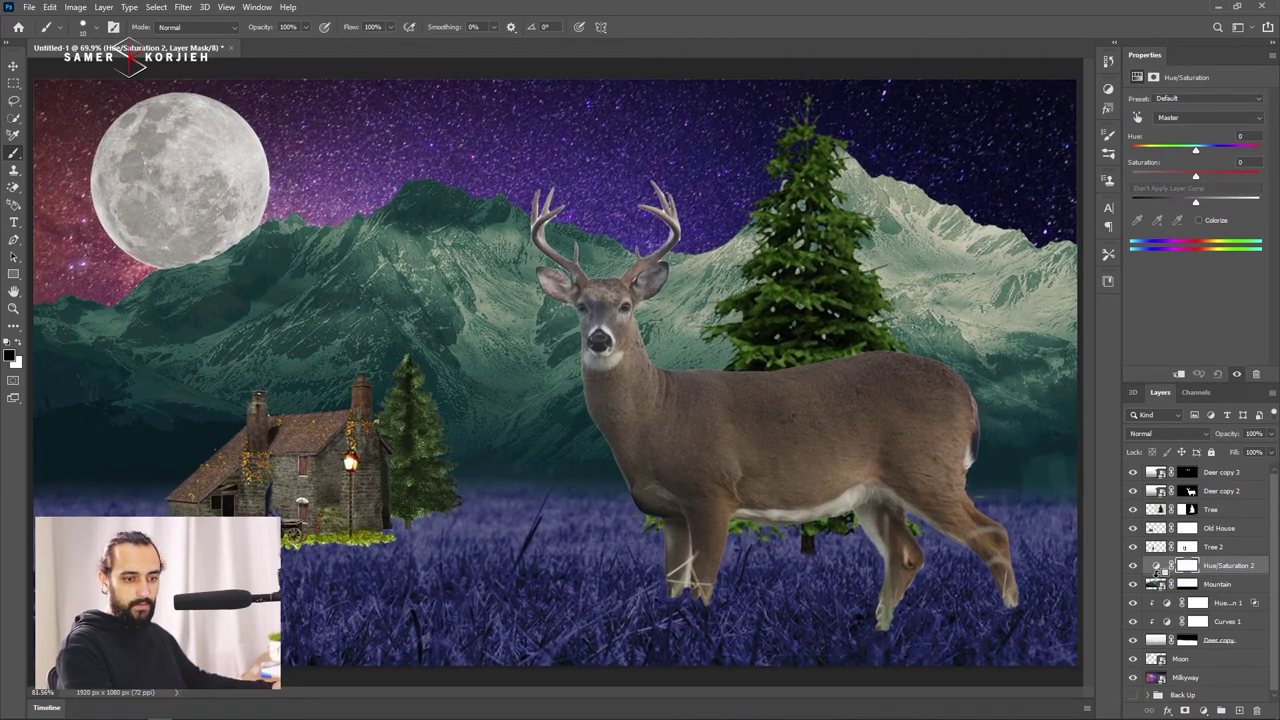
left_click(1160, 576, "alt")
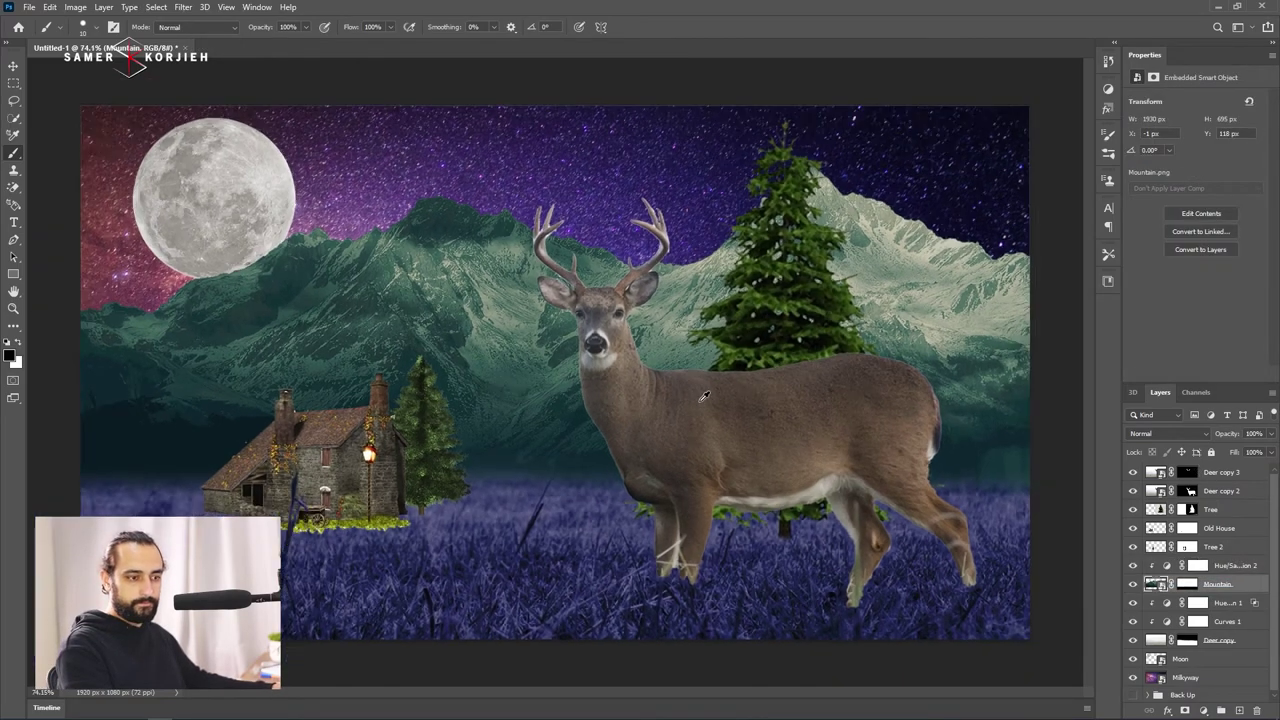
left_click(1166, 566)
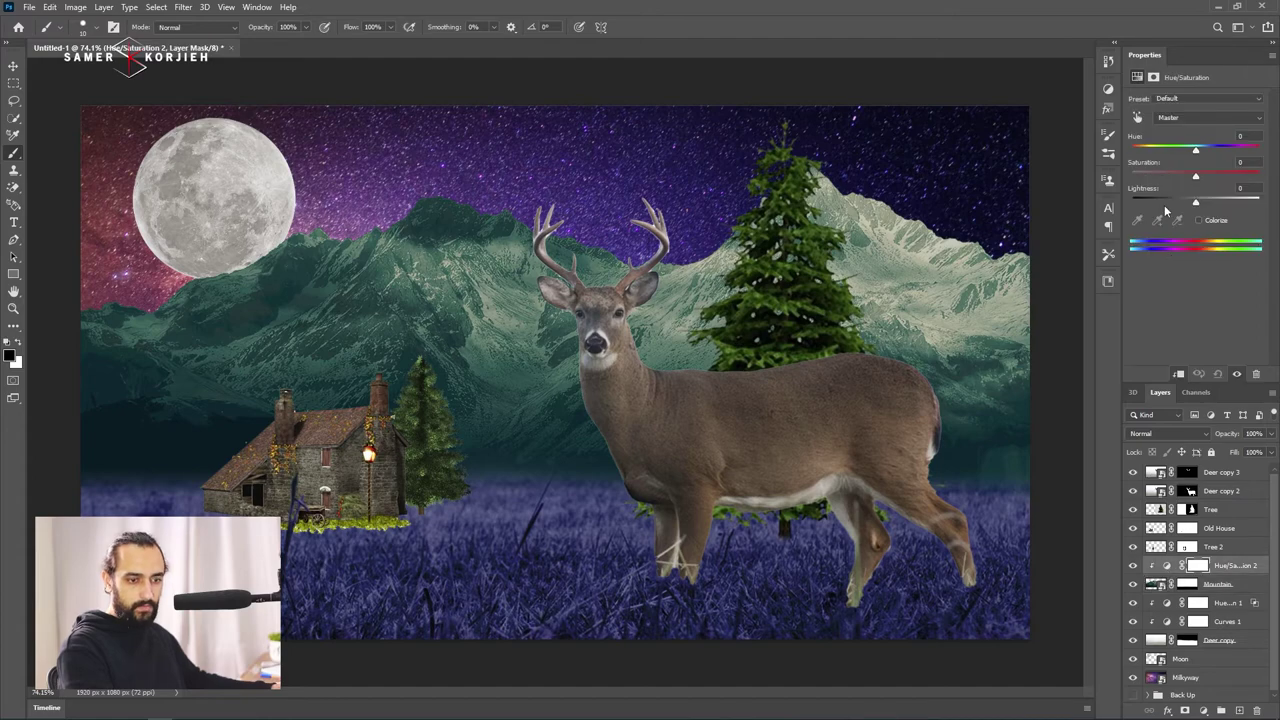
Colorize the mountains blue at Hue 221, Saturation 62, in Multiply mode.
left_click(1199, 220)
left_click_drag(1194, 176, 1213, 149)
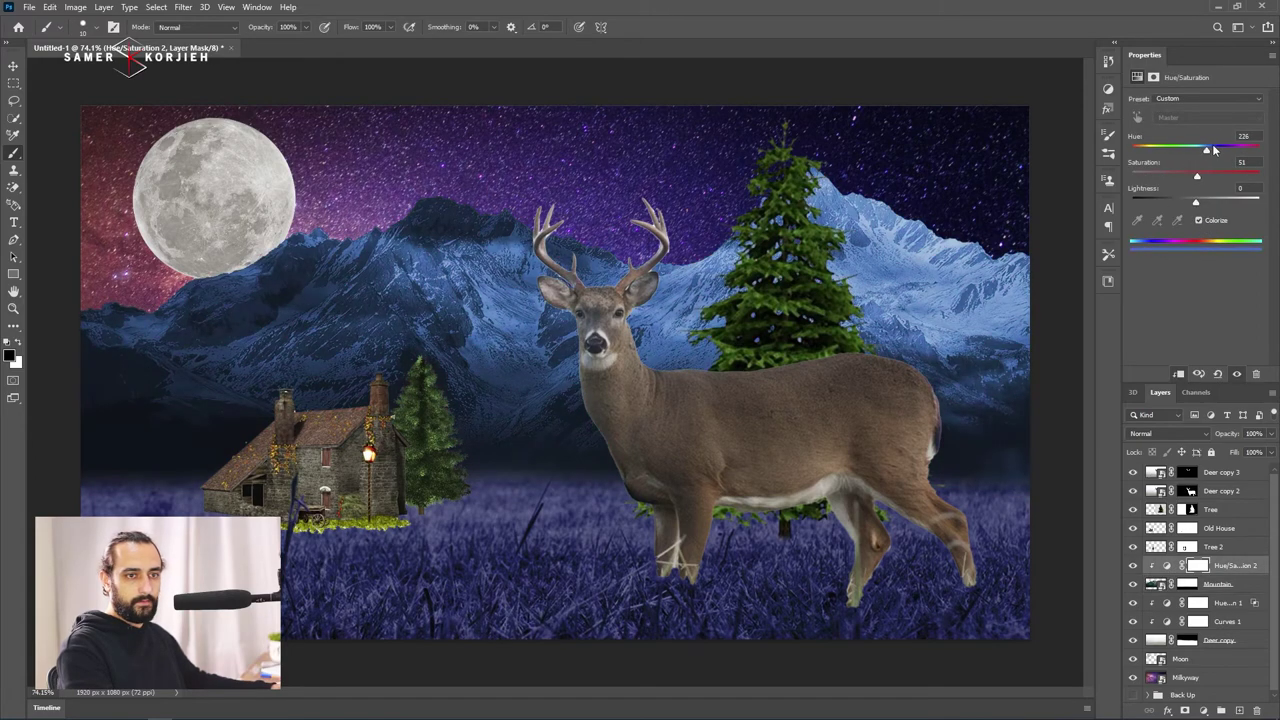
left_click(1168, 433)
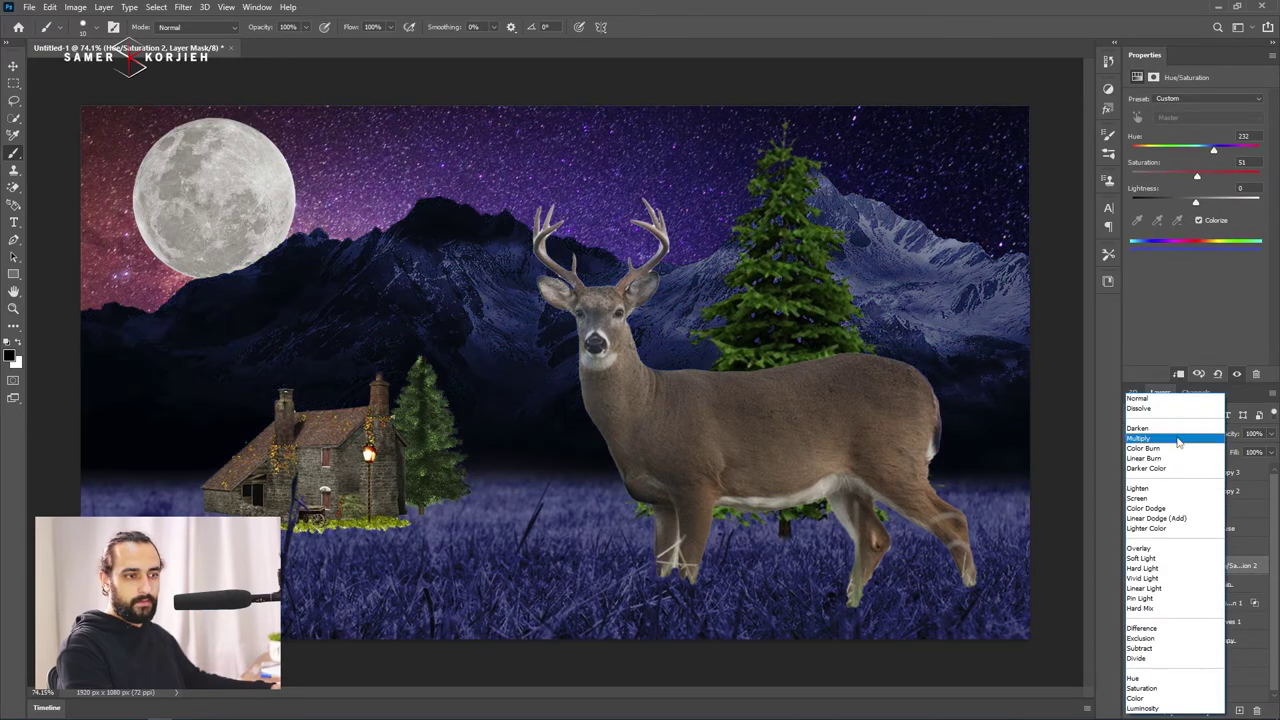
left_click(1179, 441)
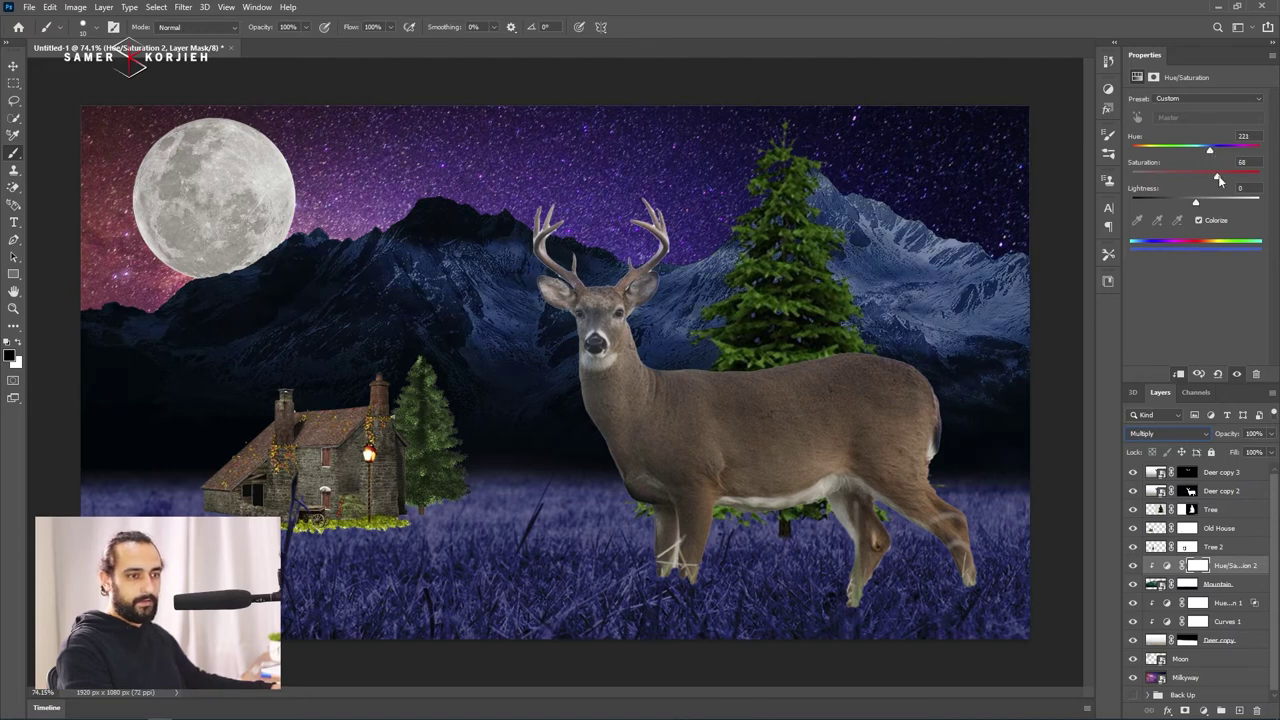
Split the Blend If Underlying Layer highlight handle so the bright snow shows through.
double_click(1265, 566)
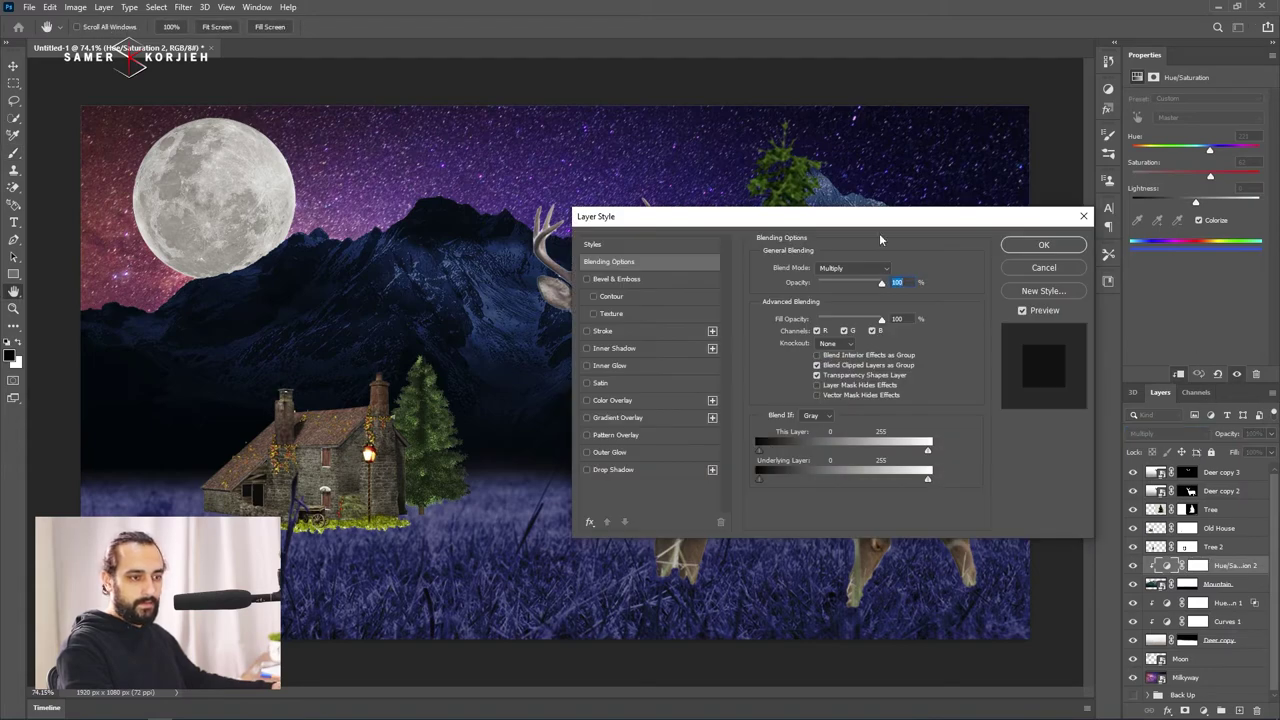
left_click_drag(880, 215, 824, 341)
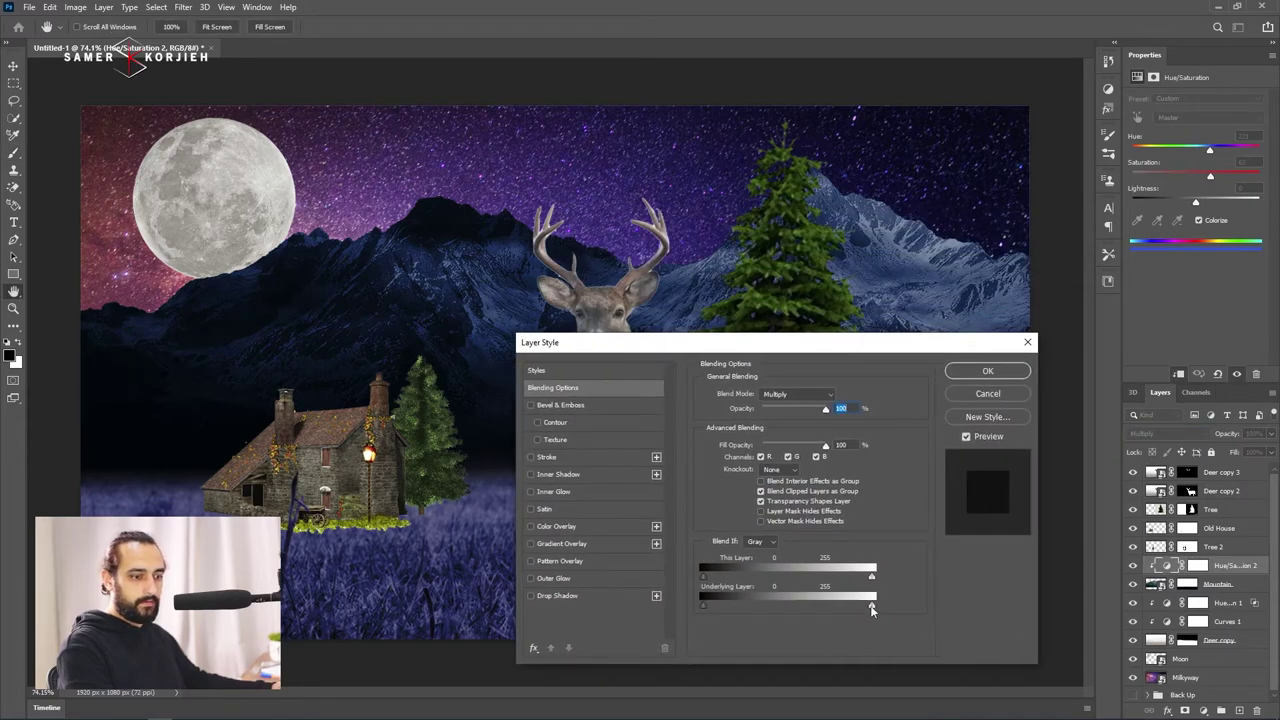
left_click_drag(872, 609, 795, 611)
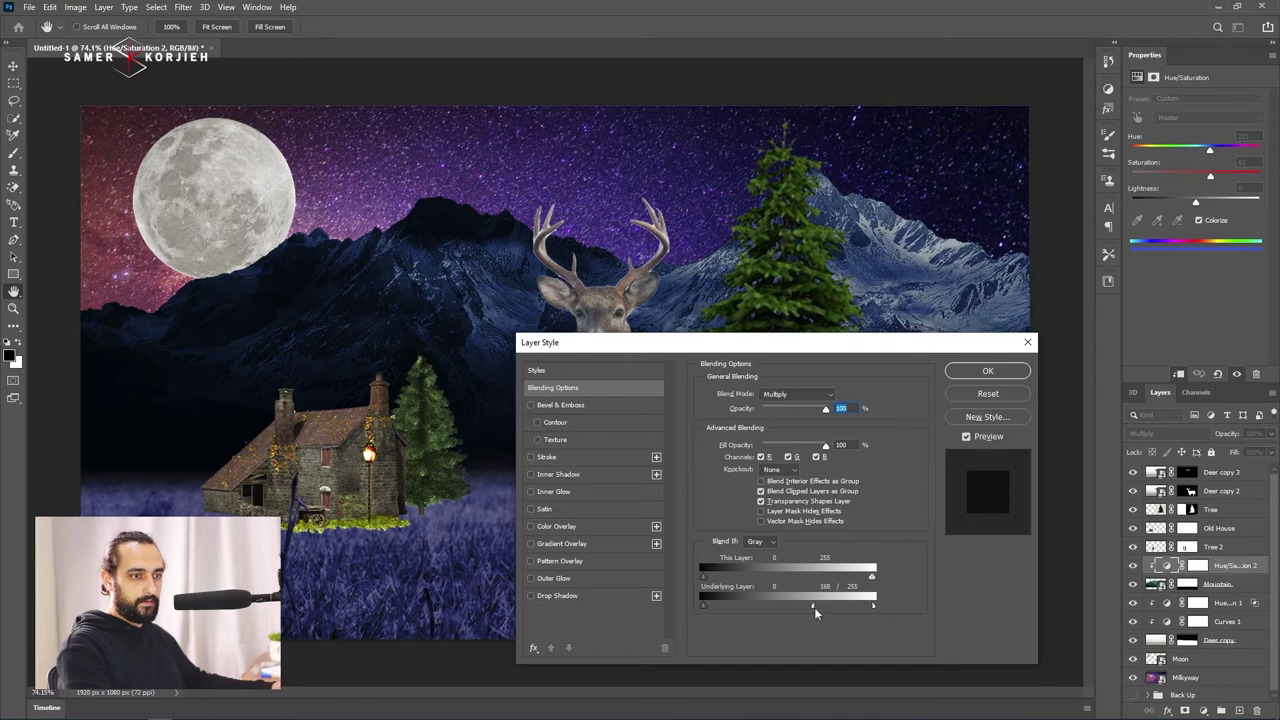
left_click(987, 371)
left_click(1152, 586)
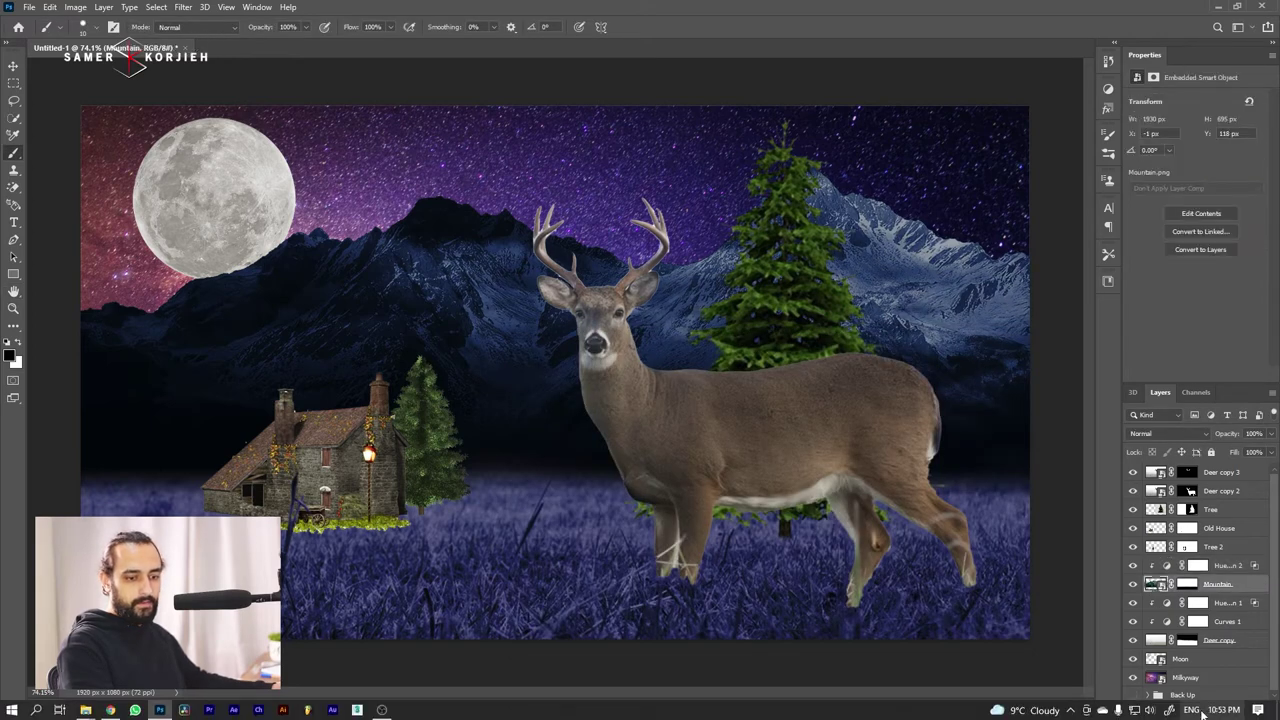
Add a Curves layer on the mountains pulling the top-right point down to Output 208.
left_click(1205, 711)
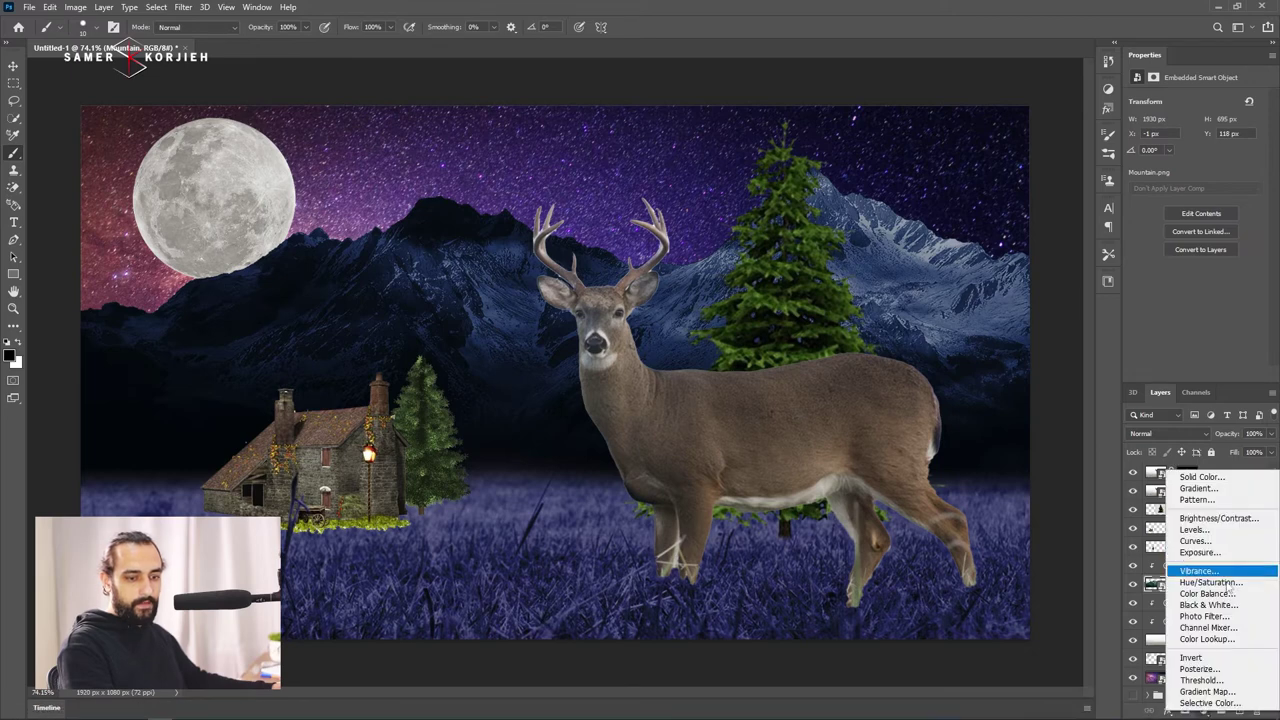
left_click(1218, 546)
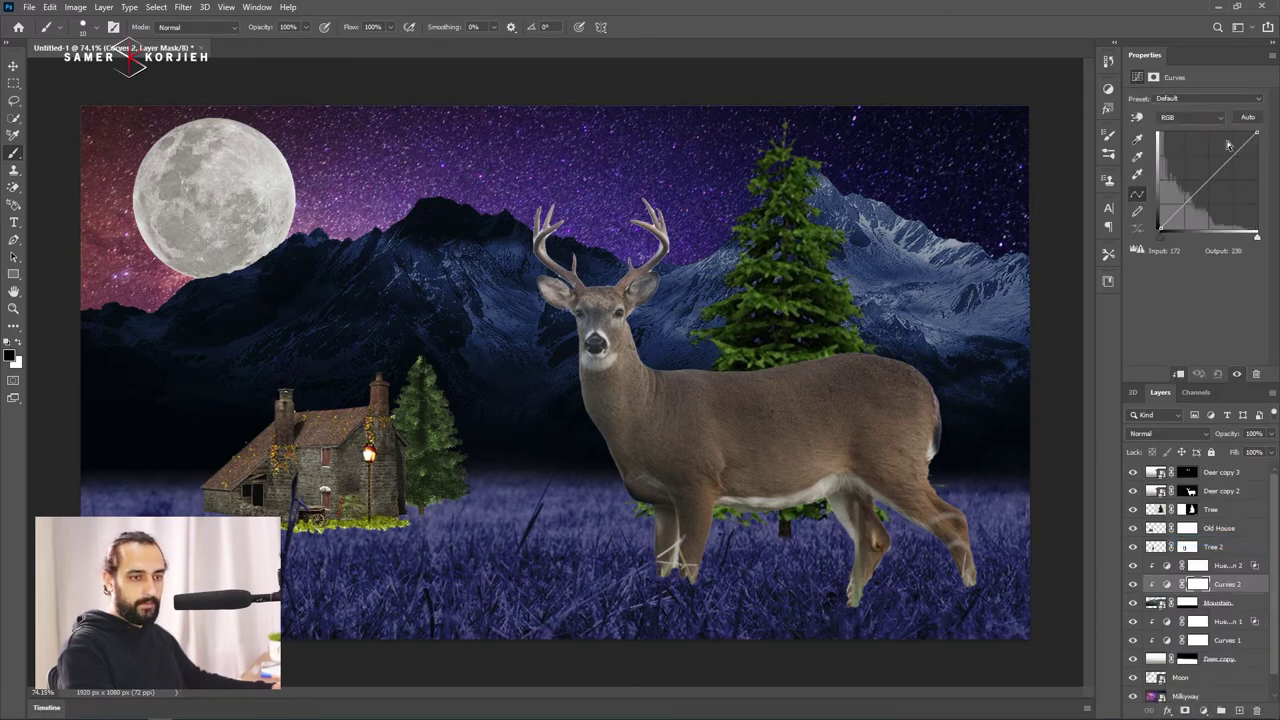
left_click_drag(1257, 133, 1269, 147)
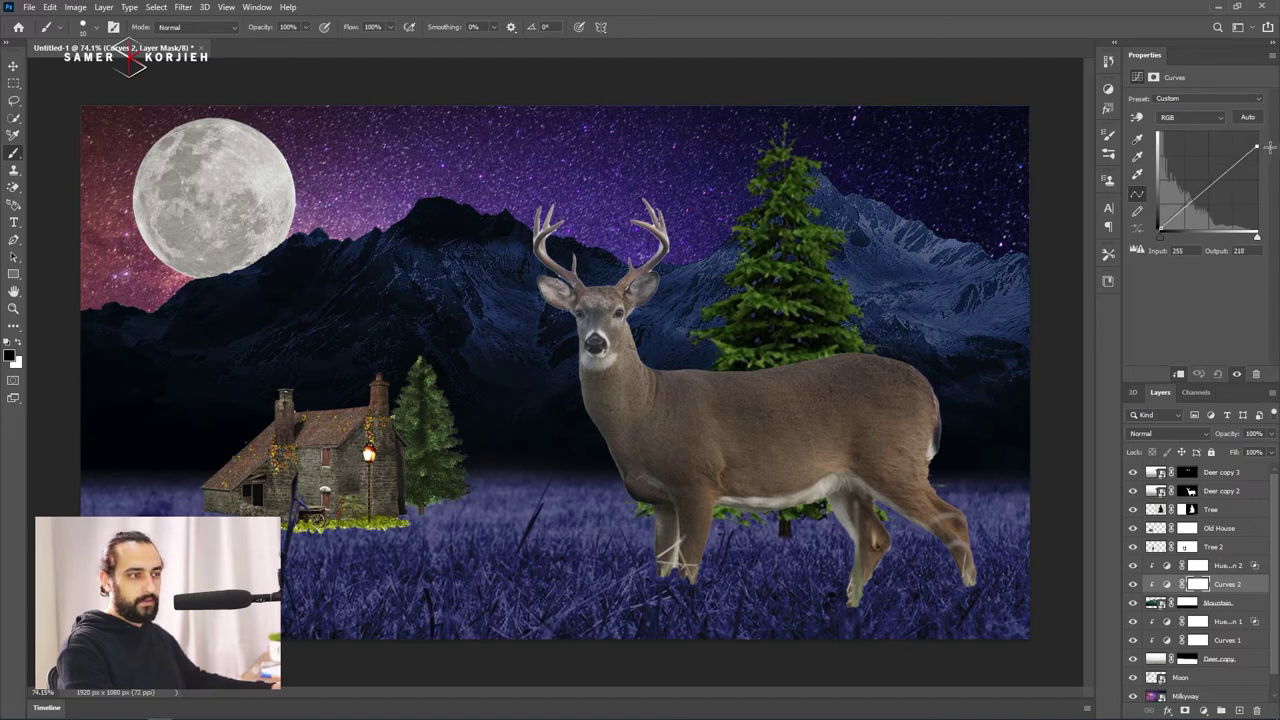
left_click_drag(1186, 208, 1141, 208)
left_click_drag(1257, 147, 1257, 151)
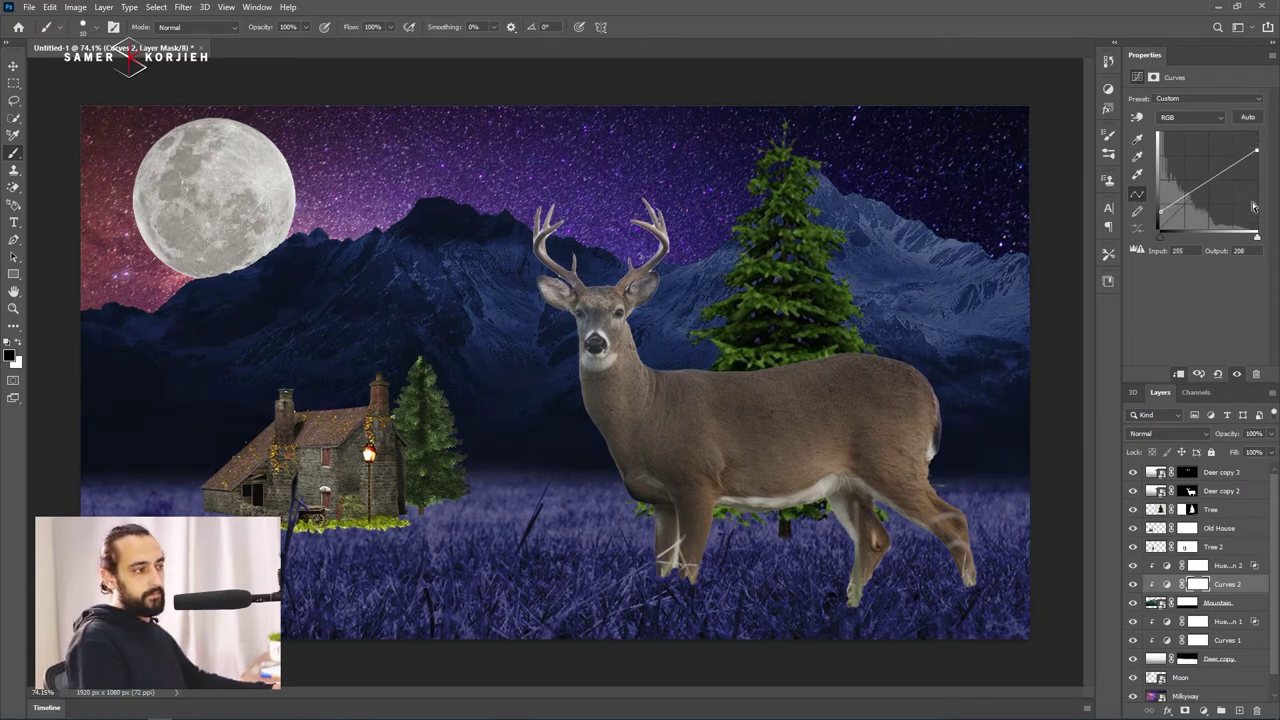
left_click(1162, 604)
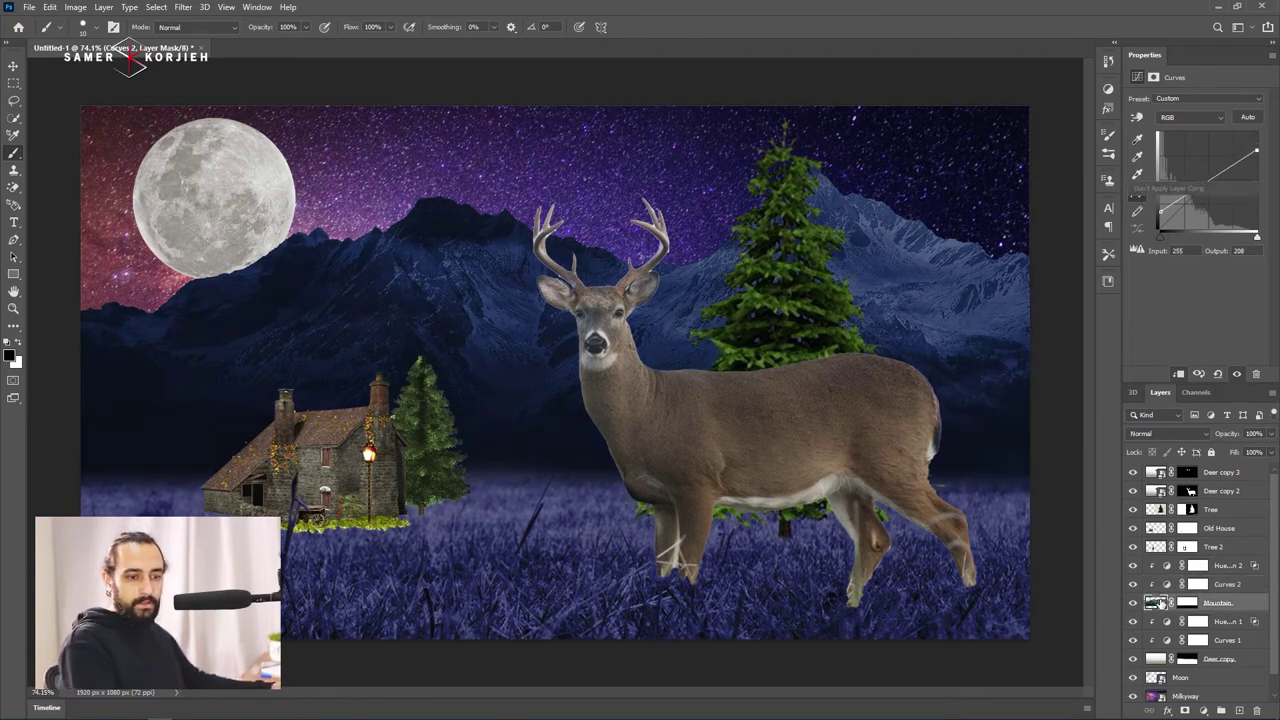
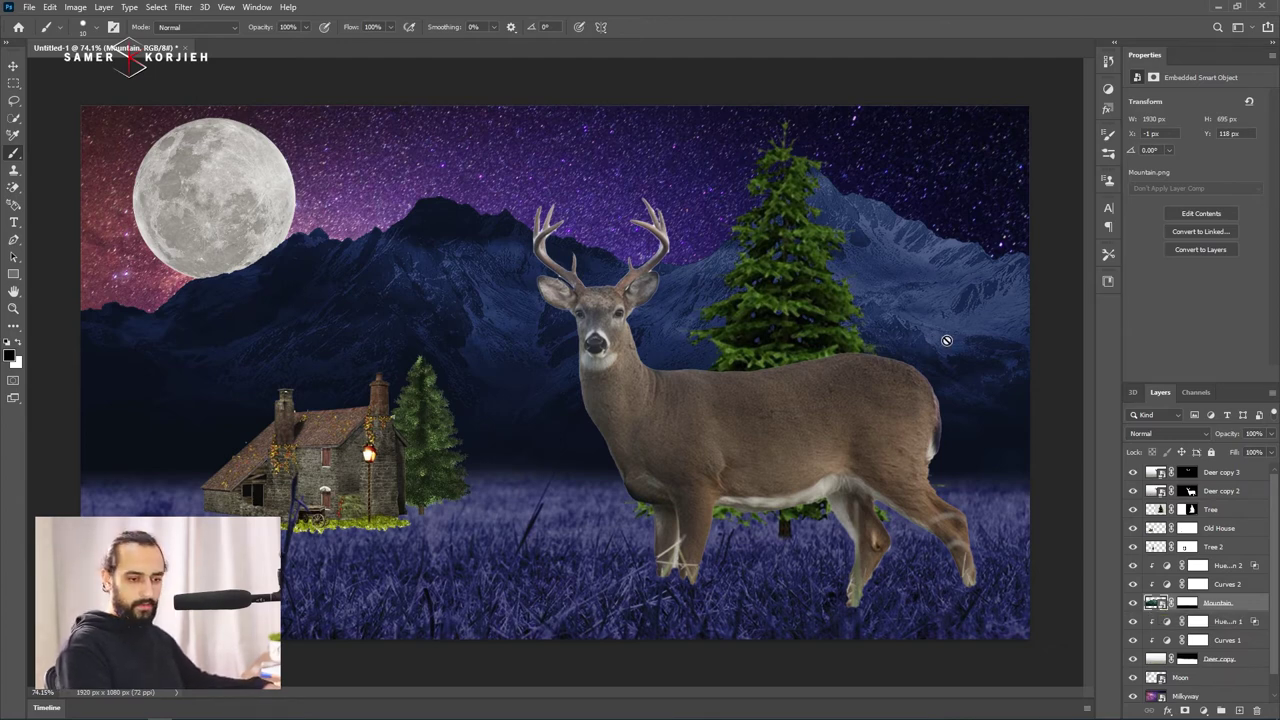
Copy the Mountain layer, then flip the original upside down and stretch it over the foreground.
key("ctrl+j")
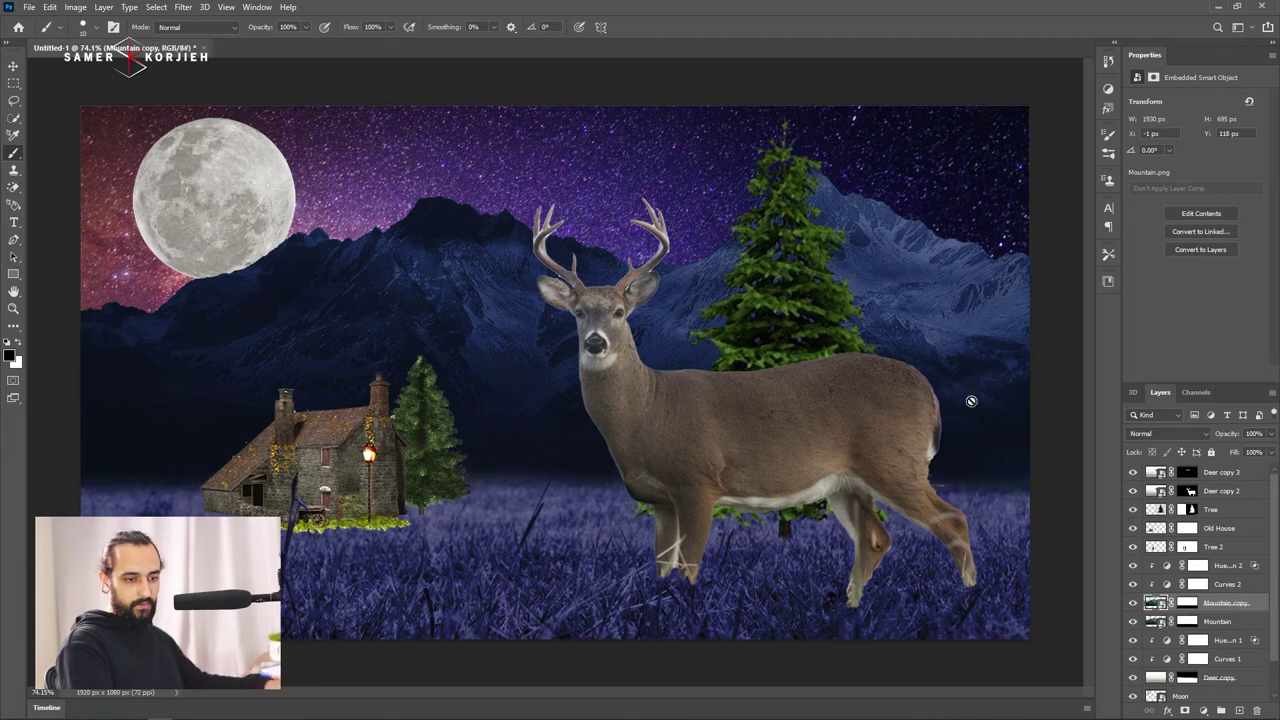
left_click(1155, 624)
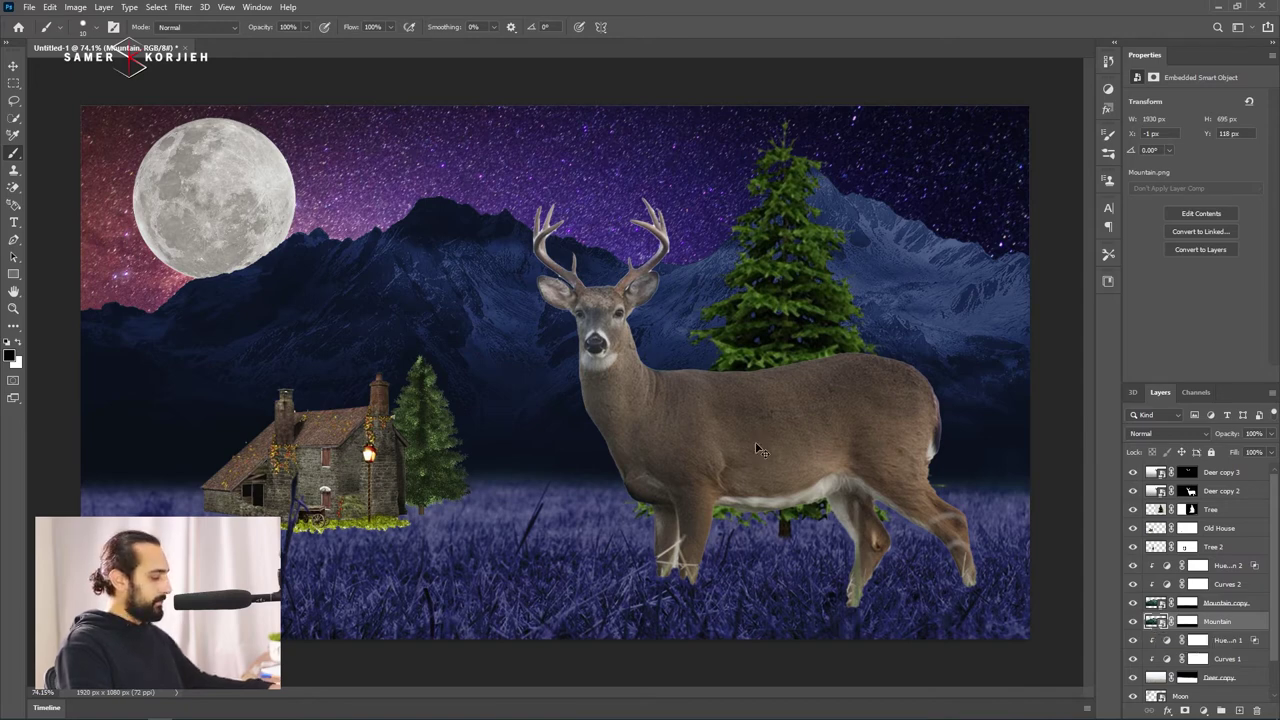
key("ctrl+t")
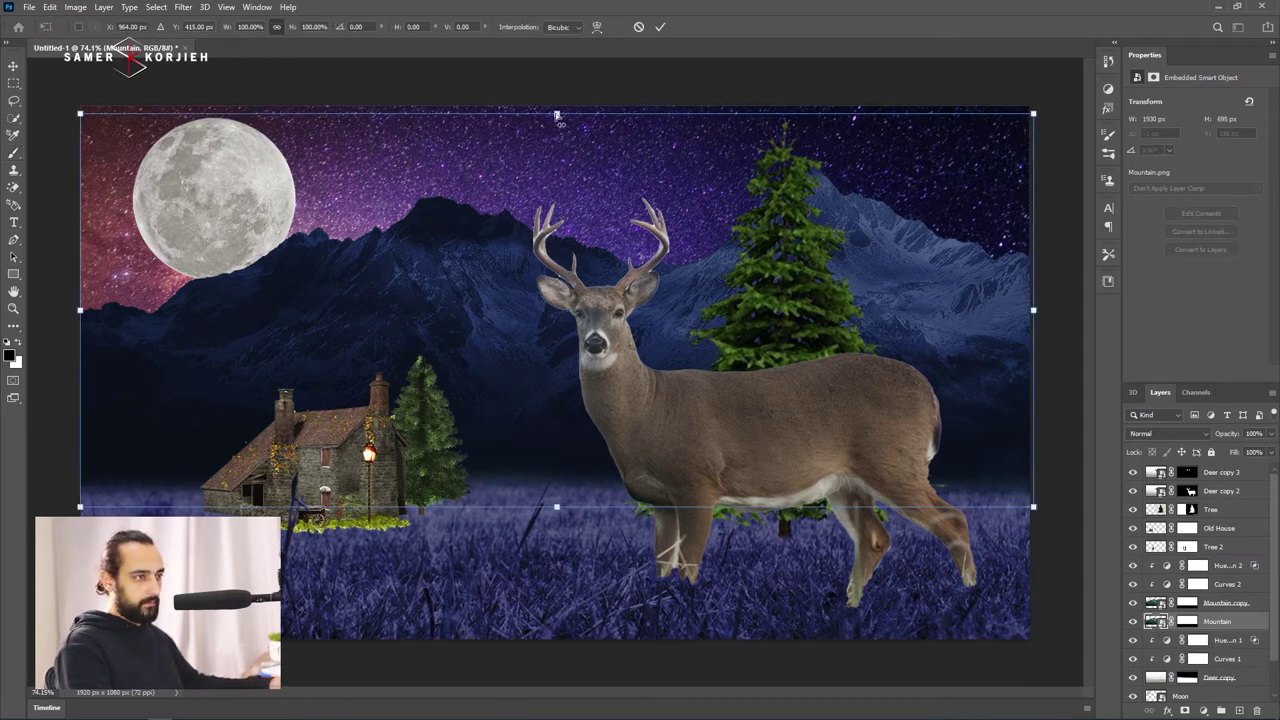
left_click_drag(557, 115, 541, 700)
scroll(541, 700, "down", 1)
left_click_drag(548, 501, 548, 519)
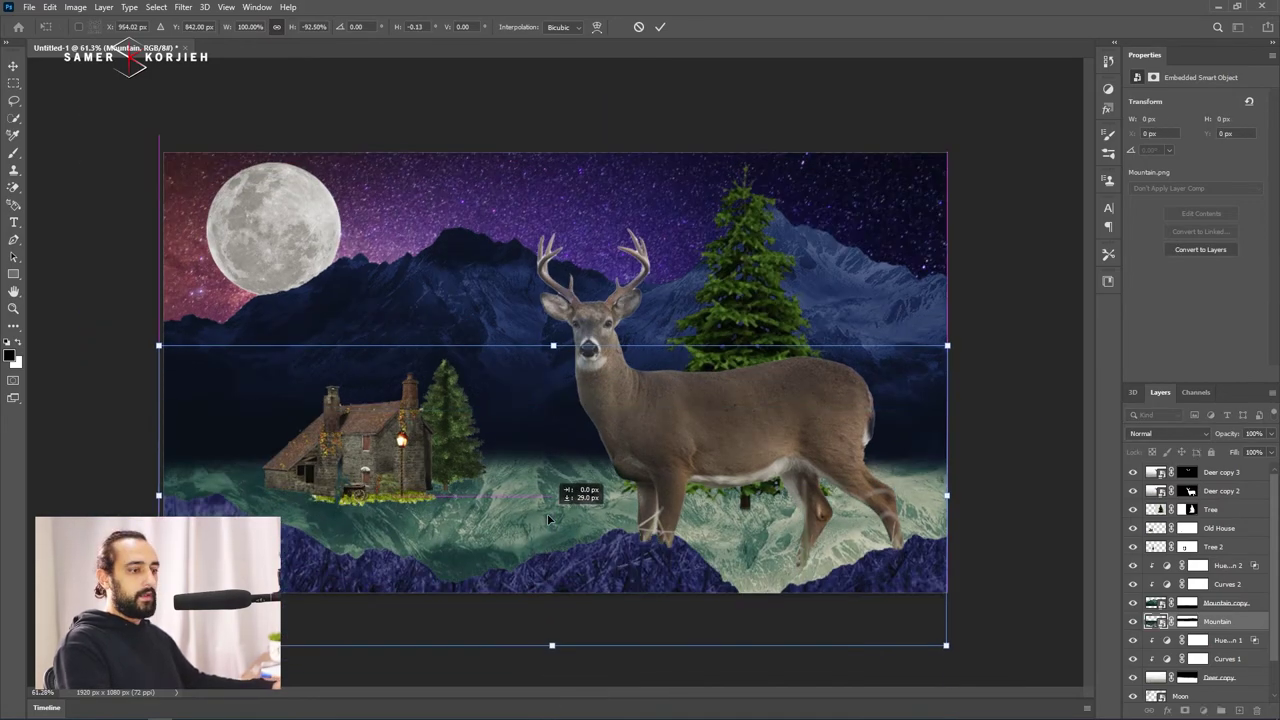
key("Return")
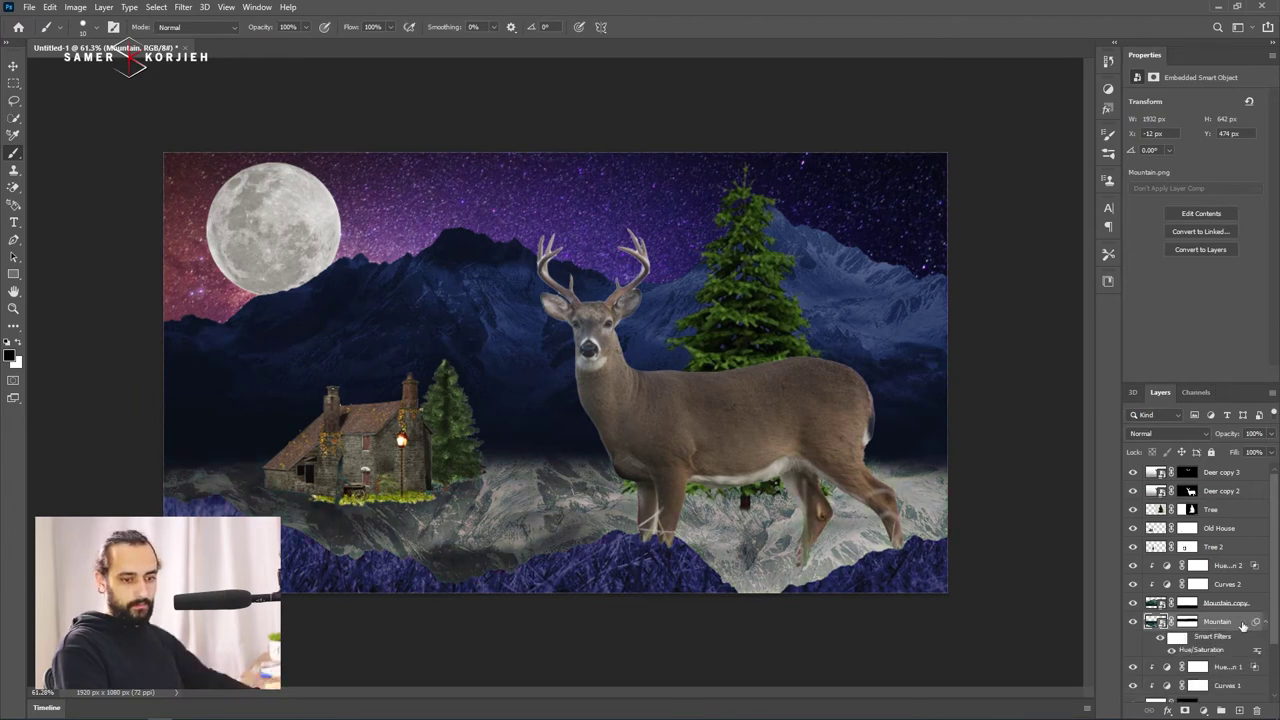
Give the Mountain layer a dark navy #040b18 Color Overlay sampled from the canvas.
double_click(1243, 625)
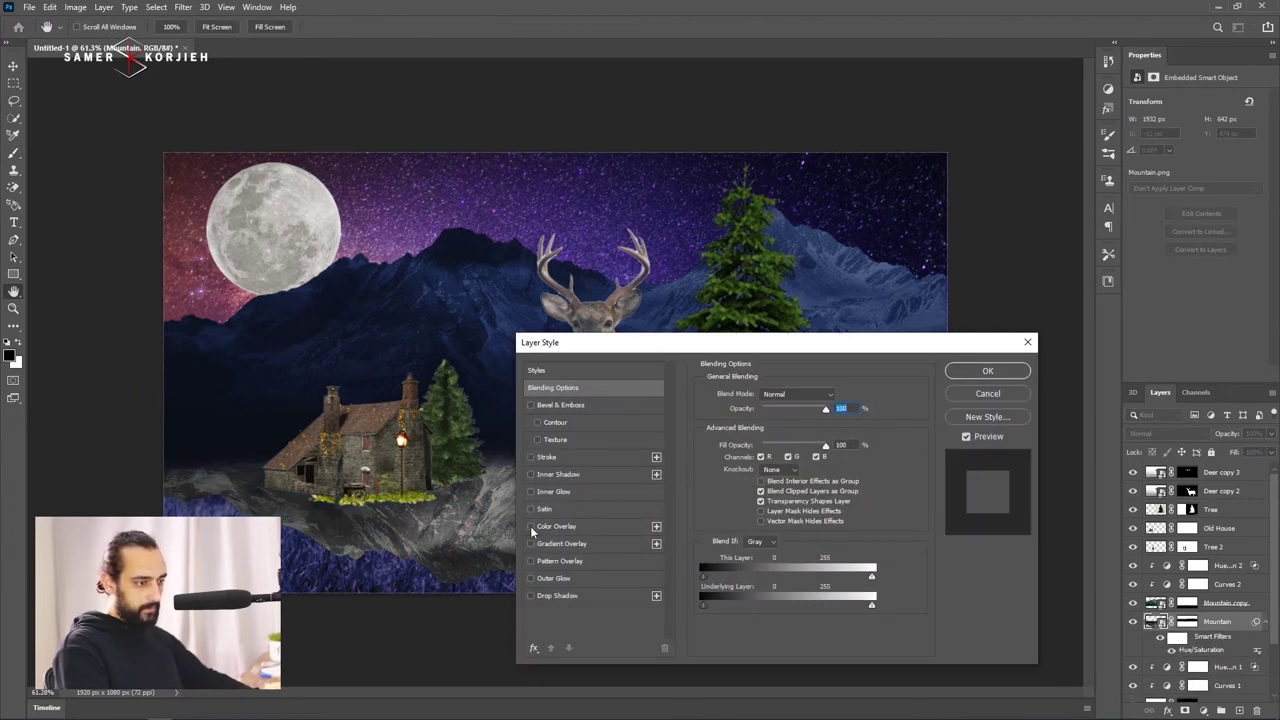
left_click(531, 526)
left_click(555, 527)
left_click(838, 398)
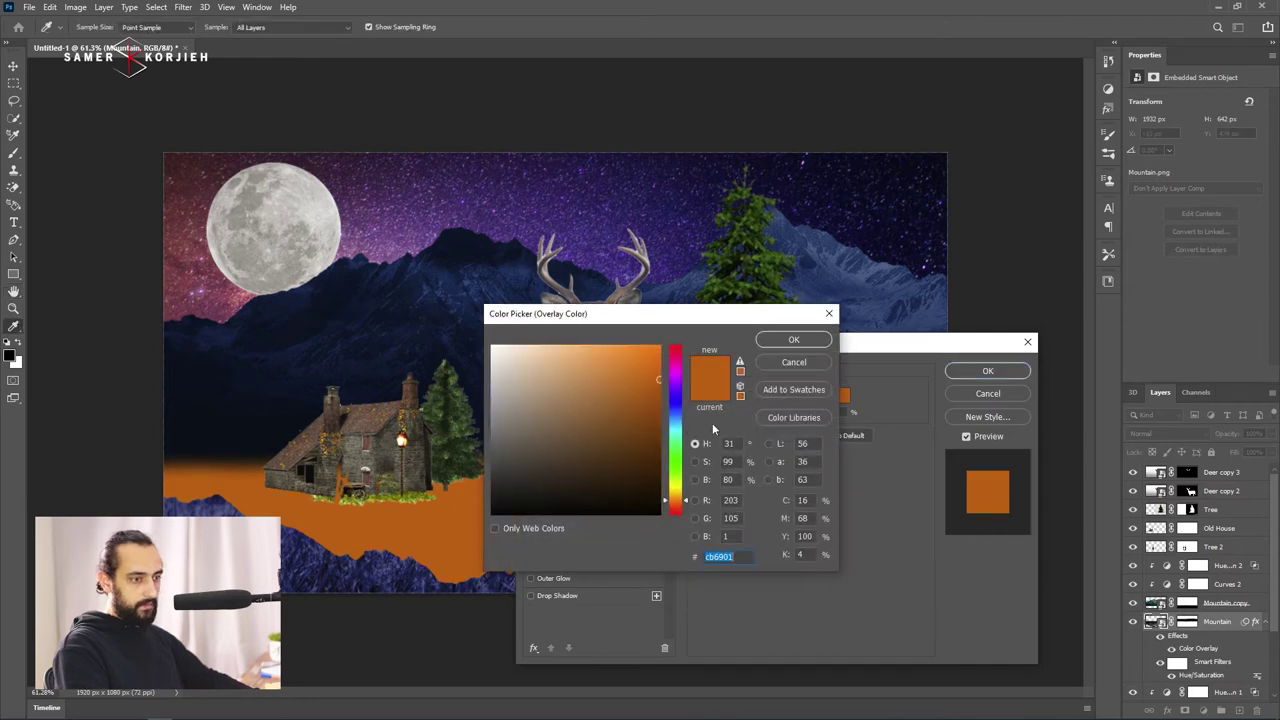
type("000000")
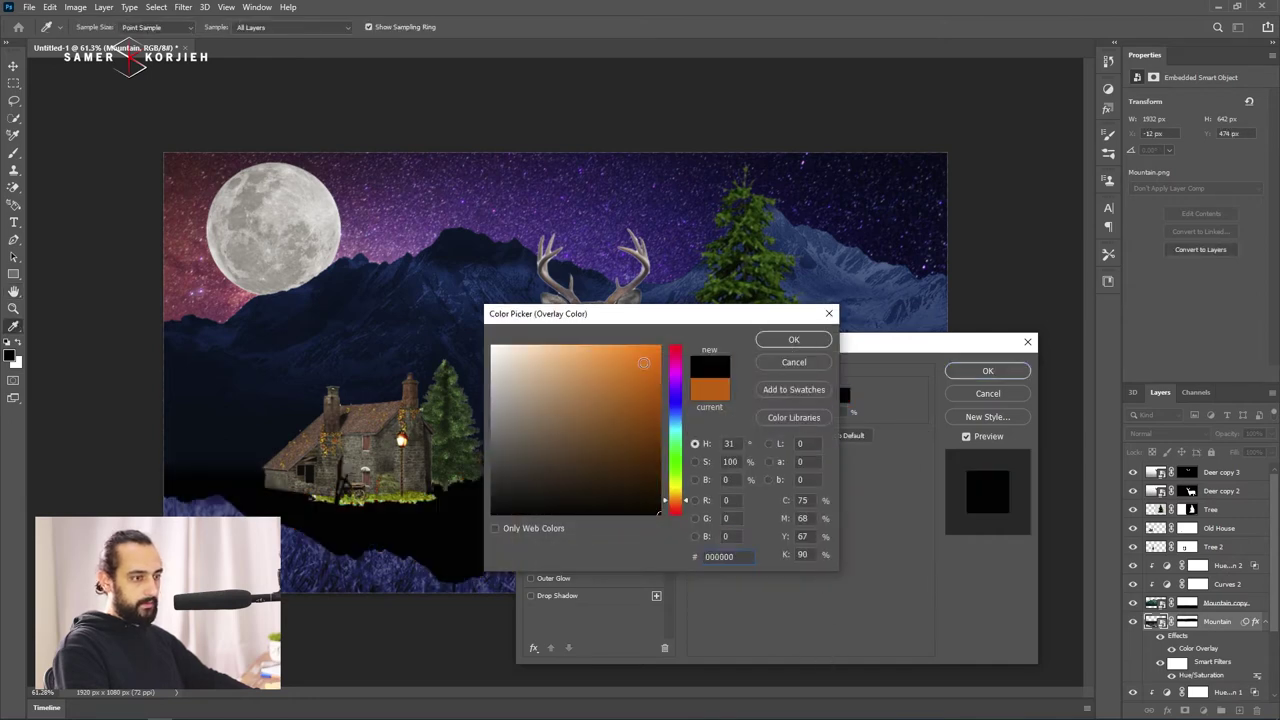
left_click(288, 398)
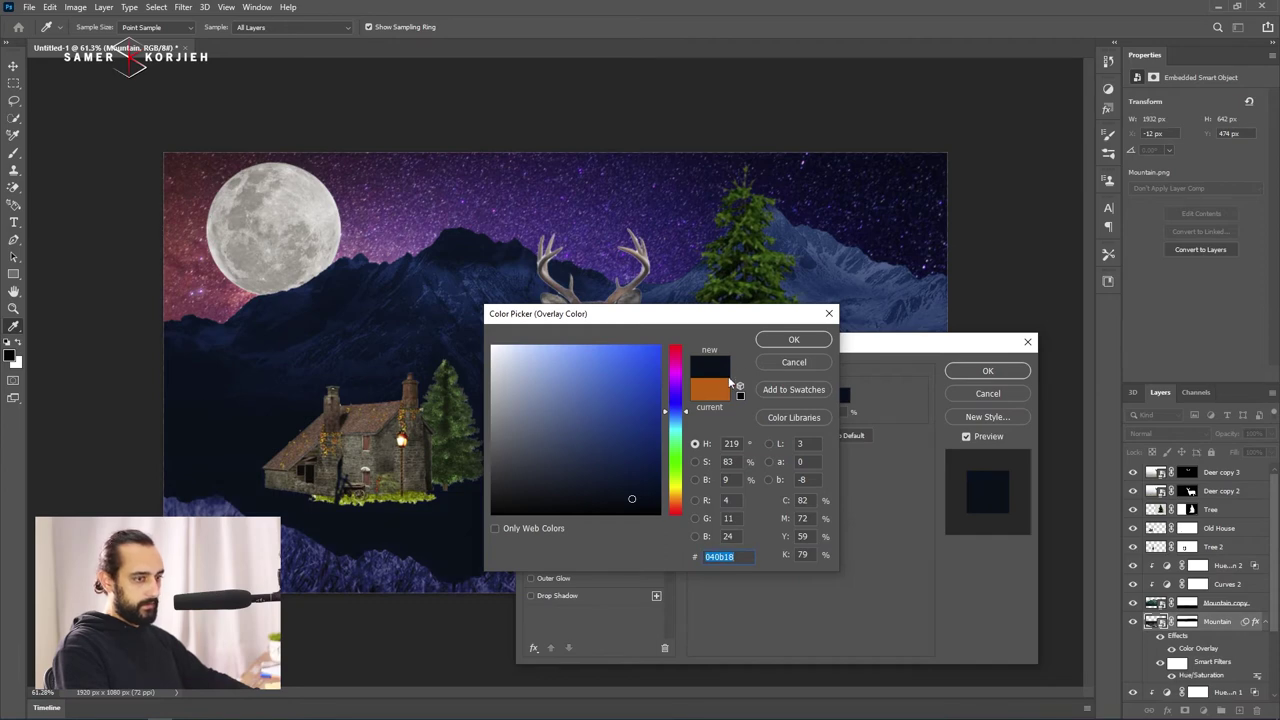
left_click(793, 339)
left_click(987, 370)
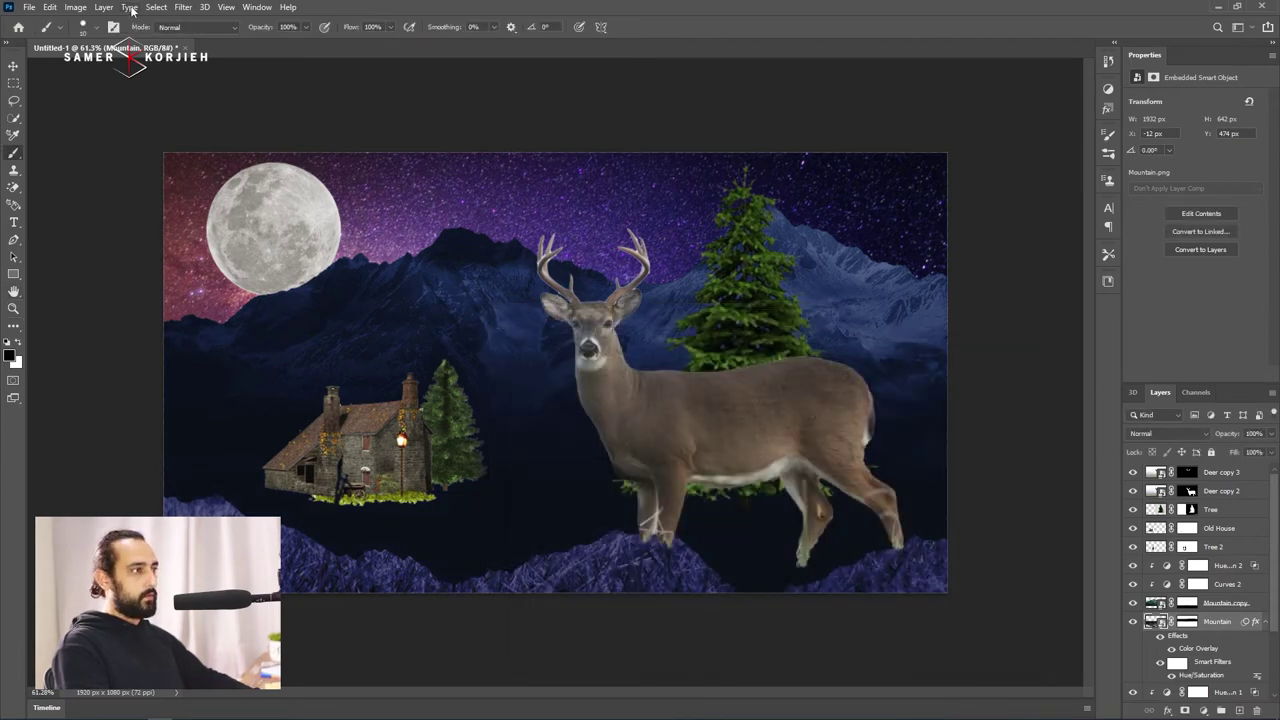
left_click(180, 8)
mouse_move(191, 177)
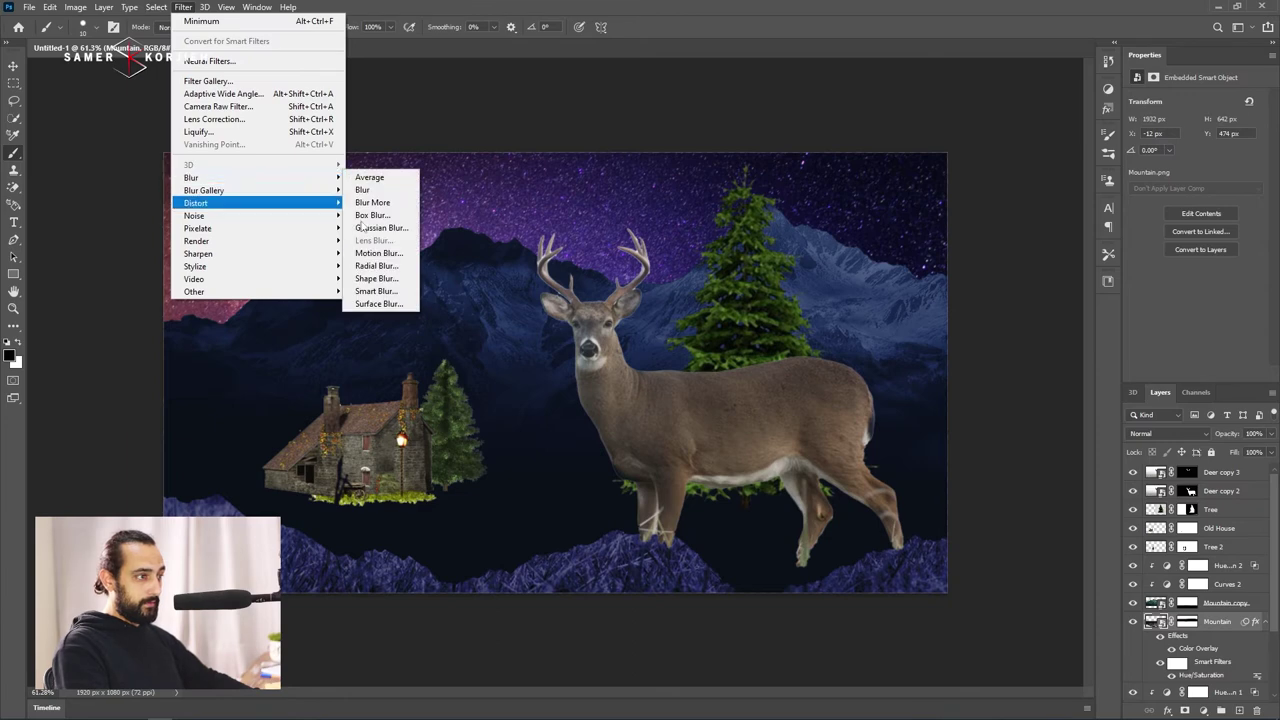
Blur the flipped Mountain layer with a Gaussian Blur radius of about 95.6 px.
left_click(380, 228)
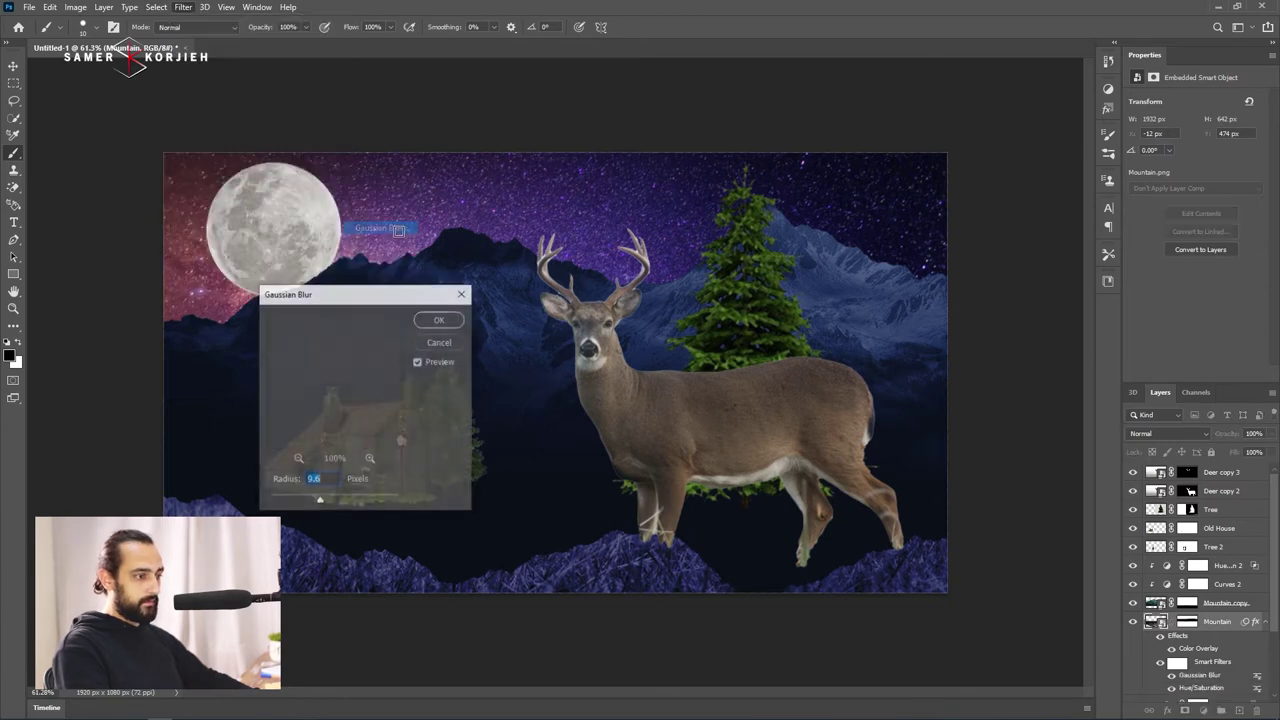
left_click_drag(363, 295, 800, 169)
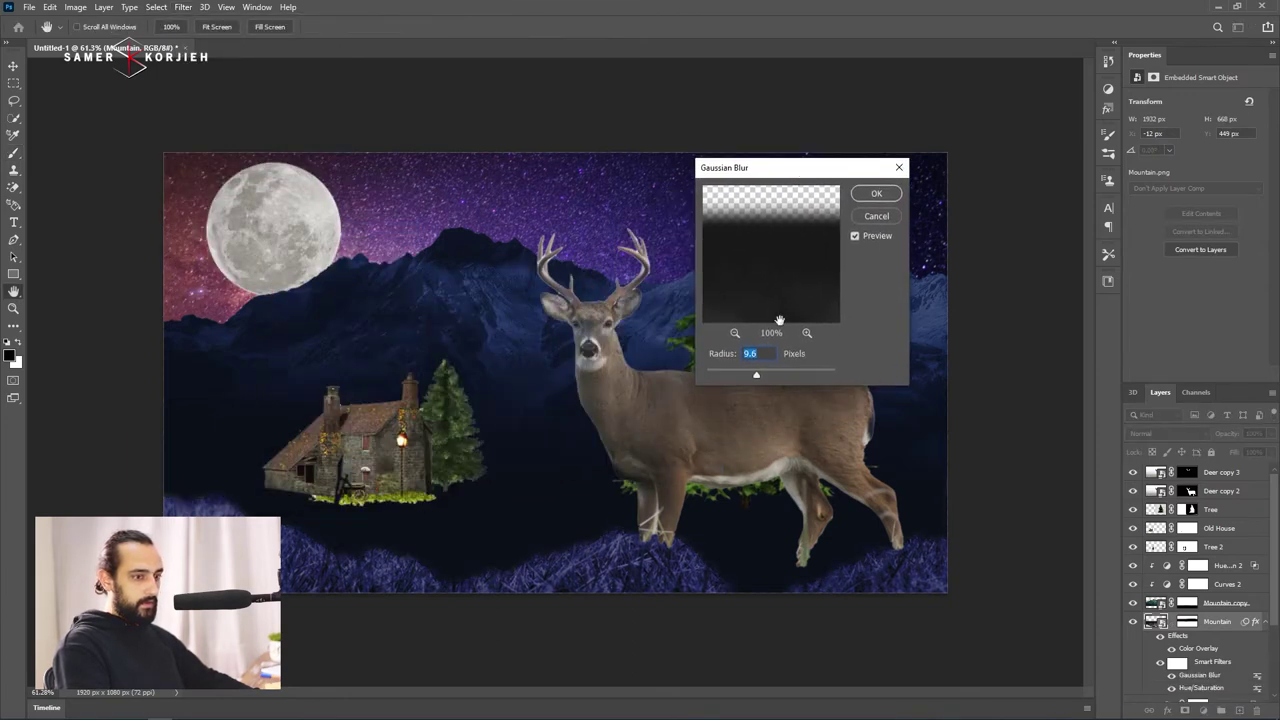
left_click_drag(778, 374, 792, 374)
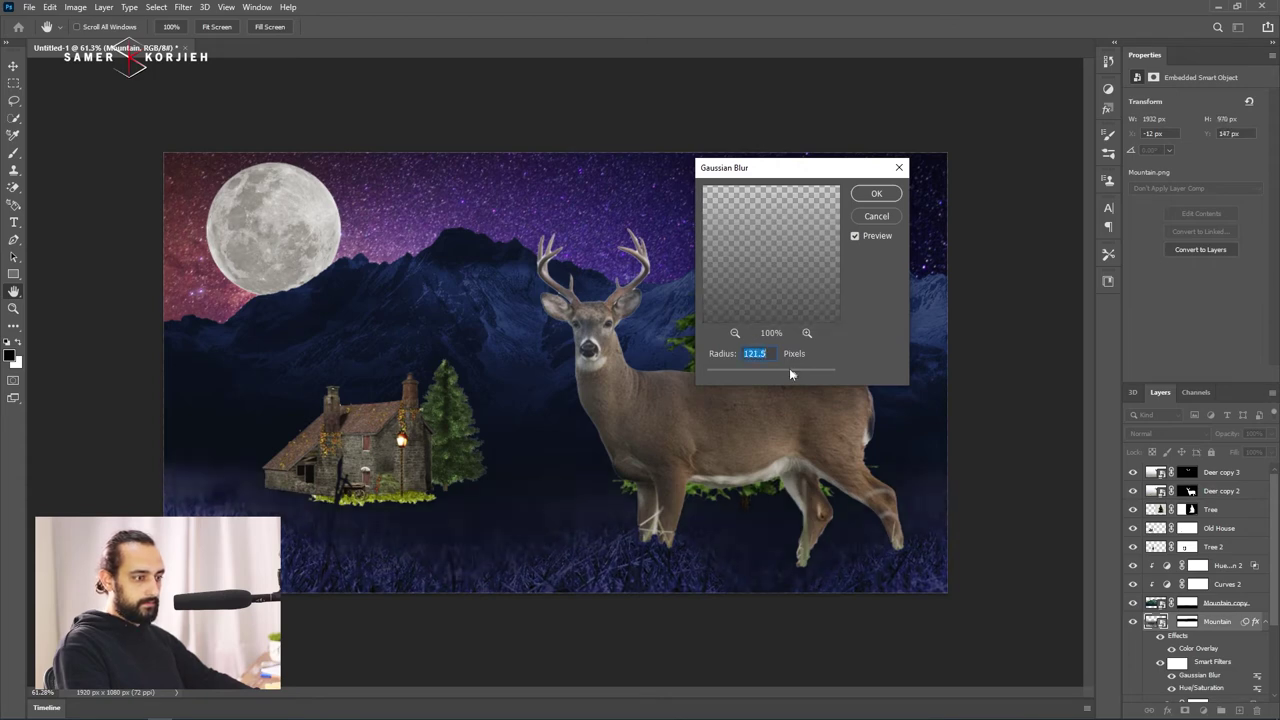
left_click_drag(794, 374, 788, 376)
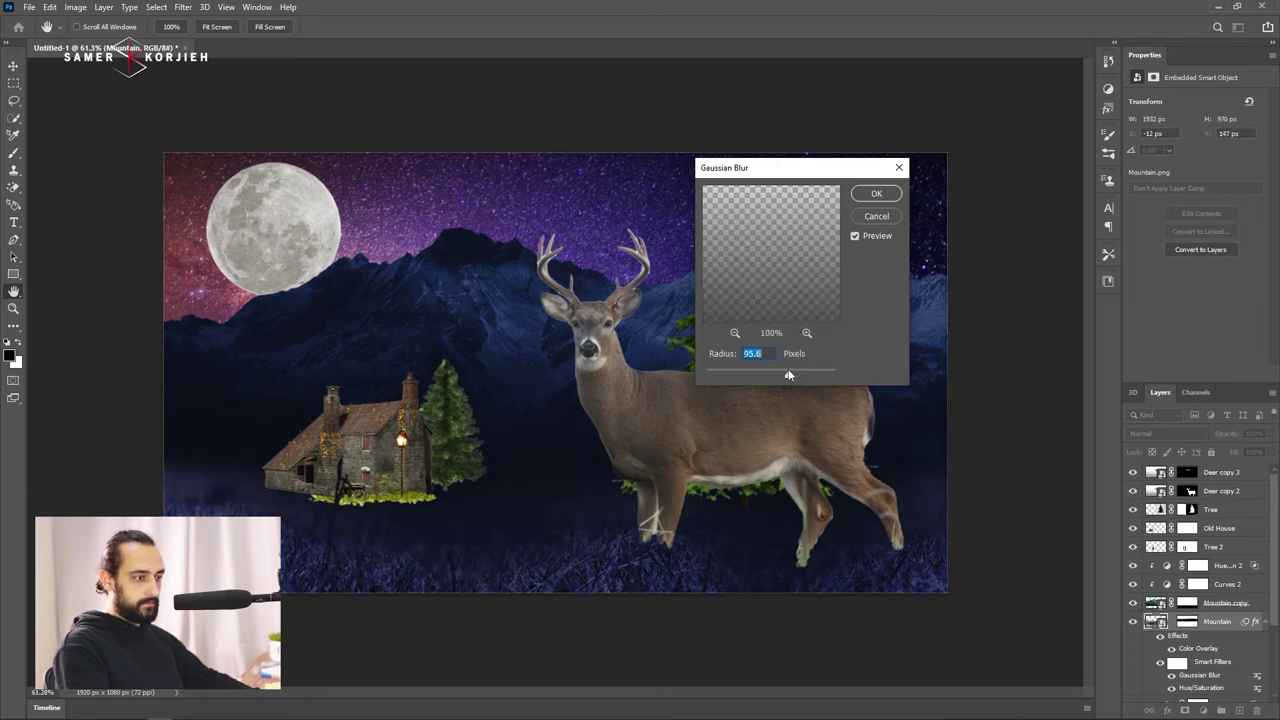
left_click(874, 199)
key("b")
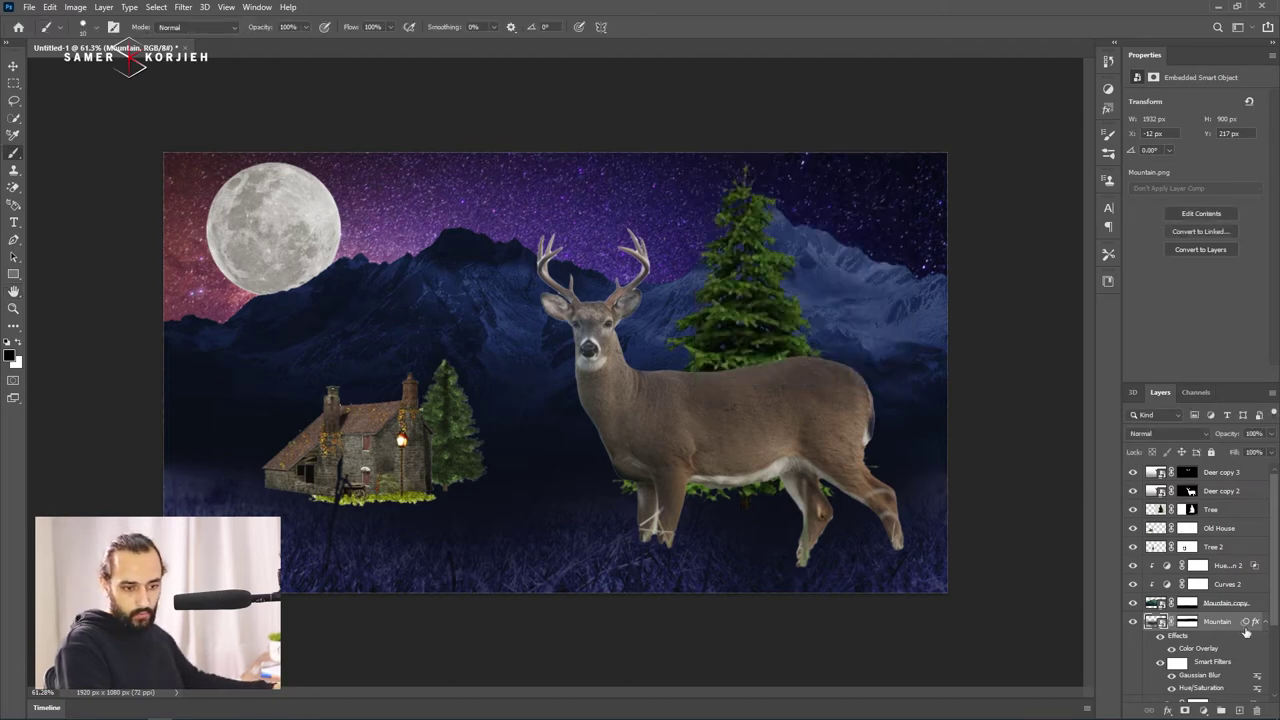
Lower the Mountain's Blend If Underlying Layer black point so the purple grass shows through.
double_click(1253, 630)
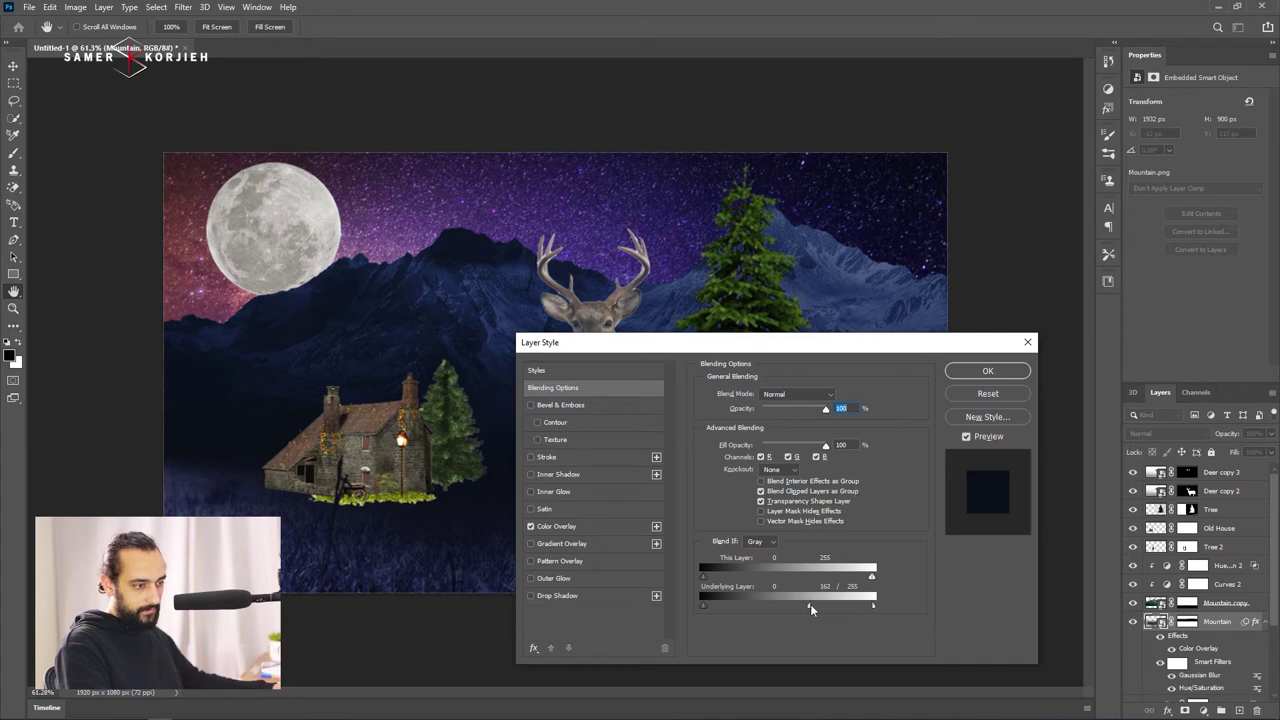
left_click_drag(780, 603, 720, 599)
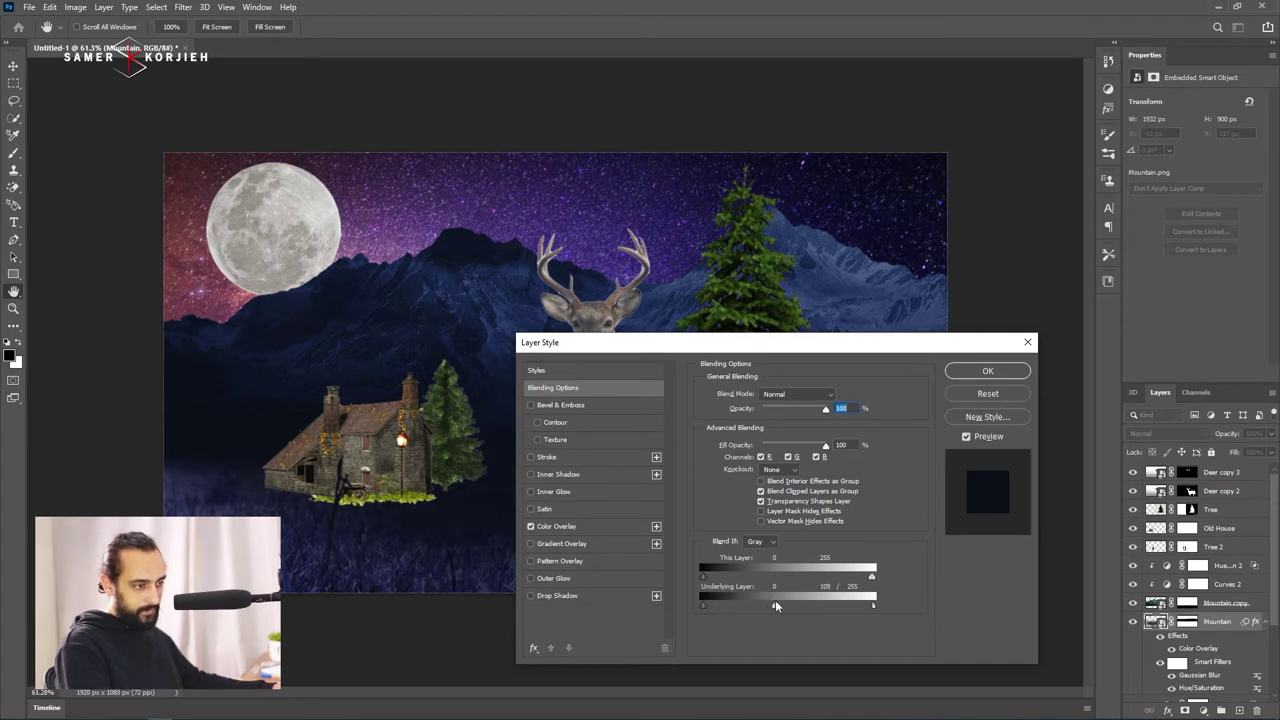
left_click(985, 372)
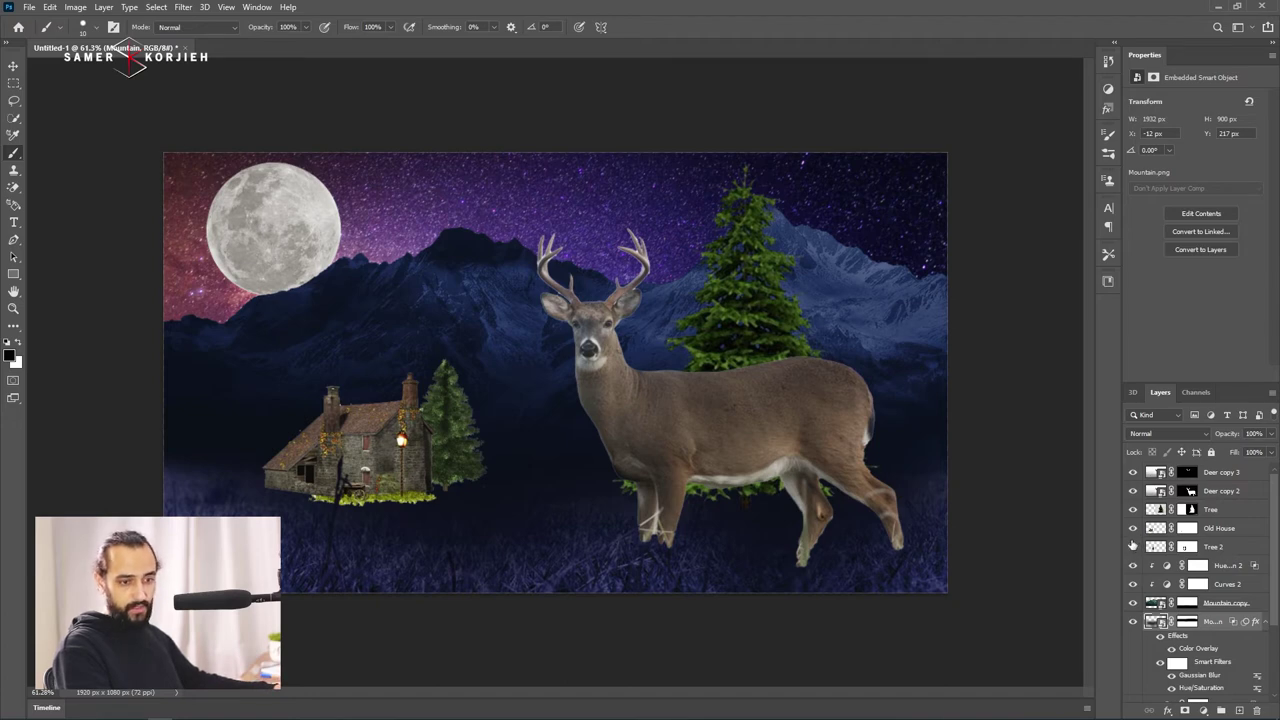
Identify the Tree 2 and Old House layers, then add a new layer clipped to Old House.
left_click(1262, 622)
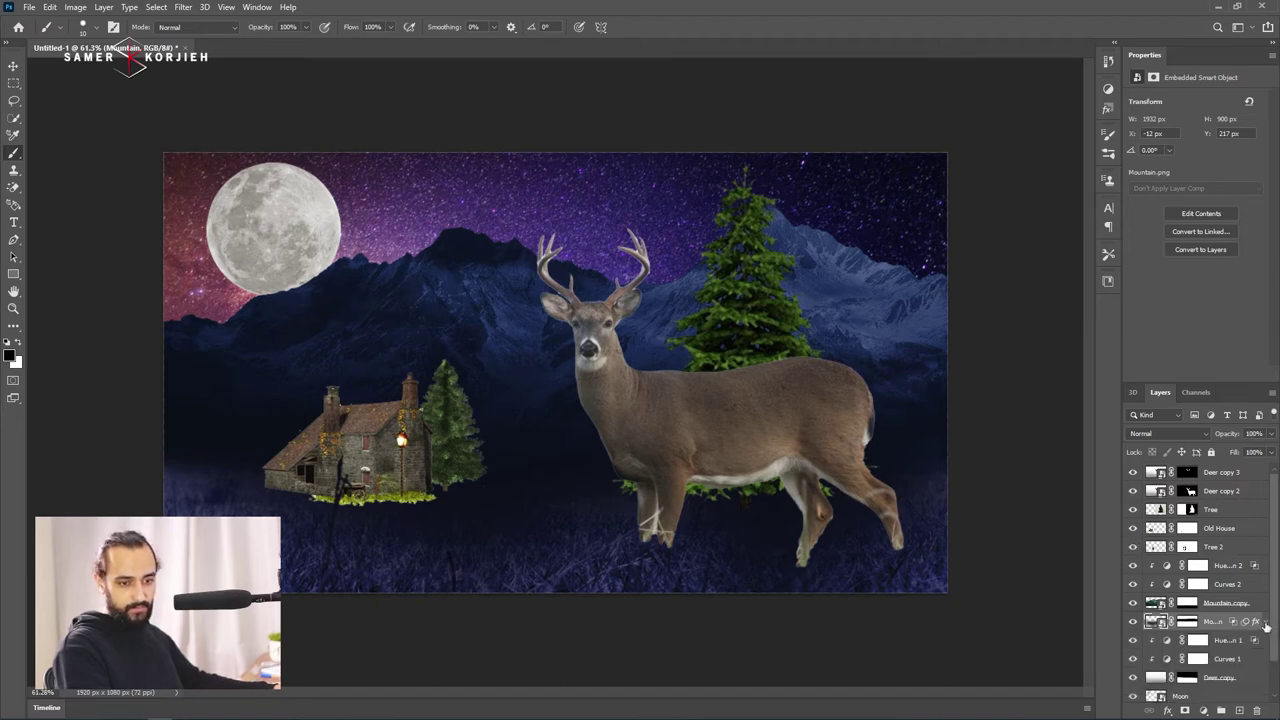
left_click(1156, 548)
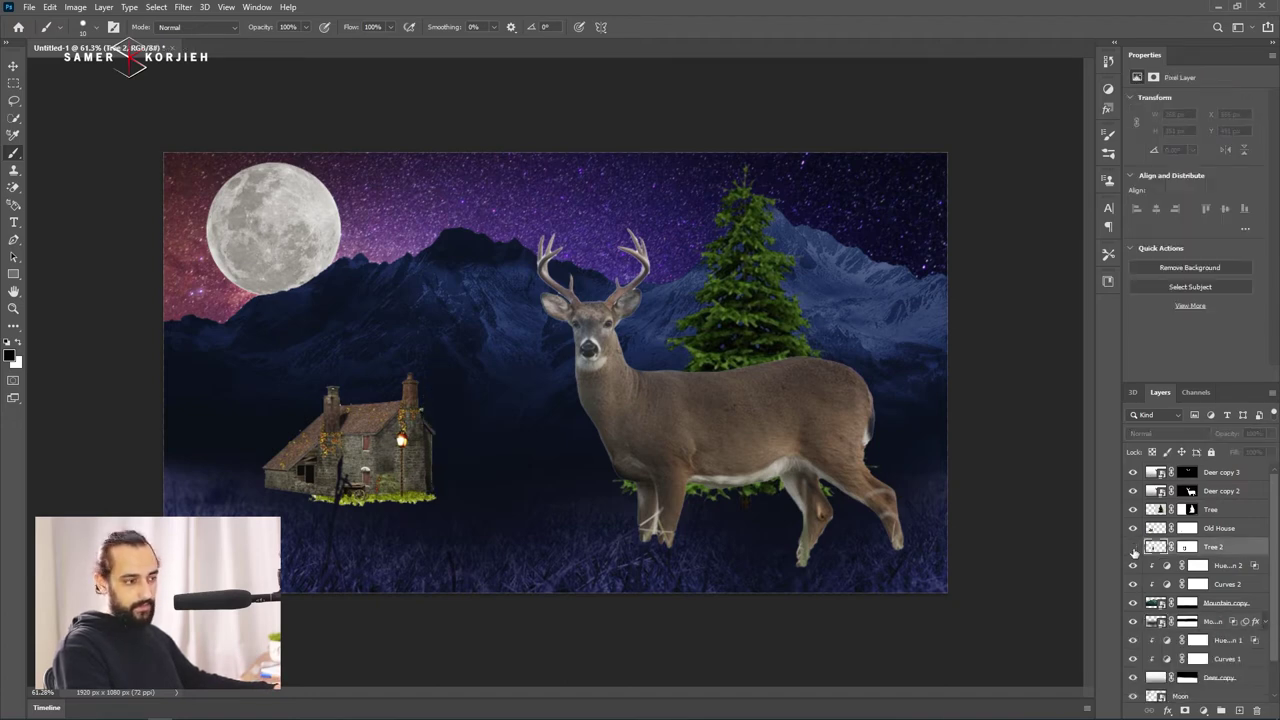
left_click(1133, 547)
left_click(1133, 528)
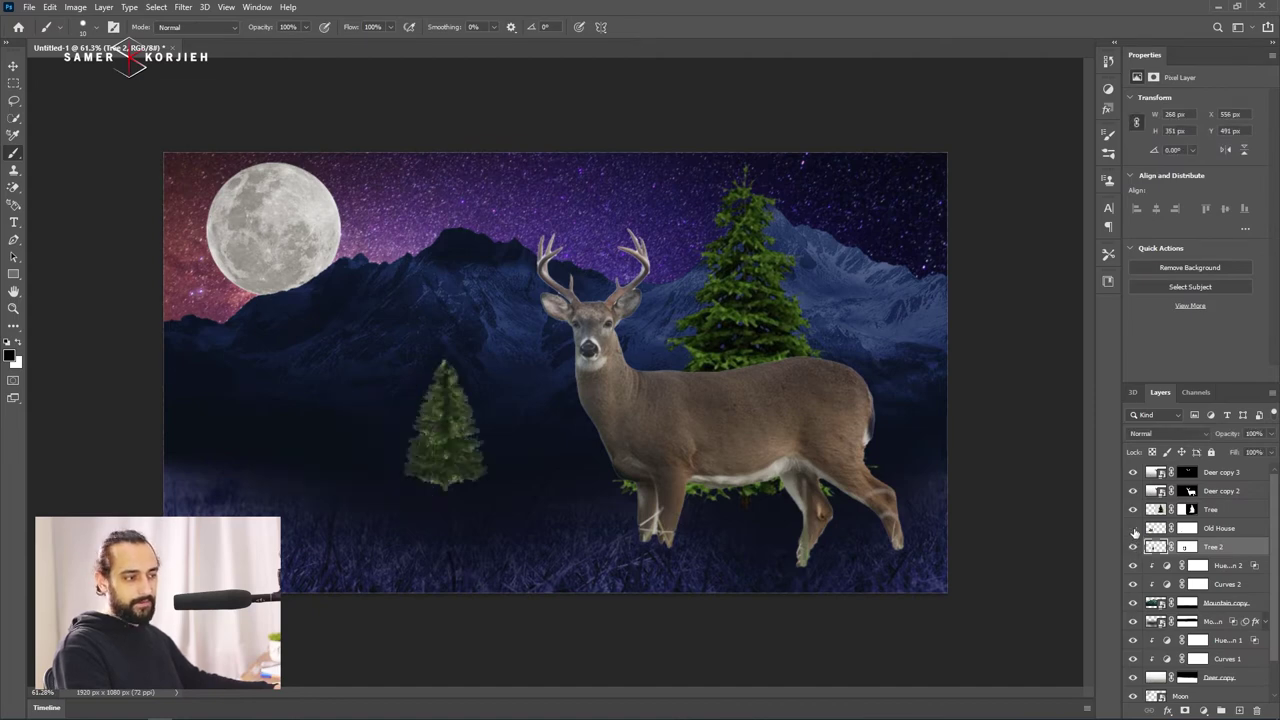
left_click(1155, 528)
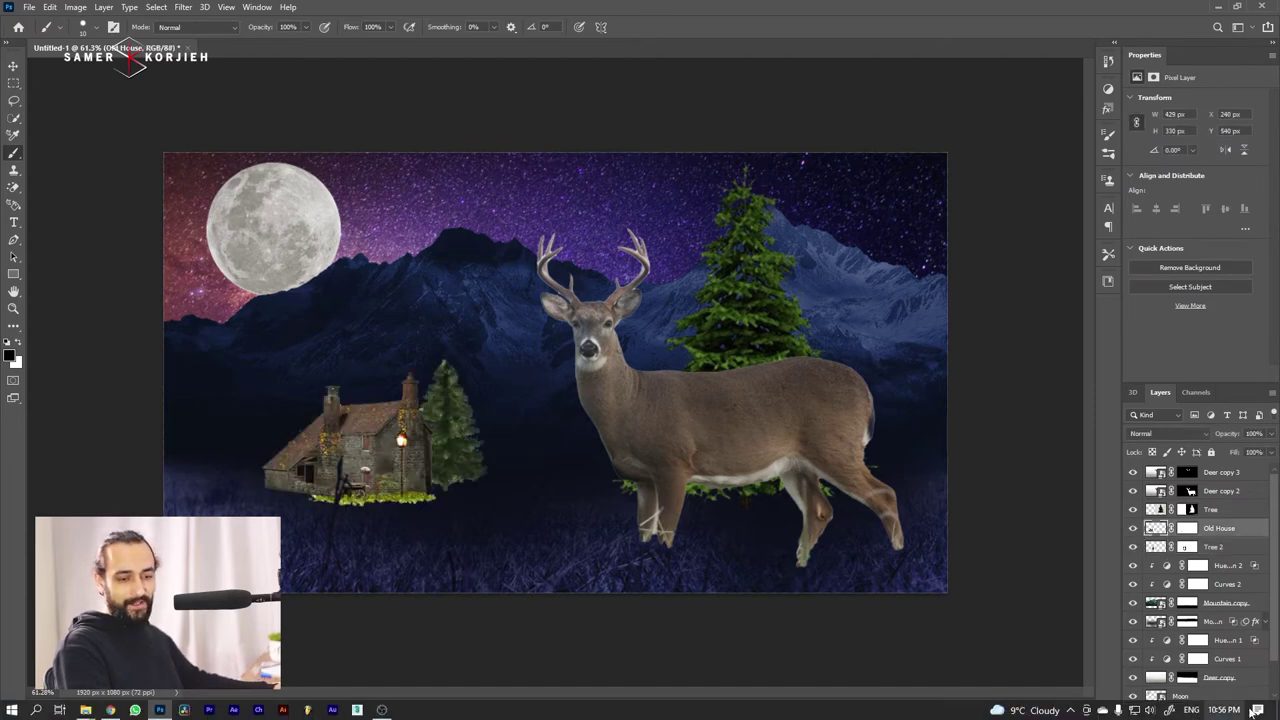
left_click(1240, 711)
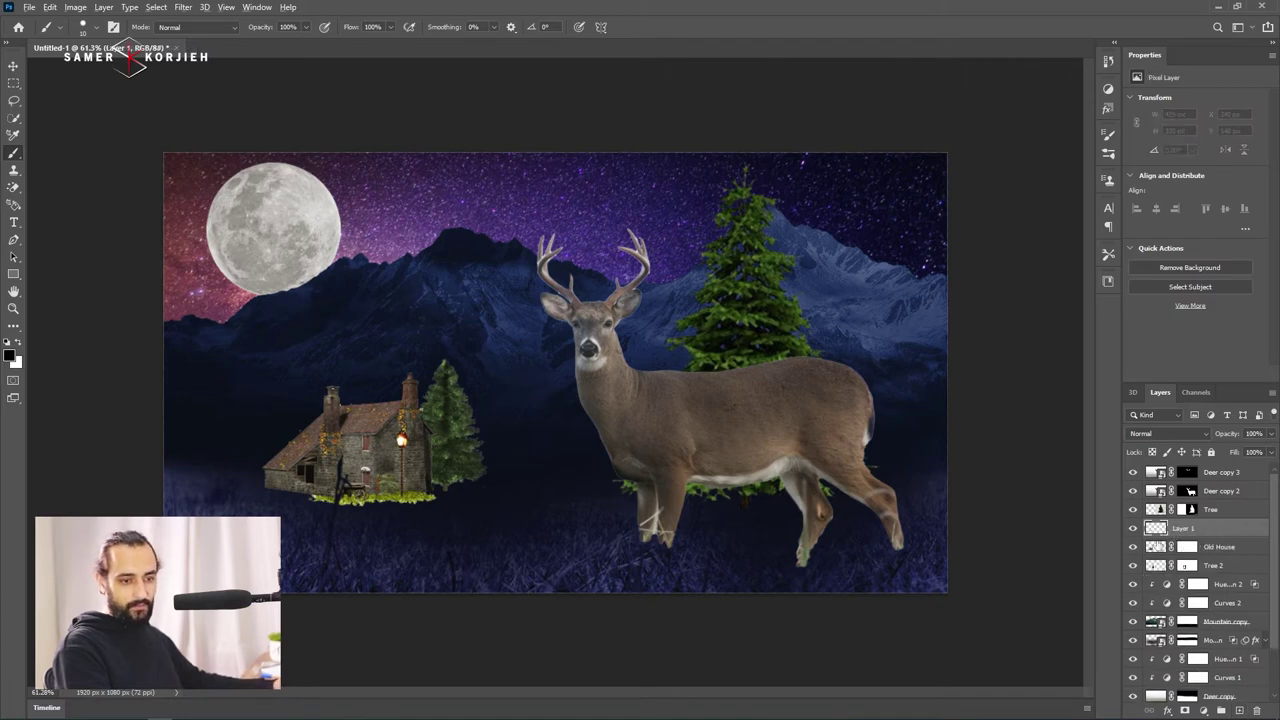
left_click(1153, 533, "alt")
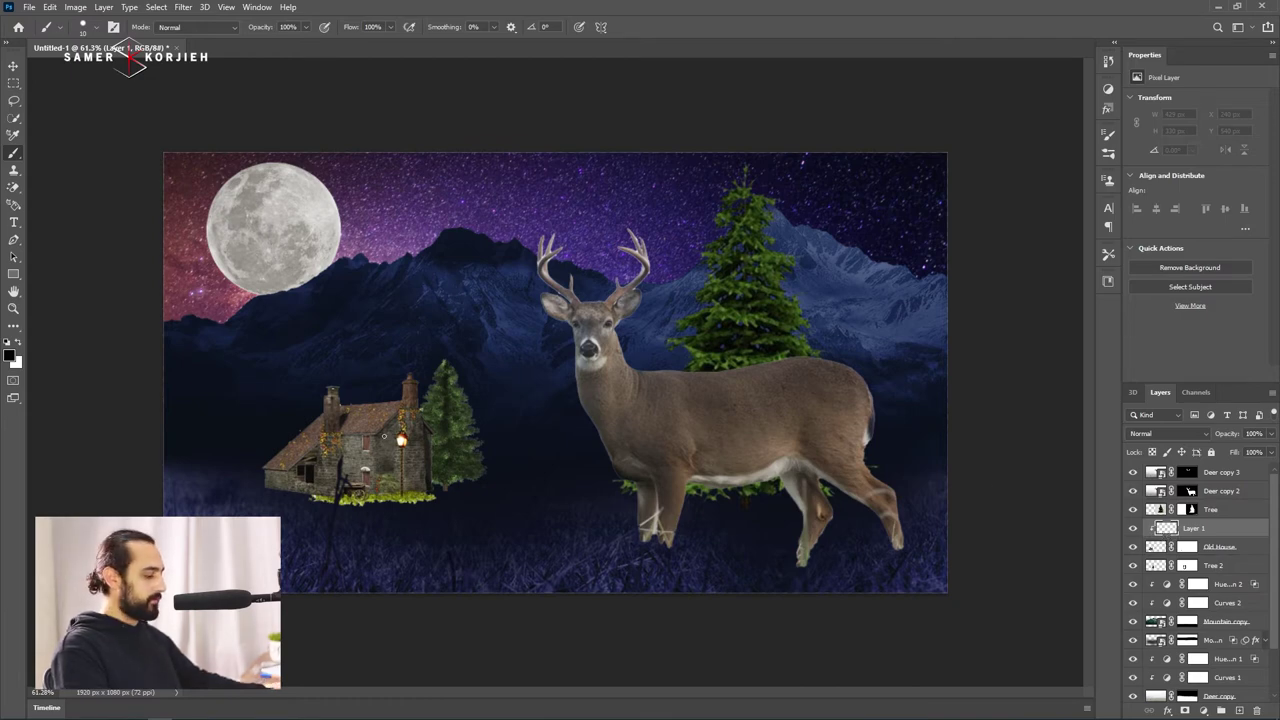
Test black shading on the house, undo it, and enlarge the brush to about 163 px.
right_click(363, 462, "alt")
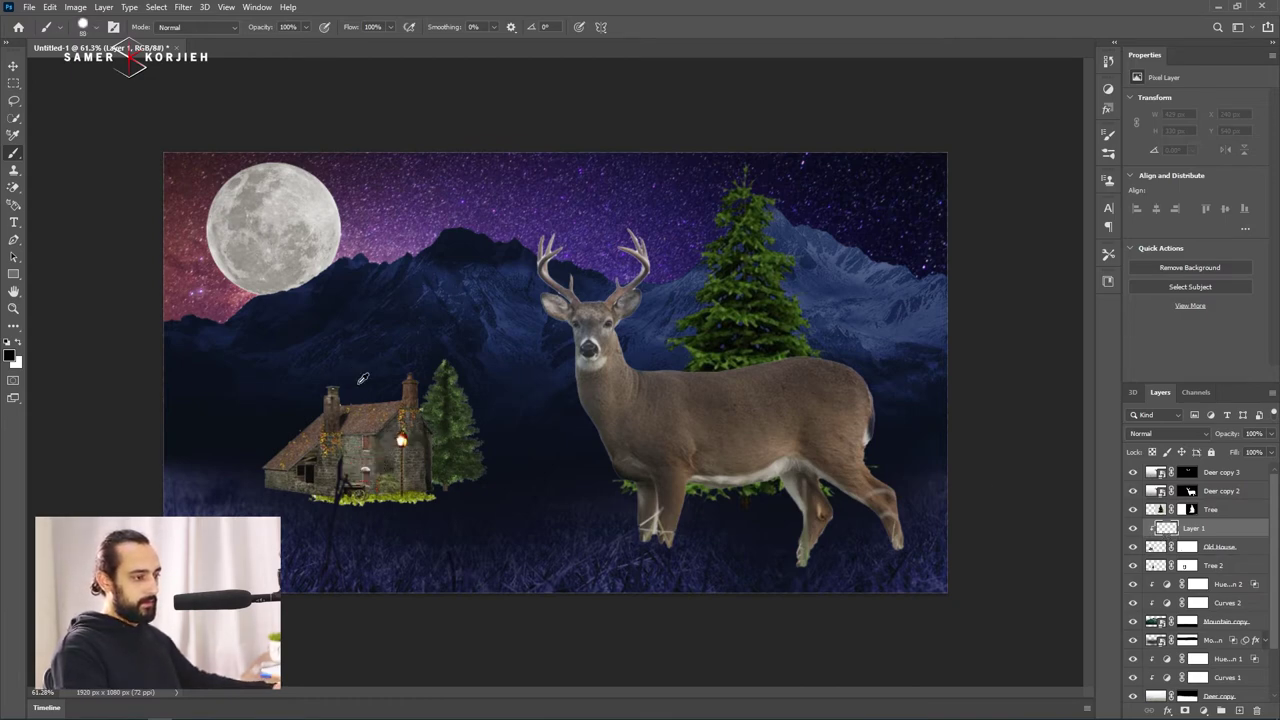
mouse_move(351, 457)
left_mouse_down()
mouse_move(330, 474)
mouse_move(443, 449)
mouse_move(280, 431)
mouse_move(366, 417)
mouse_move(229, 485)
left_mouse_up()
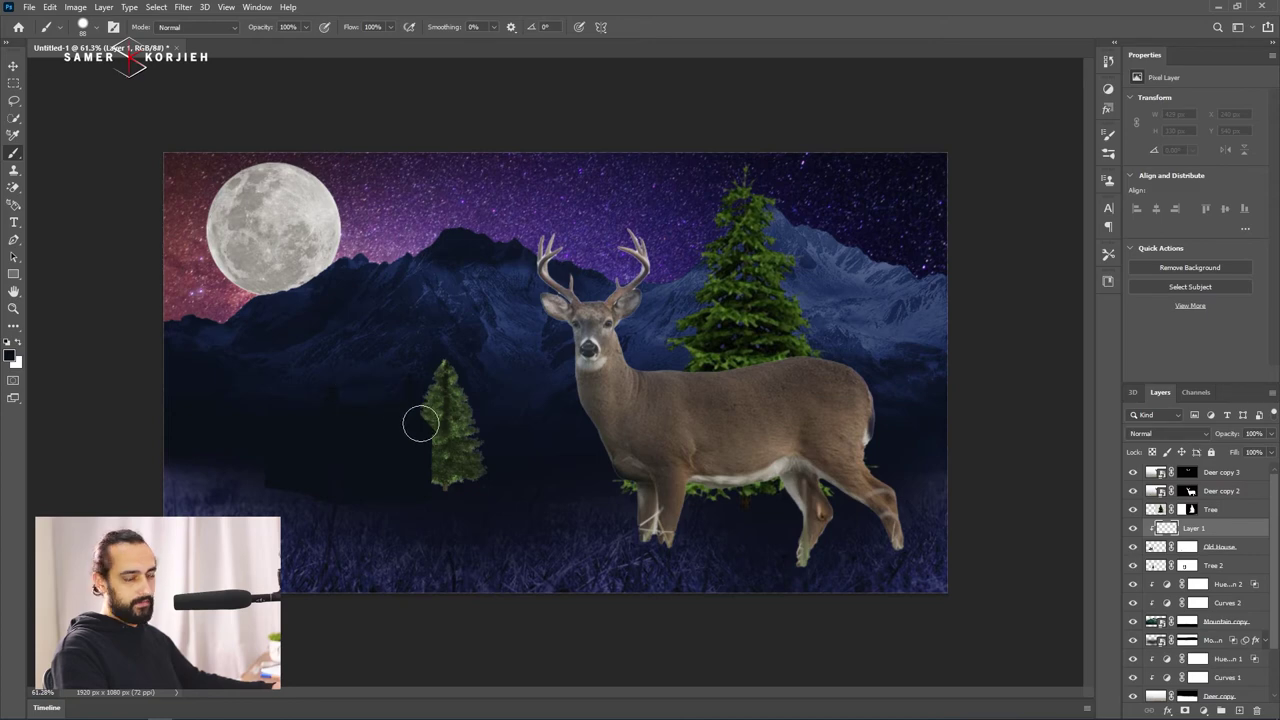
key("ctrl+z")
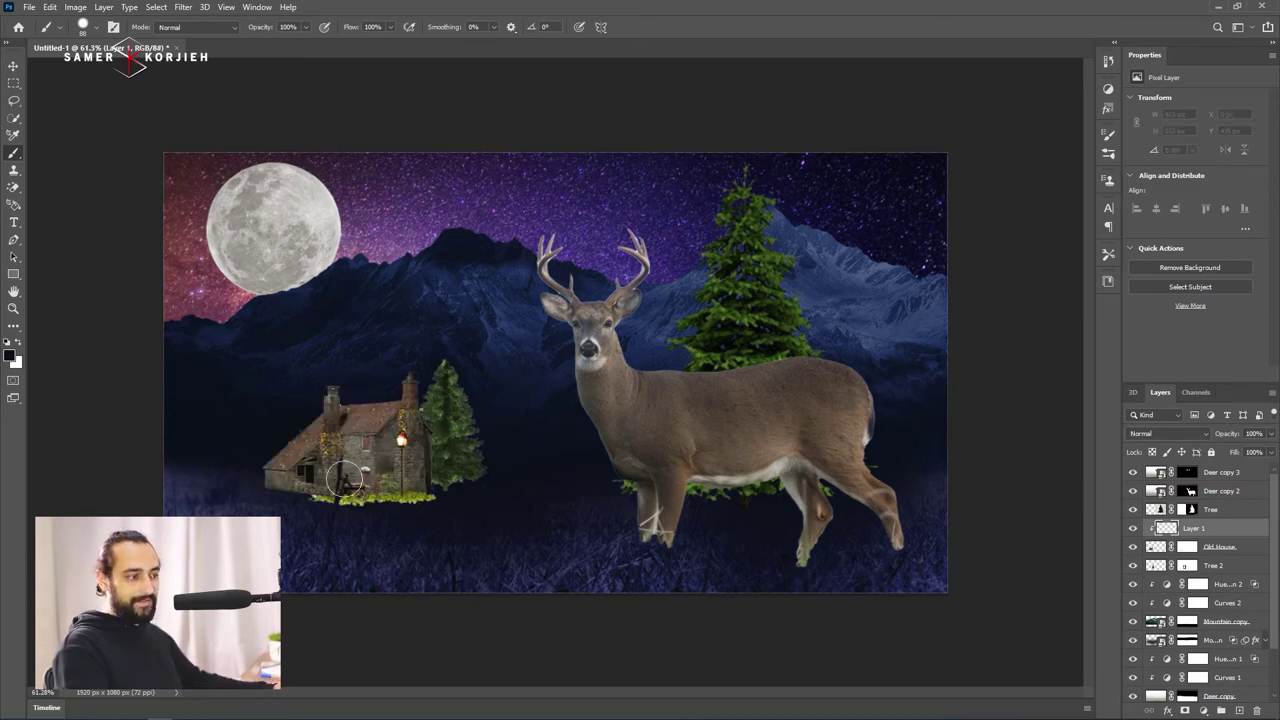
mouse_move(343, 479)
left_mouse_down()
mouse_move(368, 480)
mouse_move(374, 431)
left_mouse_up()
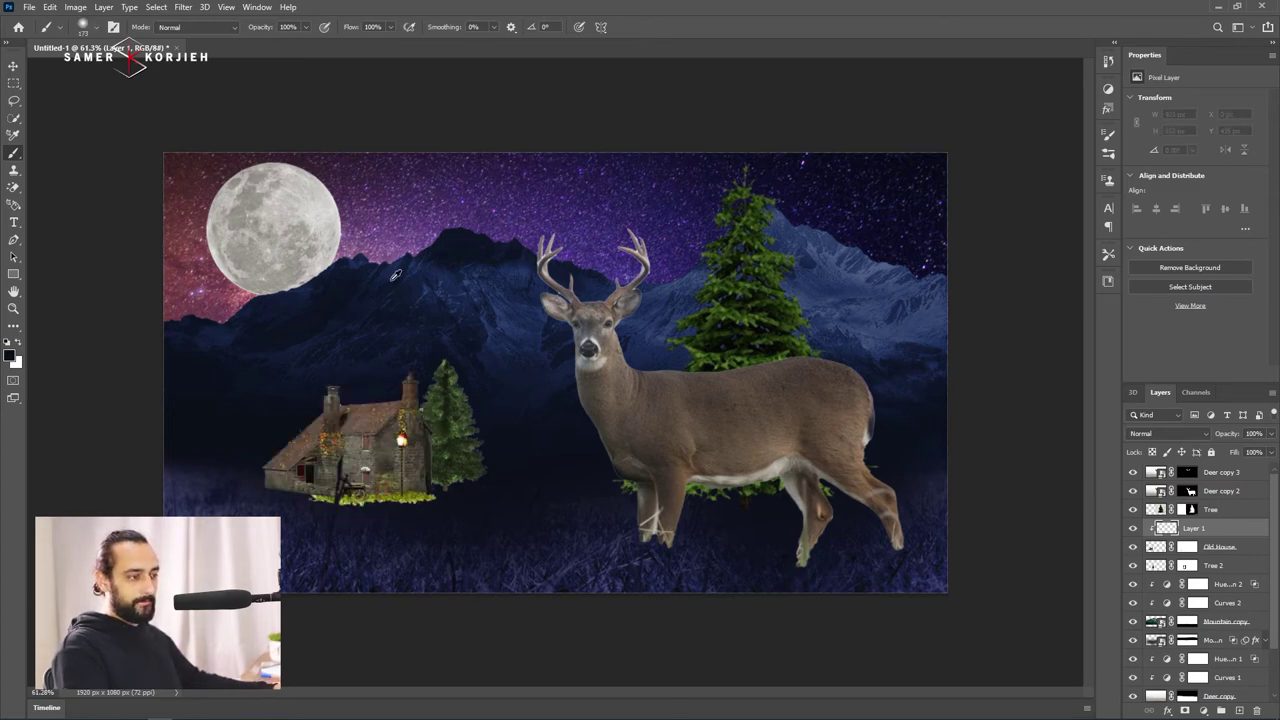
With a soft low-strength black brush, darken the house's lower-left walls, gable and chimney base.
scroll(340, 478, "up", 3)
scroll(338, 477, "up", 2)
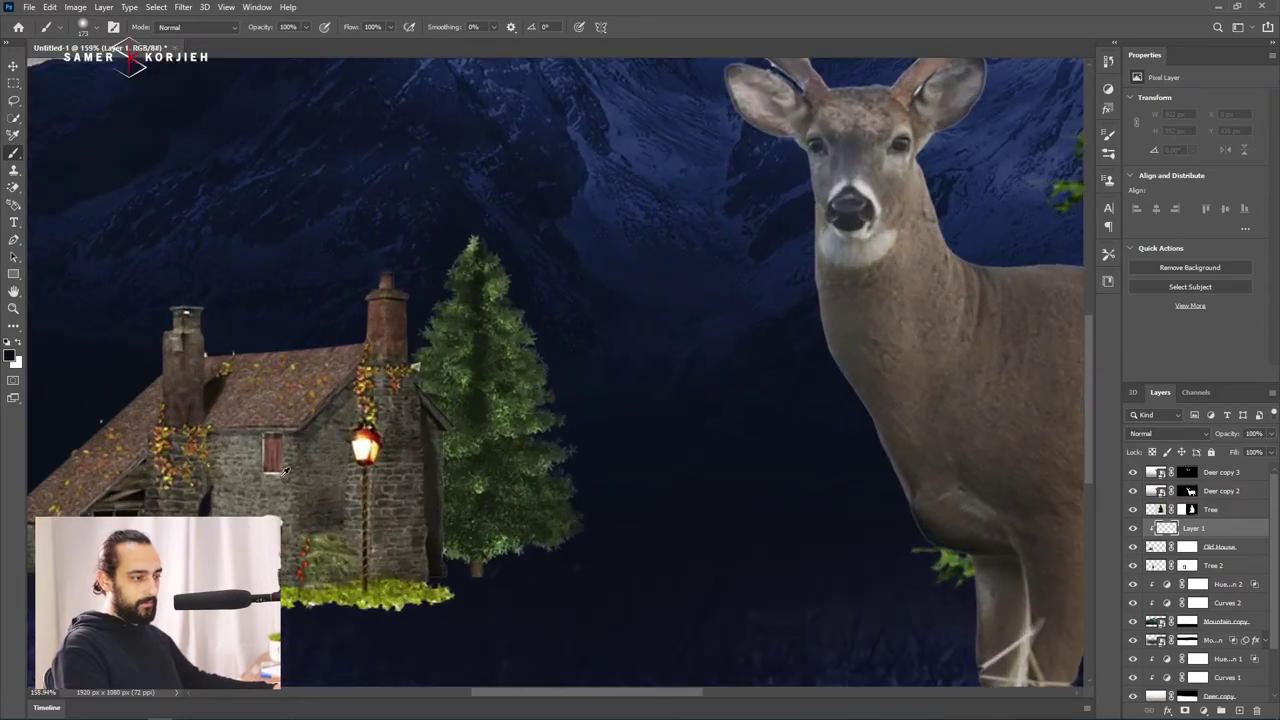
scroll(284, 470, "up", 2)
left_click_drag(380, 440, 373, 440)
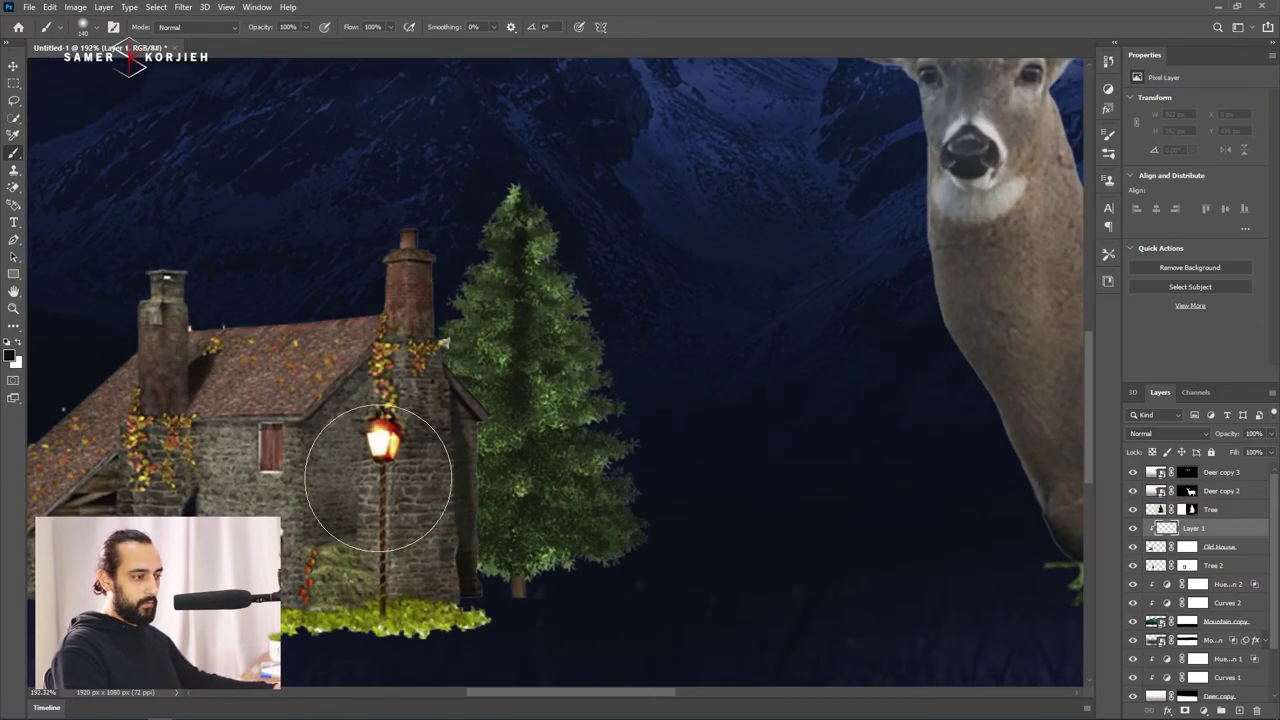
left_click_drag(60, 520, 202, 488)
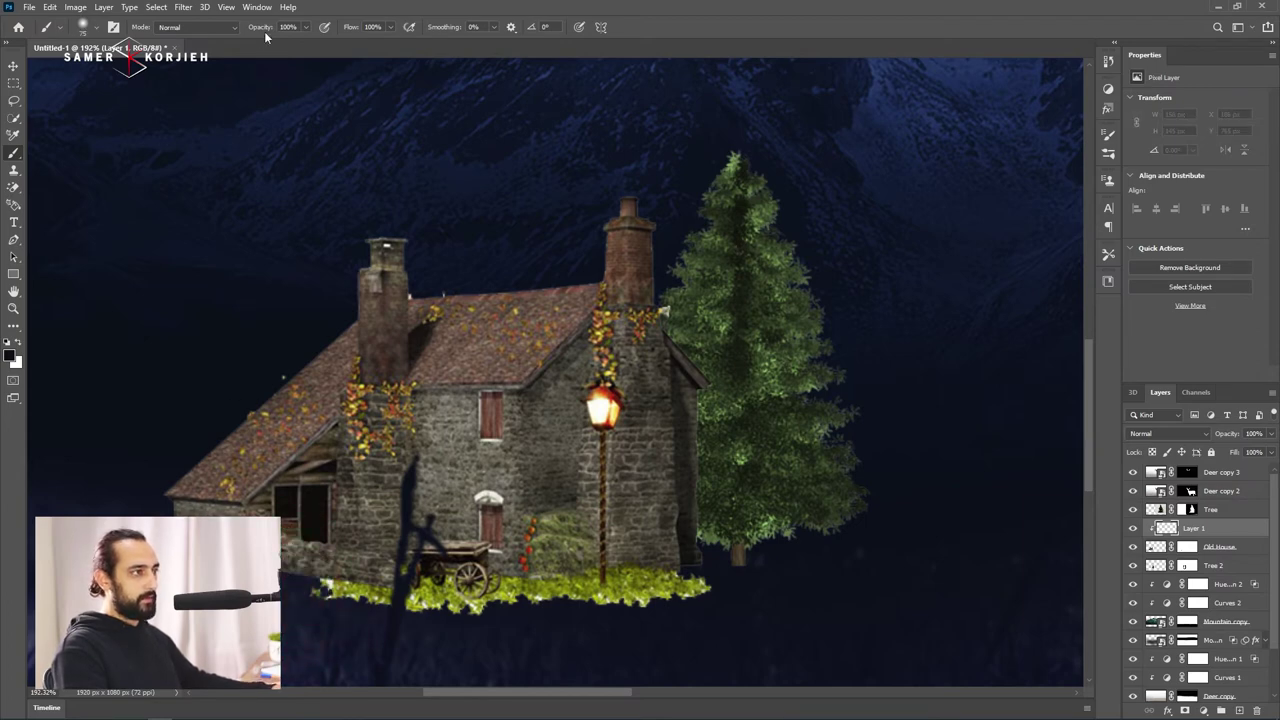
type("31")
key("Return")
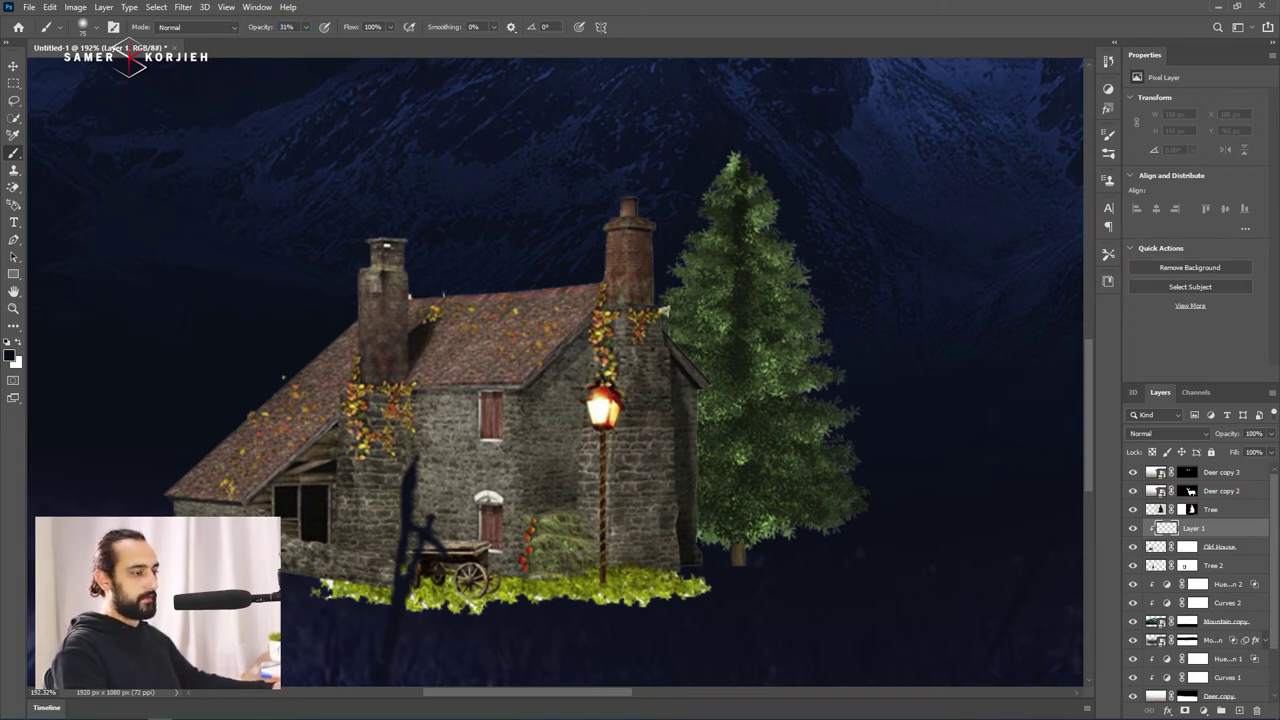
left_click_drag(298, 583, 340, 570)
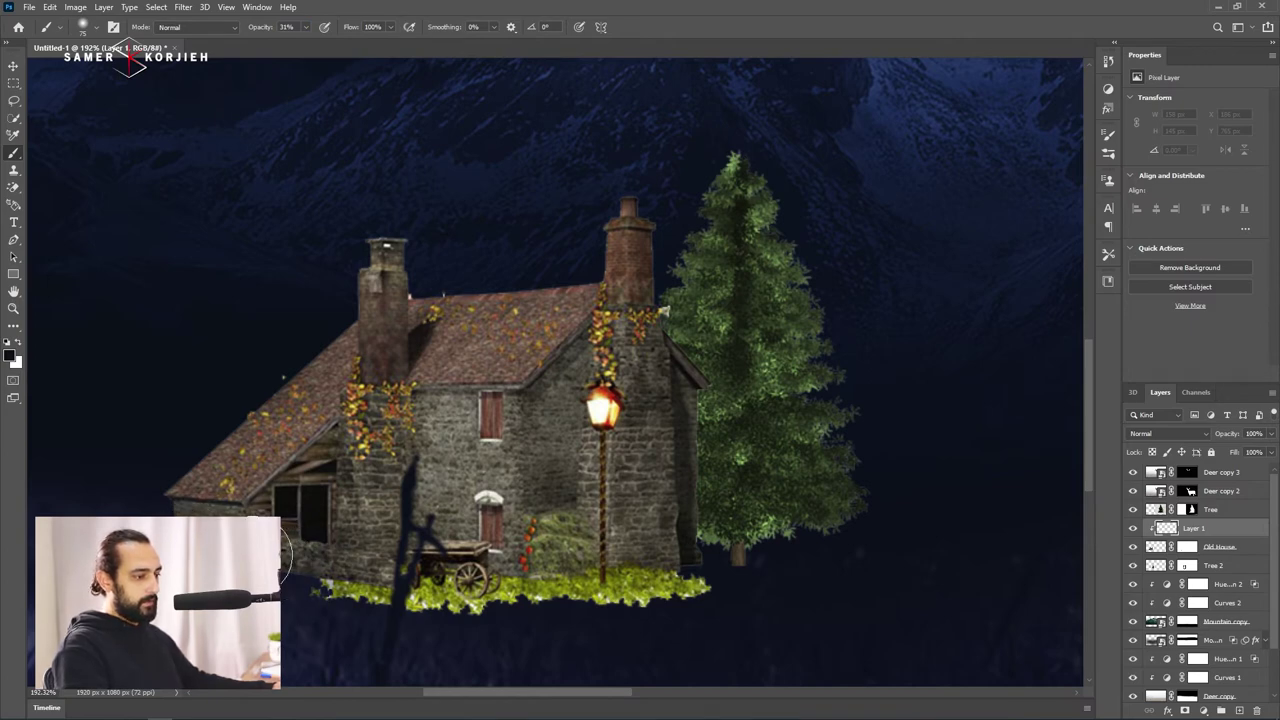
left_click_drag(310, 510, 346, 470)
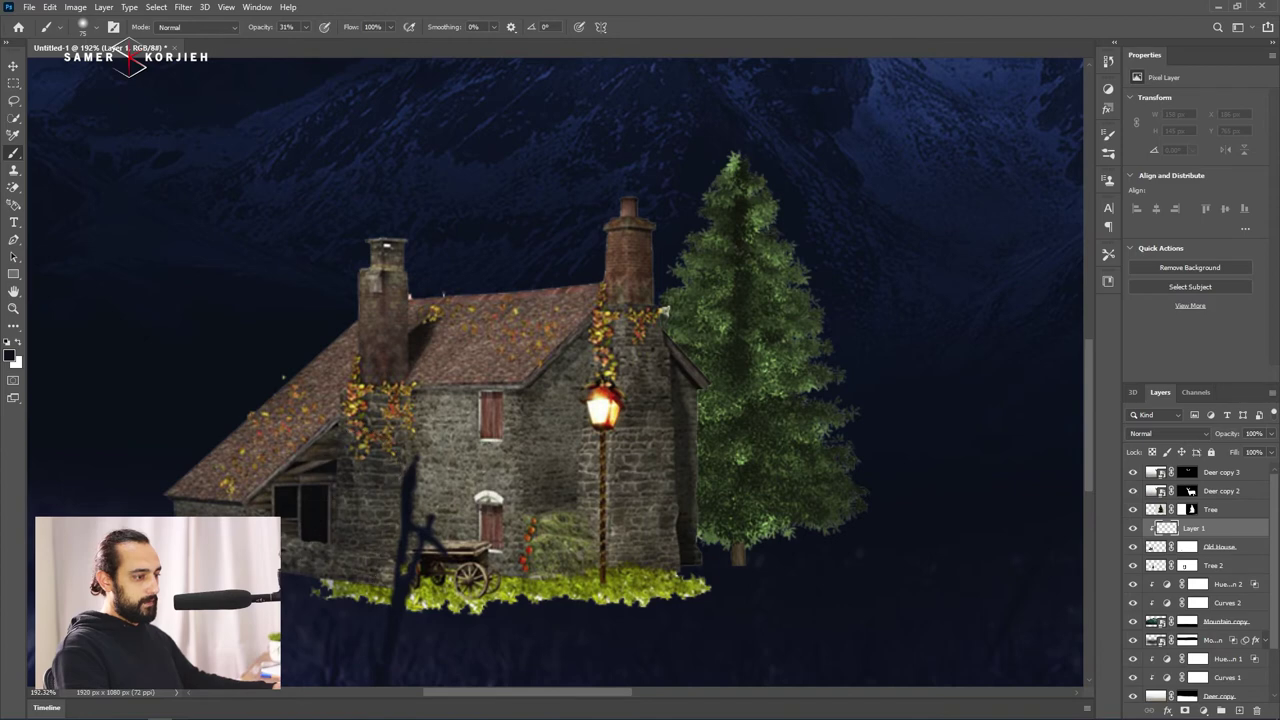
left_click_drag(330, 560, 428, 600)
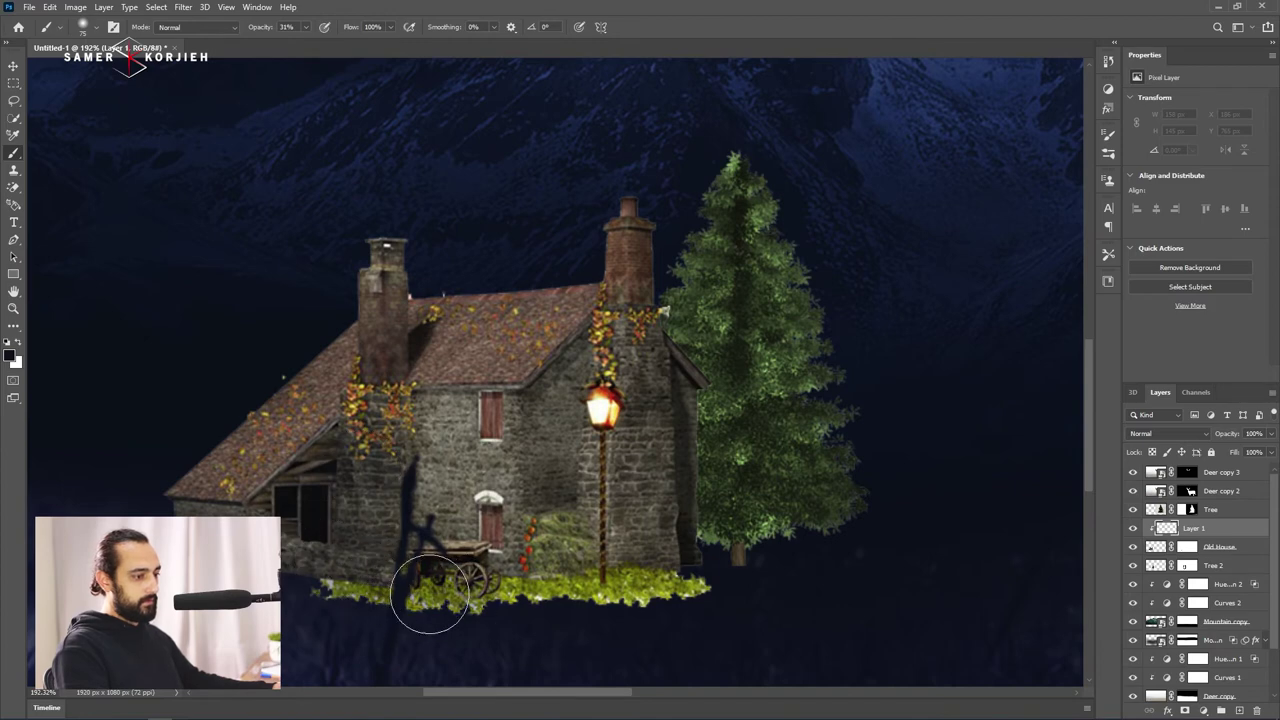
mouse_move(372, 440)
left_mouse_down()
mouse_move(371, 417)
mouse_move(366, 449)
mouse_move(446, 334)
mouse_move(409, 363)
mouse_move(509, 289)
mouse_move(437, 277)
mouse_move(482, 304)
mouse_move(591, 271)
mouse_move(634, 234)
mouse_move(729, 323)
mouse_move(753, 376)
mouse_move(732, 531)
mouse_move(729, 463)
mouse_move(723, 597)
mouse_move(613, 627)
mouse_move(549, 634)
mouse_move(423, 586)
mouse_move(443, 520)
mouse_move(376, 526)
mouse_move(379, 540)
mouse_move(345, 465)
left_mouse_up()
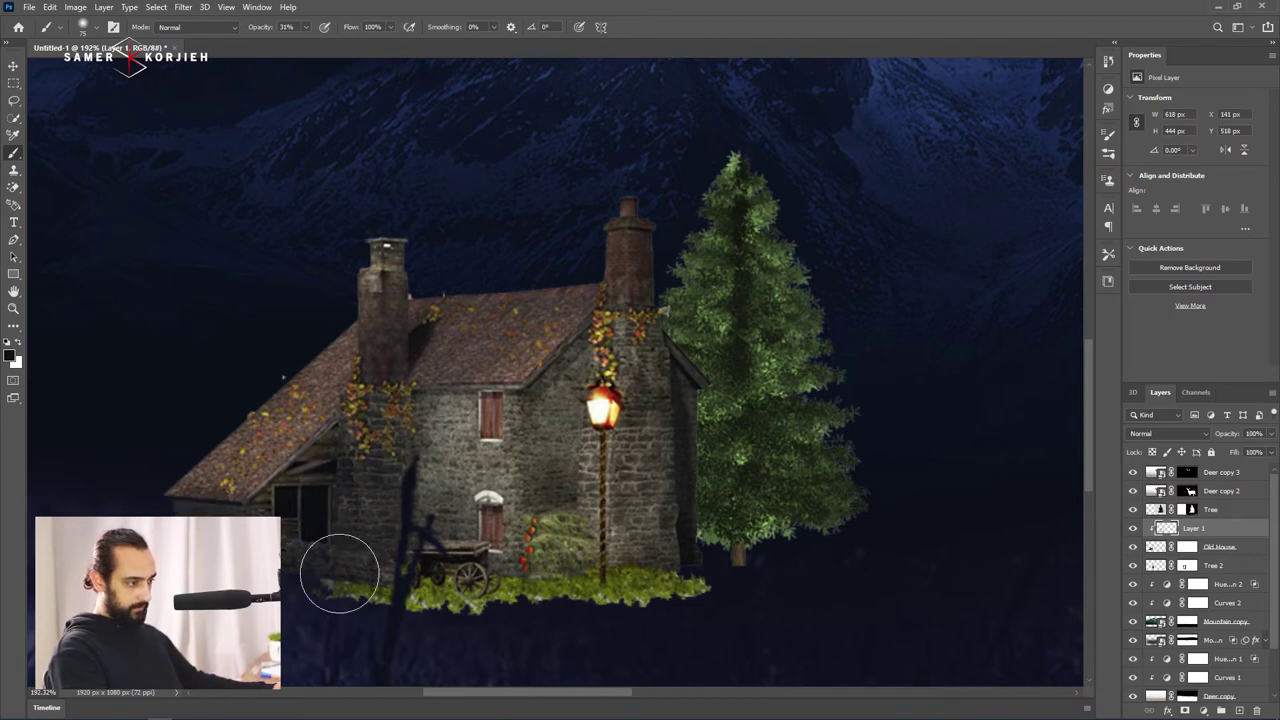
Darken the left wall, both chimneys, the leafy roof slope and the wall around the windows.
mouse_move(349, 529)
left_mouse_down()
mouse_move(486, 623)
mouse_move(420, 440)
left_mouse_up()
left_click_drag(628, 205, 628, 245)
left_click_drag(385, 245, 385, 370)
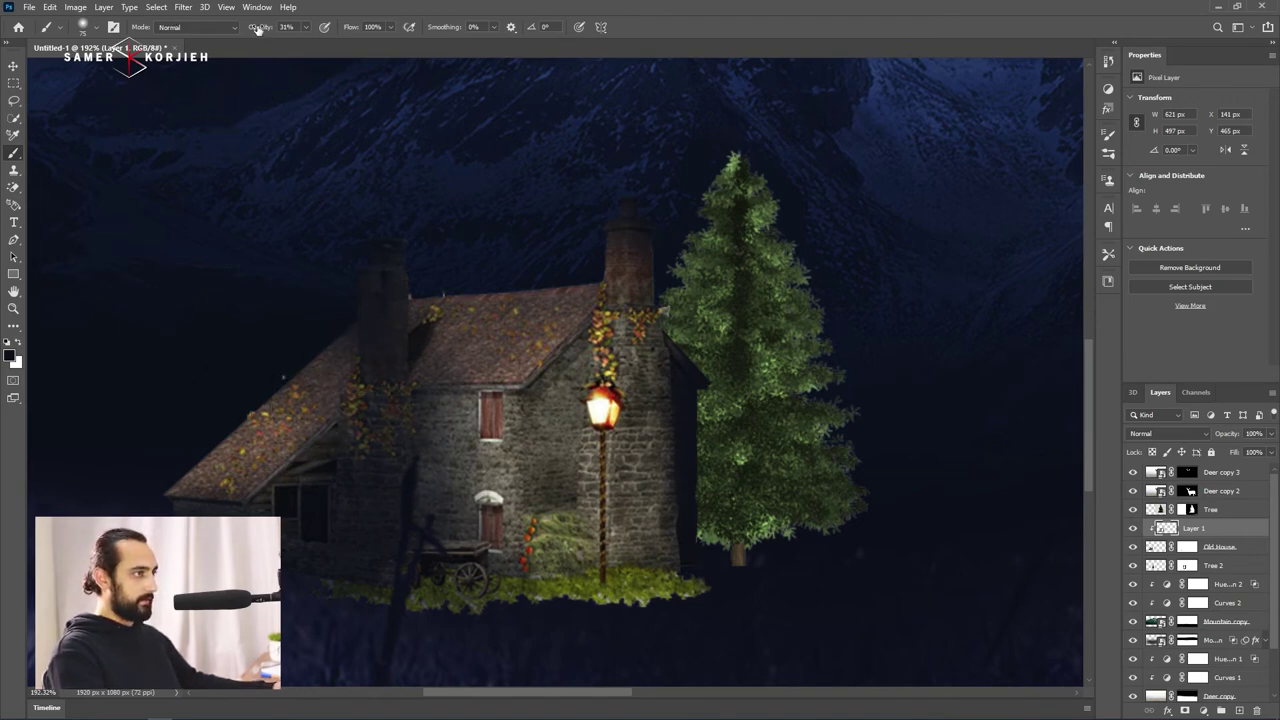
mouse_move(317, 319)
left_mouse_down()
mouse_move(141, 489)
mouse_move(469, 271)
mouse_move(452, 343)
left_mouse_up()
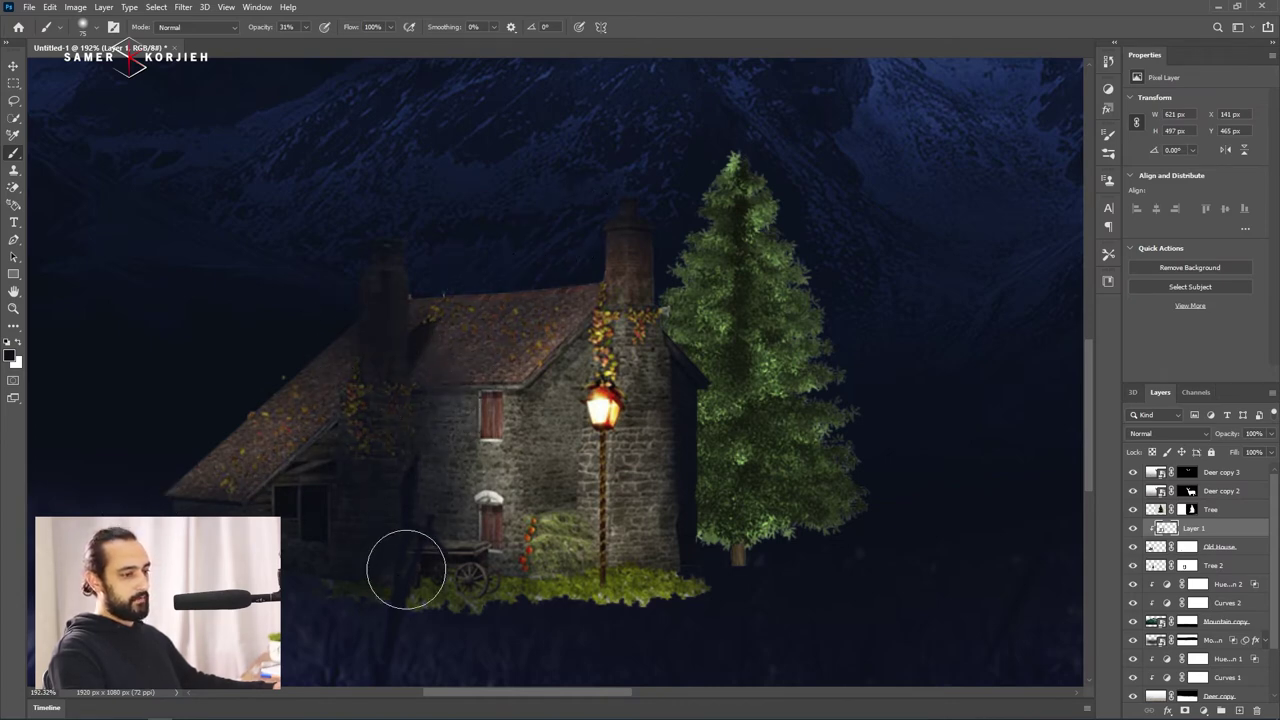
mouse_move(400, 563)
left_mouse_down()
mouse_move(537, 556)
mouse_move(457, 594)
mouse_move(631, 603)
mouse_move(565, 596)
left_mouse_up()
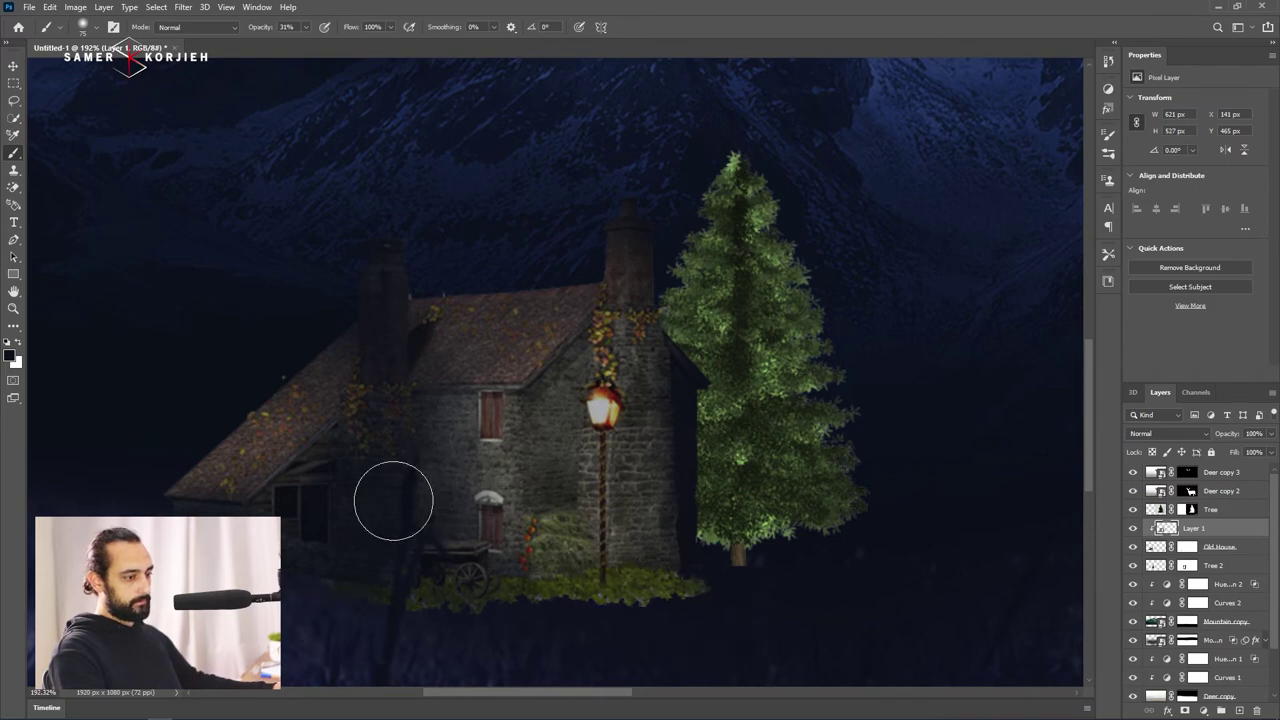
left_click_drag(323, 360, 200, 470)
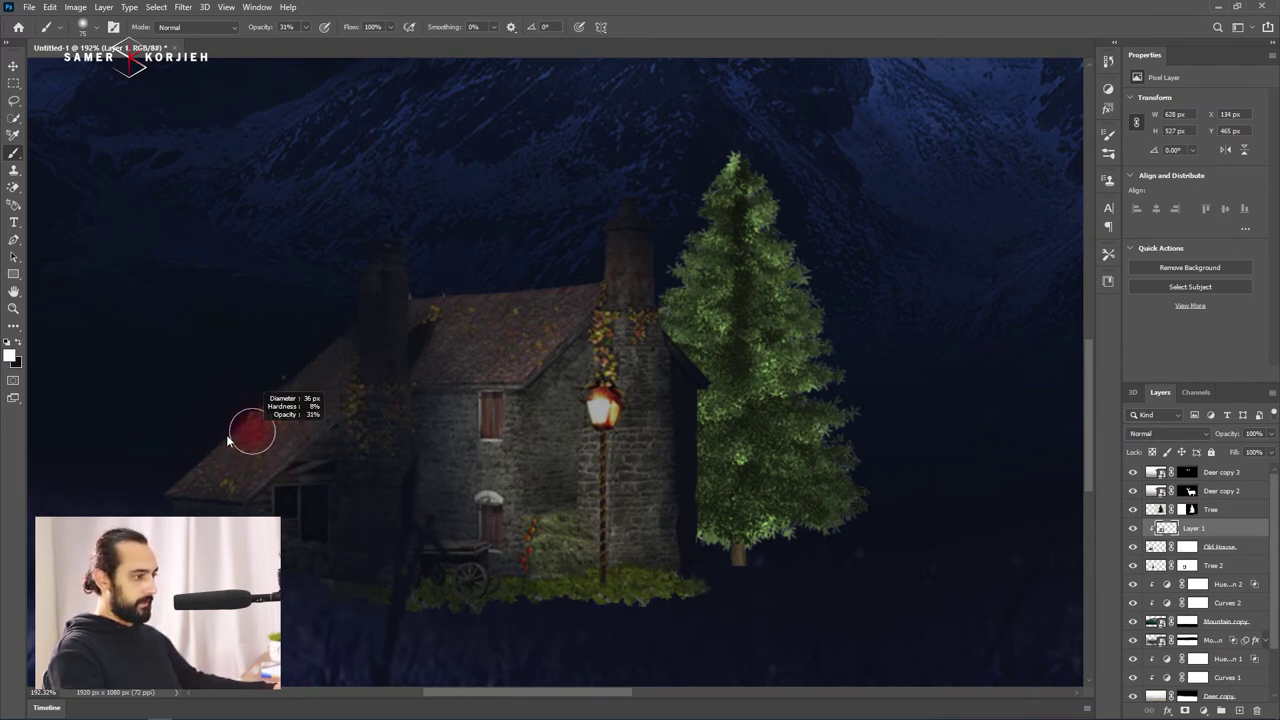
Set the brush to Clear mode and erase the excess darkening on the left roof.
key("x")
left_click_drag(207, 465, 228, 456)
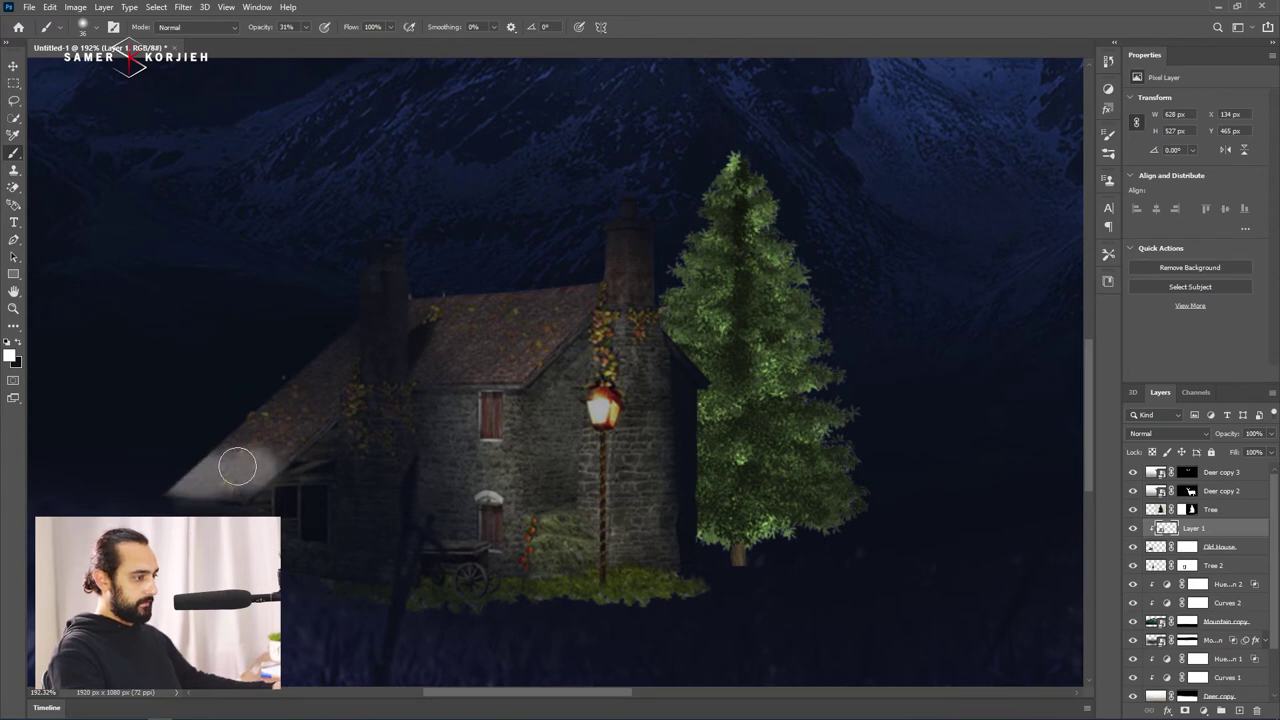
key("ctrl+z")
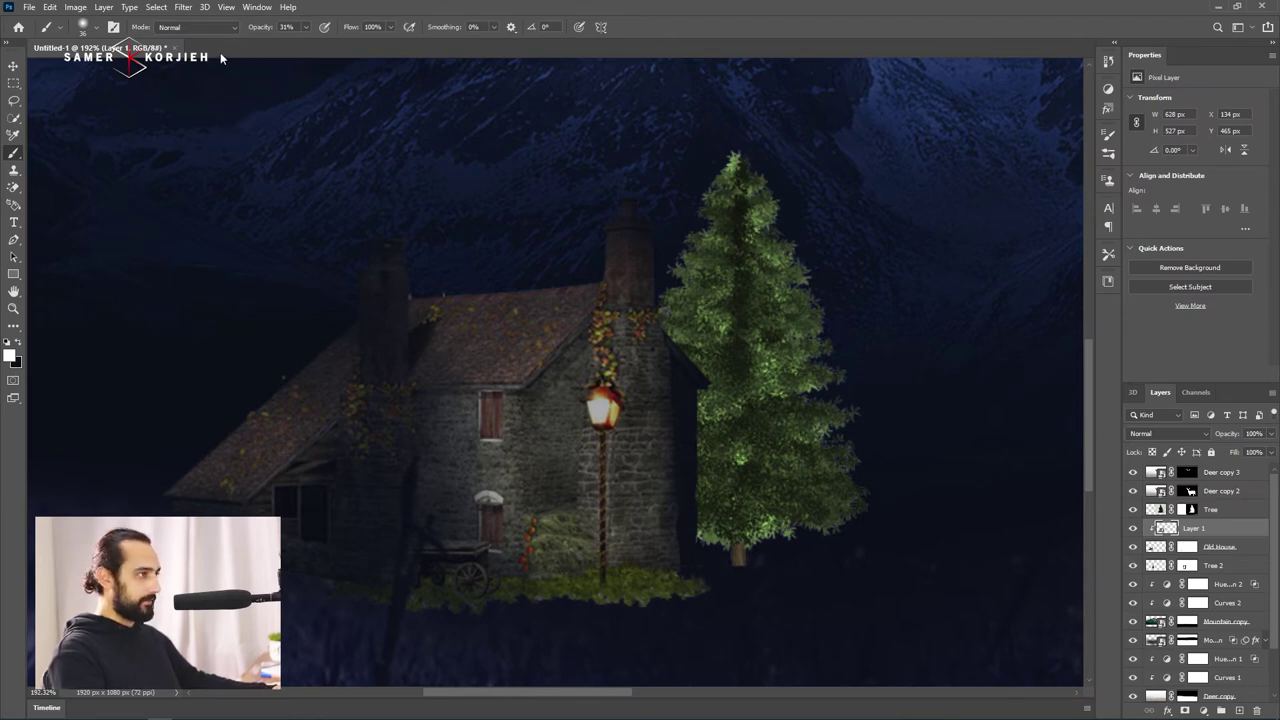
key("x")
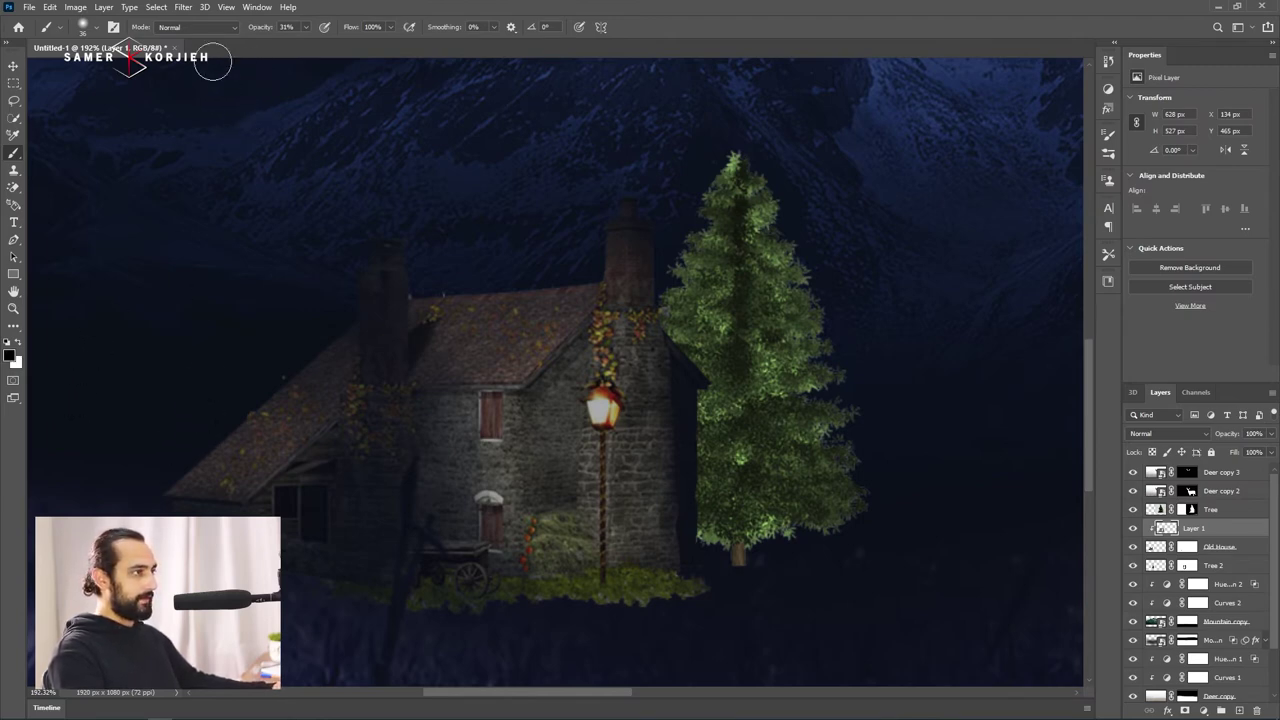
left_click(210, 30)
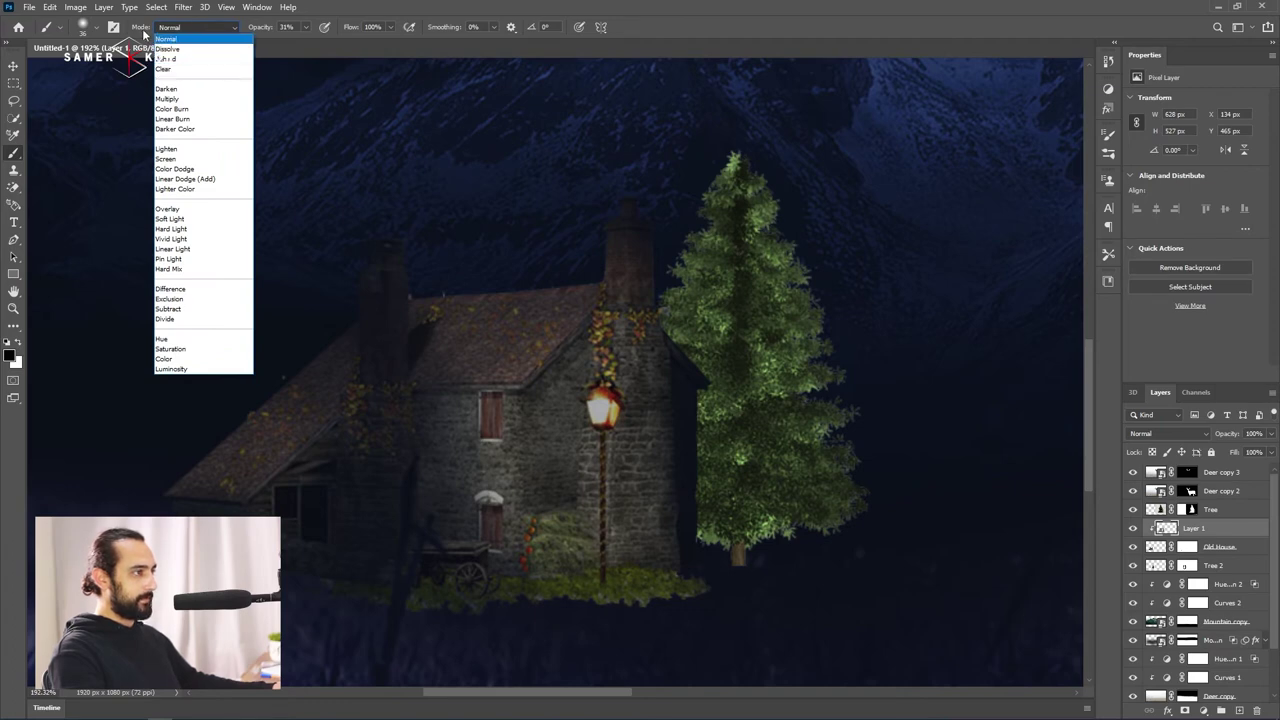
left_click(170, 69)
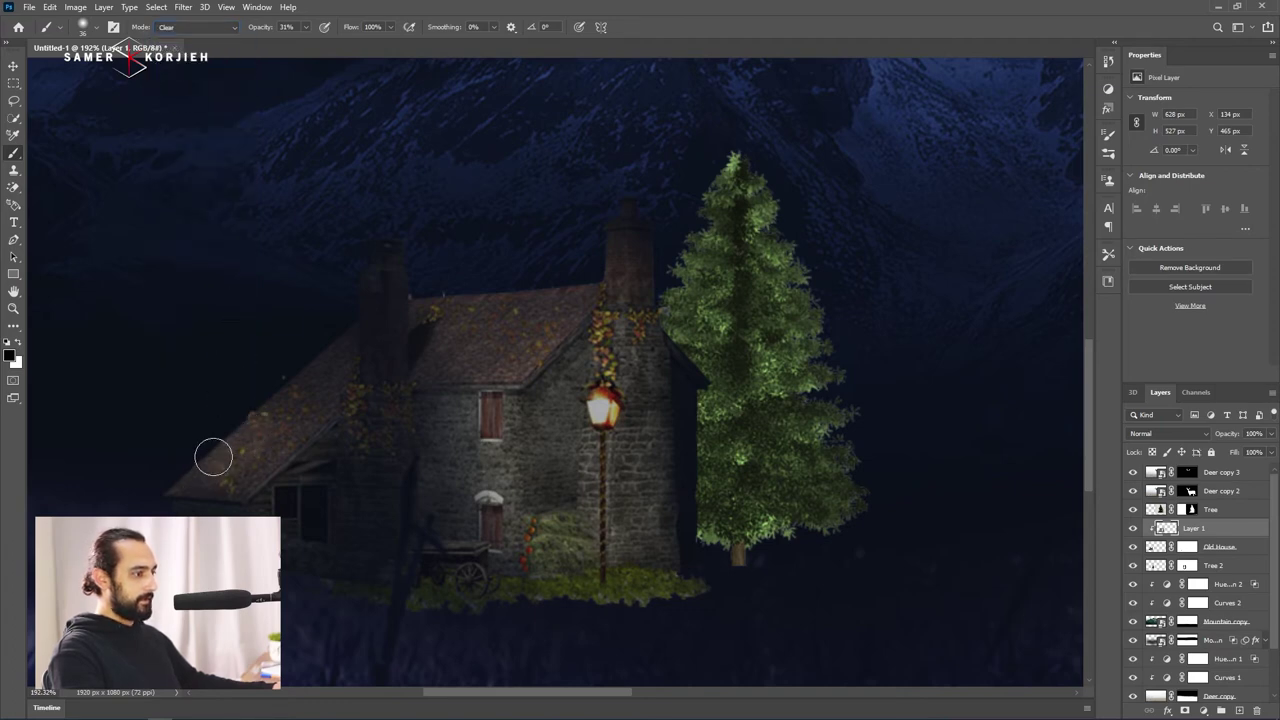
mouse_move(213, 457)
left_mouse_down()
mouse_move(171, 466)
mouse_move(220, 471)
mouse_move(299, 410)
left_mouse_up()
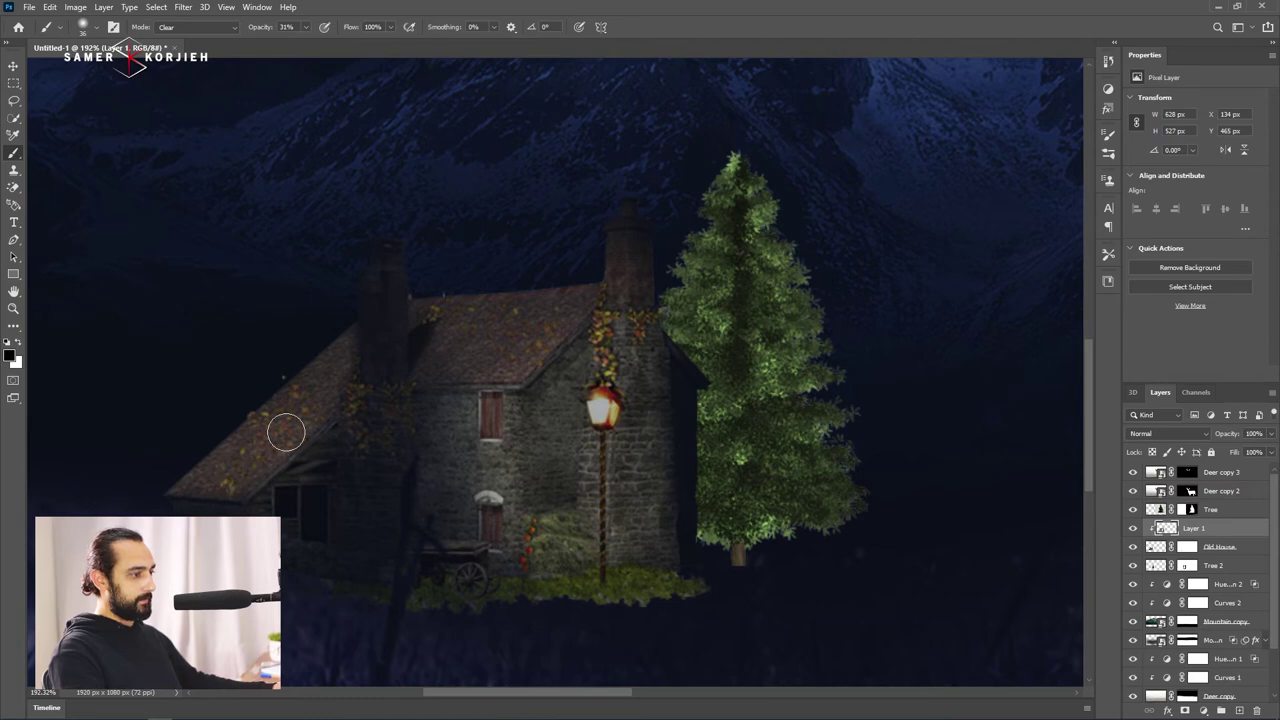
Set the brush opacity to 15% and return the brush to Normal blend mode.
key("1")
key("5")
scroll(443, 331, "down", 5)
scroll(601, 488, "up", 5)
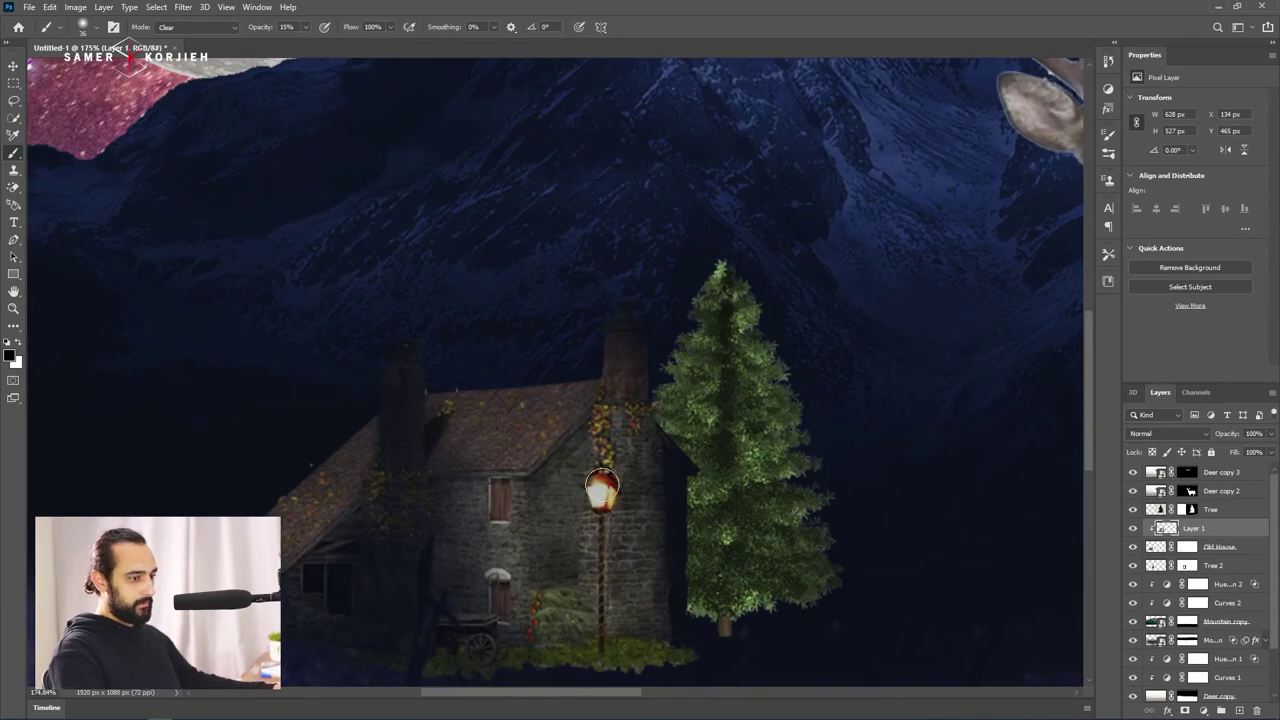
key("shift+alt+n")
scroll(450, 460, "down", 5)
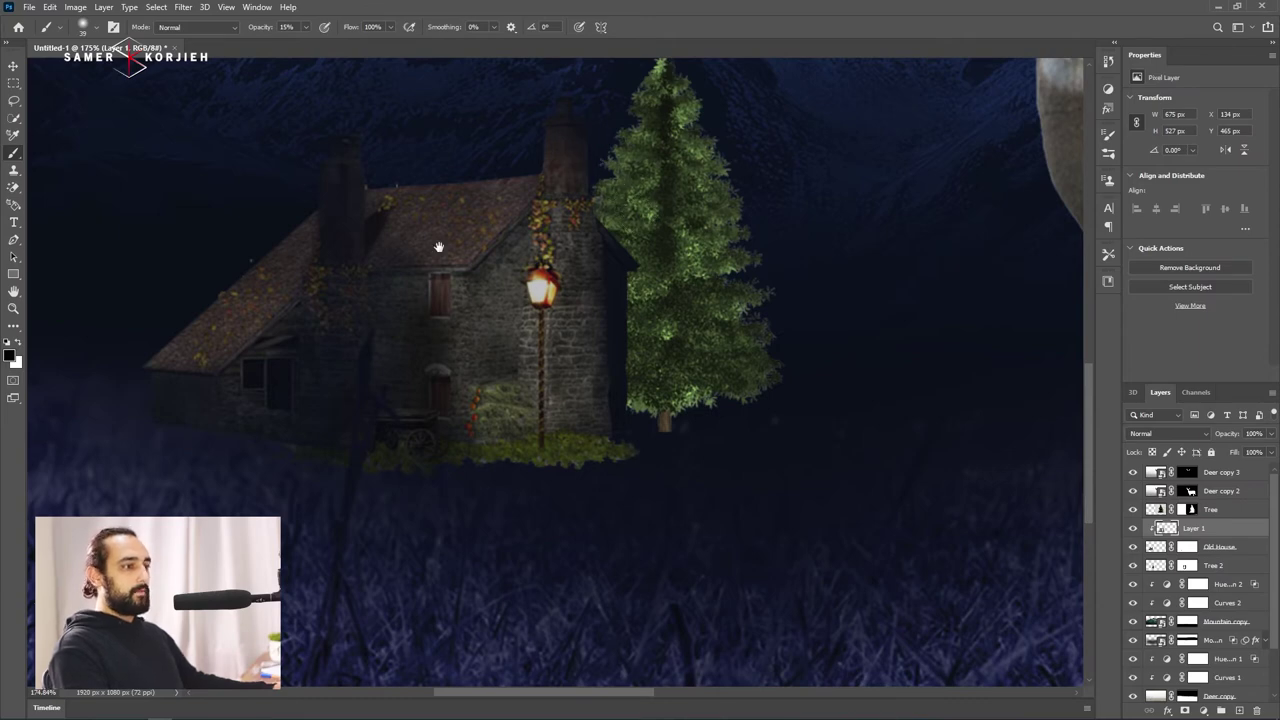
scroll(463, 391, "down", 1)
scroll(465, 391, "down", 2)
scroll(467, 392, "down", 2)
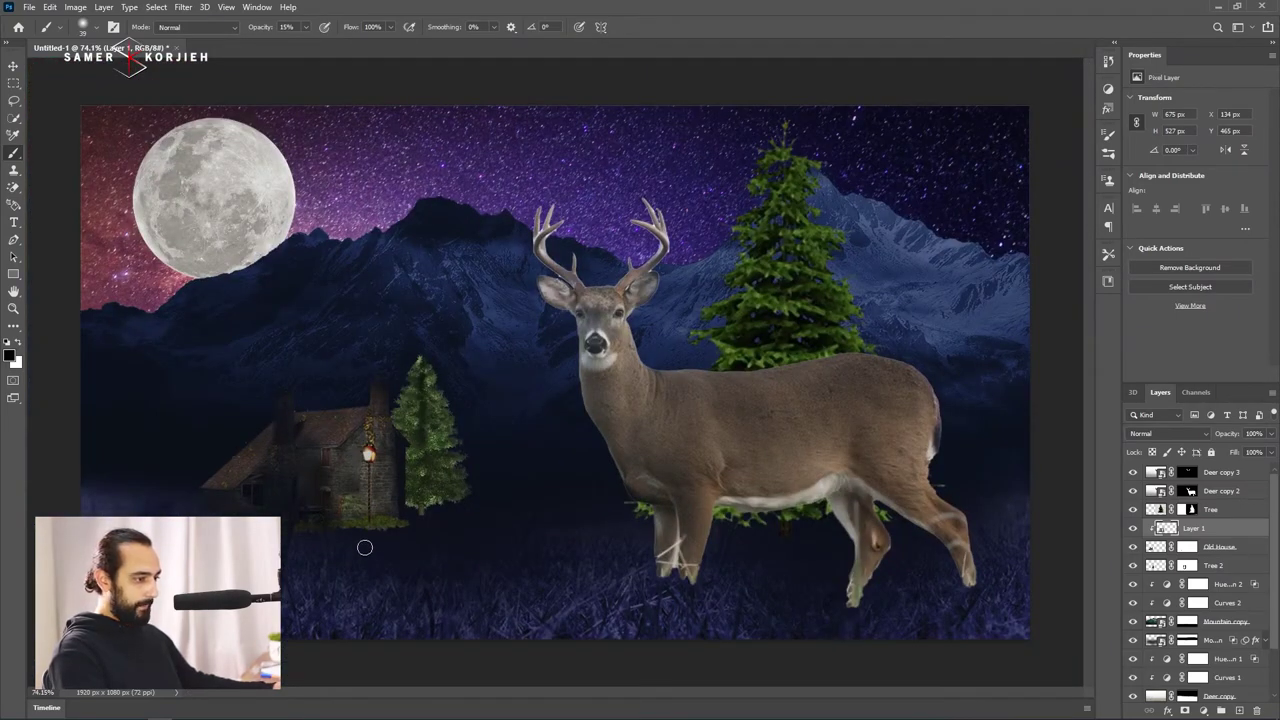
scroll(320, 515, "up", 1)
scroll(395, 518, "up", 1)
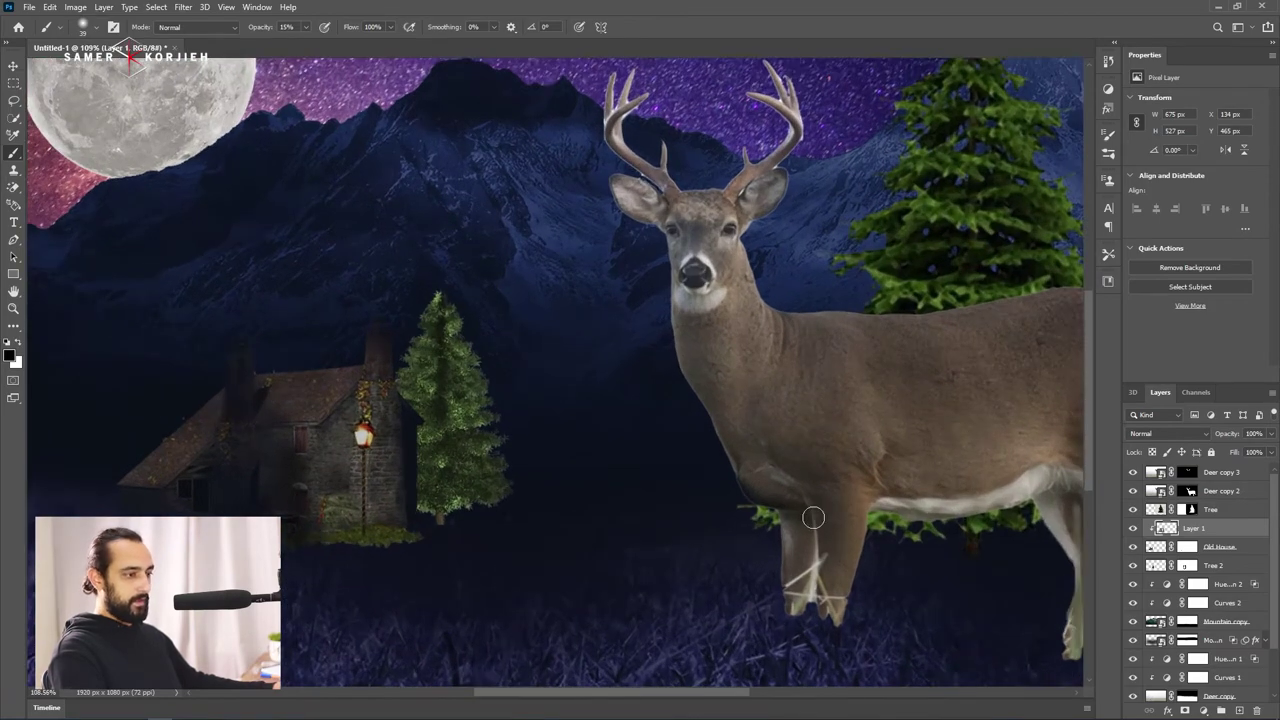
Add a new layer clipped to Tree 2 and paint the small pine darker.
left_click(1157, 567)
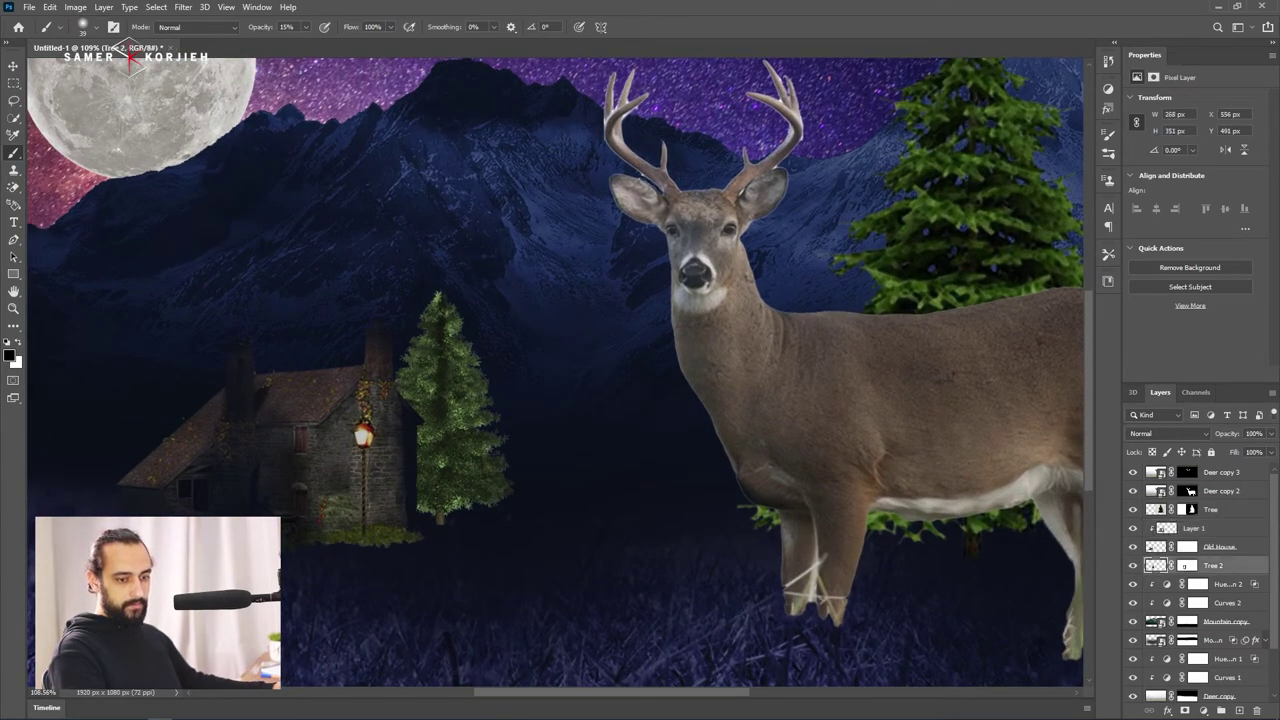
left_click(1240, 711)
left_click(1152, 574, "alt")
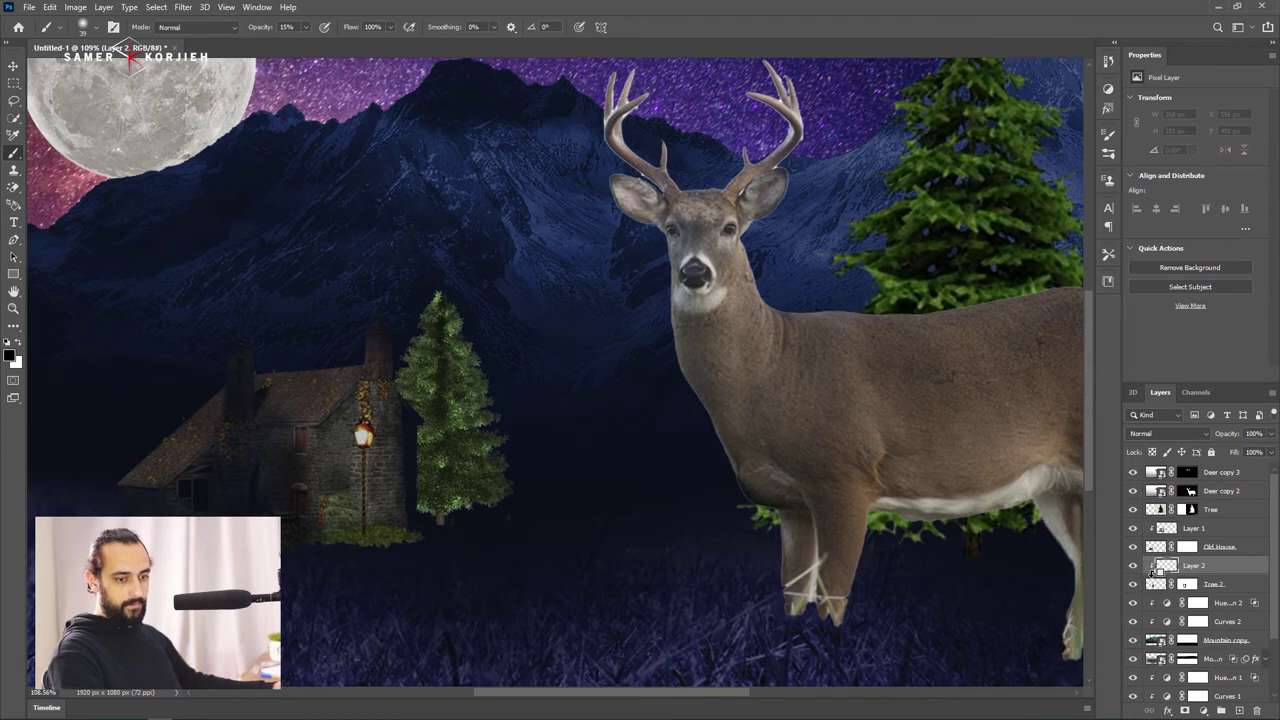
left_click_drag(440, 410, 443, 366)
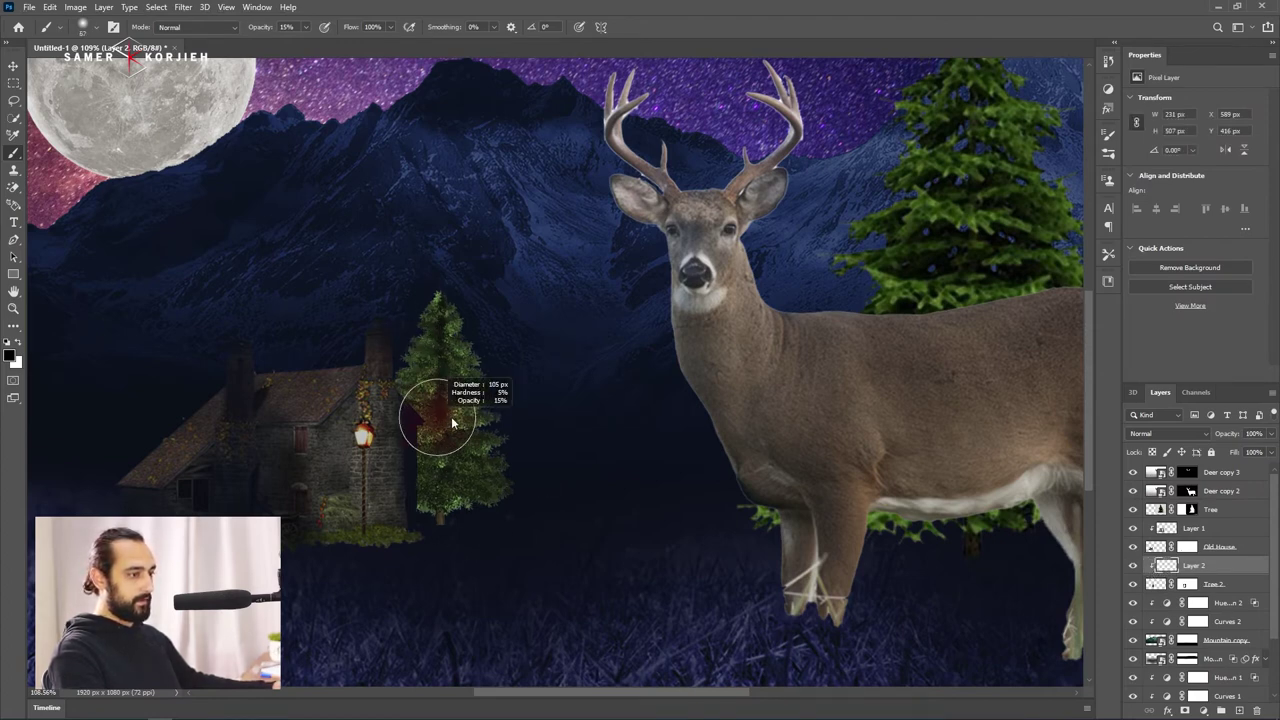
mouse_move(428, 420)
left_mouse_down()
mouse_move(425, 495)
mouse_move(443, 531)
mouse_move(449, 417)
mouse_move(429, 383)
mouse_move(429, 191)
mouse_move(437, 509)
left_mouse_up()
Fit the whole composition in view and reselect the Tree 2 layer.
scroll(440, 517, "up", 3)
scroll(406, 411, "down", 1)
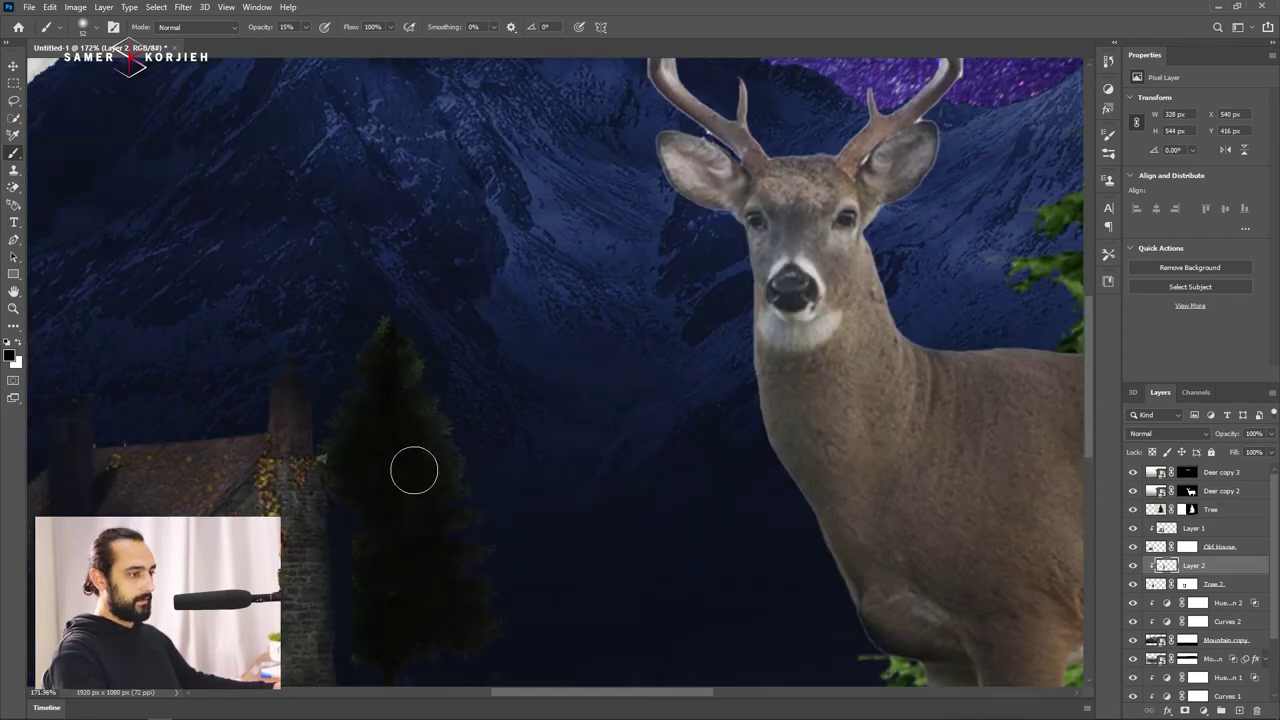
scroll(400, 362, "down", 10)
key("ctrl+0")
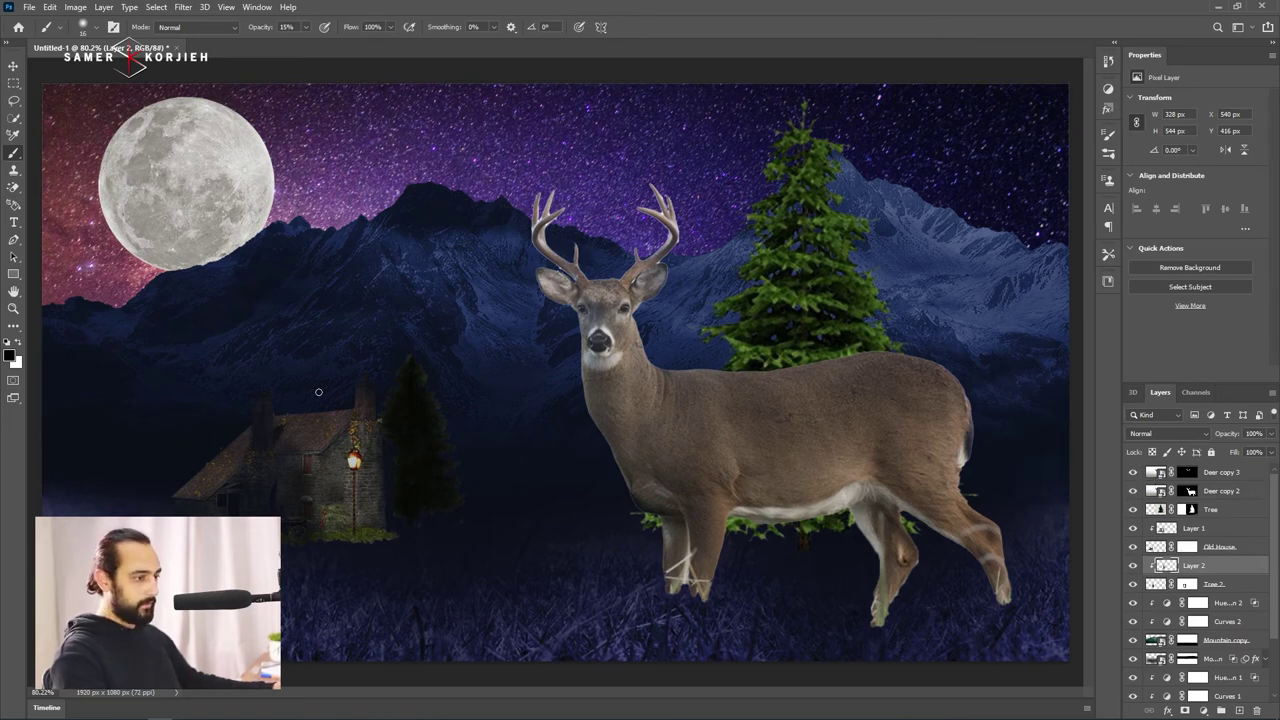
scroll(359, 507, "up", 3)
scroll(275, 450, "up", 1)
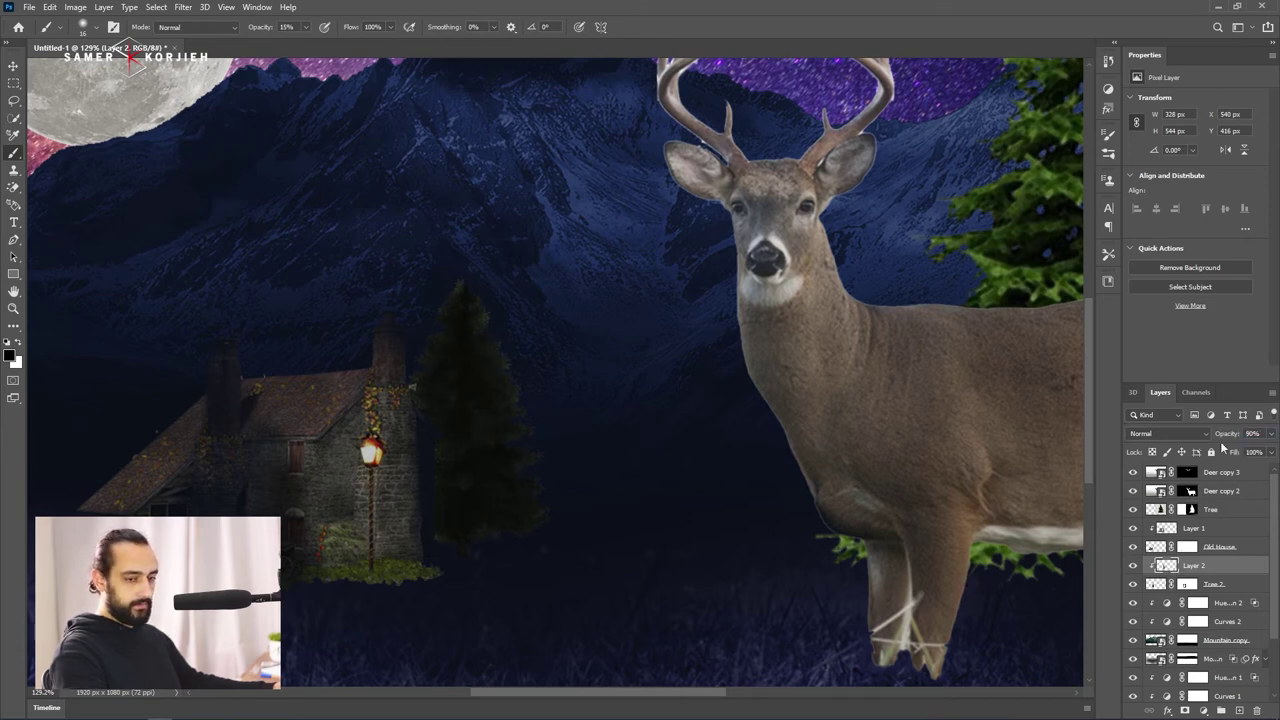
left_click(1158, 586)
Duplicate Tree 2 and flip the lower copy upside down, skewed beneath the pine.
scroll(360, 299, "down", 2)
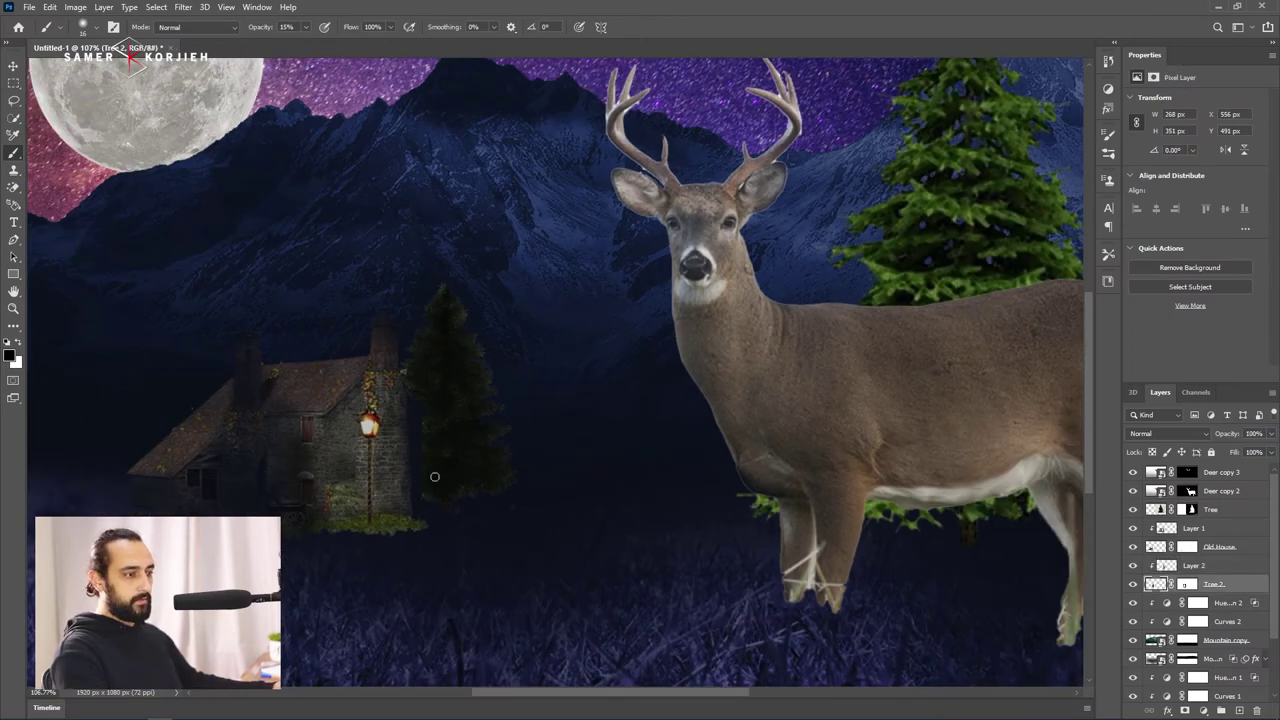
key("ctrl+j")
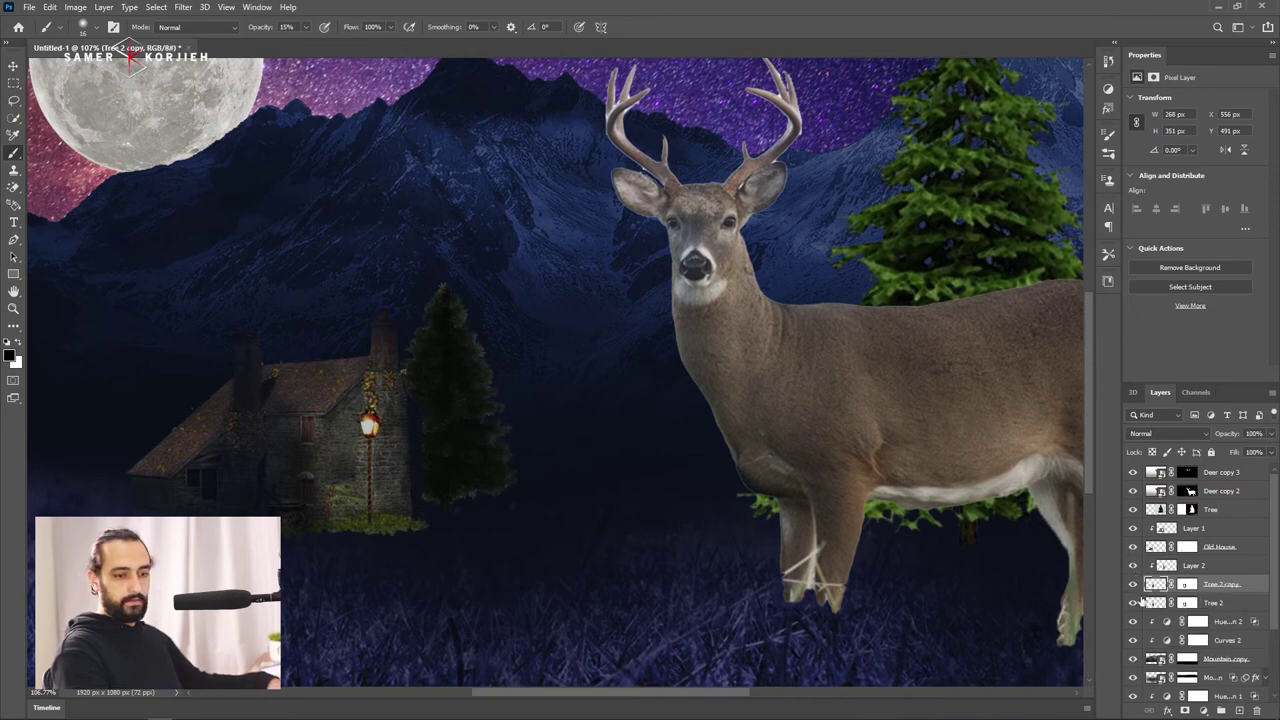
key("alt+bracketleft")
key("ctrl+t")
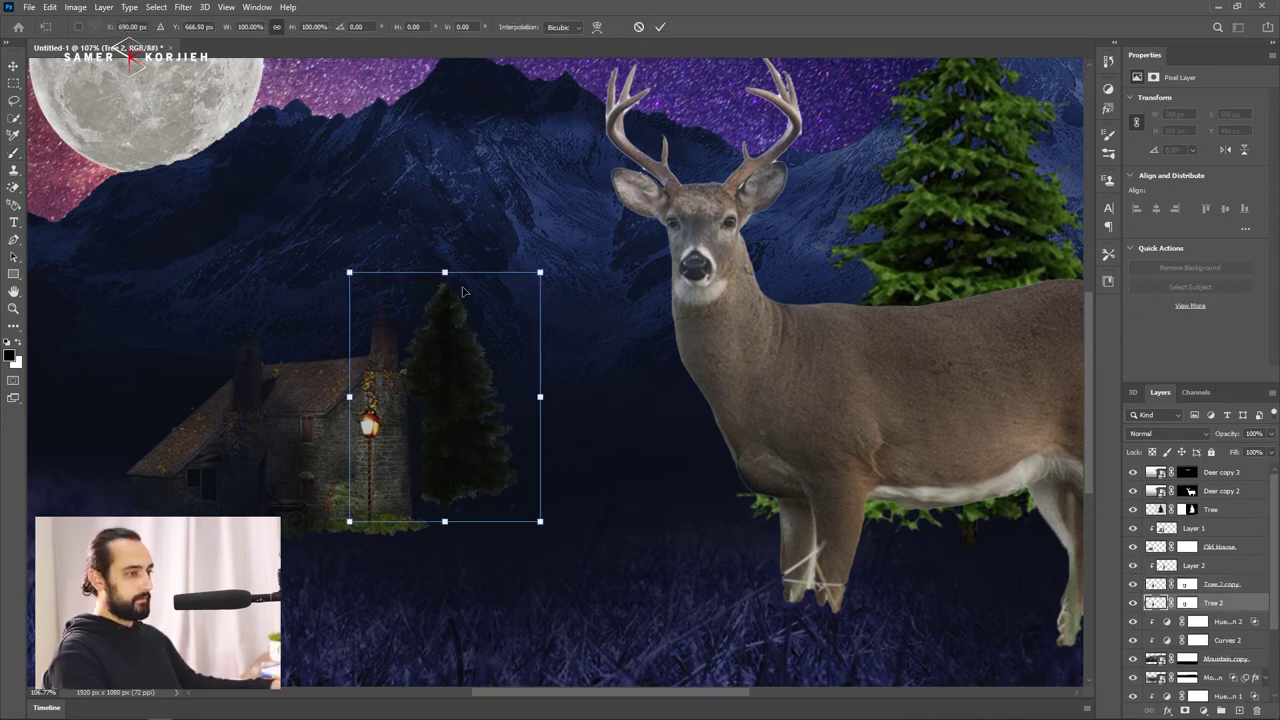
mouse_move(445, 272)
left_mouse_down()
mouse_move(435, 668)
mouse_move(520, 650)
left_mouse_up()
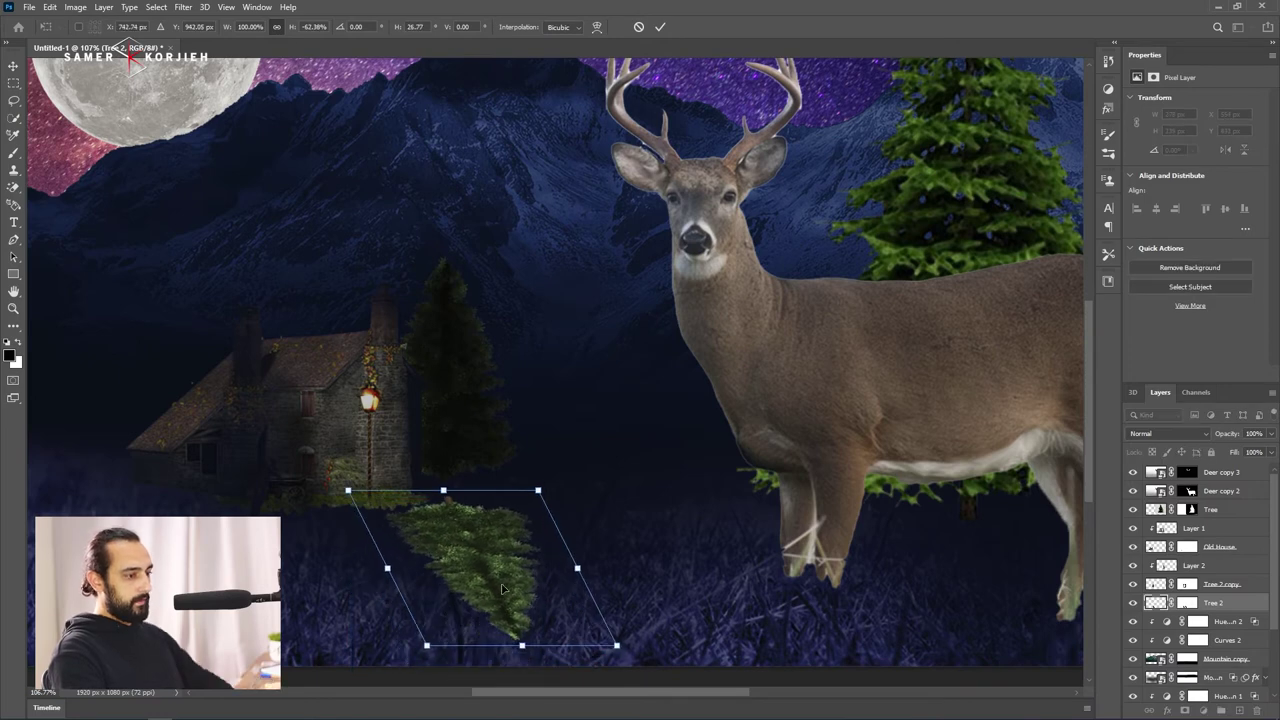
key("Return")
key("b")
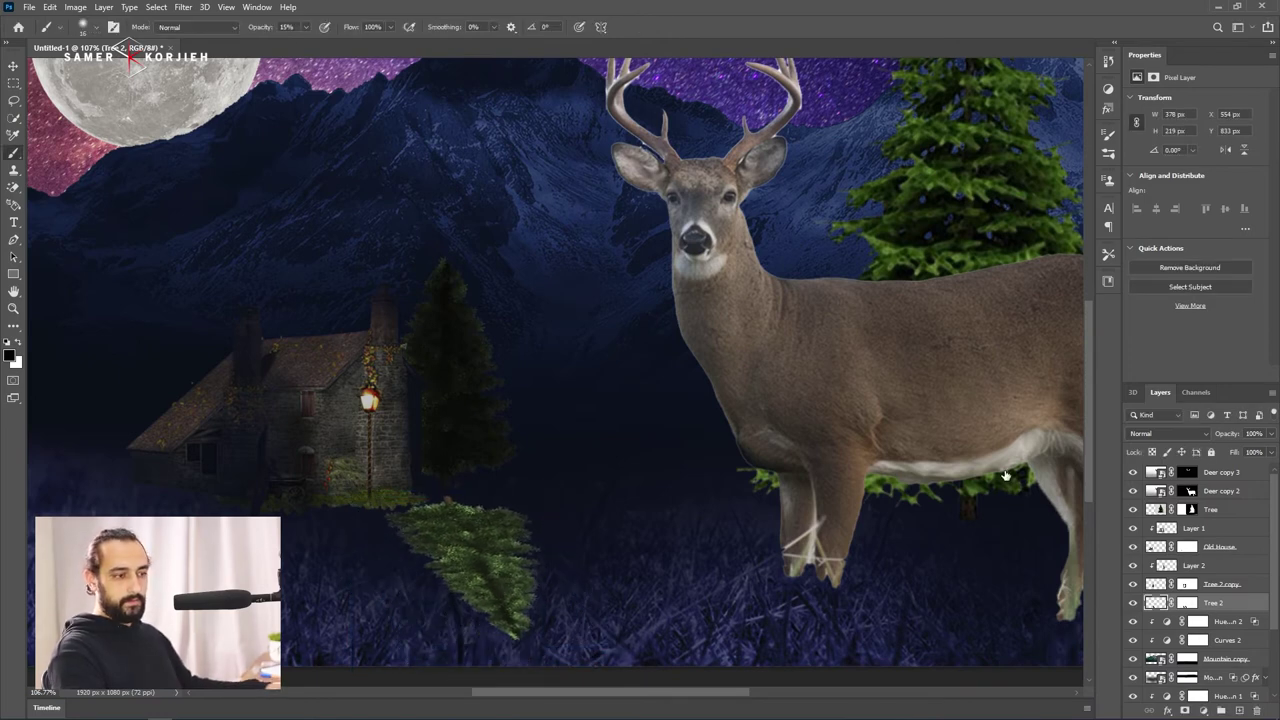
Give the flipped tree a dark Color Overlay and a 9.2 px Gaussian Blur.
double_click(1240, 602)
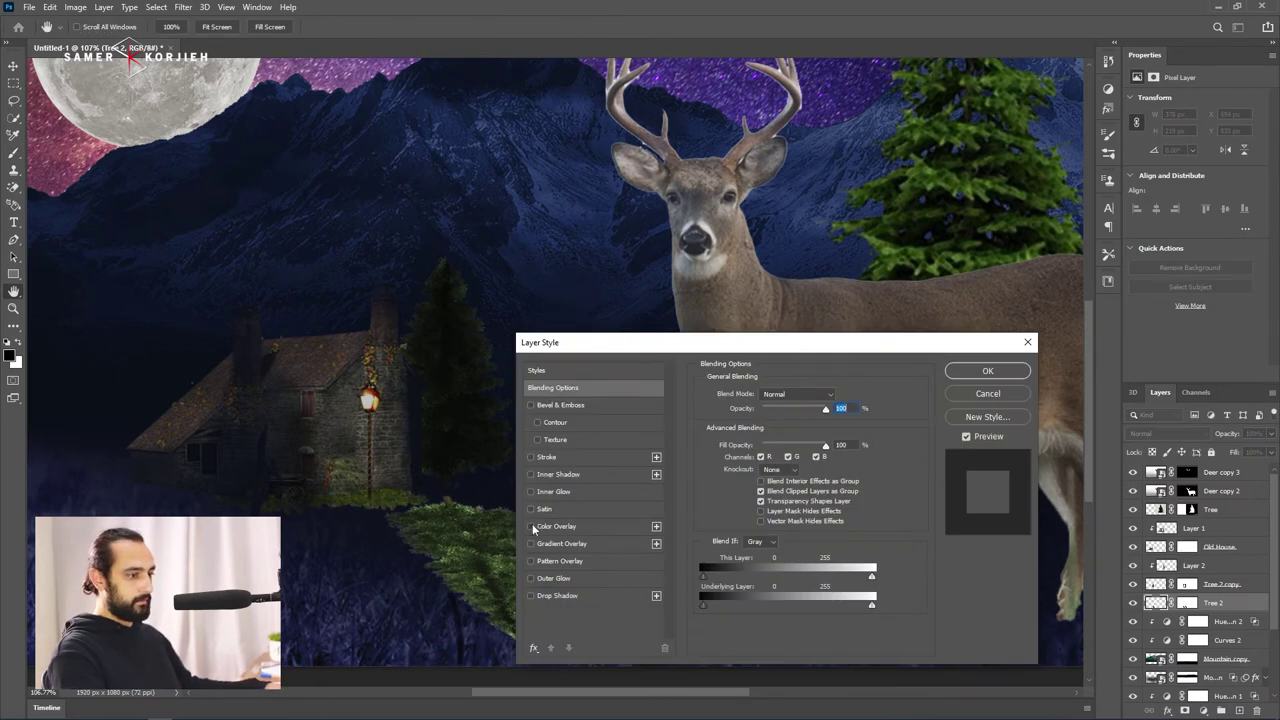
left_click(556, 526)
left_click(987, 371)
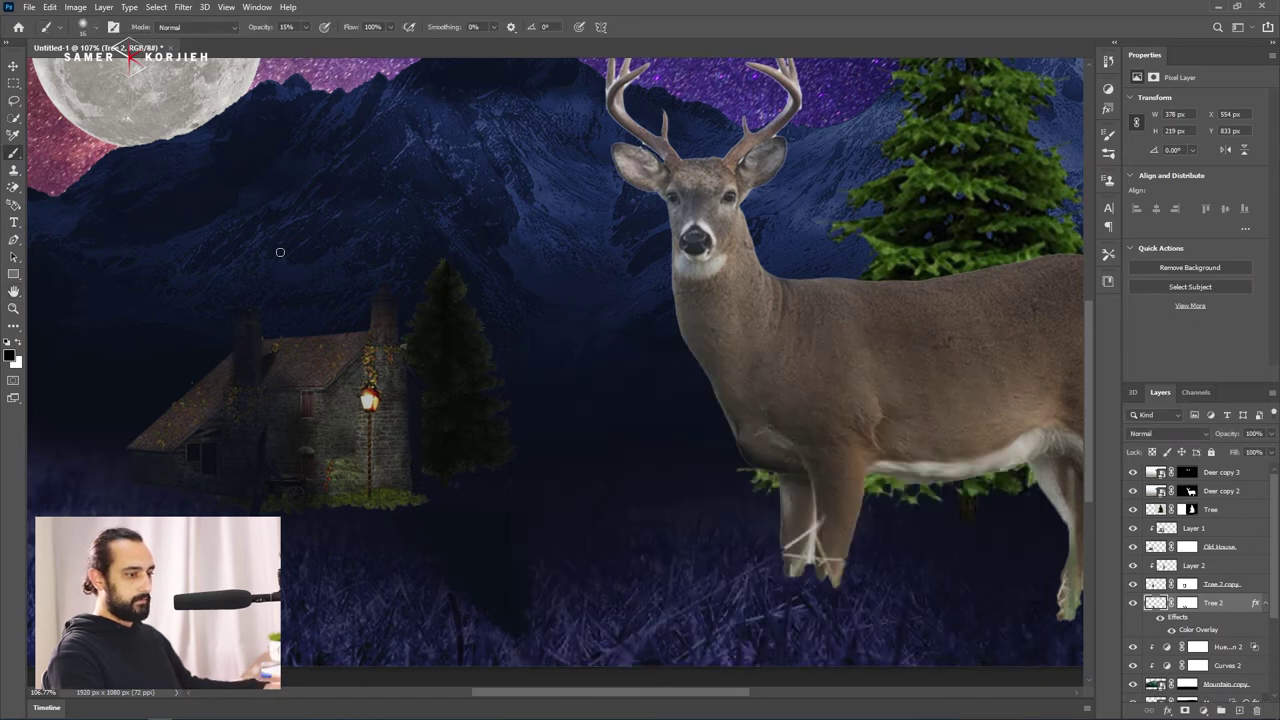
left_click(152, 8)
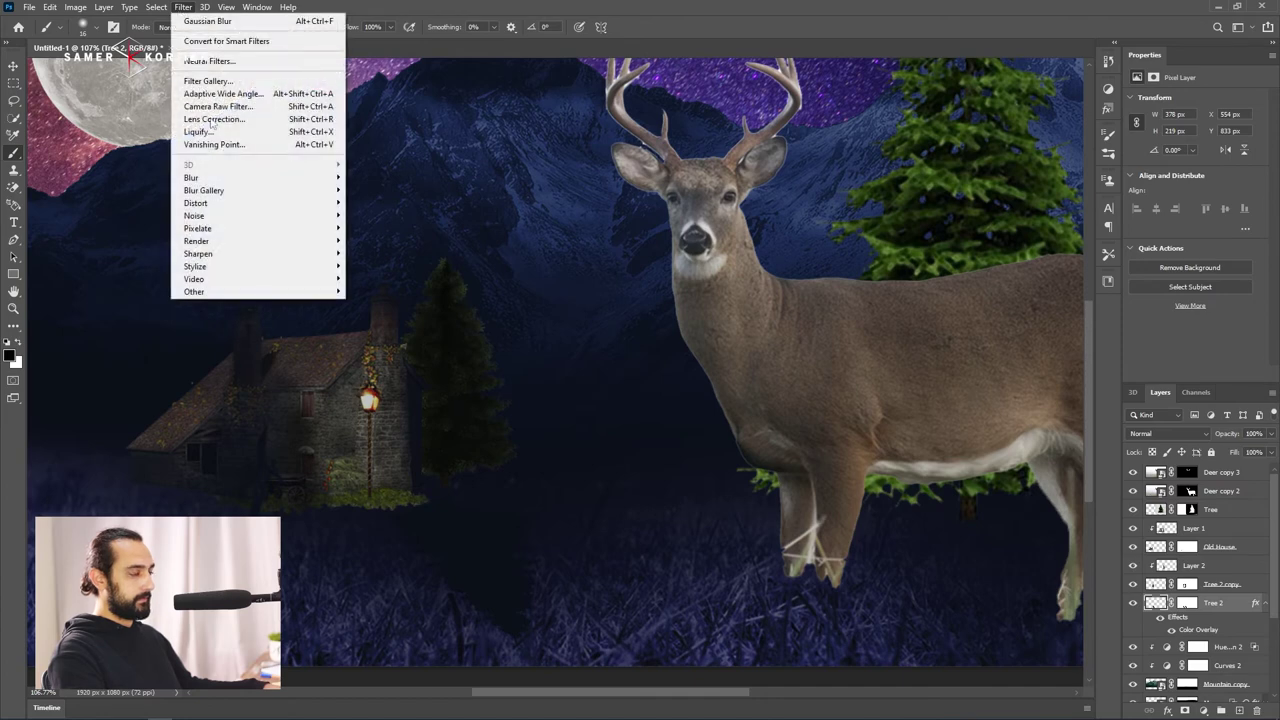
mouse_move(191, 177)
left_click(380, 227)
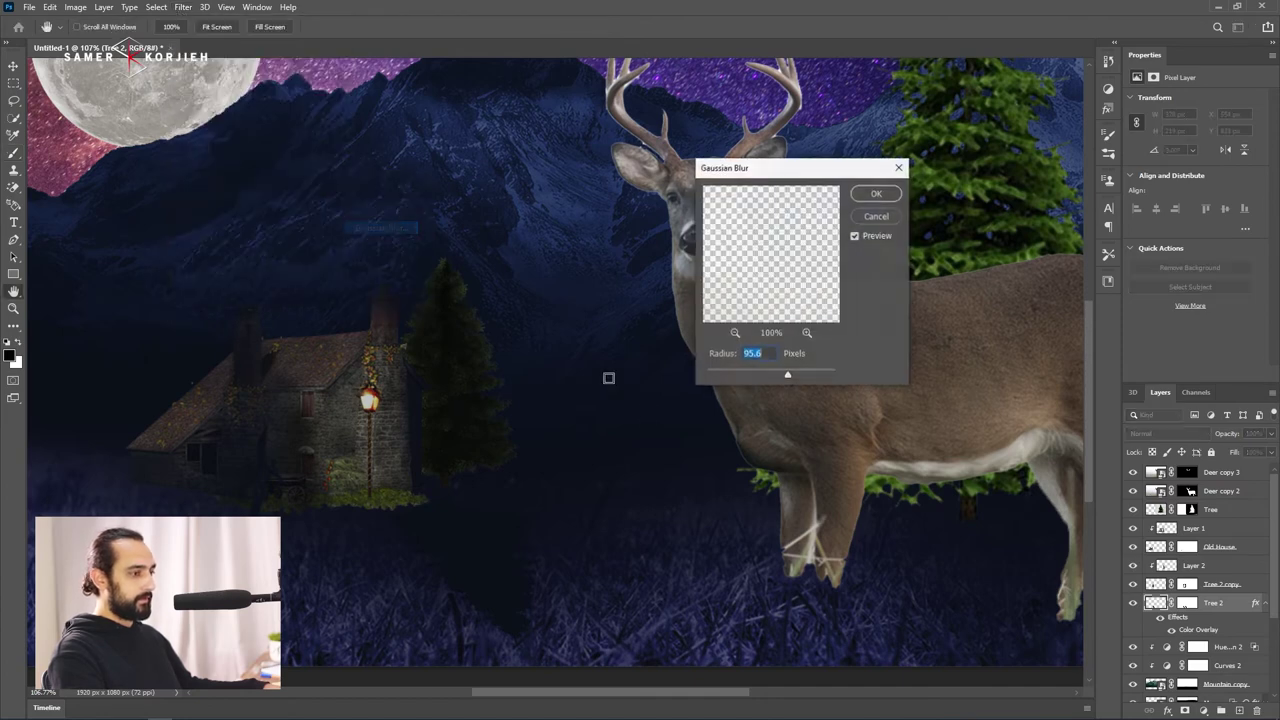
left_click(732, 375)
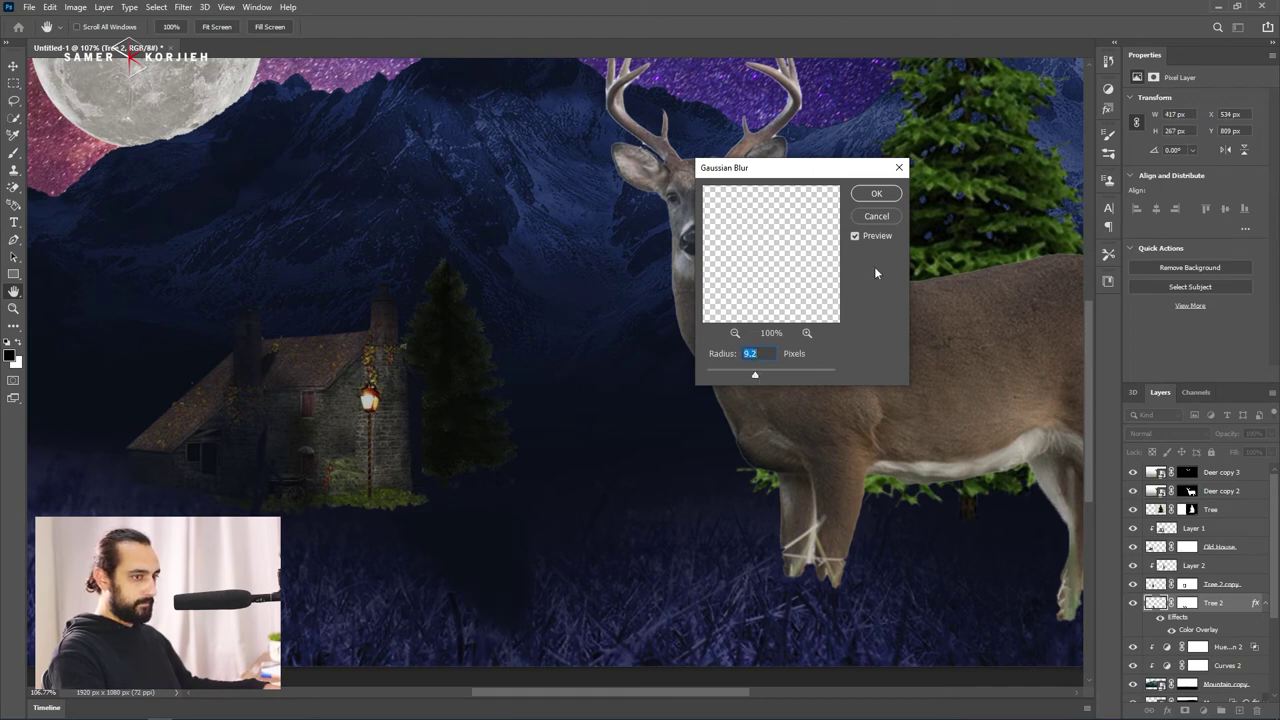
left_click(876, 193)
Target Tree 2's layer mask with a larger brush at full opacity to fade the shadow.
key("ctrl+0")
key("b")
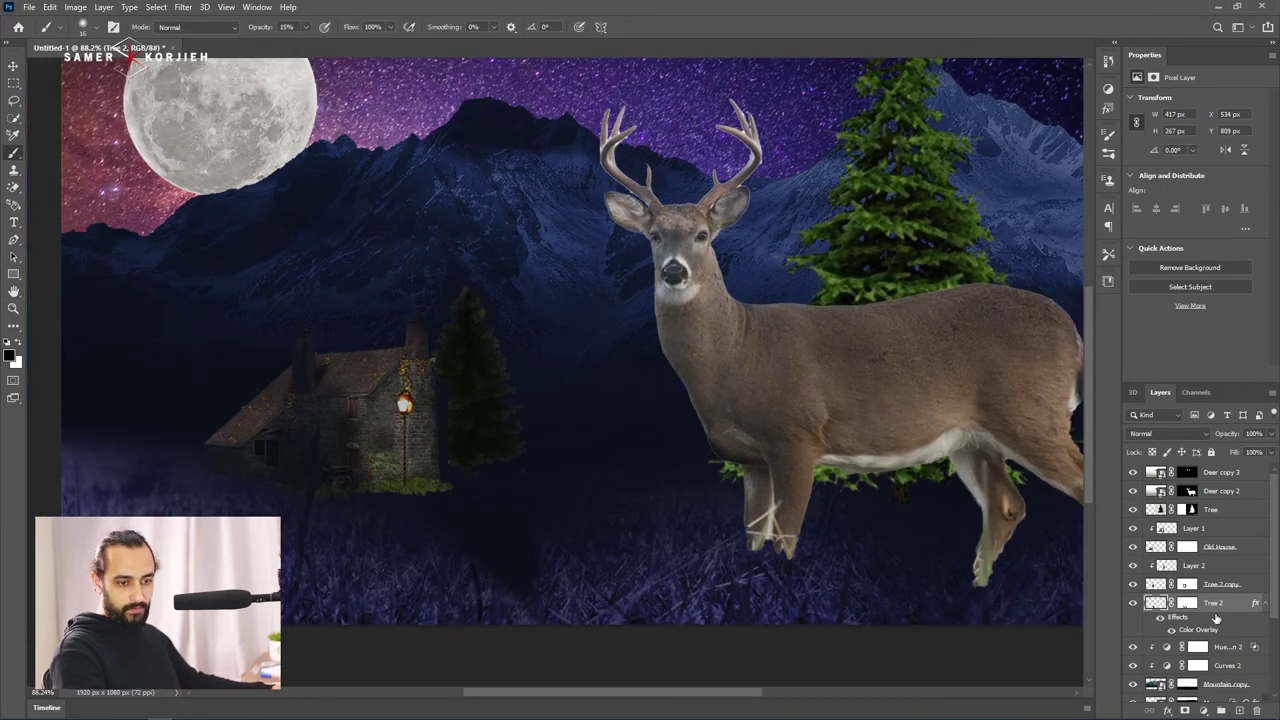
left_click(1187, 603)
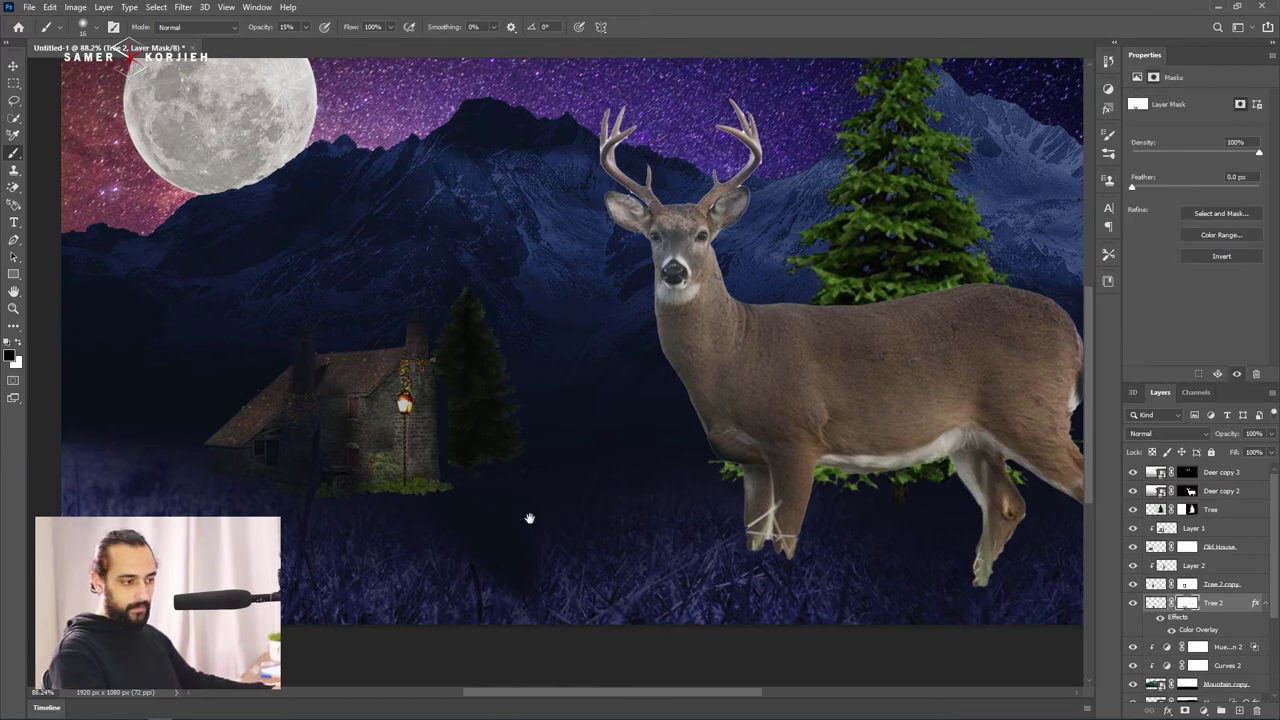
left_click_drag(530, 518, 525, 353)
left_click_drag(523, 428, 600, 434)
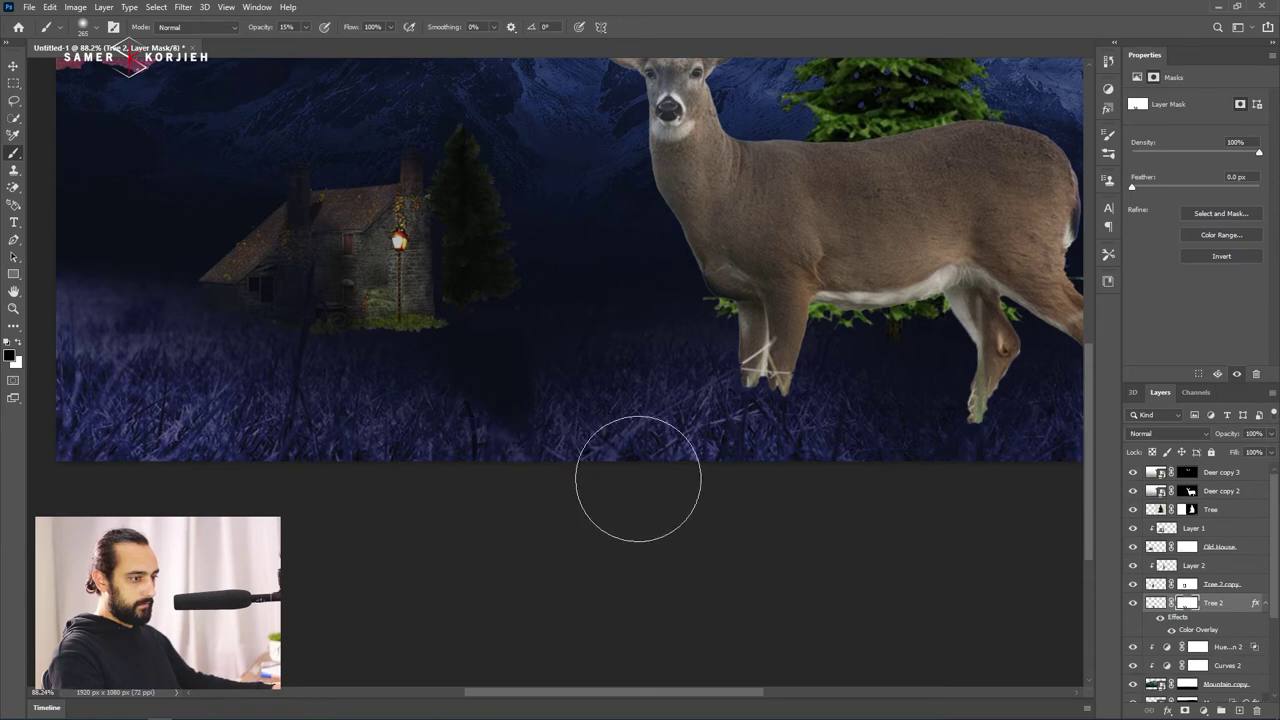
left_click_drag(264, 27, 360, 40)
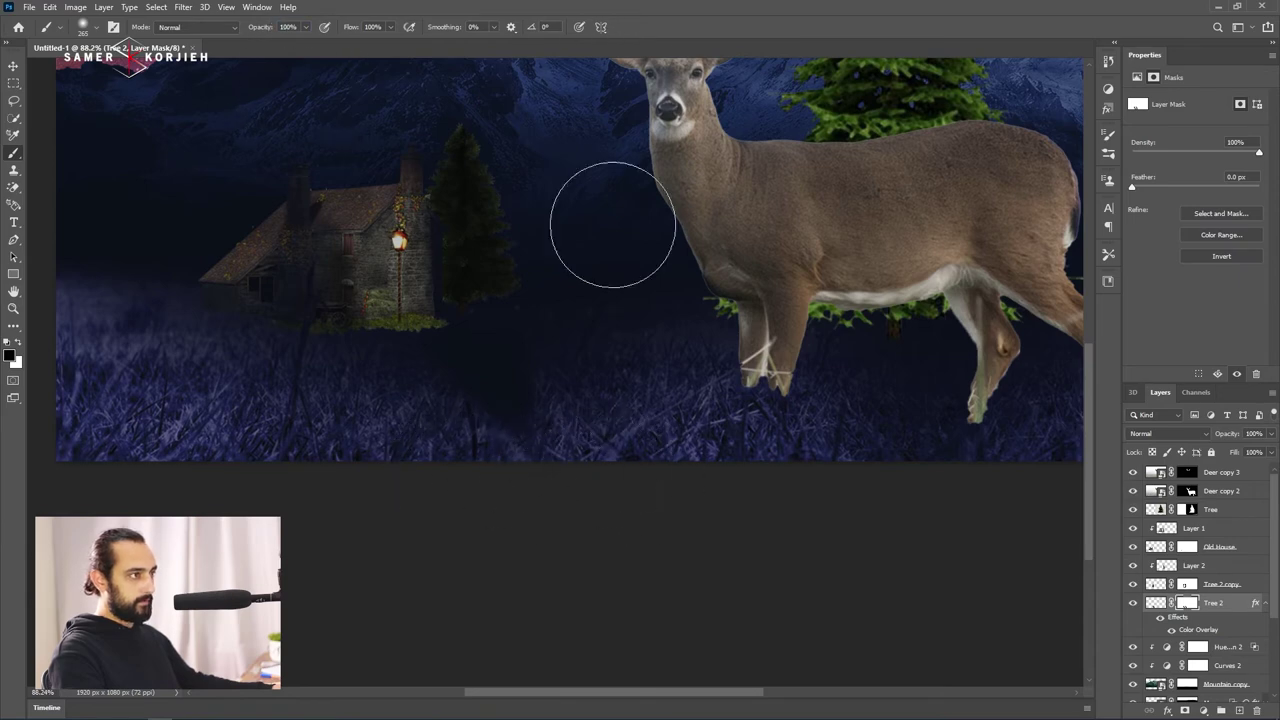
scroll(748, 492, "up", 2)
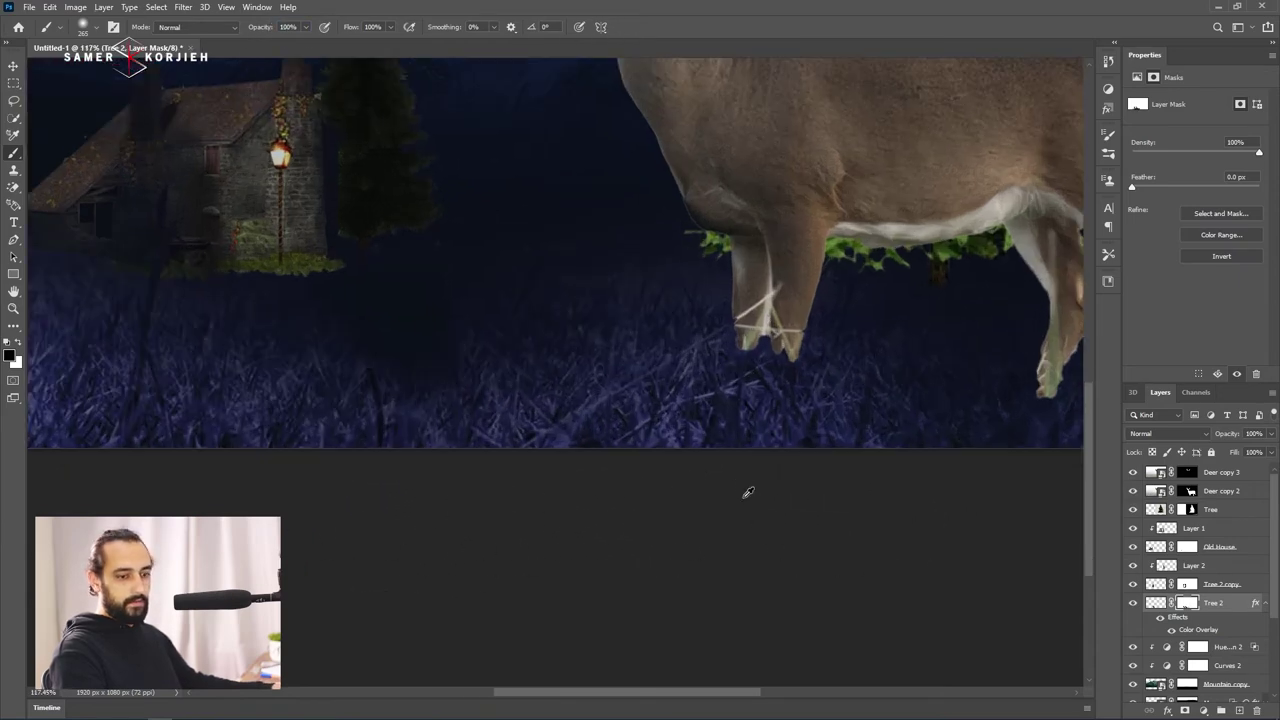
scroll(417, 312, "down", 2)
scroll(385, 455, "up", 1)
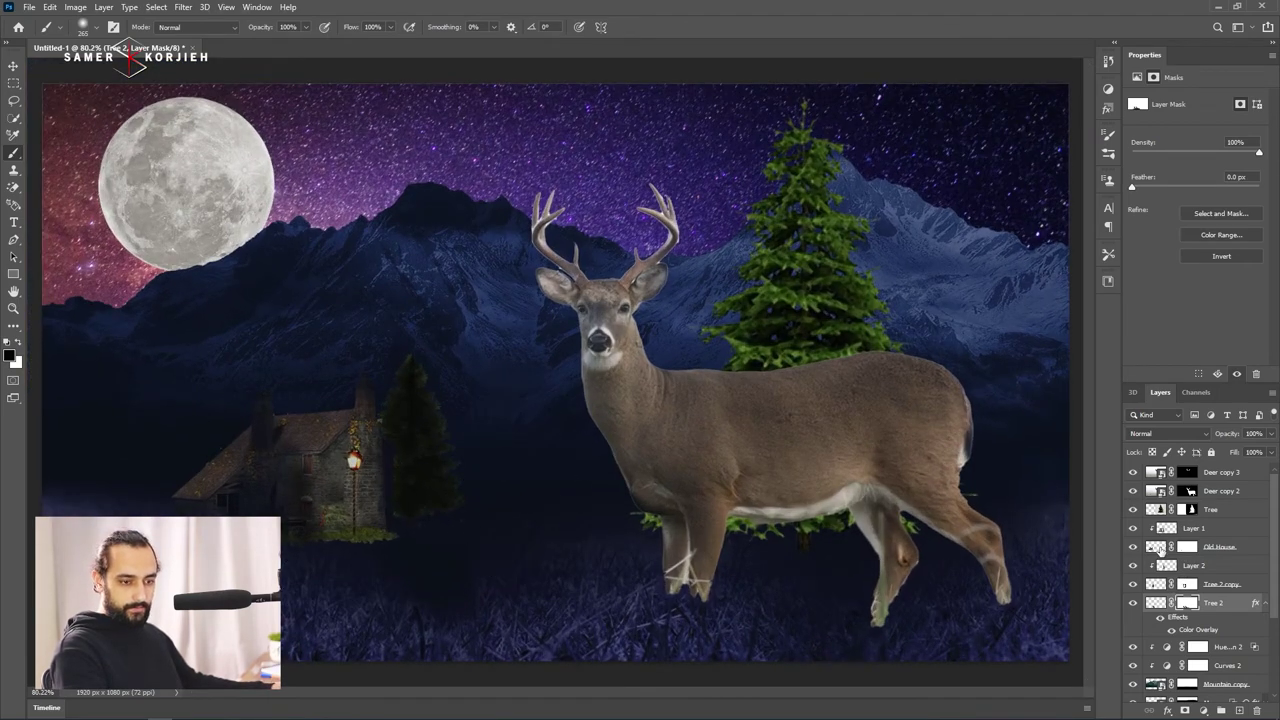
Duplicate Old House and flip the original upside down, skewed sideways beneath the house.
left_click(1158, 548)
key("ctrl+j")
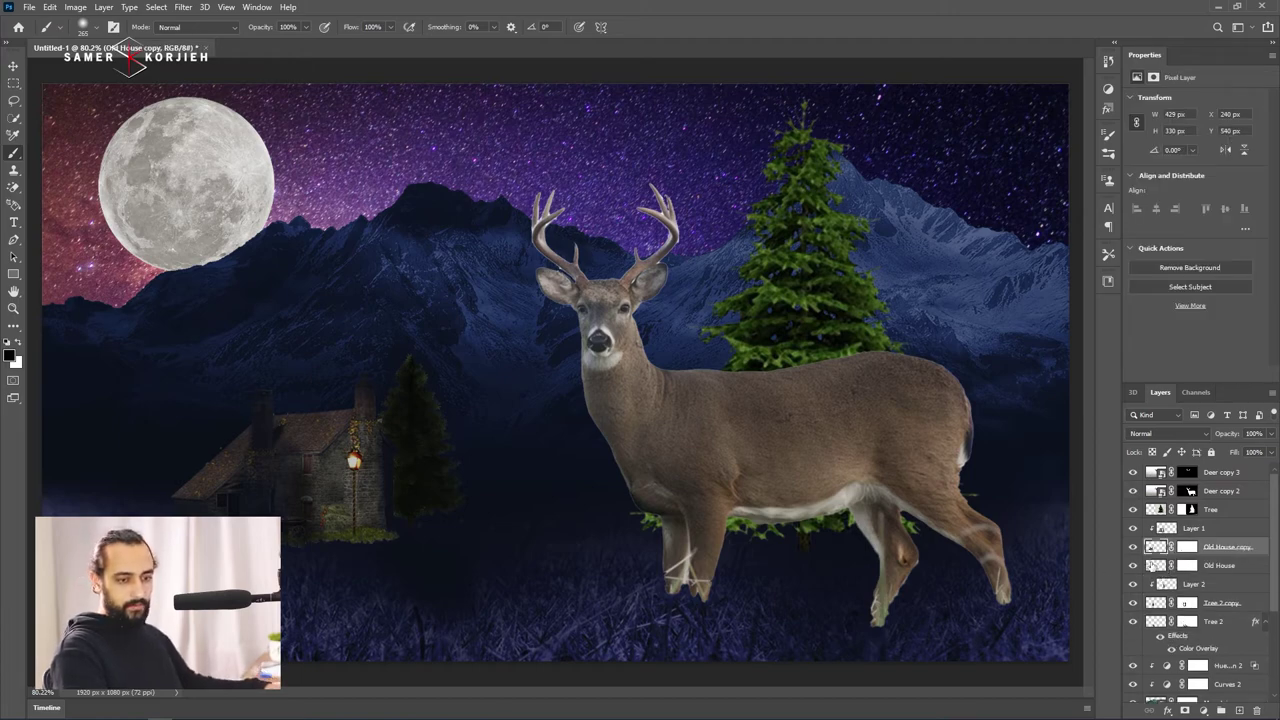
left_click(1219, 565)
key("ctrl+t")
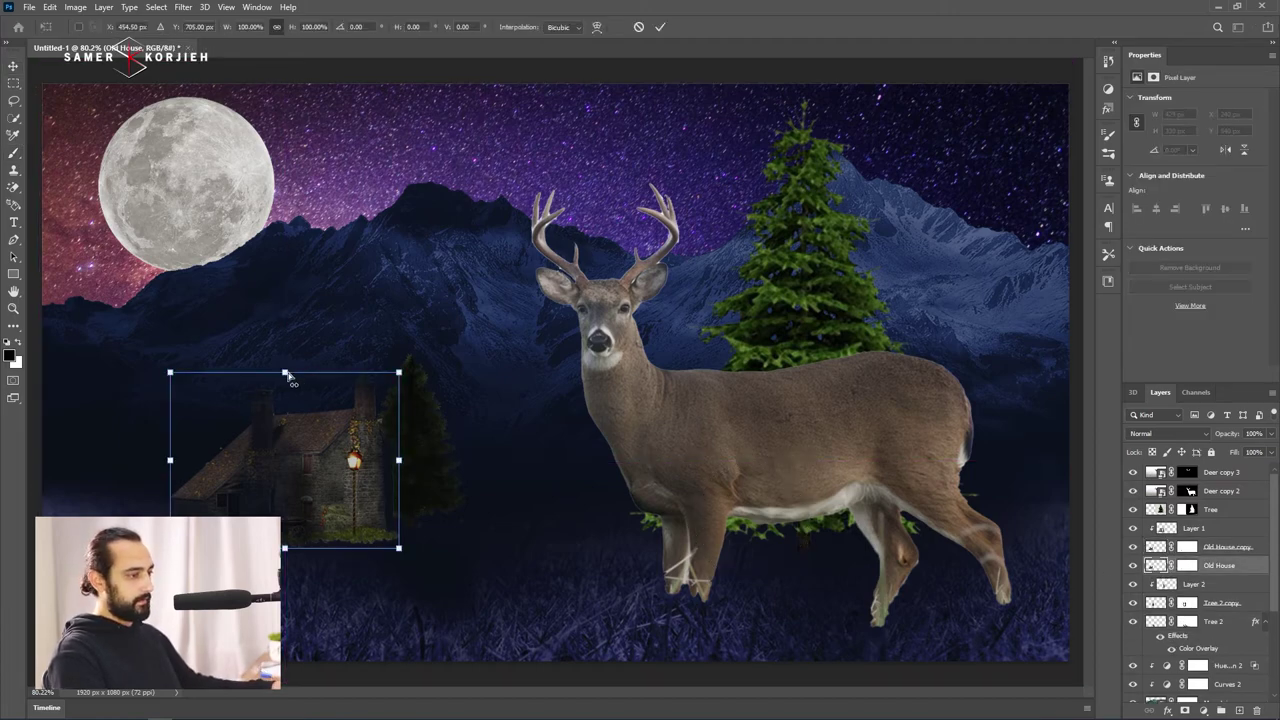
left_click_drag(287, 374, 365, 655)
scroll(365, 655, "down", 3)
left_click_drag(411, 599, 428, 560)
key("Return")
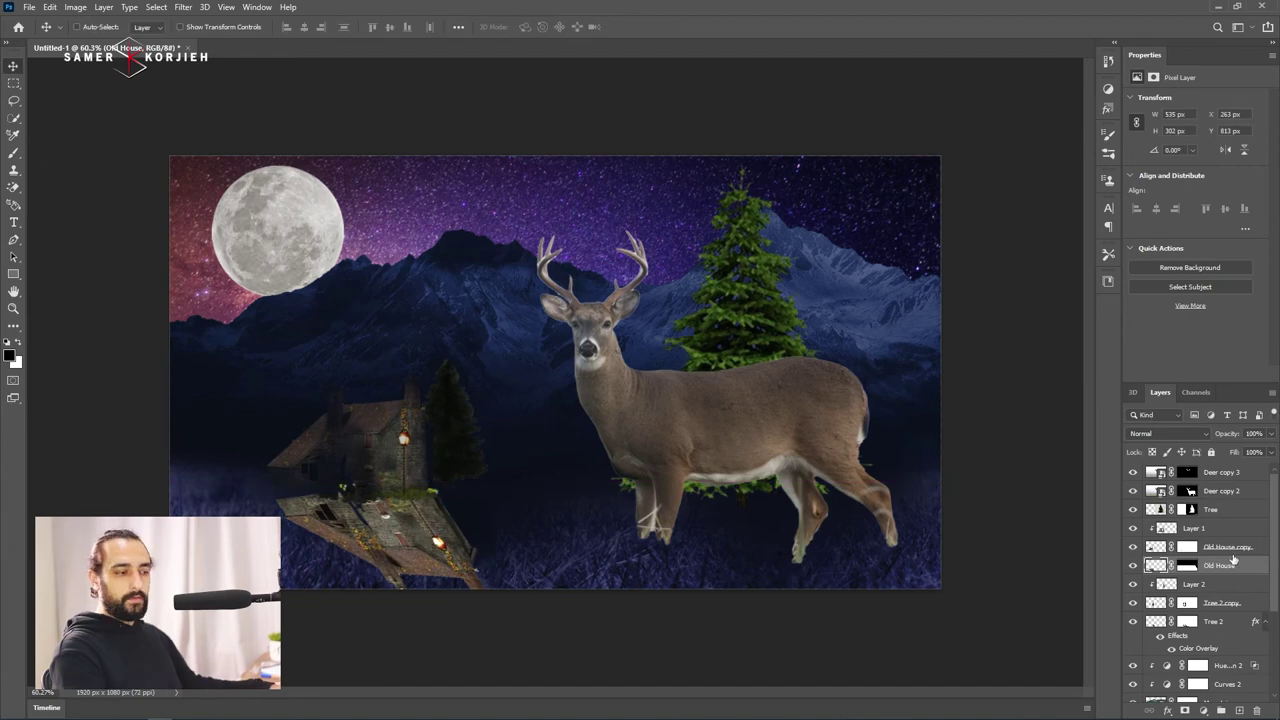
Darken the flipped house with a Color Overlay and soften it with a 27.7 px Gaussian Blur.
double_click(1234, 562)
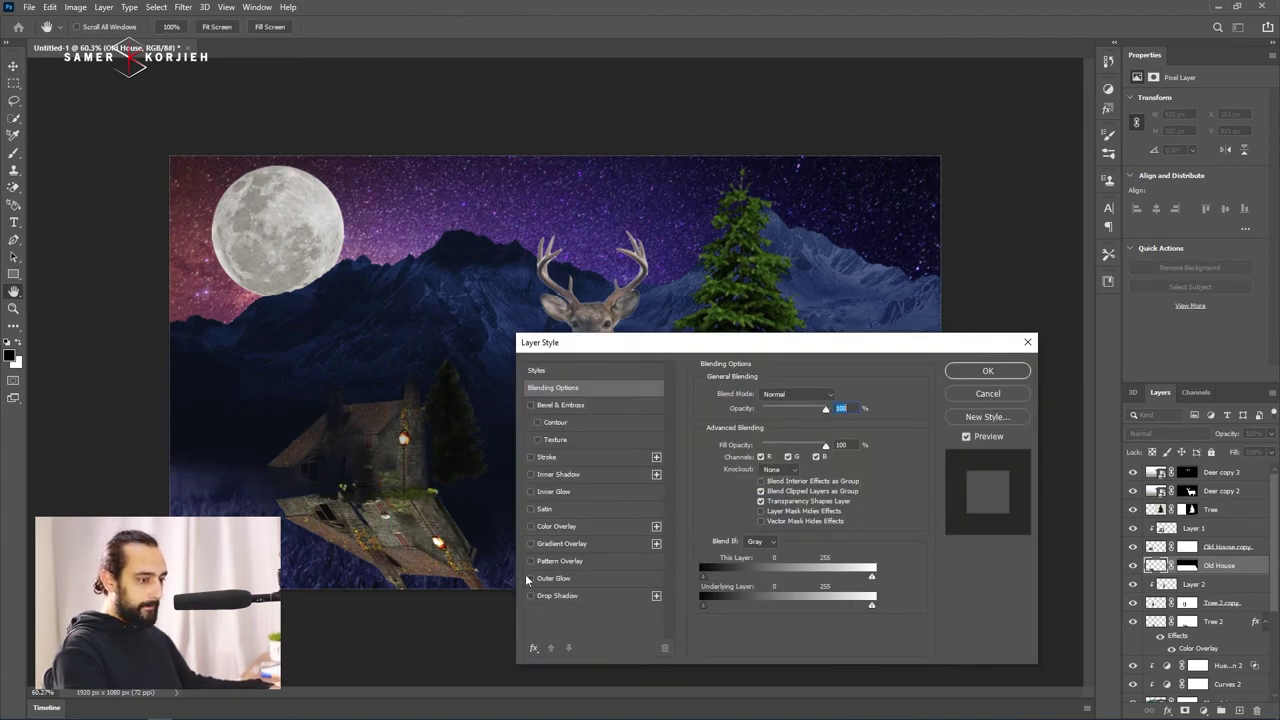
left_click(531, 527)
left_click(987, 370)
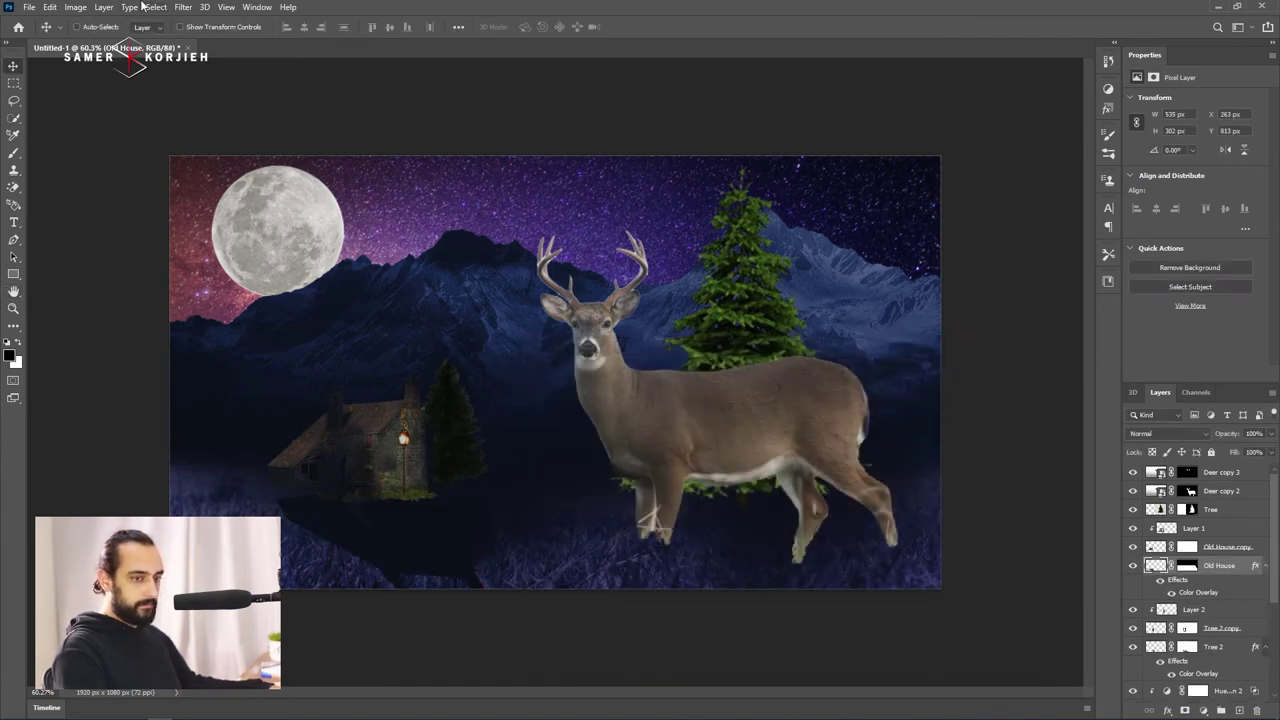
left_click(186, 7)
mouse_move(191, 177)
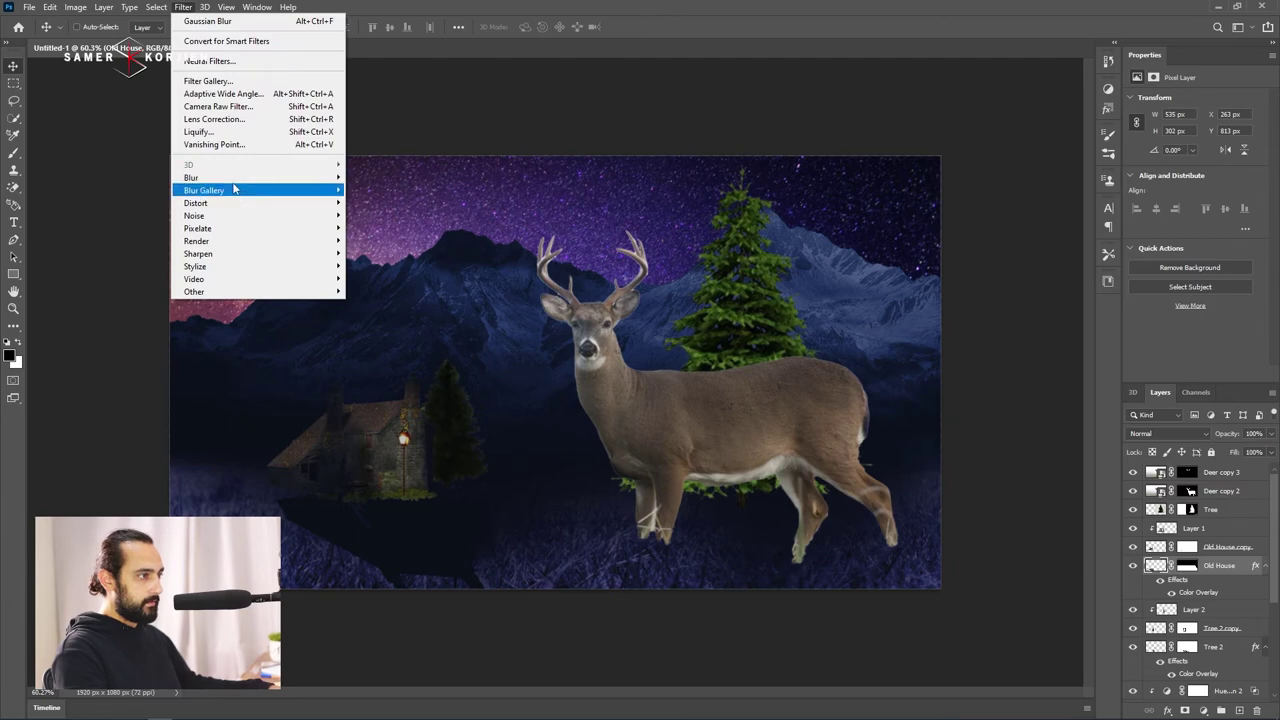
left_click(380, 228)
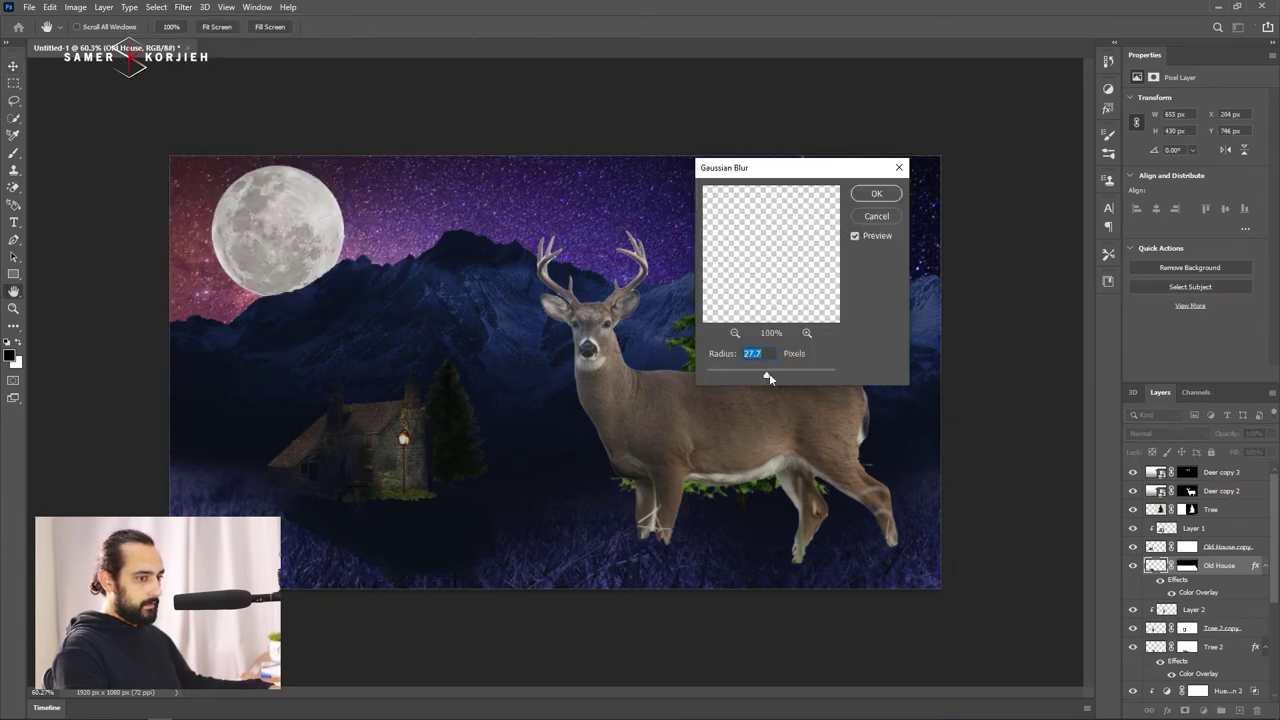
left_click(876, 197)
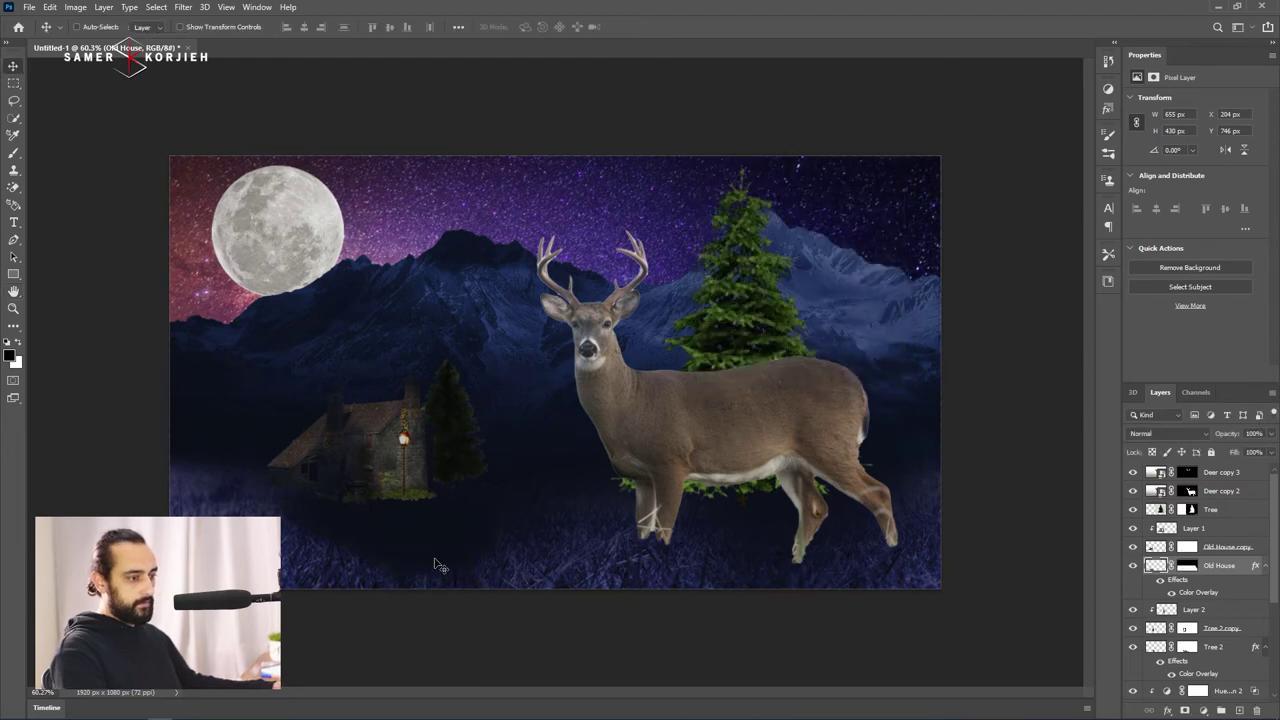
key("ctrl+plus")
key("ctrl+plus")
scroll(343, 515, "up", 2)
scroll(343, 515, "up", 1)
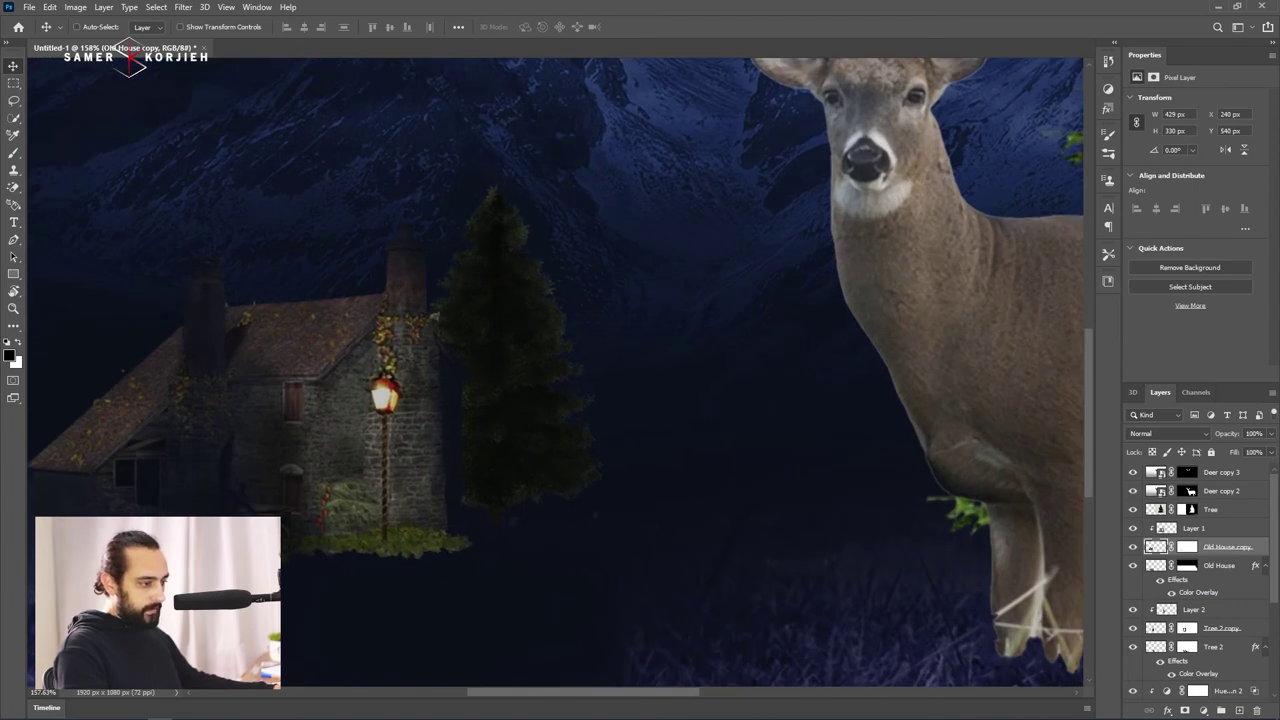
On Layer 1, paint dark along the lower edge of the grass strip with a smaller brush.
left_click(1167, 532)
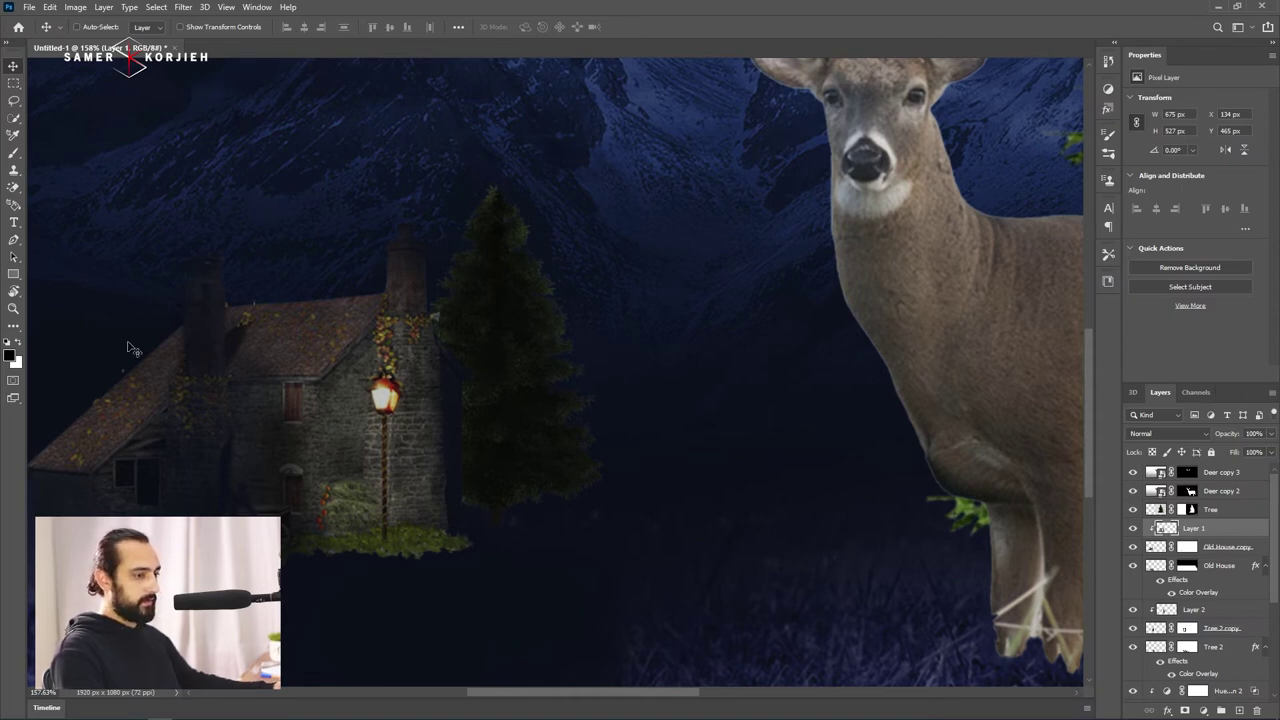
key("b")
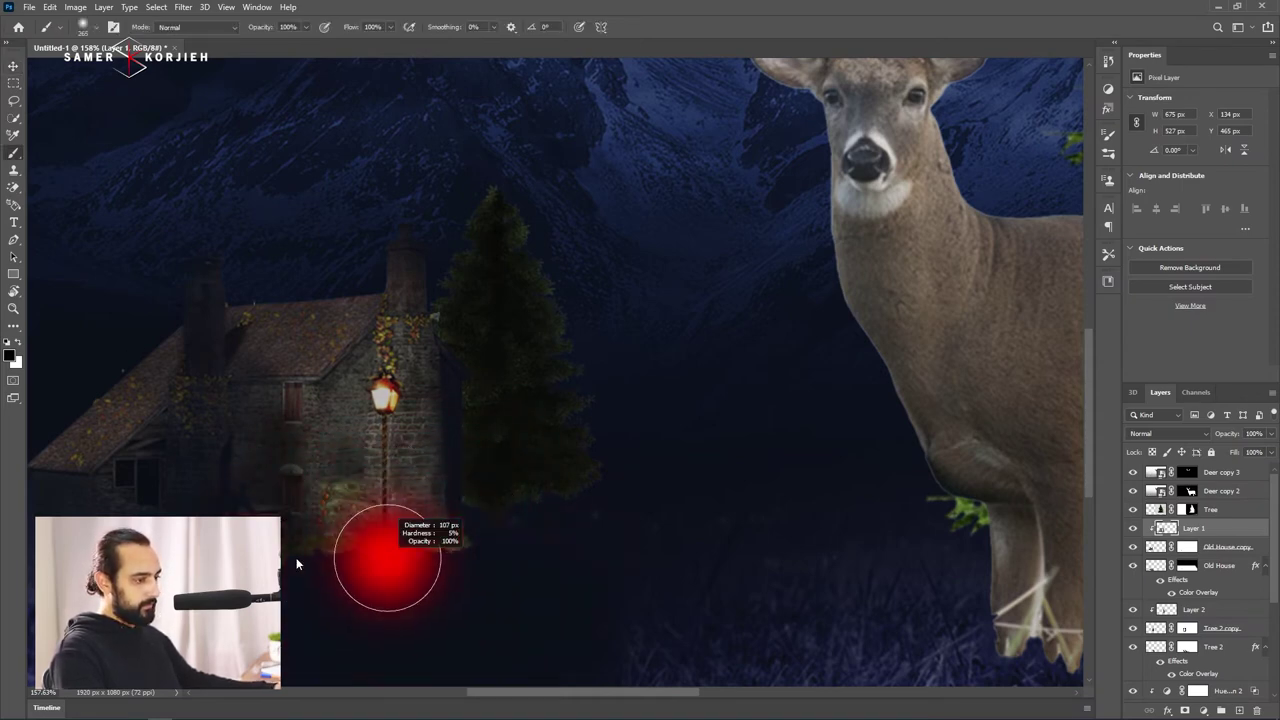
scroll(386, 560, "up", 2)
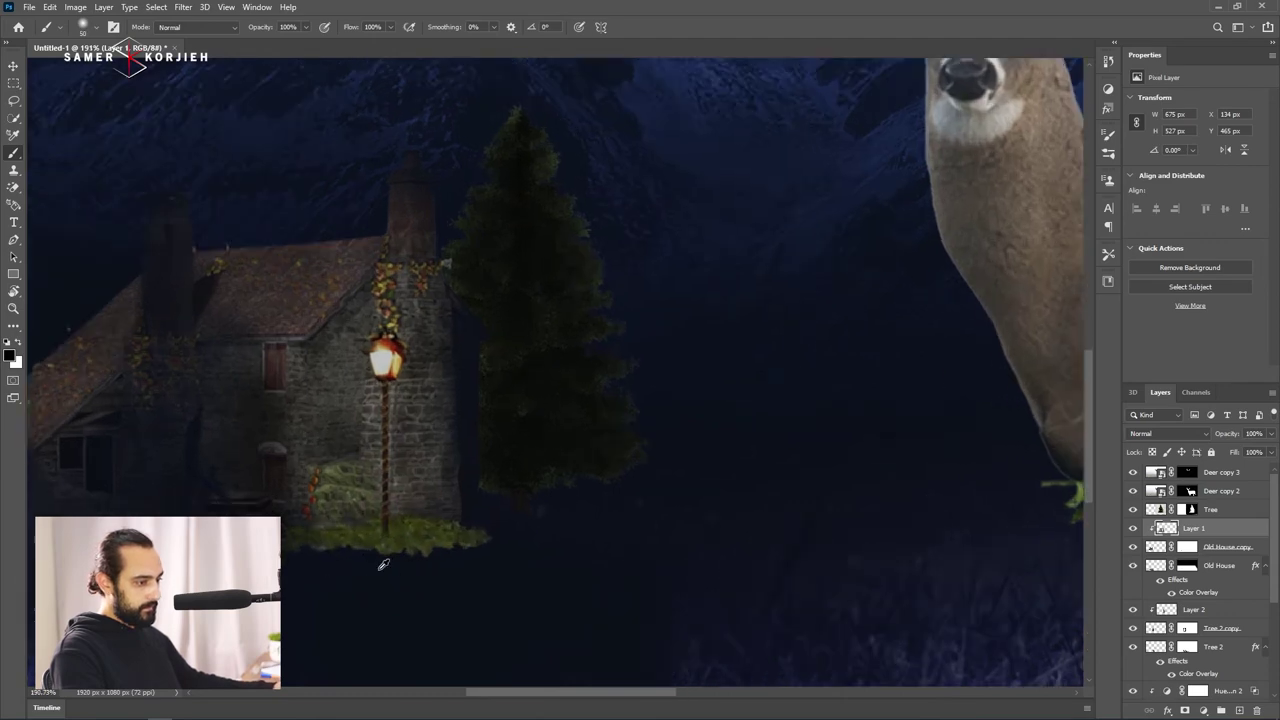
left_click_drag(386, 560, 344, 562, "alt")
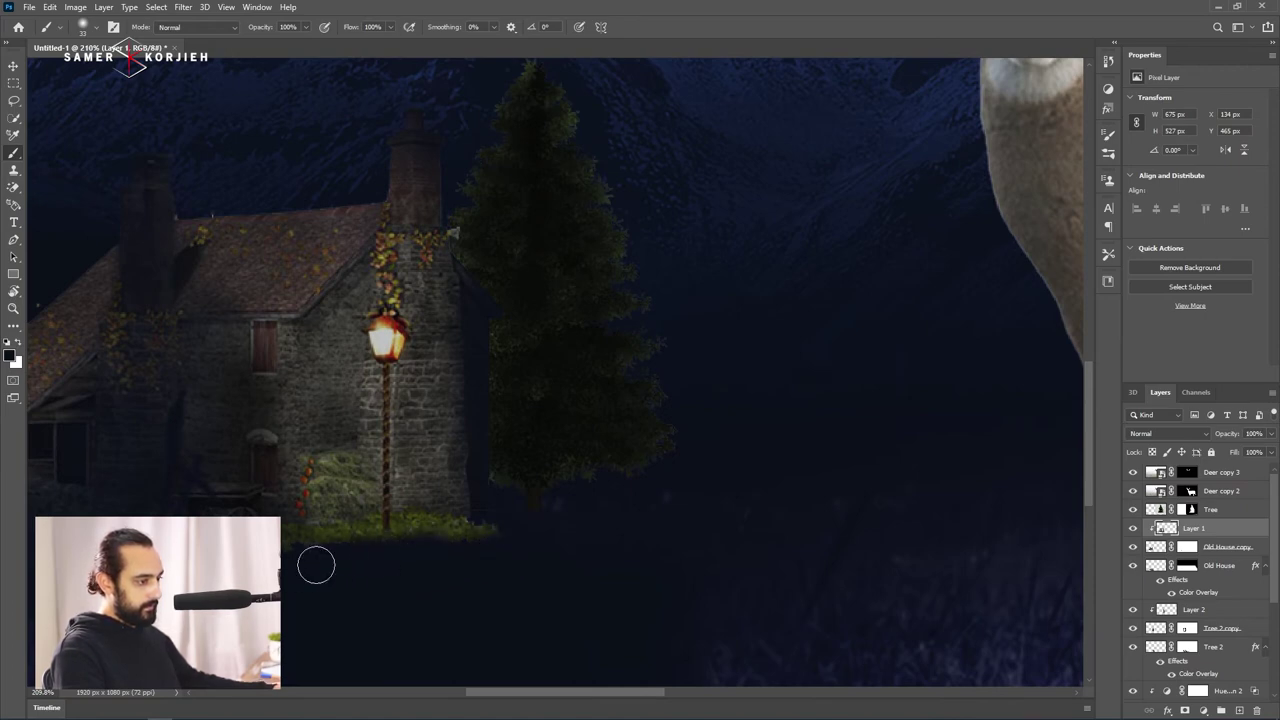
left_click_drag(343, 557, 371, 557, "alt")
mouse_move(429, 614)
left_mouse_down()
mouse_move(300, 600)
mouse_move(471, 541)
mouse_move(535, 545)
left_mouse_up()
Shrink the brush, target the Old House mask, and add a new empty Layer 3.
scroll(300, 575, "down", 2, "alt")
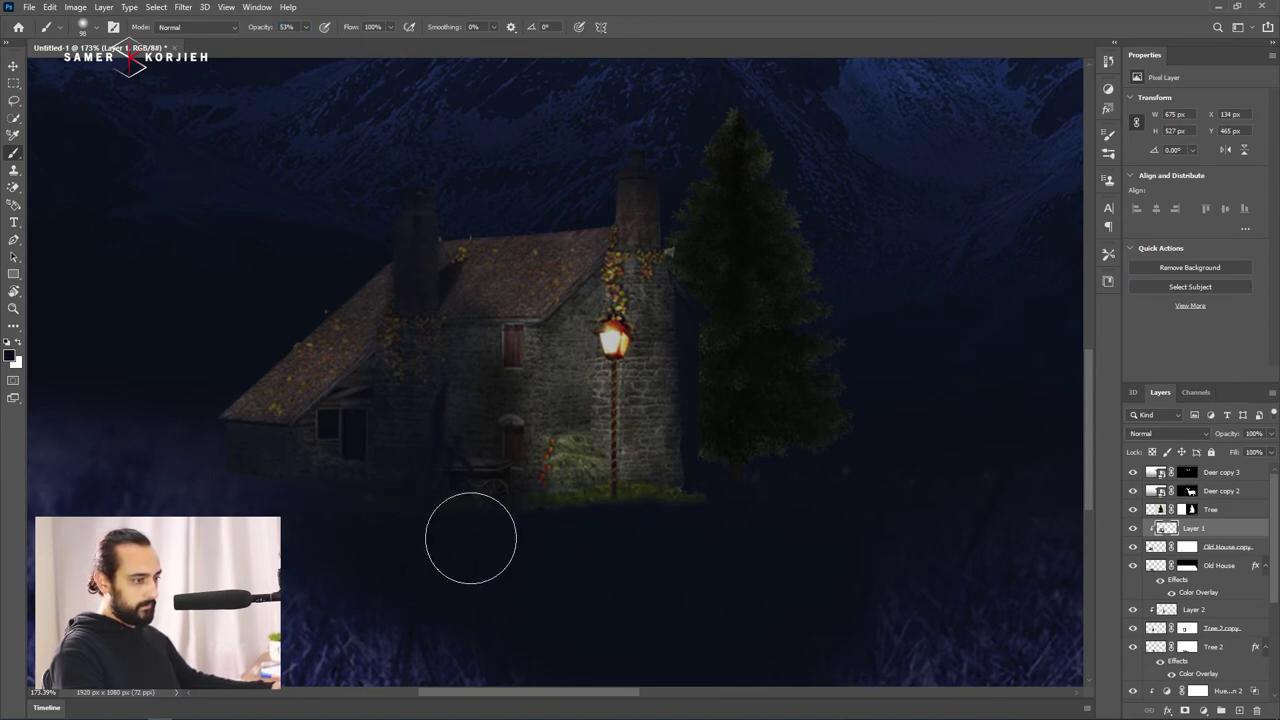
right_click(266, 491, "alt")
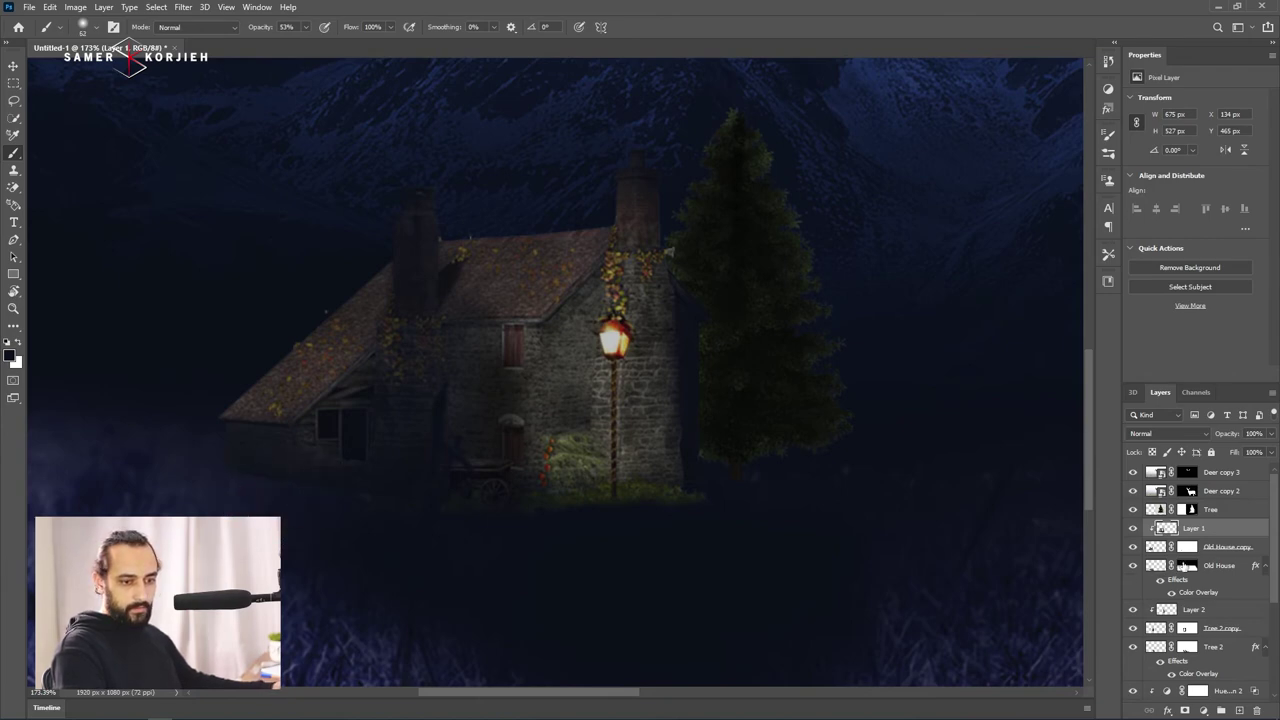
left_click(1186, 566)
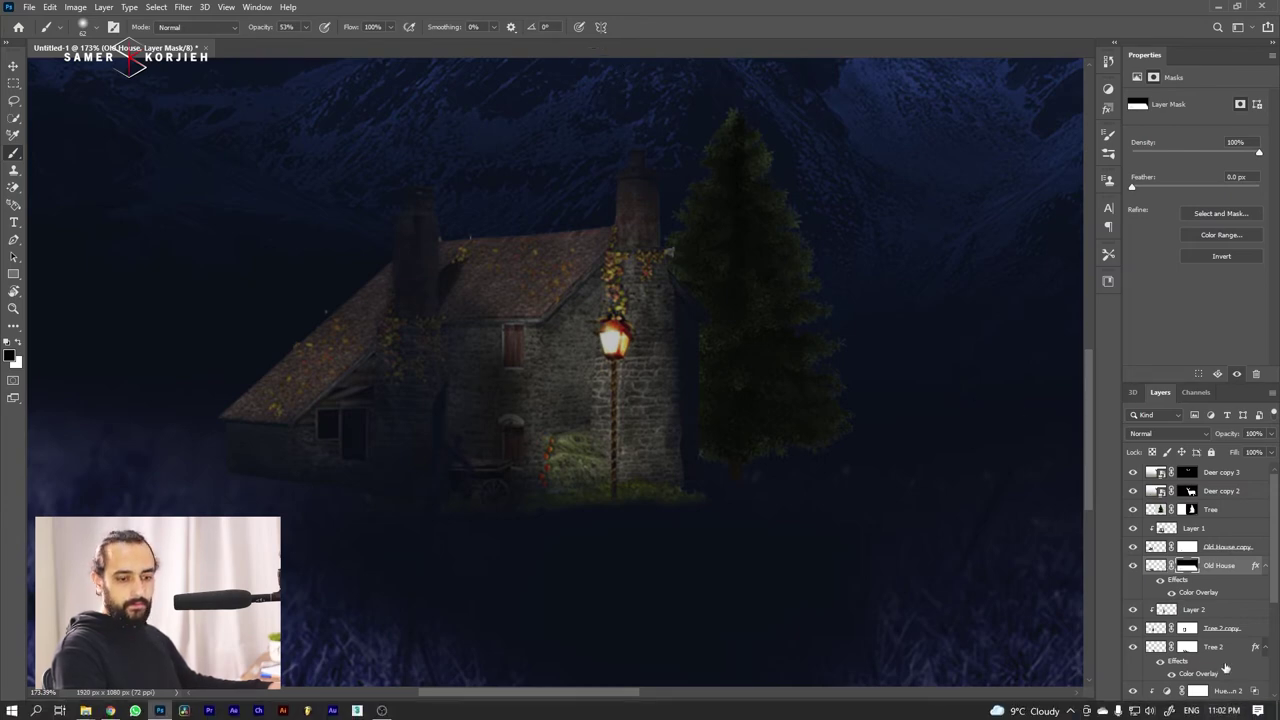
left_click(1240, 710)
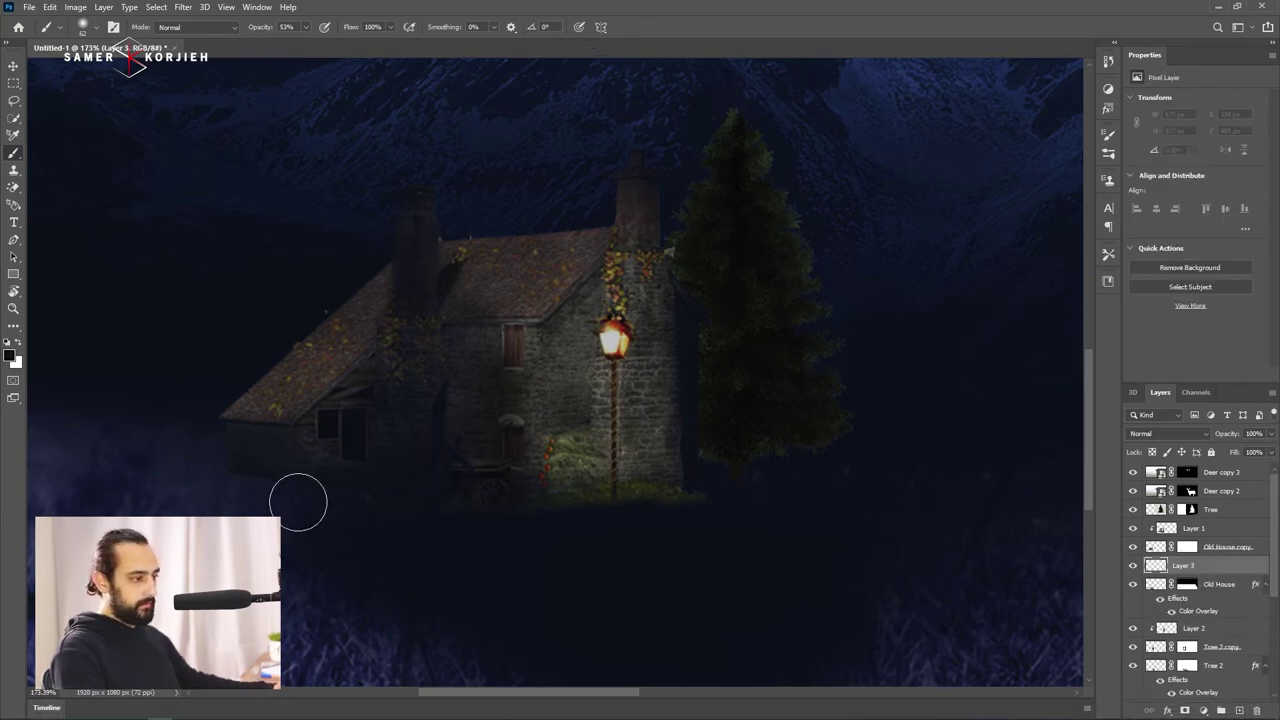
Paint a dark shadow around the house base on Layer 3 and let the grass show through with Blend If.
left_click_drag(277, 503, 271, 494)
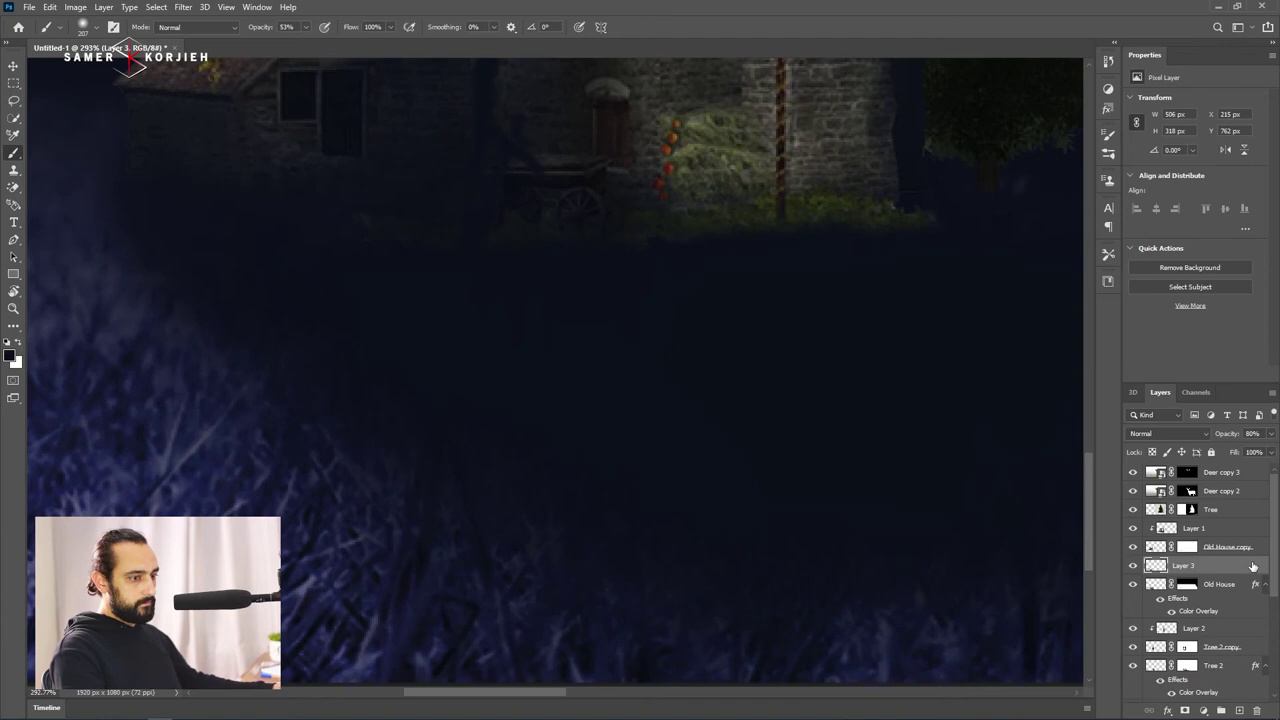
double_click(1252, 567)
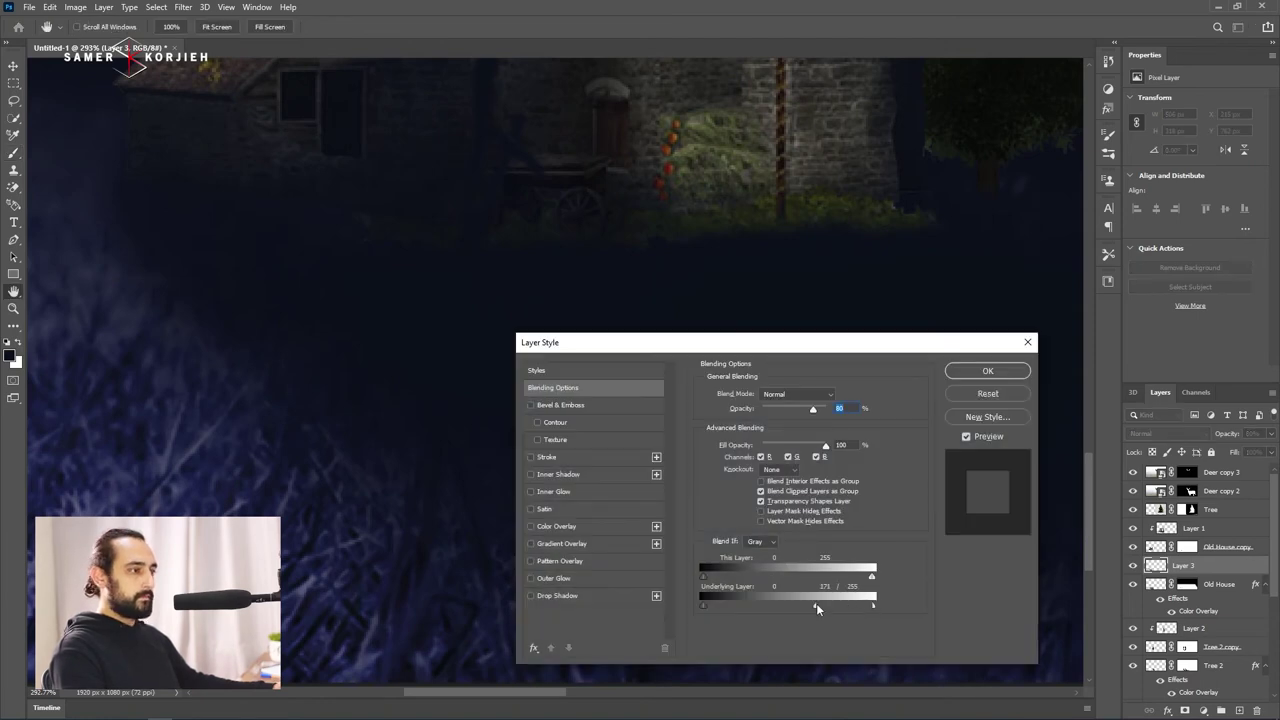
left_click_drag(816, 604, 767, 603)
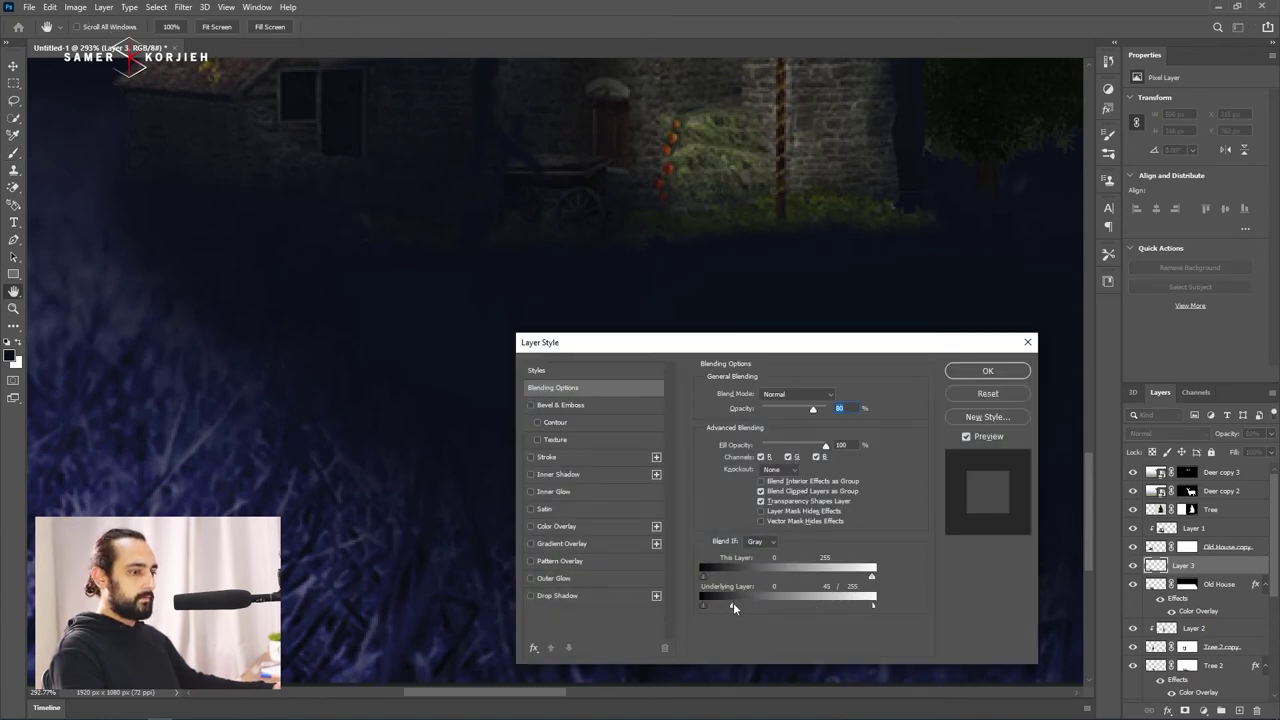
left_click(987, 371)
key("b")
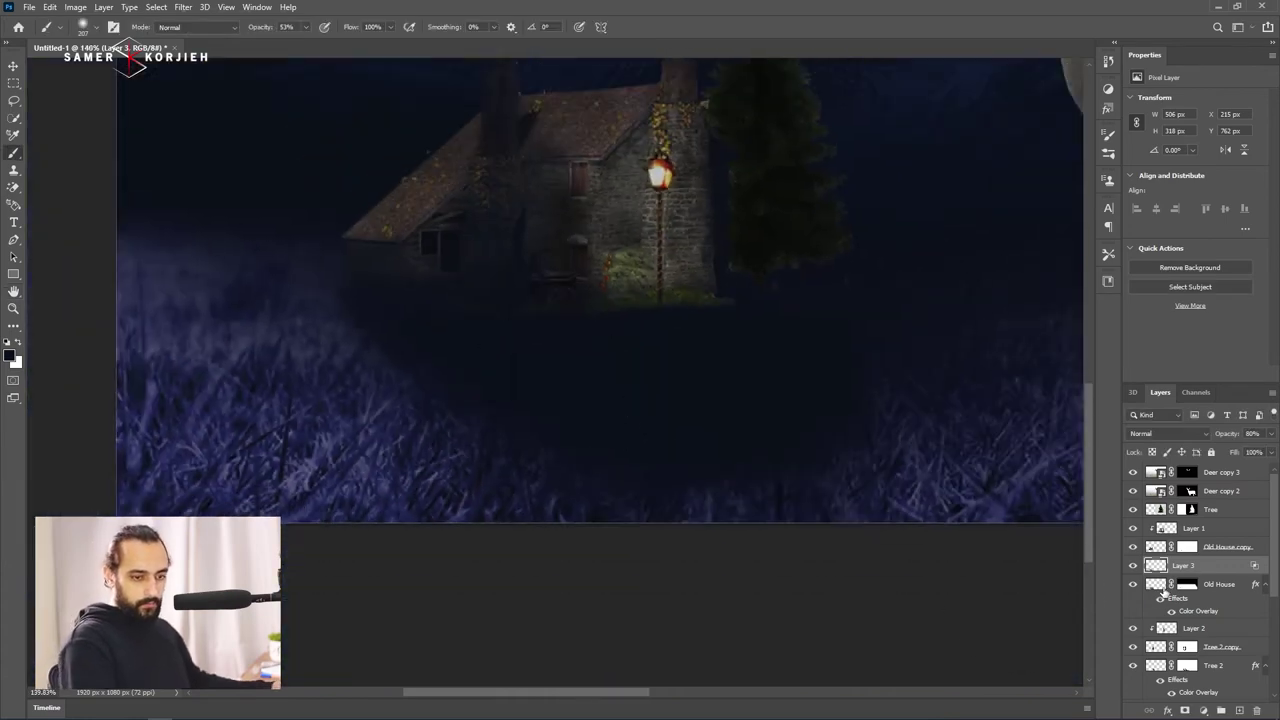
Blend the Old House base into the grass using its Underlying Layer Blend If slider.
double_click(1240, 588)
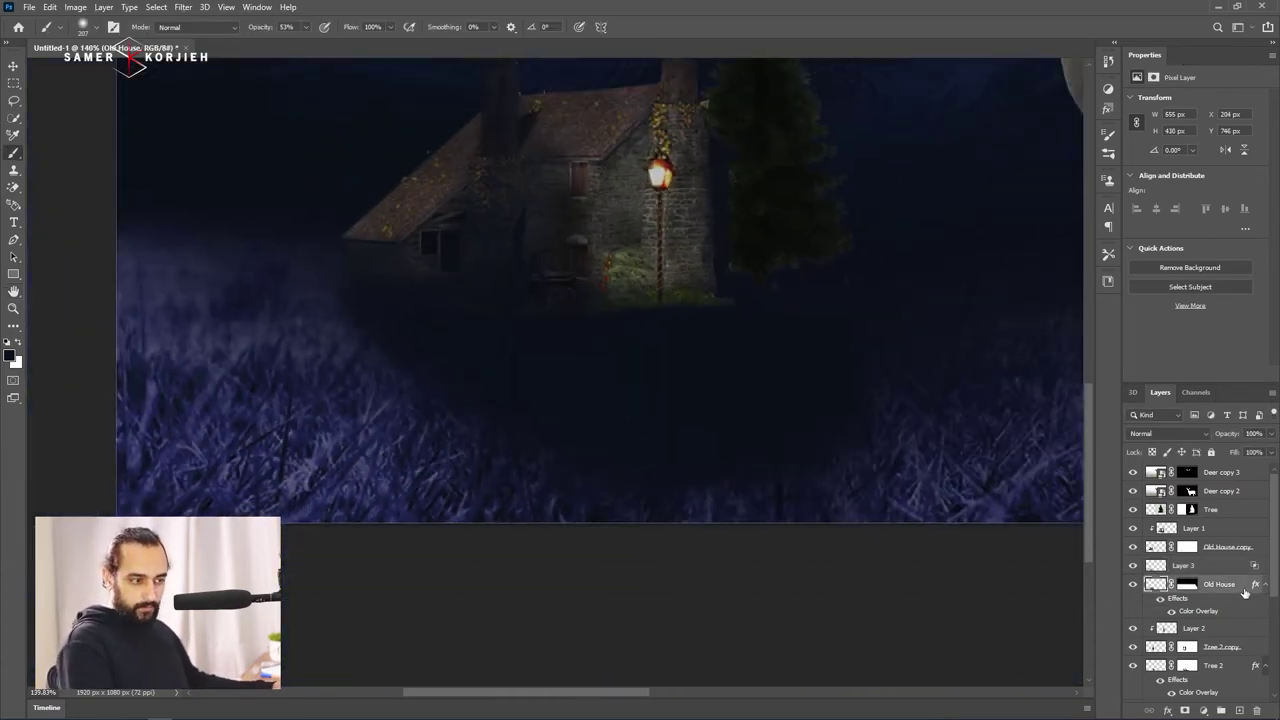
left_click_drag(679, 343, 757, 55)
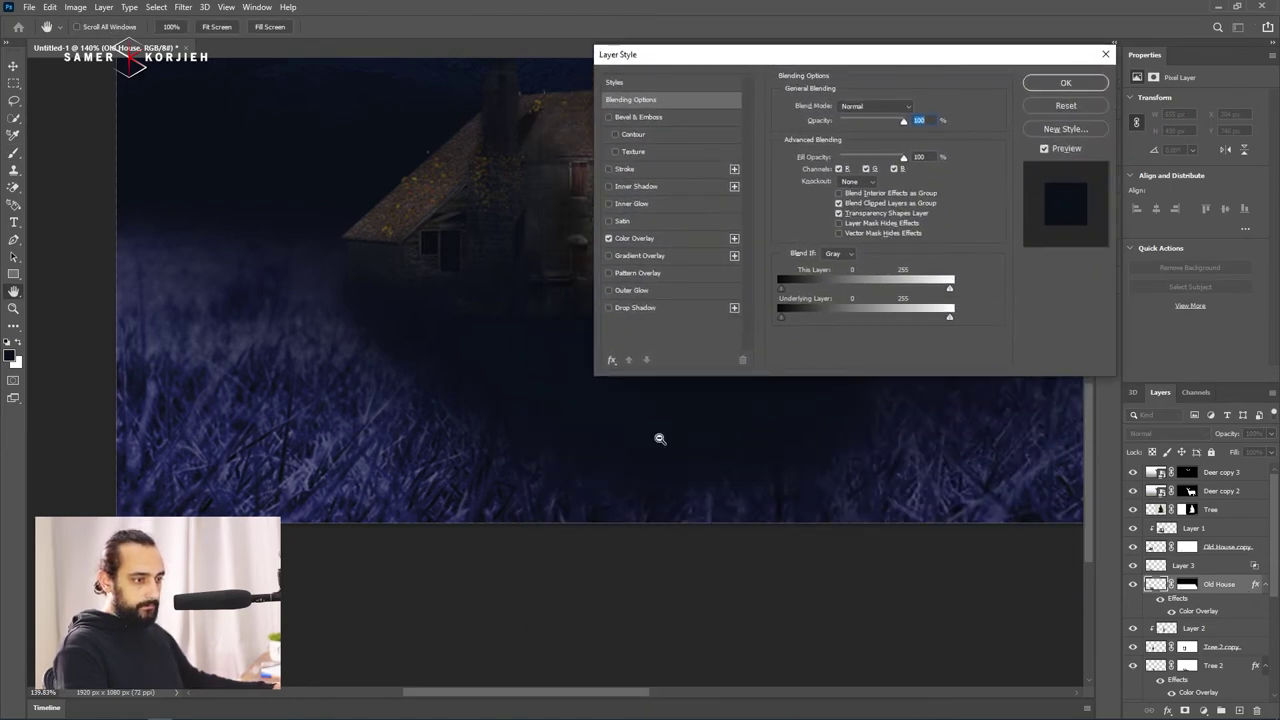
mouse_move(659, 438)
left_mouse_down()
mouse_move(700, 439)
mouse_move(517, 523)
left_mouse_up()
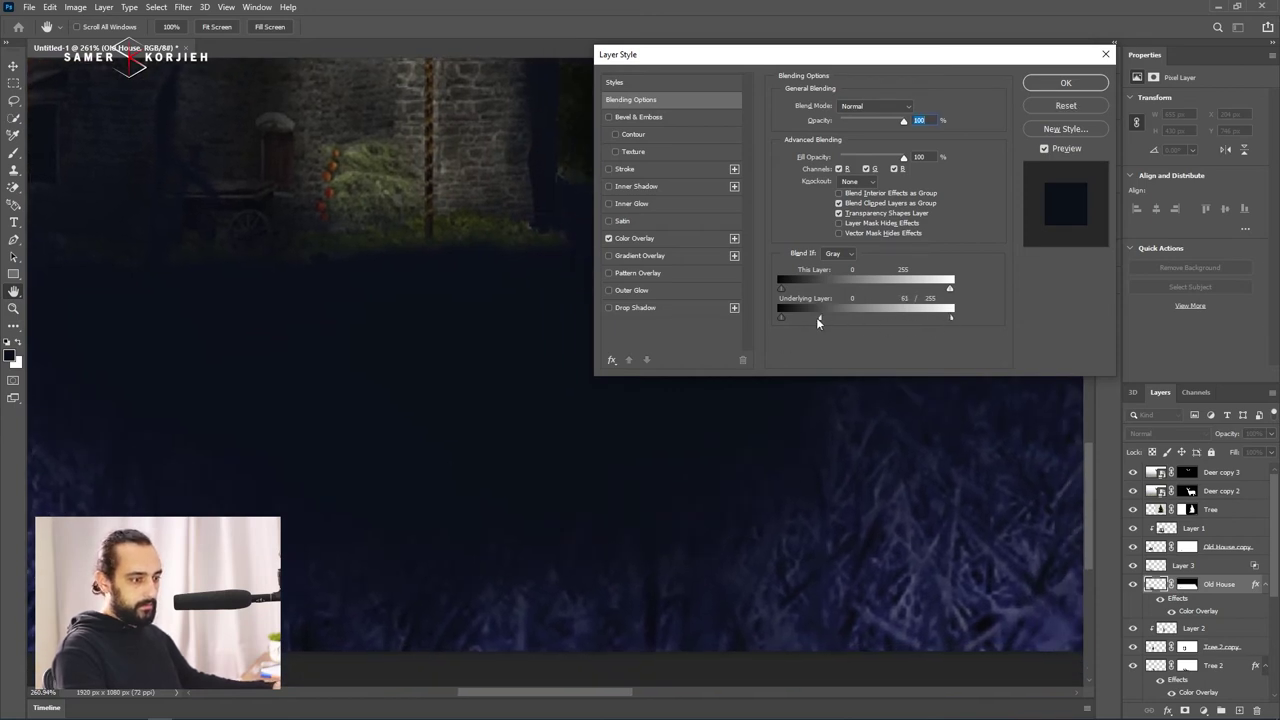
left_click_drag(818, 320, 791, 317)
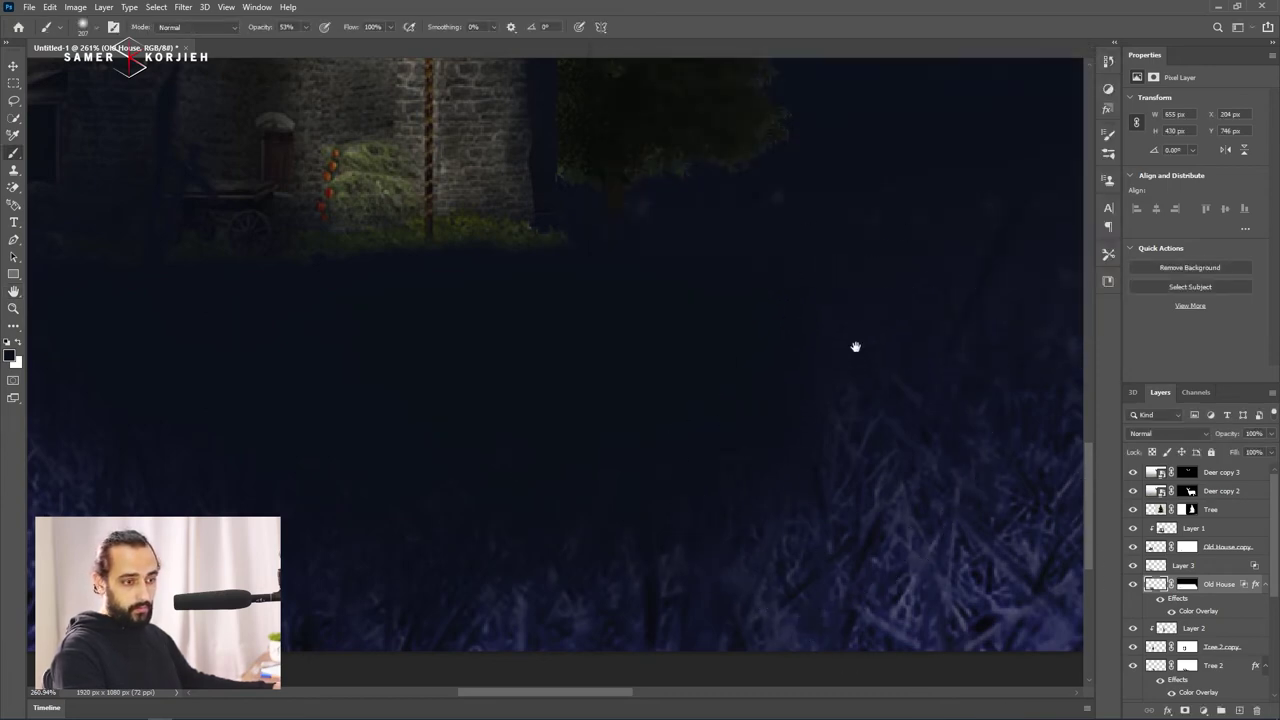
left_click_drag(855, 346, 600, 451)
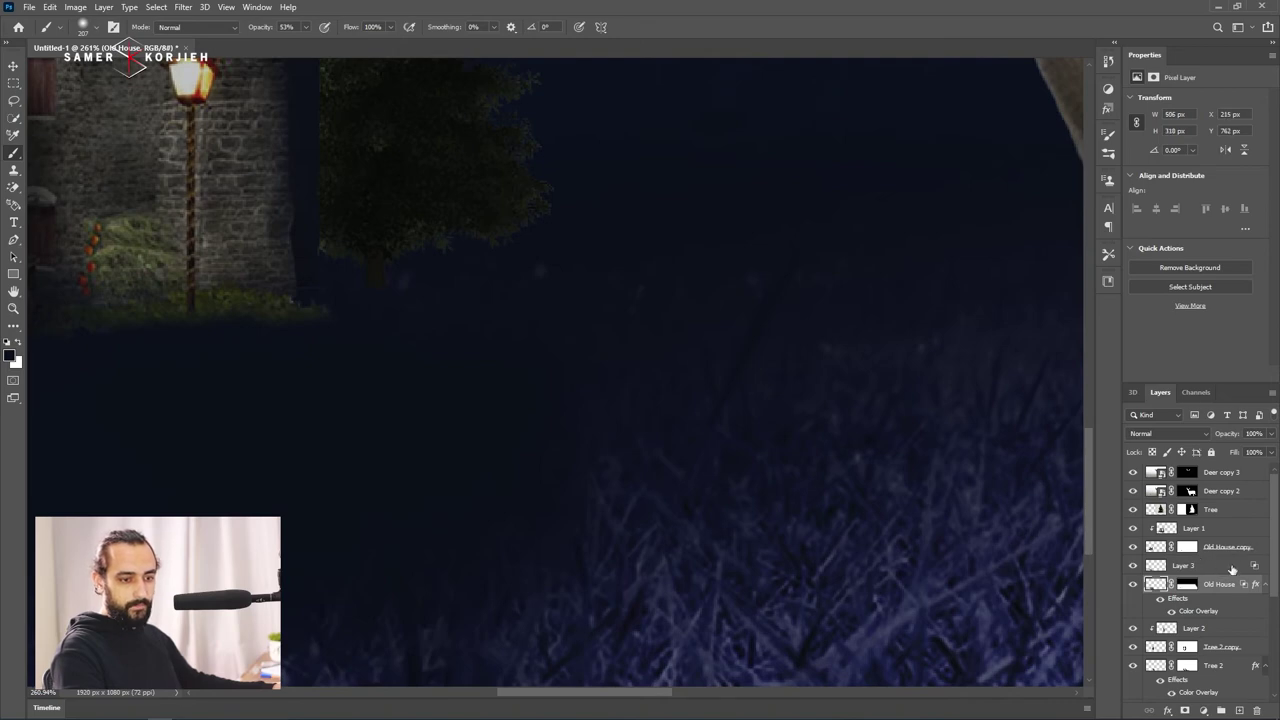
left_click(1232, 568)
key("ctrl+0")
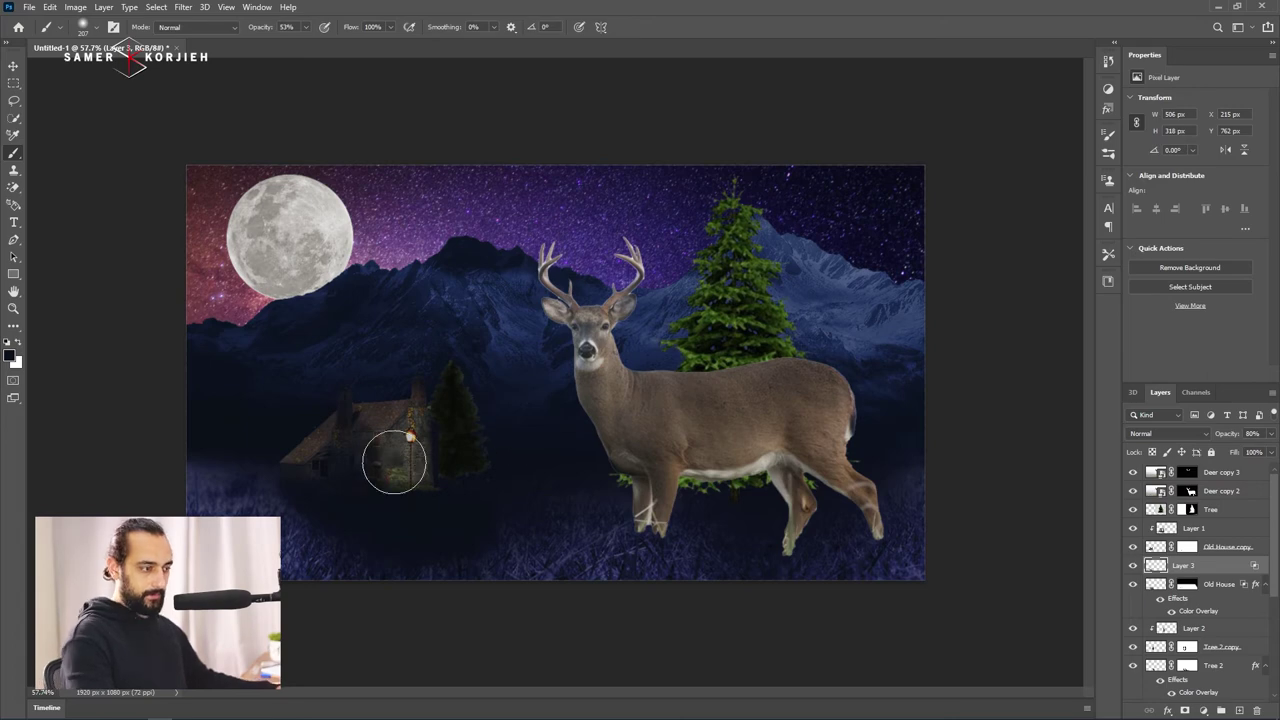
scroll(386, 429, "up", 2)
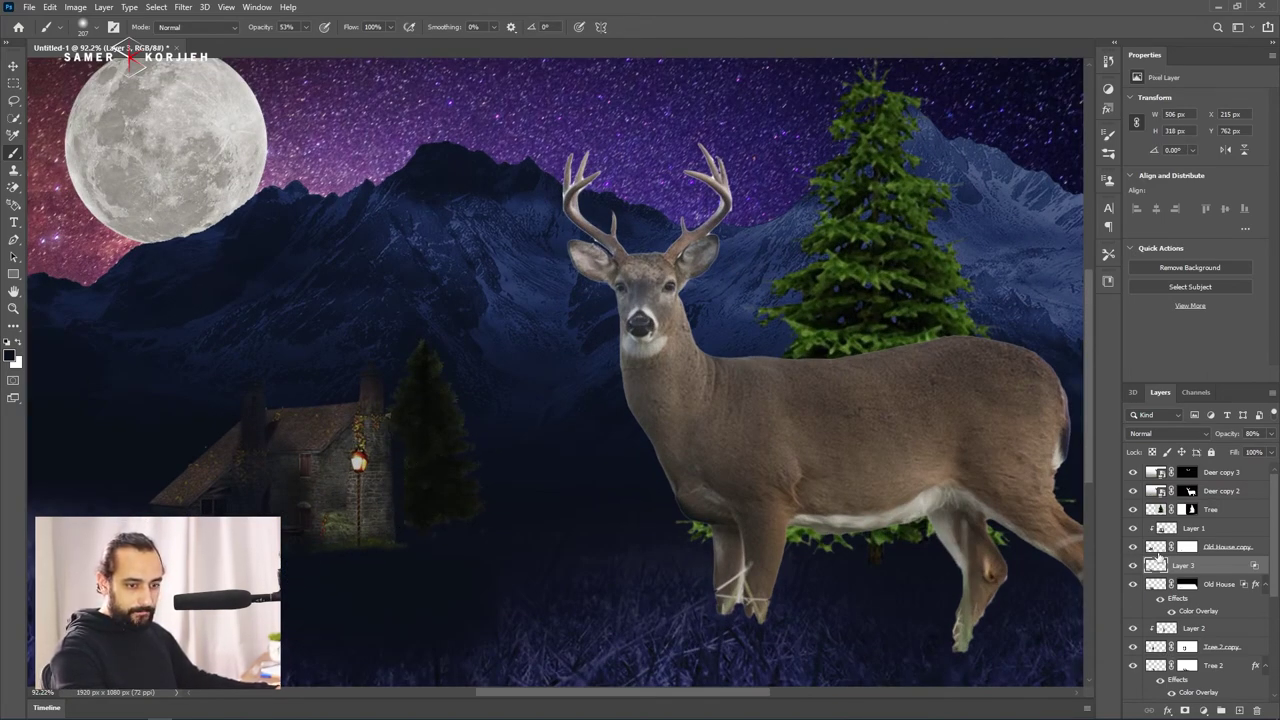
Brush broad dark shading over the house on clipped Layer 1 with an enlarged brush, sparing the lamp.
left_click(1179, 549)
left_click(1166, 528)
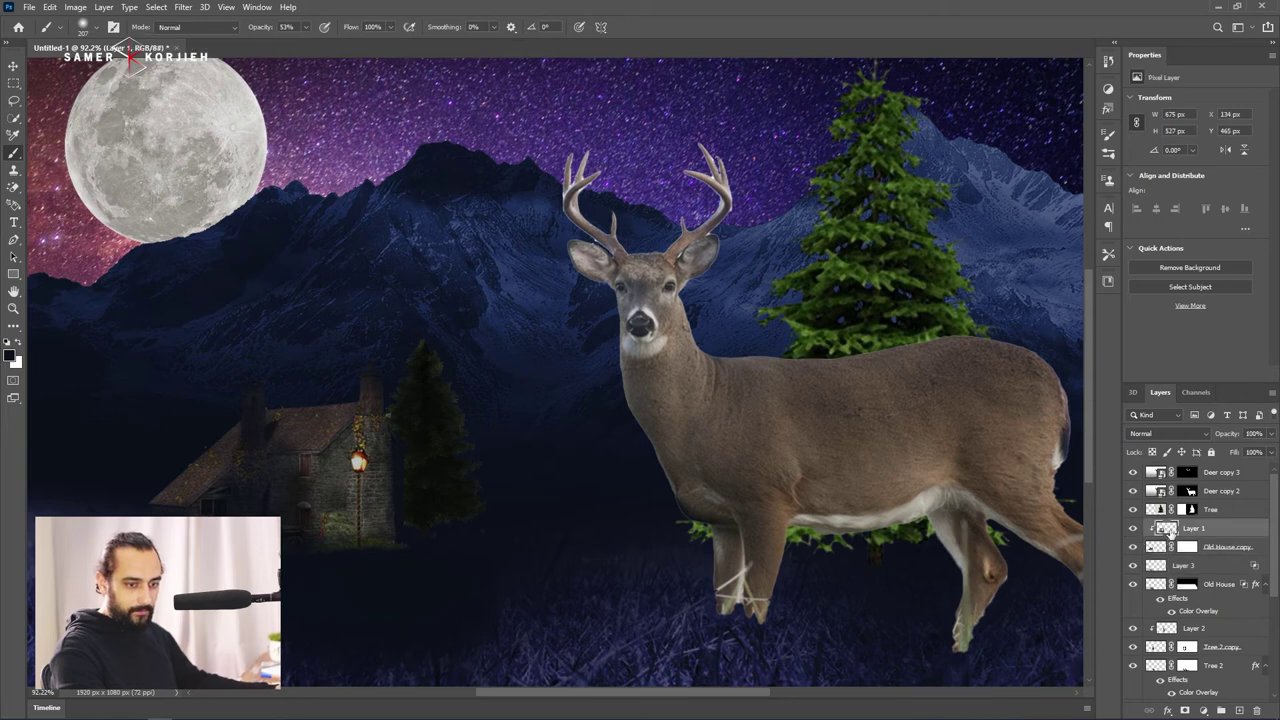
scroll(578, 531, "left", 3)
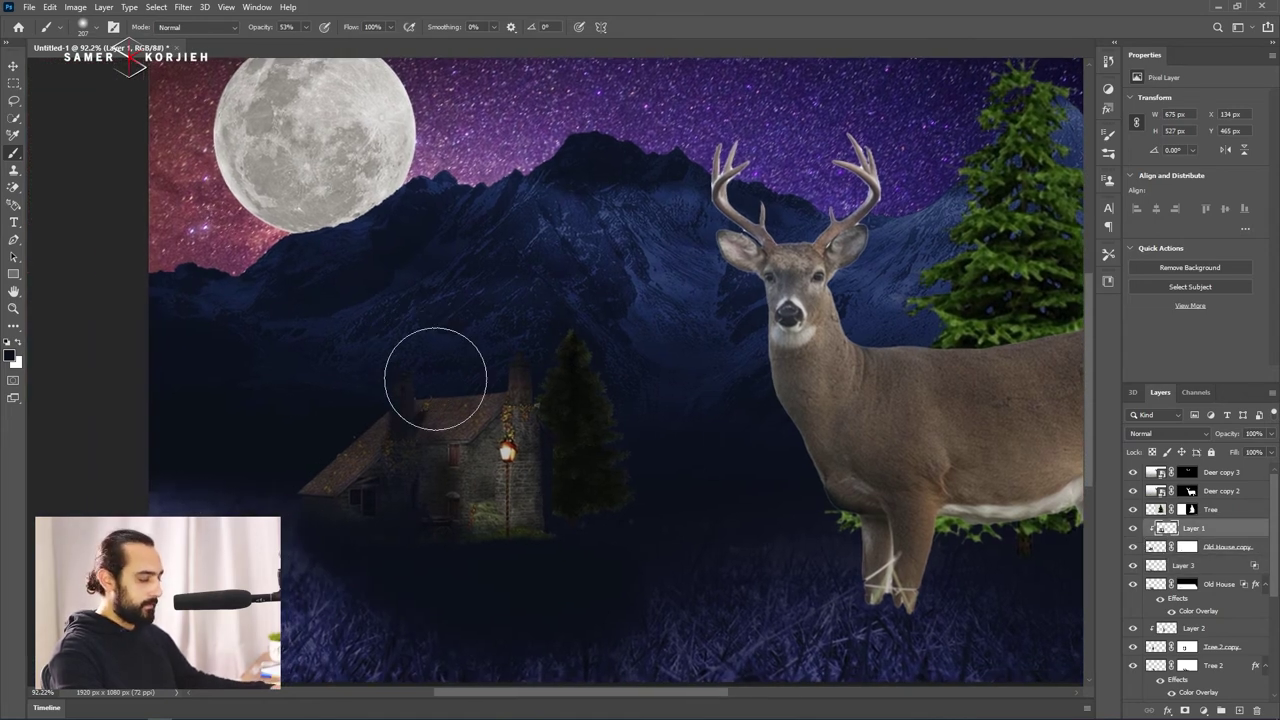
mouse_move(471, 471)
left_mouse_down()
mouse_move(601, 537)
mouse_move(281, 447)
left_mouse_up()
key("ctrl+z")
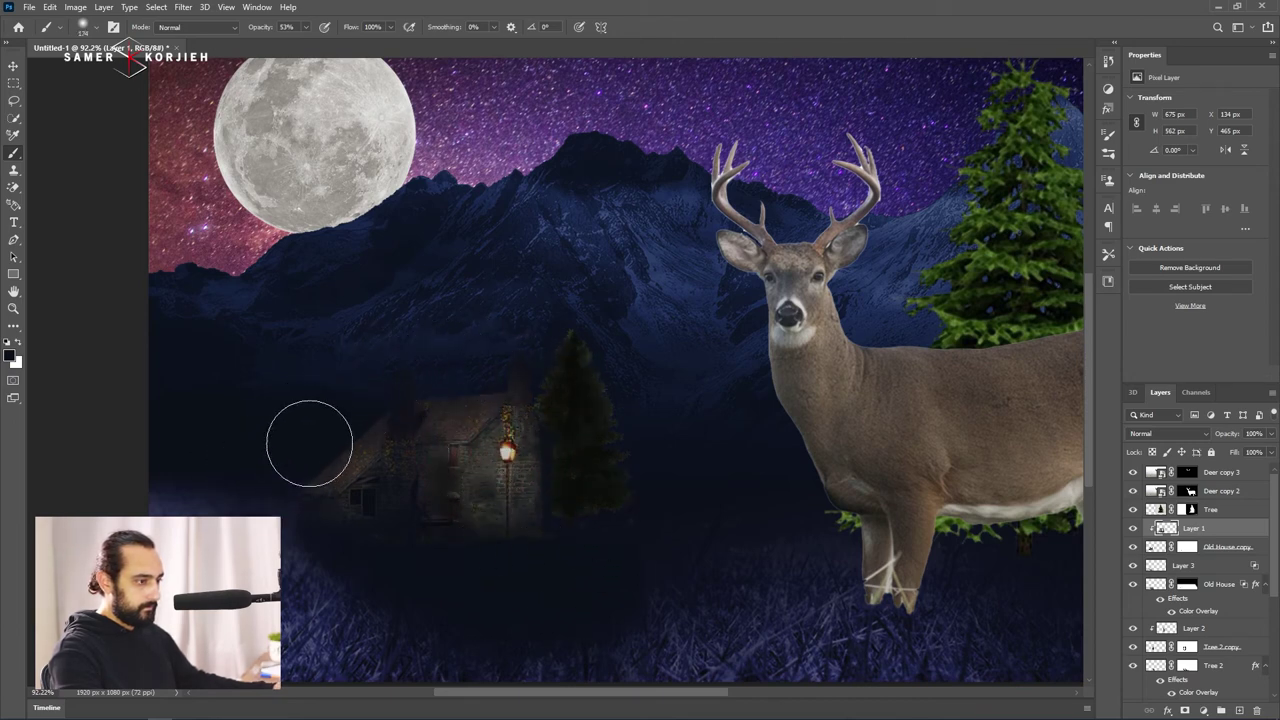
left_click_drag(280, 400, 350, 380)
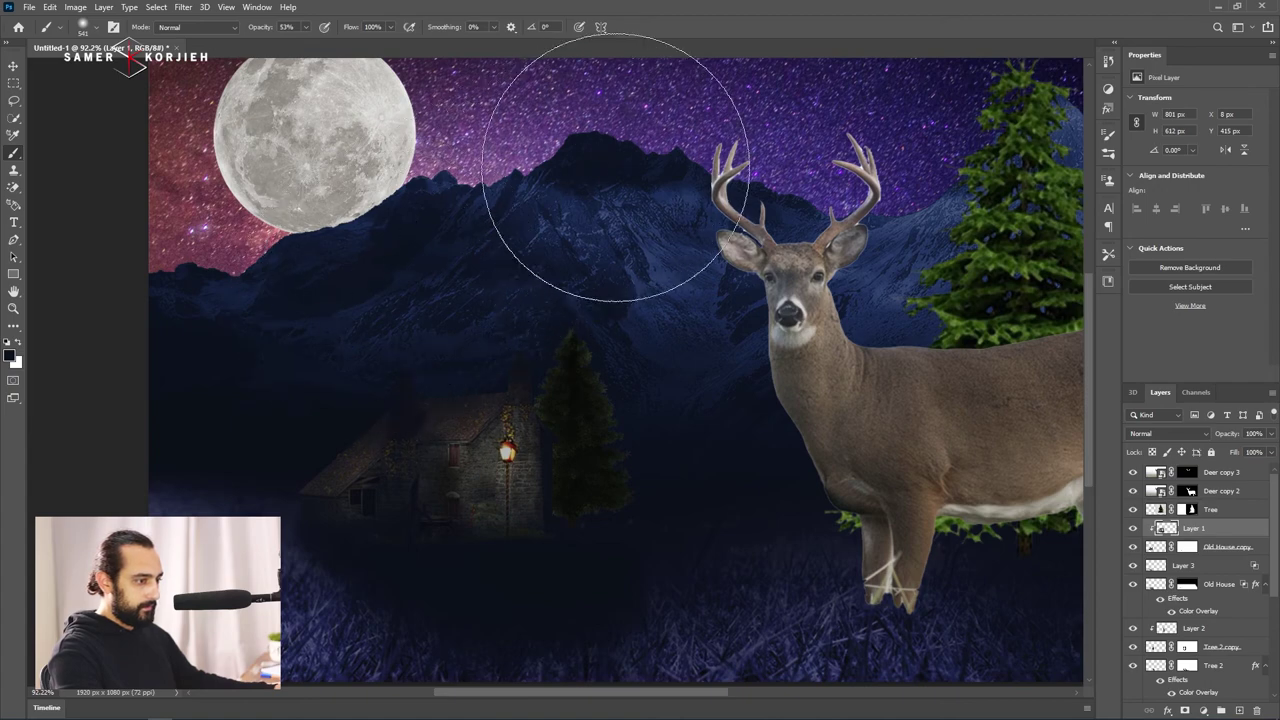
scroll(158, 409, "down", 3)
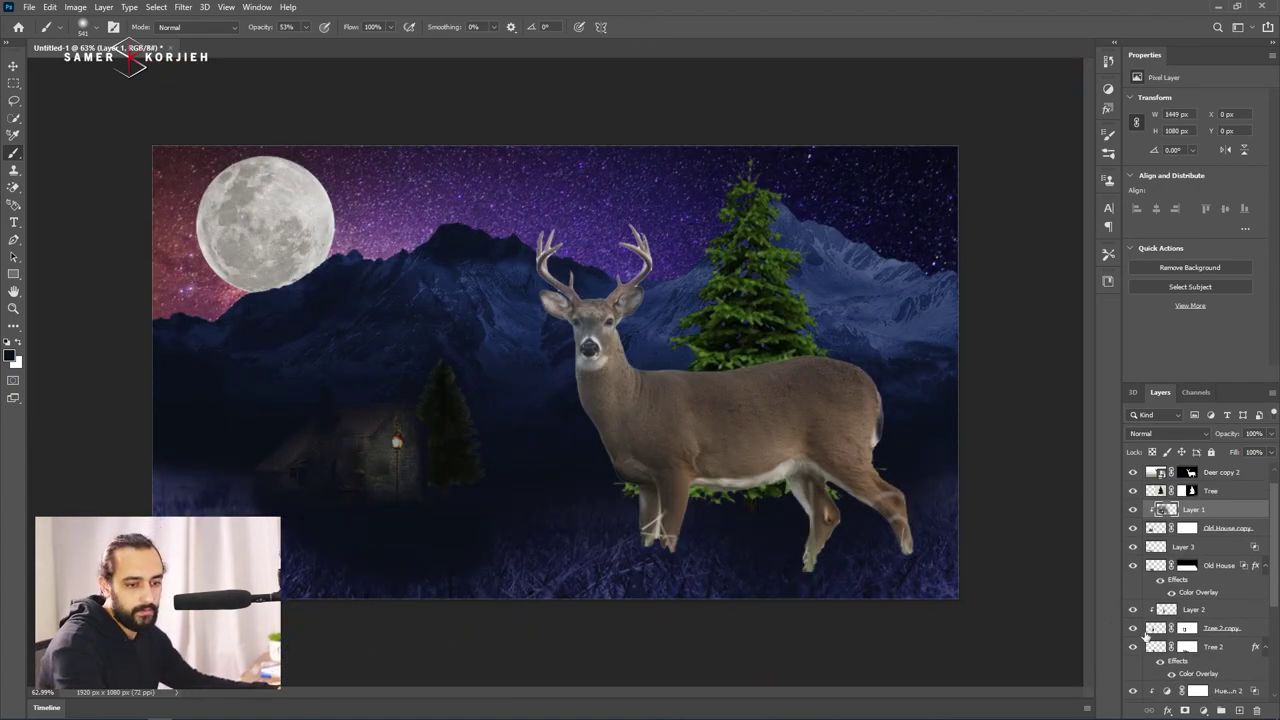
Nudge the Curves 1 point to Input 151 / Output 116 to subtly darken the deer.
scroll(1178, 600, "down", 5)
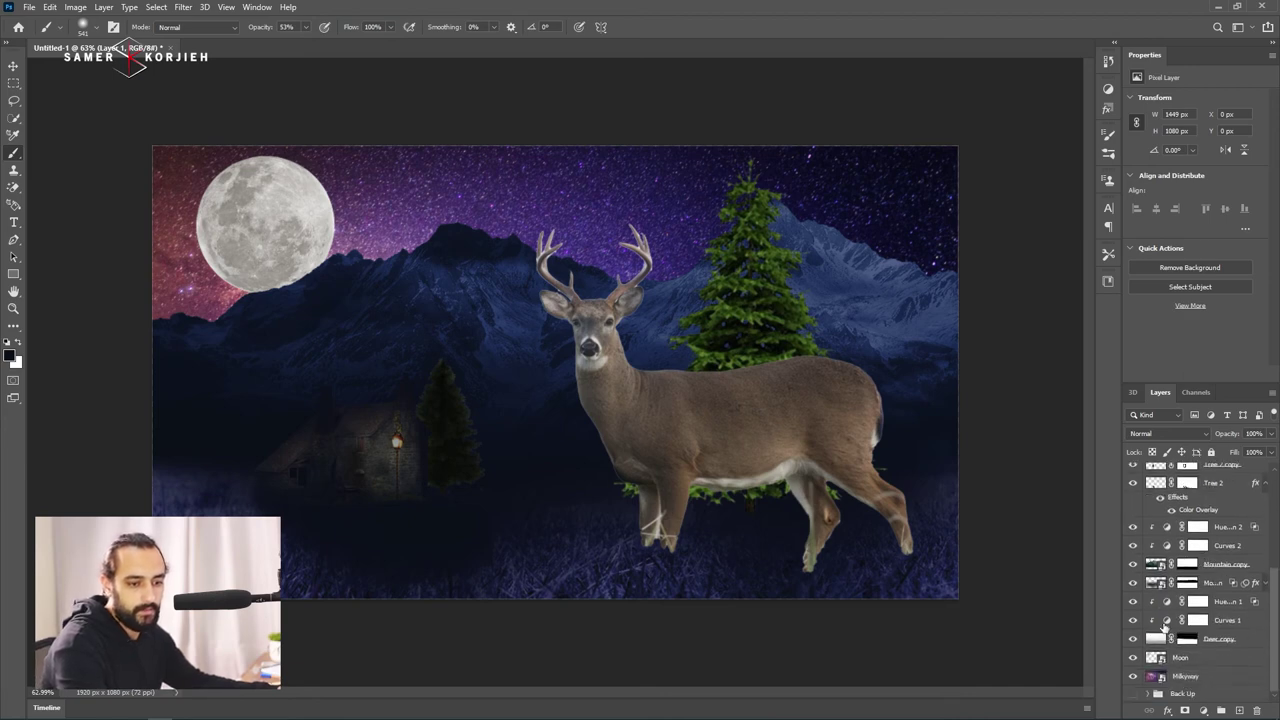
left_click(1168, 623)
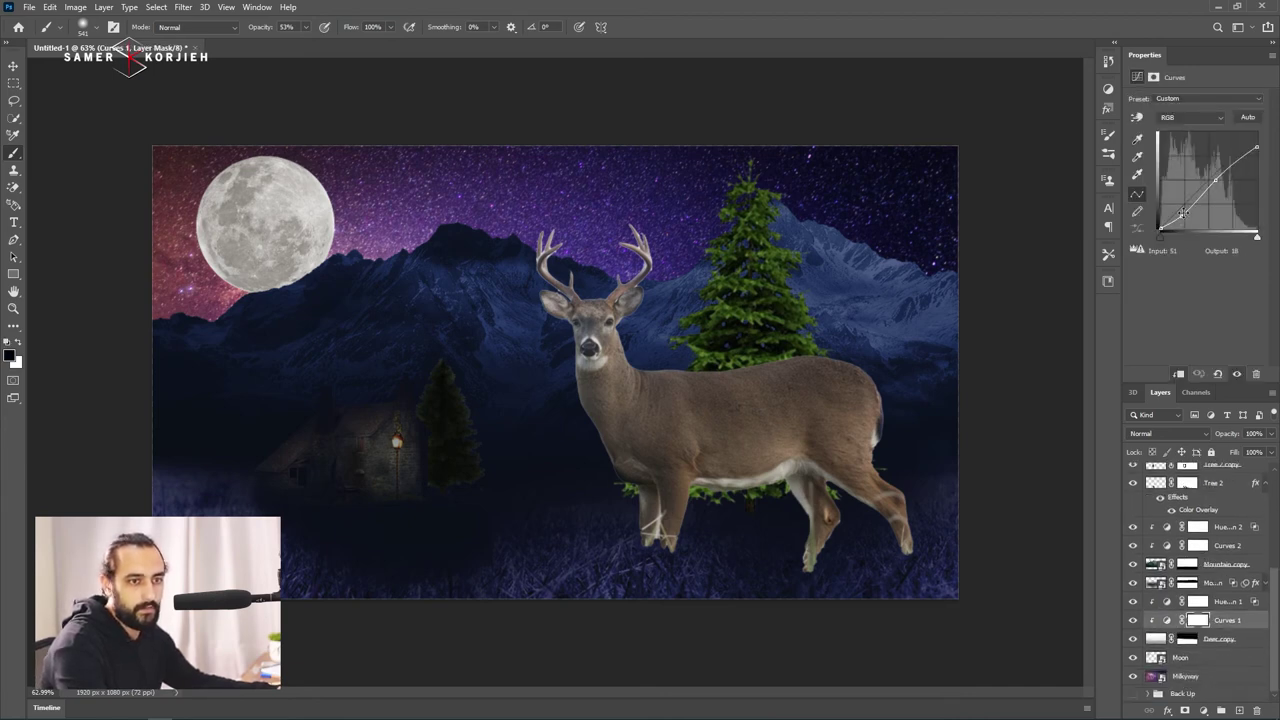
left_click_drag(1215, 181, 1218, 186)
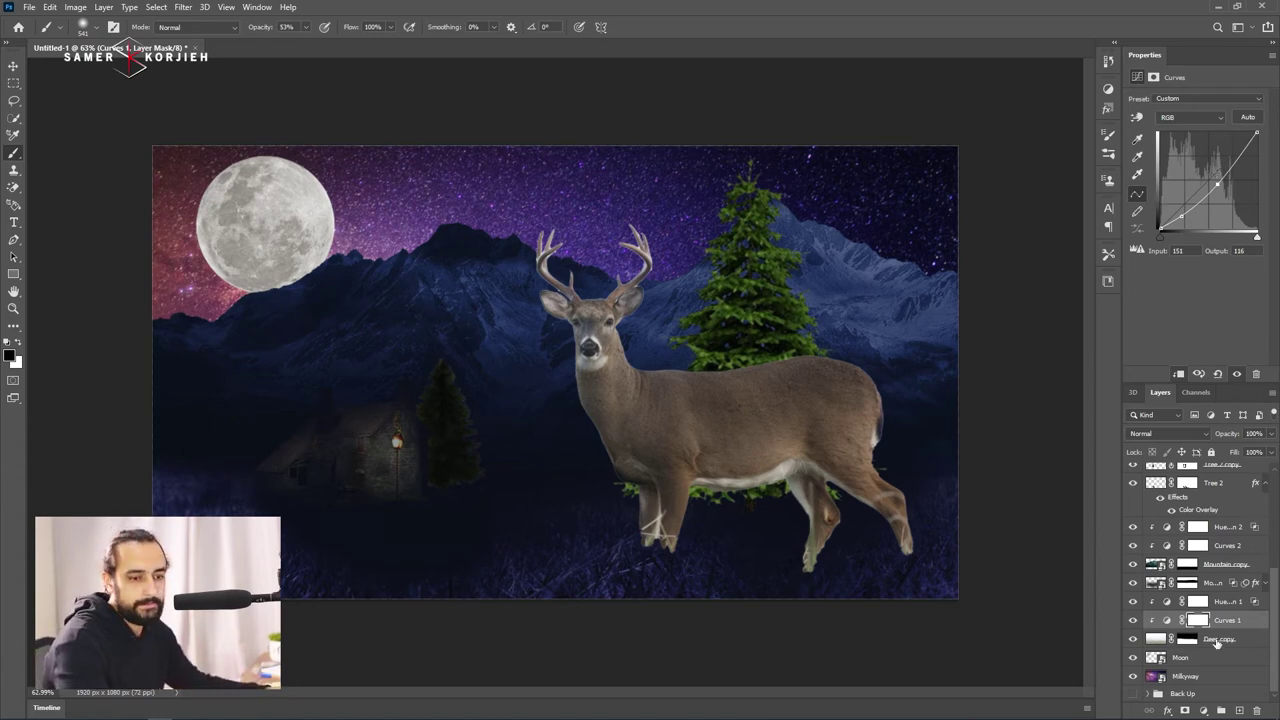
Collapse the effect rows of the Old House and Tree 2 layers.
scroll(1217, 643, "up", 3)
scroll(1171, 550, "up", 3)
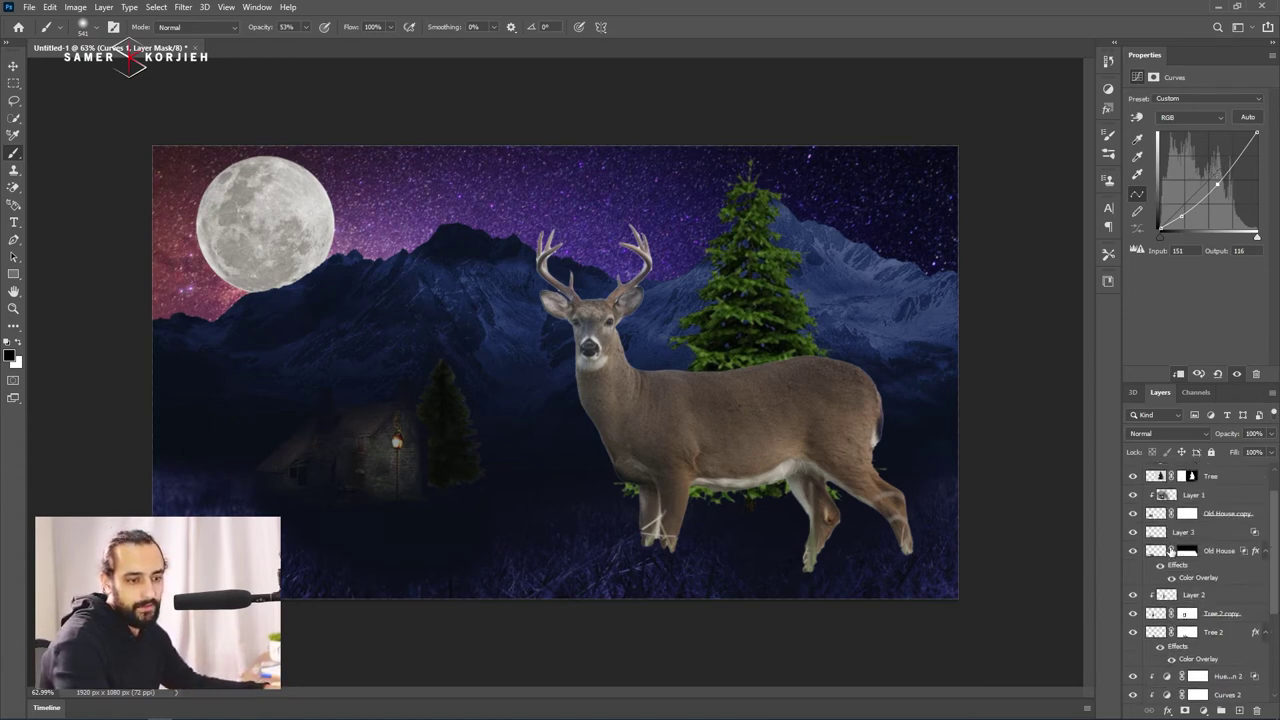
left_click(1266, 552)
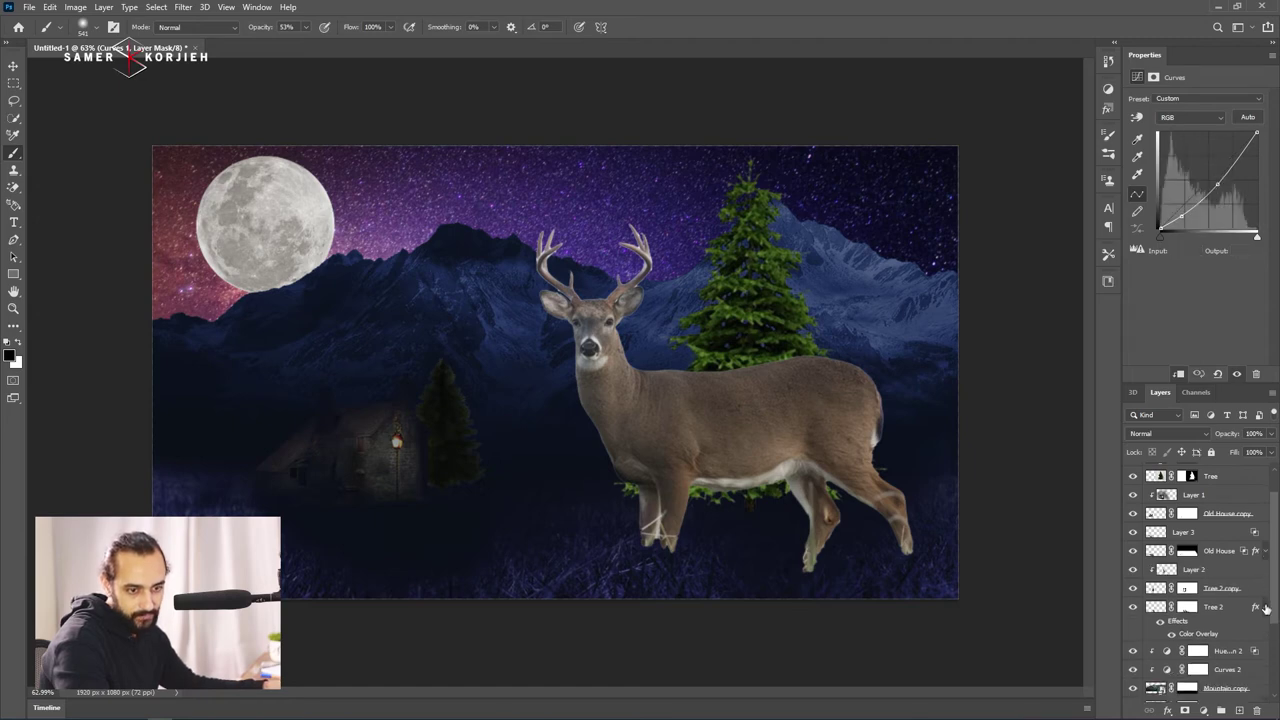
left_click(1266, 607)
scroll(1203, 572, "up", 2)
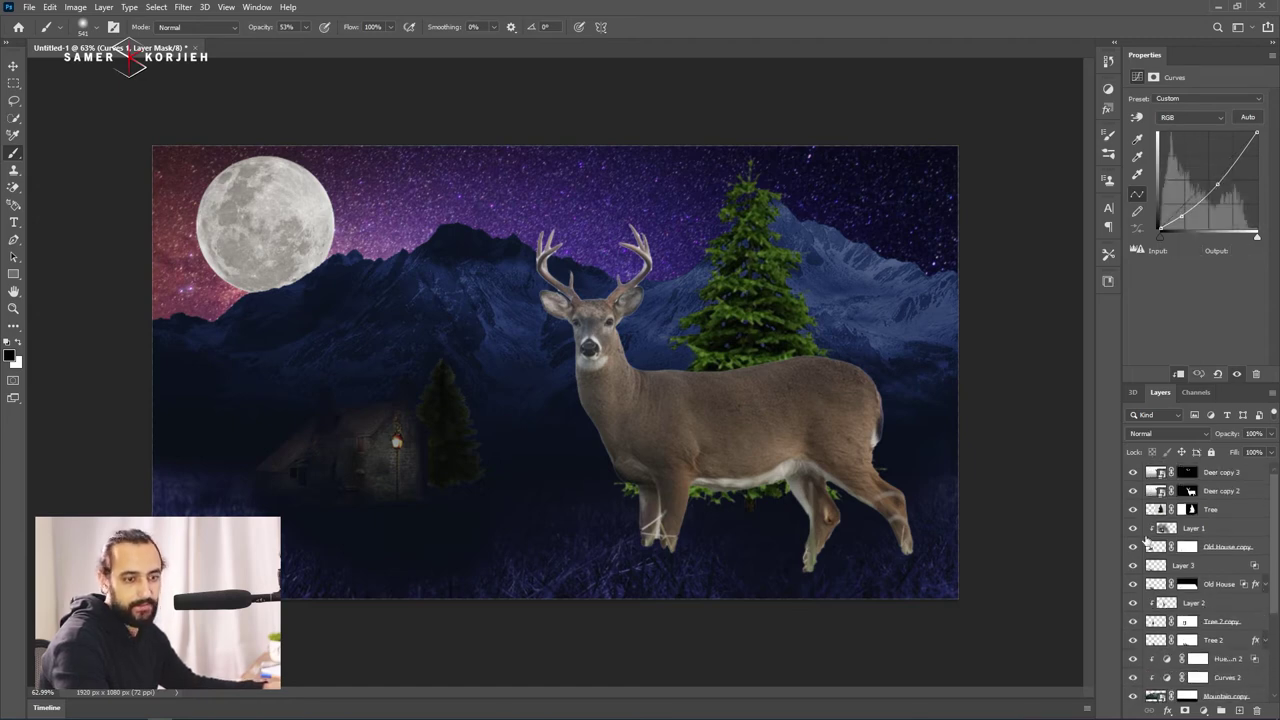
Hide Deer copy 2, group the antler layer Deer copy 3, and cancel a trial Gaussian Blur.
left_click(1155, 492)
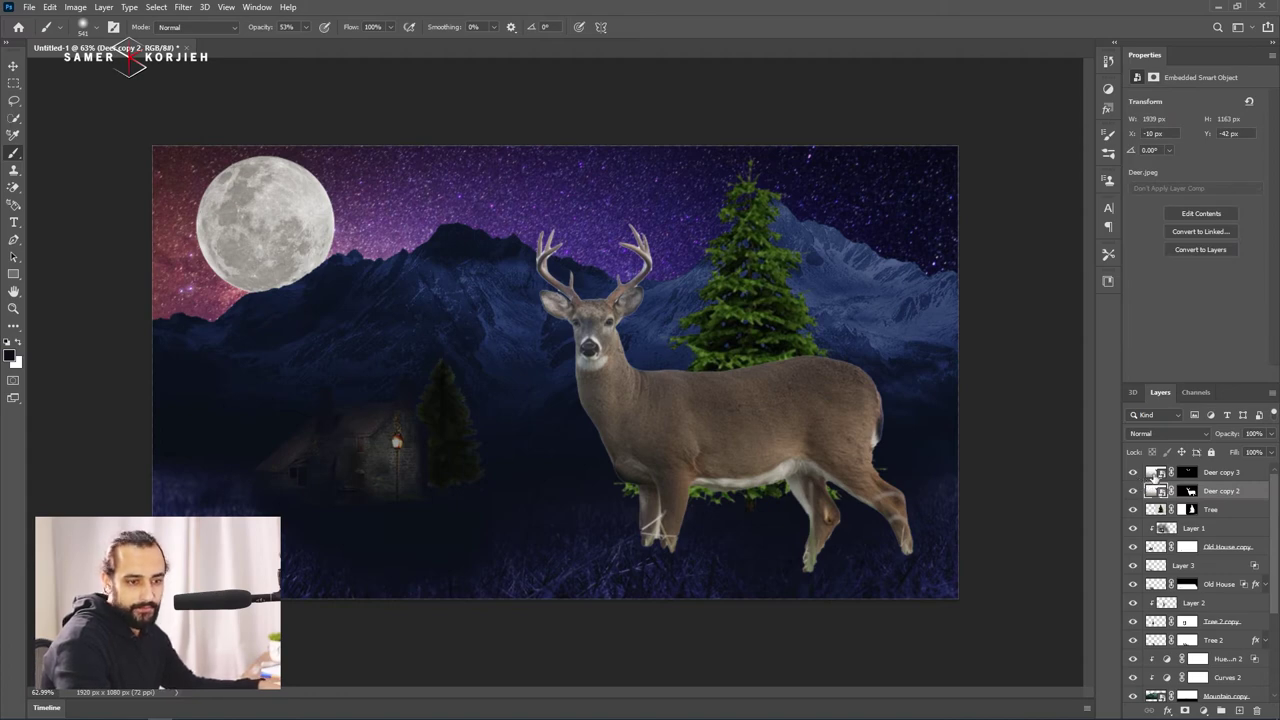
left_click(1154, 477)
left_click(1133, 491)
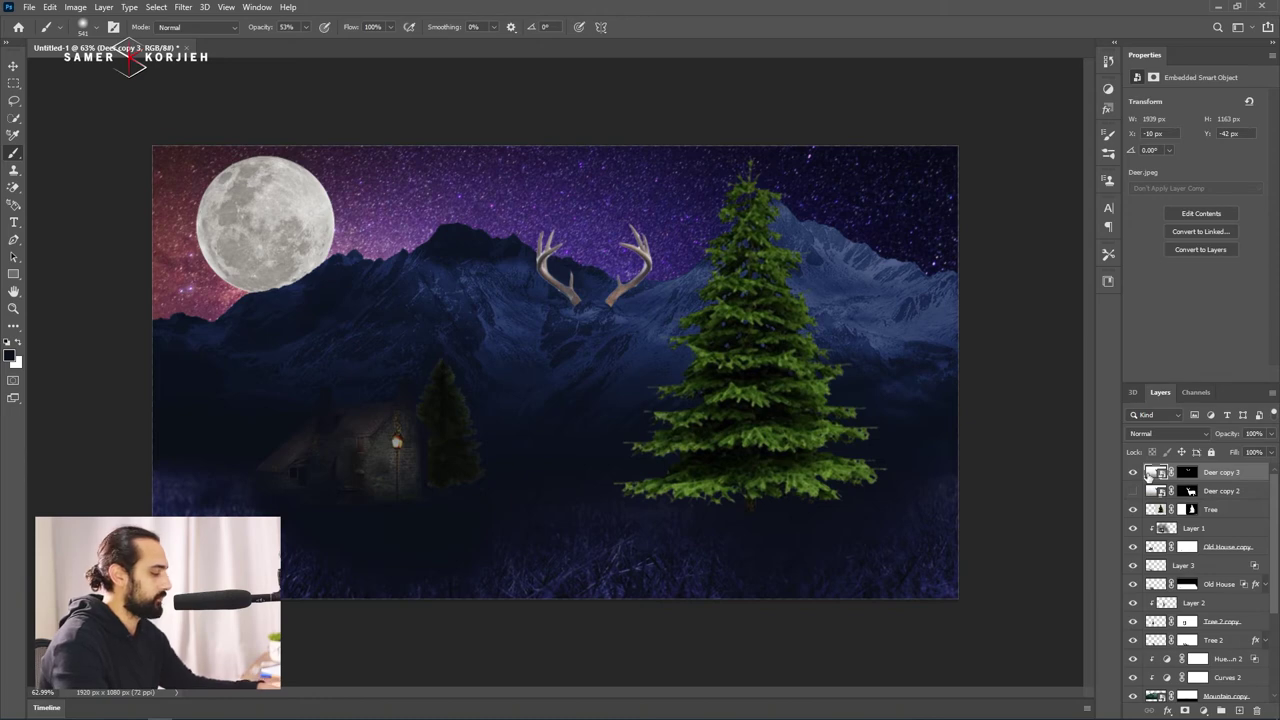
key("ctrl+g")
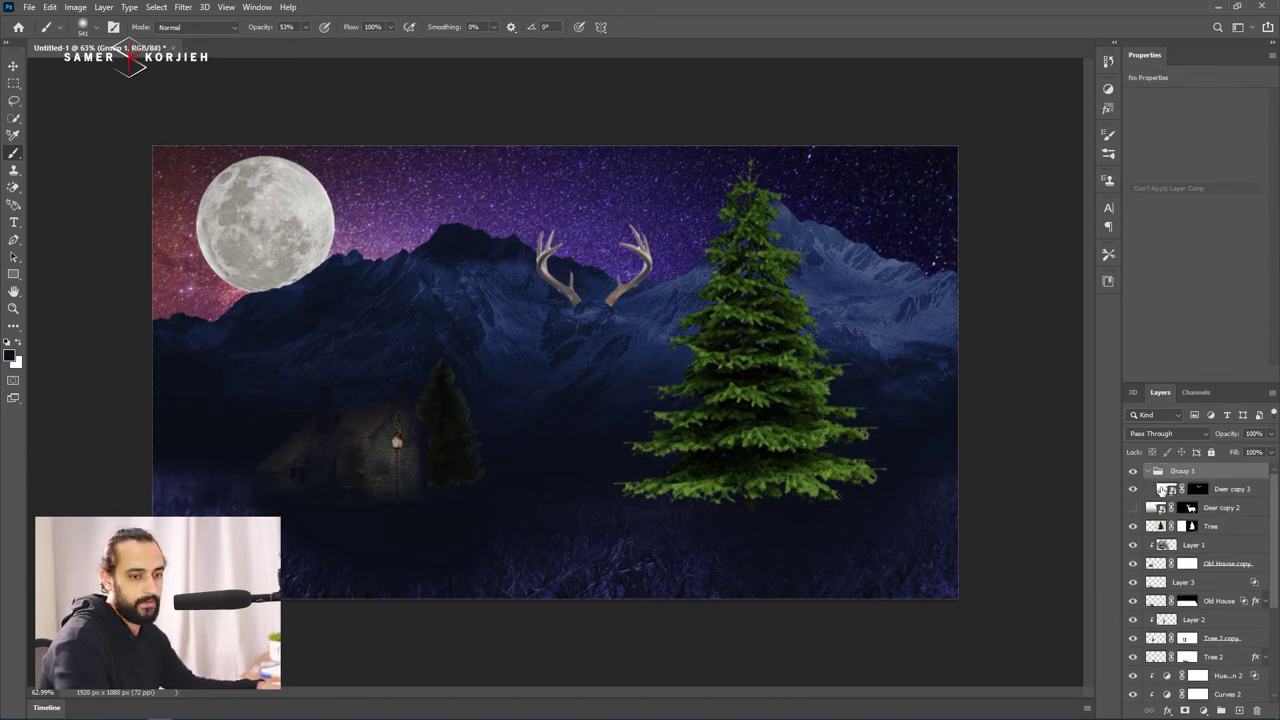
left_click(1162, 489)
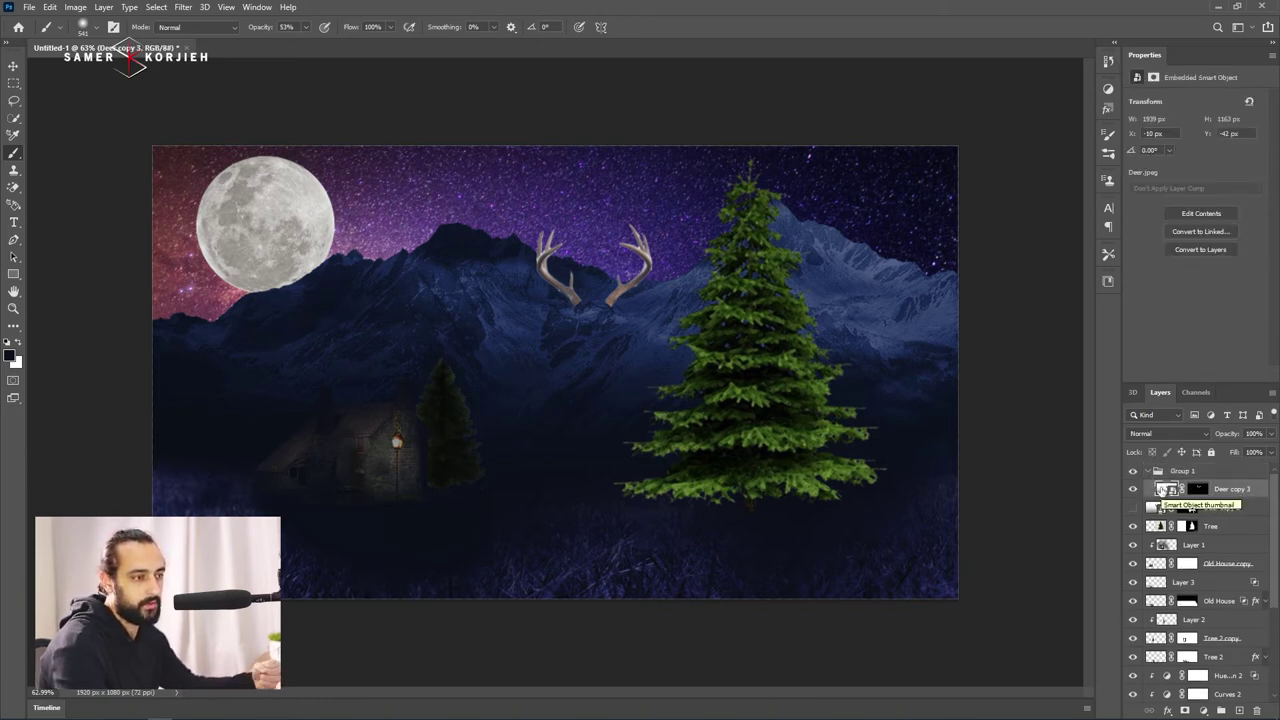
left_click(182, 7)
mouse_move(255, 177)
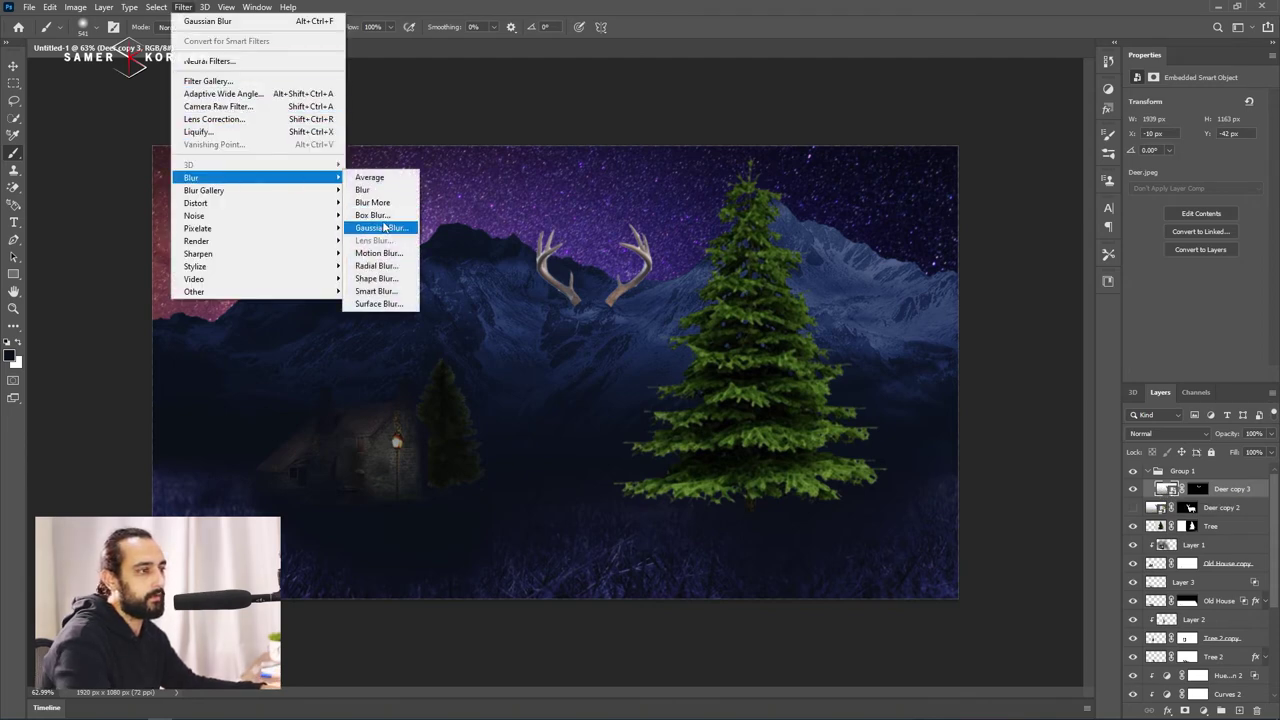
left_click(383, 228)
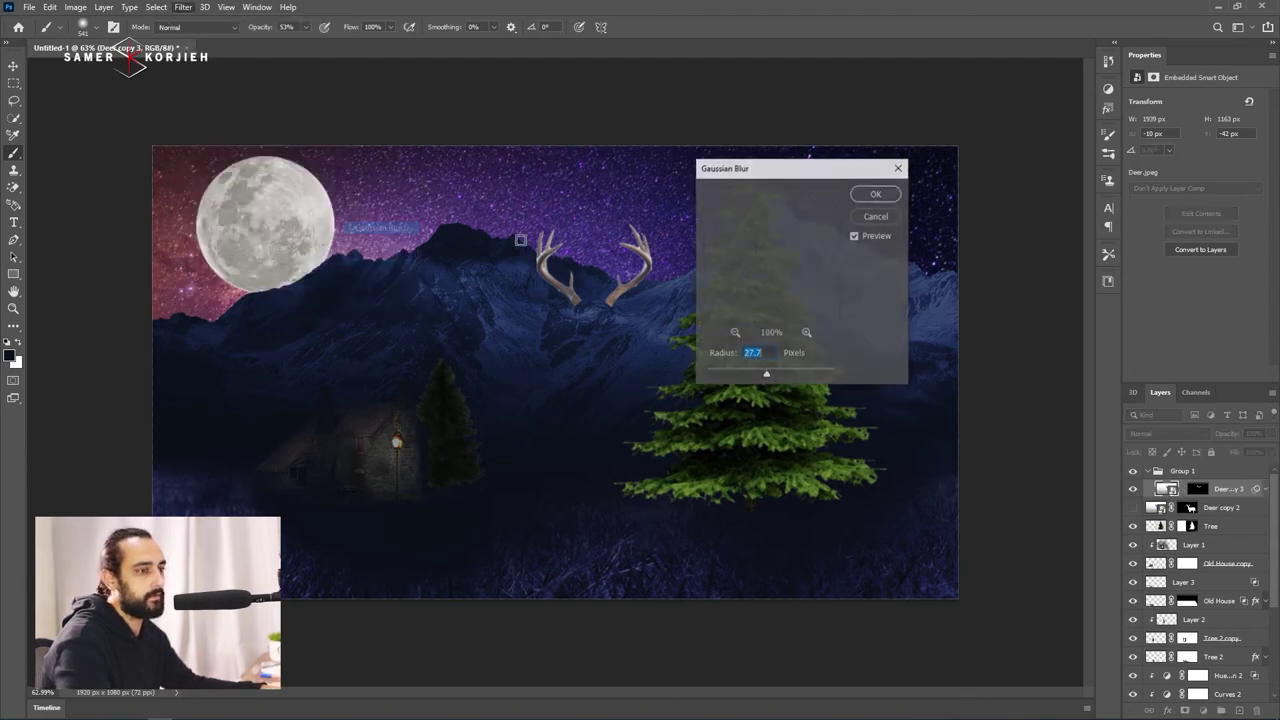
left_click(876, 216)
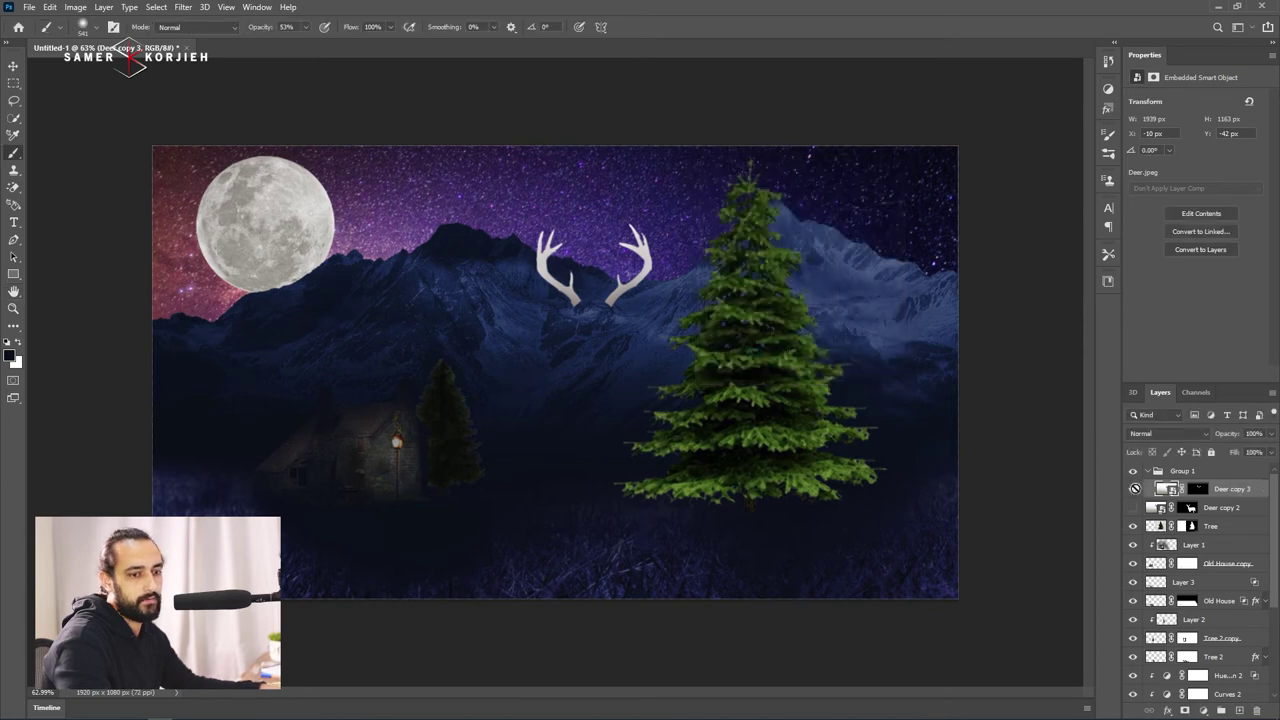
Rasterize Deer copy 3, then convert it into an embedded smart object.
right_click(1258, 493)
left_click(1157, 388)
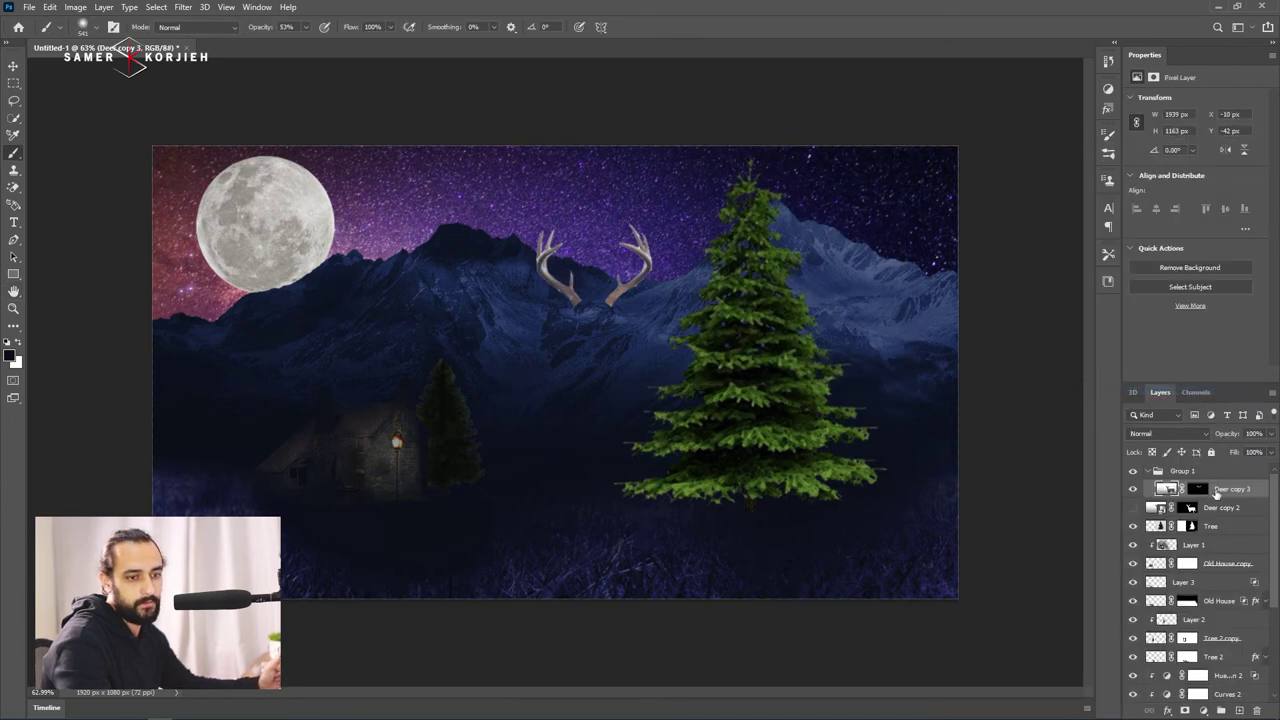
left_click(1200, 491)
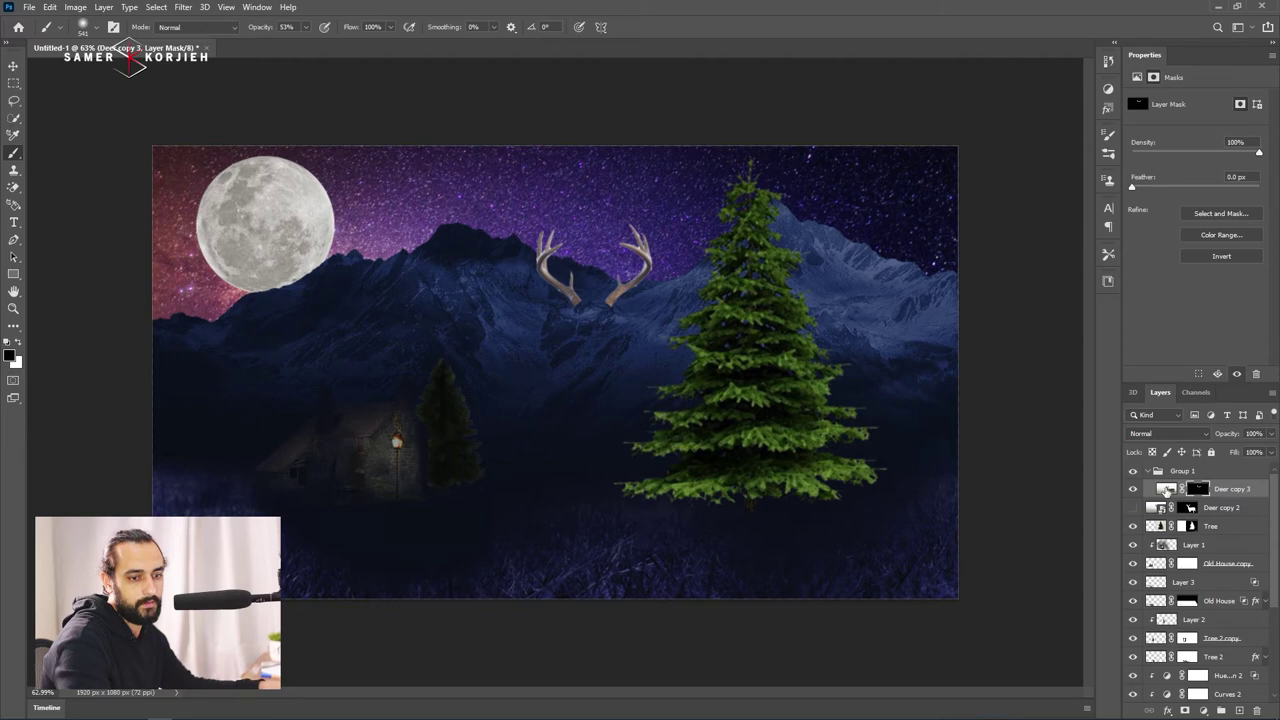
right_click(1165, 490)
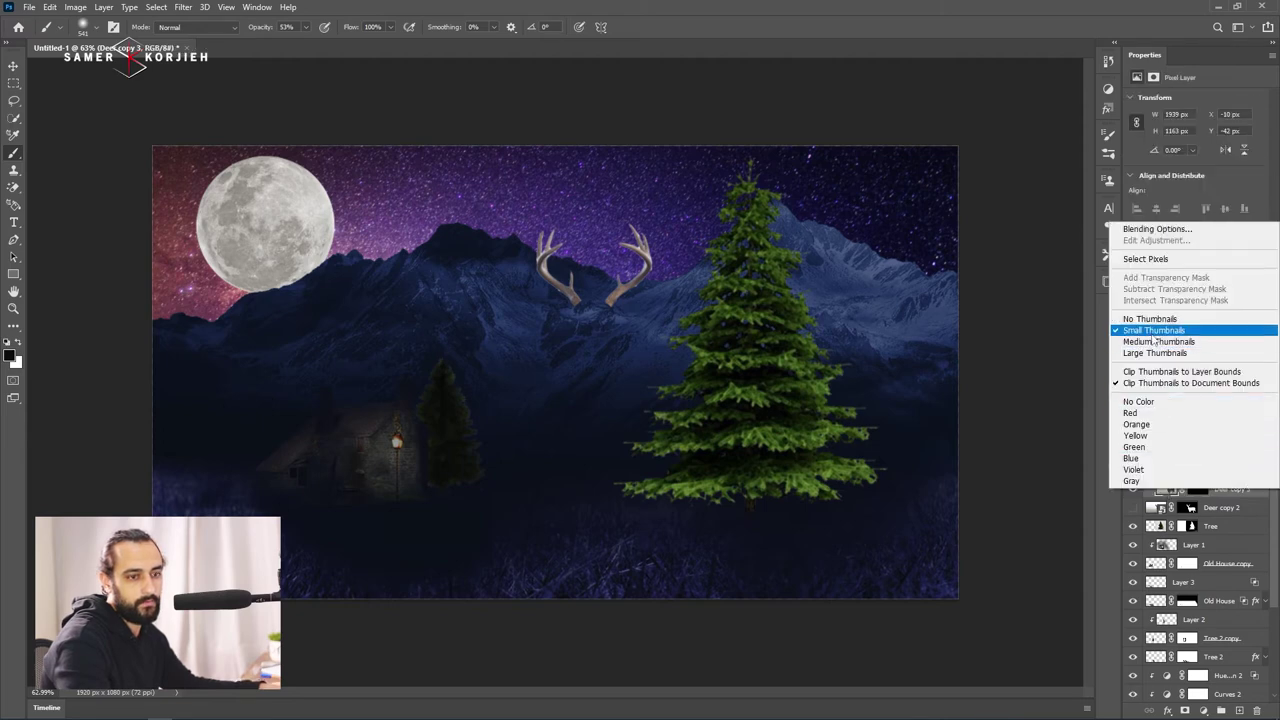
left_click(1260, 500)
right_click(1258, 493)
key("Escape")
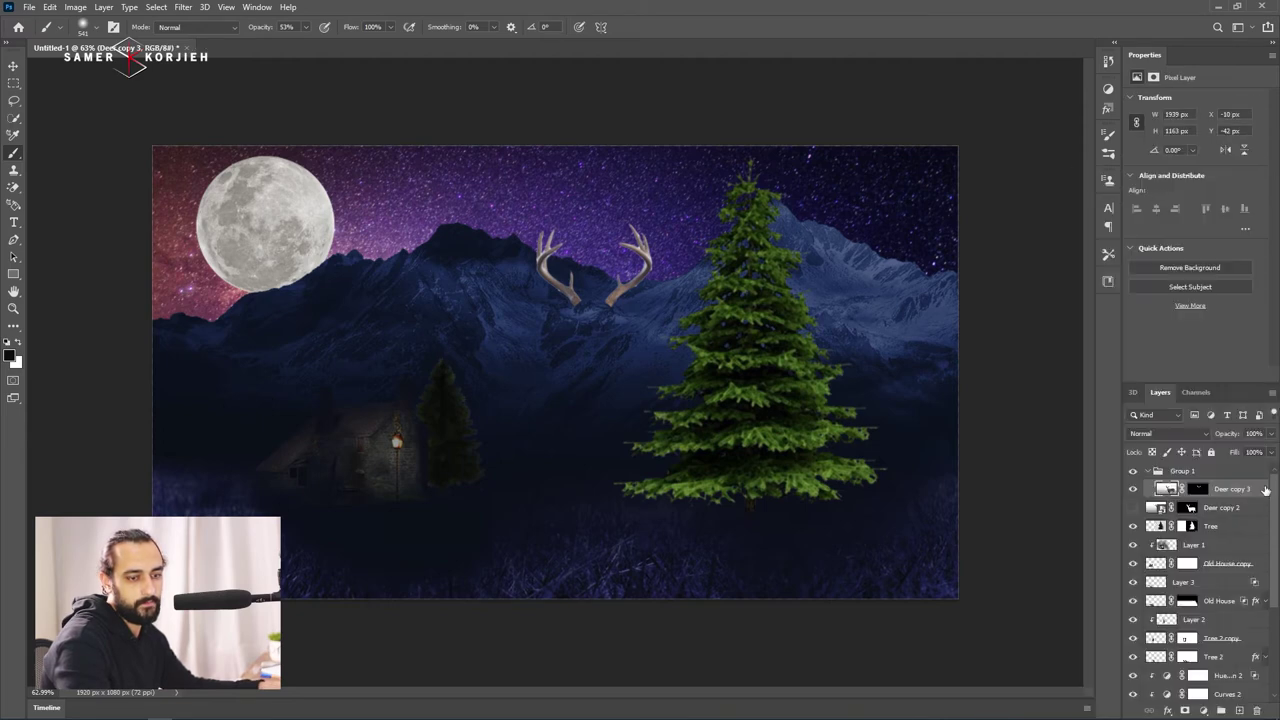
right_click(1260, 497)
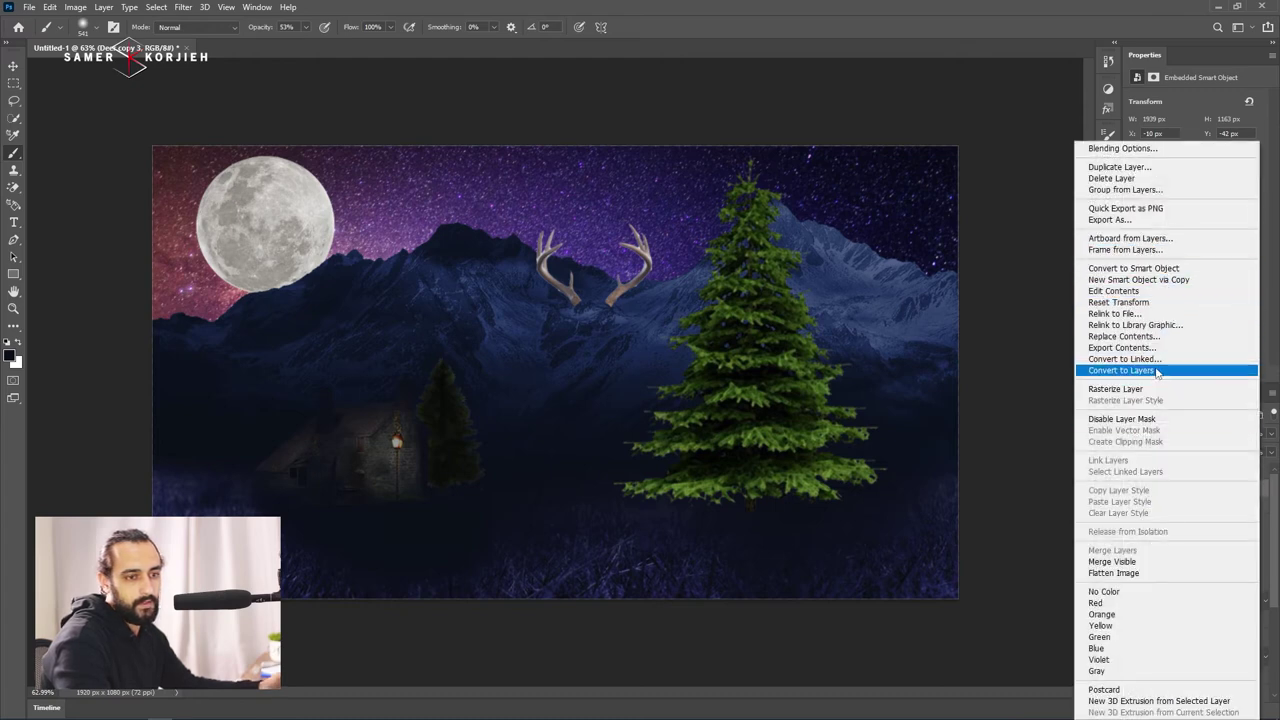
left_click(1167, 269)
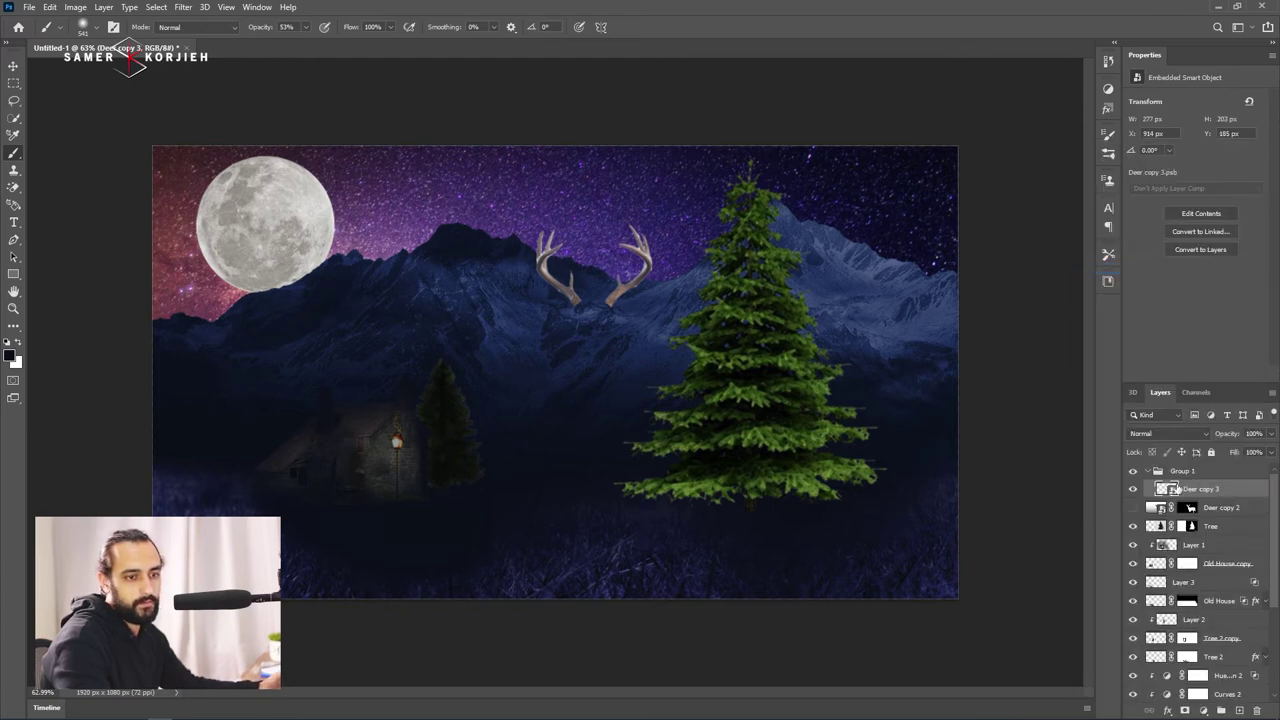
Blur the antlers with a 5 px Gaussian Blur, show Deer copy 2, and set Lighten mode.
left_click(186, 8)
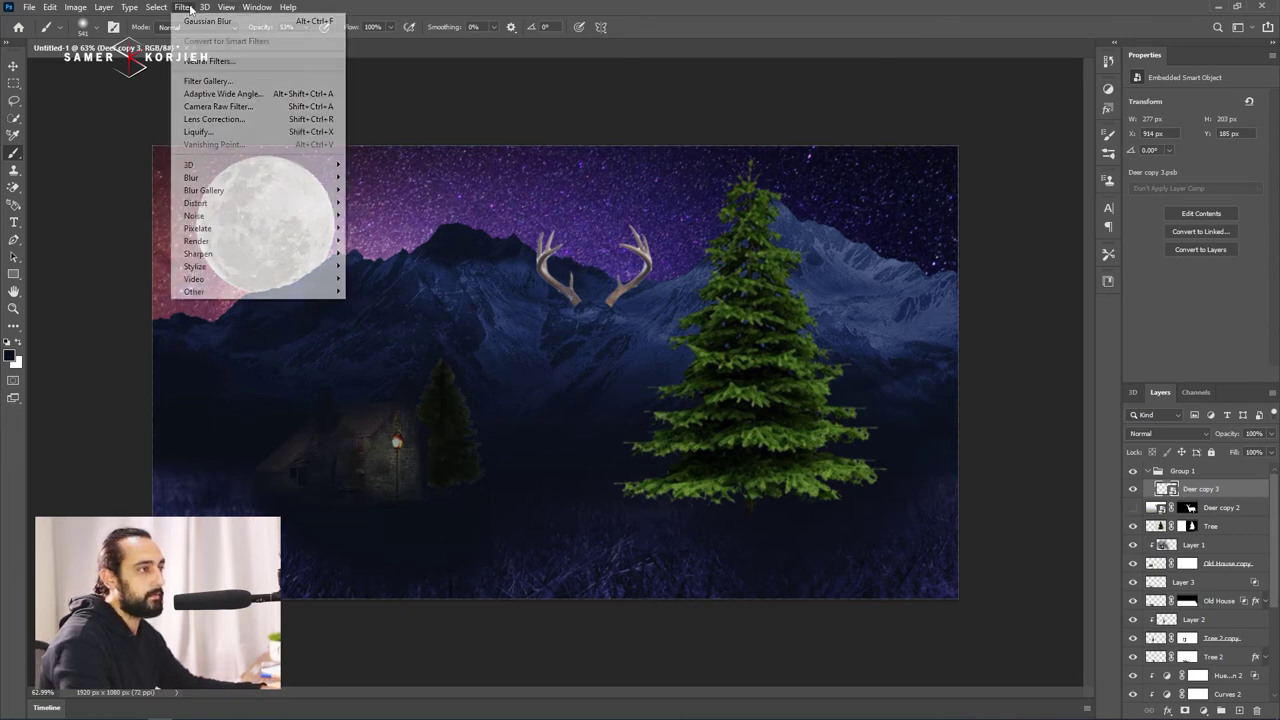
mouse_move(218, 177)
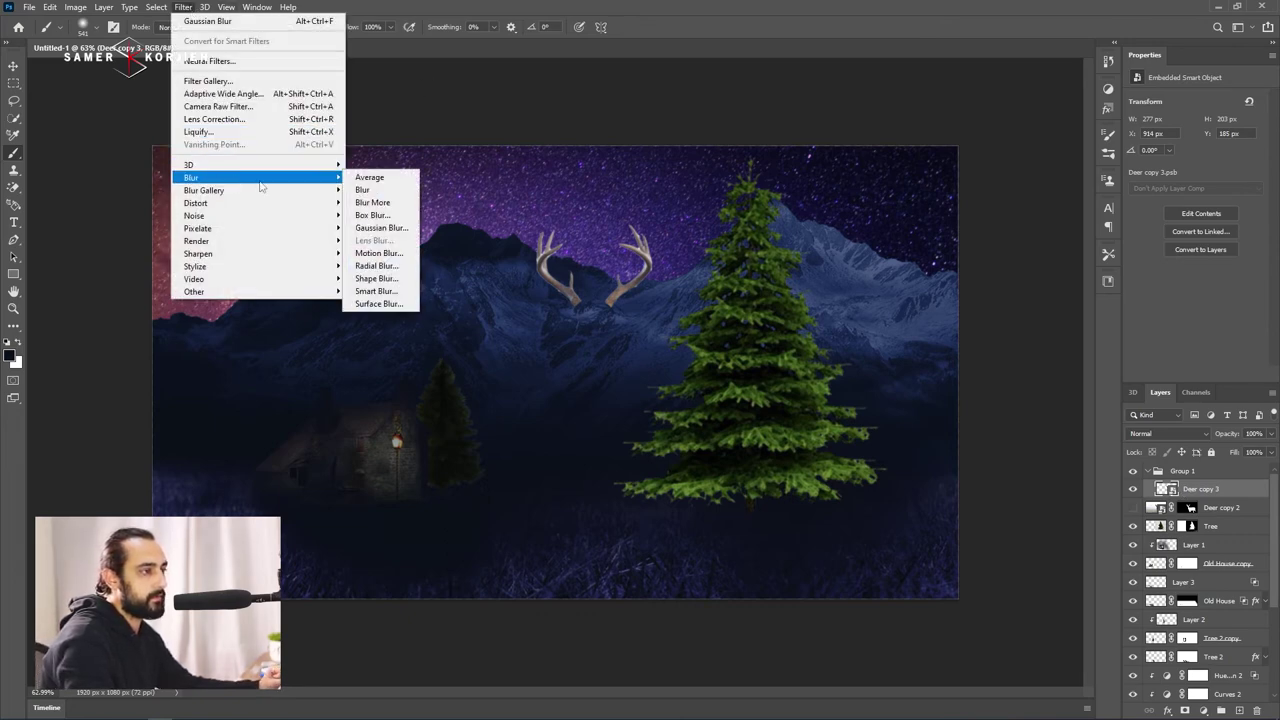
left_click(385, 229)
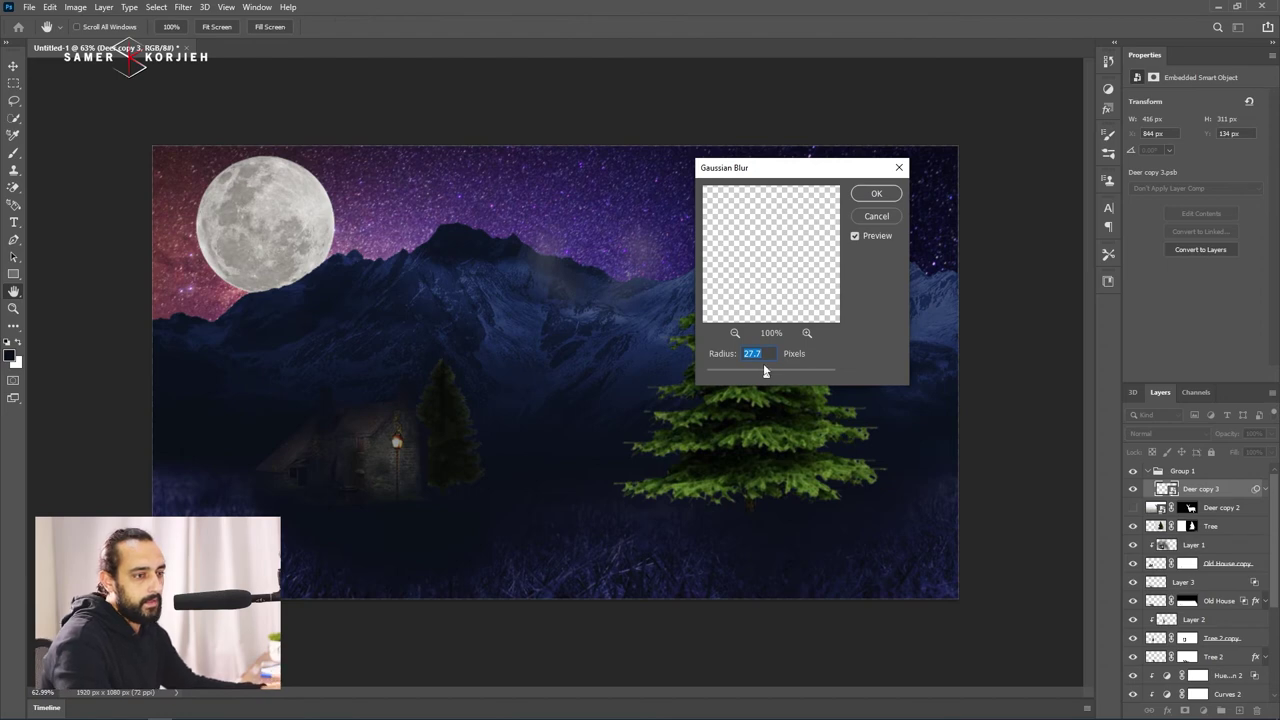
left_click_drag(766, 374, 716, 377)
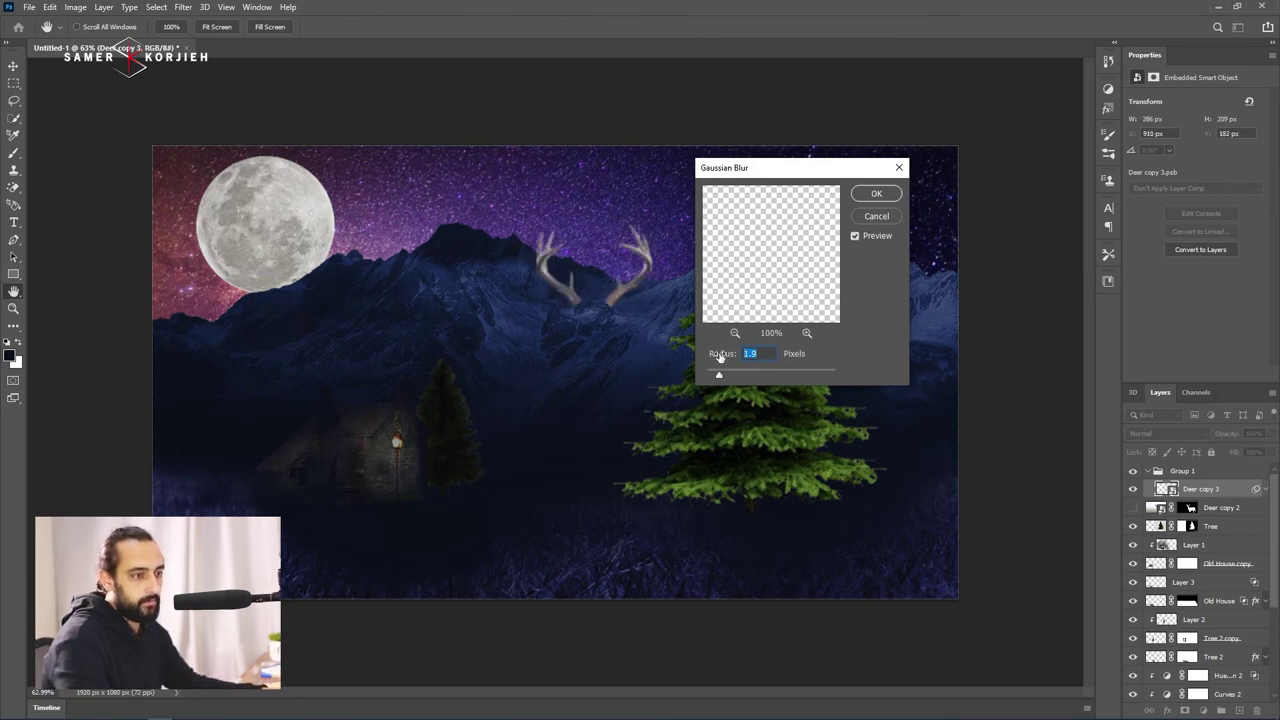
type("5")
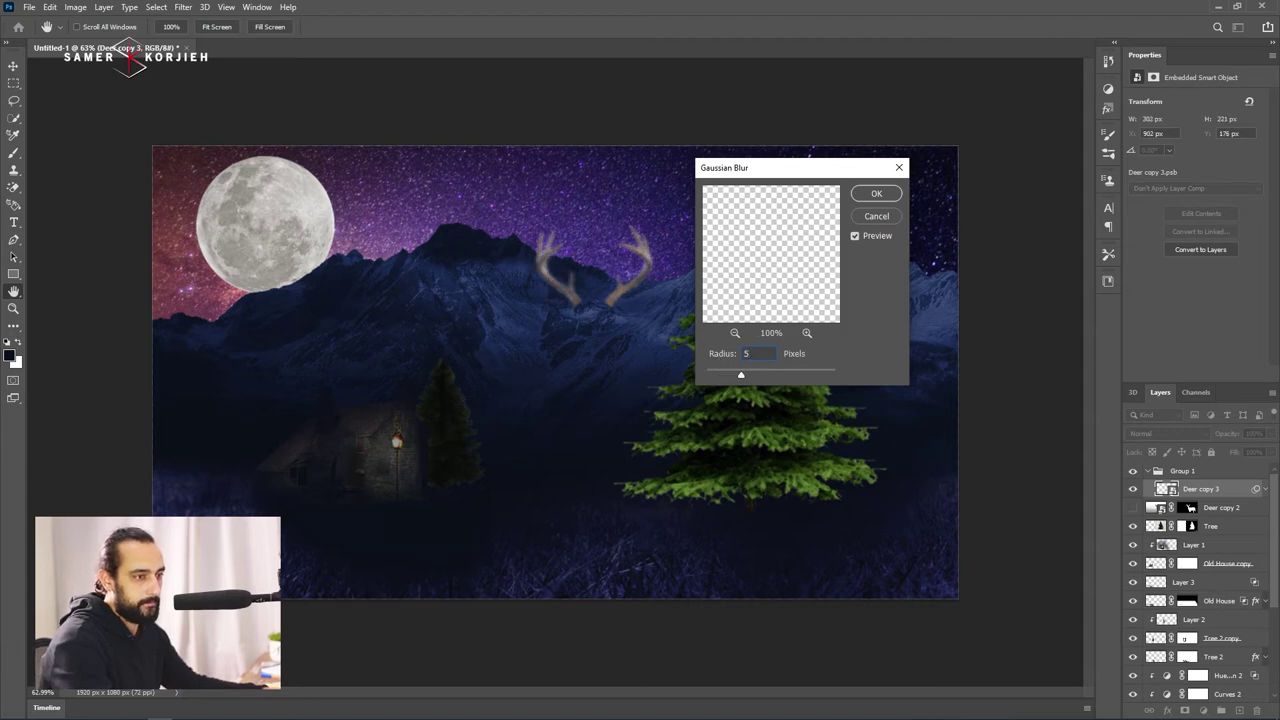
left_click(876, 193)
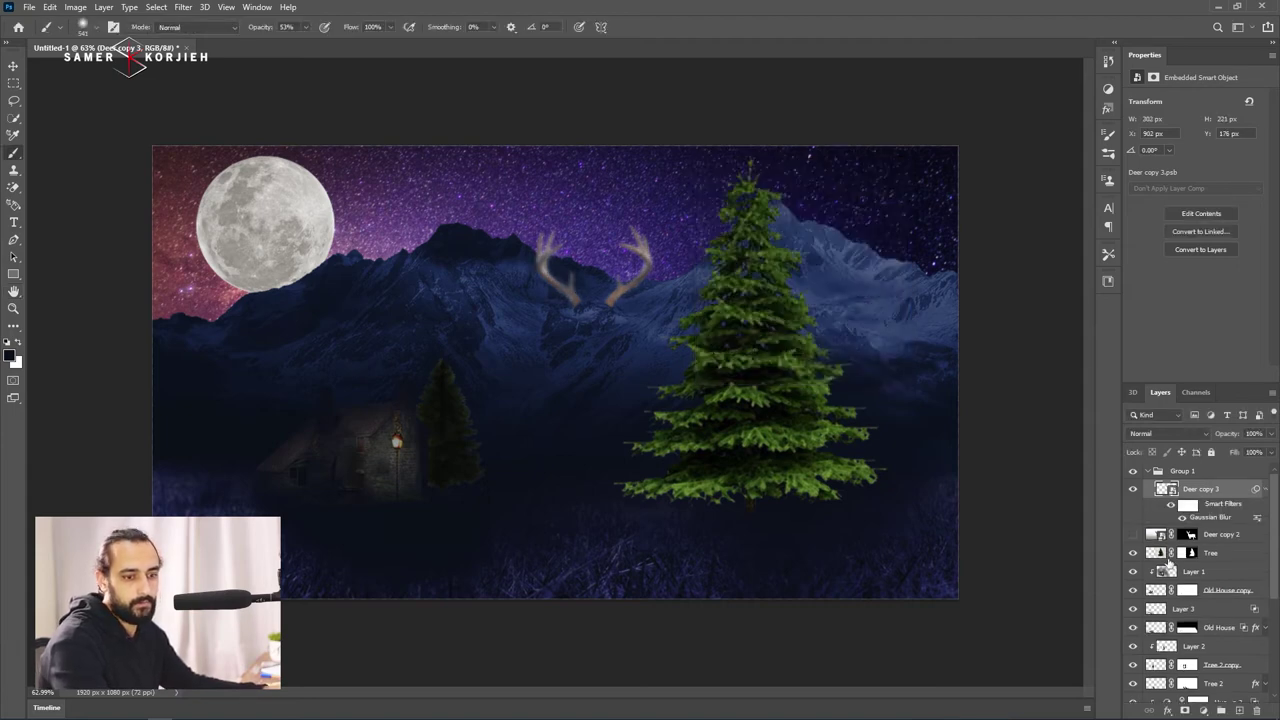
left_click(1133, 536)
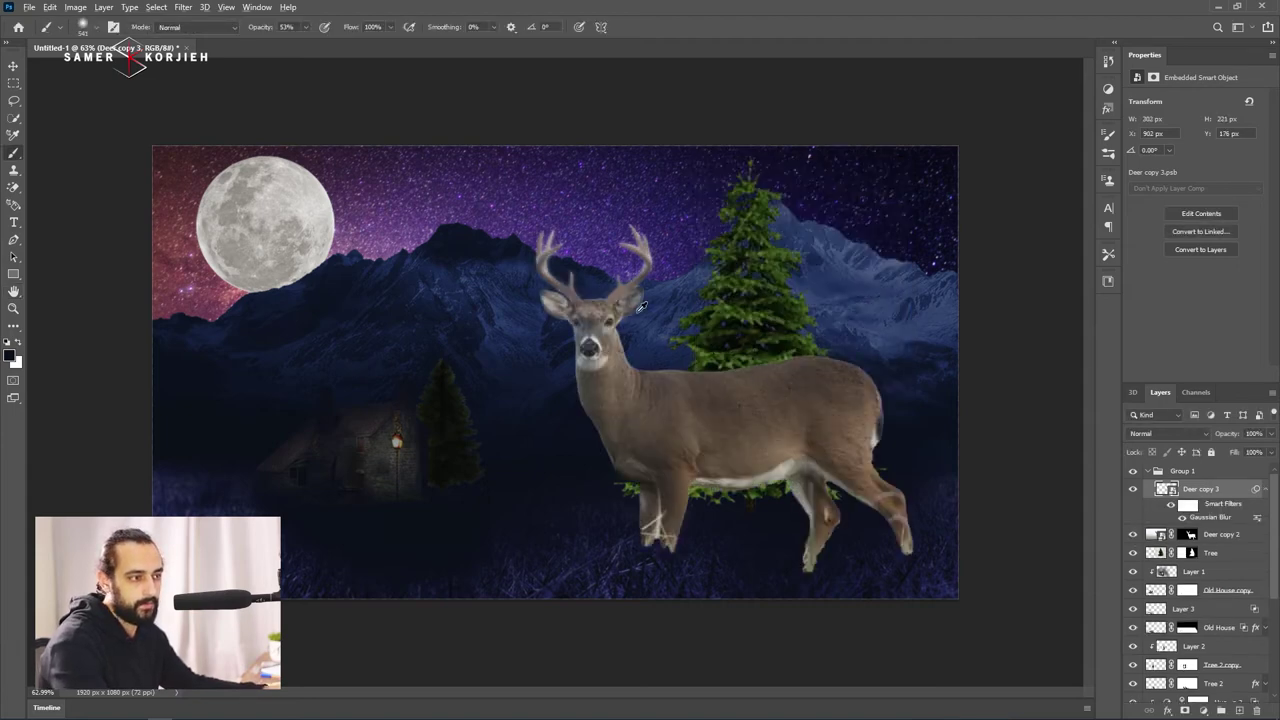
key("ctrl+0")
left_click(1163, 437)
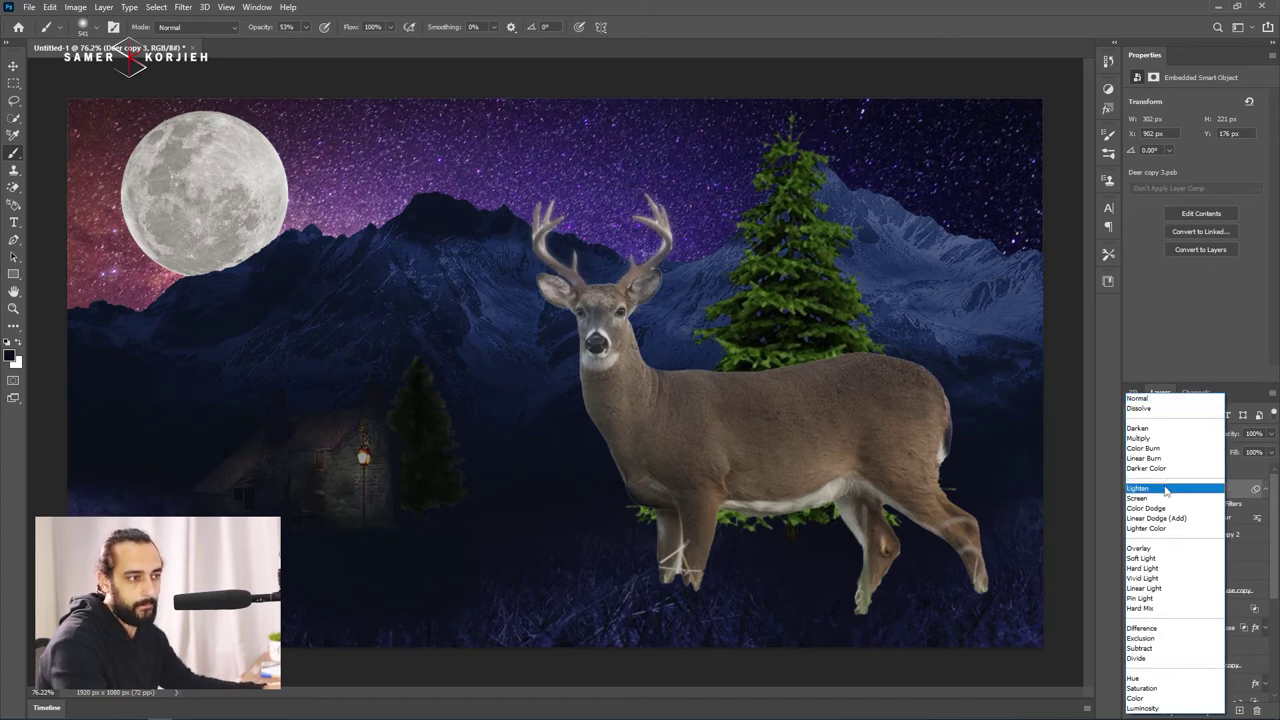
left_click(1165, 488)
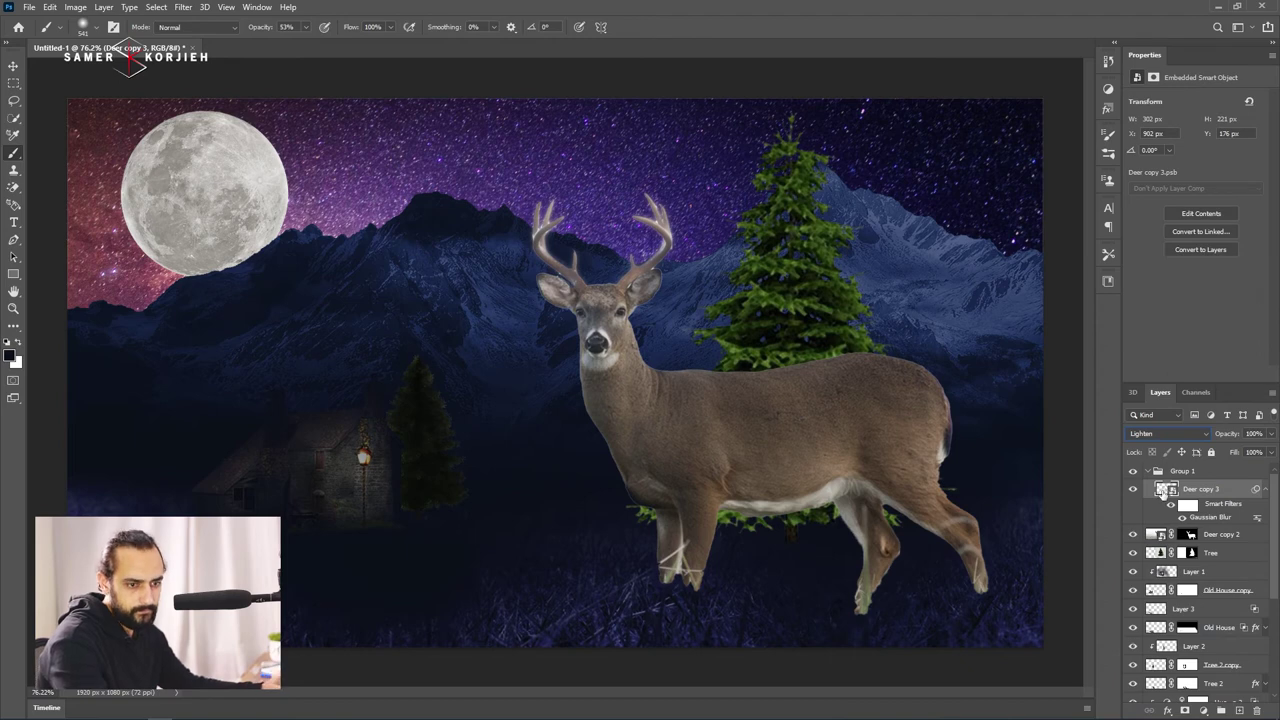
Duplicate the antler layer twice with 10 px and 20 px blurs, then collapse Group 1.
key("ctrl+j")
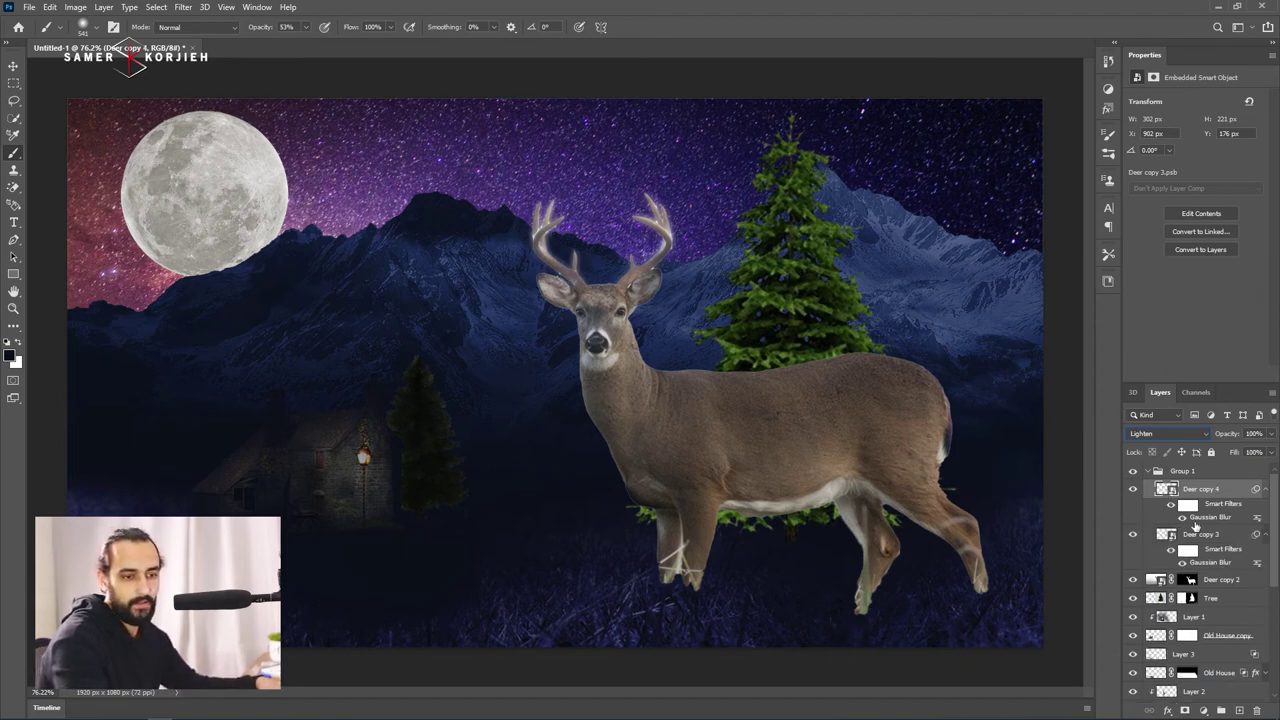
double_click(1218, 519)
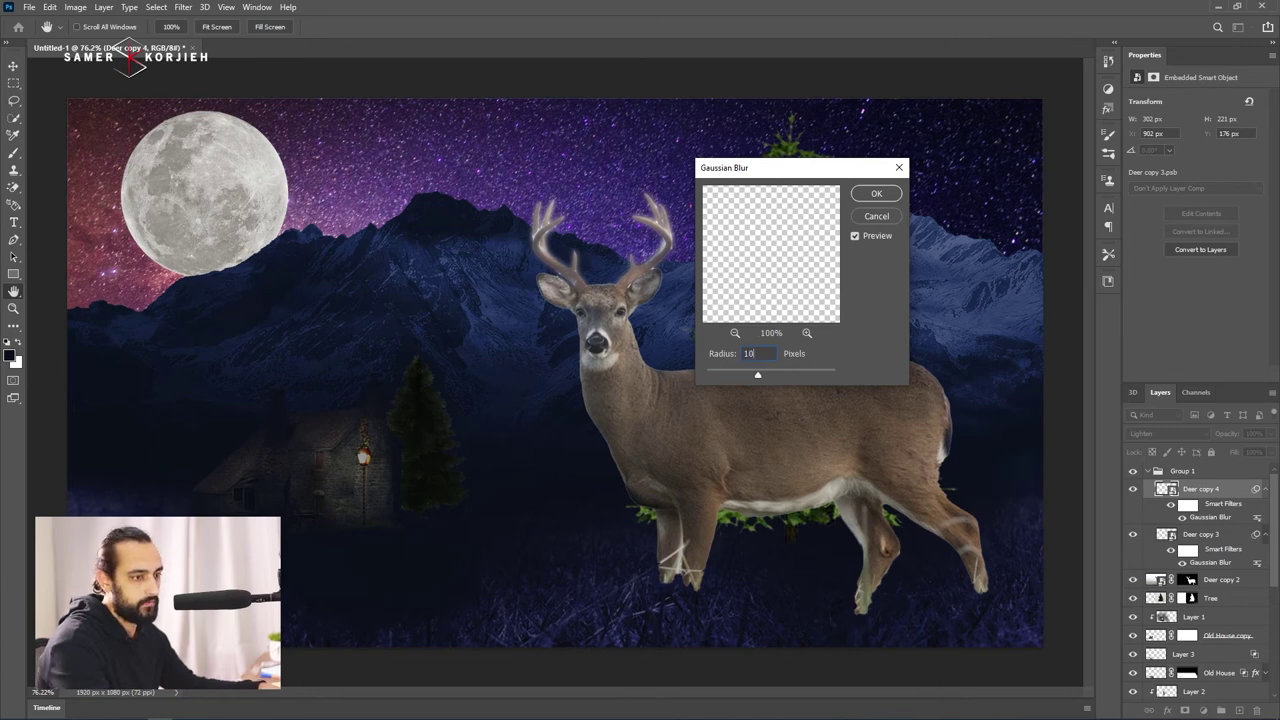
key("Return")
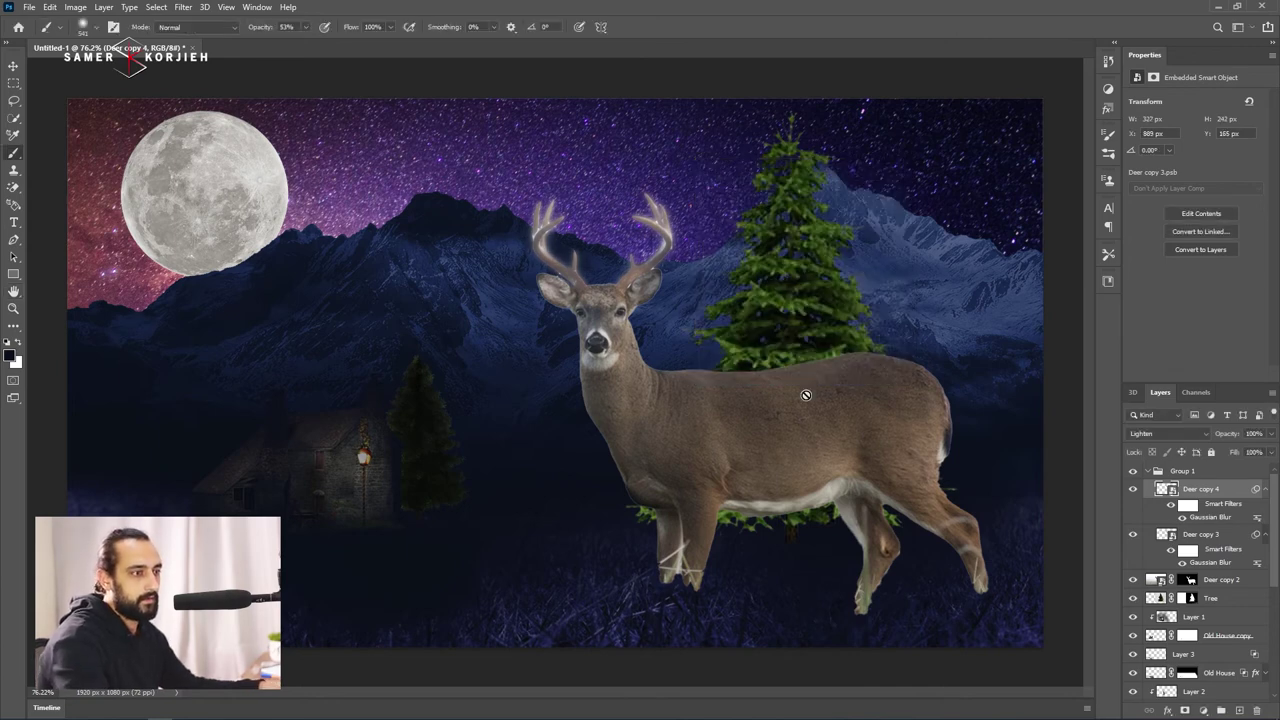
key("ctrl+j")
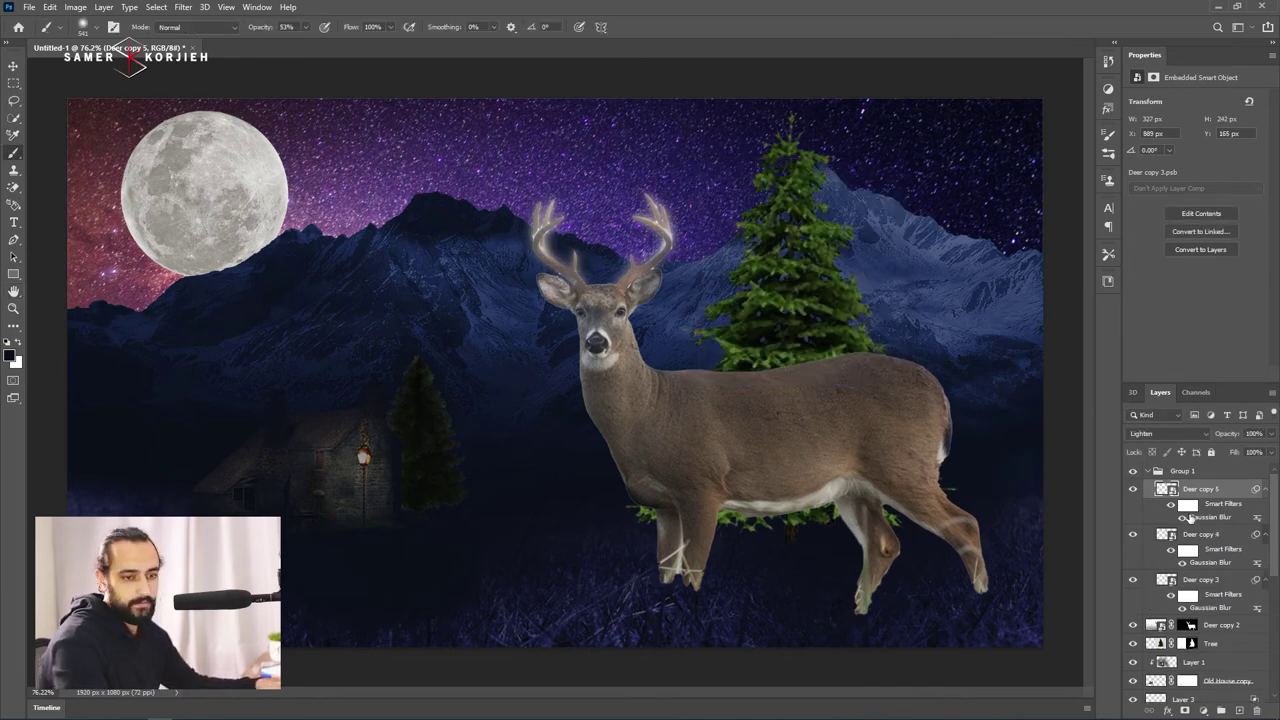
double_click(1210, 517)
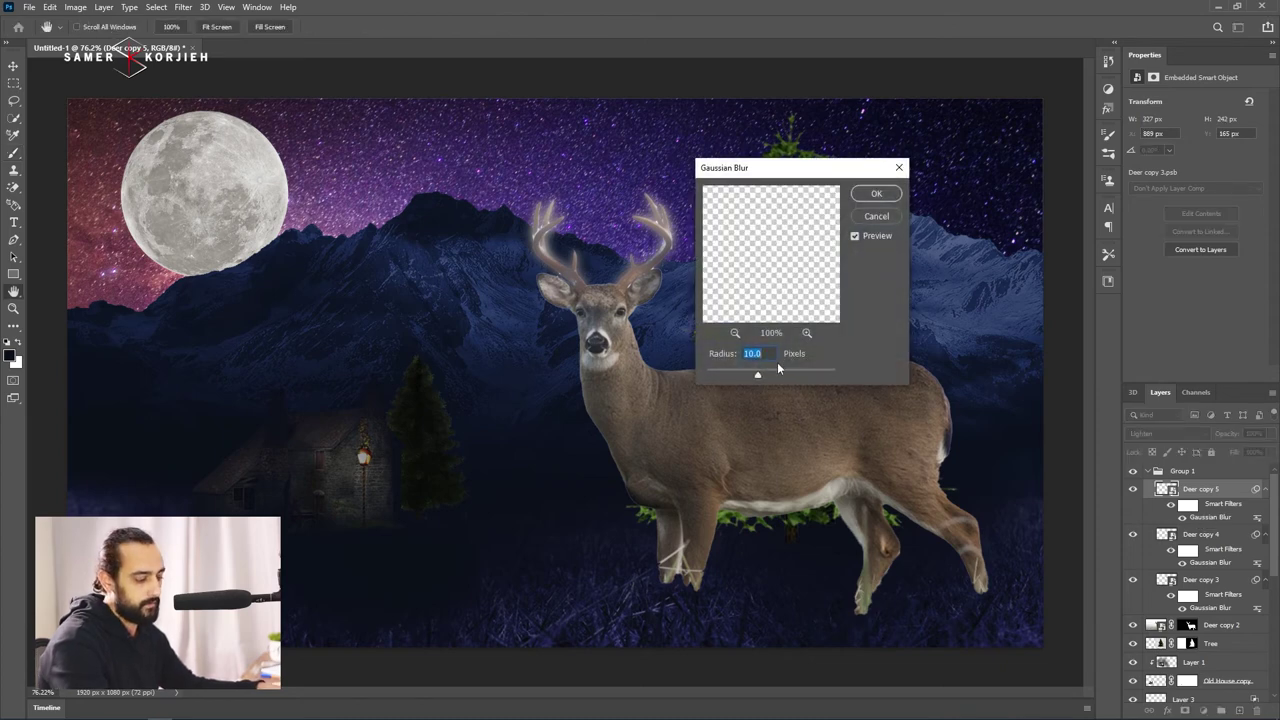
type("20")
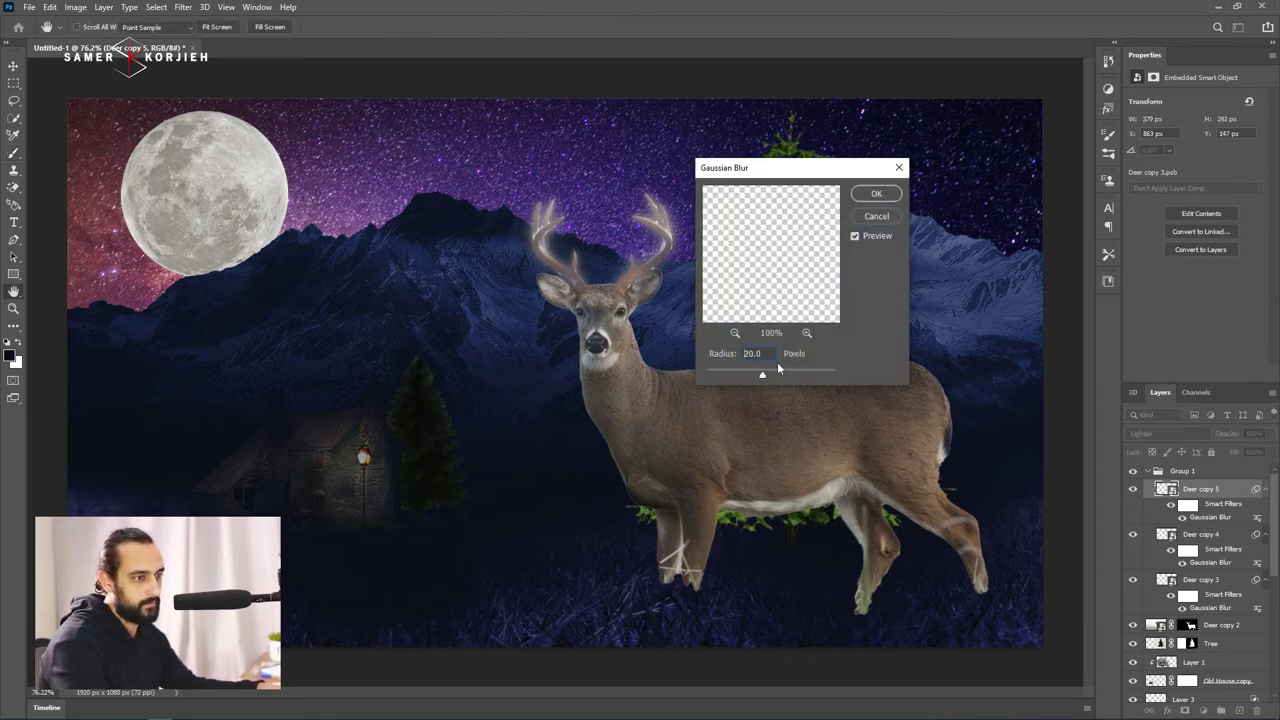
key("Return")
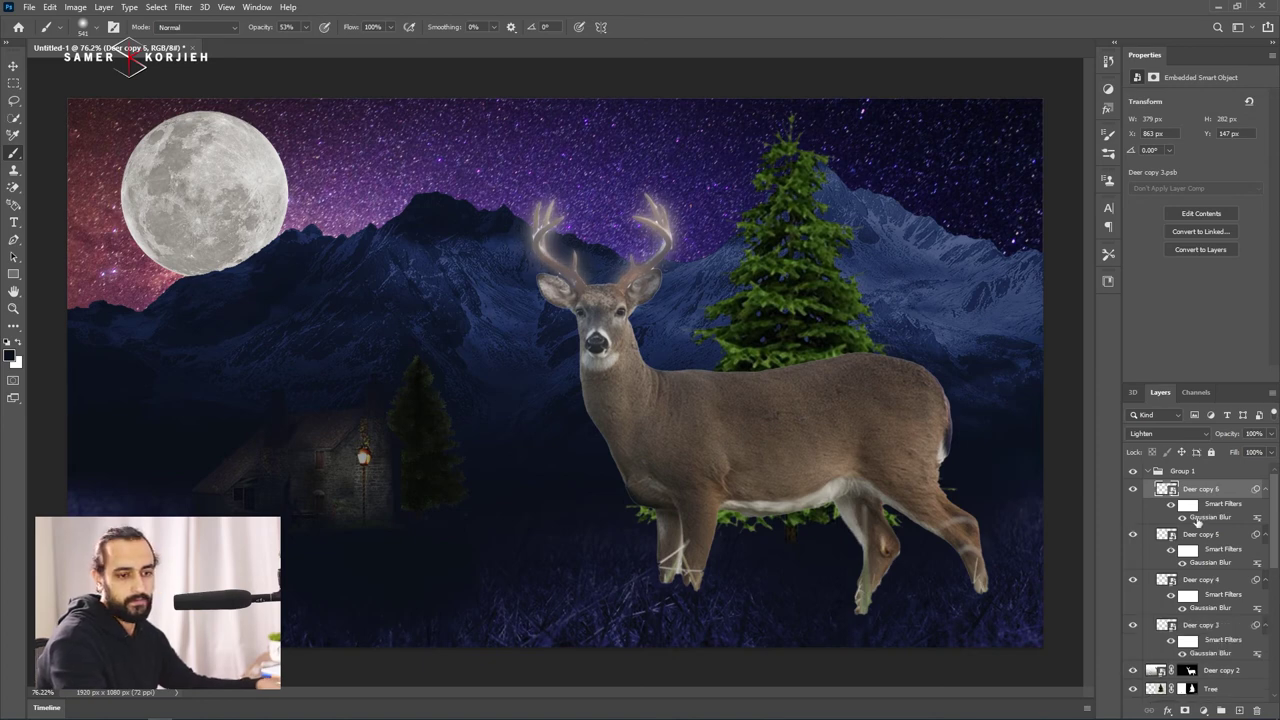
left_click(1214, 472)
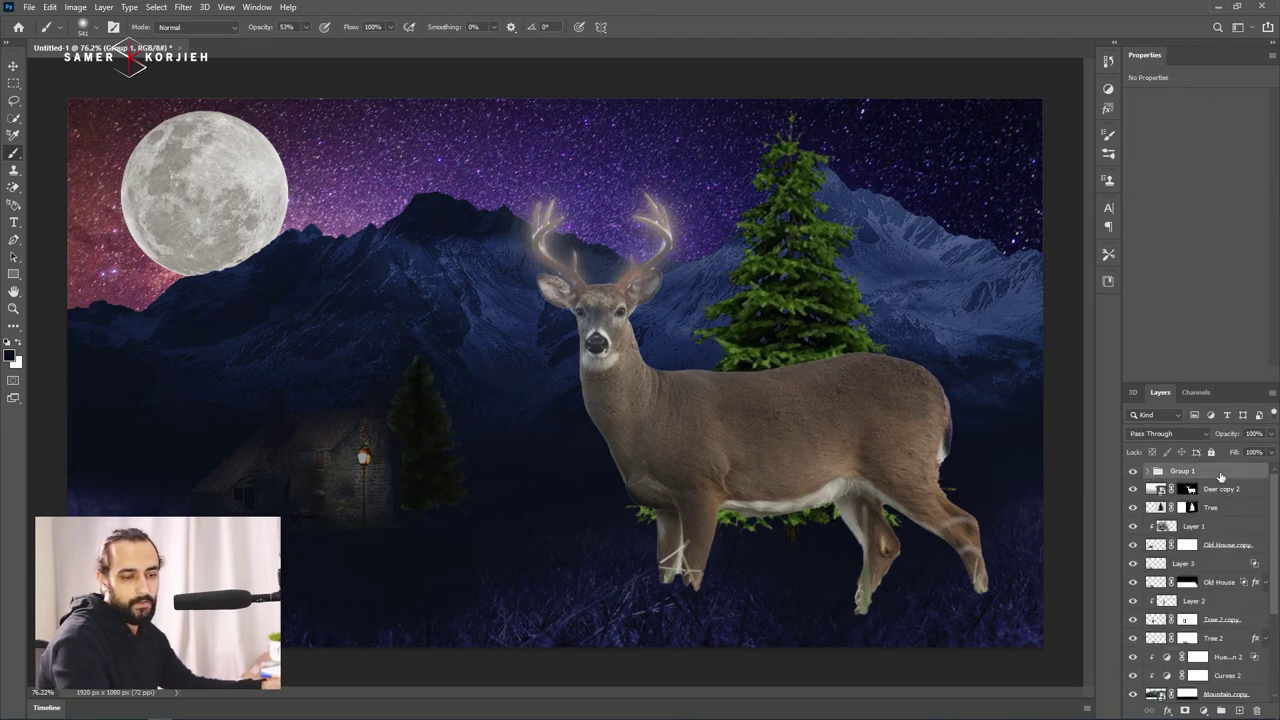
Add a colorized Hue/Saturation clipped to Group 1 with Hue 32, Saturation 72, blended as Screen.
right_click(1222, 477)
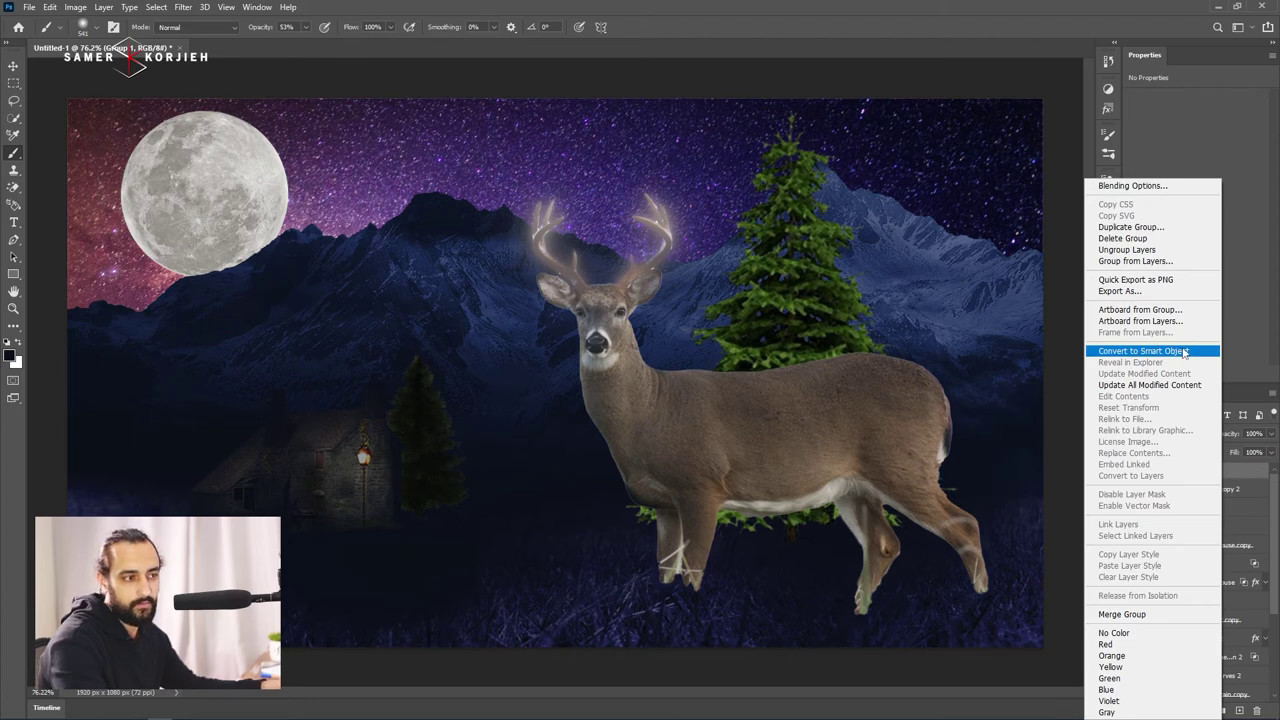
left_click(1245, 475)
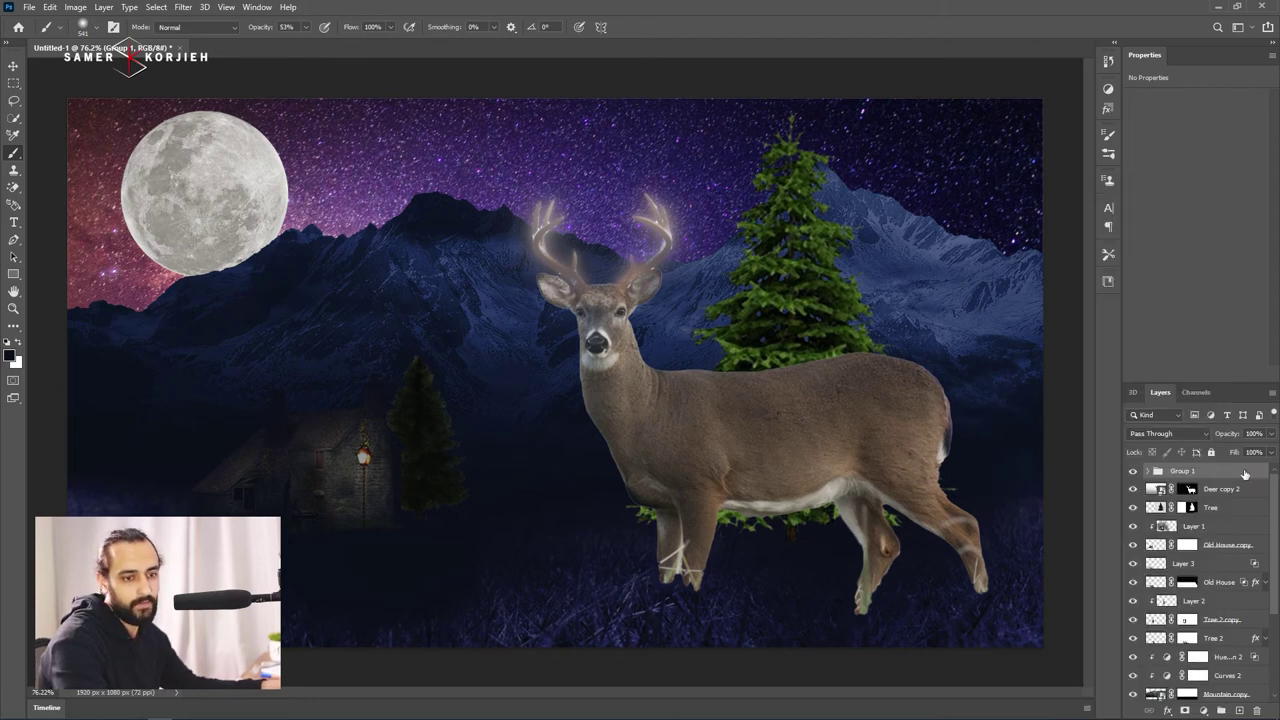
left_click(1211, 711)
left_click(1231, 581)
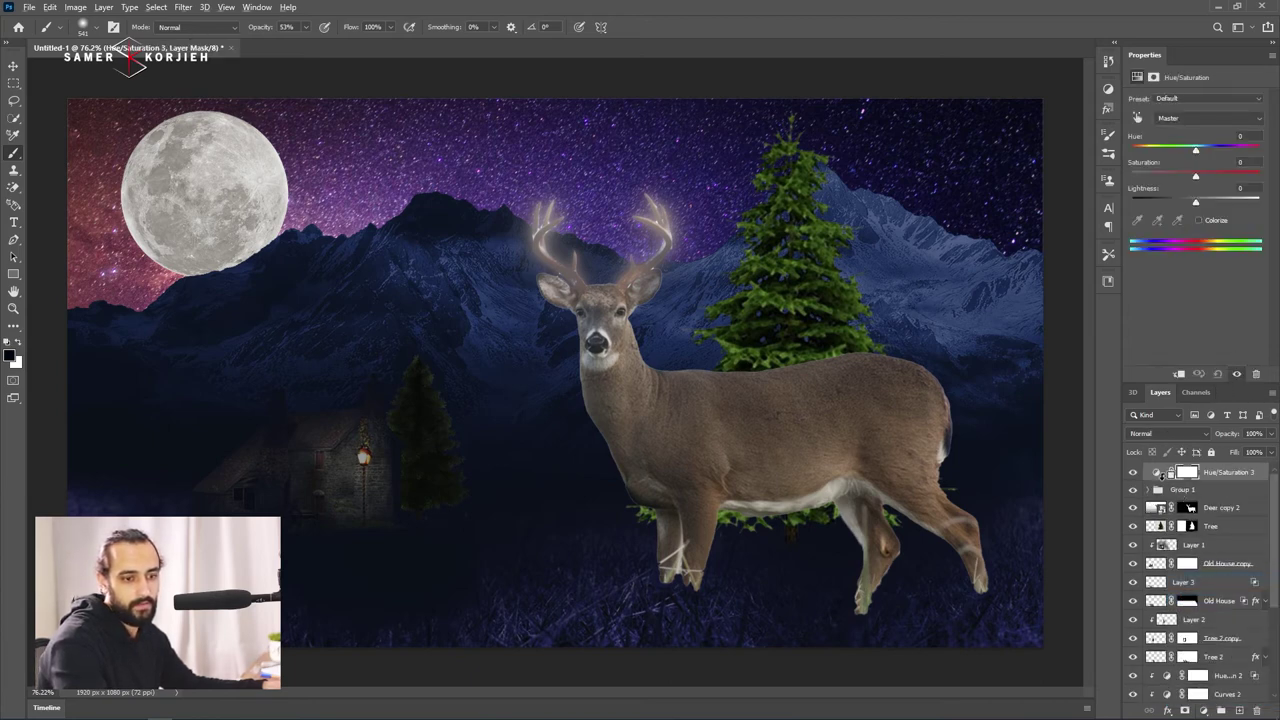
left_click(1158, 478, "alt")
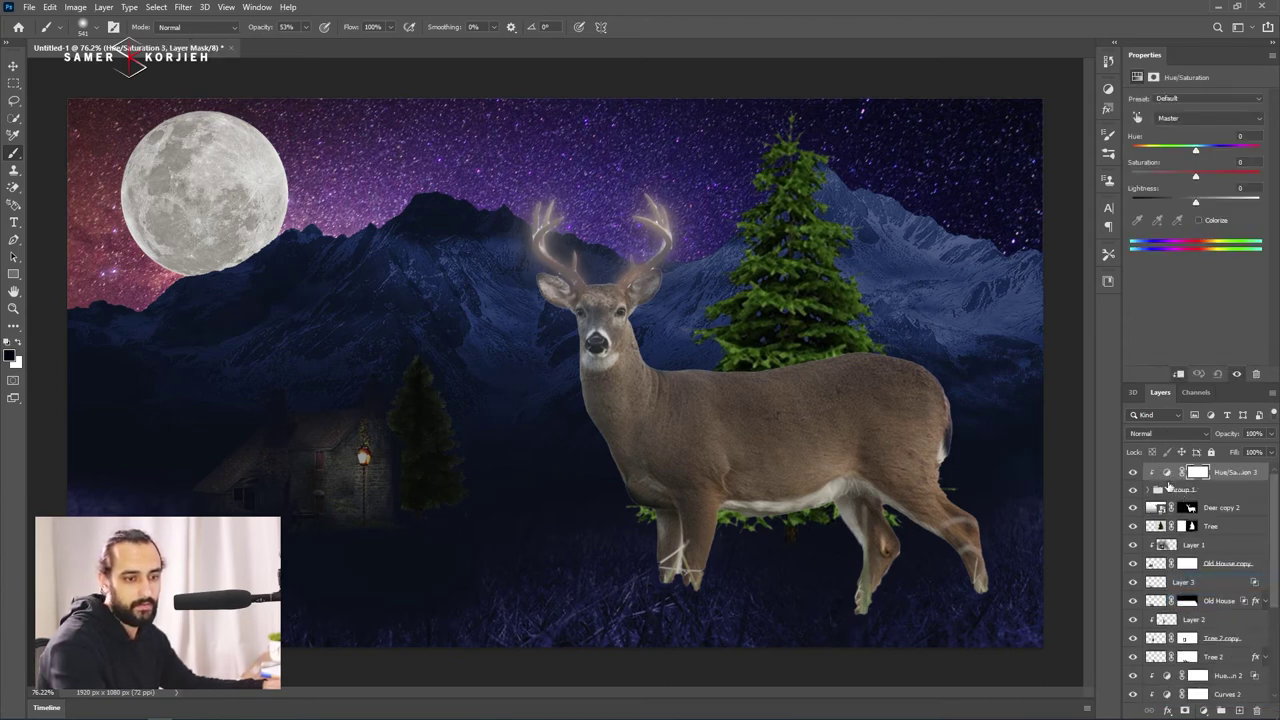
left_click(1200, 221)
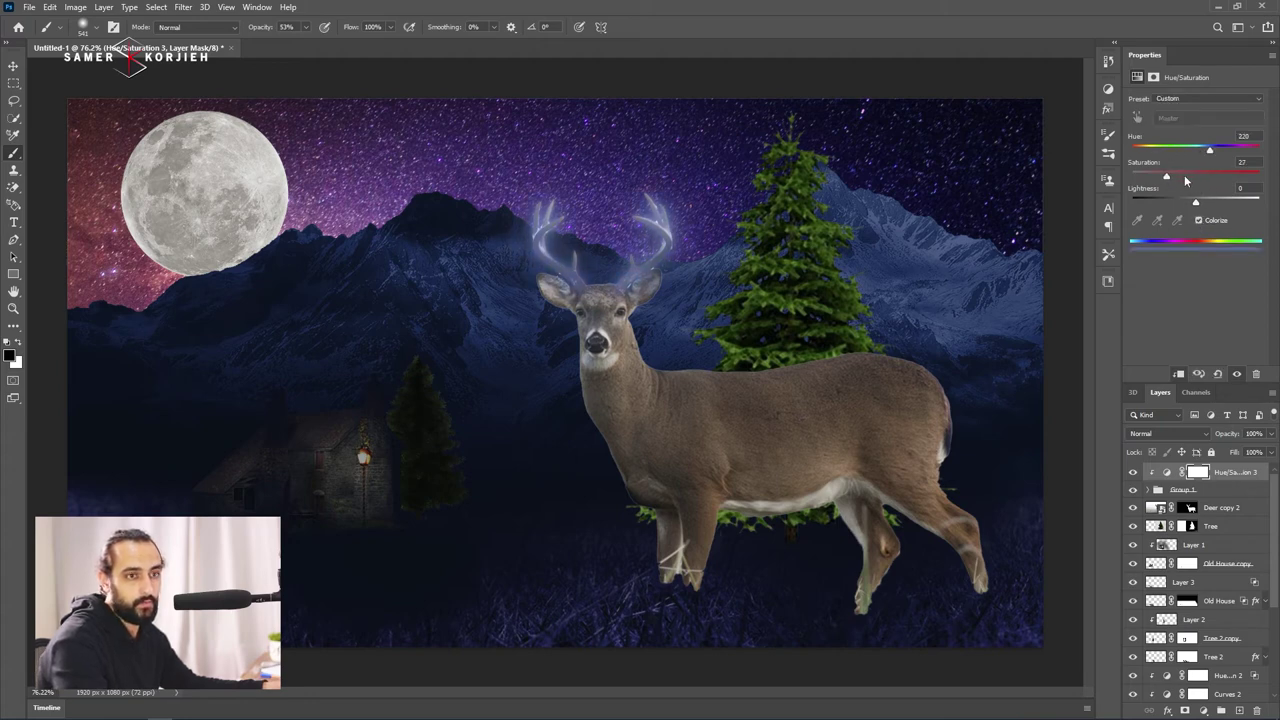
mouse_move(1186, 180)
left_mouse_down()
mouse_move(1202, 179)
mouse_move(1185, 152)
mouse_move(1250, 155)
mouse_move(1118, 160)
mouse_move(1145, 160)
left_mouse_up()
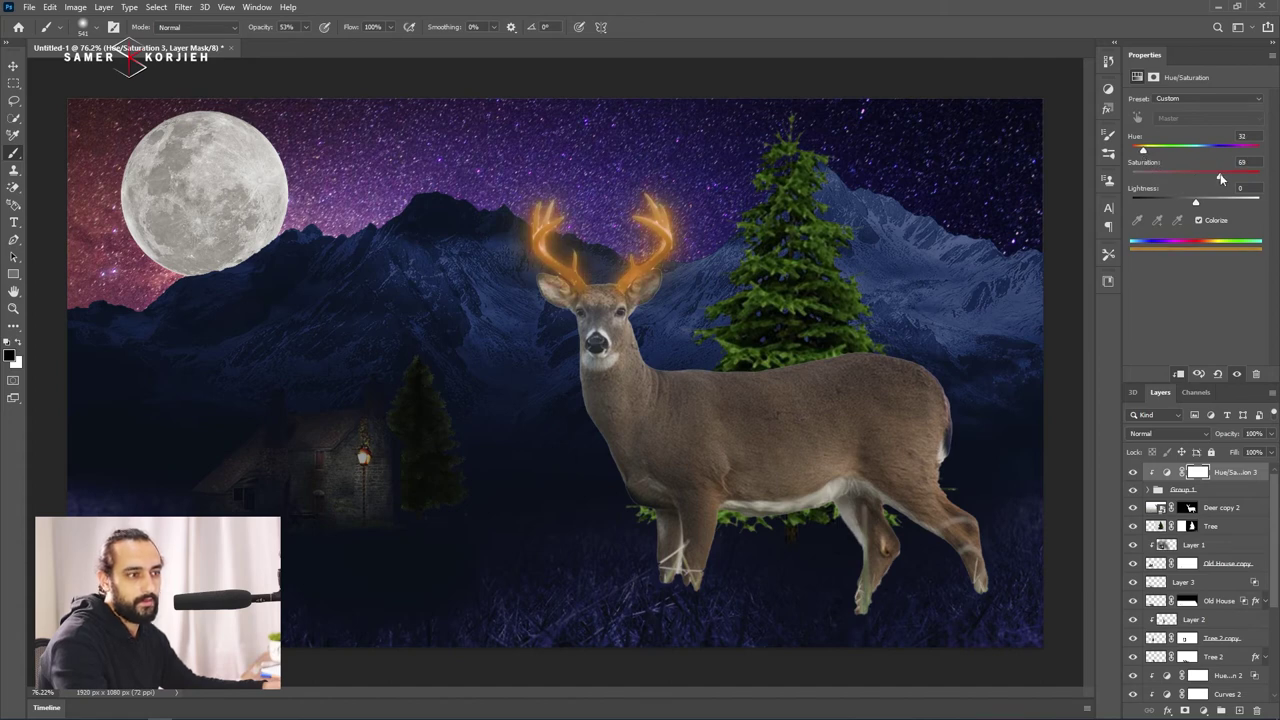
left_click_drag(1212, 176, 1222, 176)
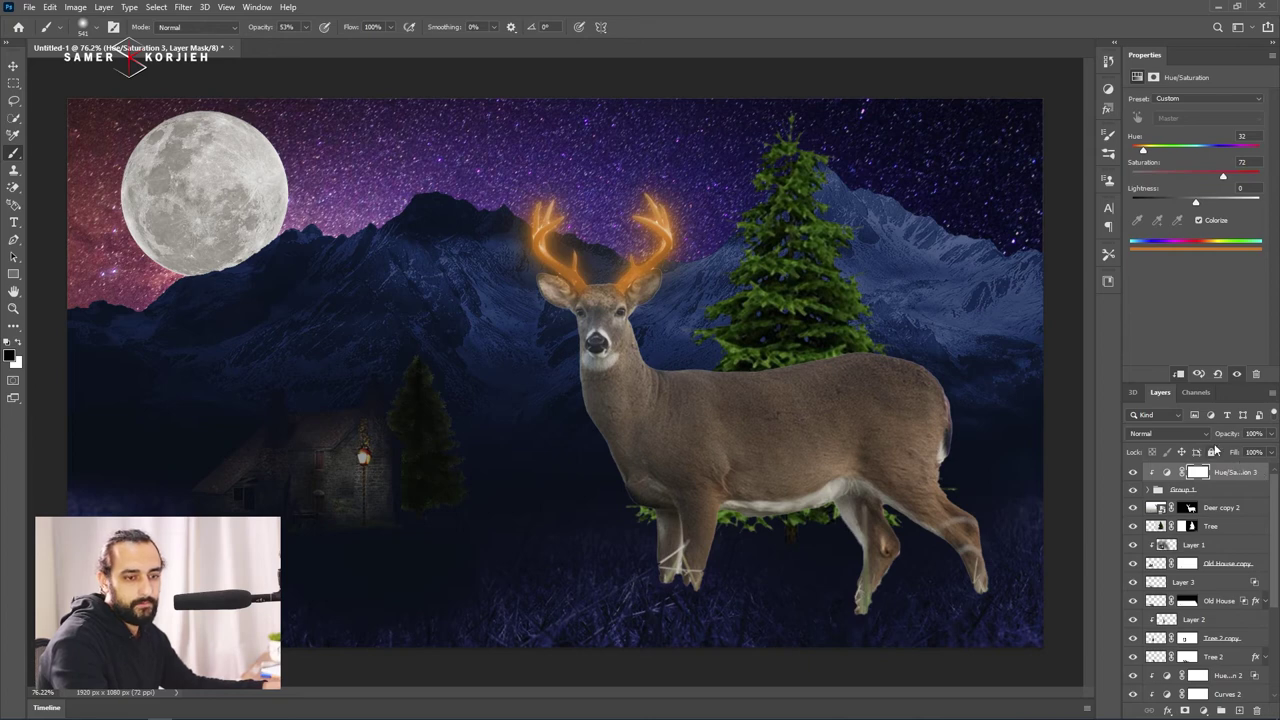
left_click(1200, 434)
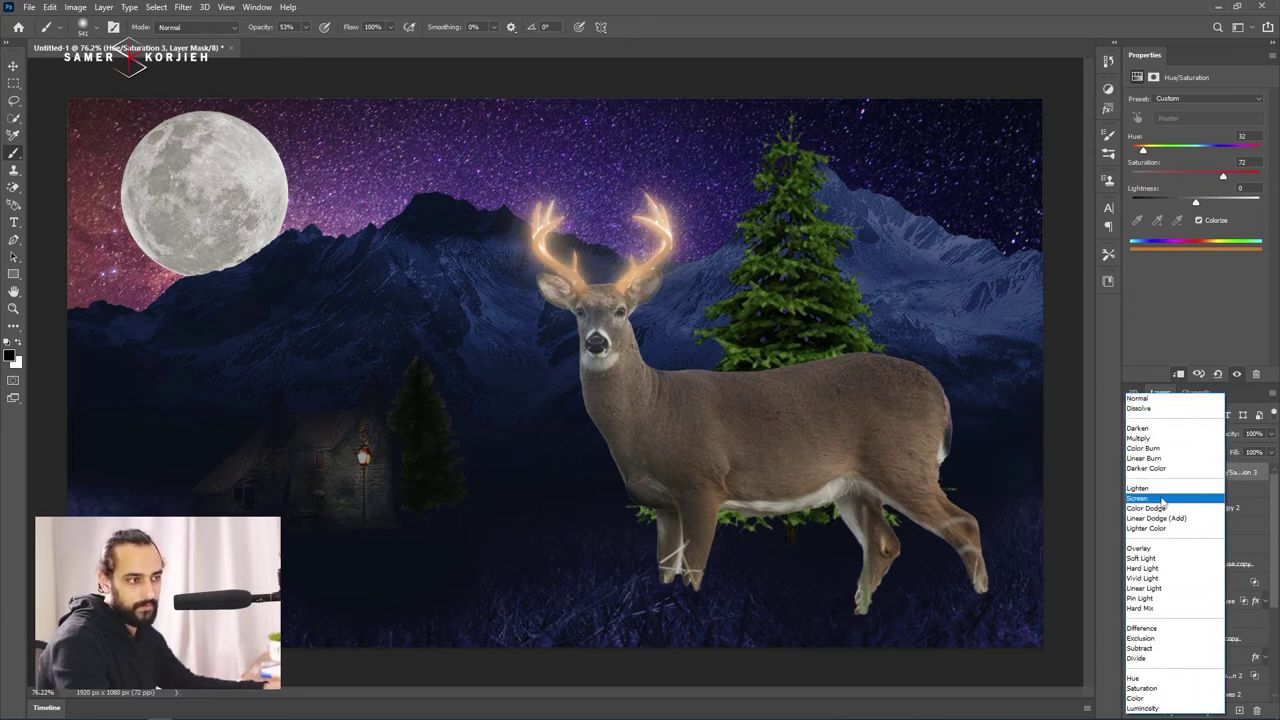
left_click(1162, 499)
left_click(1212, 490)
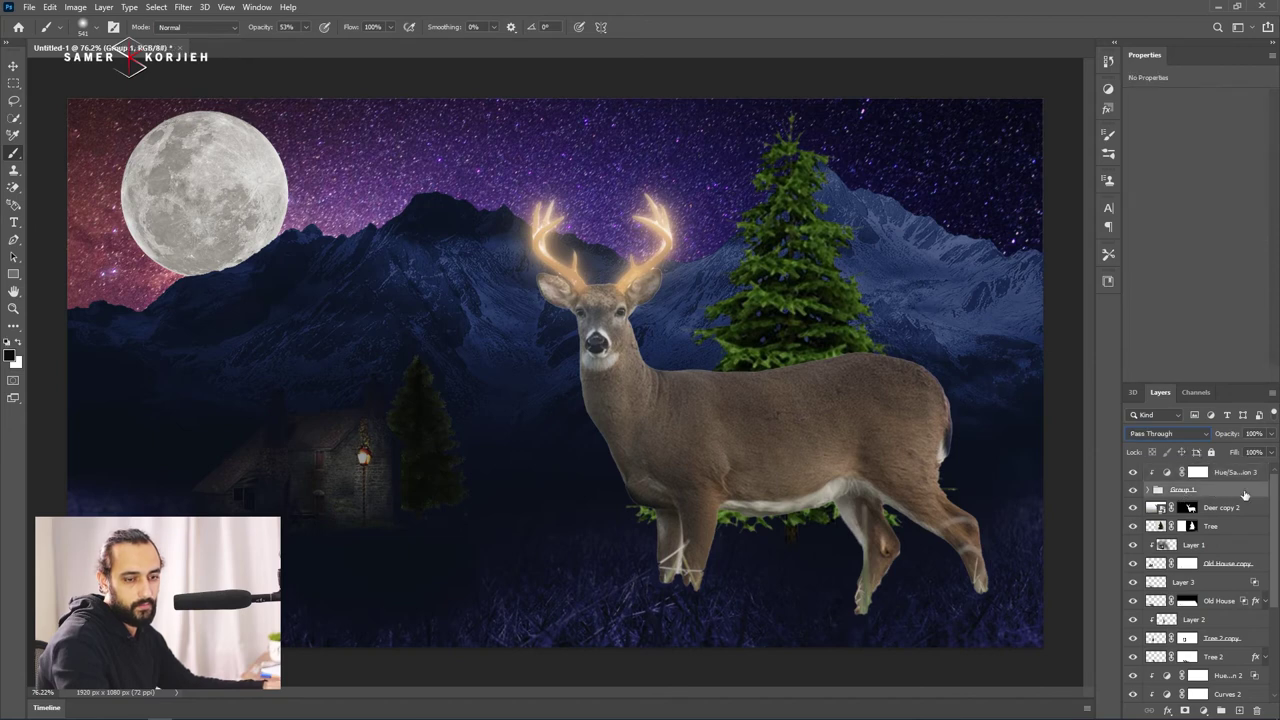
Convert Group 1 into a smart object and set its opacity to 83%.
right_click(1234, 494)
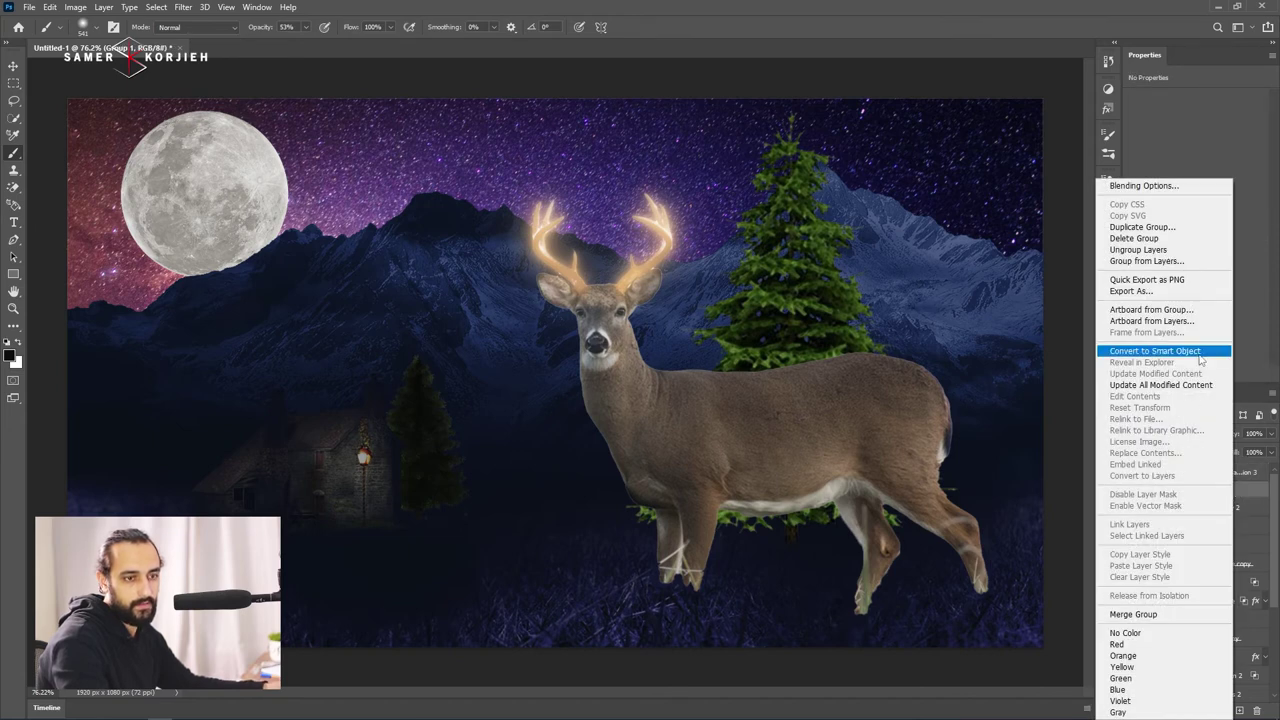
left_click(1200, 356)
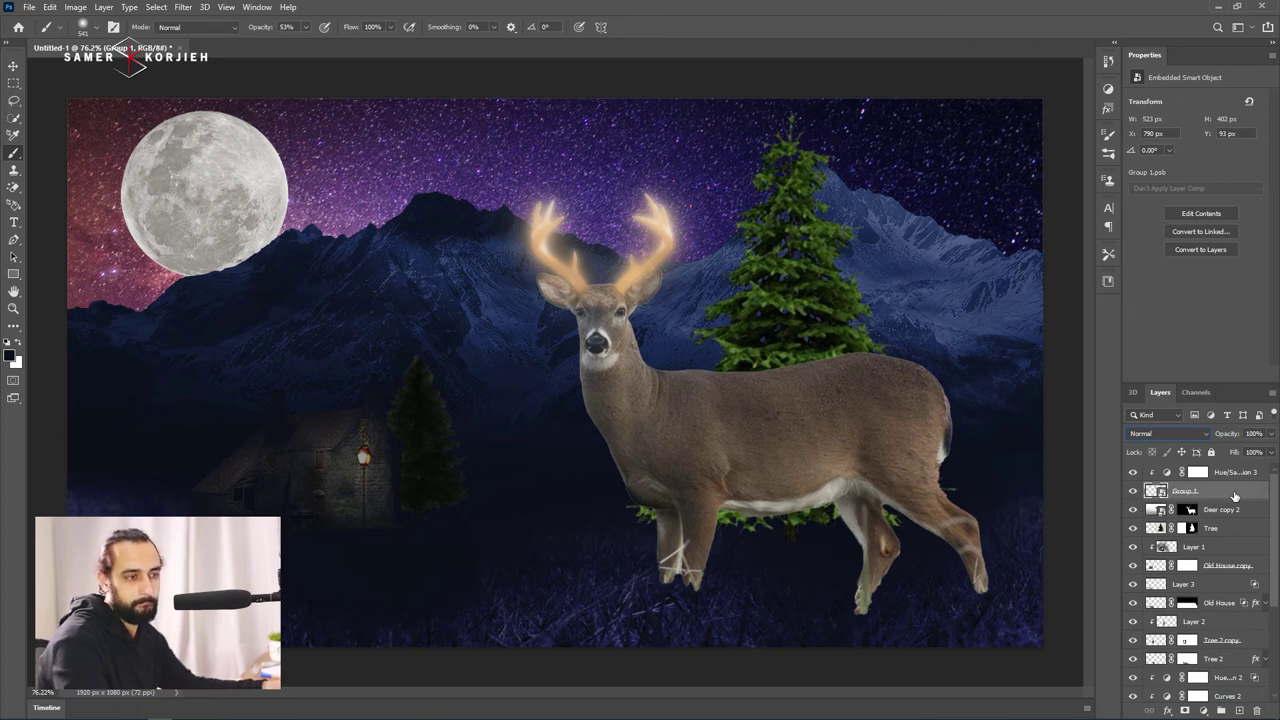
left_click_drag(1234, 441, 1222, 440)
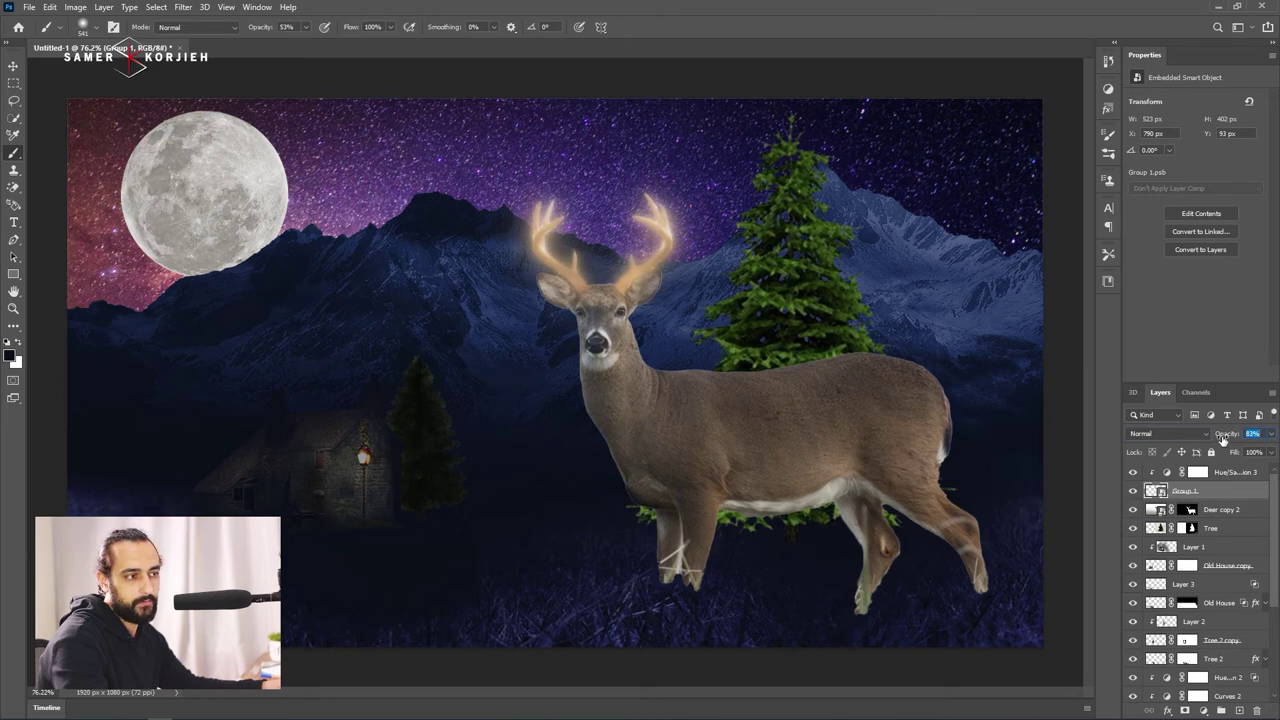
left_click(1226, 495)
Give Group 1 an Outer Glow in antler-sampled tan with Spread 0 and adjusted Range.
double_click(1226, 495)
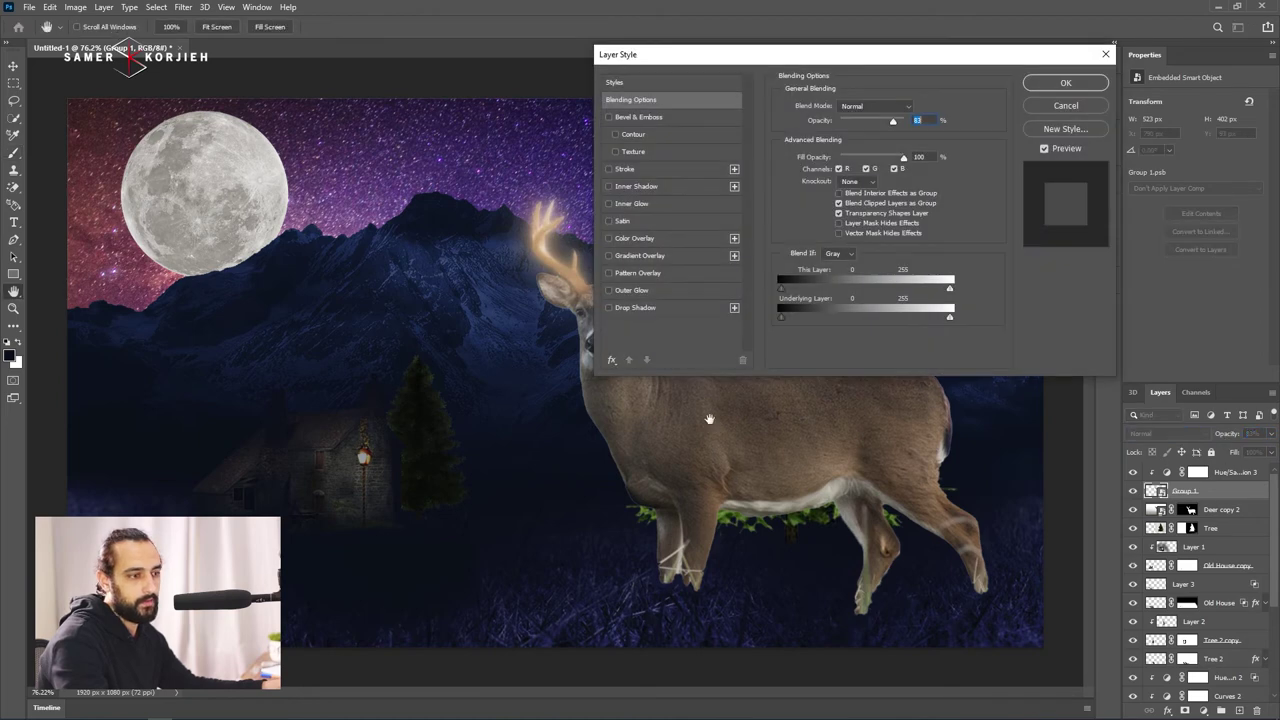
left_click(608, 290)
left_click(632, 290)
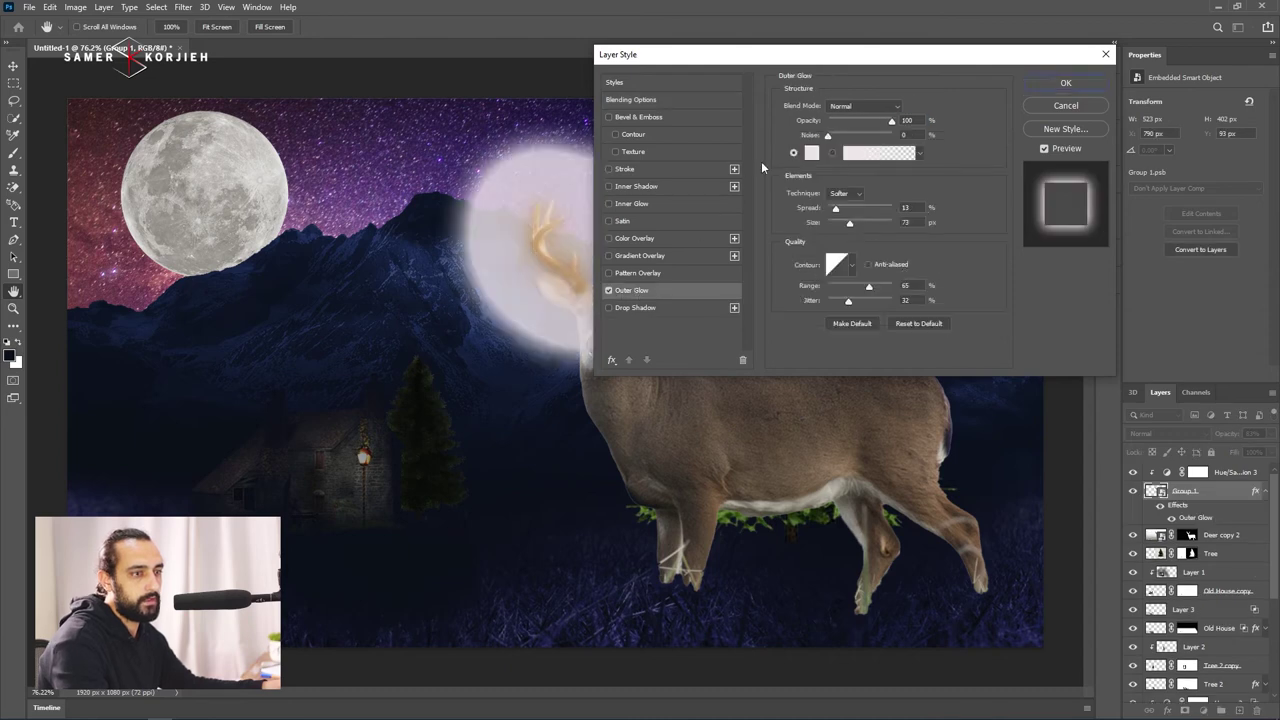
left_click_drag(833, 67, 968, 93)
left_click(945, 188)
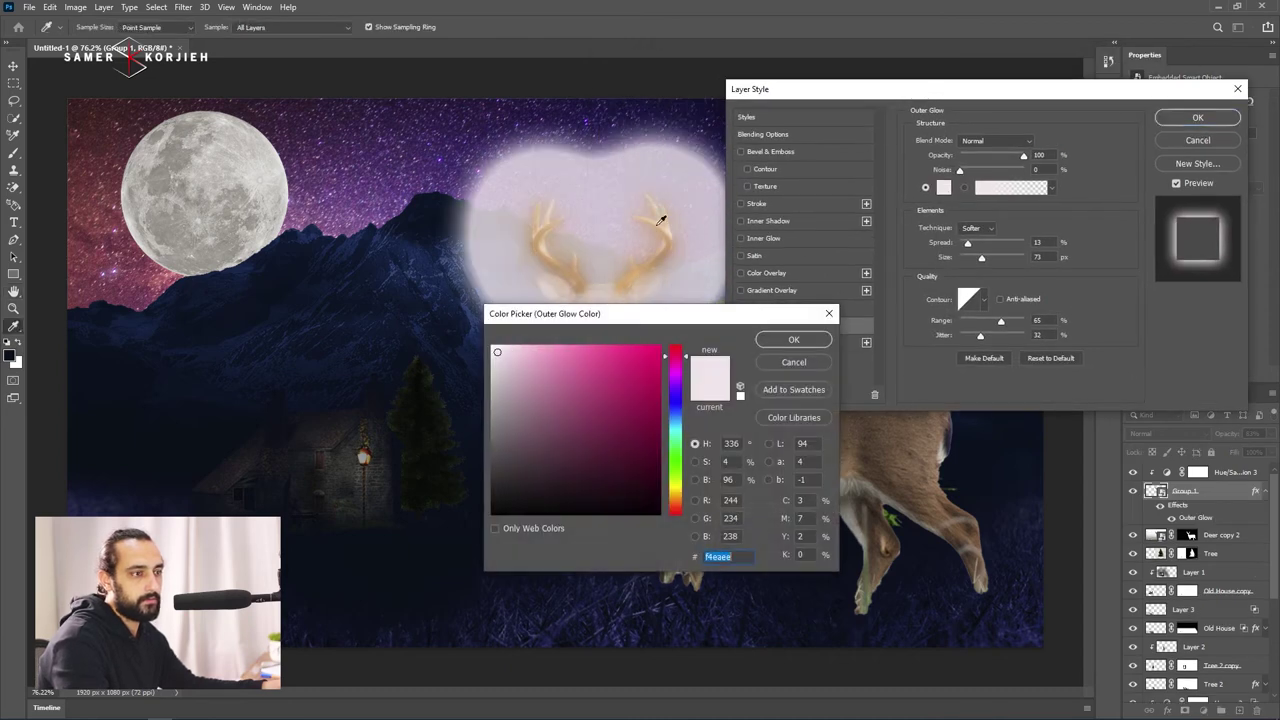
left_click(647, 262)
left_click(790, 343)
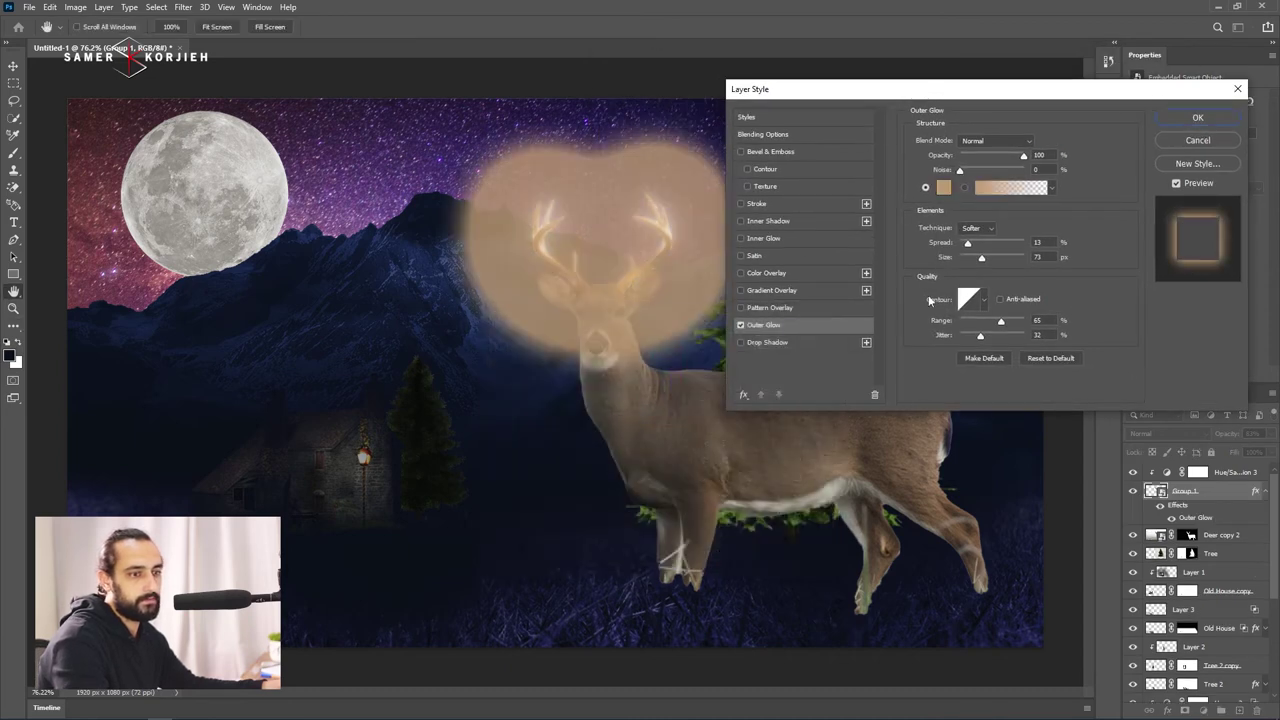
left_click_drag(997, 322, 1025, 321)
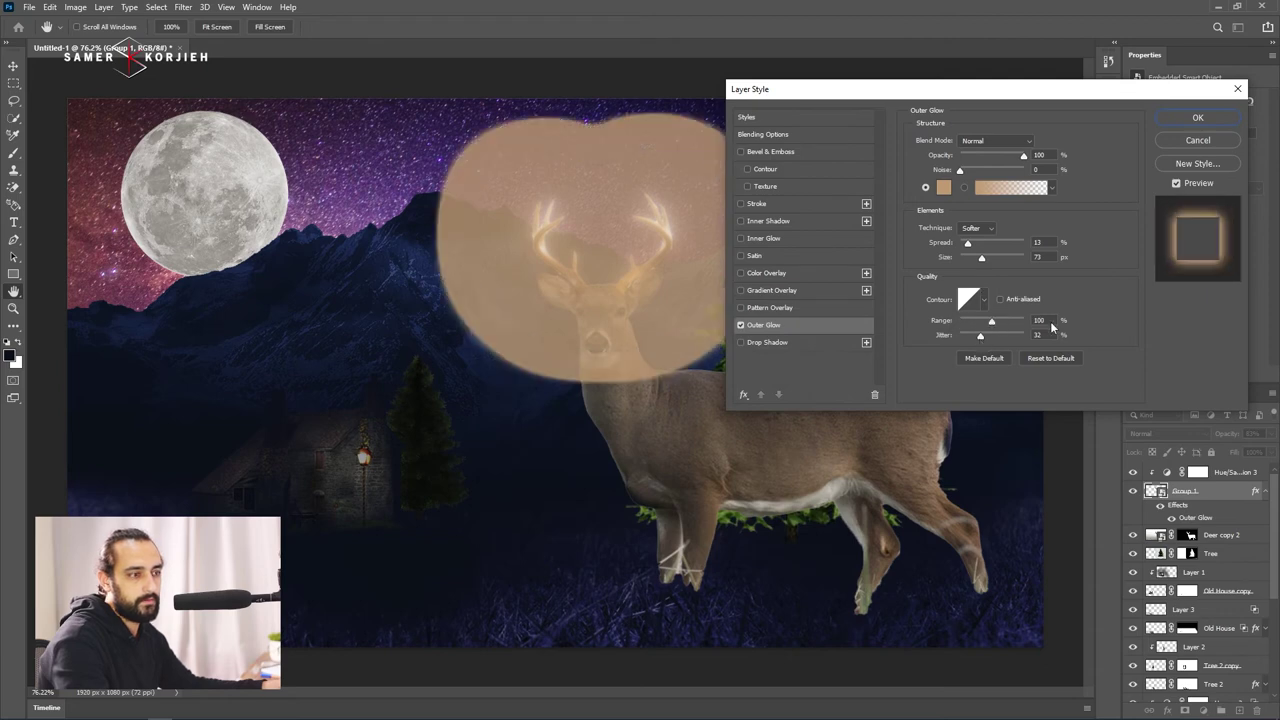
mouse_move(981, 257)
left_mouse_down()
mouse_move(962, 261)
mouse_move(986, 262)
left_mouse_up()
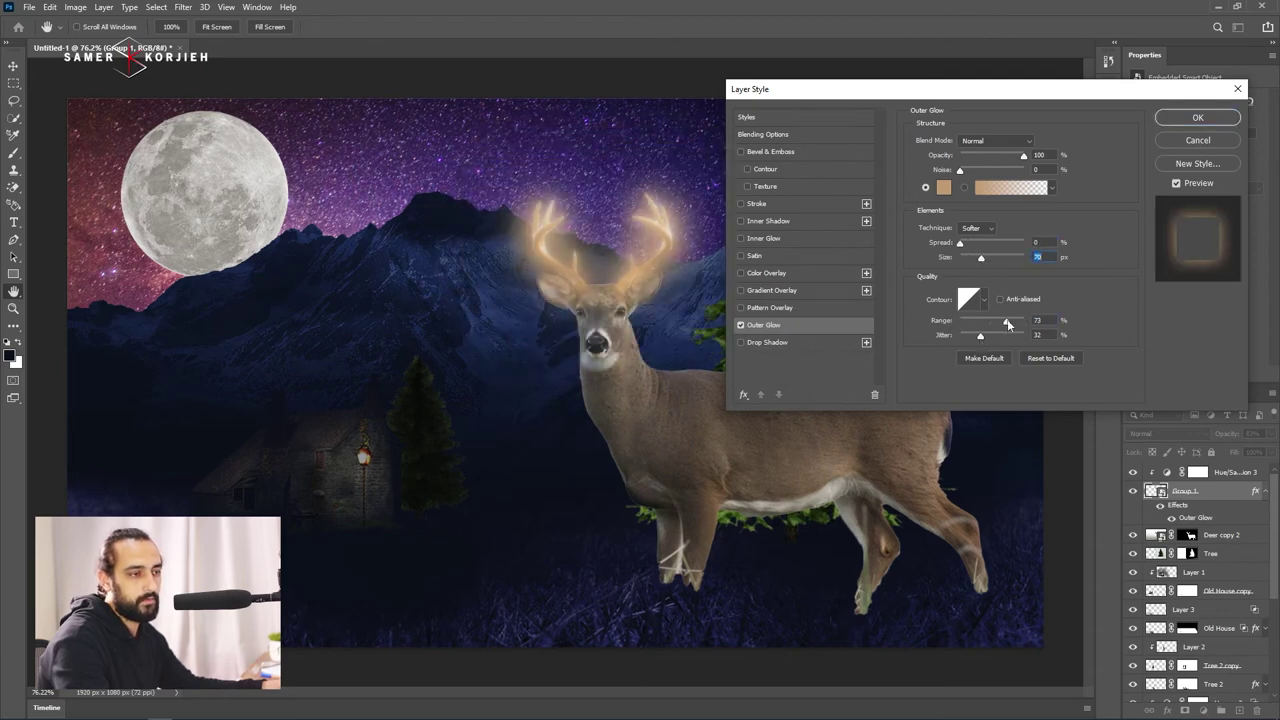
left_click(1198, 118)
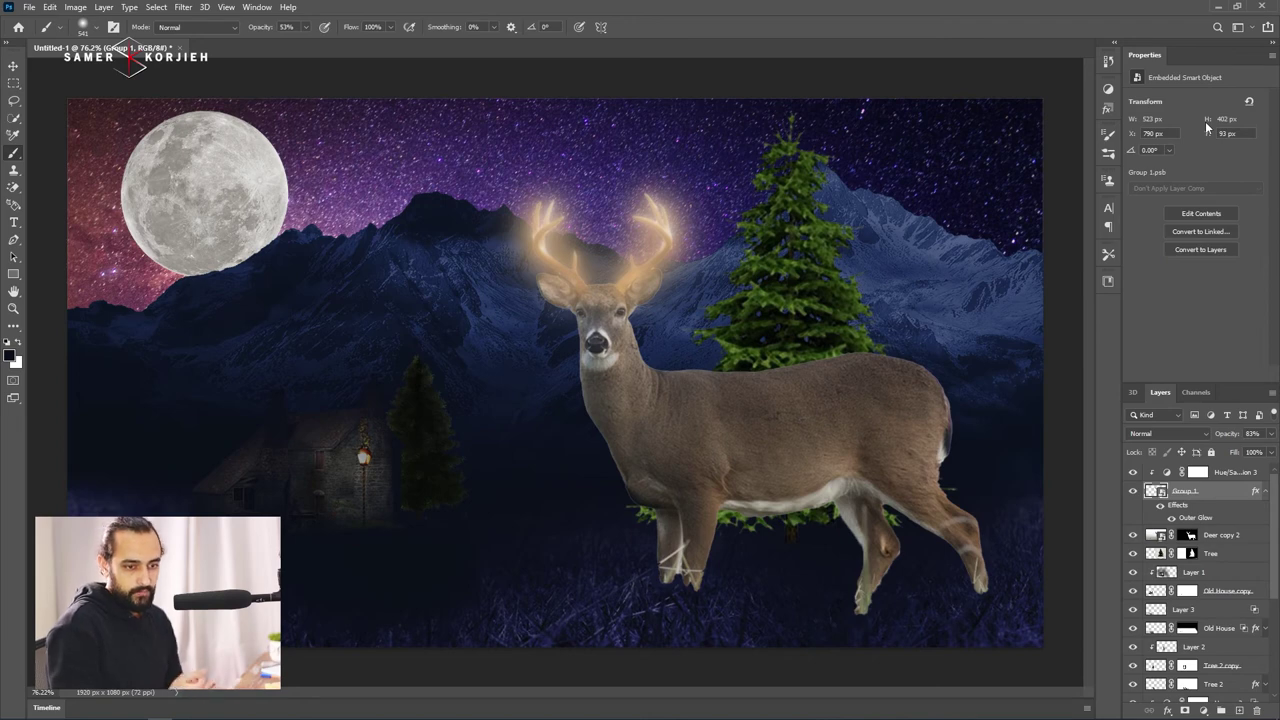
left_click(1262, 492)
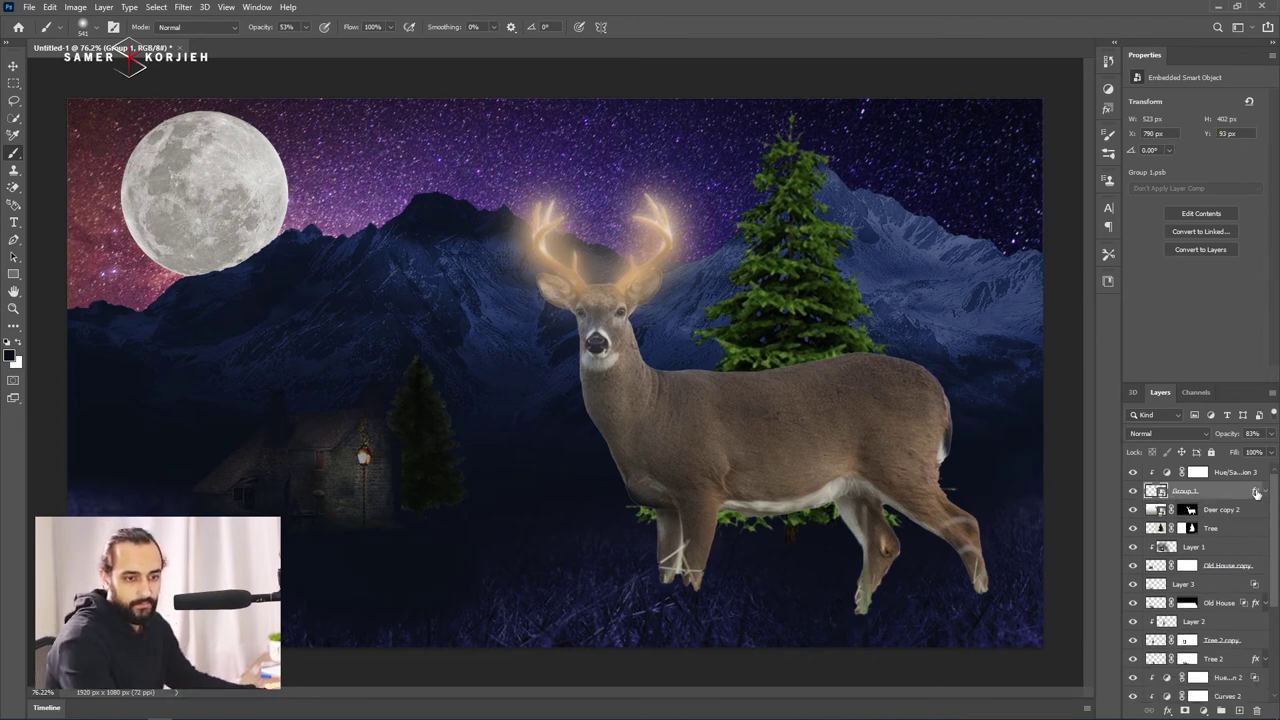
Group Hue/Saturation 3 and Group 1 into Group 2, then duplicate Deer copy 2.
left_click(1240, 474)
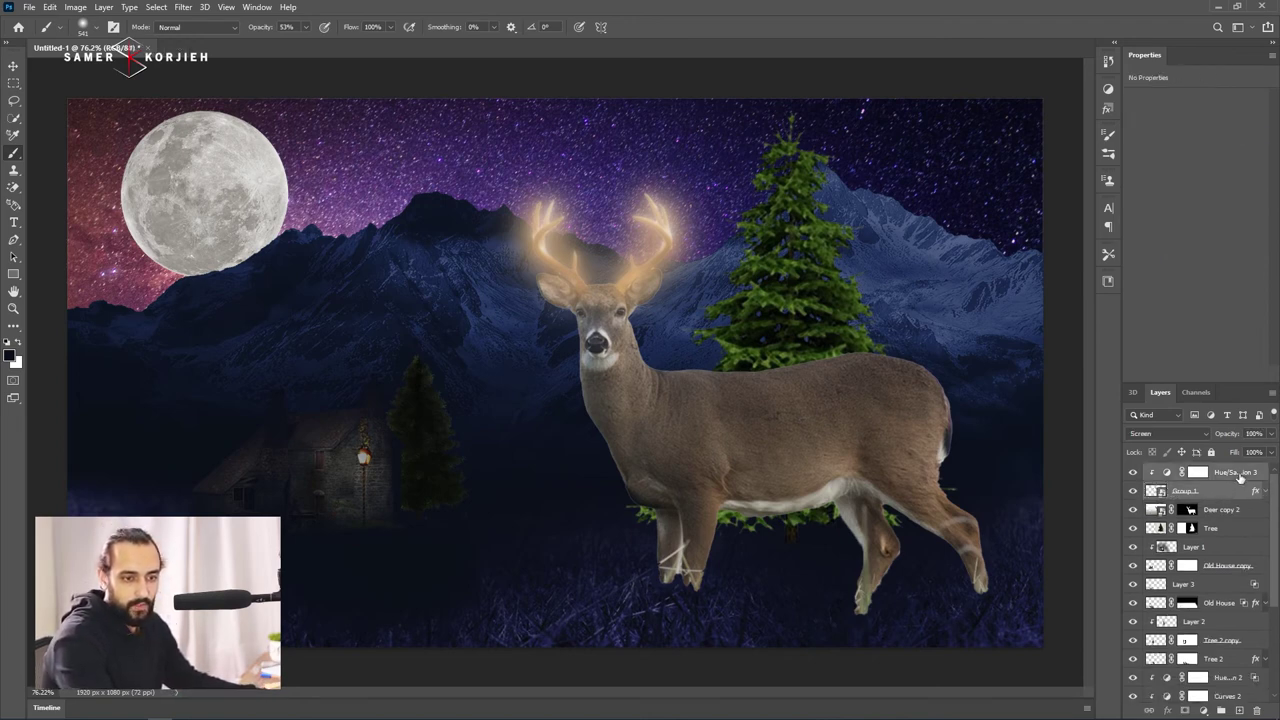
key("ctrl+g")
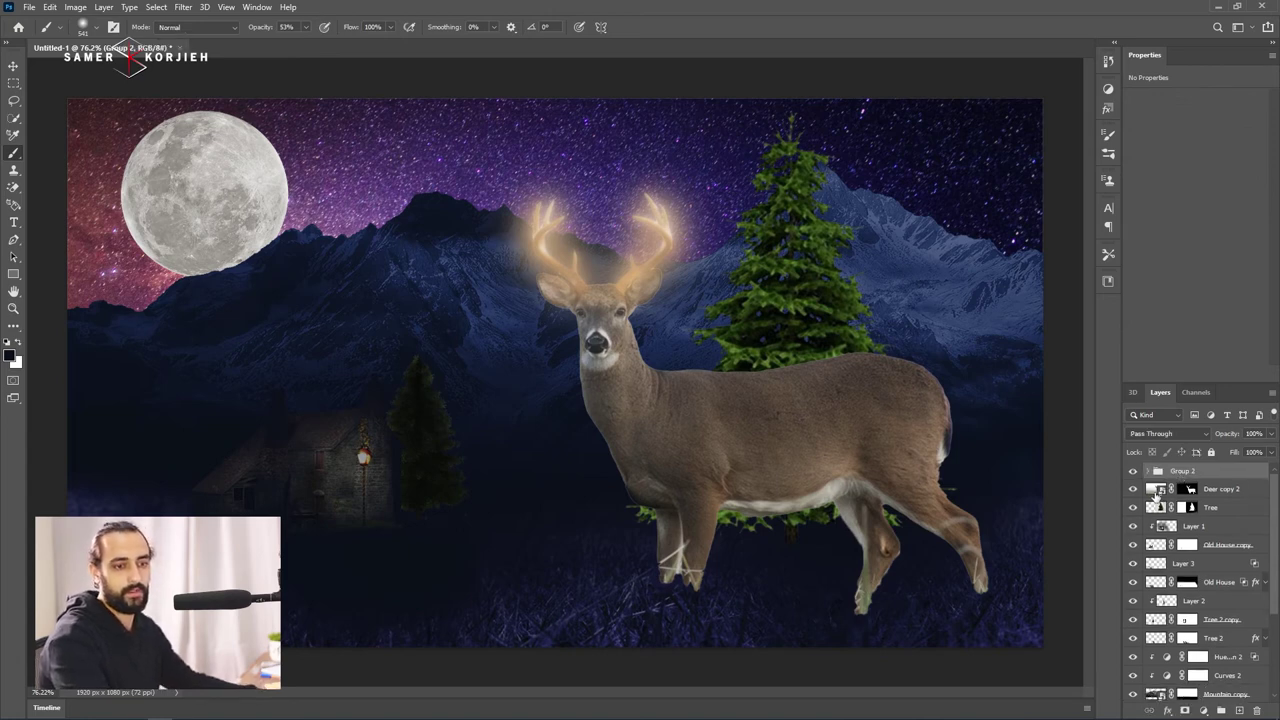
left_click(1156, 492)
left_click(1134, 490)
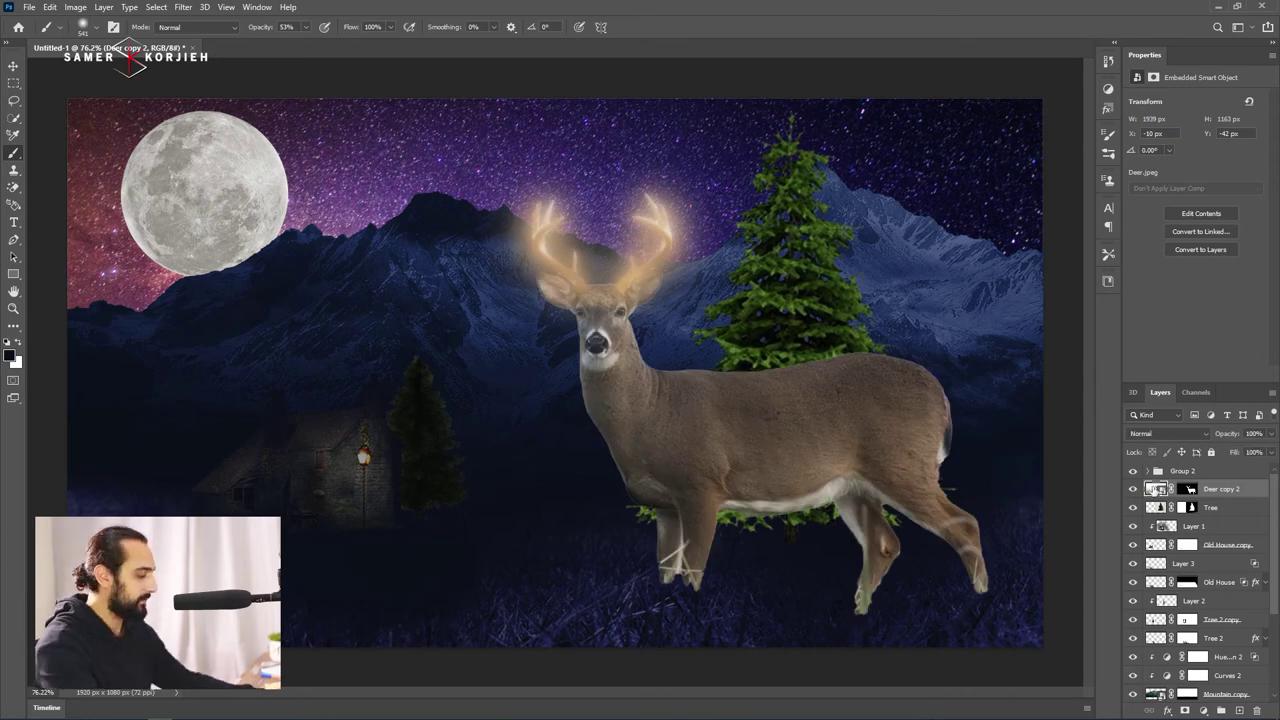
key("ctrl+j")
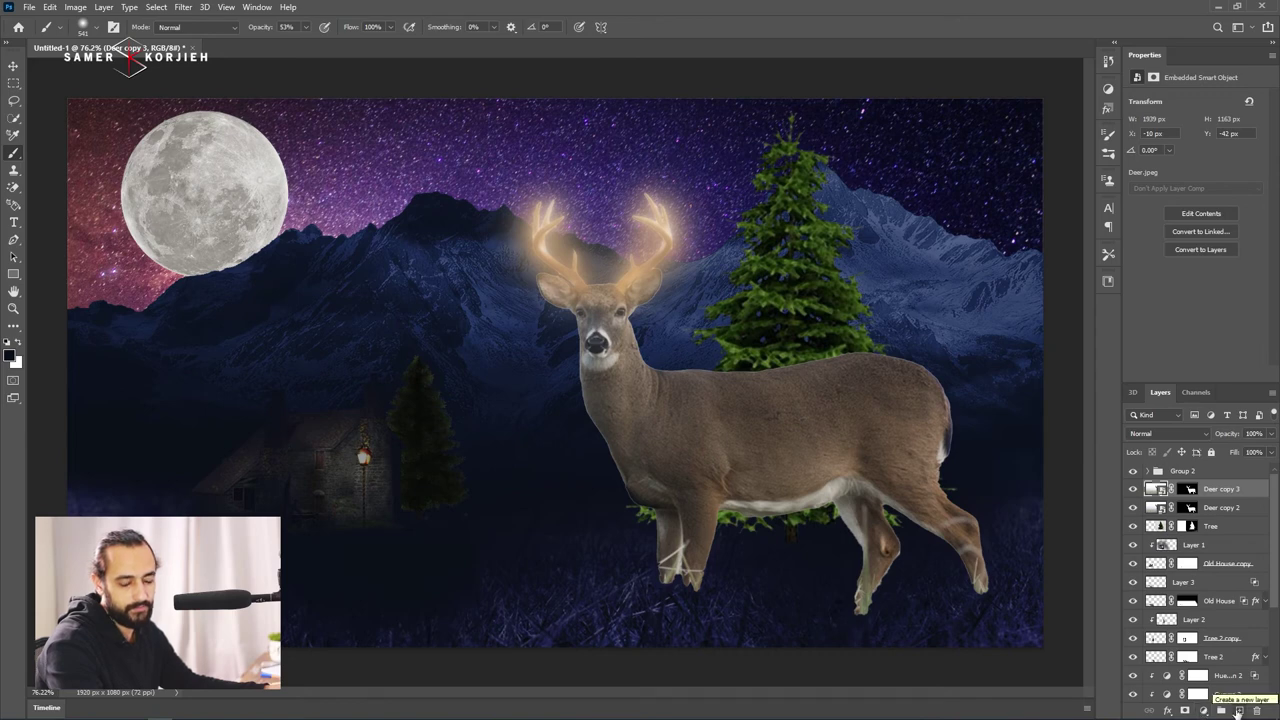
Paint soft tan over the deer on new Layer 4 with a 45% brush, layer opacity 77%.
left_click(1239, 709)
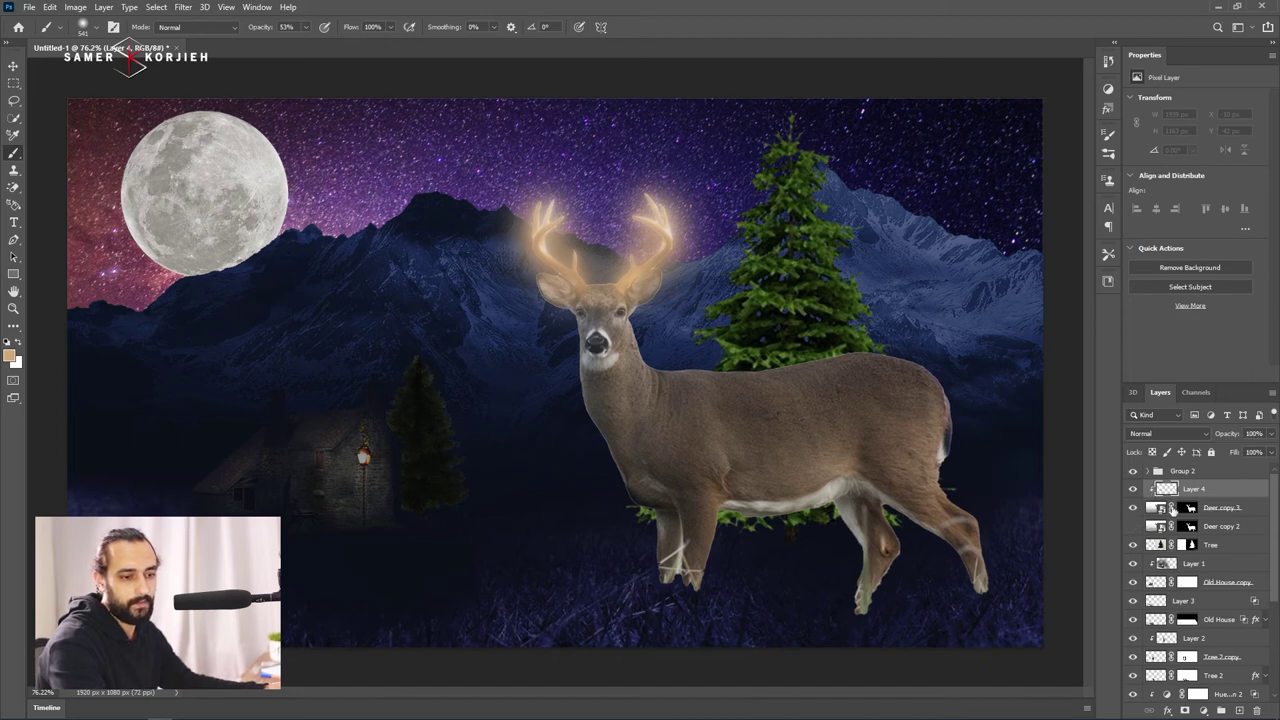
left_click_drag(772, 322, 688, 323)
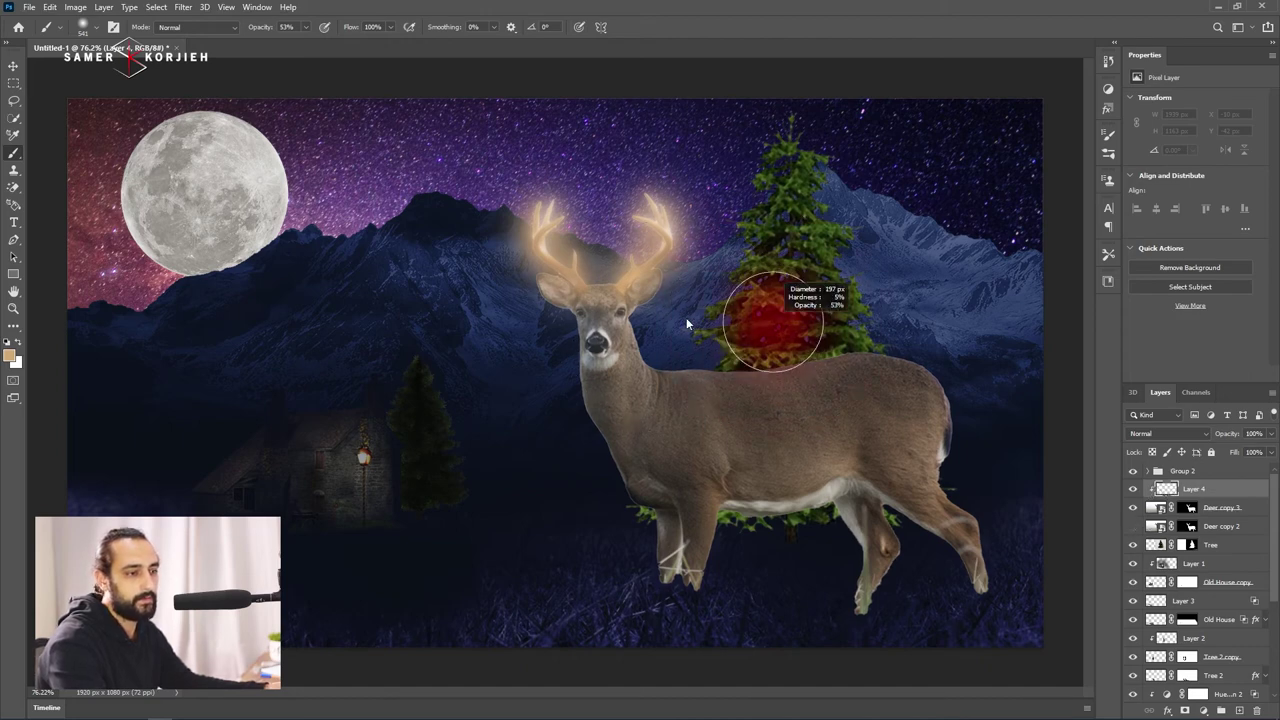
left_click_drag(268, 30, 272, 30)
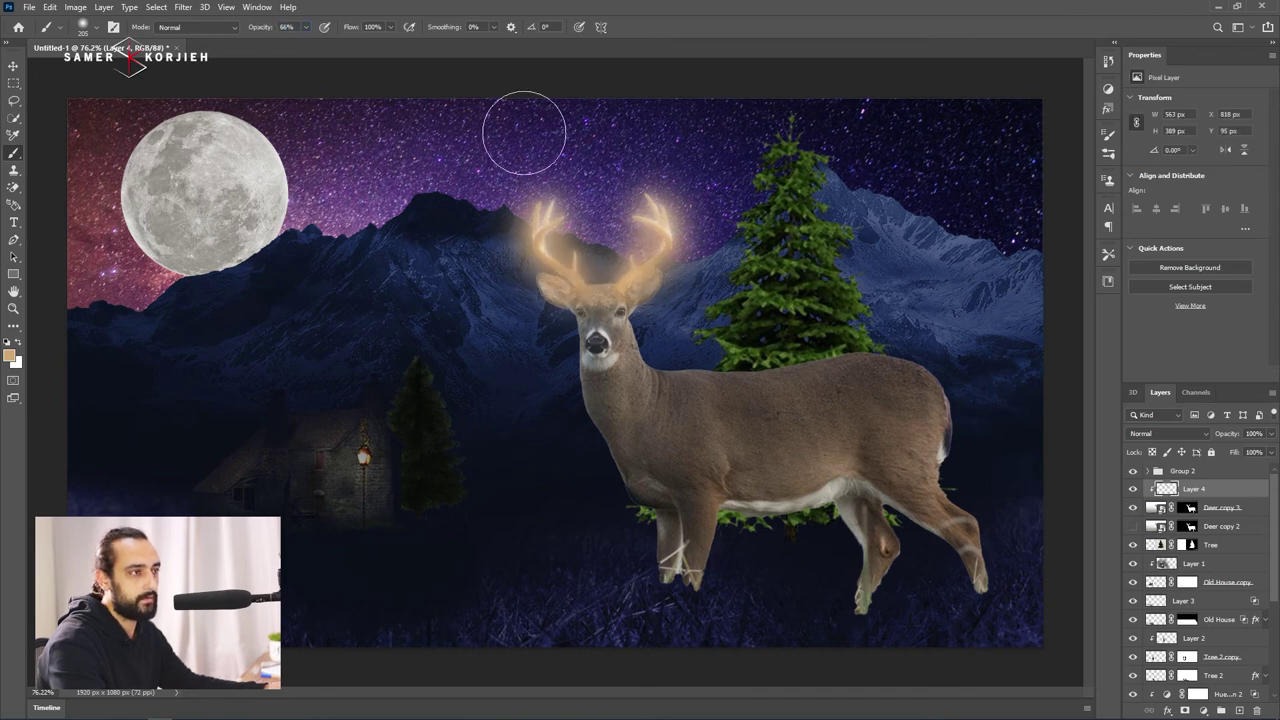
type("45")
key("Return")
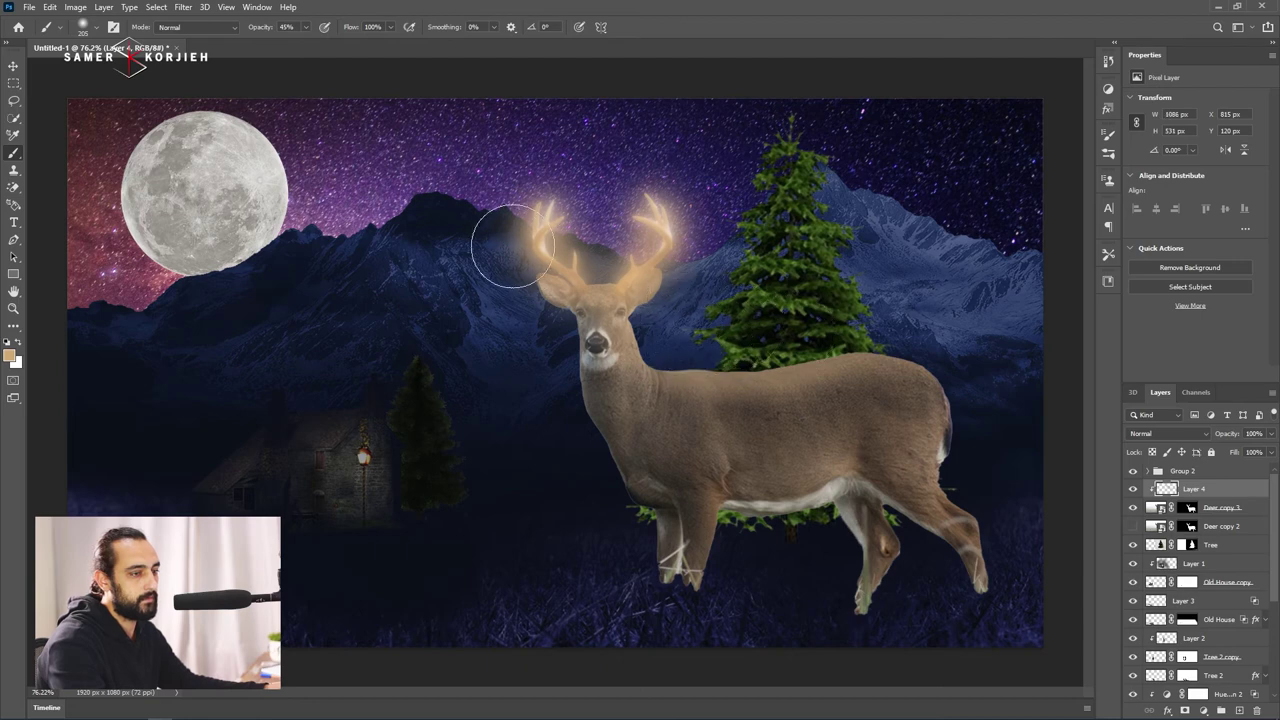
left_click_drag(637, 291, 604, 297)
left_click(195, 27)
left_click(185, 93)
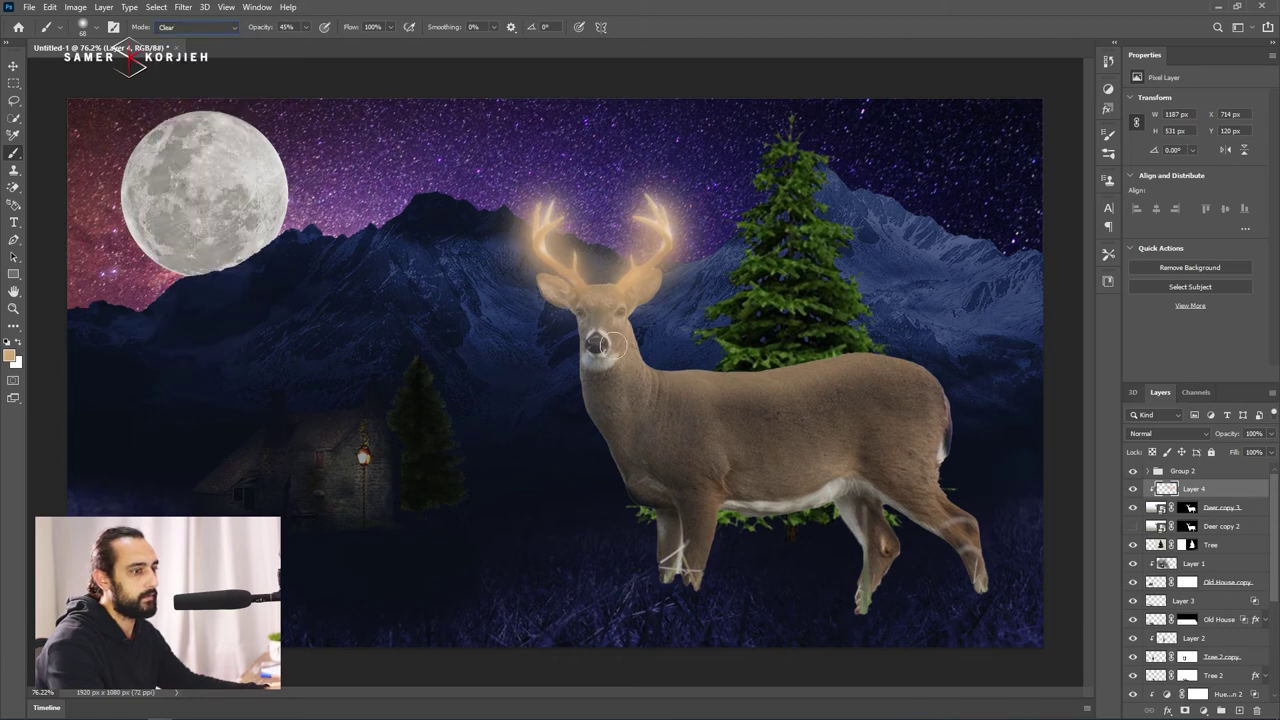
key("shift+alt+n")
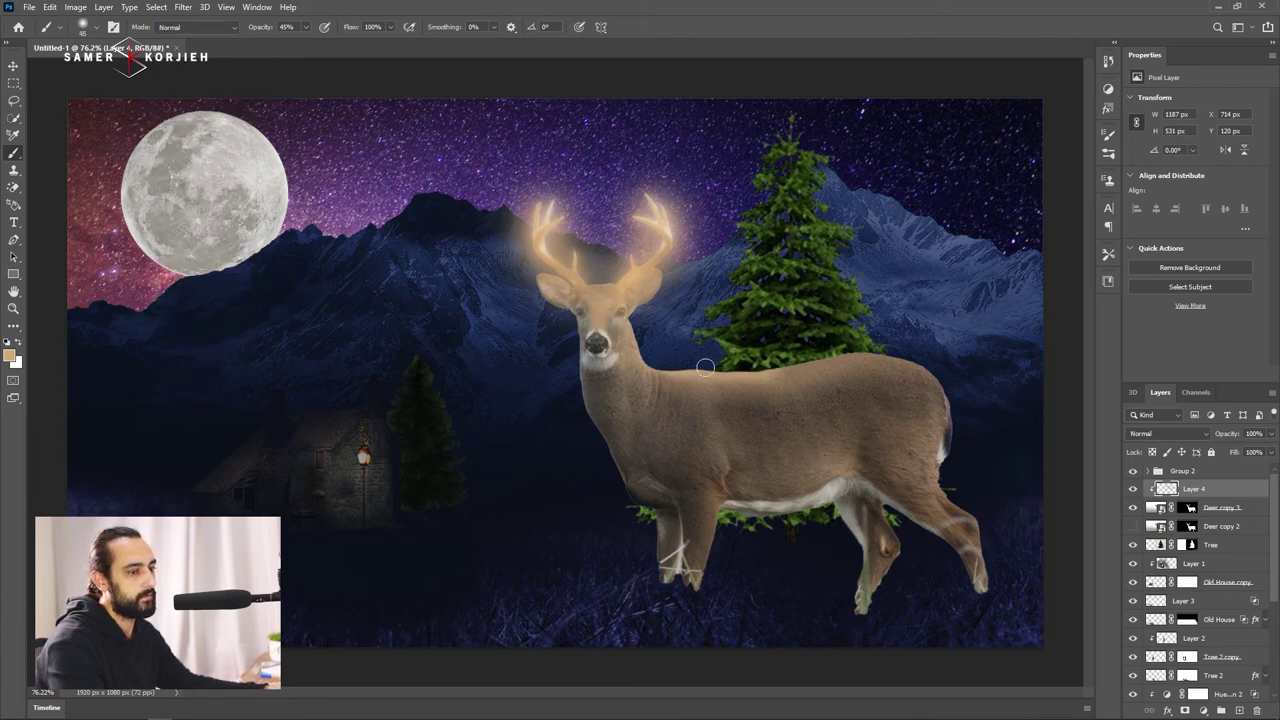
left_click_drag(1226, 434, 1216, 436)
type("77")
key("Return")
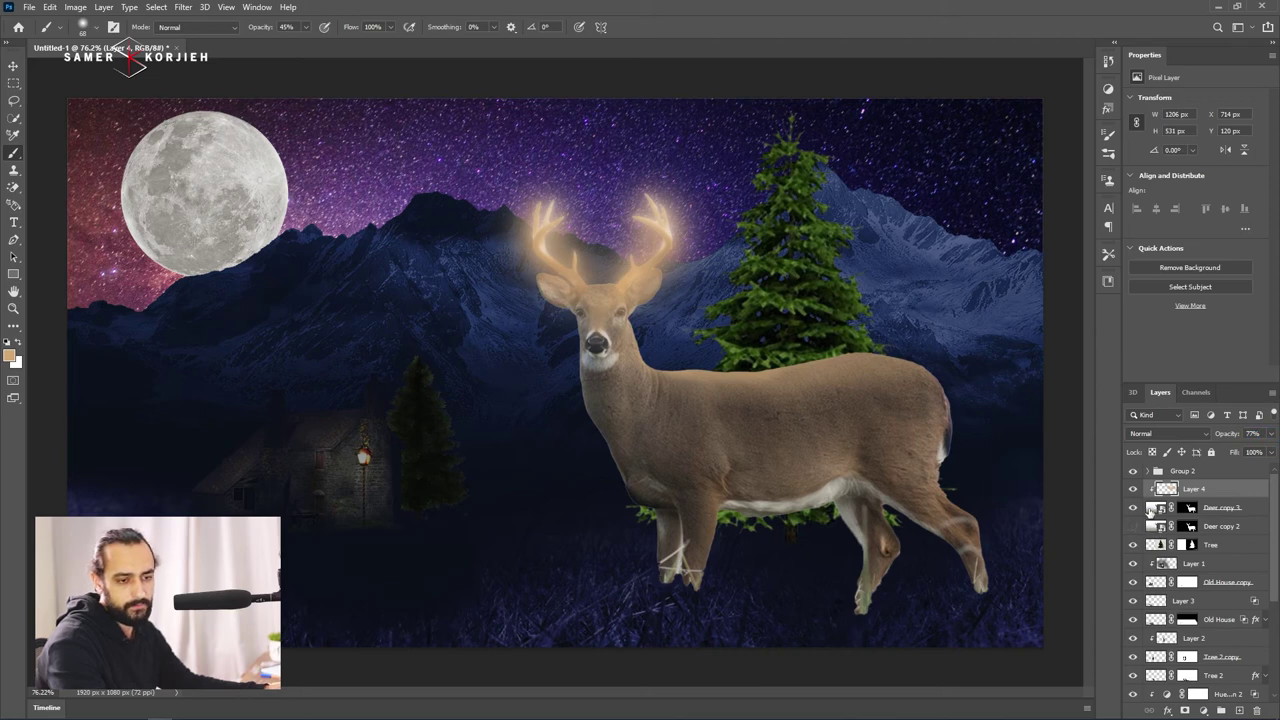
left_click(1151, 508)
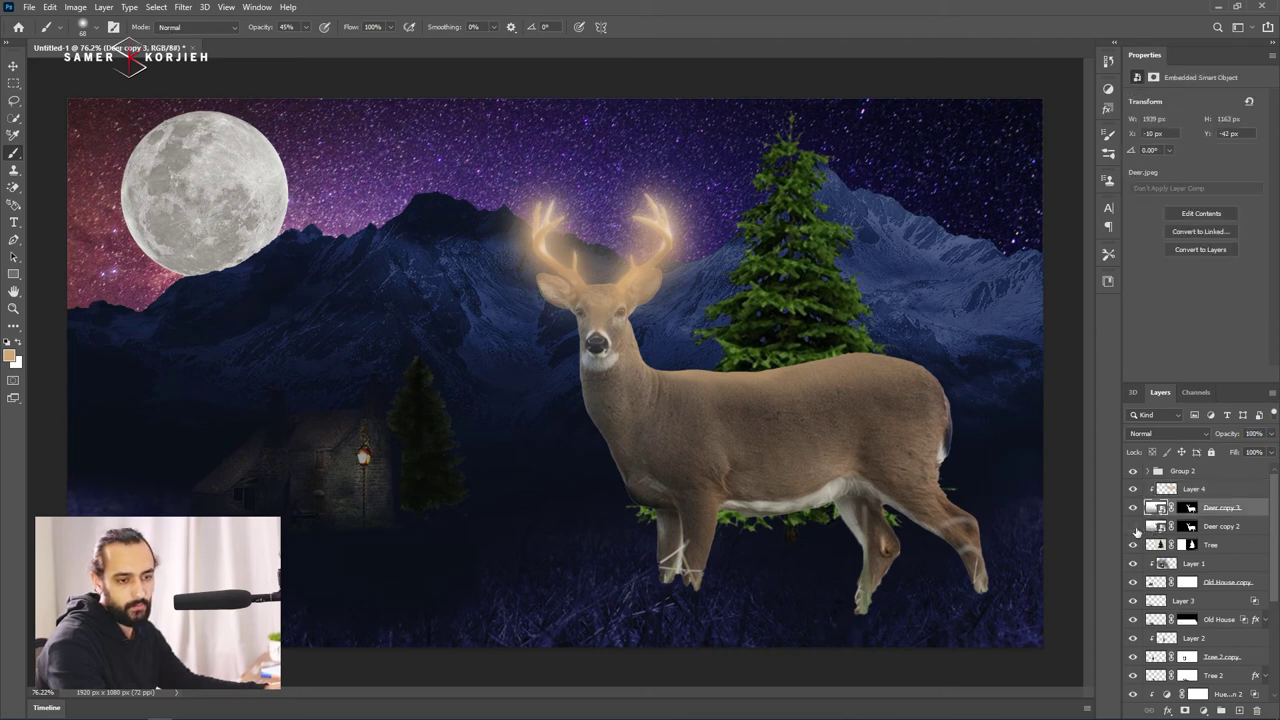
Select Deer copy 2, toggle Deer copy 3 to compare, and hide the tan Layer 4.
left_click(1156, 527)
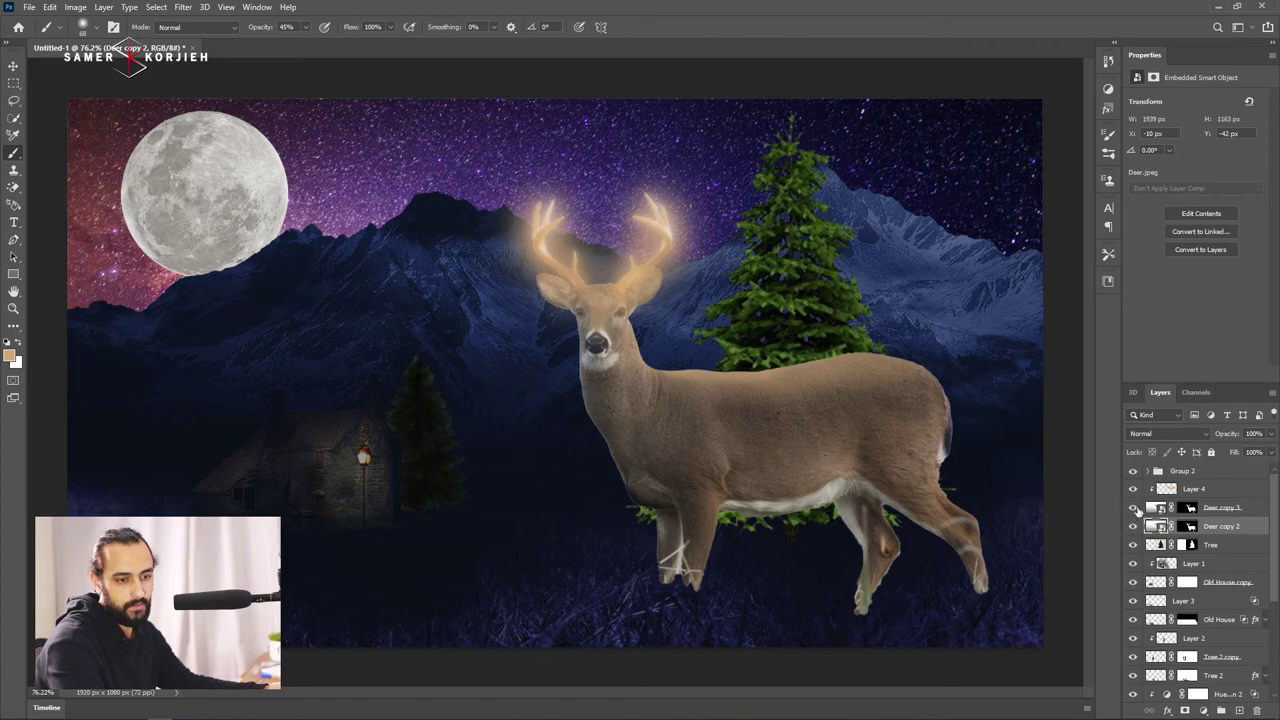
left_click(1133, 508)
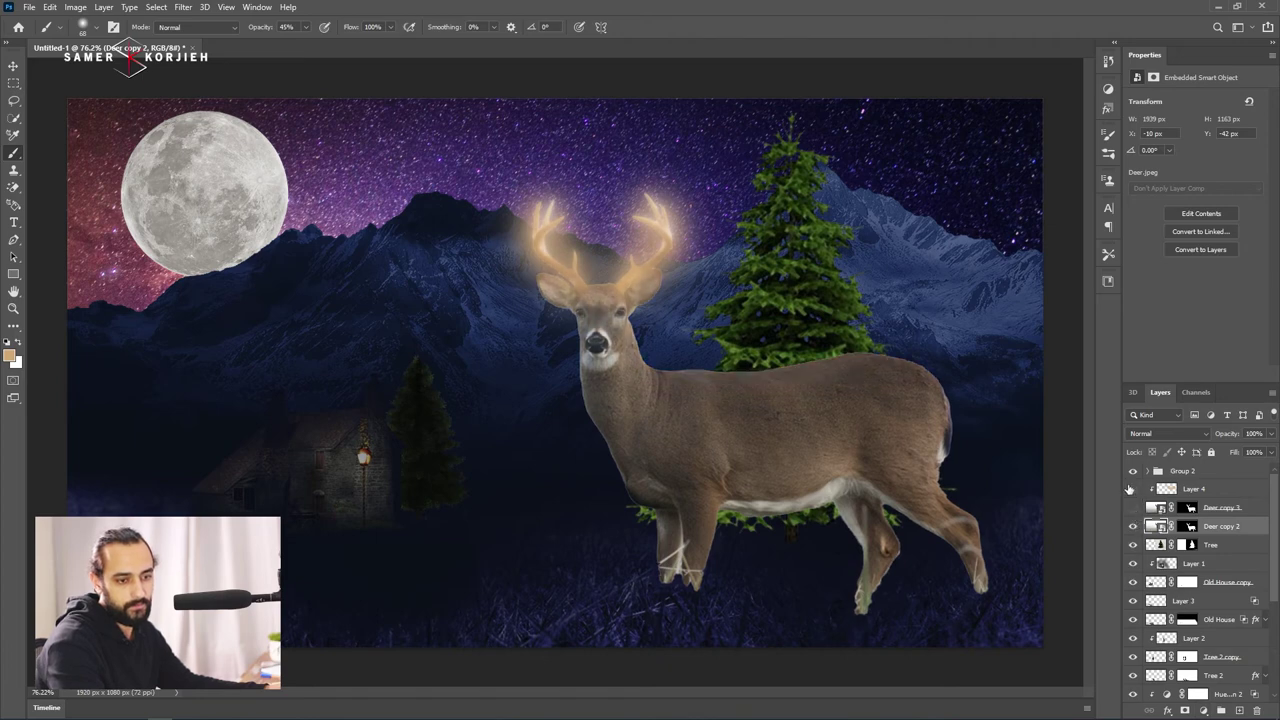
left_click(1133, 508)
left_click(1133, 488)
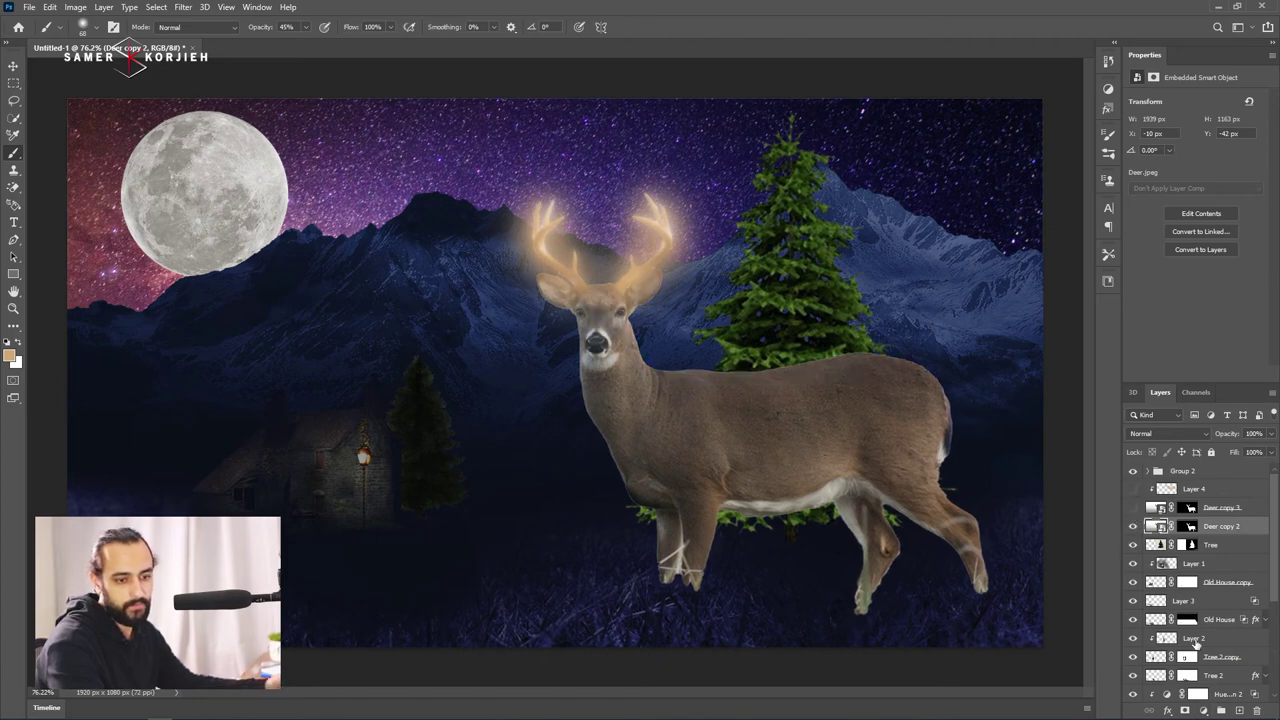
Tint the deer with a clipped colorized Hue/Saturation (Hue 228, Saturation 53, Lightness -32), then reshow Deer copy 3.
left_click(1206, 710)
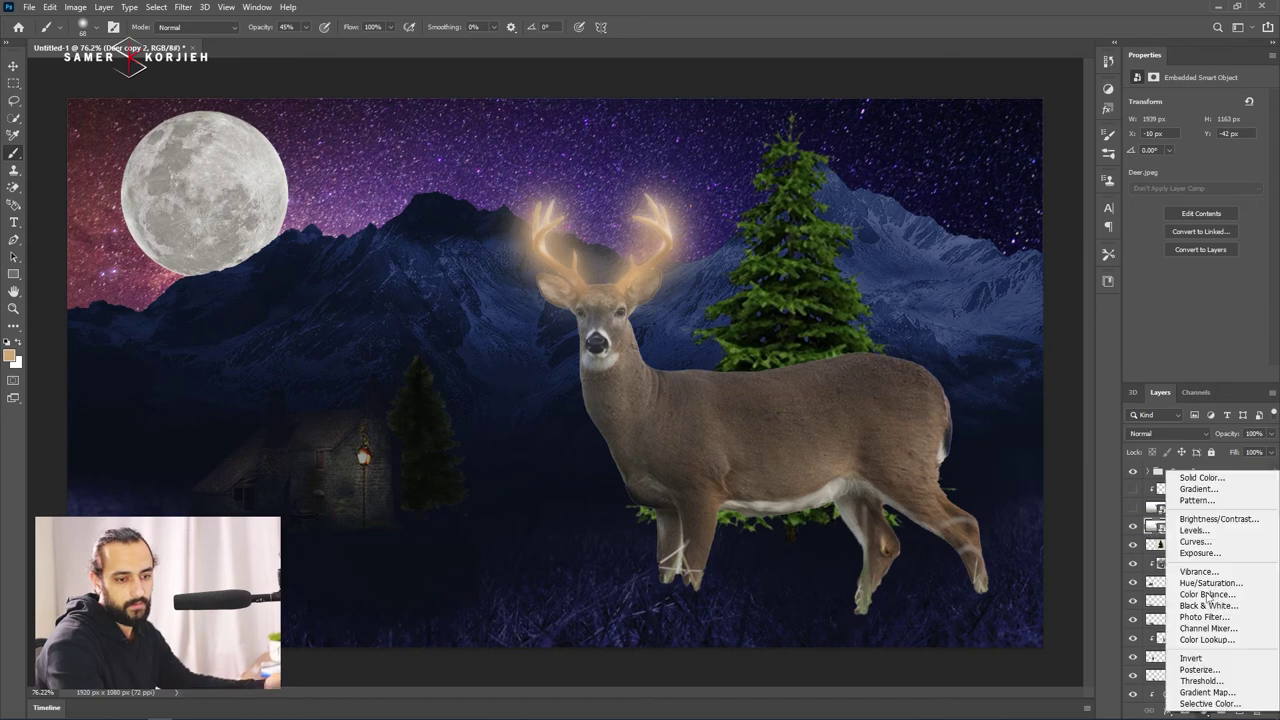
left_click(1212, 583)
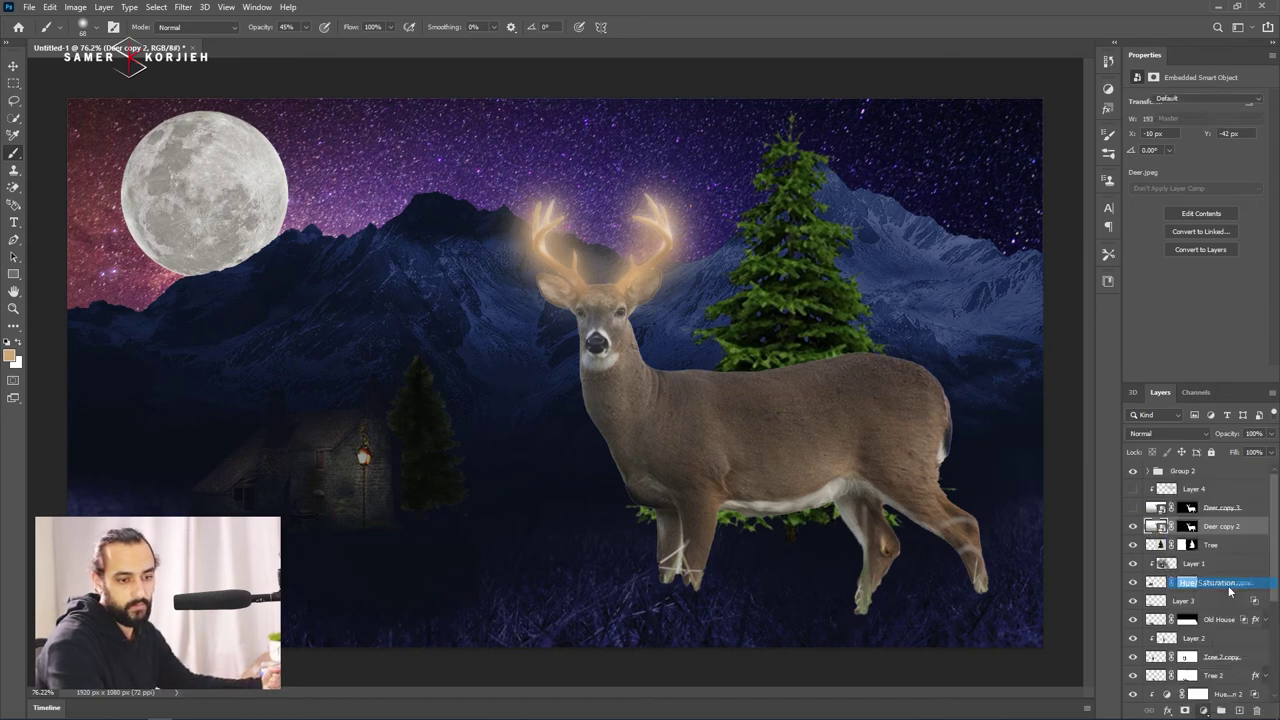
left_click(1200, 221)
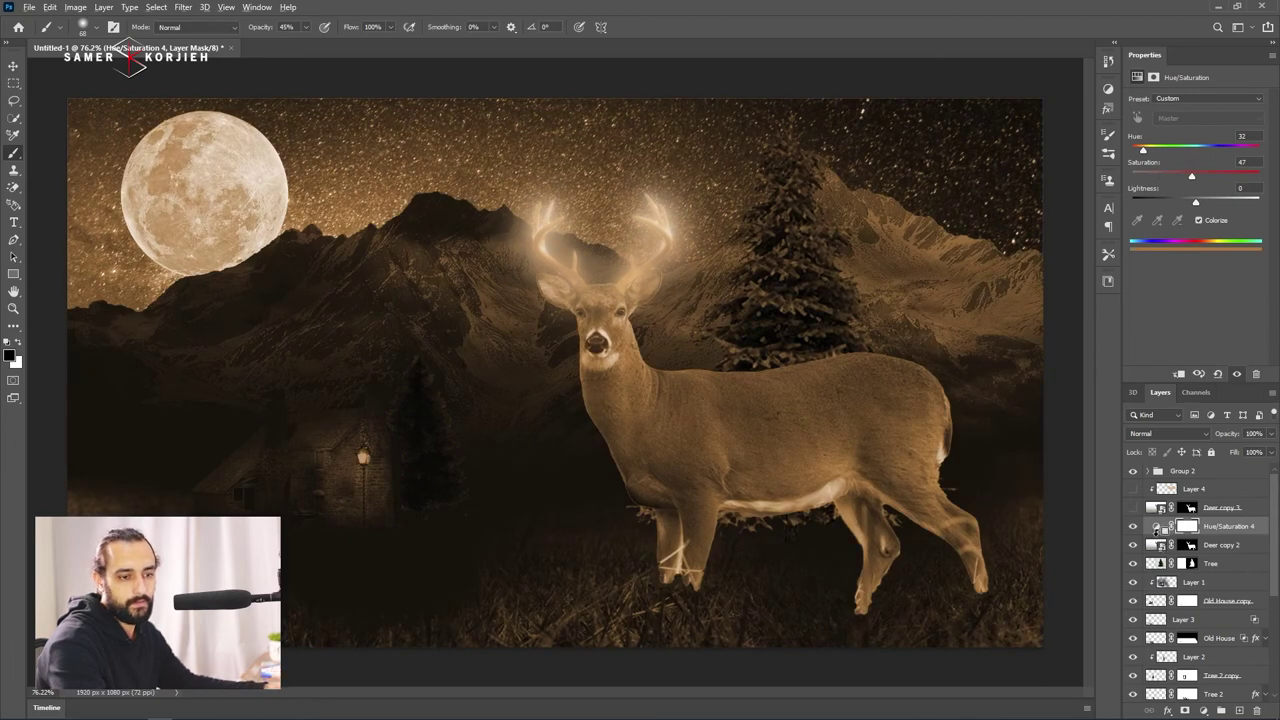
left_click(1156, 531, "alt")
left_click_drag(1144, 148, 1217, 160)
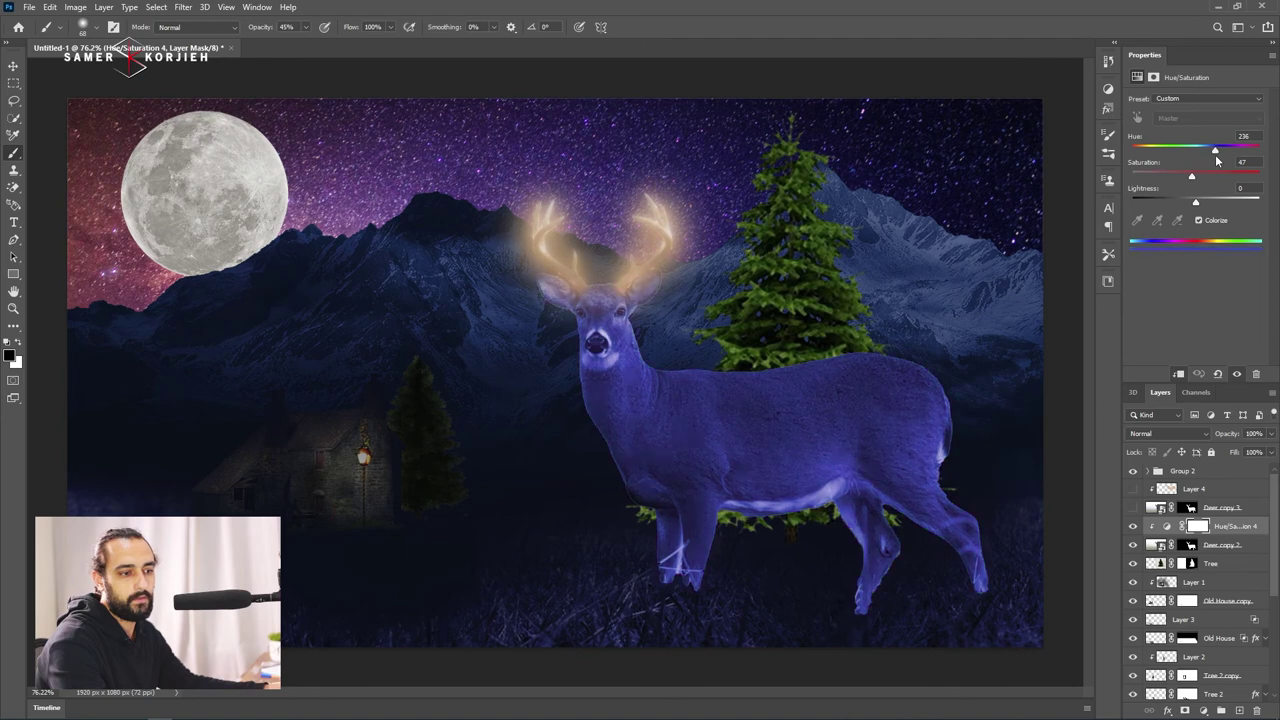
left_click_drag(1195, 204, 1181, 205)
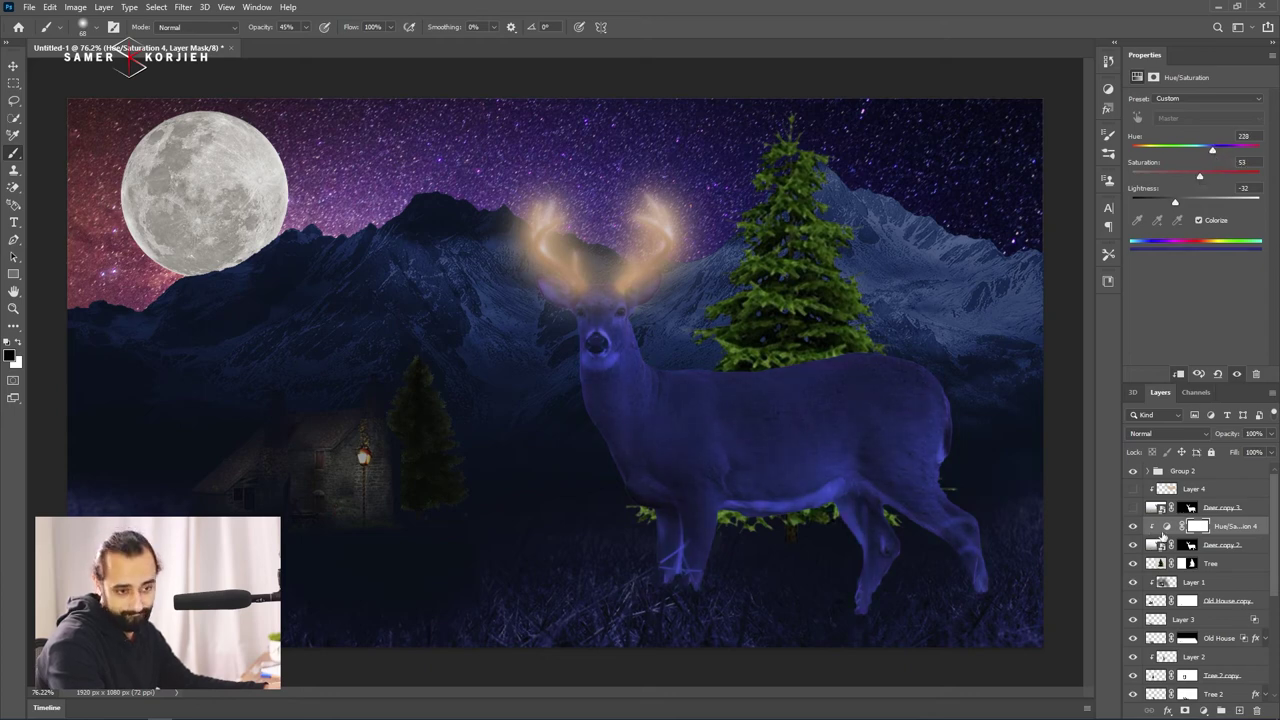
left_click(1134, 507)
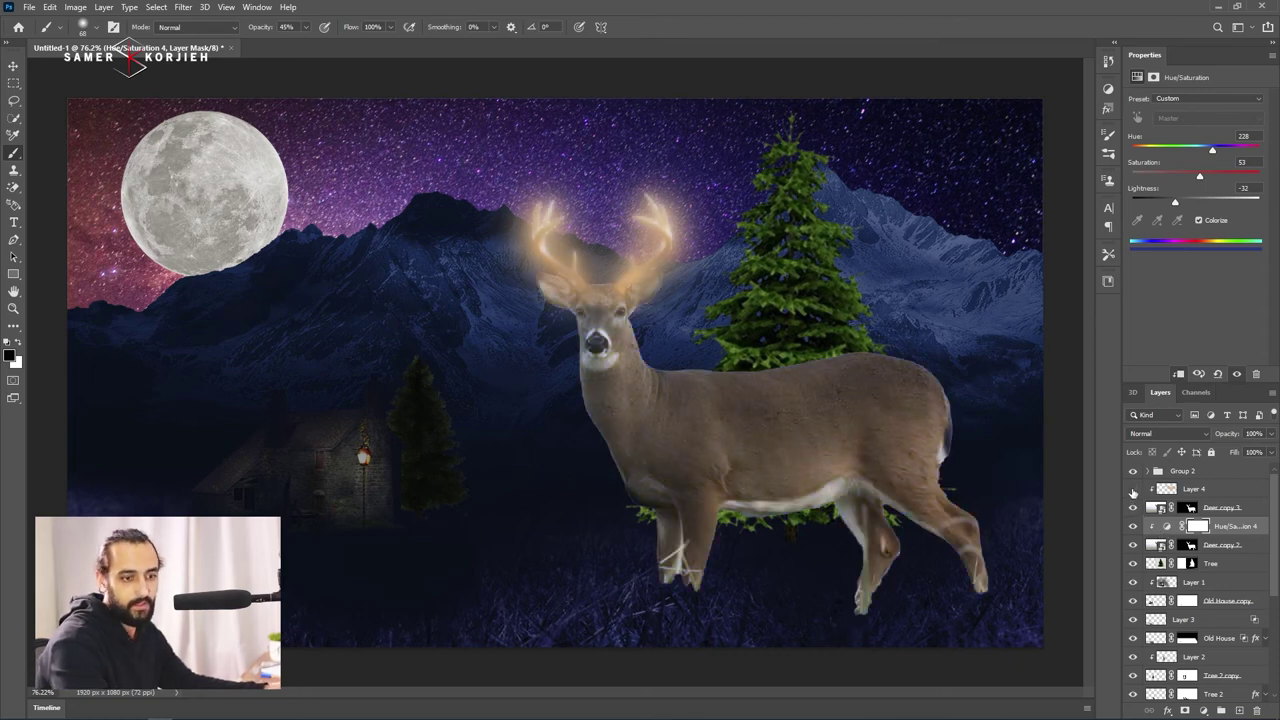
On the Deer copy 3 mask, paint black over legs and belly with a ~300 px brush at 57–76% opacity.
left_click(1189, 508)
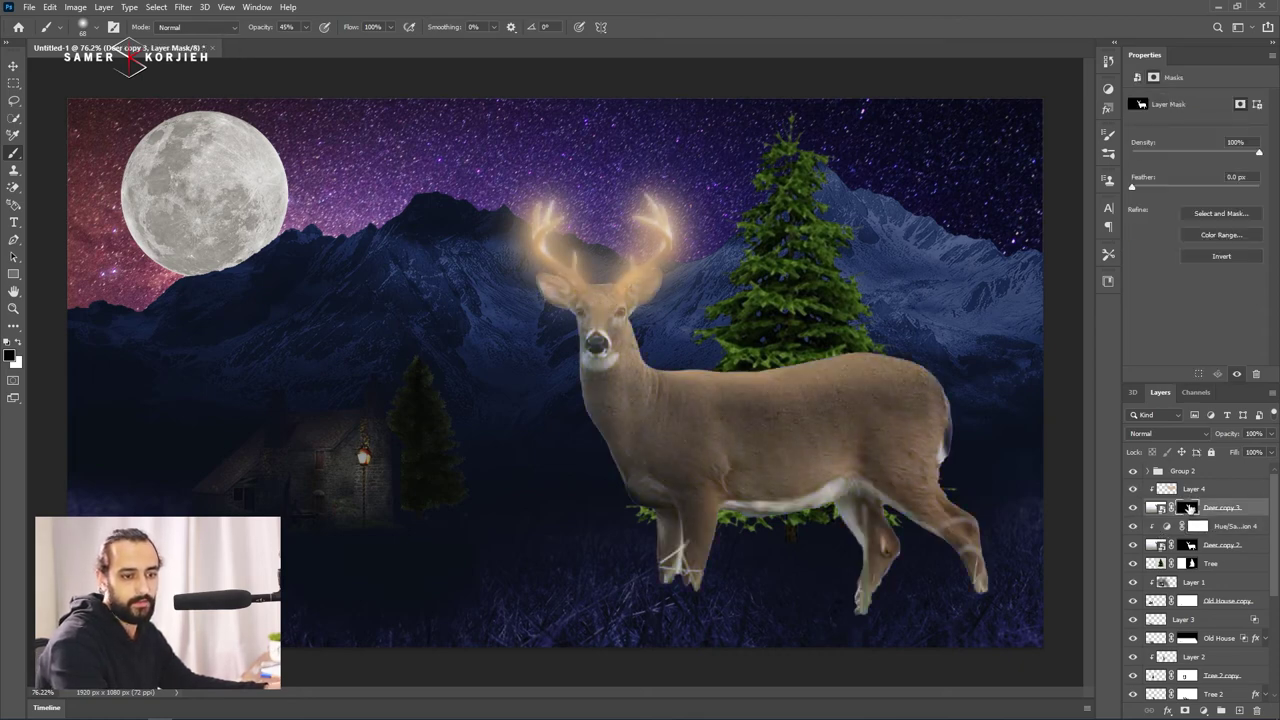
scroll(720, 505, "down", 1)
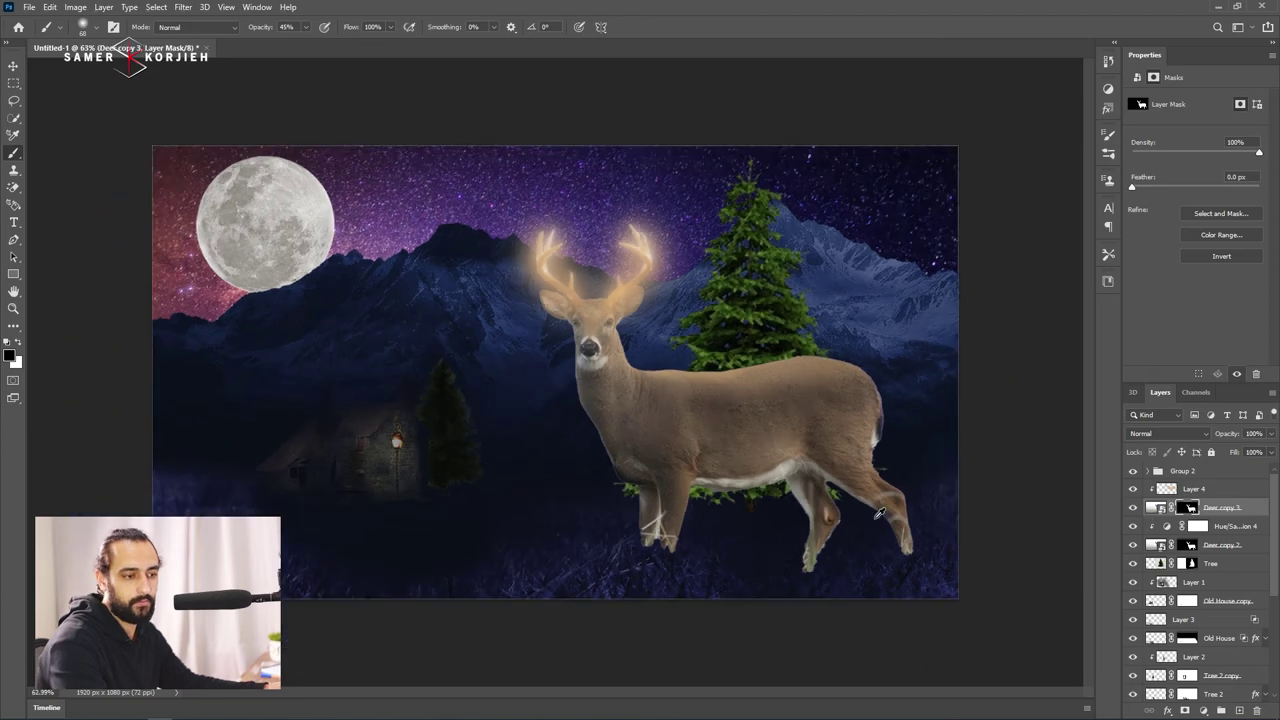
scroll(720, 505, "down", 1)
left_click_drag(735, 517, 790, 517)
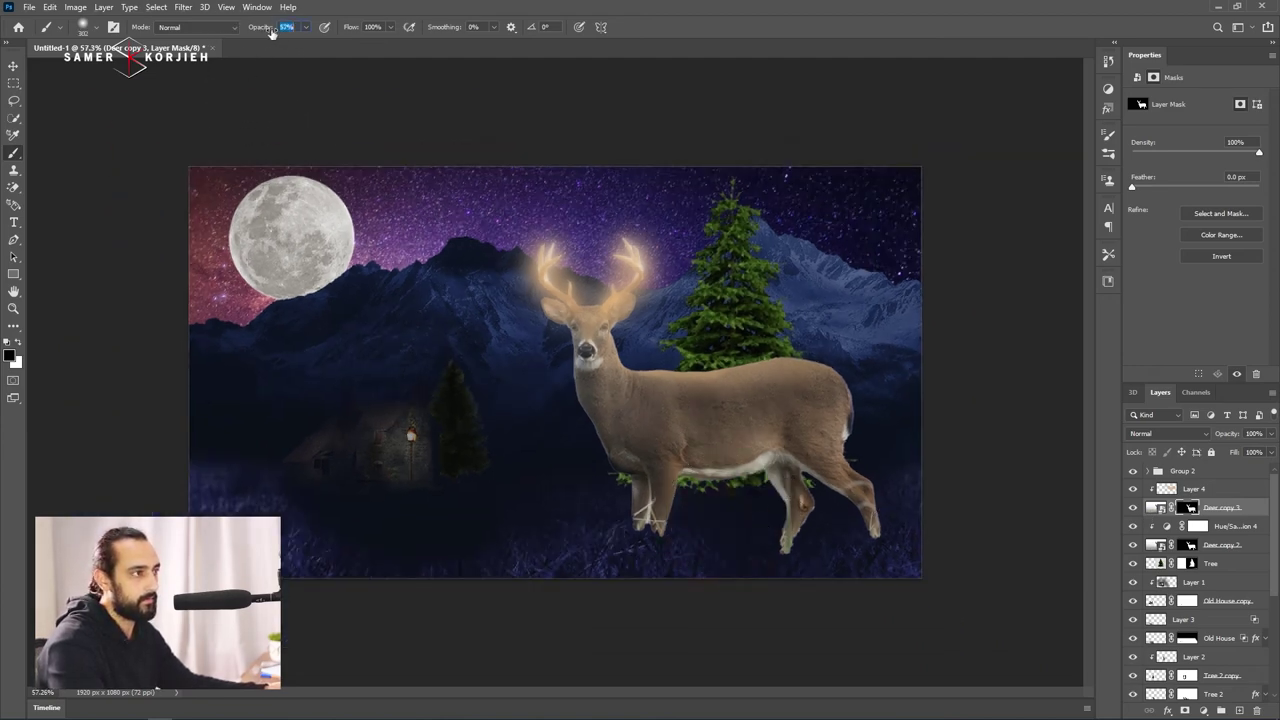
key("Return")
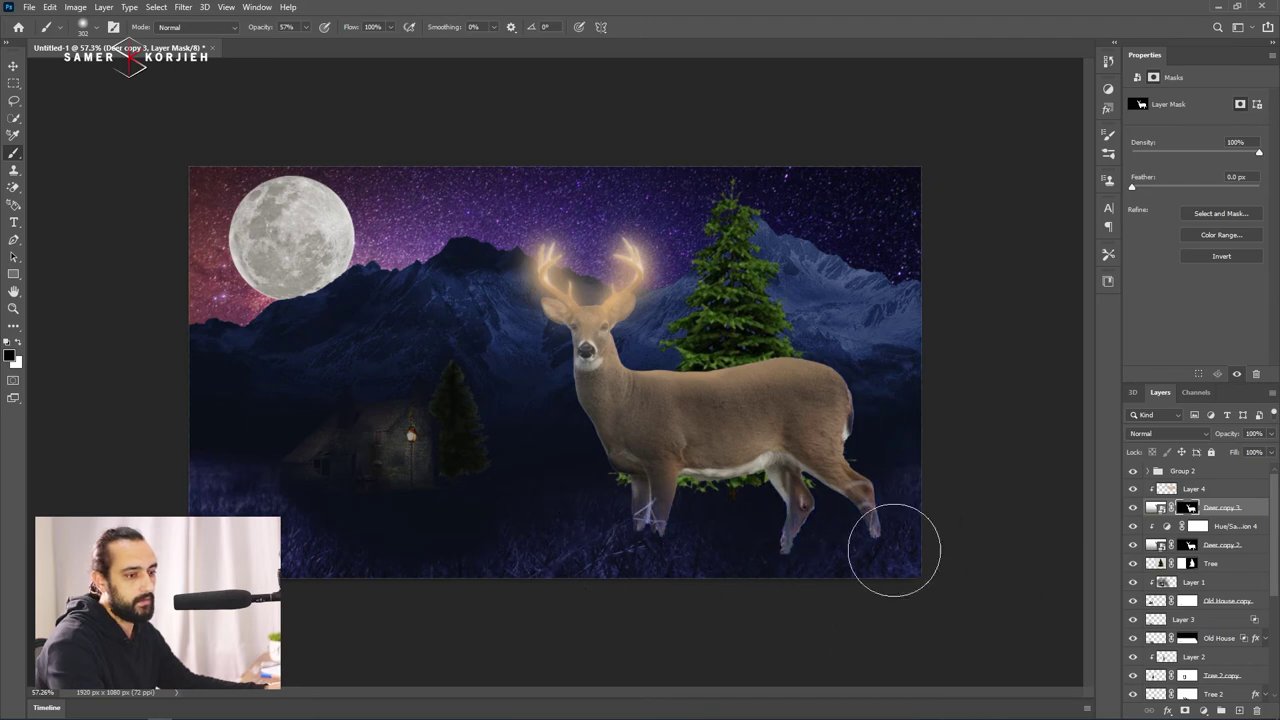
mouse_move(894, 550)
left_mouse_down()
mouse_move(571, 543)
mouse_move(870, 548)
mouse_move(866, 523)
left_mouse_up()
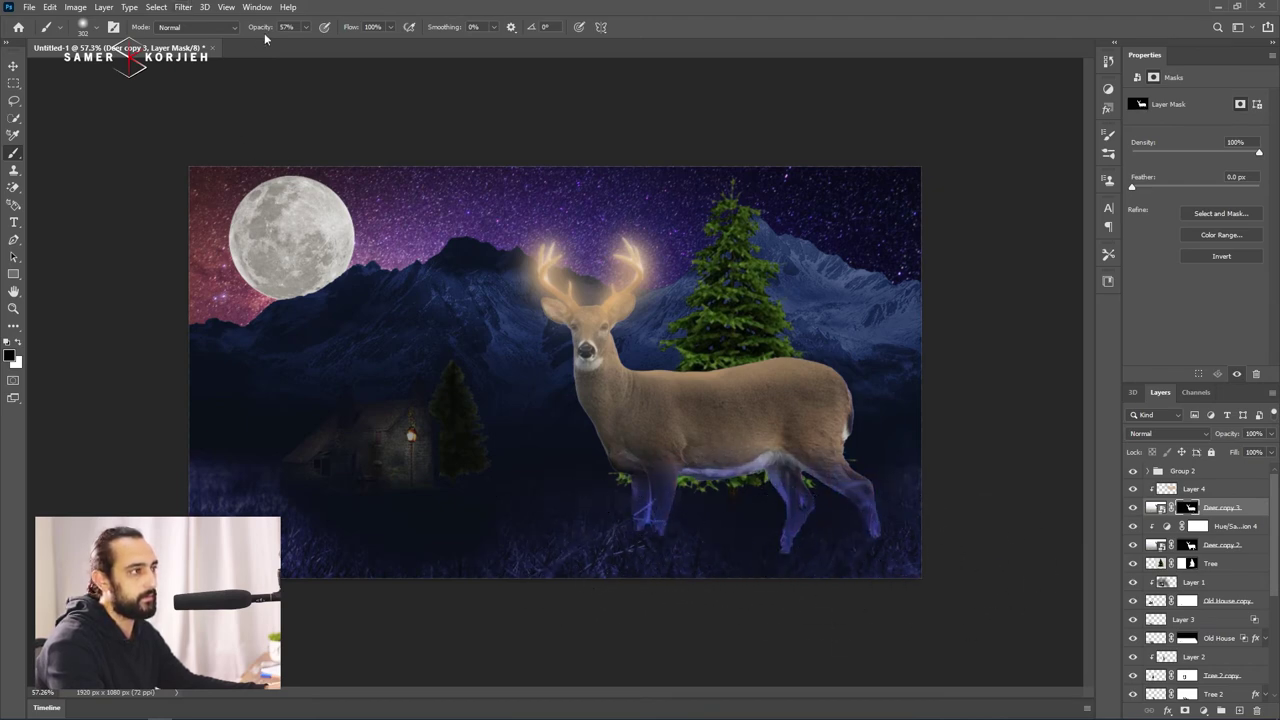
type("100")
key("Return")
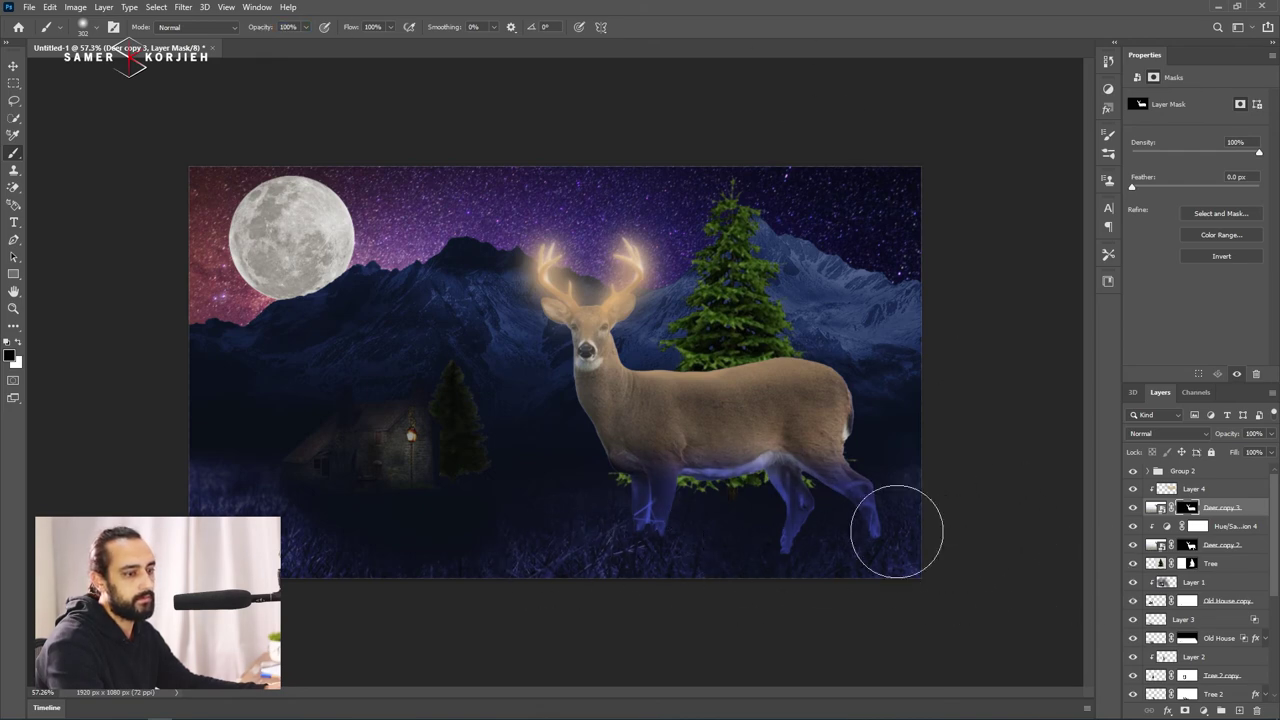
left_click_drag(894, 529, 611, 504)
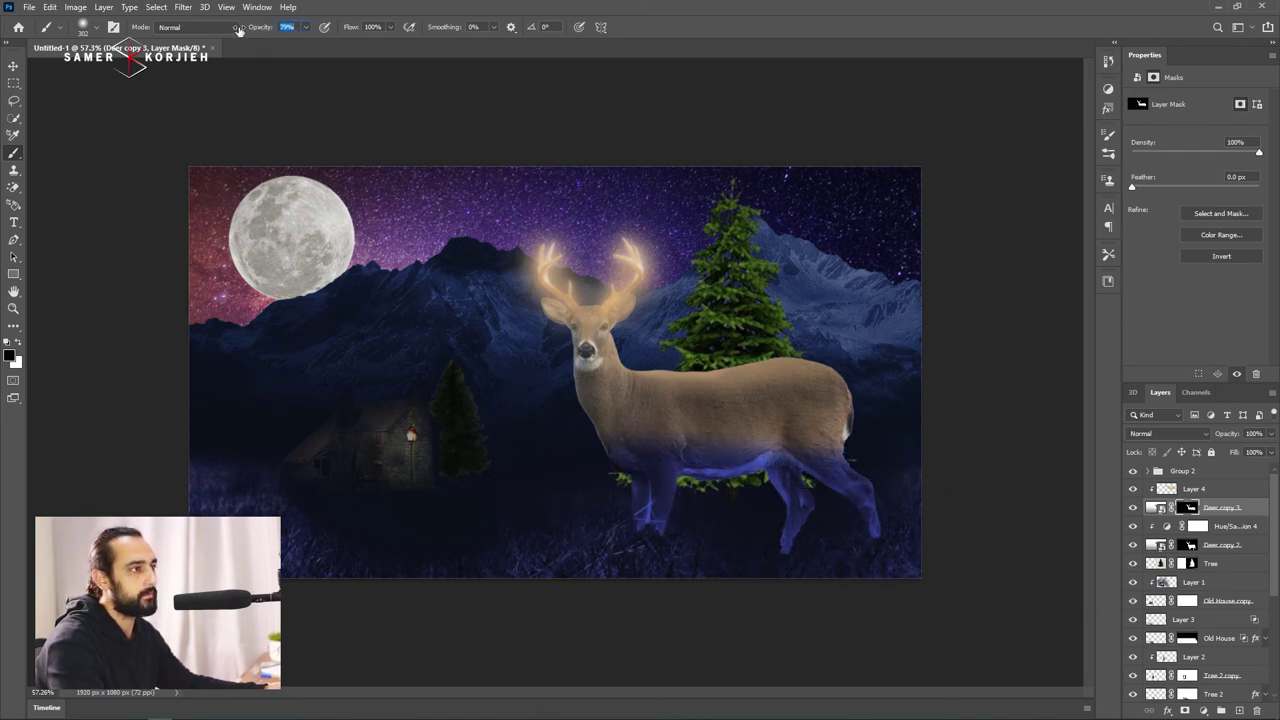
type("76")
key("Return")
Mask the chest, belly and hindquarters back to blue, then drop brush opacity to 12%.
scroll(602, 428, "up", 5)
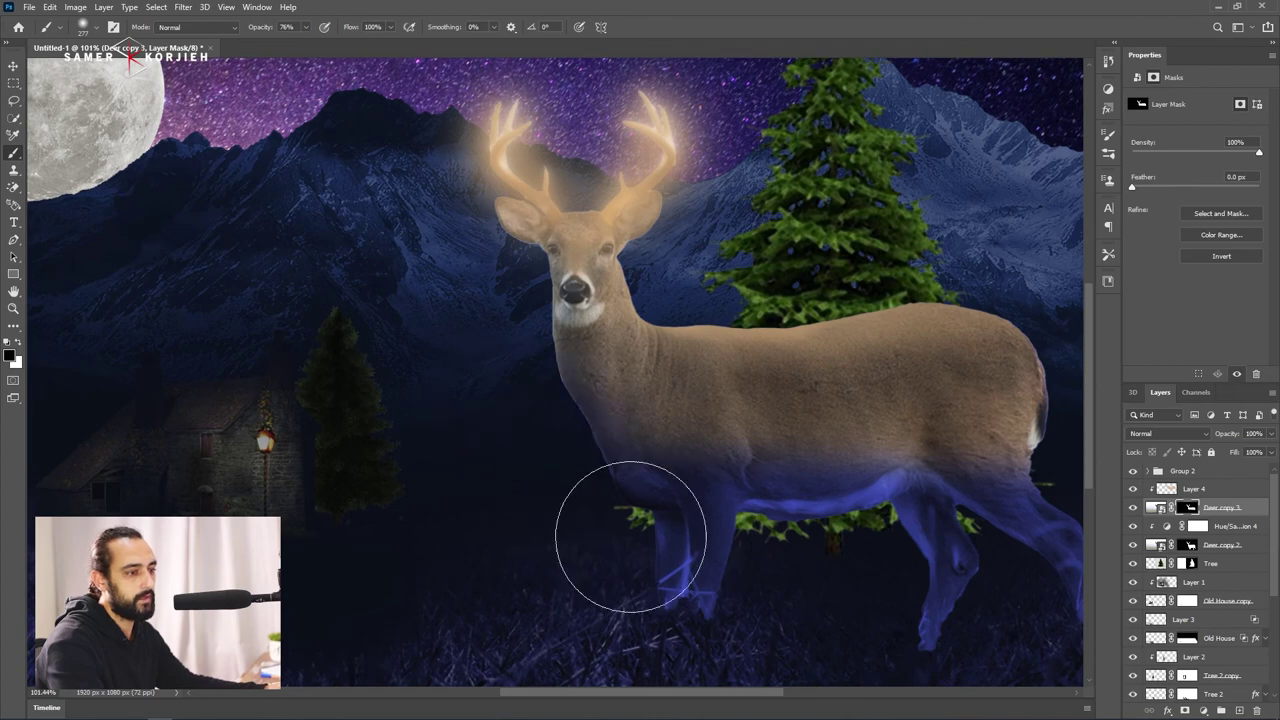
mouse_move(630, 536)
left_mouse_down()
mouse_move(671, 549)
mouse_move(843, 457)
mouse_move(857, 471)
left_mouse_up()
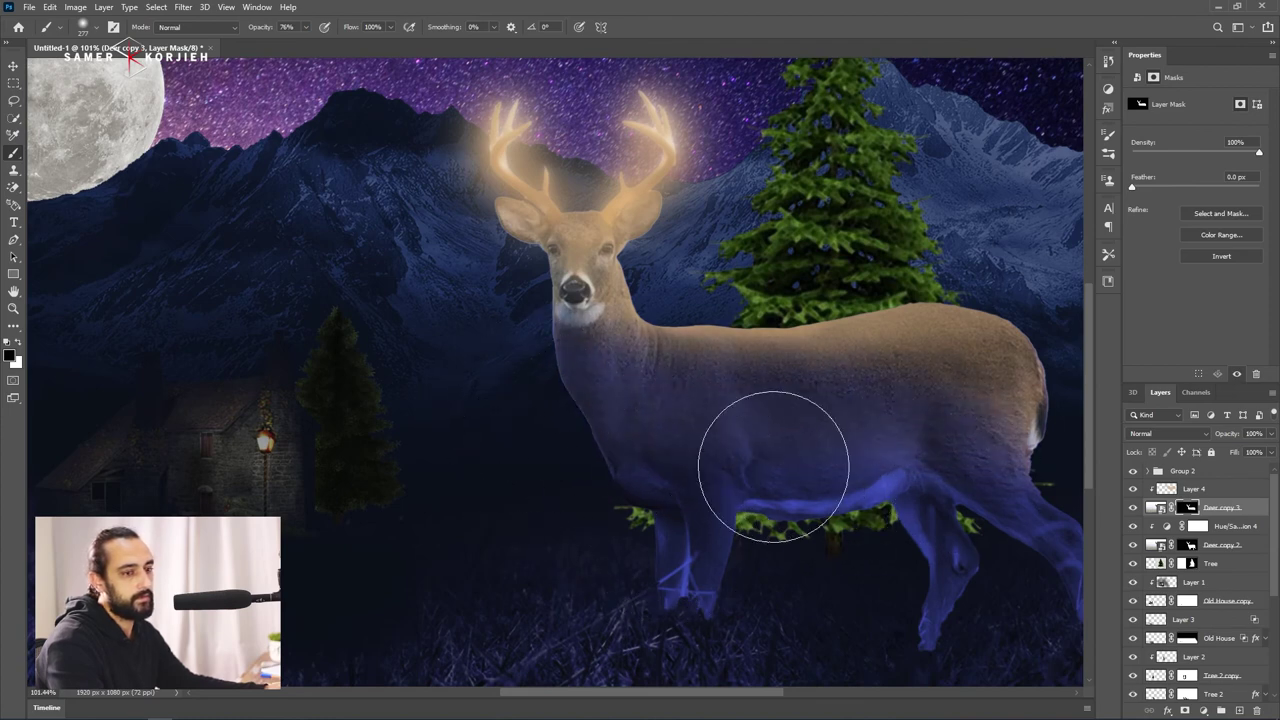
mouse_move(773, 466)
left_mouse_down()
mouse_move(966, 420)
mouse_move(1063, 420)
mouse_move(786, 457)
mouse_move(934, 441)
left_mouse_up()
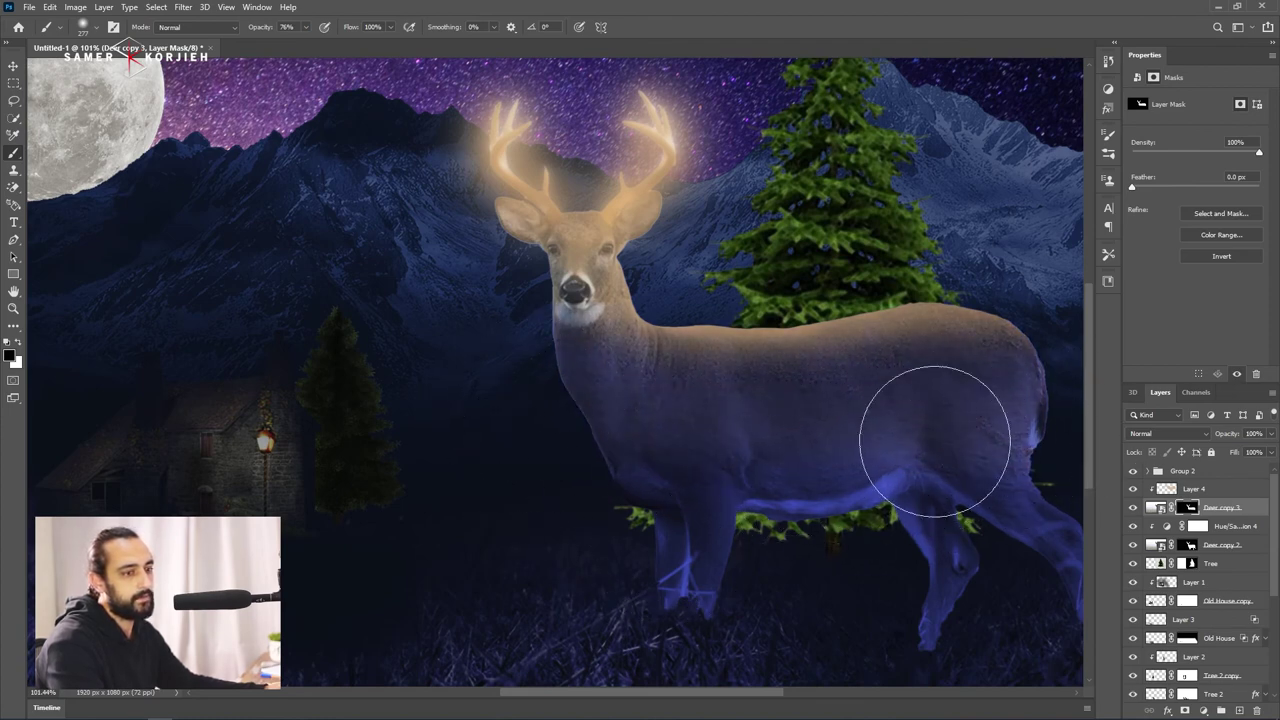
scroll(837, 481, "down", 7)
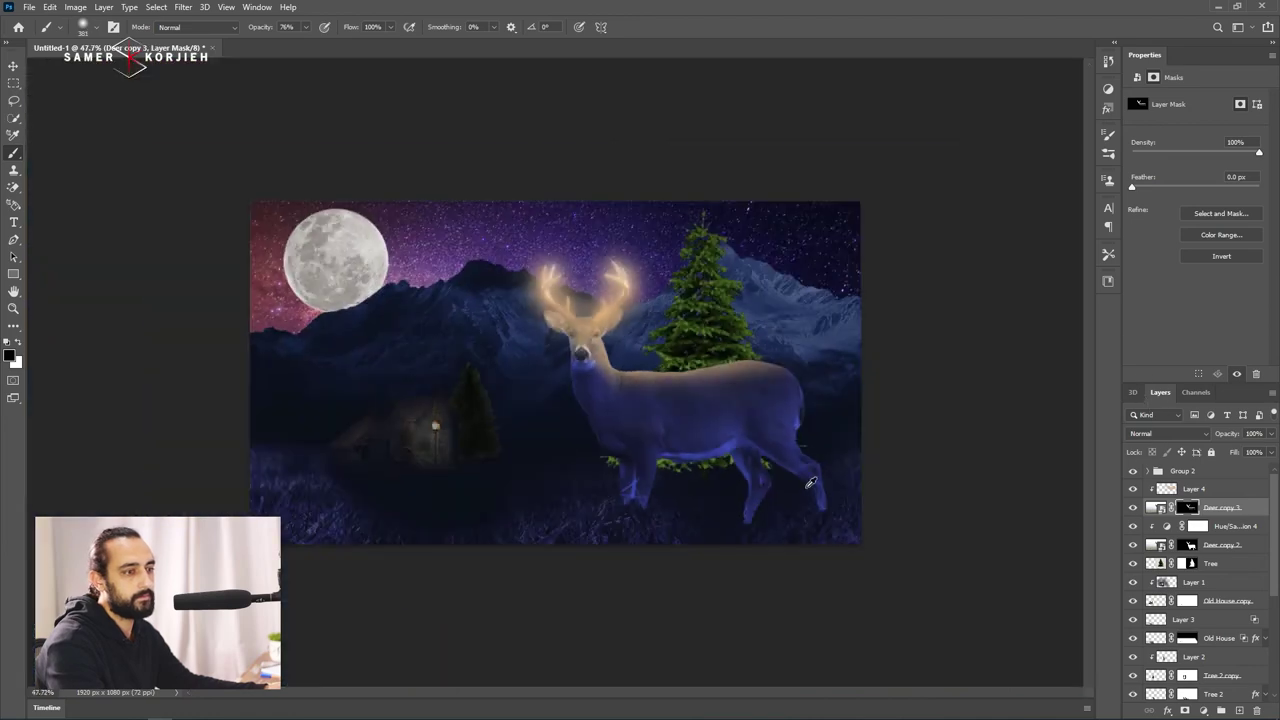
key("]")
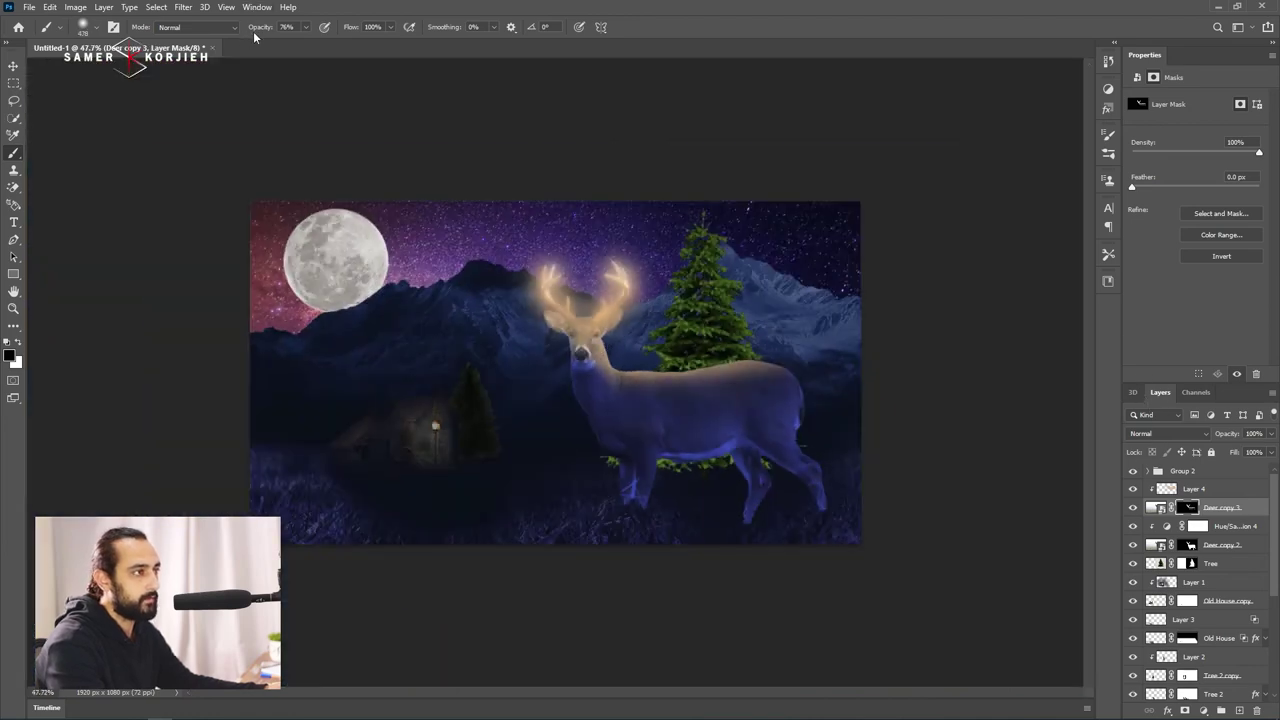
left_click_drag(514, 334, 965, 351)
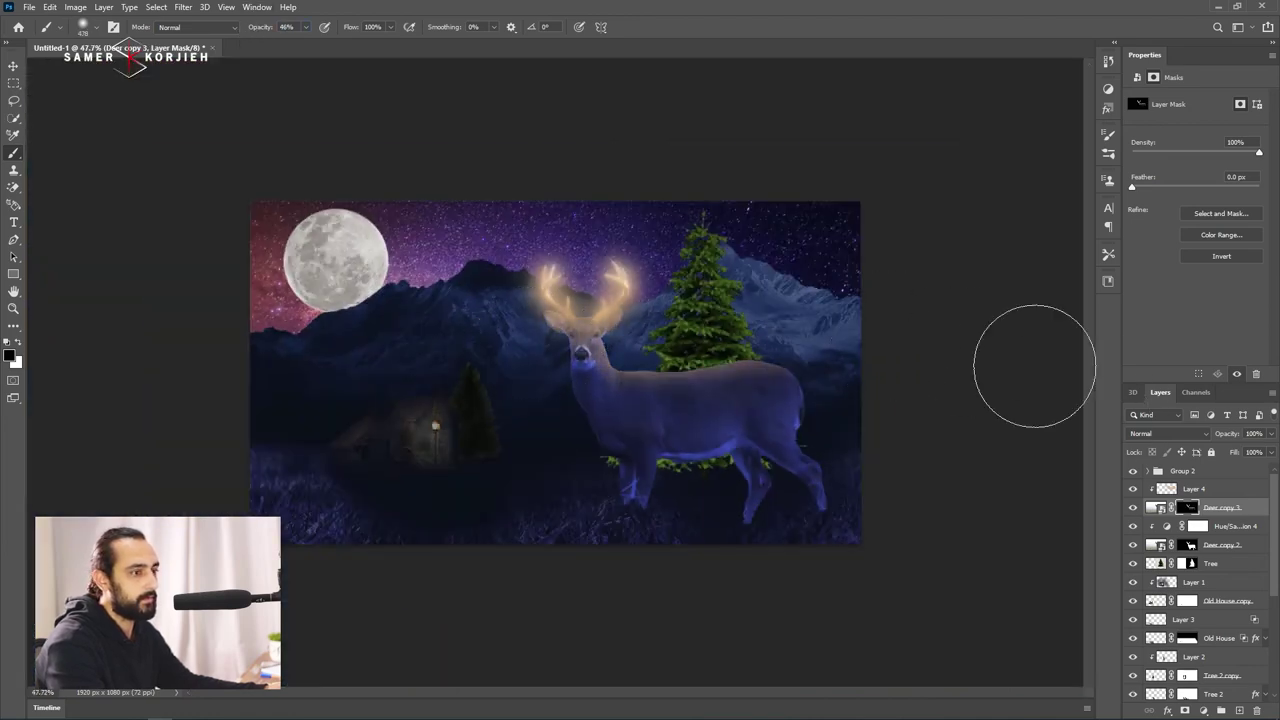
key("ctrl+z")
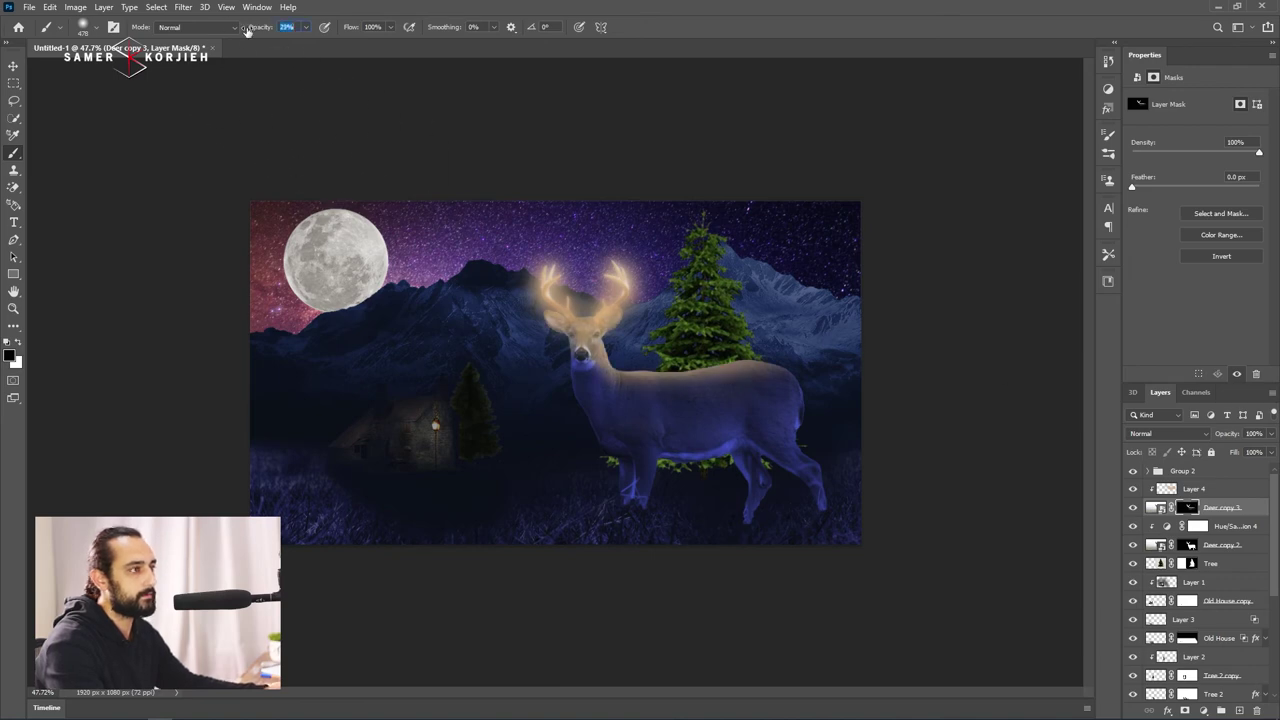
left_click_drag(237, 32, 232, 32)
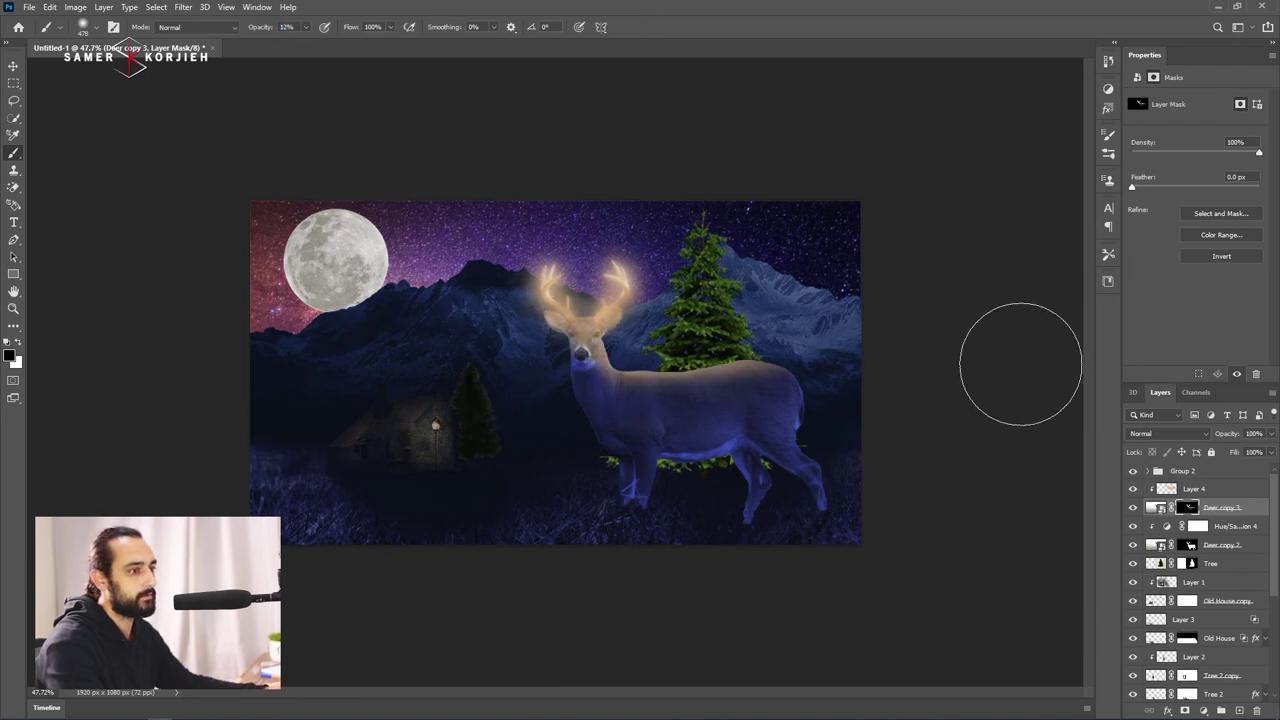
scroll(555, 376, "up", 5)
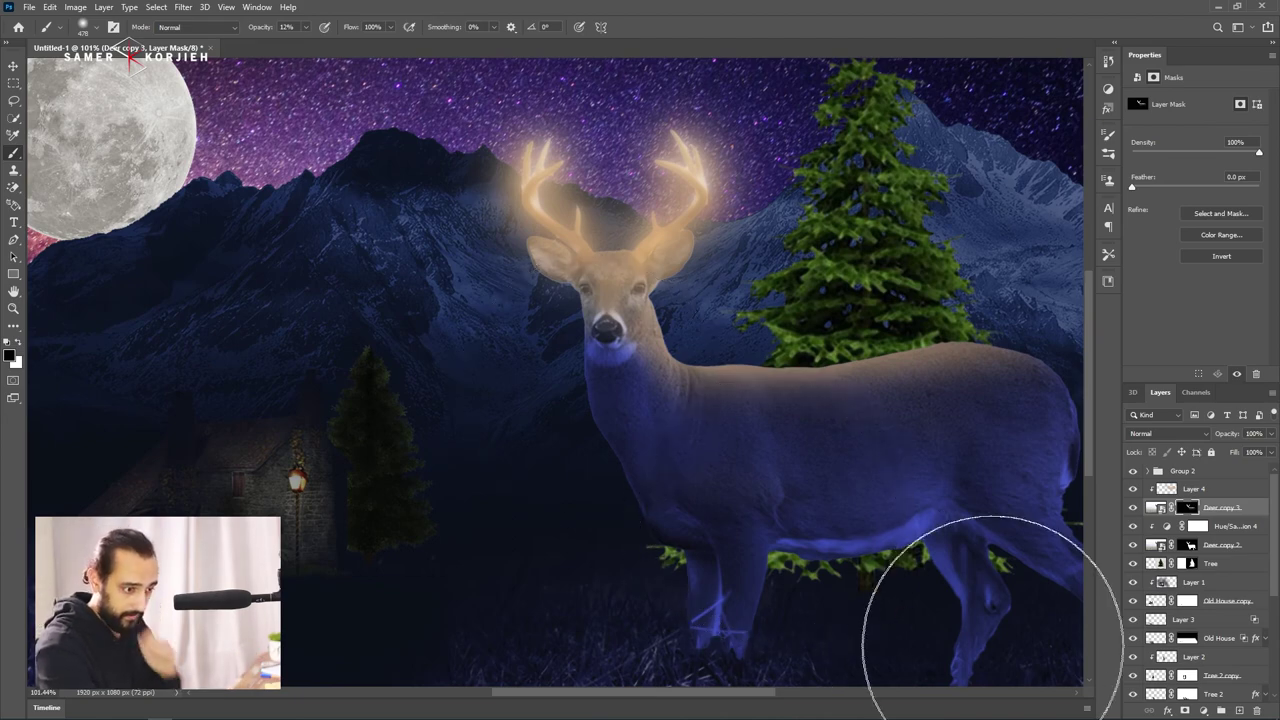
left_click_drag(757, 520, 571, 294)
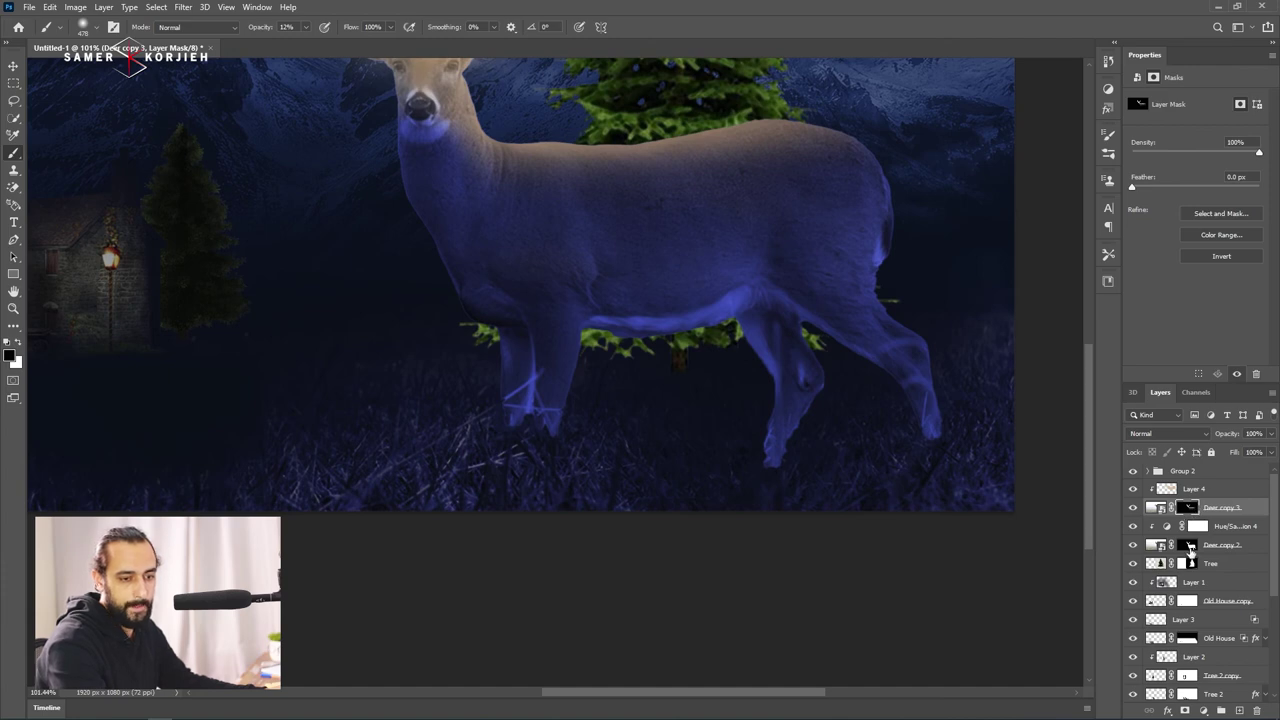
Select Deer copy 2's mask, preview that layer alone, and resize the brush near the deer's neck.
left_click(1188, 546)
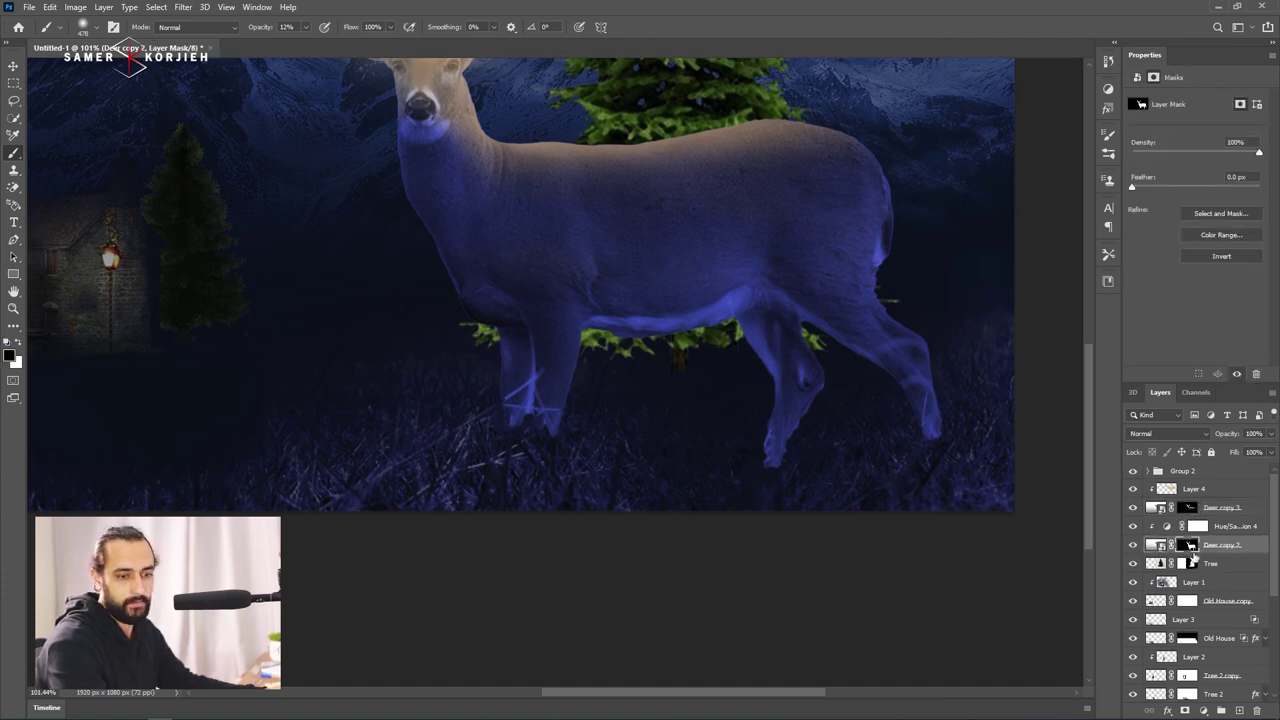
key("ctrl+0")
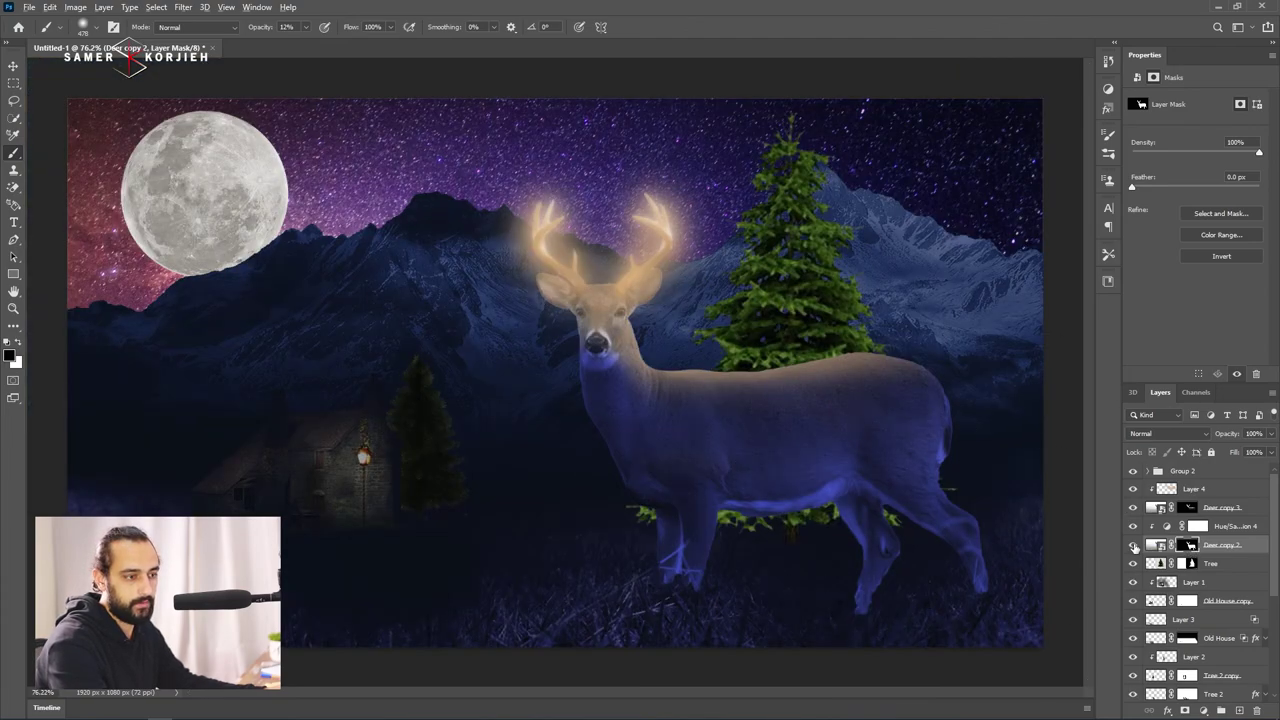
left_click(1133, 546, "alt")
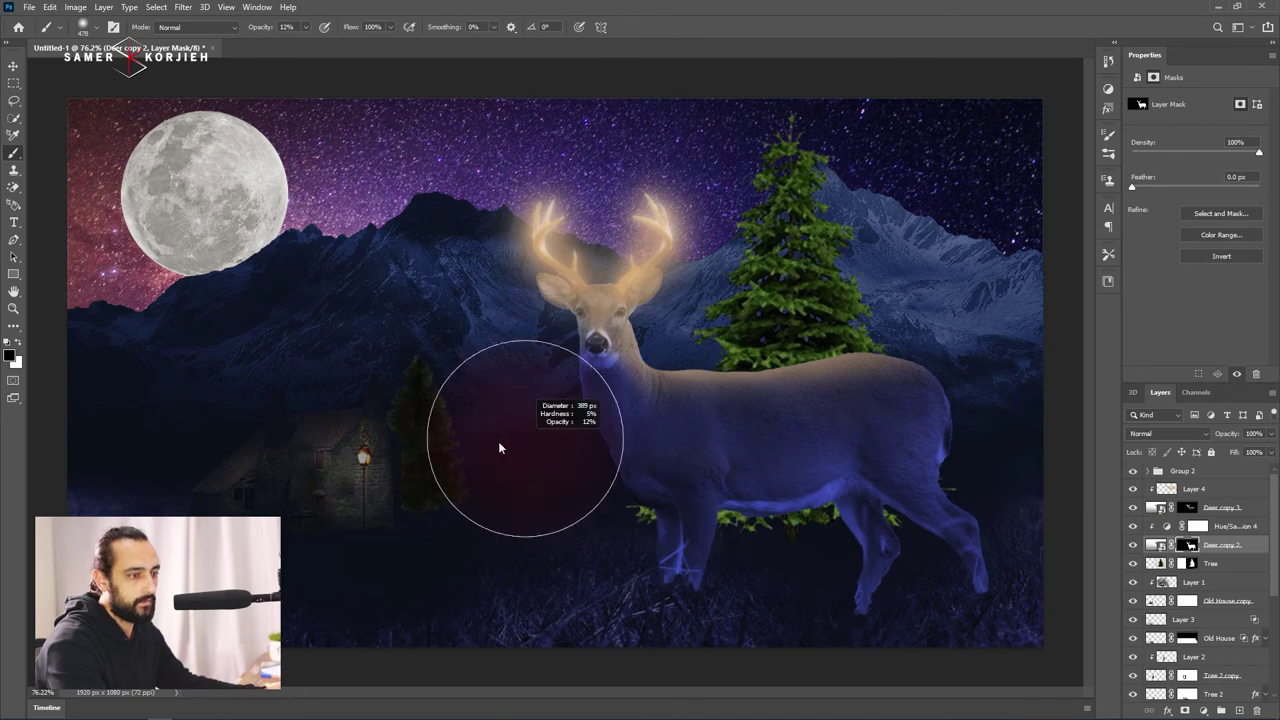
left_click_drag(498, 447, 444, 445)
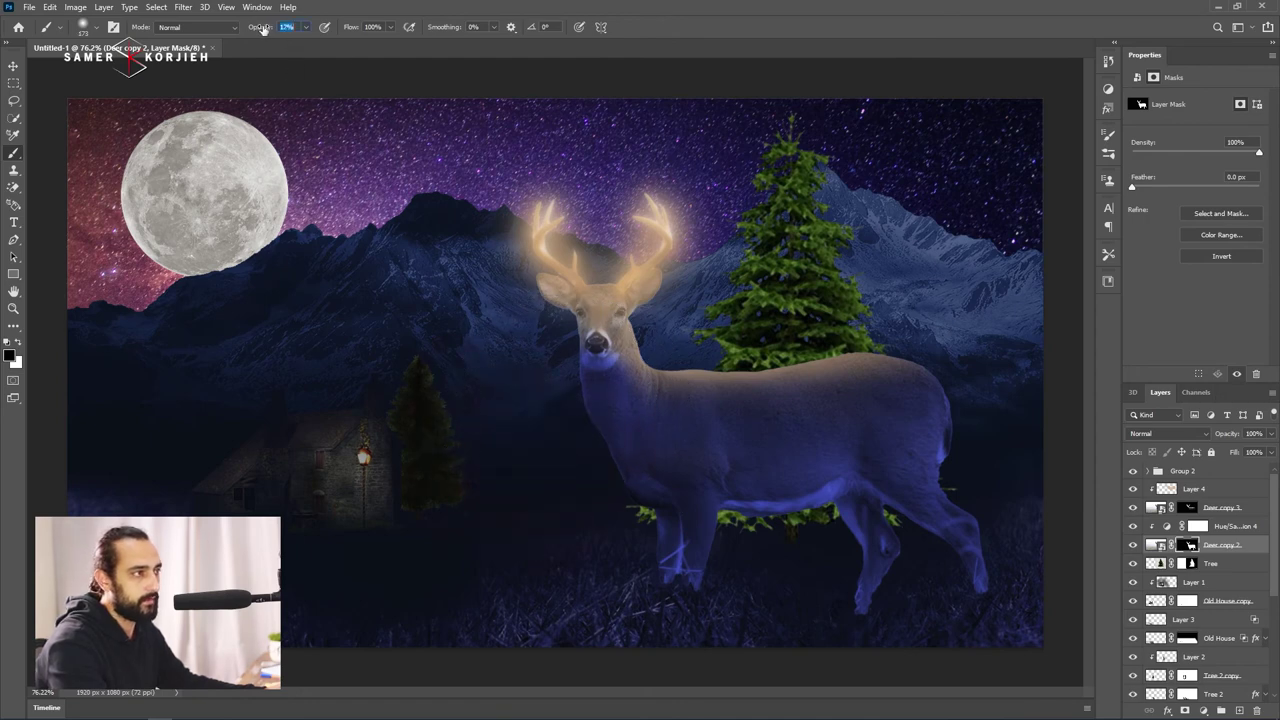
scroll(572, 347, "up", 3)
left_click_drag(571, 400, 520, 402)
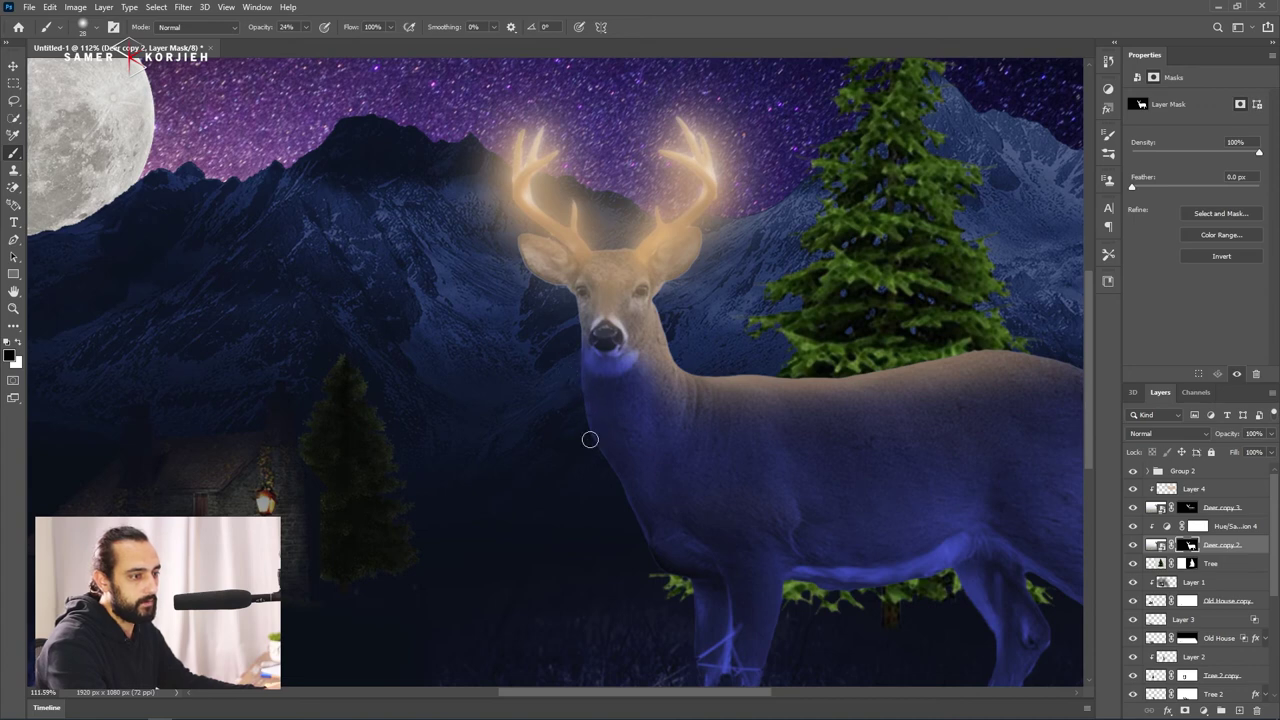
left_click_drag(551, 423, 566, 416)
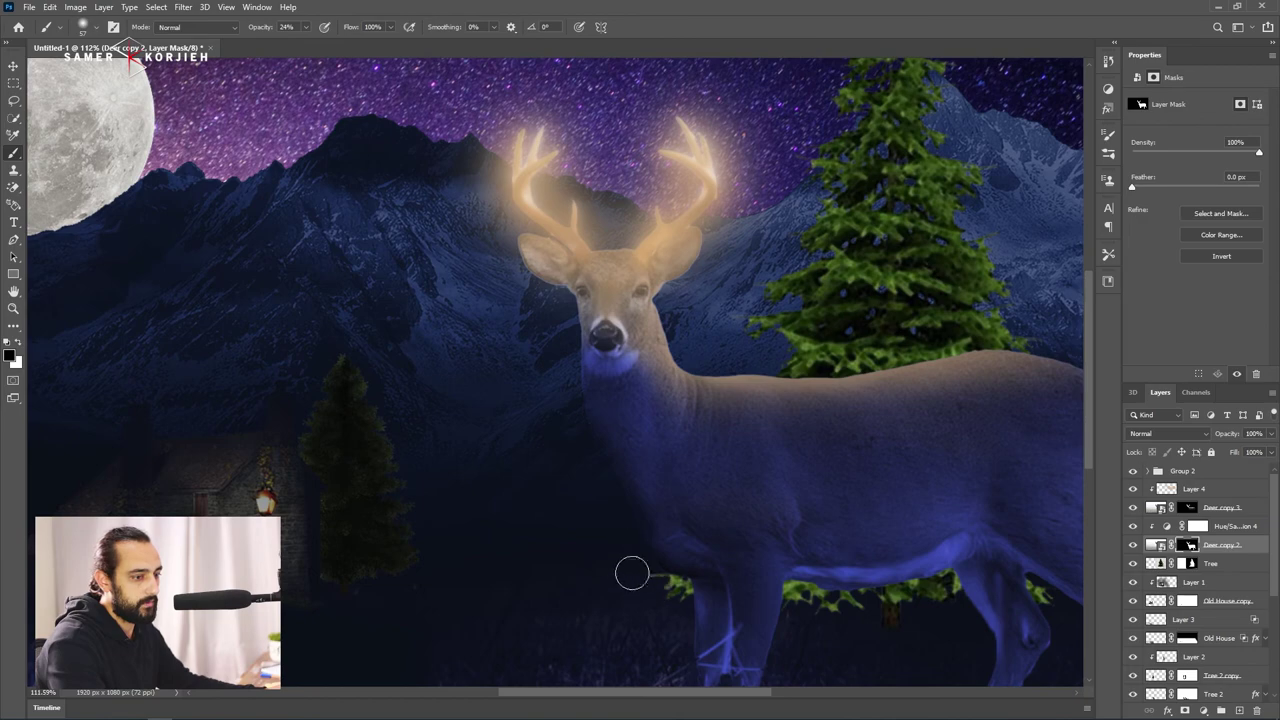
Bring the deer's body and legs into view and target the Deer copy 2 image instead of its mask.
left_click_drag(702, 637, 638, 464)
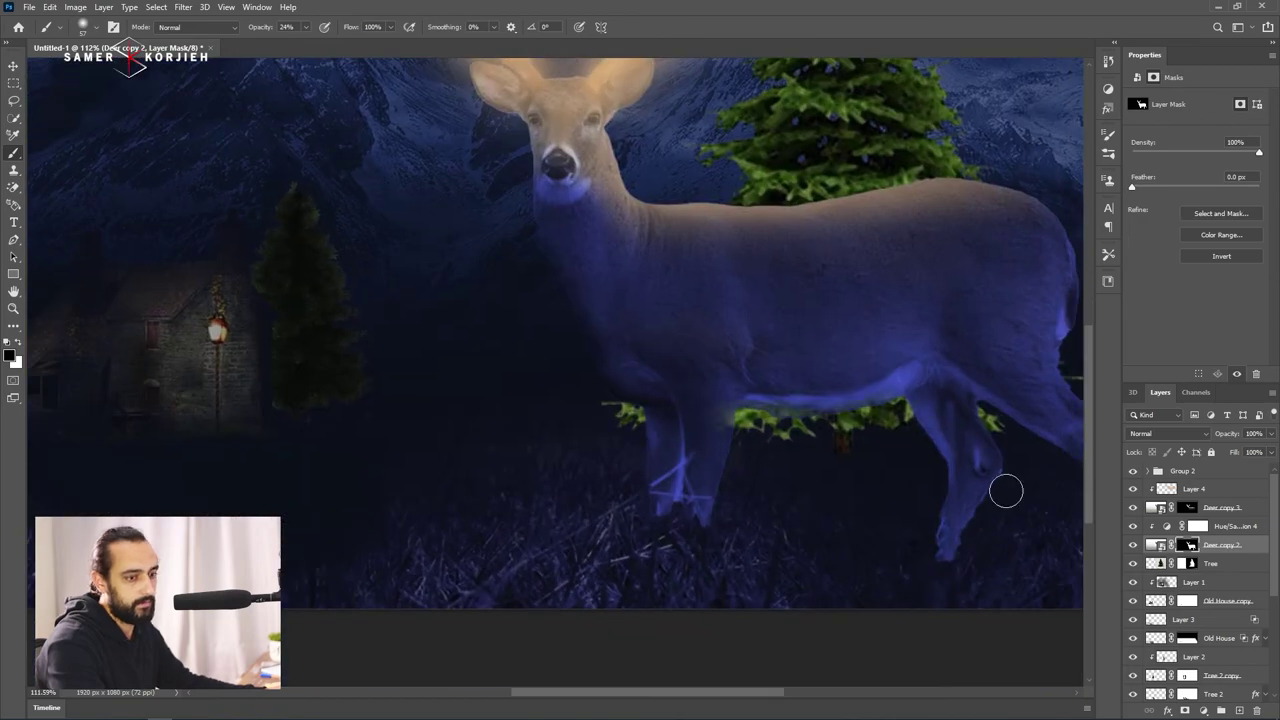
left_click_drag(1006, 491, 786, 583)
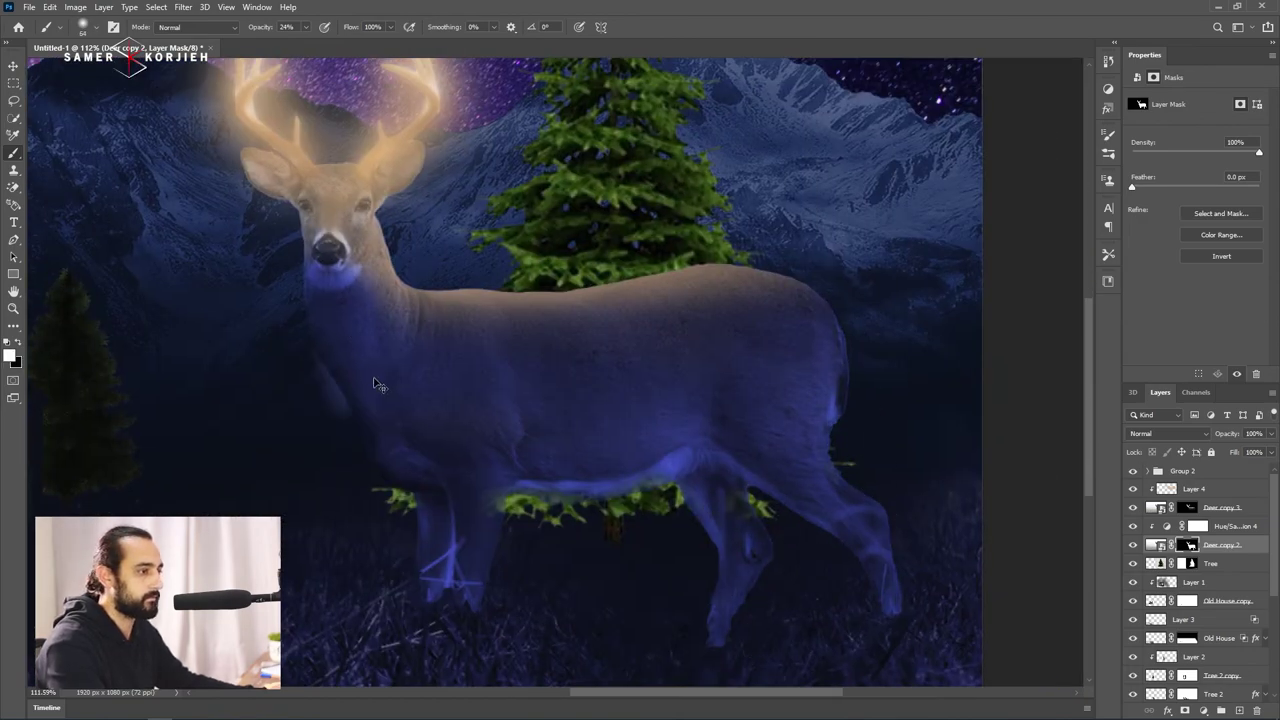
scroll(371, 380, "down", 3)
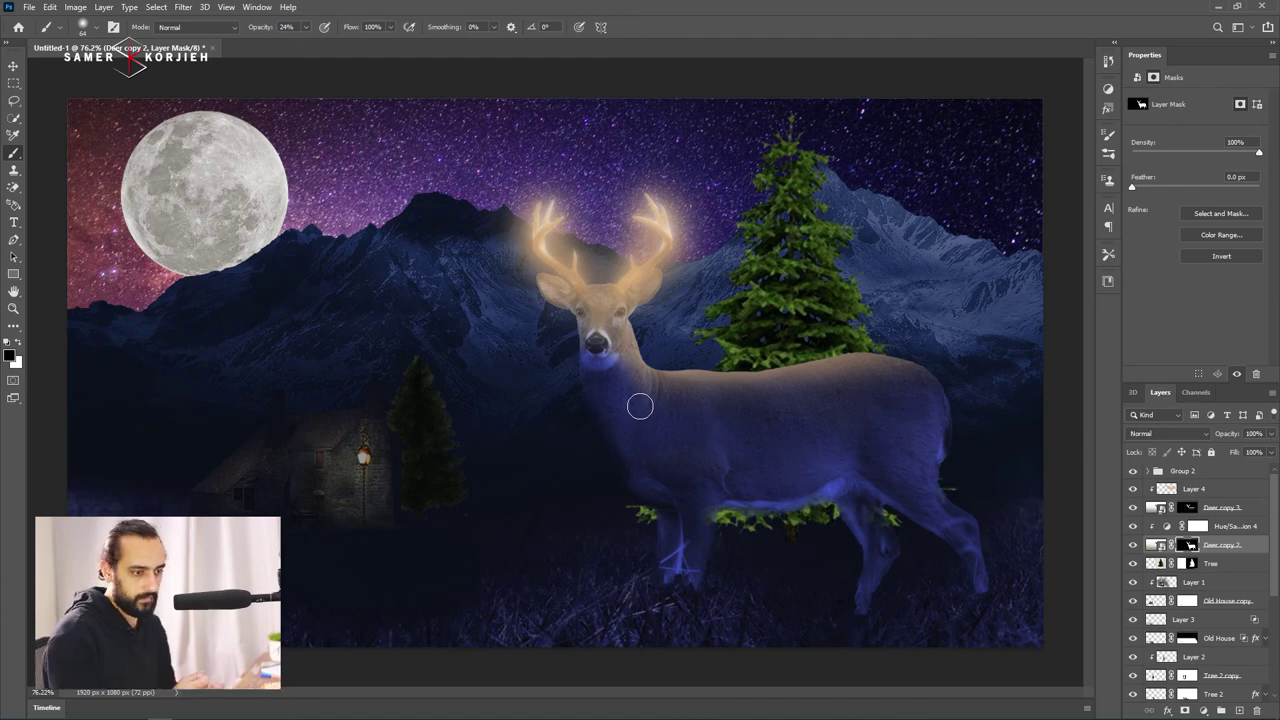
scroll(743, 496, "down", 1)
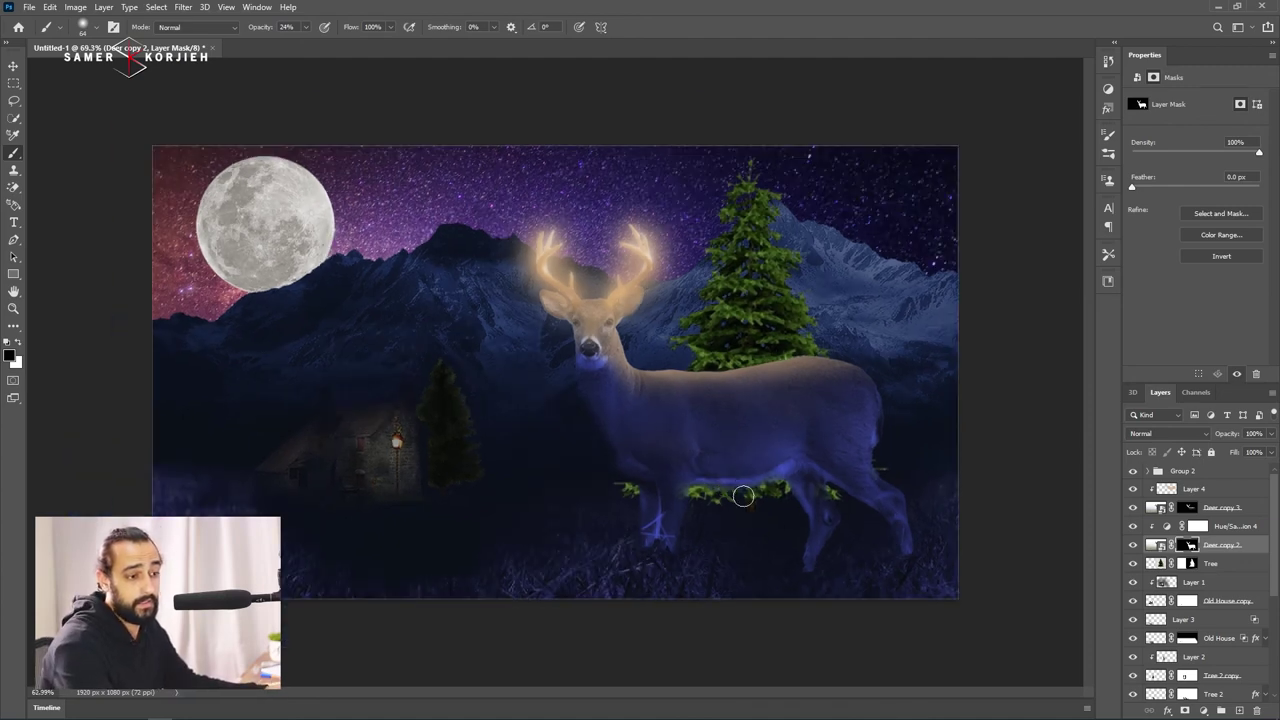
scroll(743, 496, "down", 1)
left_click(1155, 545)
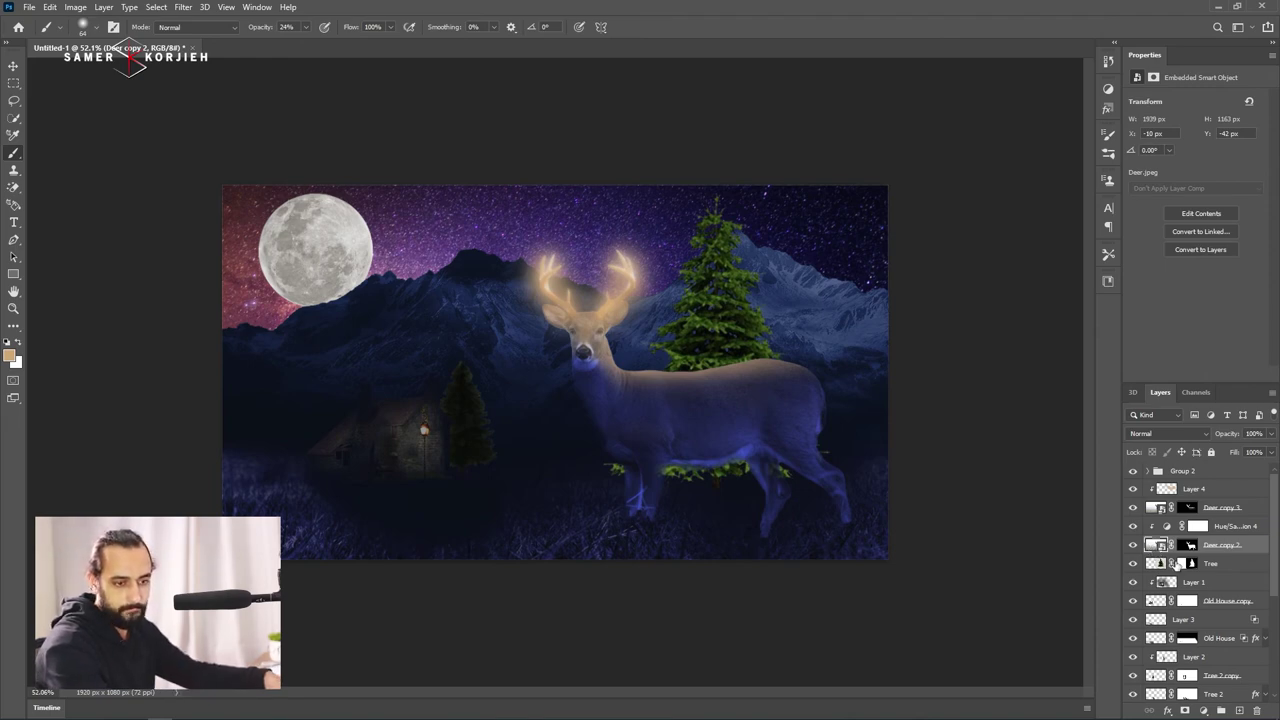
Duplicate the deer as Deer copy 4, then flip and skew Deer copy 2 downward beneath its legs.
key("ctrl+j")
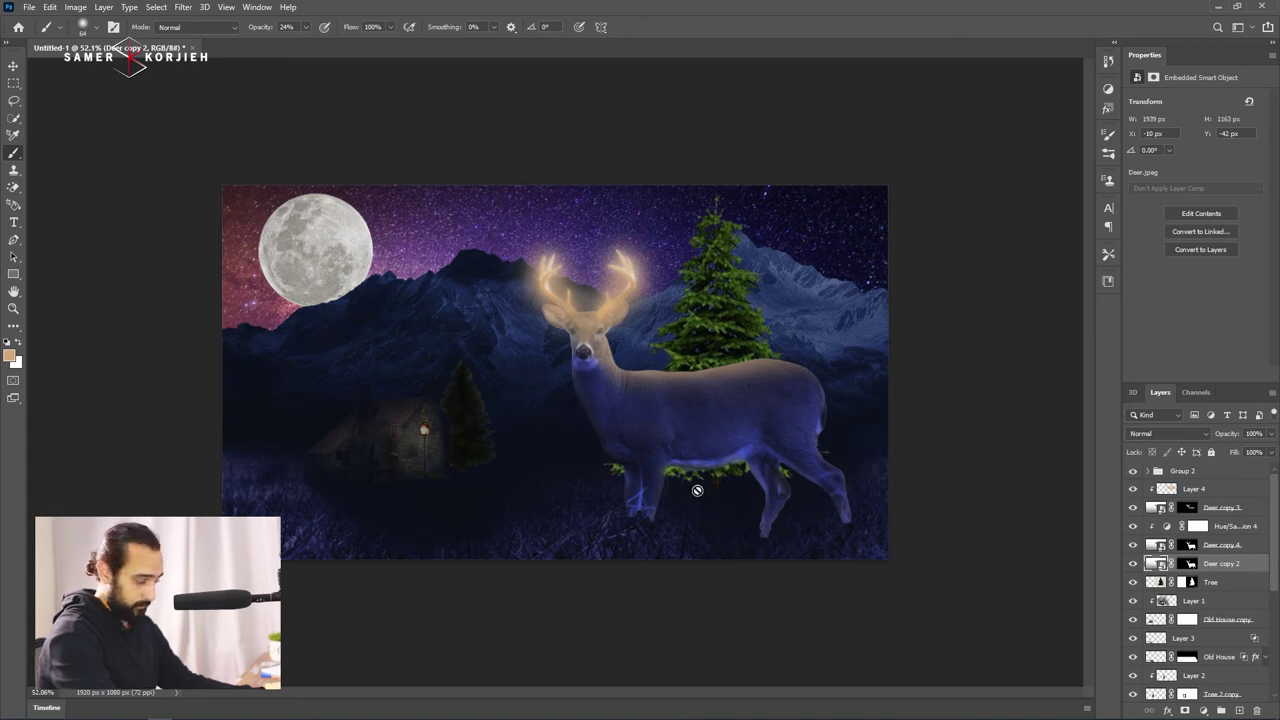
key("ctrl+t")
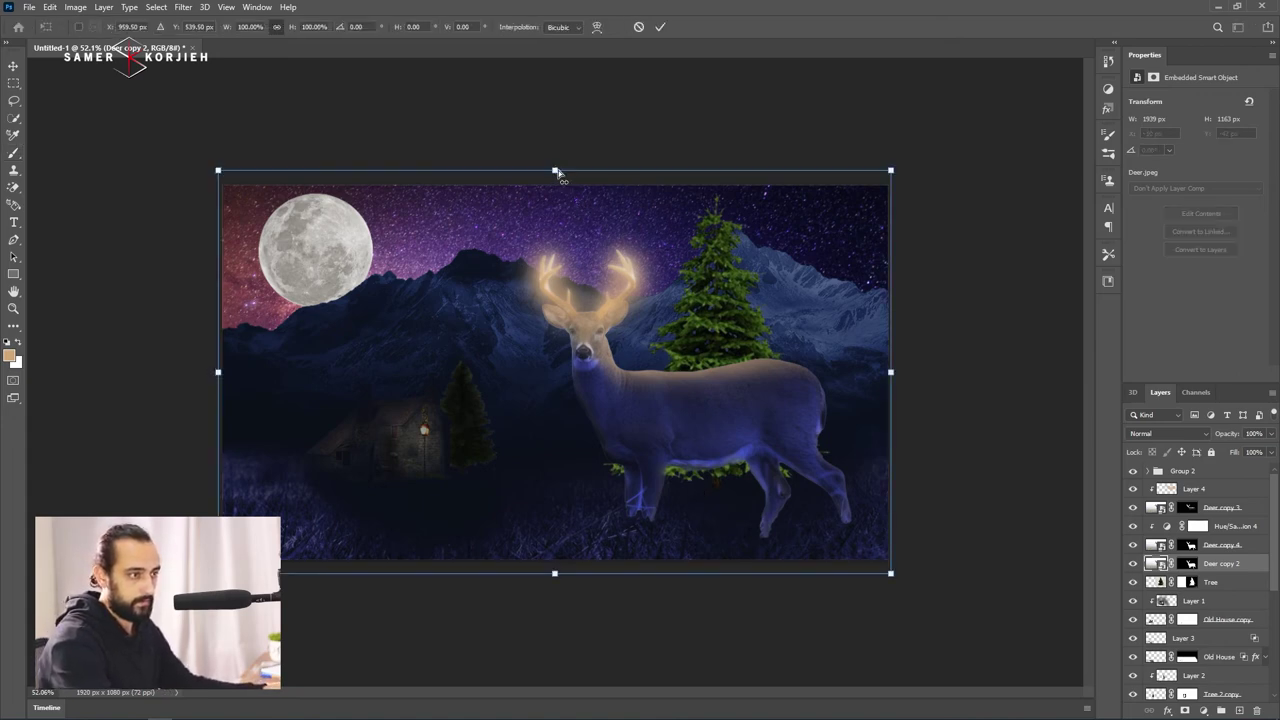
left_click_drag(556, 172, 447, 620)
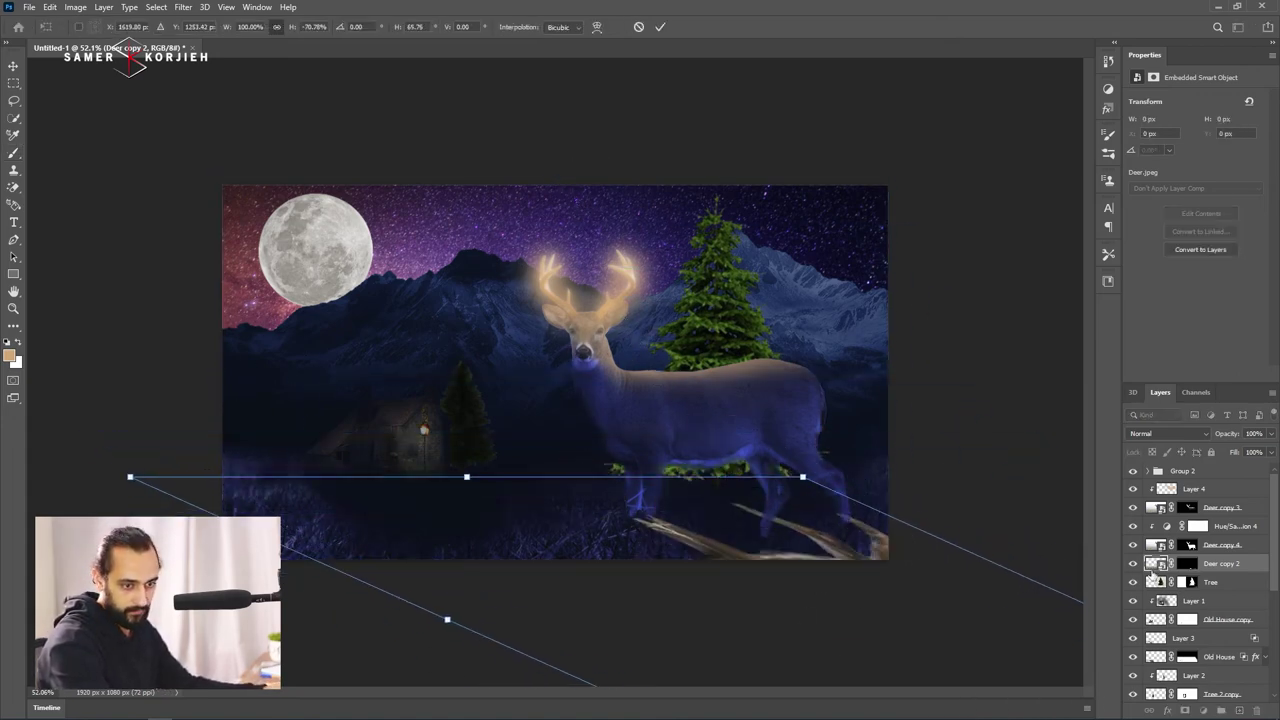
key("Return")
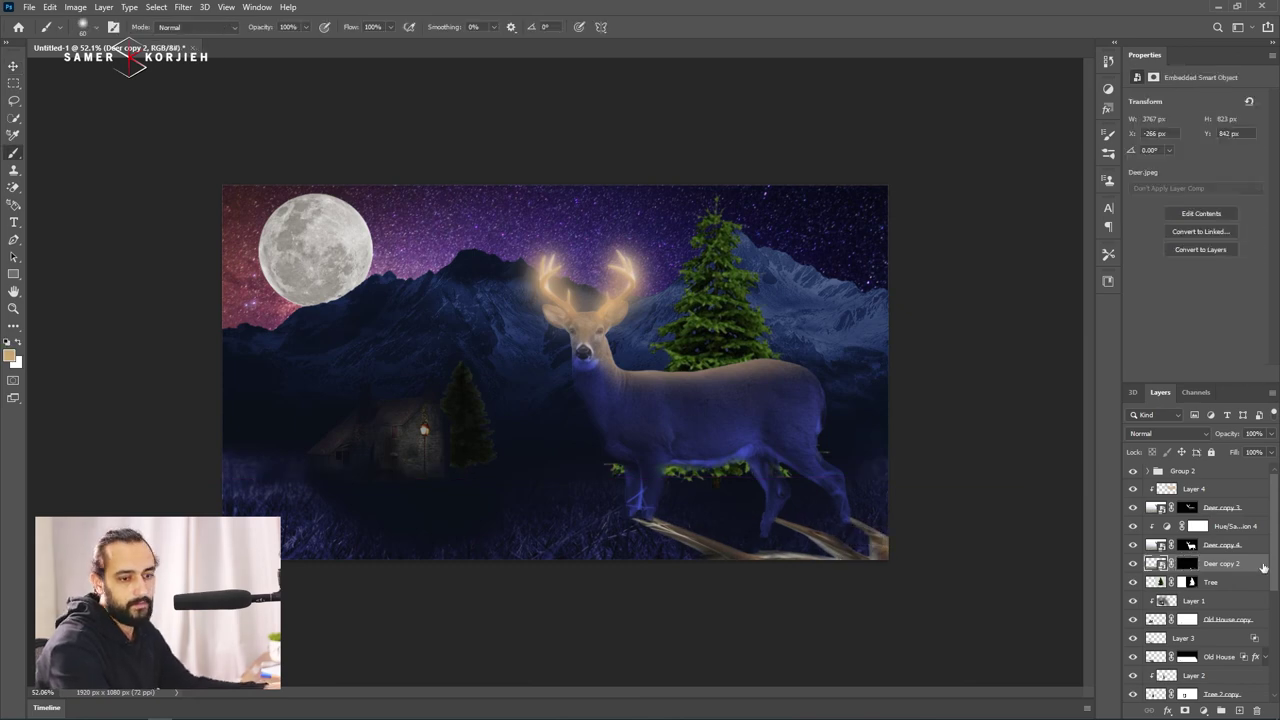
Give Deer copy 2 a dark navy Color Overlay layer style.
double_click(1240, 563)
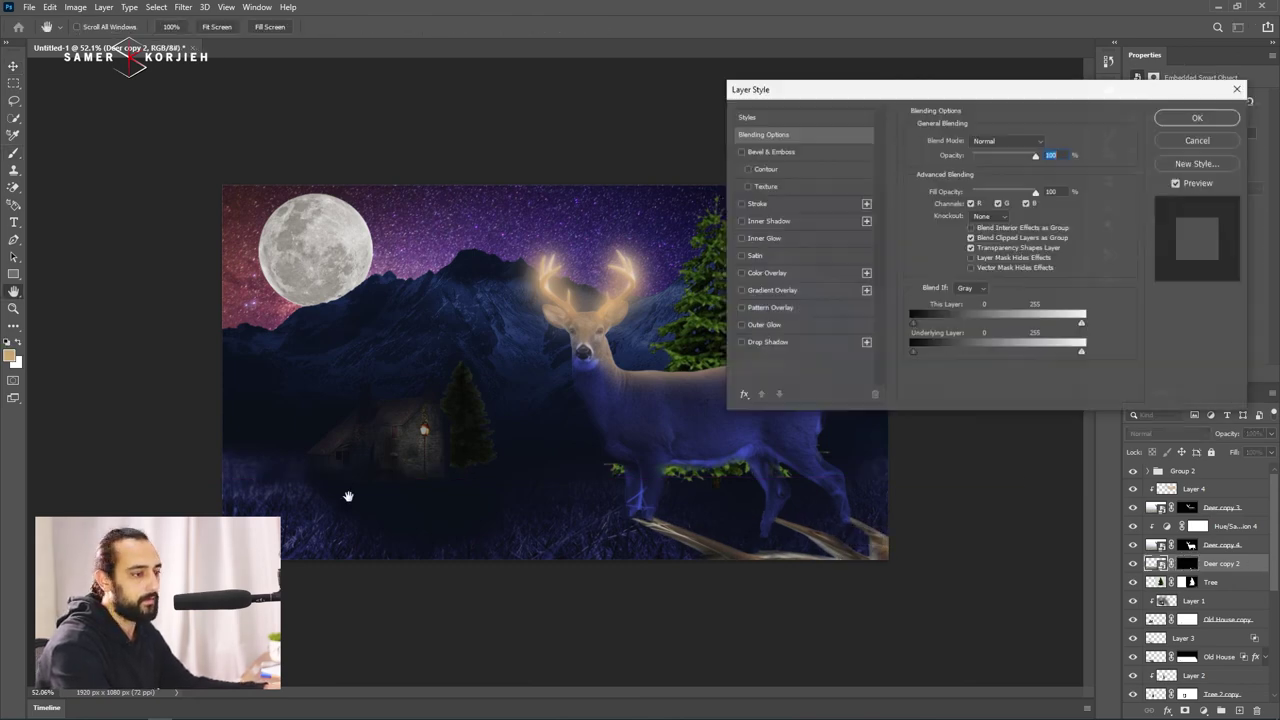
left_click(752, 273)
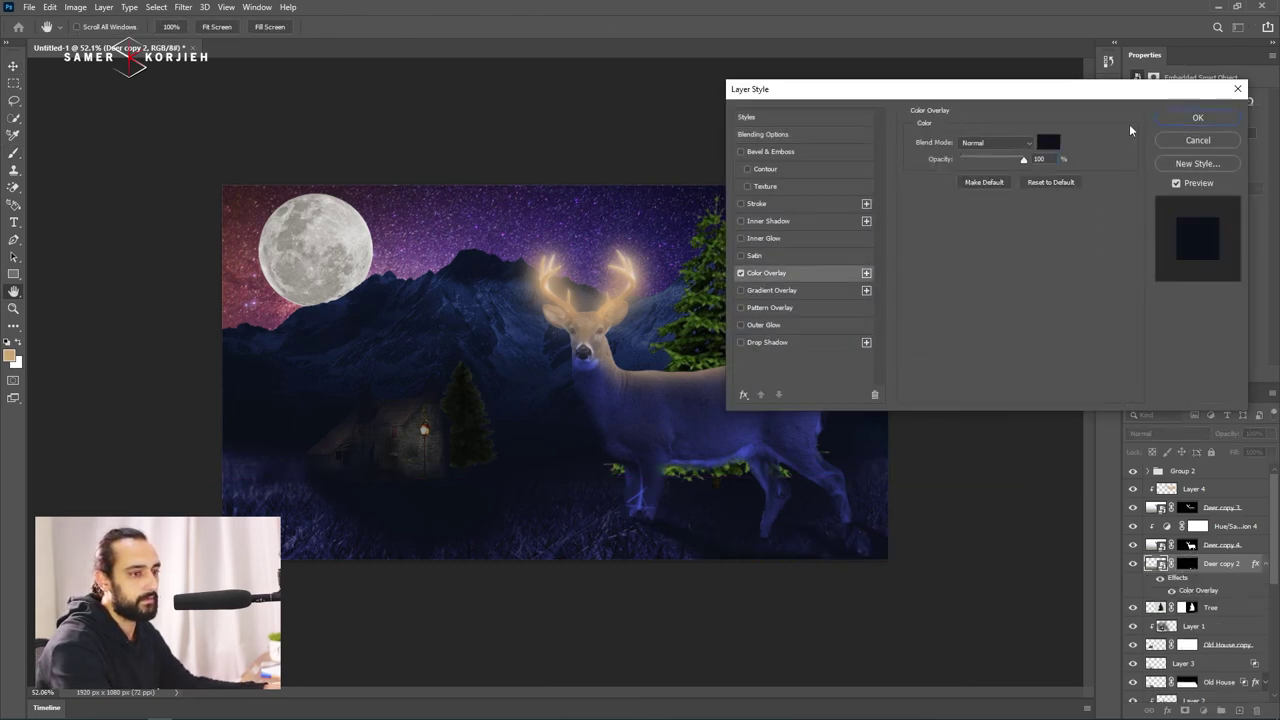
left_click(1207, 119)
Try a Gaussian Blur on the shadow, then cancel it without applying.
left_click(183, 7)
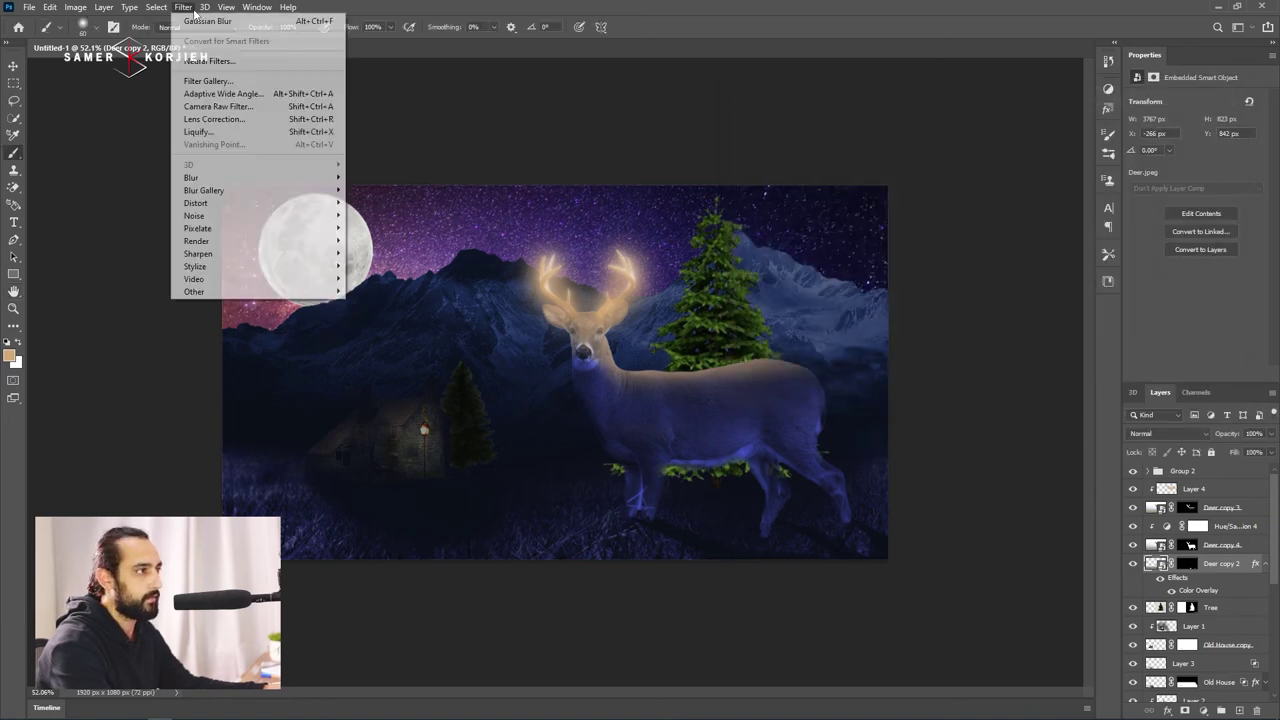
mouse_move(191, 177)
left_click(370, 228)
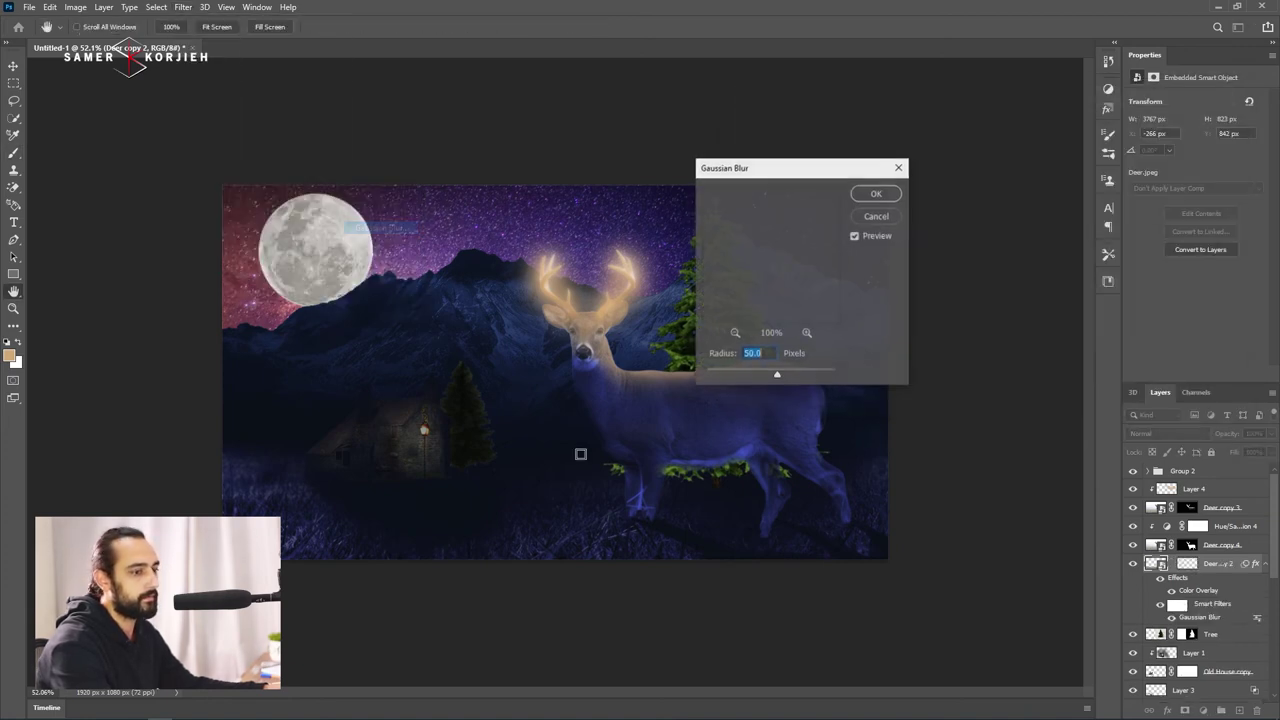
left_click_drag(777, 375, 808, 376)
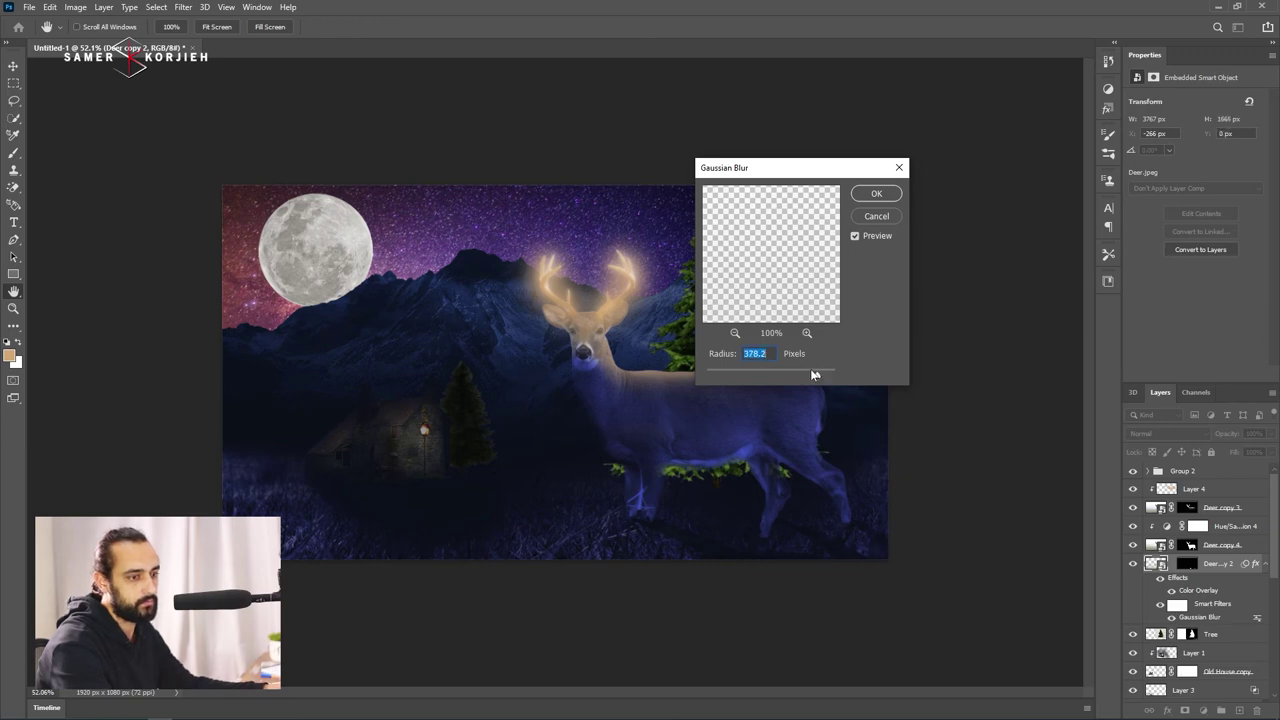
left_click(899, 167)
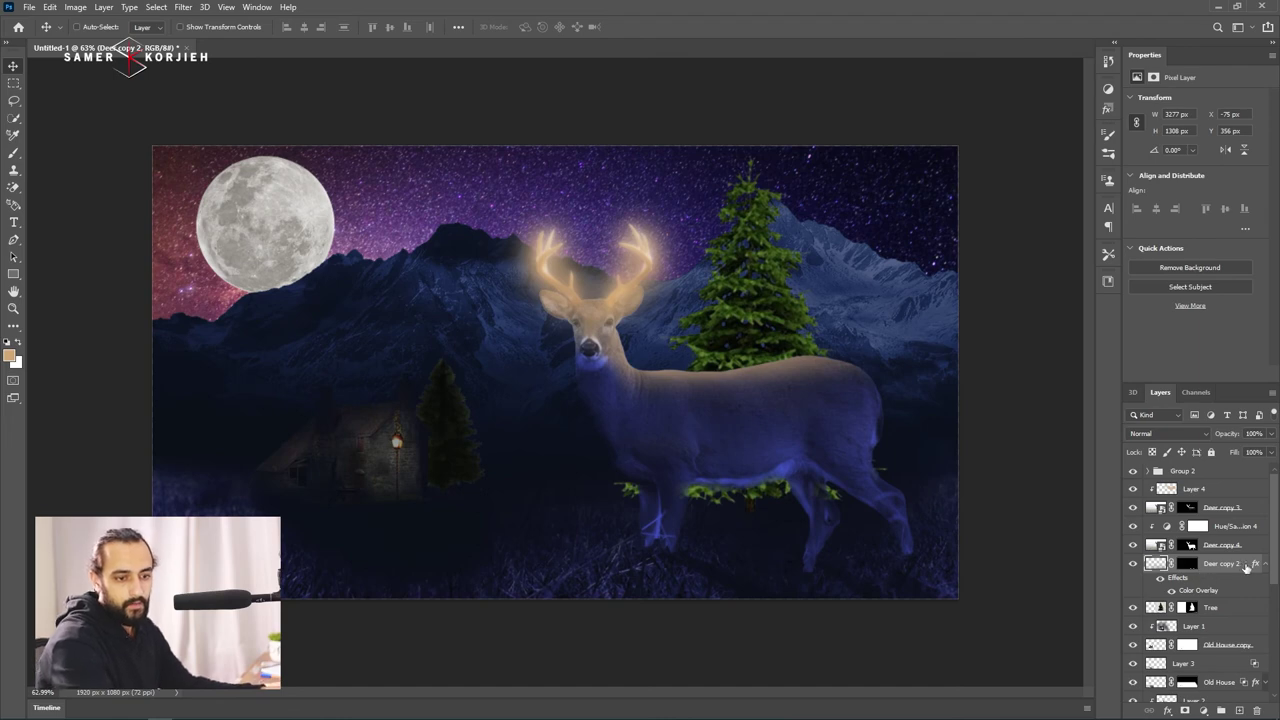
Convert the Deer copy 2 shadow to a smart object and switch to a Warp transform.
right_click(1210, 565)
left_click(1160, 185)
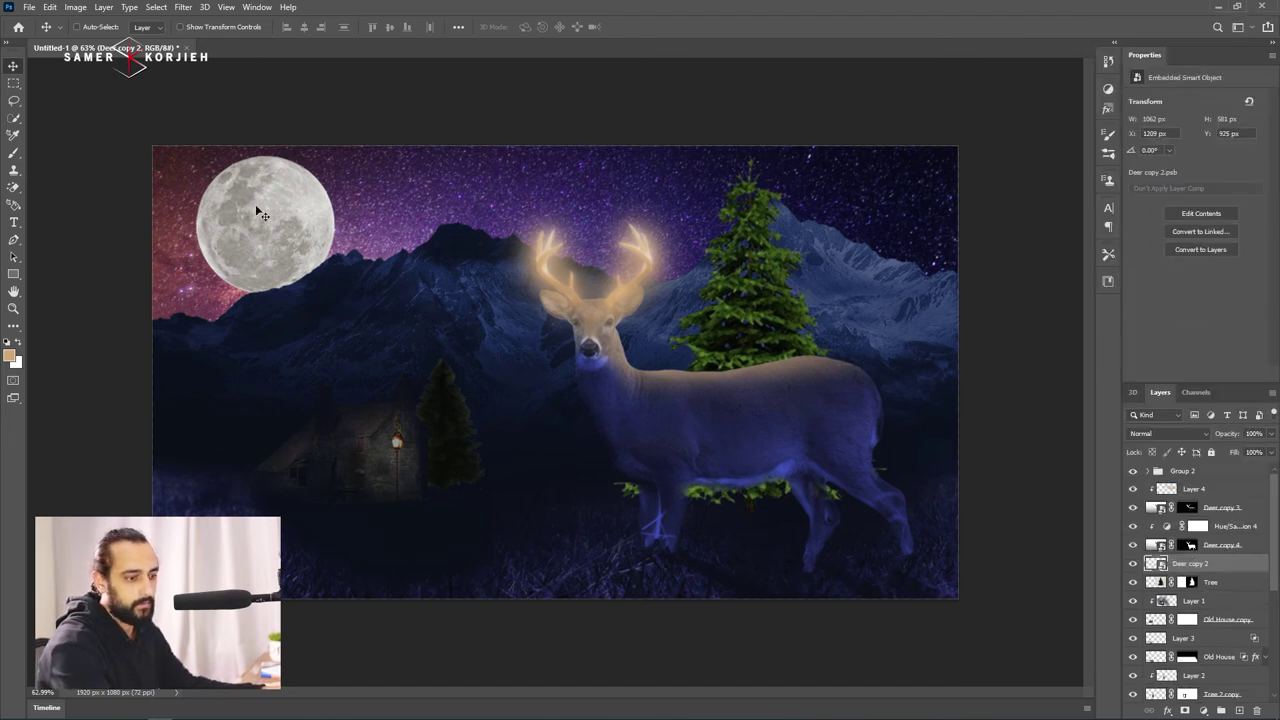
key("ctrl+t")
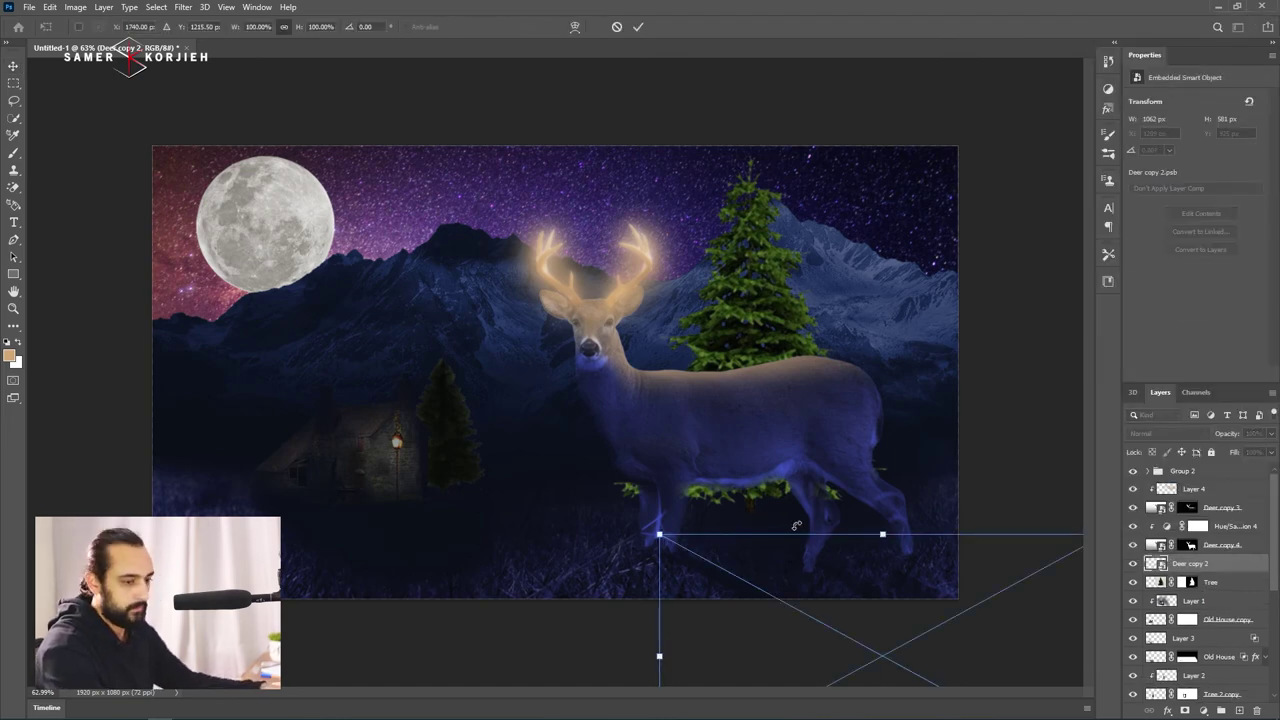
right_click(846, 575)
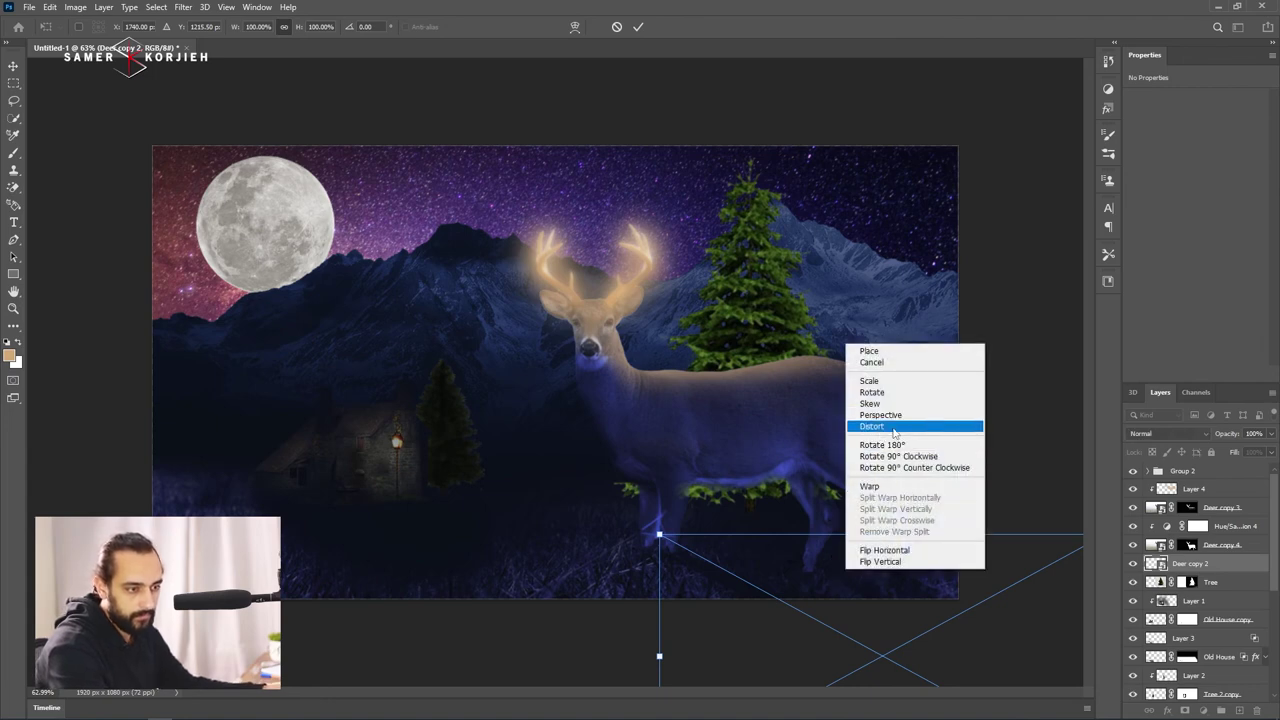
left_click(872, 486)
Split the warp grid and drag mesh points so the shadow bends along the ground under the legs.
left_click_drag(832, 572, 920, 572)
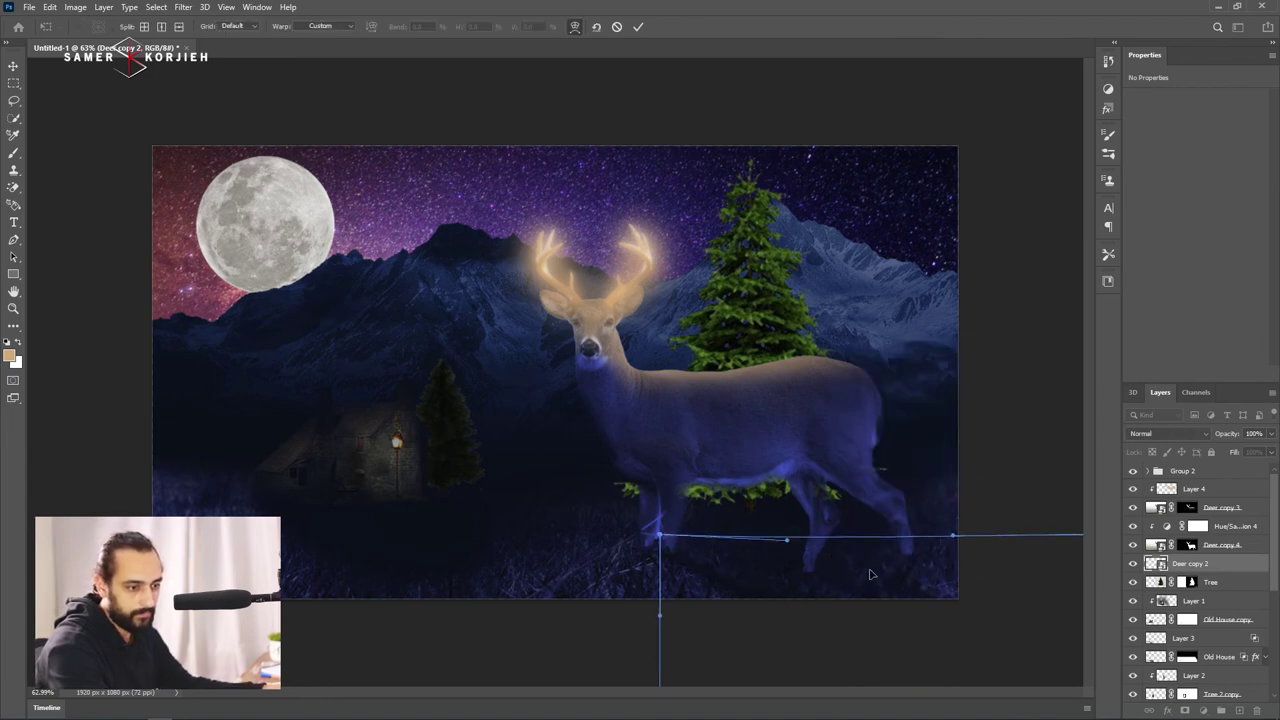
left_click(907, 571)
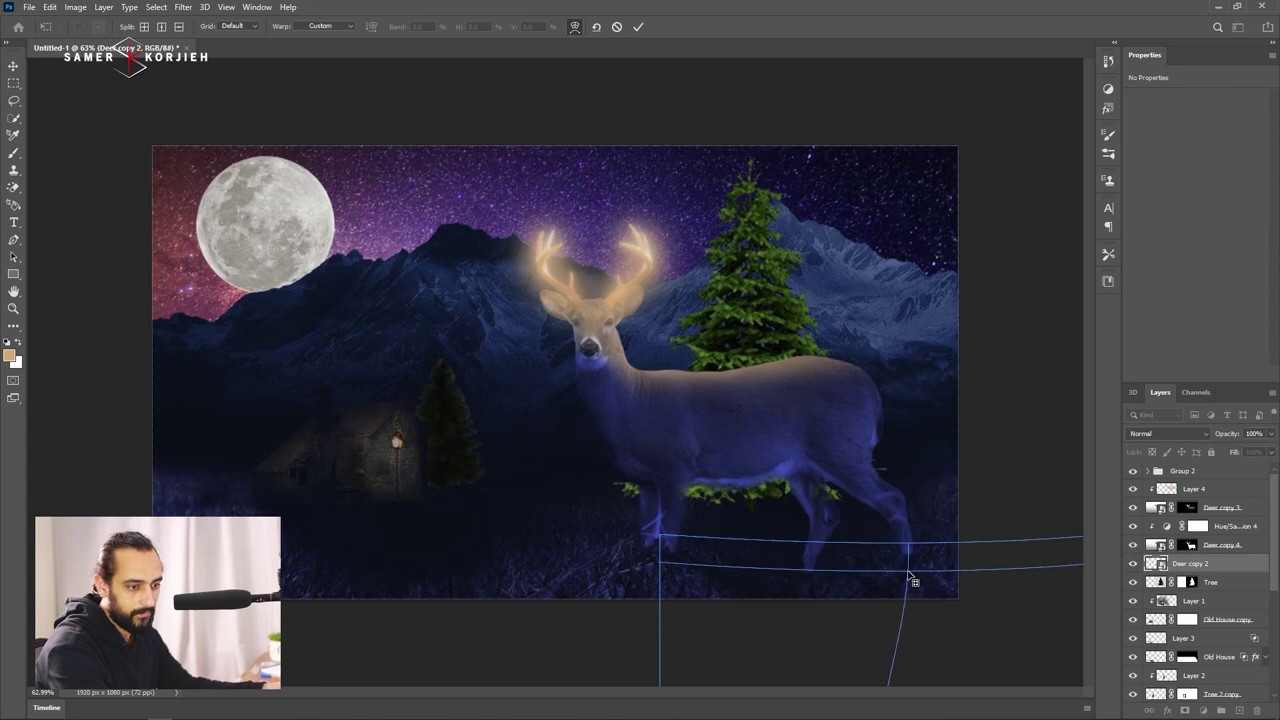
left_click(848, 572)
left_click_drag(848, 571, 820, 572)
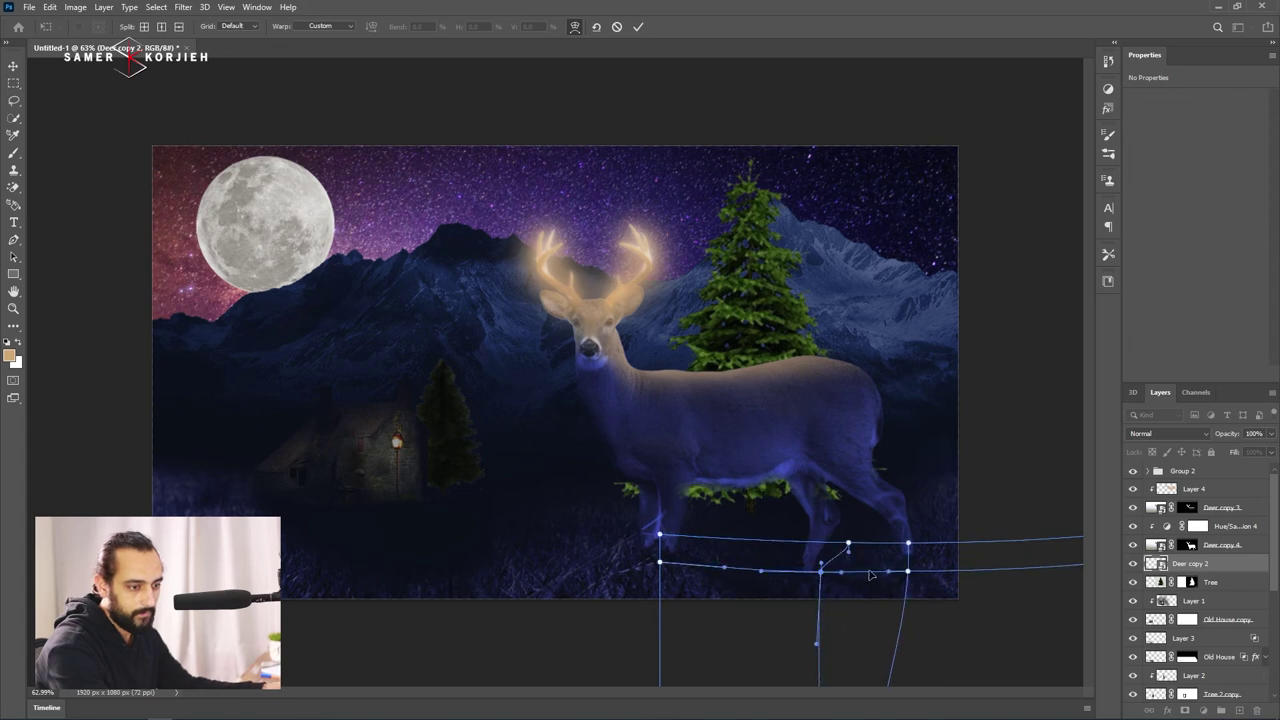
left_click(908, 570)
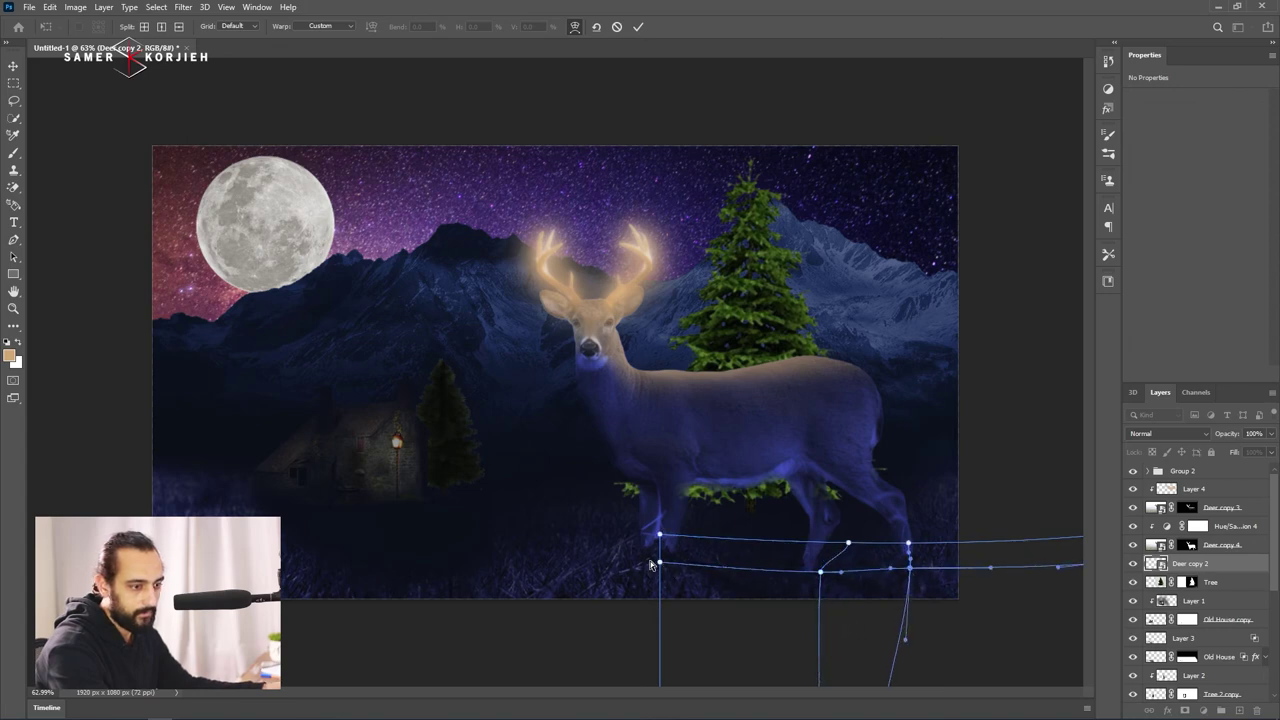
scroll(897, 593, "down", 3)
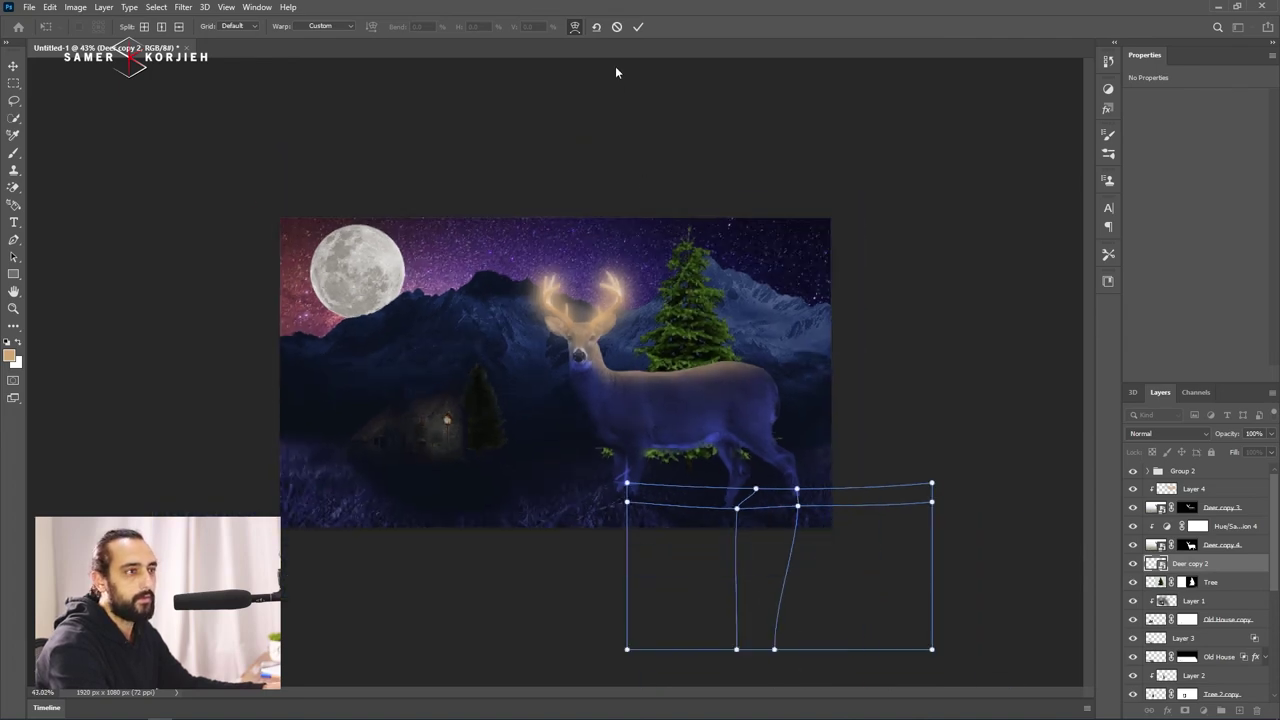
key("Return")
Soften the deer's shadow with a Gaussian Blur of about 12.5 px.
left_click(183, 7)
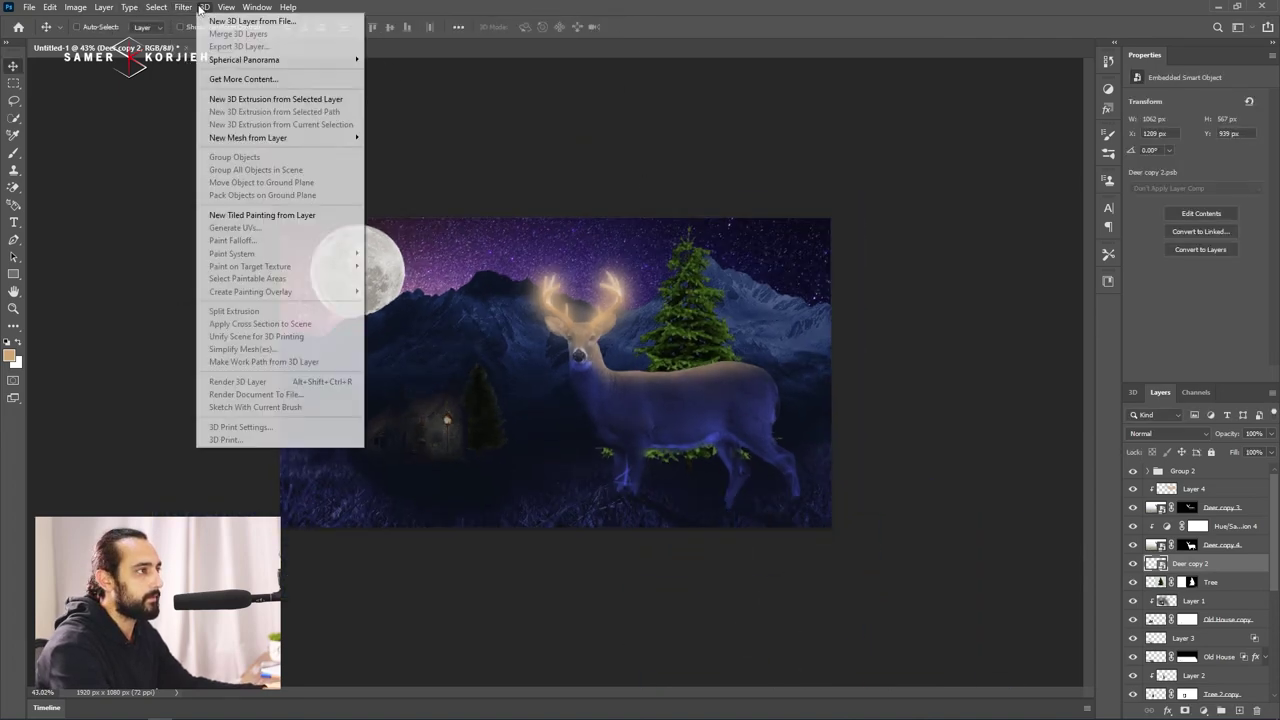
left_click(381, 228)
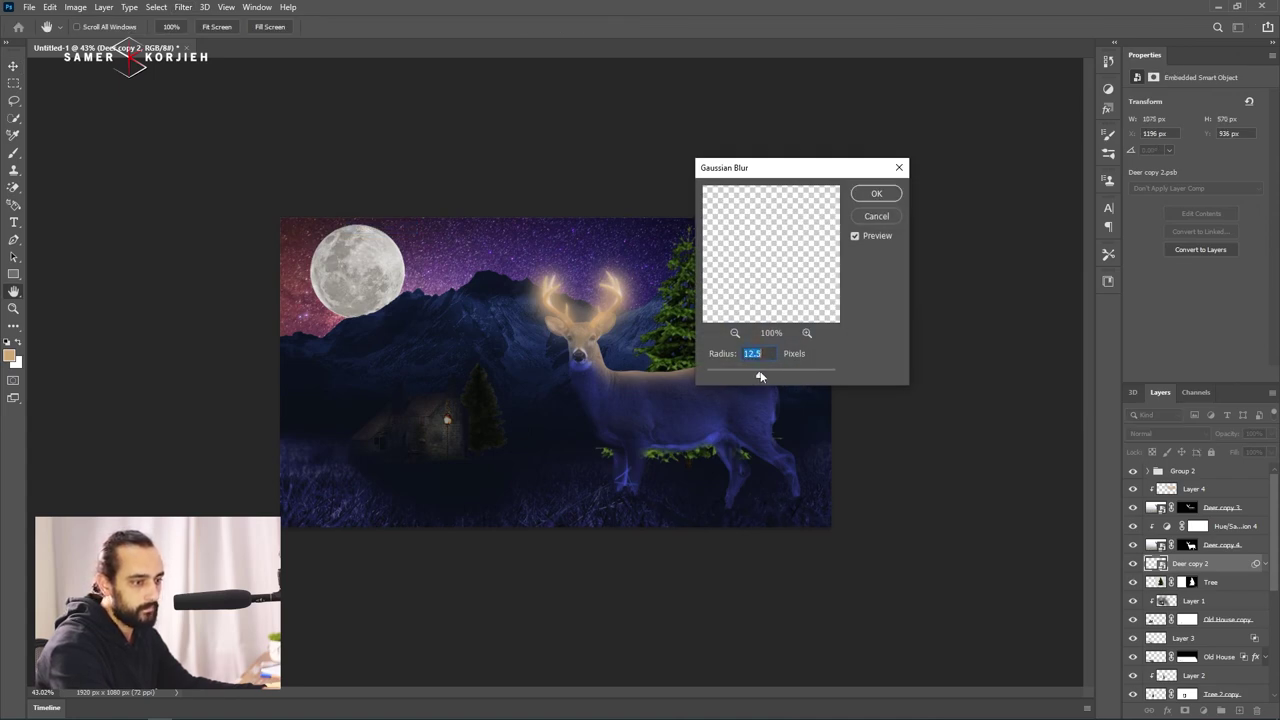
left_click(877, 195)
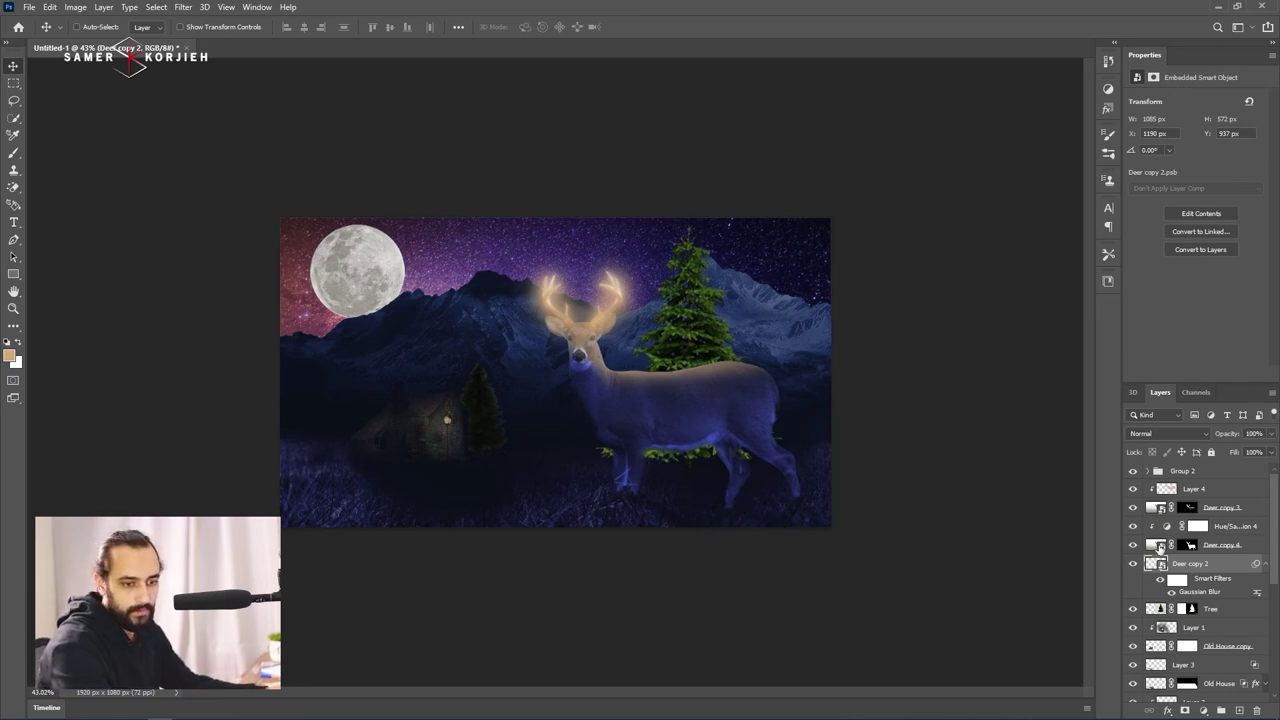
Add an empty Layer 5 directly above Deer copy 4.
left_click(1155, 545)
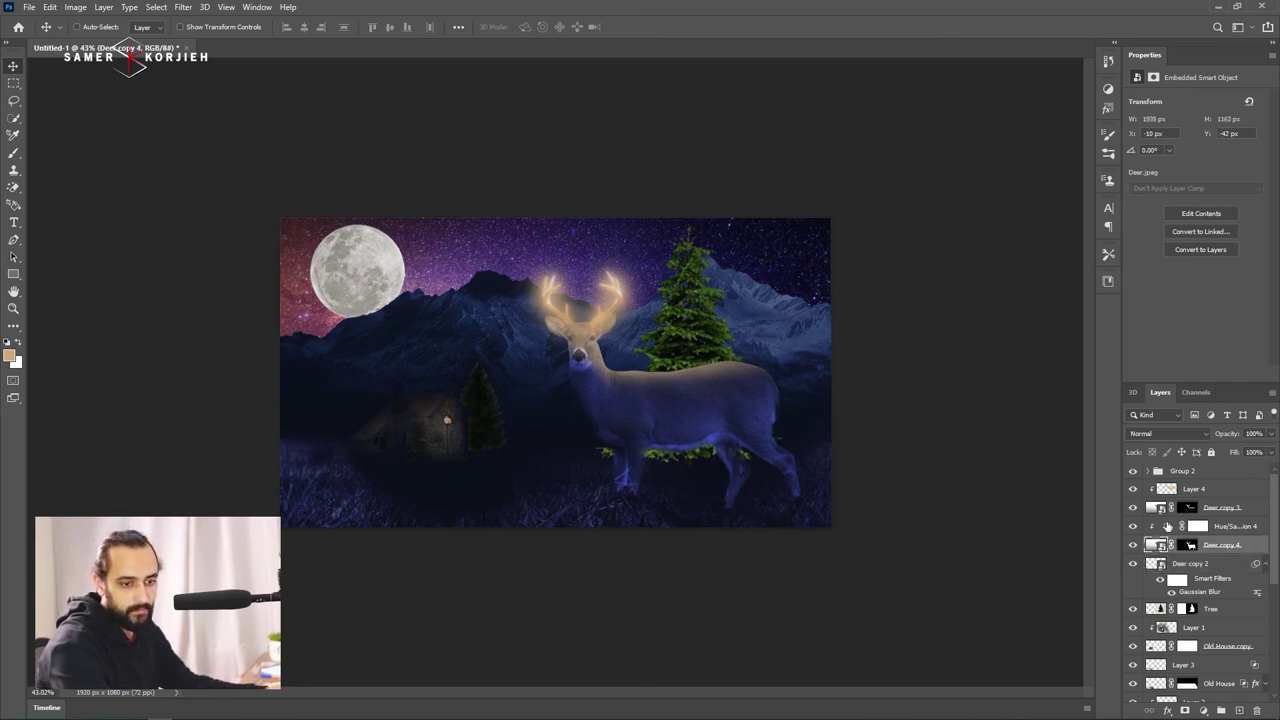
left_click(1167, 526)
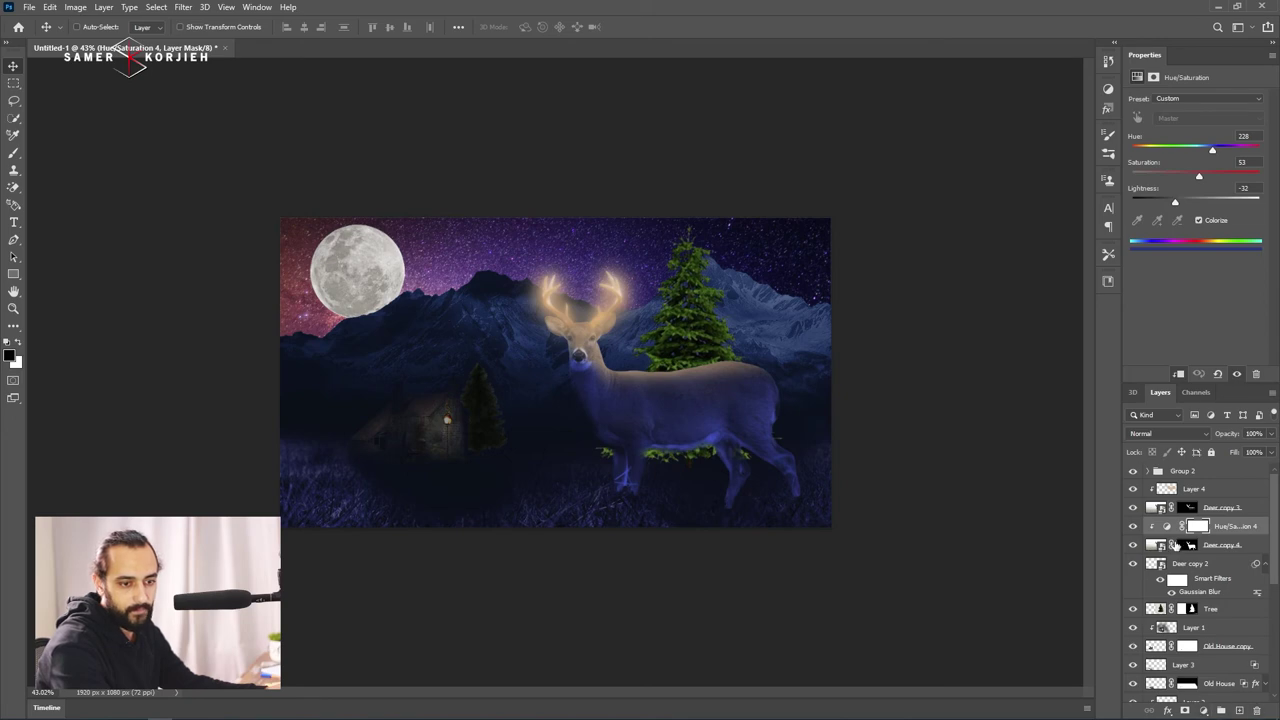
left_click(1157, 546)
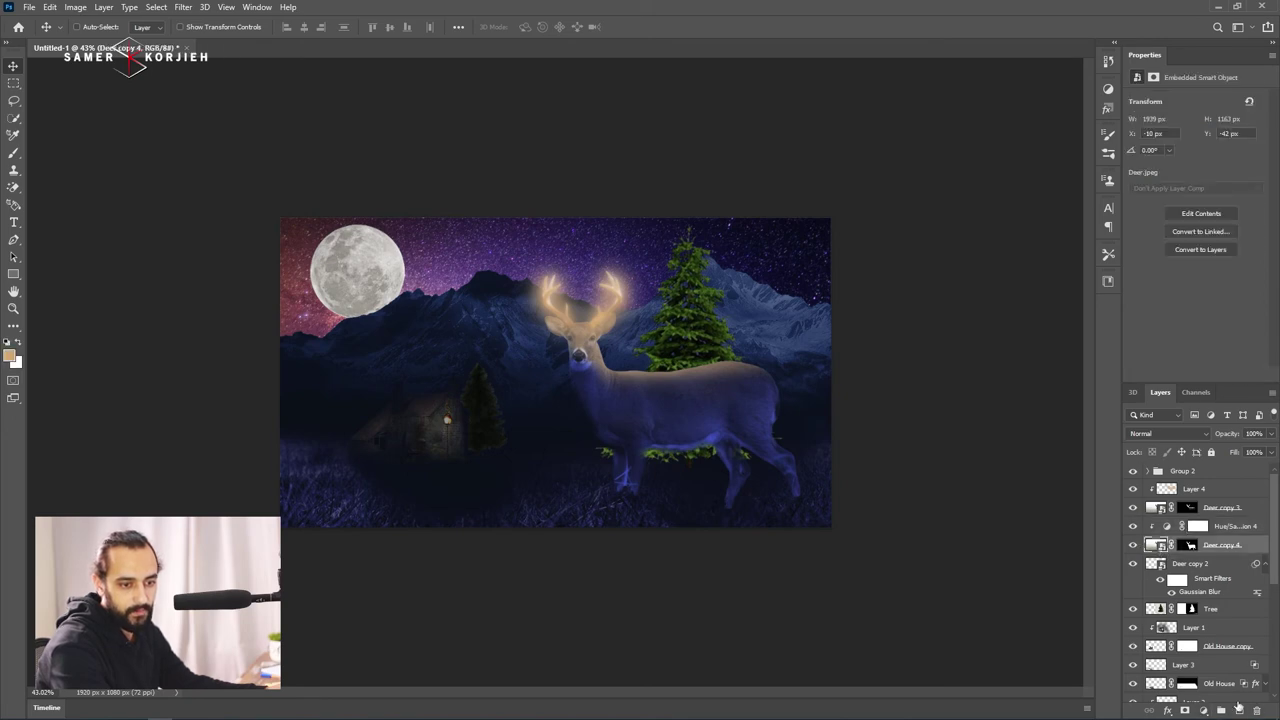
left_click(1239, 711)
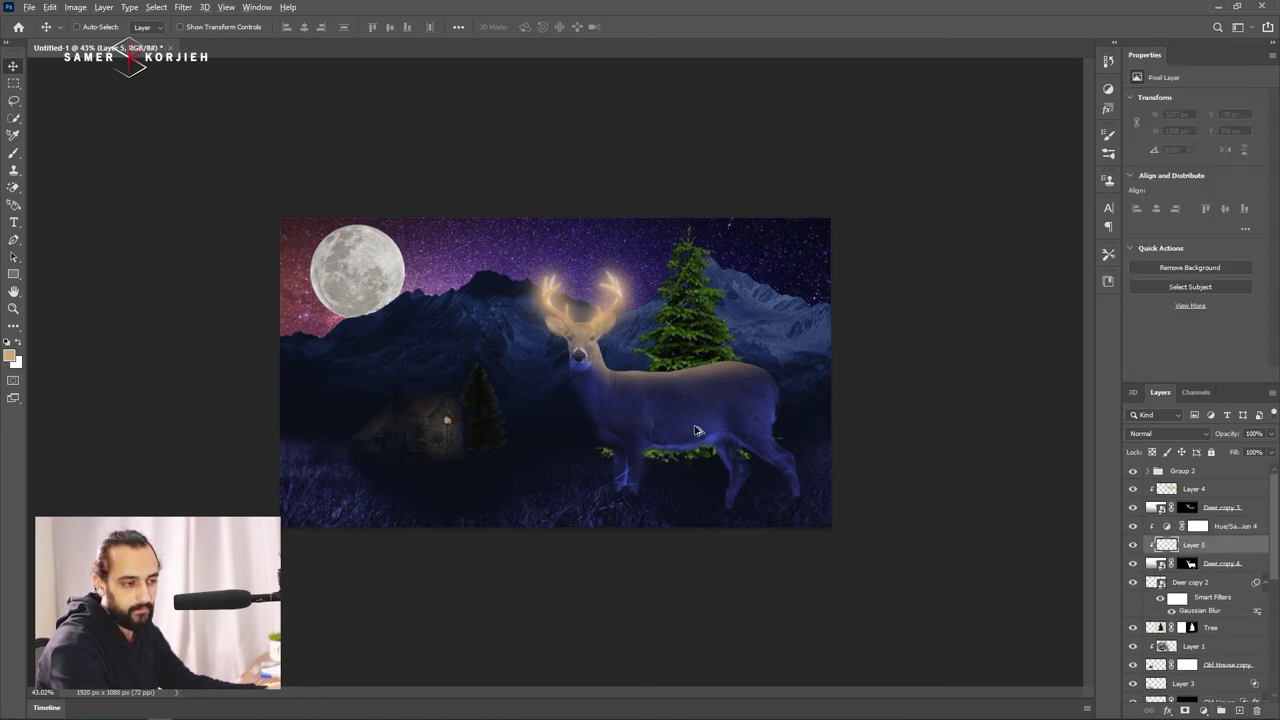
Brush dark shading over the deer's hind legs and lower body on Layer 5, then select the Tree layer.
key("ctrl+0")
key("b")
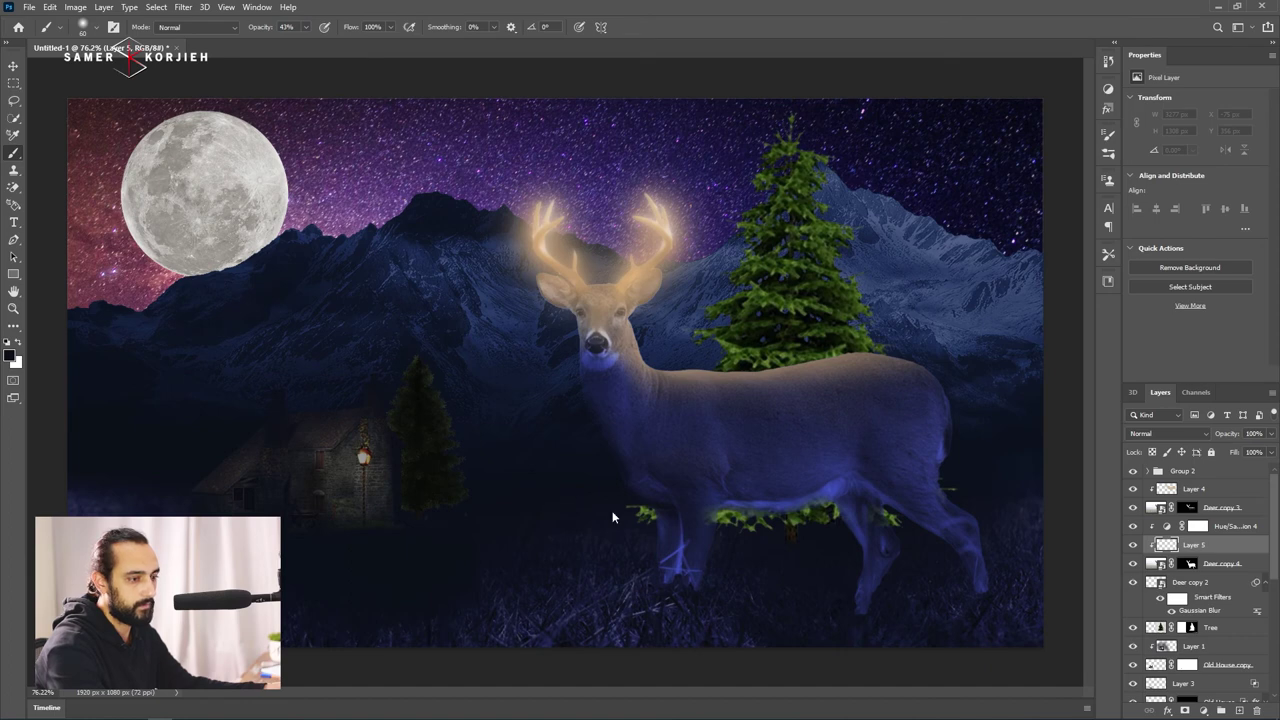
scroll(781, 533, "down", 1)
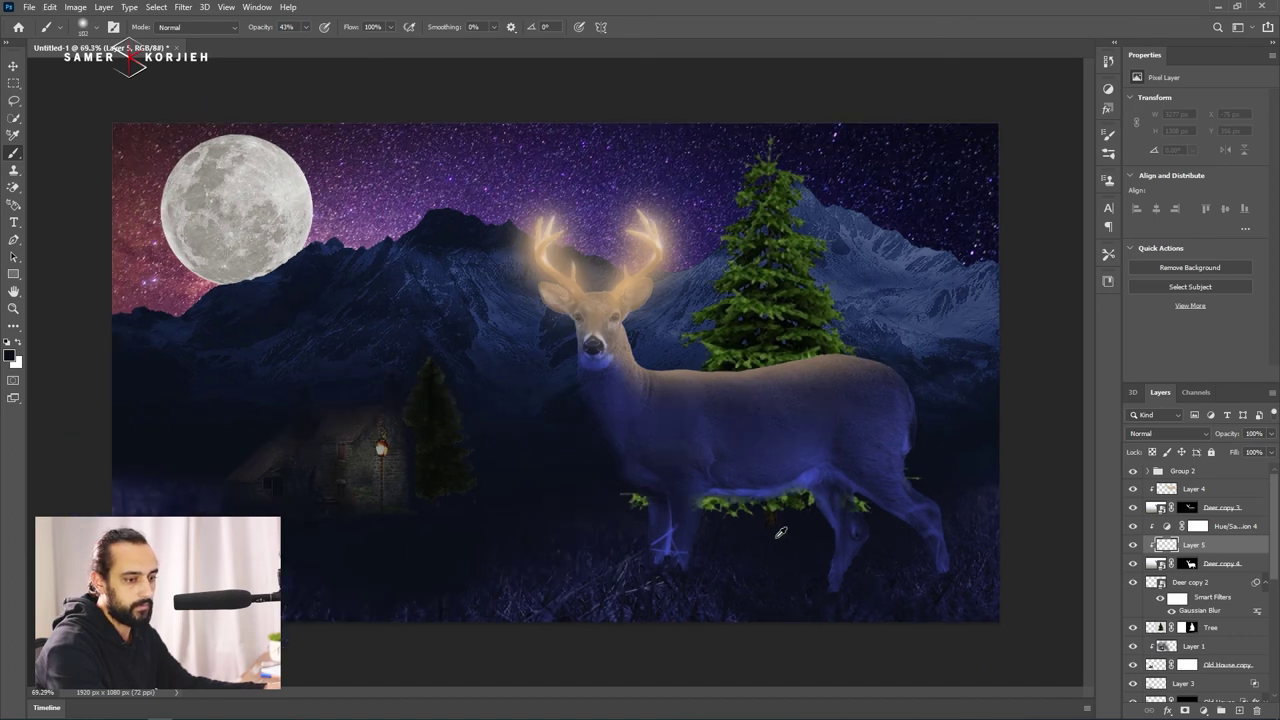
scroll(781, 533, "down", 1)
left_click_drag(723, 537, 714, 543)
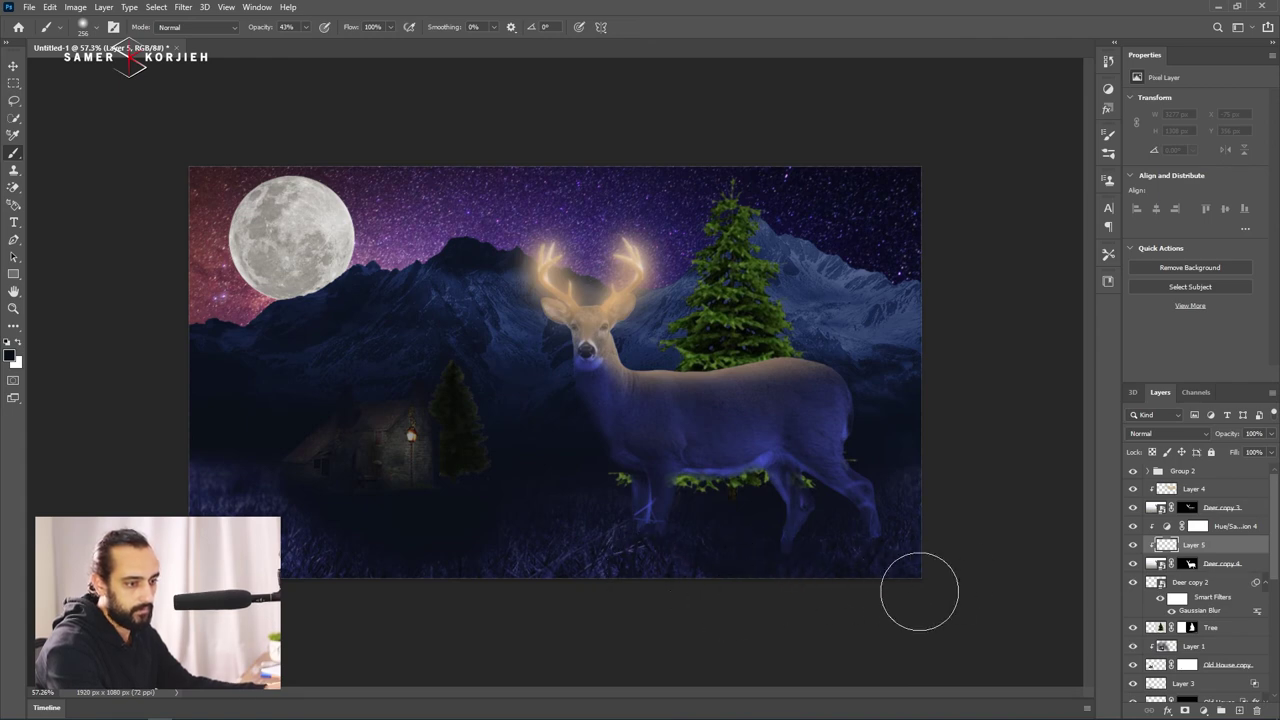
left_click_drag(680, 490, 855, 529)
scroll(651, 543, "down", 1)
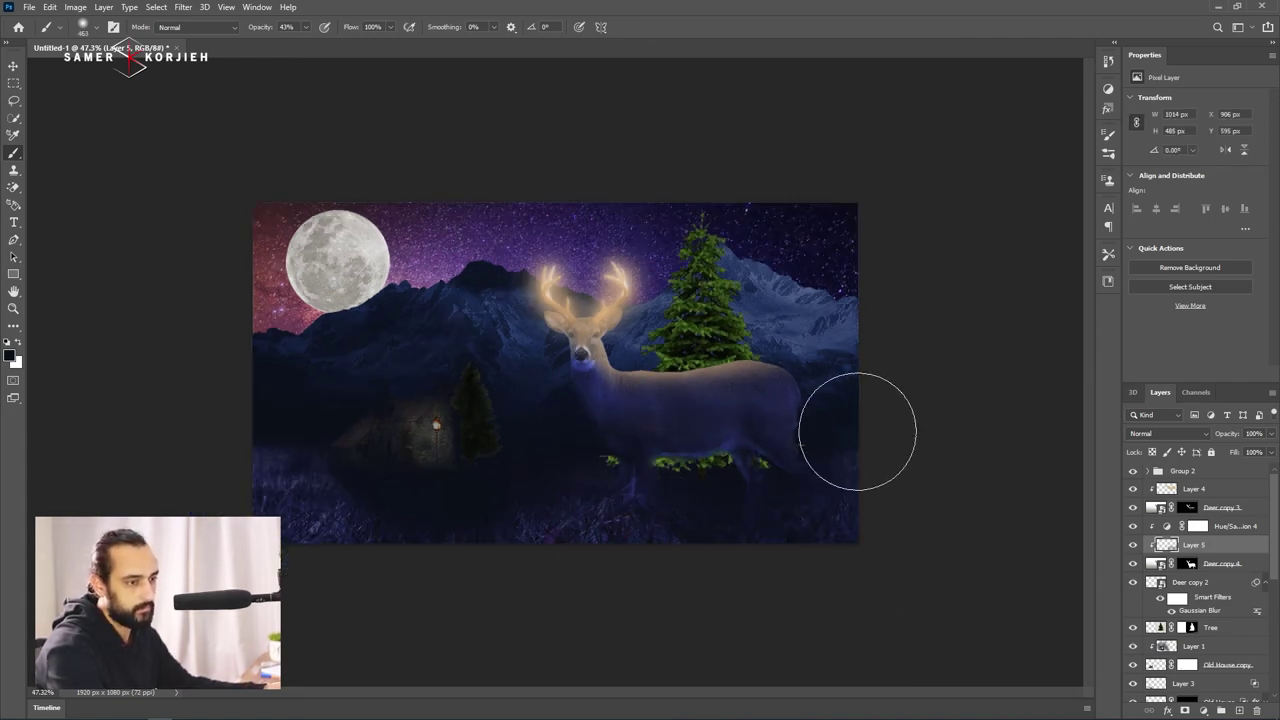
scroll(800, 420, "up", 1)
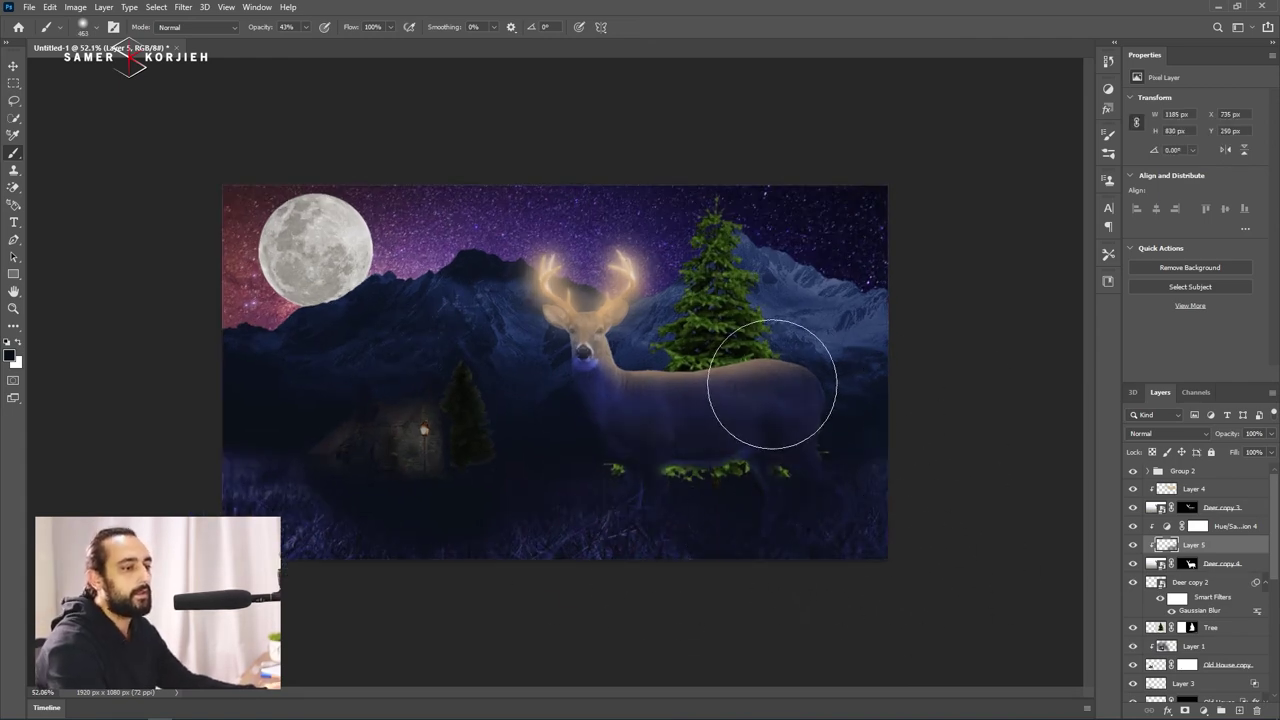
scroll(773, 380, "up", 3)
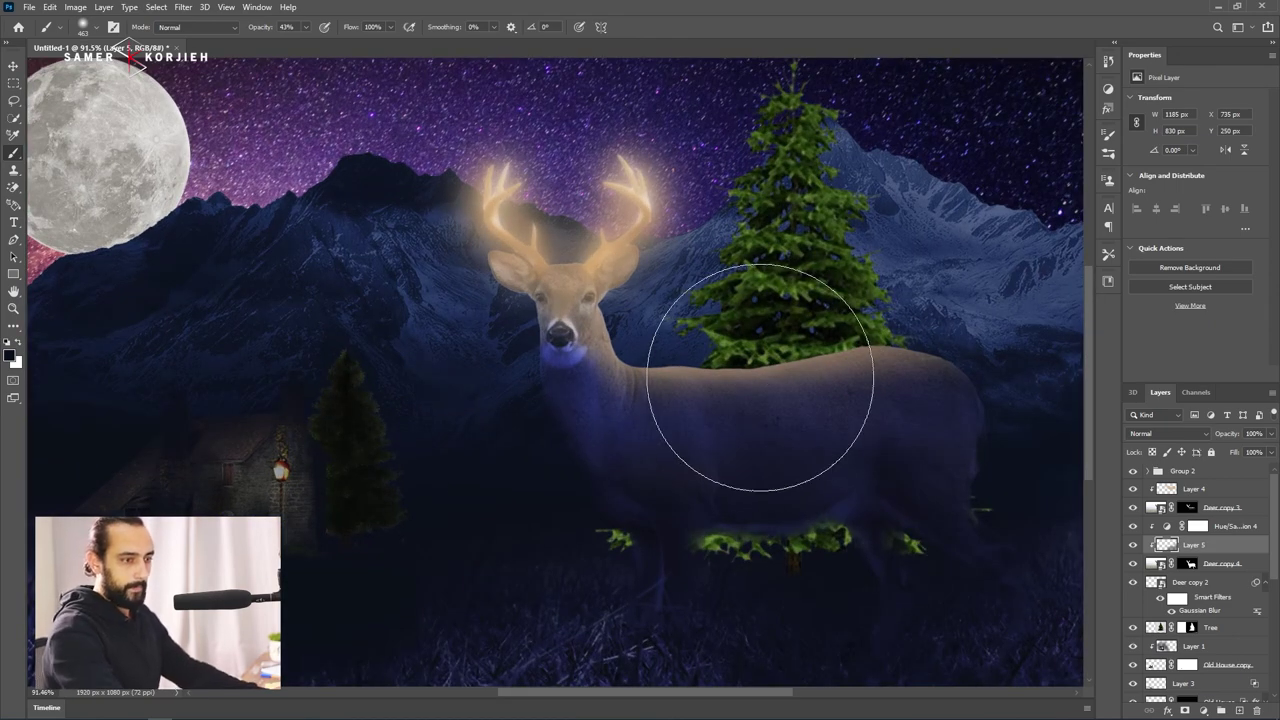
scroll(760, 400, "down", 2)
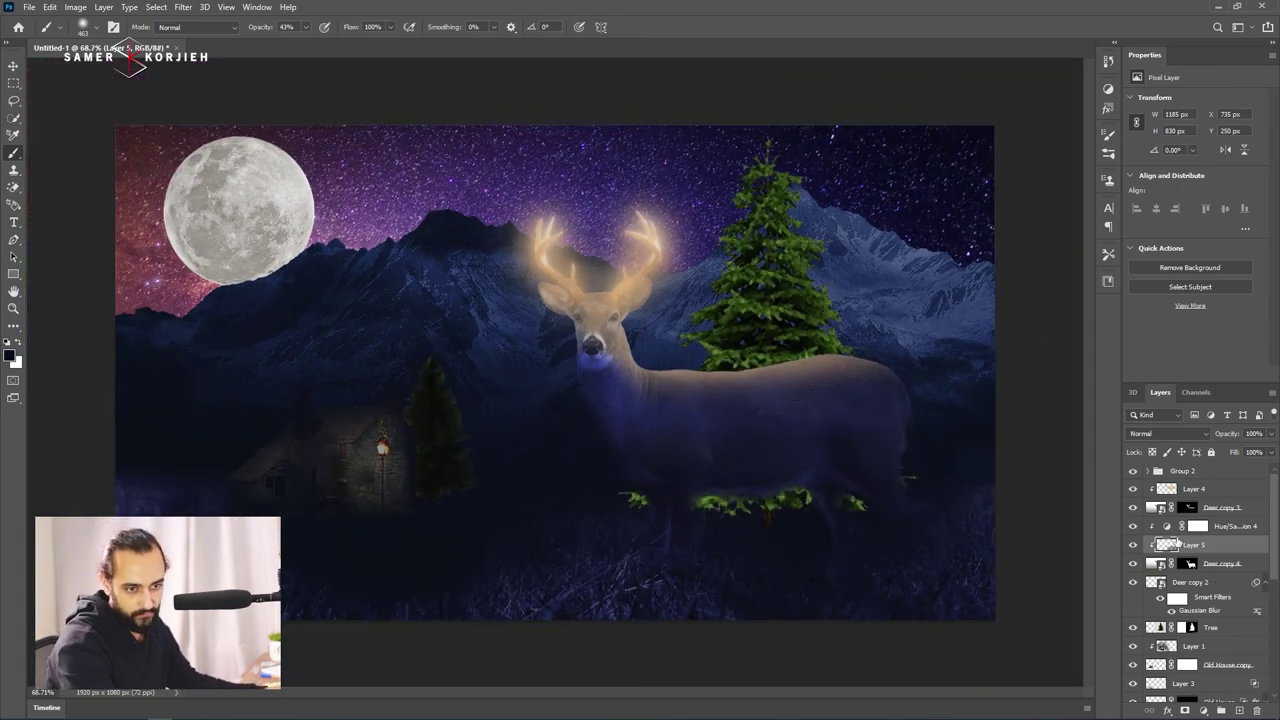
left_click(1157, 629)
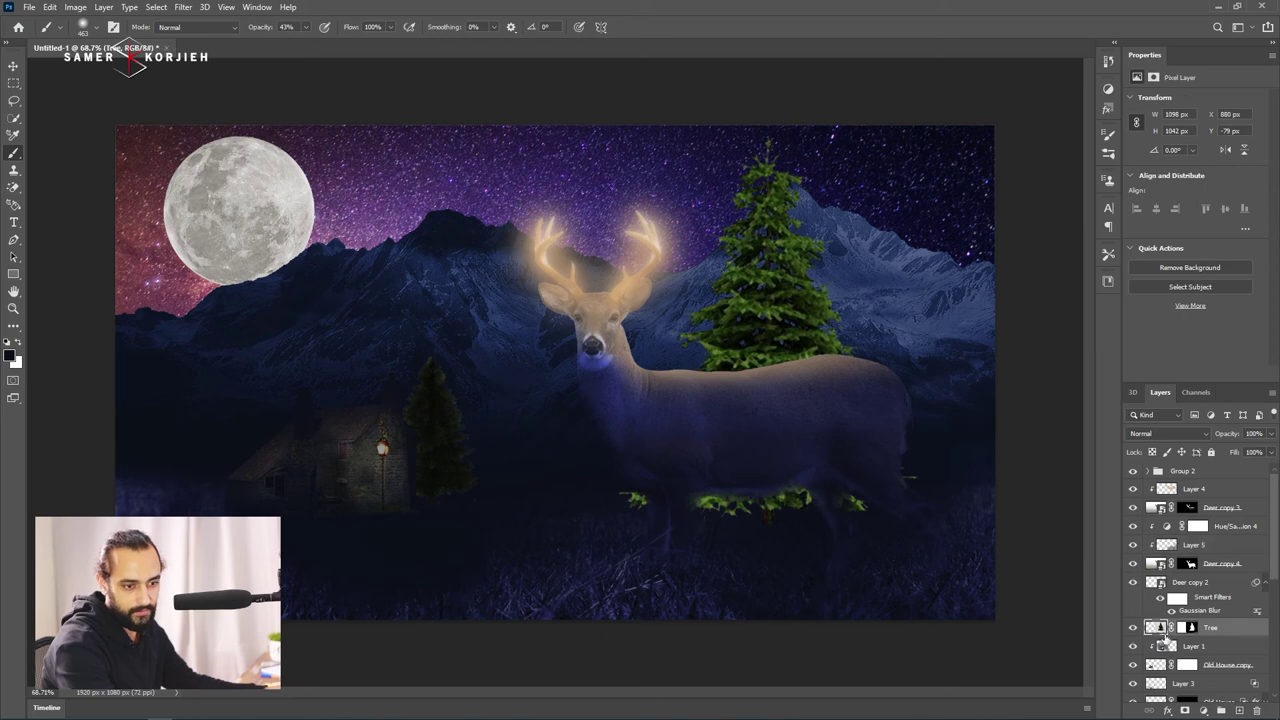
scroll(808, 355, "down", 1)
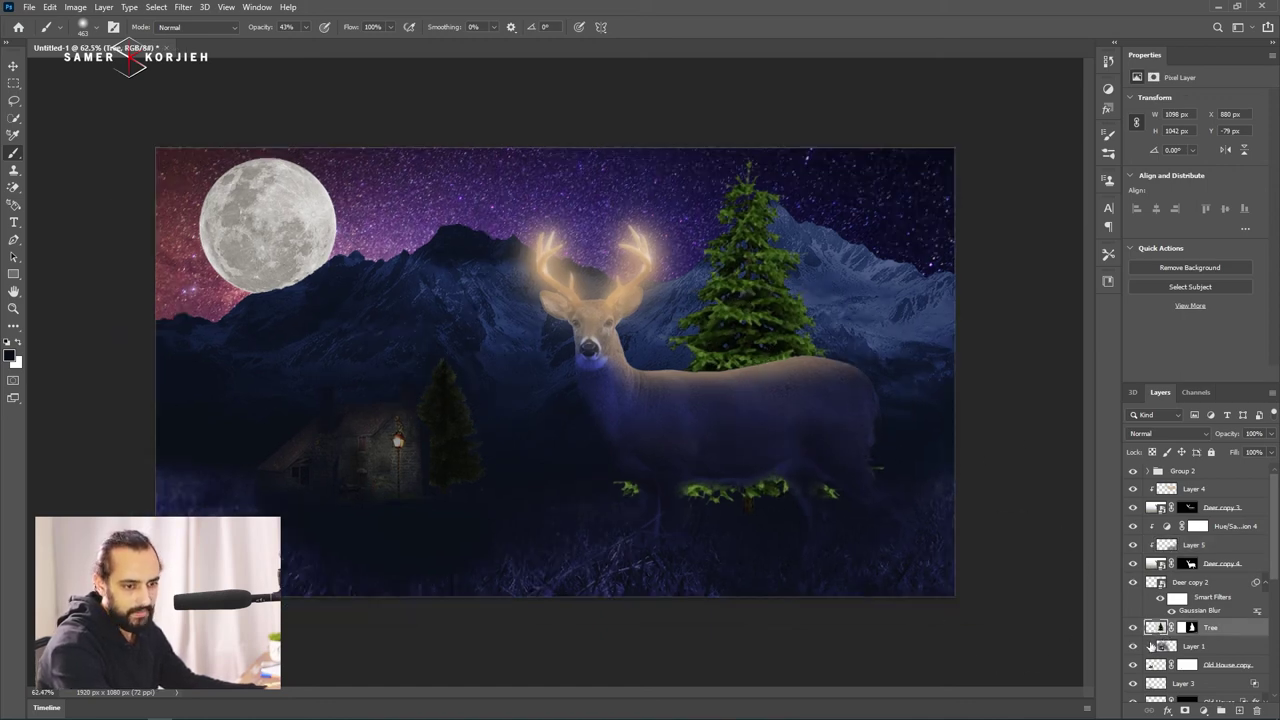
Add Layer 6 clipped to the Tree and paint darkness over the right pine and nearby grass patches.
left_click(1239, 711)
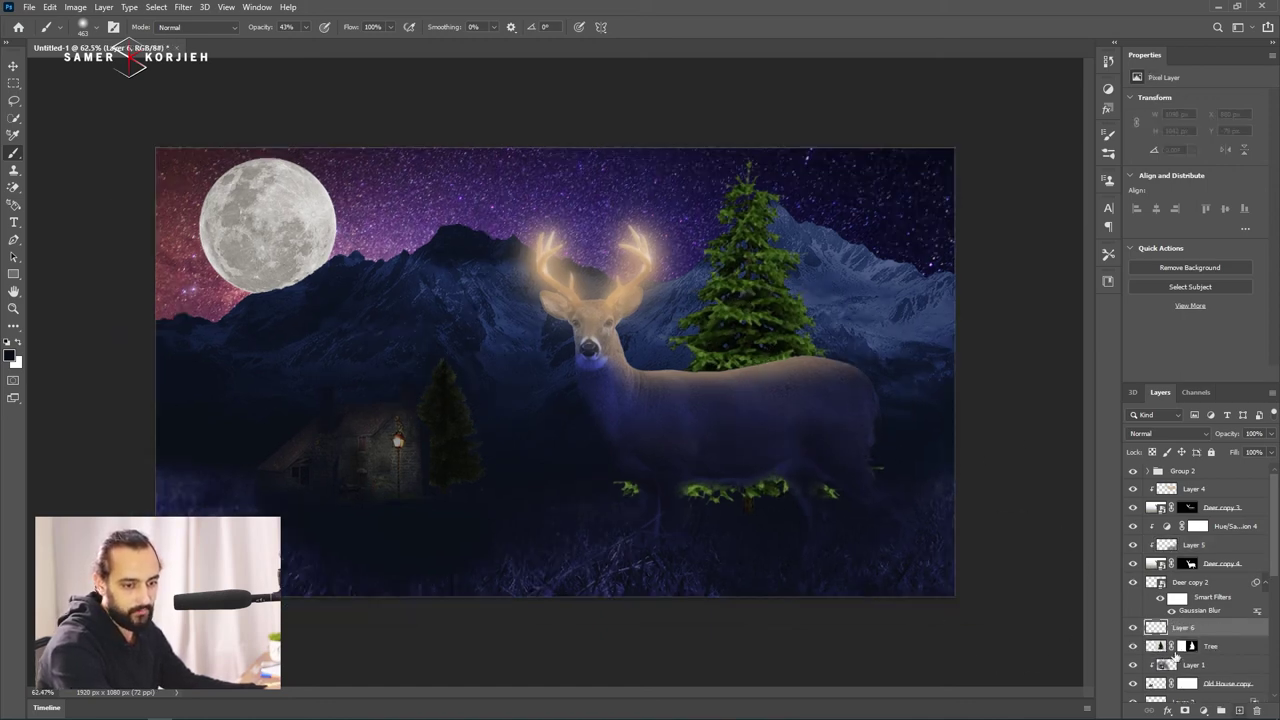
left_click(1155, 635, "alt")
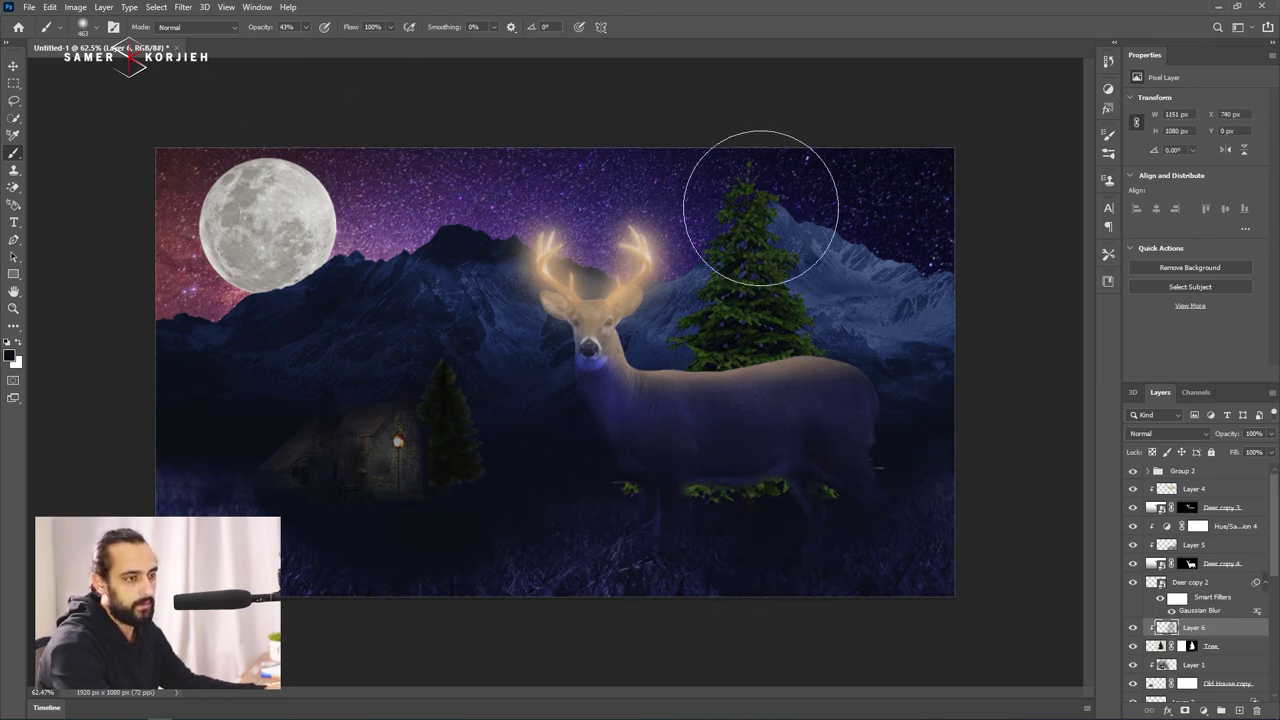
left_click_drag(771, 186, 771, 491)
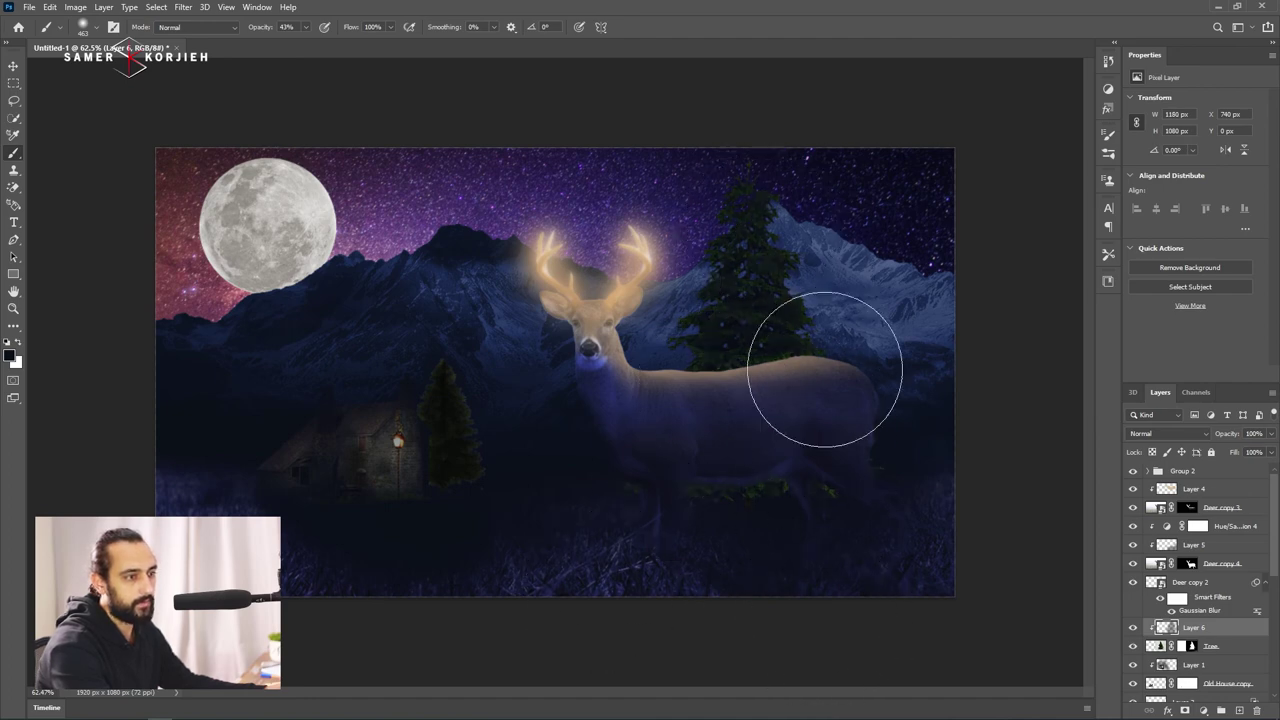
left_click_drag(740, 206, 766, 463)
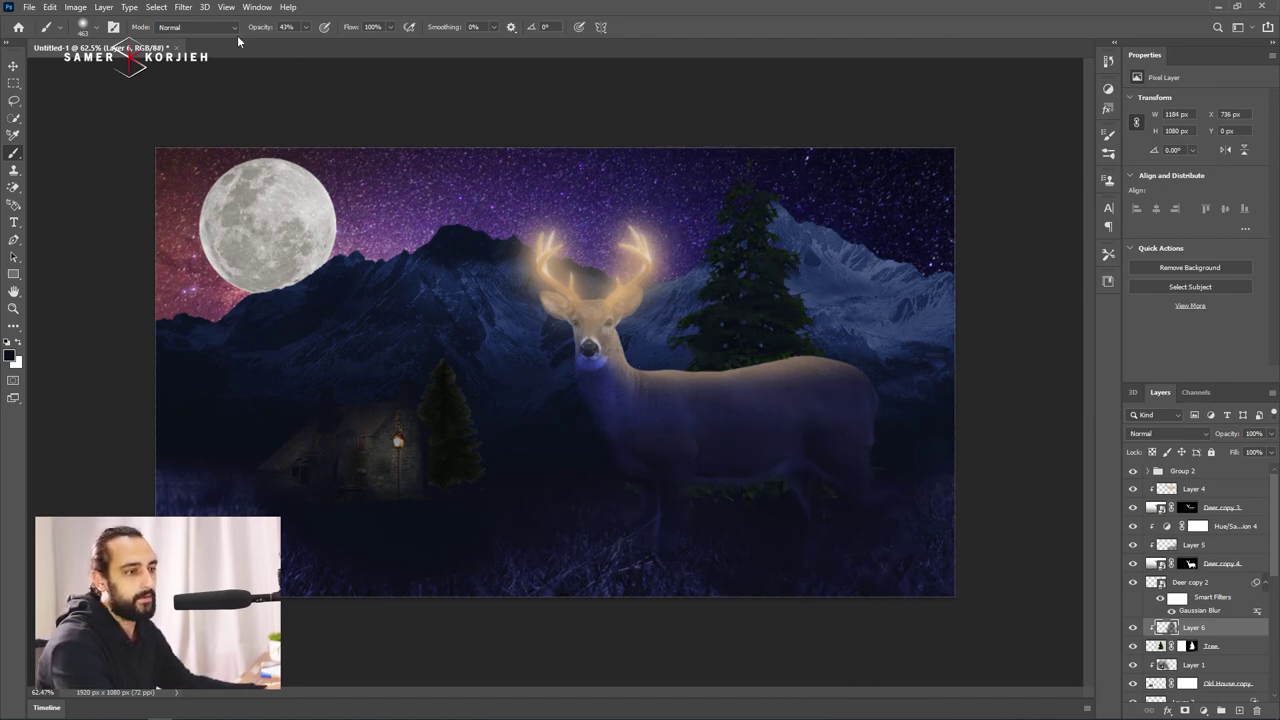
Set the brush mode to Clear and erase the darkening from part of the pine tree.
left_click(195, 27)
left_click(180, 63)
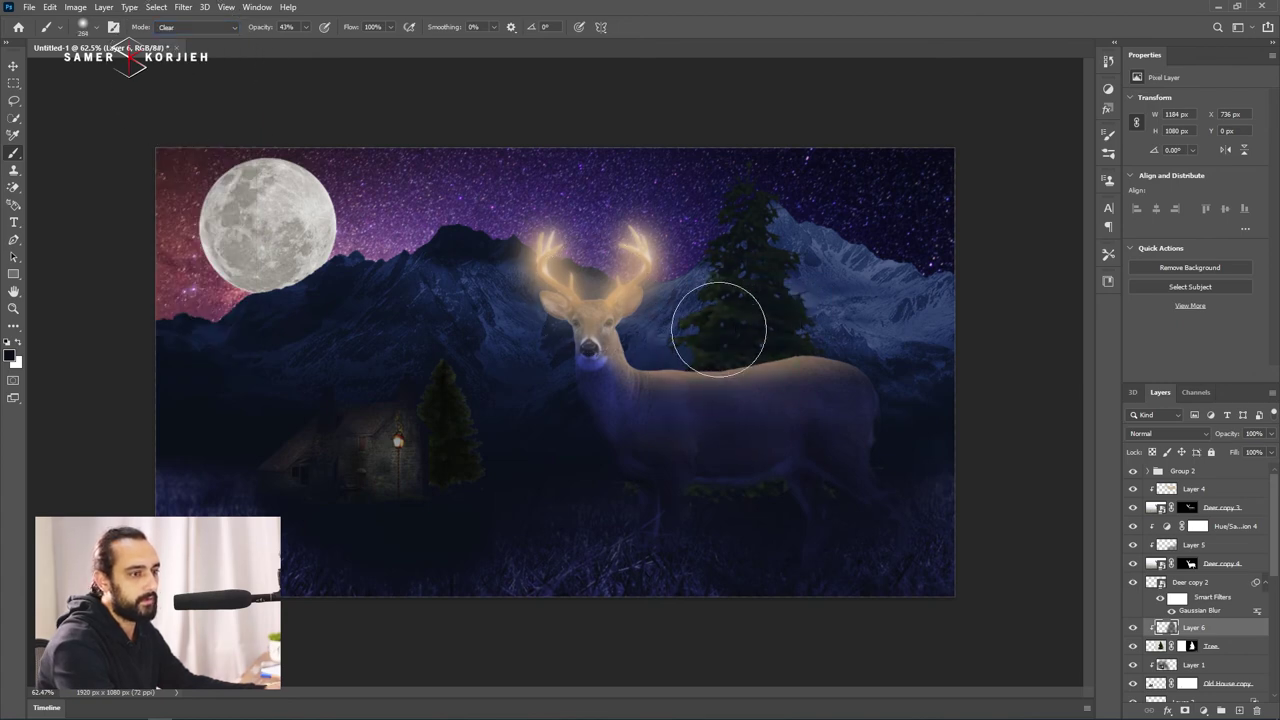
mouse_move(714, 323)
left_mouse_down()
mouse_move(713, 297)
mouse_move(720, 357)
mouse_move(706, 291)
mouse_move(720, 371)
mouse_move(714, 286)
left_mouse_up()
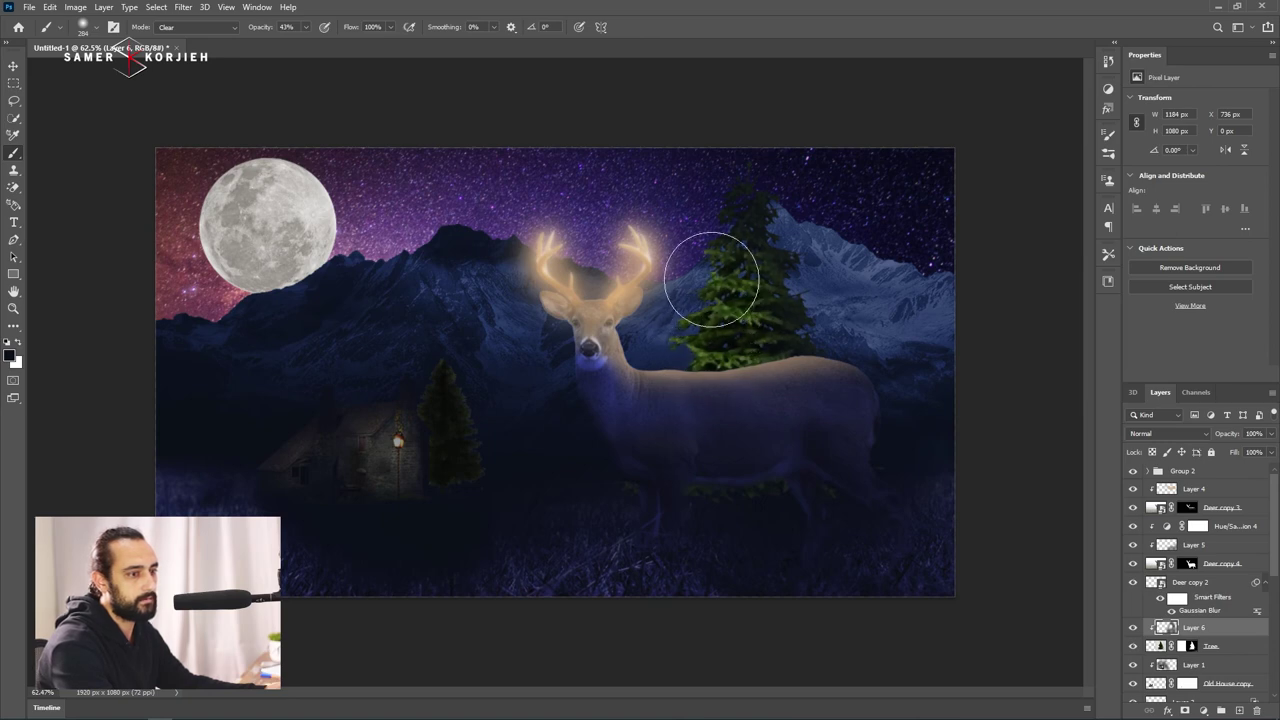
left_click(1205, 708)
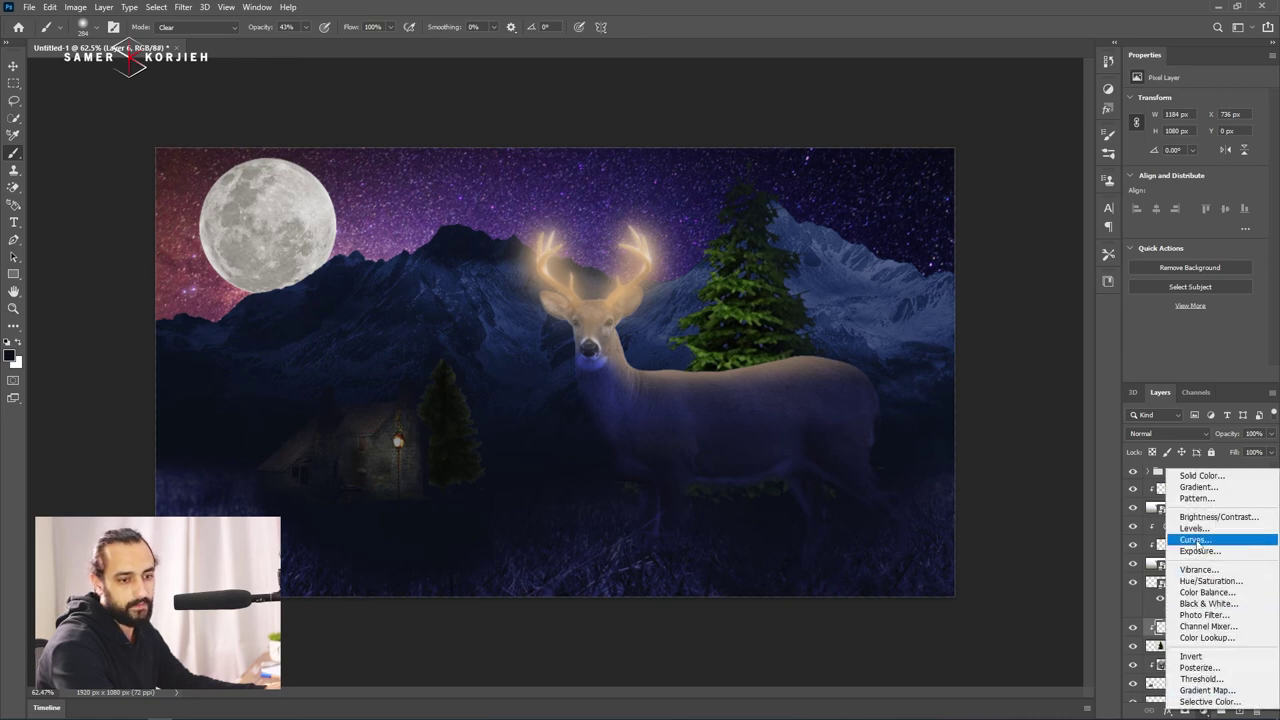
Add a Curves adjustment clipped to the tree, raising the Red curve to warm it golden.
left_click(1196, 540)
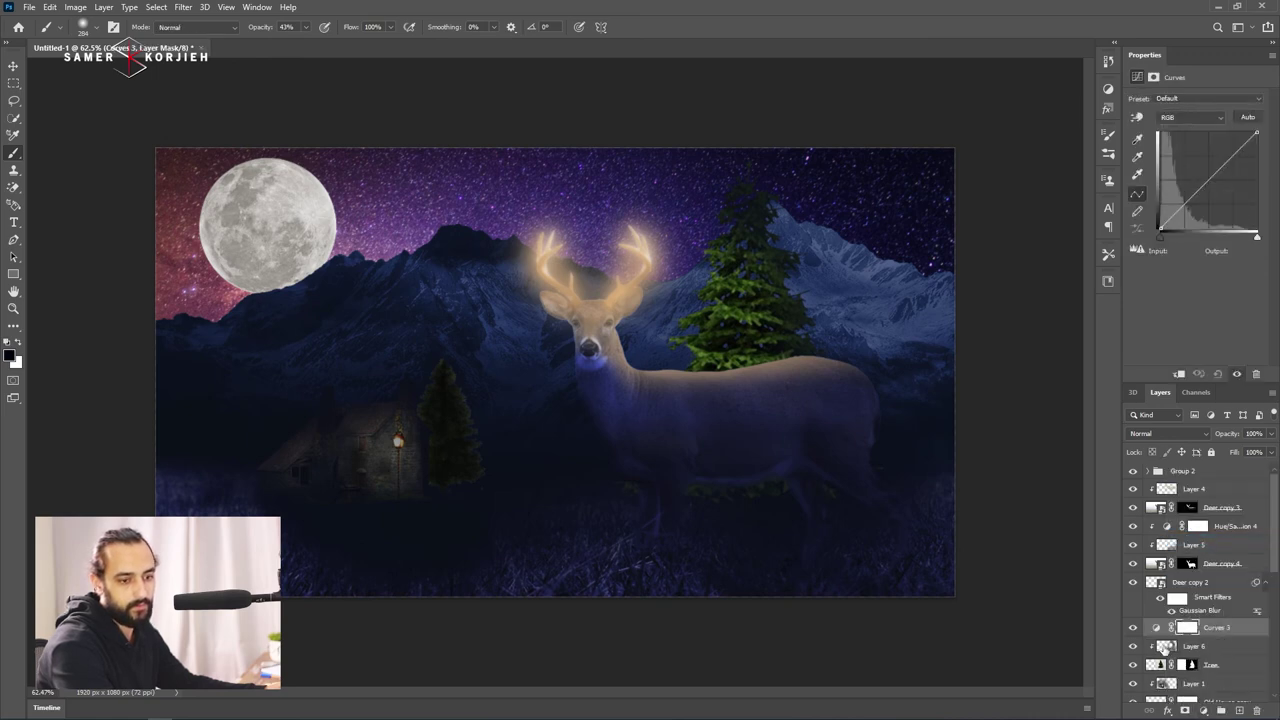
left_click(1158, 629, "alt")
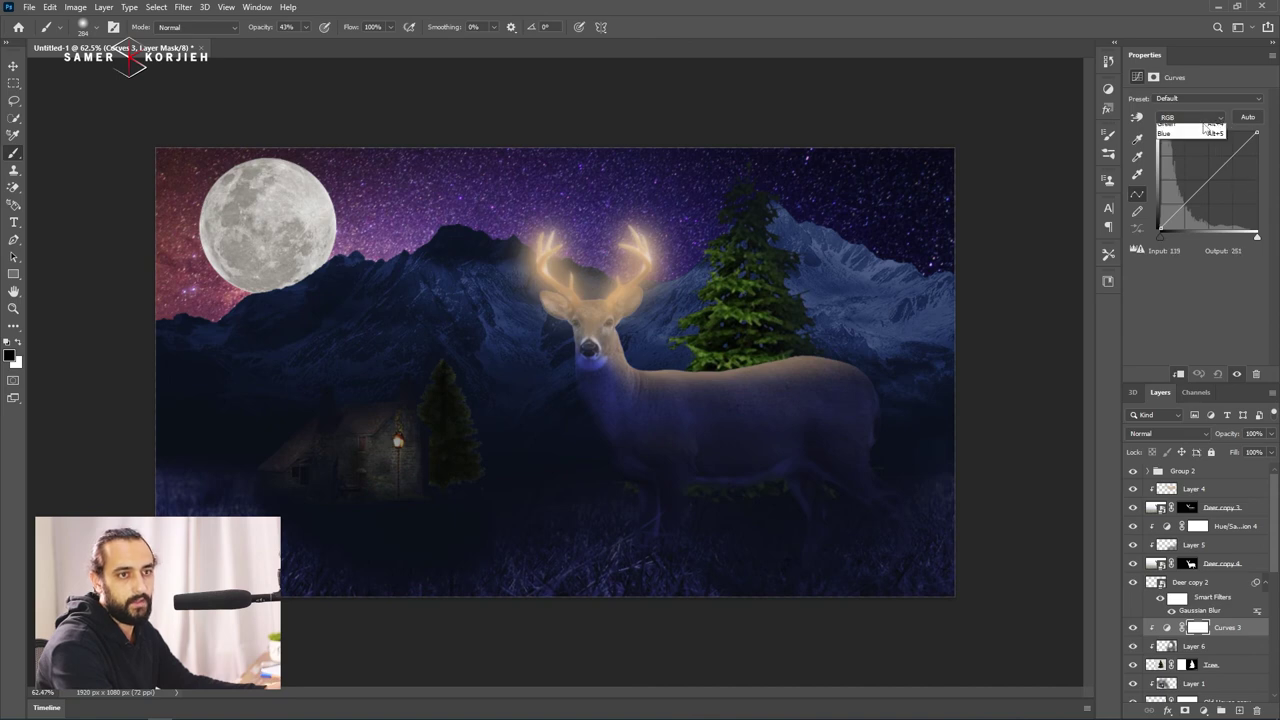
left_click(1190, 117)
left_click_drag(1207, 180, 1205, 177)
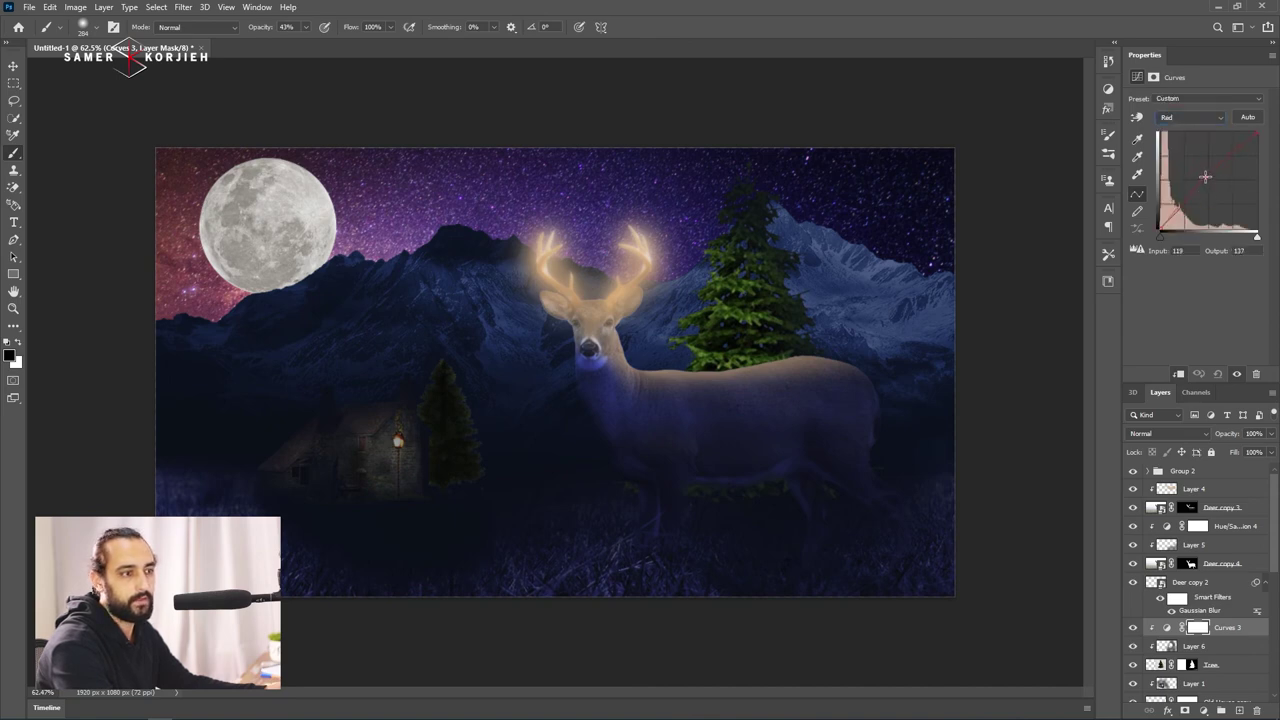
left_click(1193, 120)
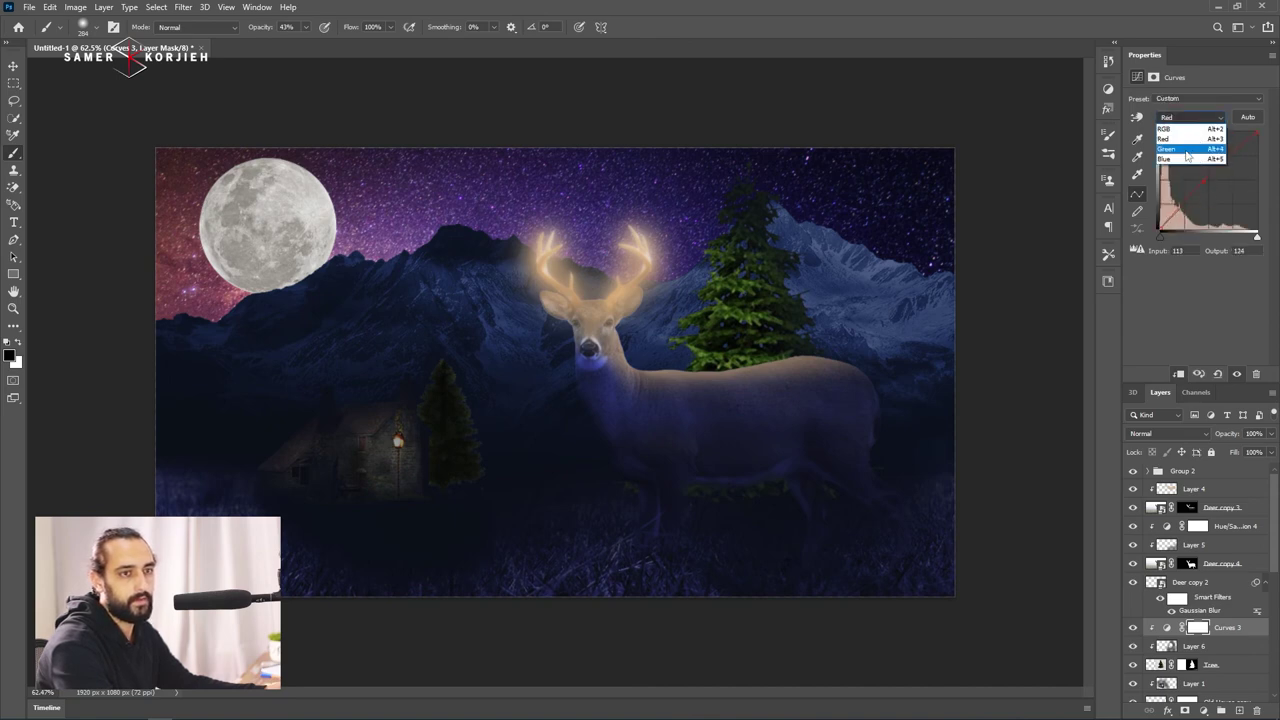
left_click(1195, 160)
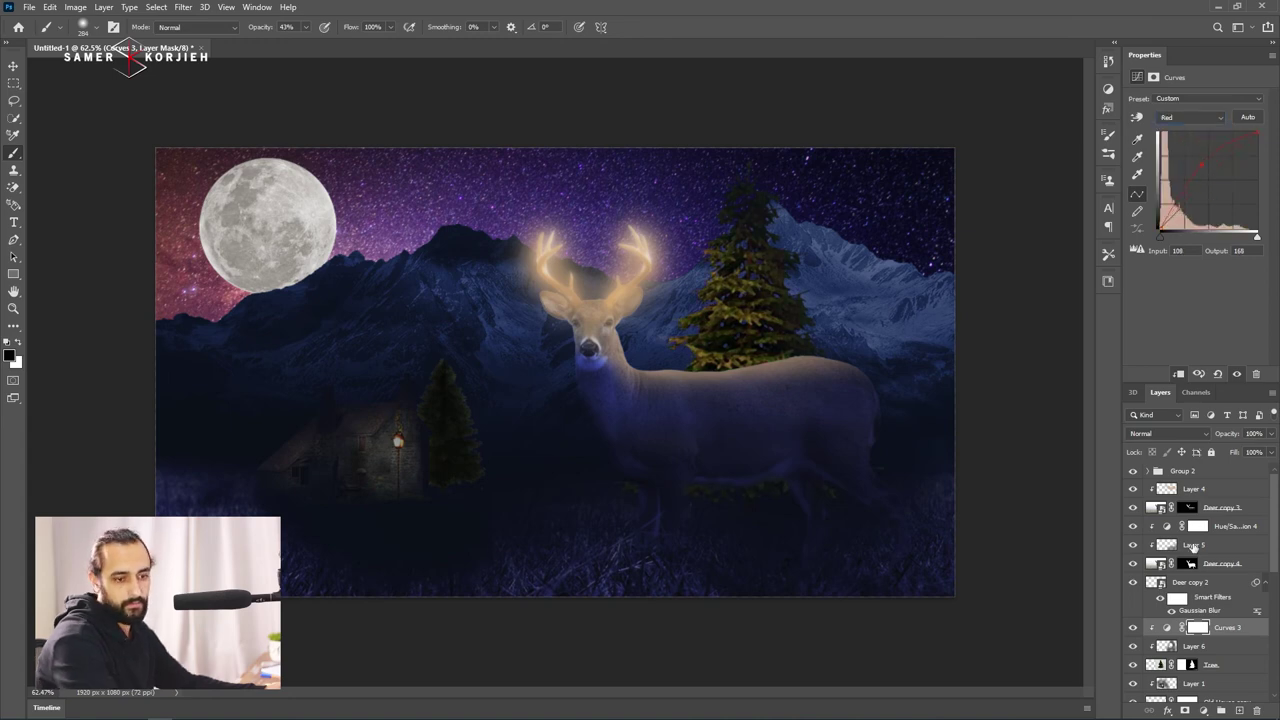
left_click(1197, 627)
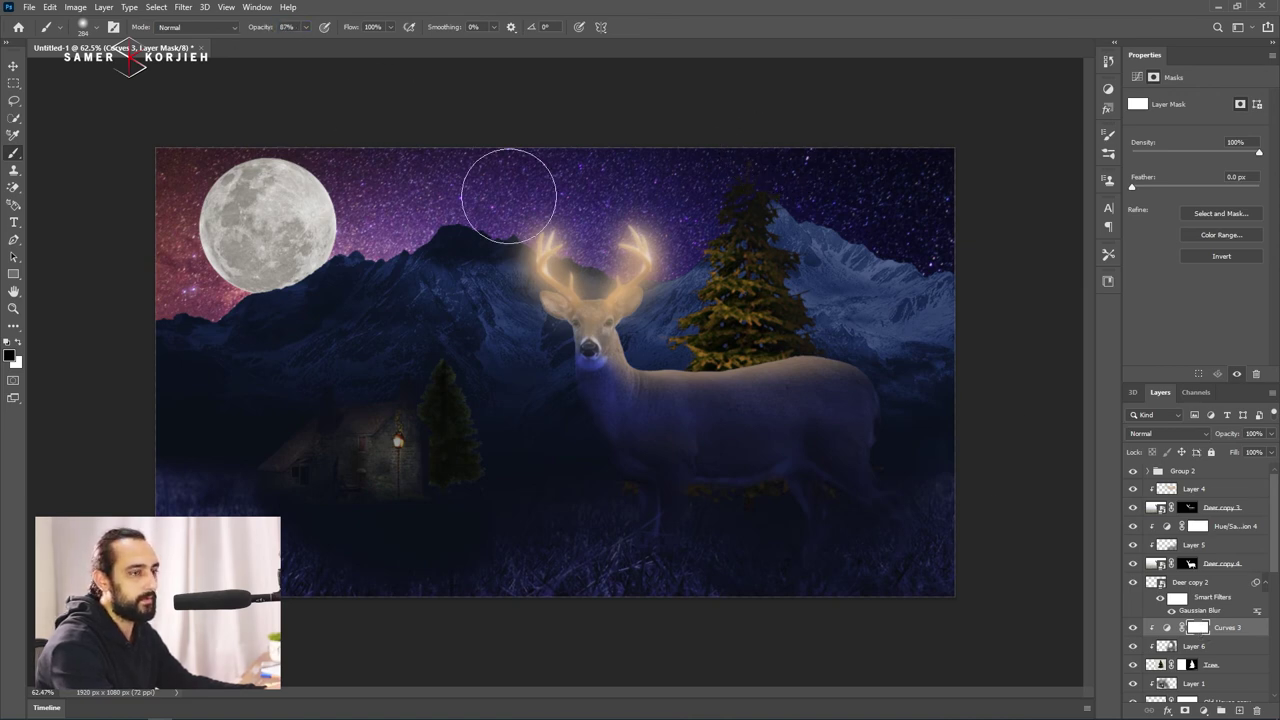
Mask the warm curves off the lower ground and clear darkening to restore grass below the deer.
scroll(714, 300, "down", 1)
left_click_drag(771, 229, 812, 218)
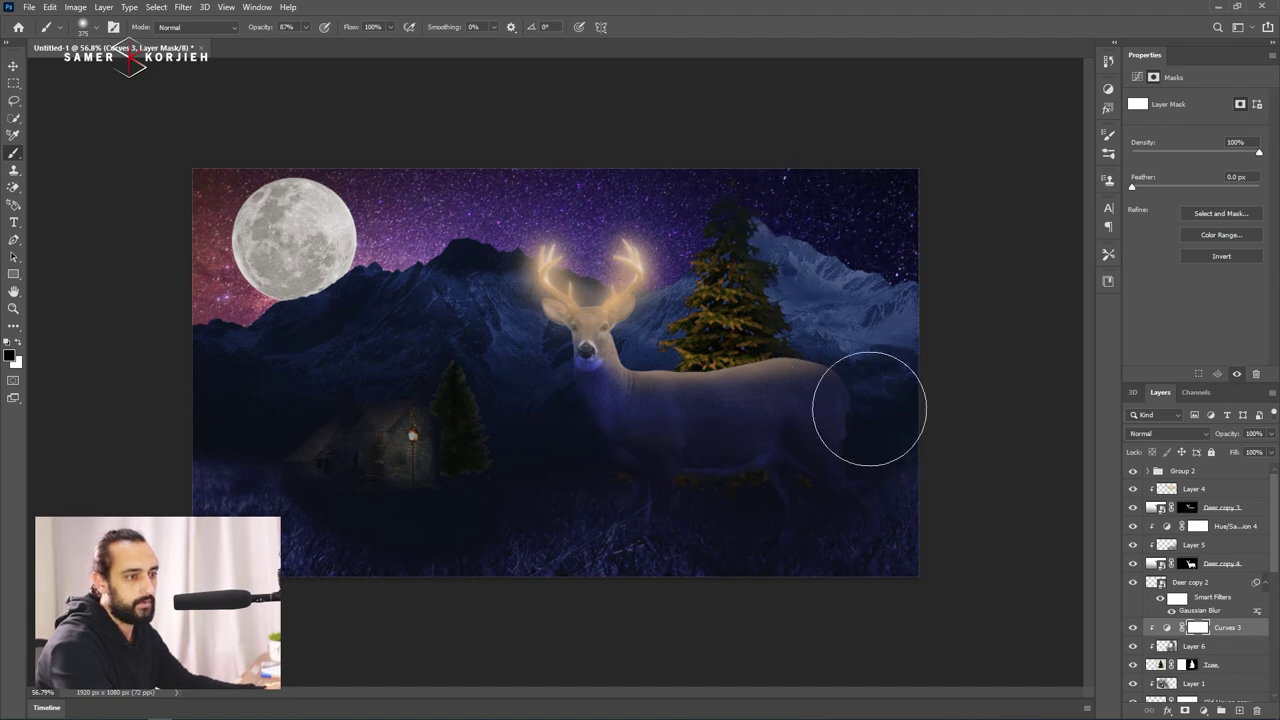
left_click_drag(771, 550, 637, 537)
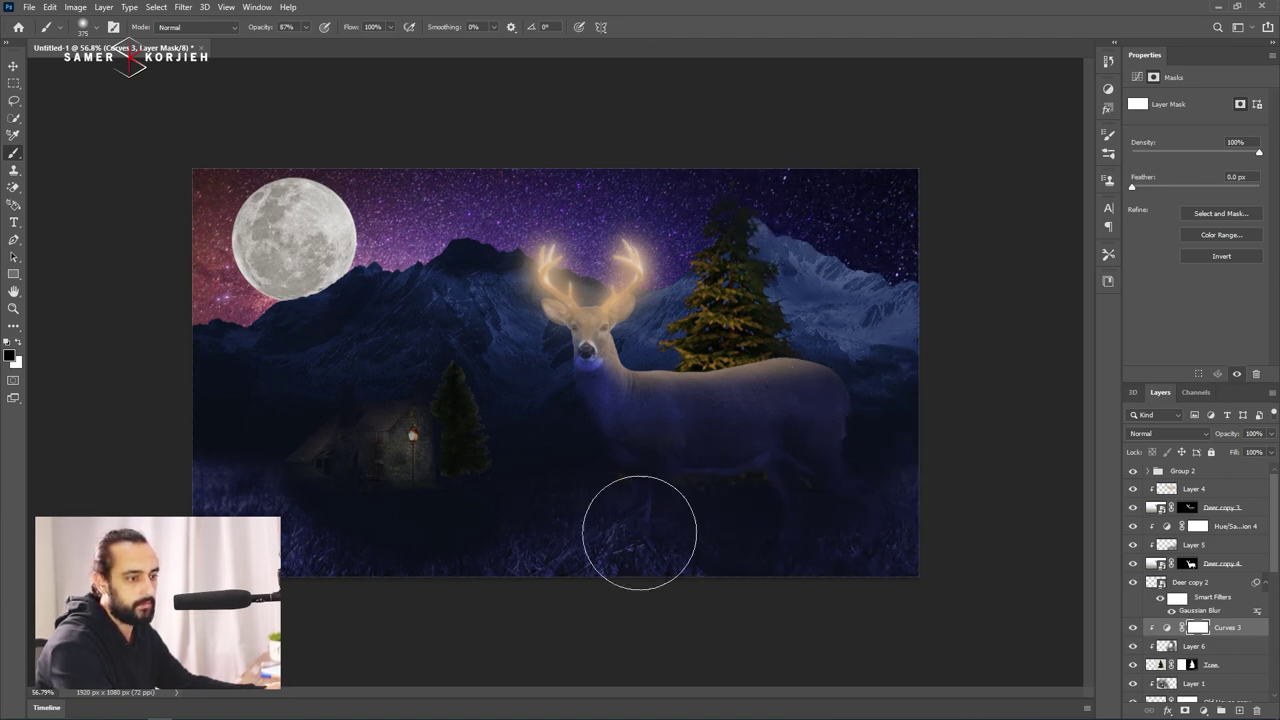
left_click(1167, 650)
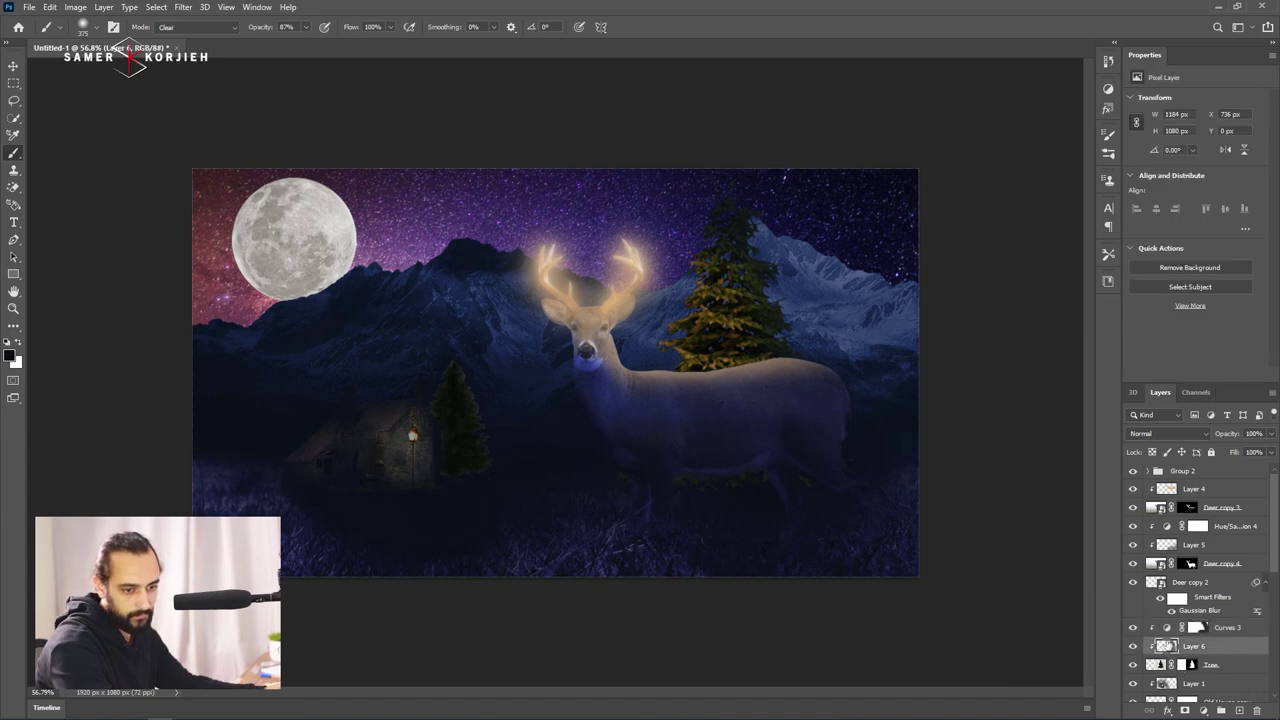
mouse_move(814, 514)
left_mouse_down()
mouse_move(715, 547)
mouse_move(728, 523)
left_mouse_up()
Reset the brush to Normal mode at 34% opacity.
left_click(196, 27)
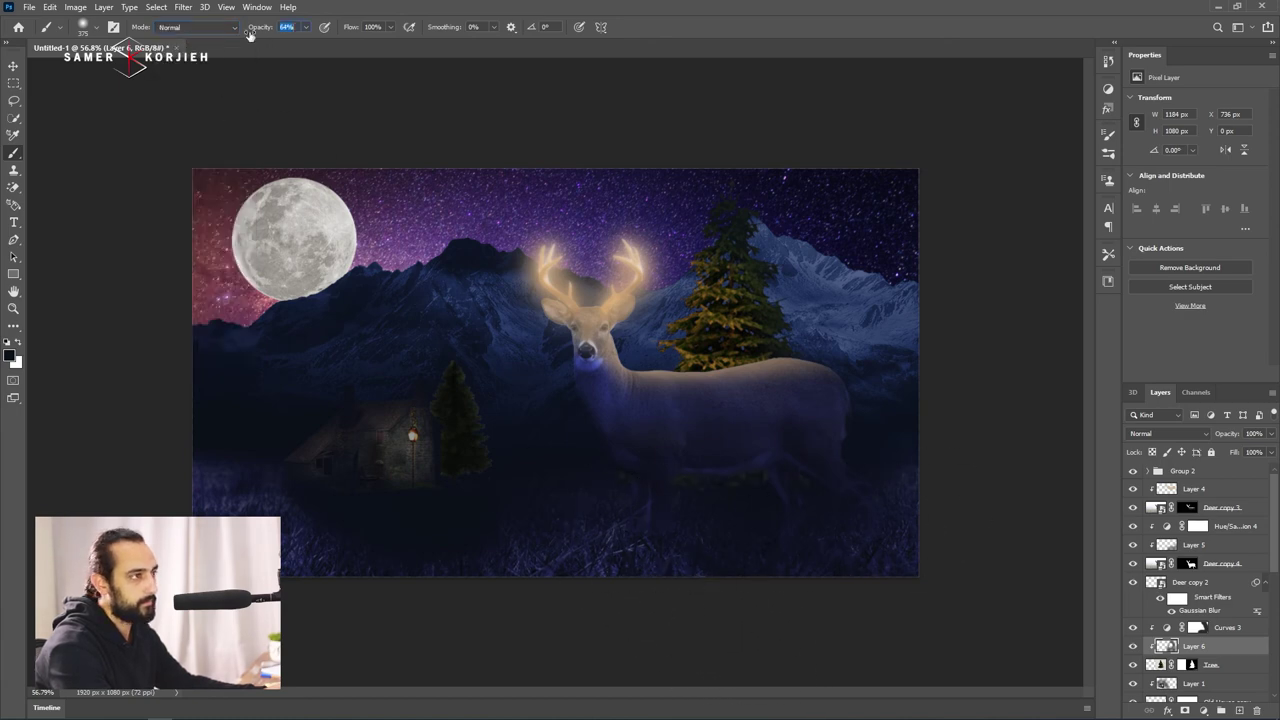
key("3")
key("4")
left_click(1196, 627)
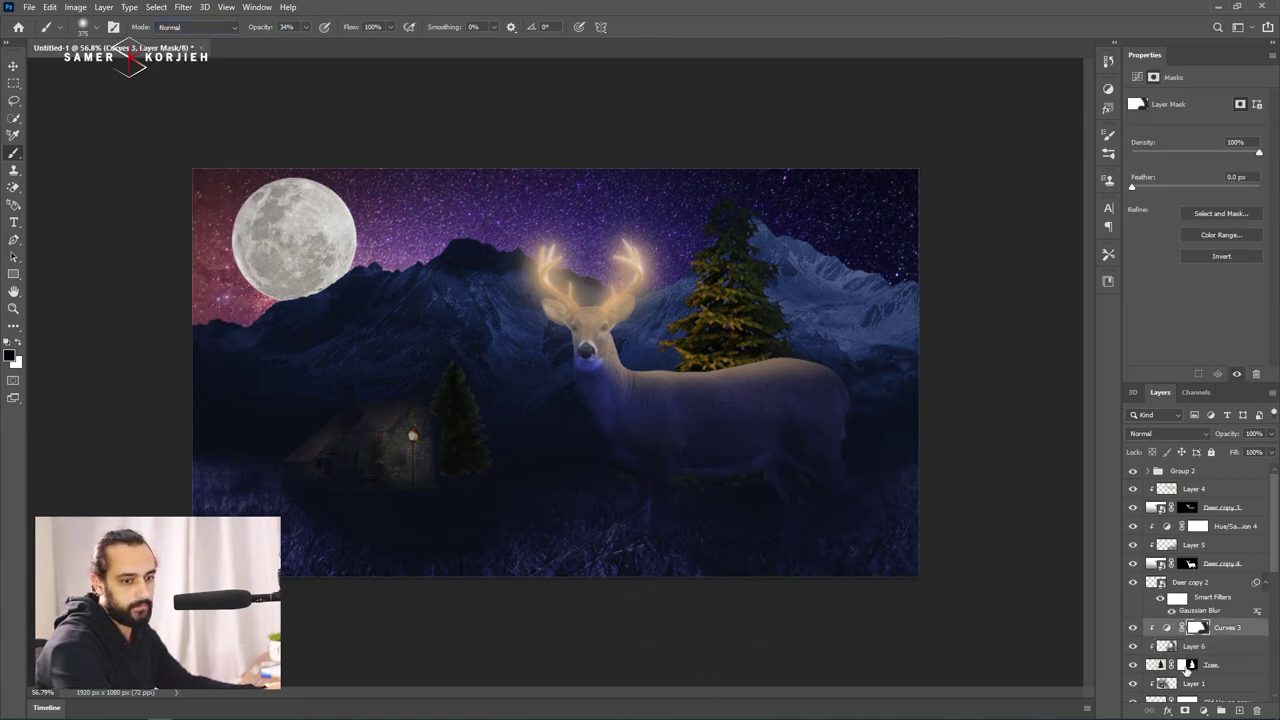
Pull down the Curves 3 RGB midtones (Input 102 / Output 86) to darken the golden pine.
left_click(1166, 628)
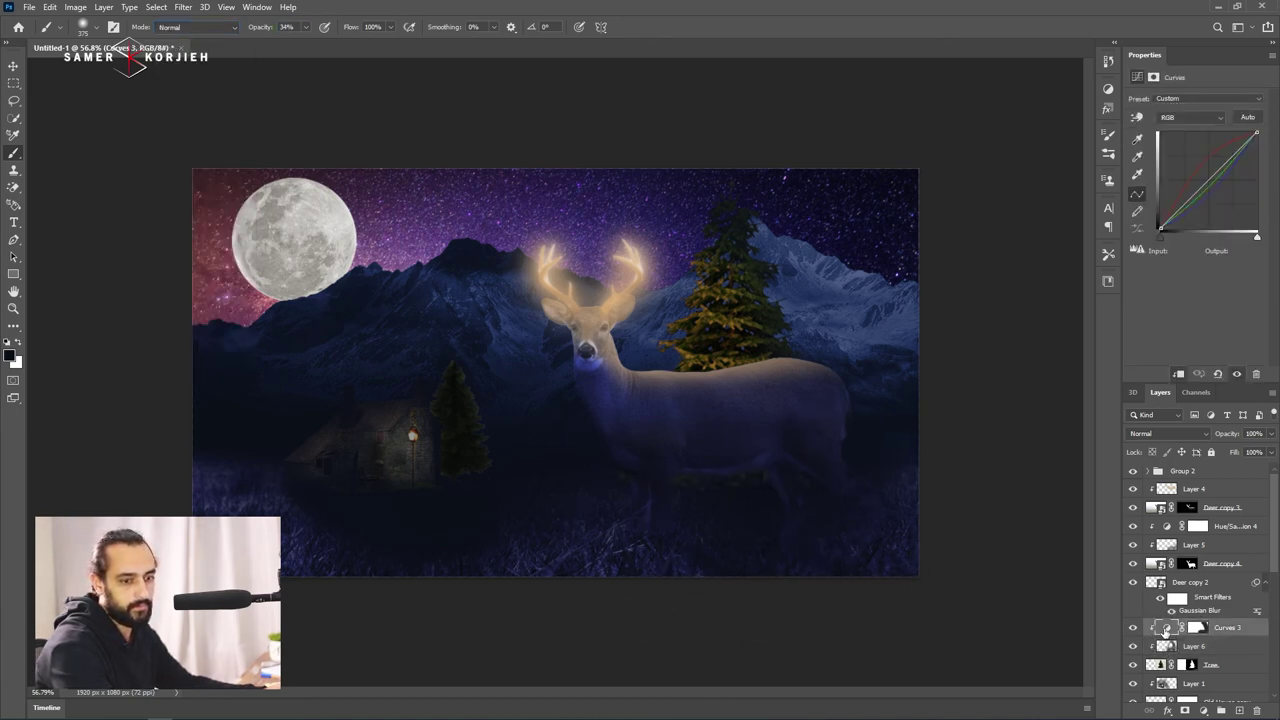
left_click(1190, 117)
left_click(1200, 138)
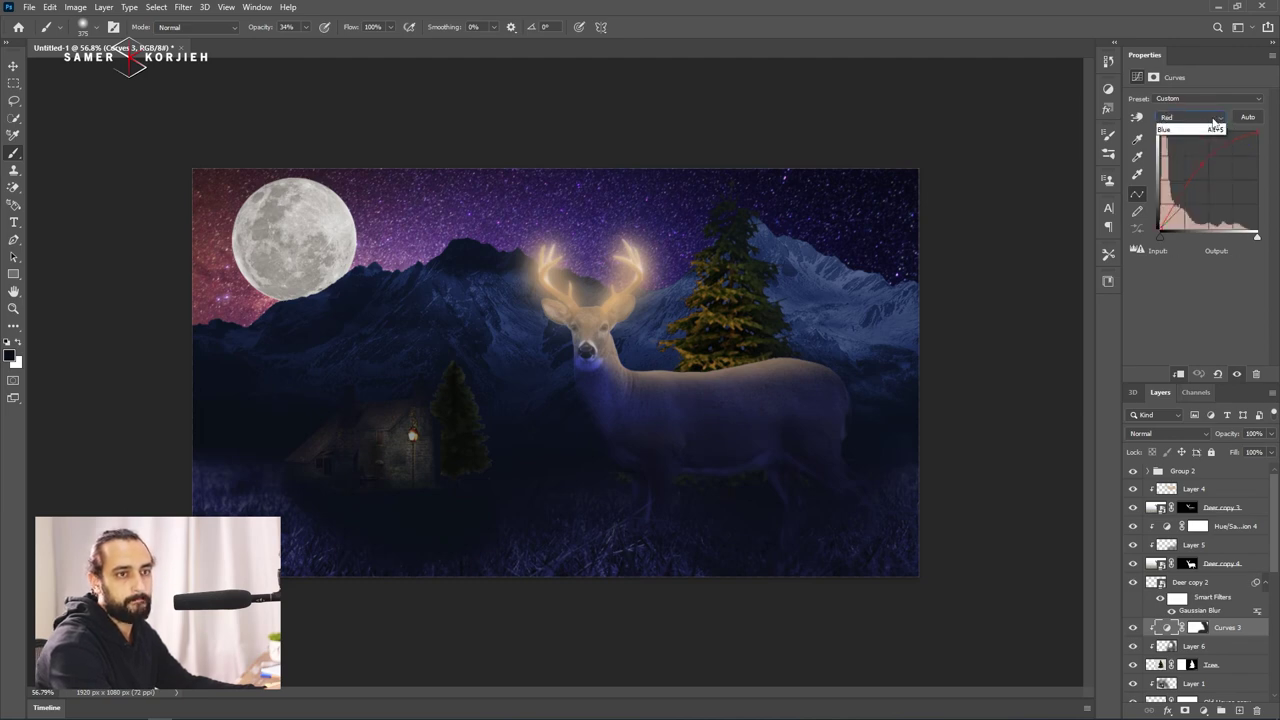
left_click(1205, 117)
left_click_drag(1257, 132, 1258, 142)
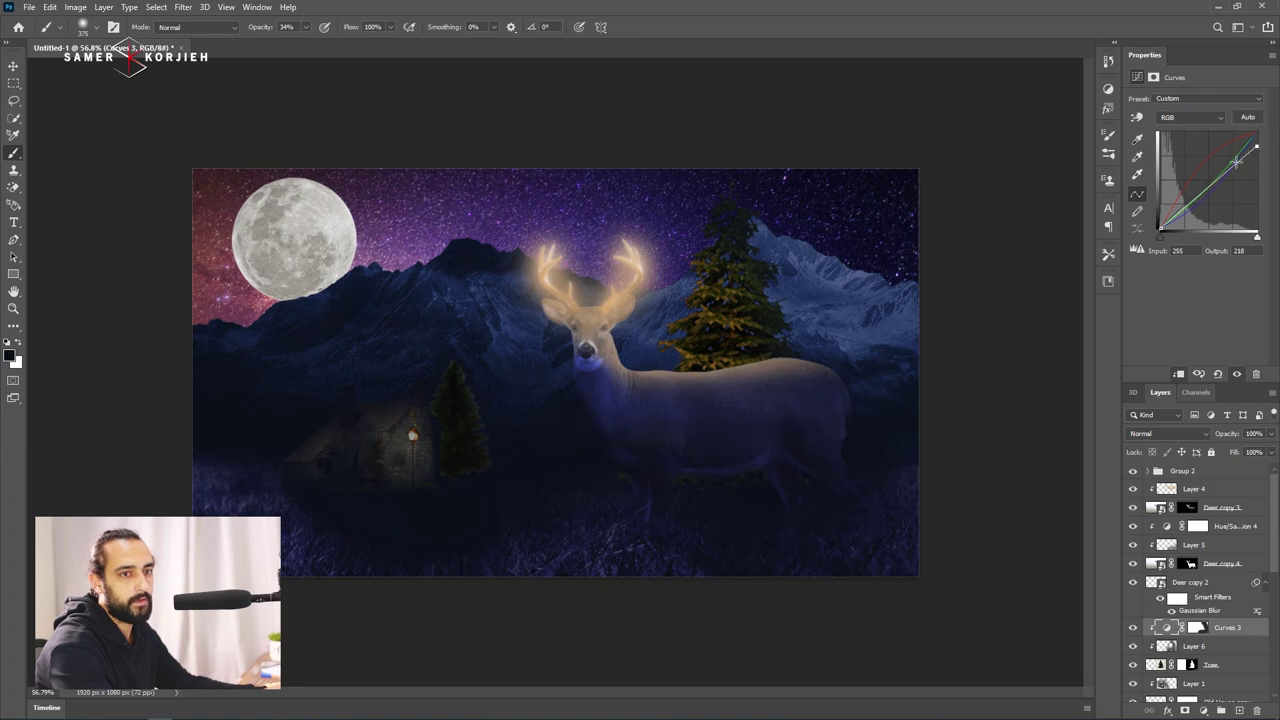
left_click(1234, 155)
mouse_move(1195, 181)
left_mouse_down()
mouse_move(1200, 194)
mouse_move(1170, 229)
left_mouse_up()
key("ctrl+z")
key("ctrl+z")
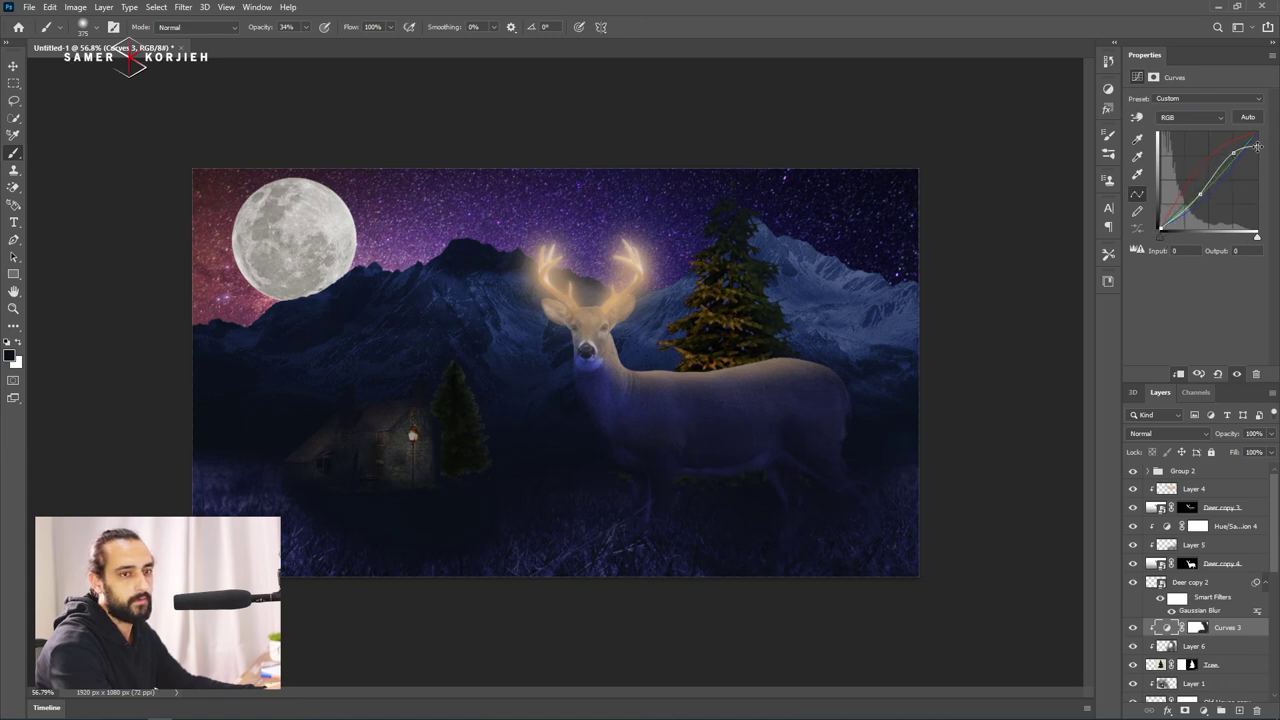
key("ctrl+z")
key("ctrl+z")
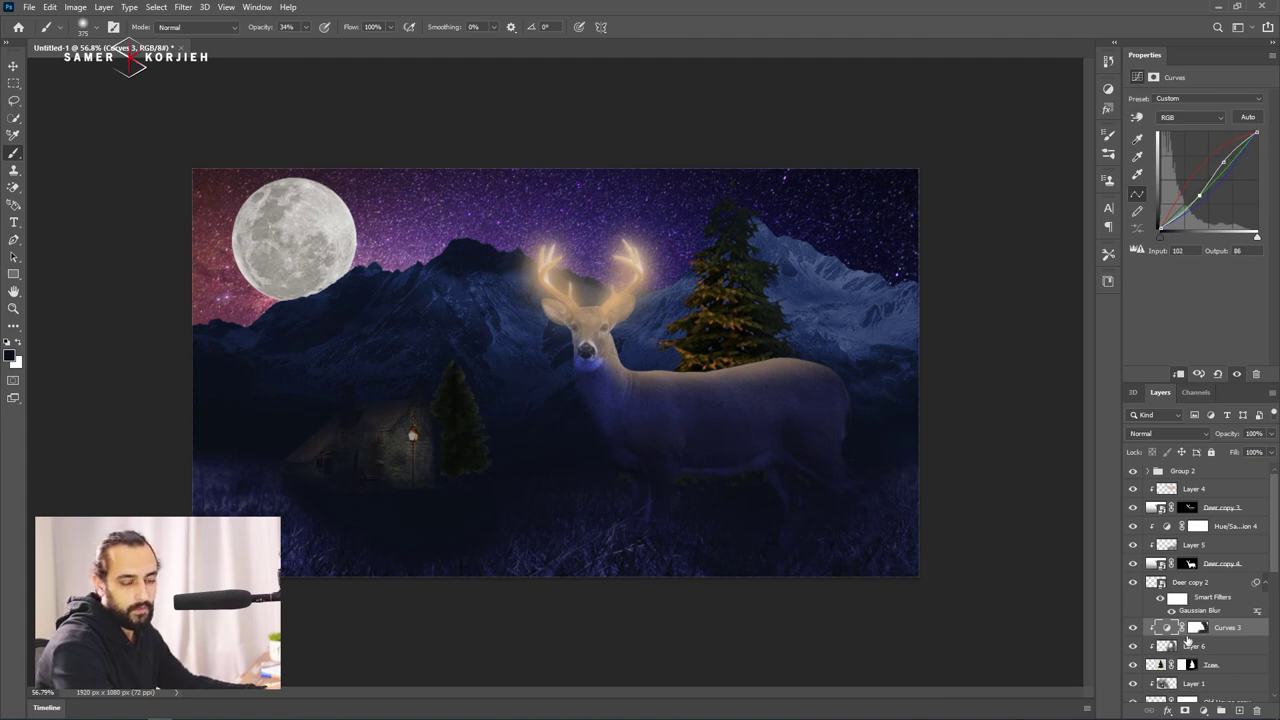
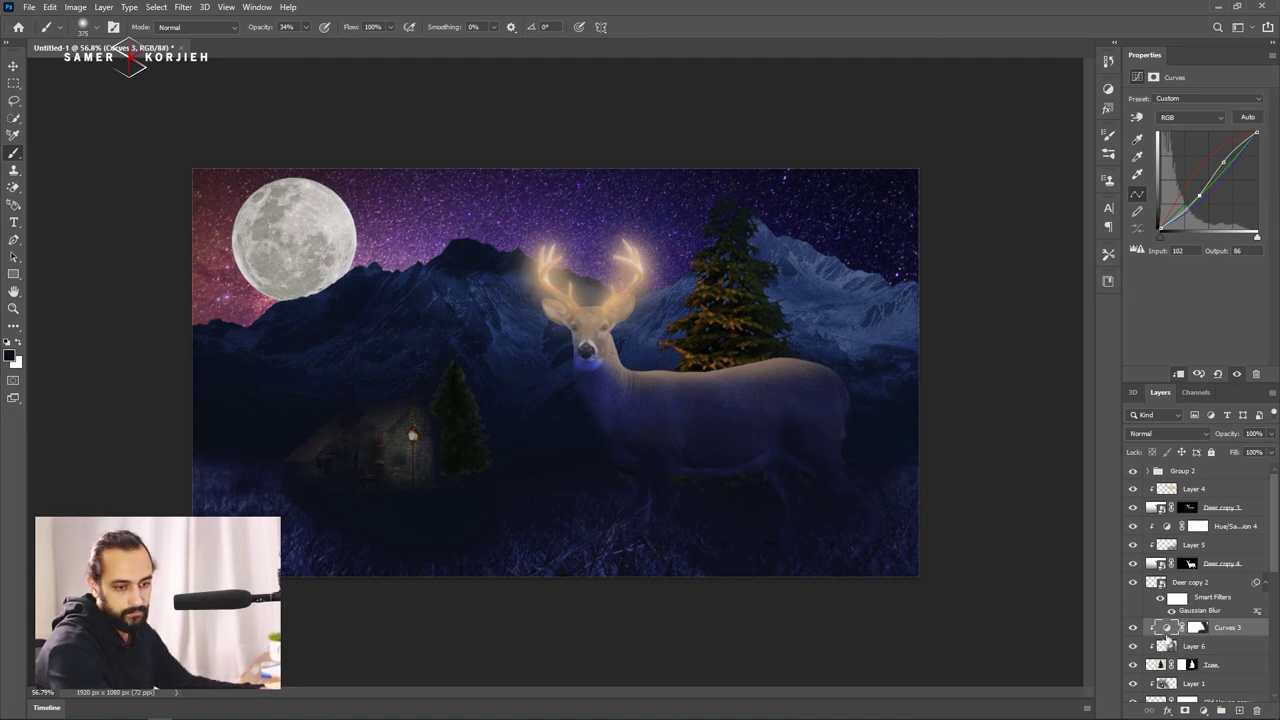
Duplicate Curves 3, clip the copy, invert its mask to black, and reset its curve pulled down to darken.
key("ctrl+j")
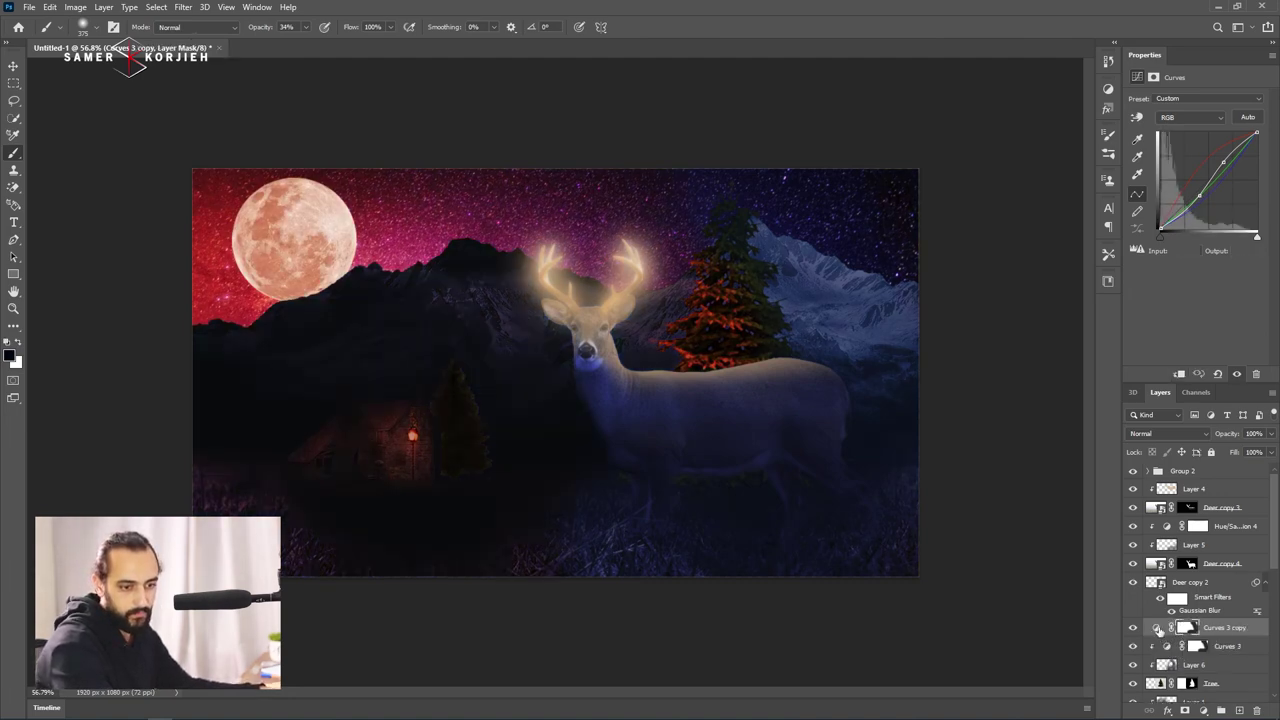
left_click(1157, 628)
key("ctrl+alt+g")
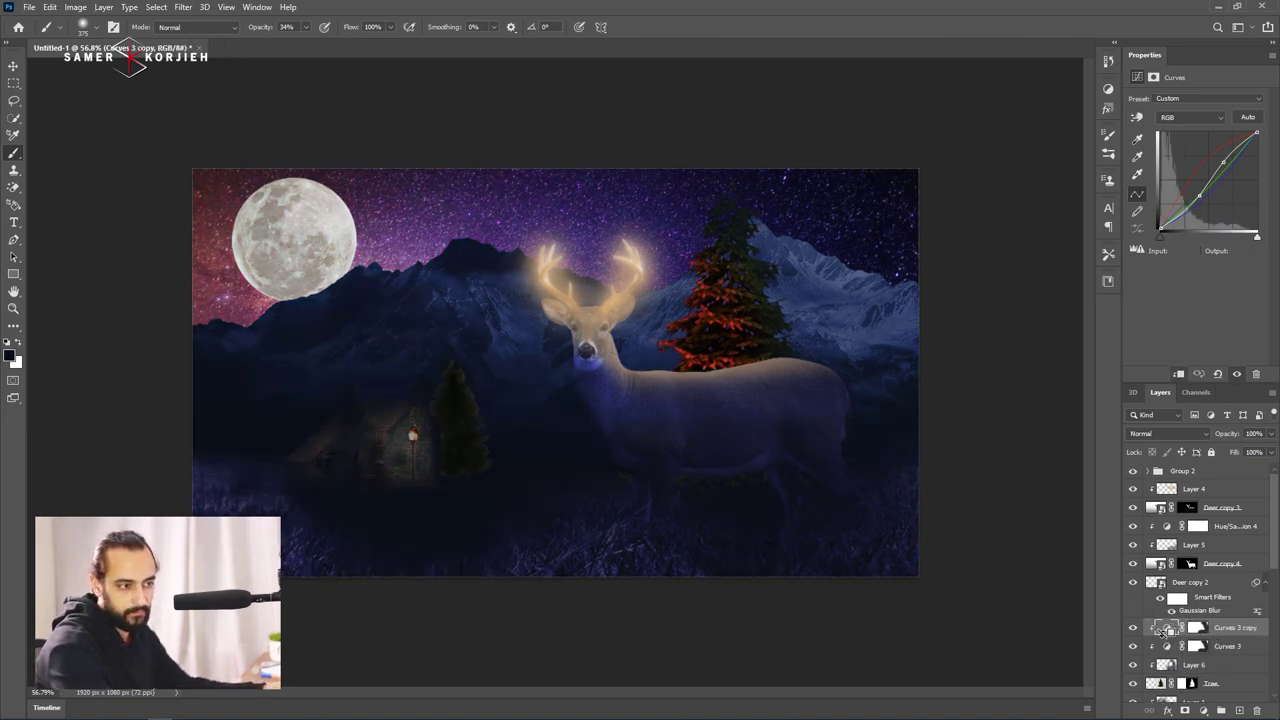
left_click(1196, 628)
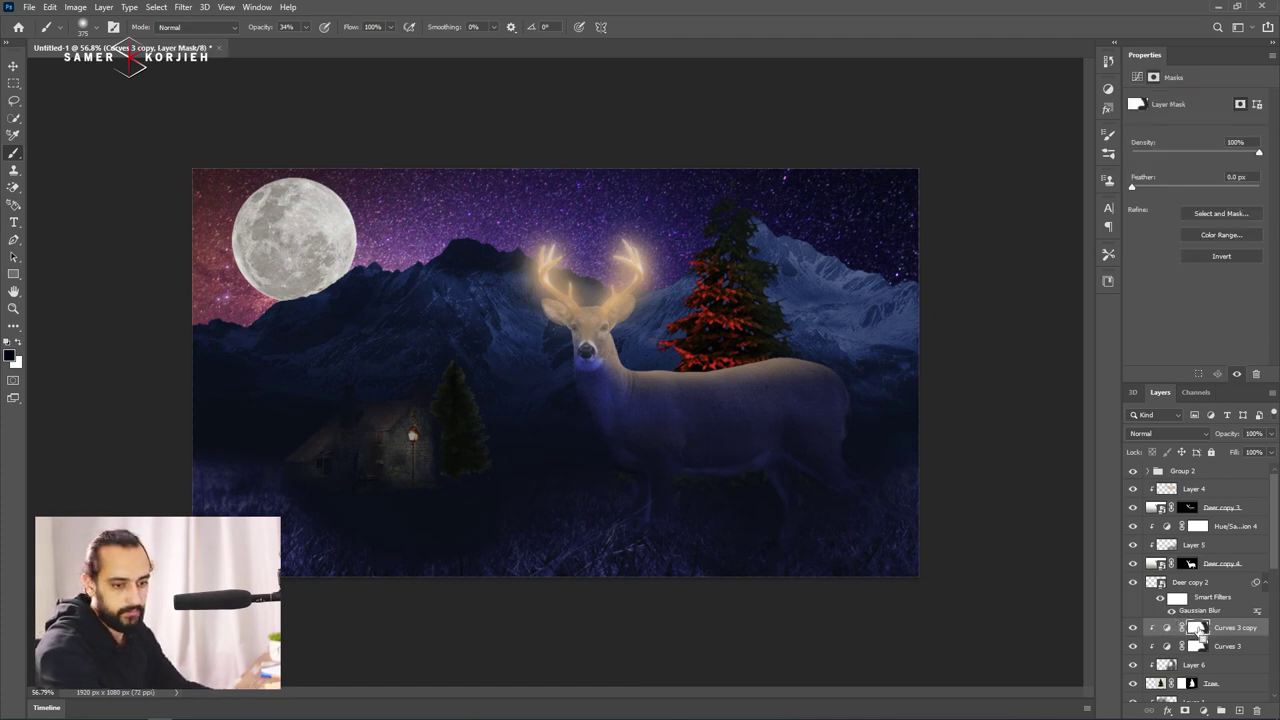
key("ctrl+i")
left_click(1166, 627)
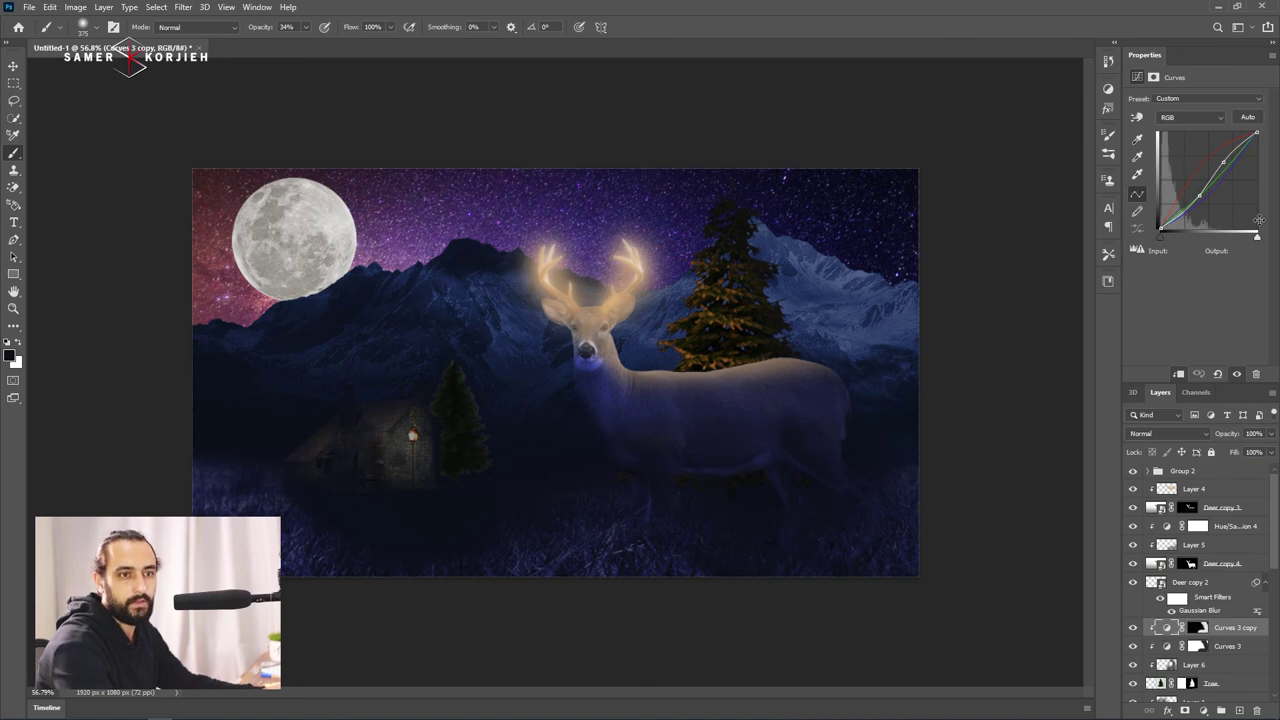
left_click(1216, 373)
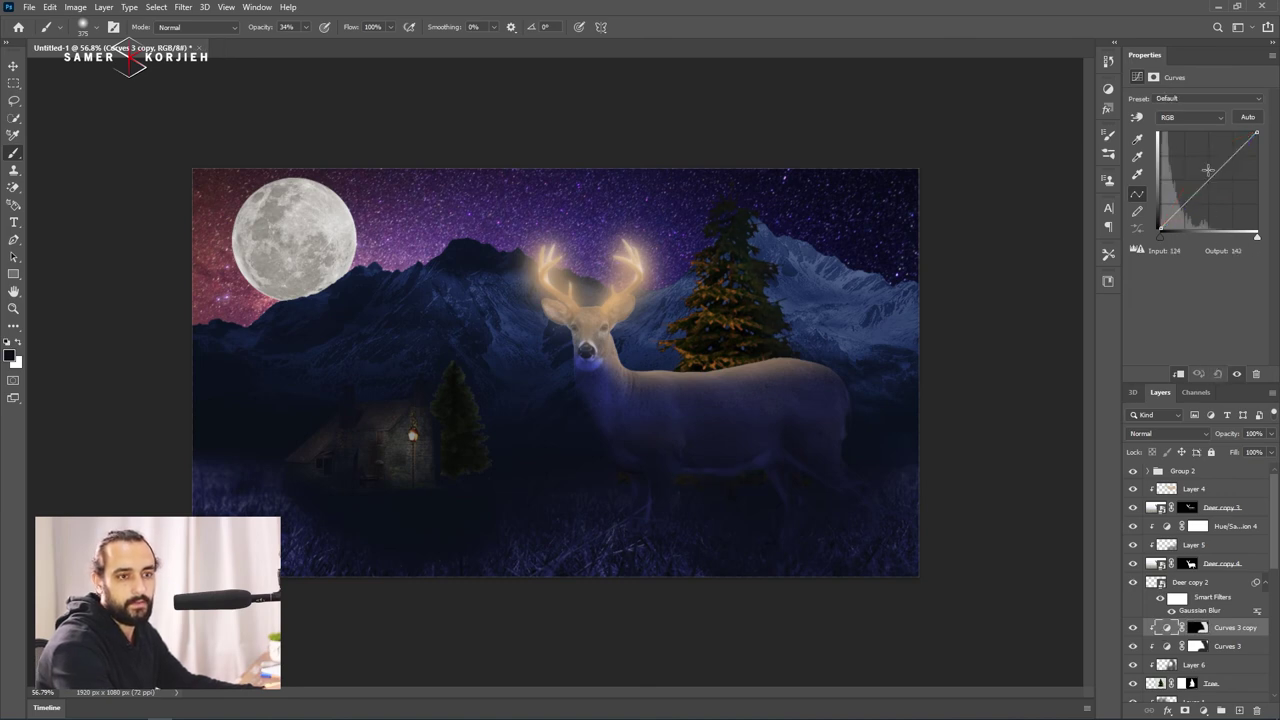
left_click_drag(1213, 175, 1220, 193)
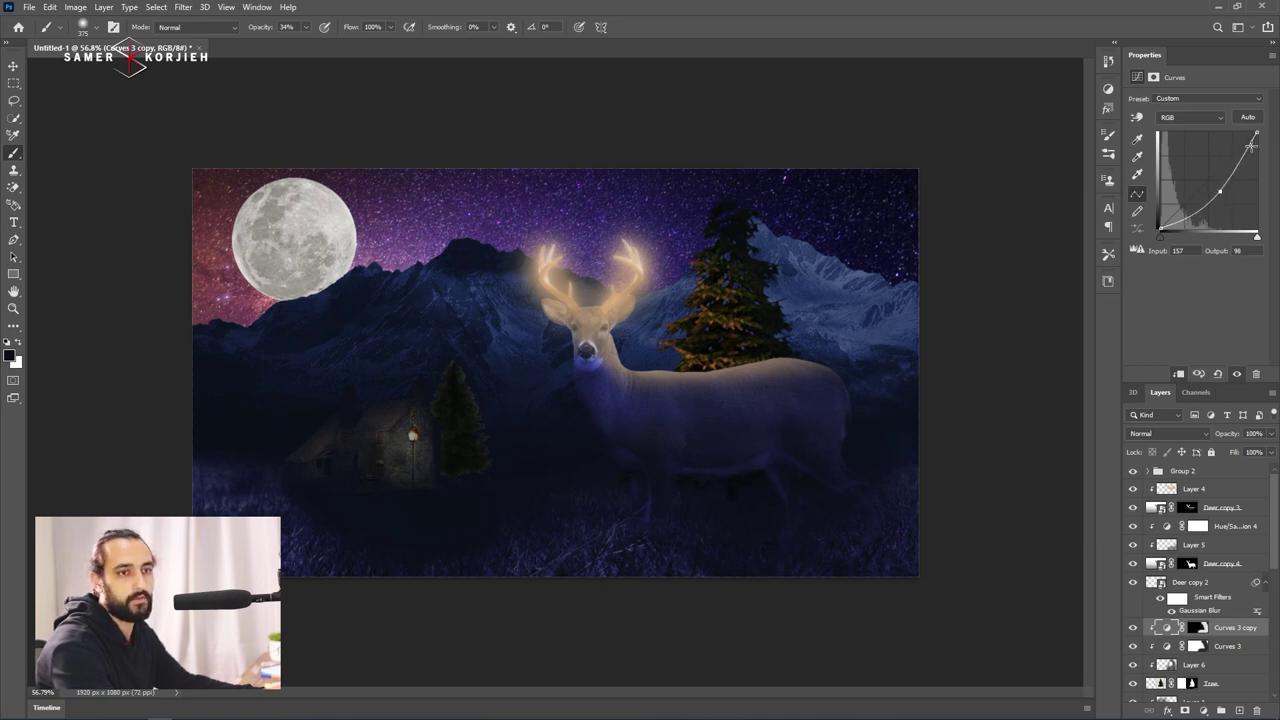
Raise the original Curves 3 points to brighten the tall pine behind the deer.
left_click(1175, 648)
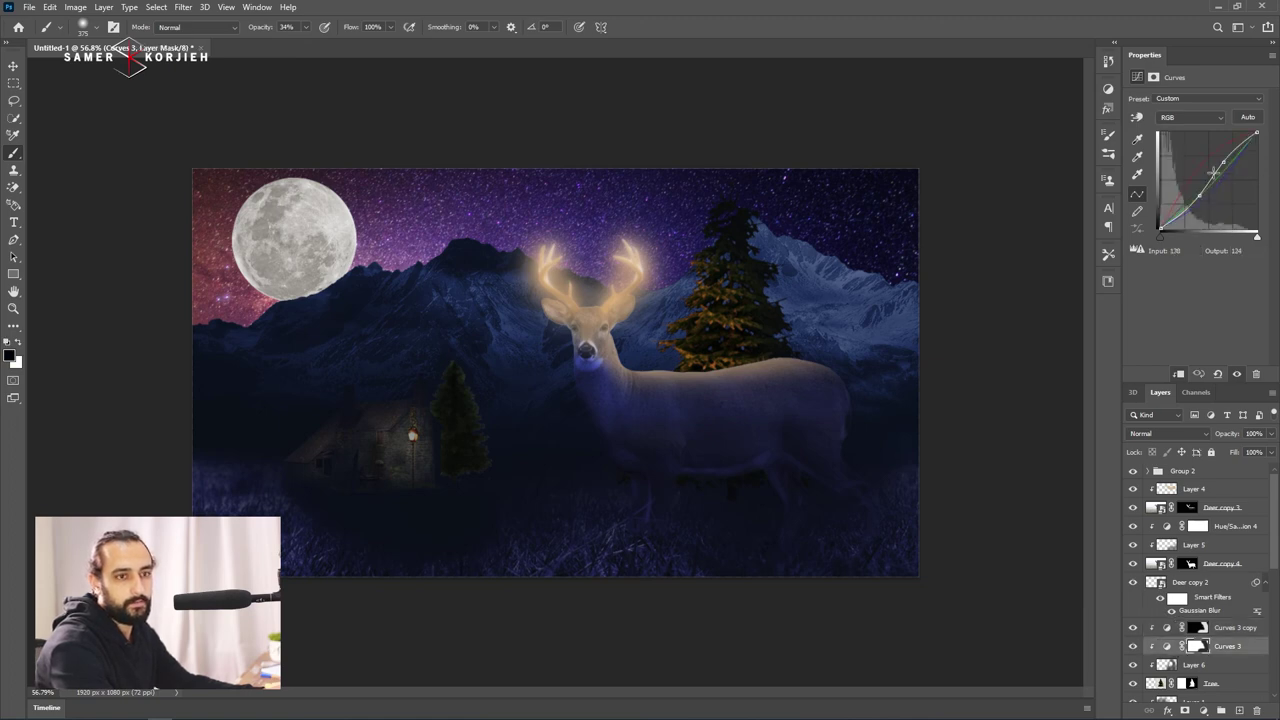
left_click_drag(1197, 194, 1190, 184)
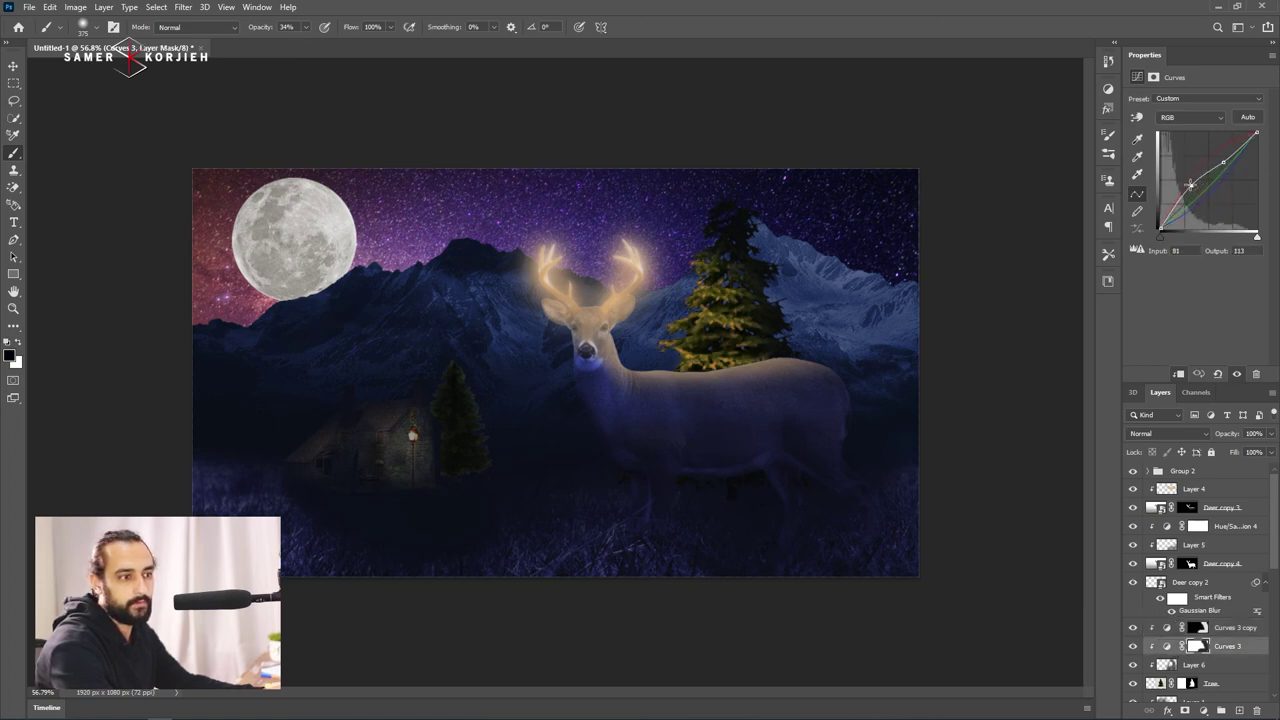
left_click(1226, 151)
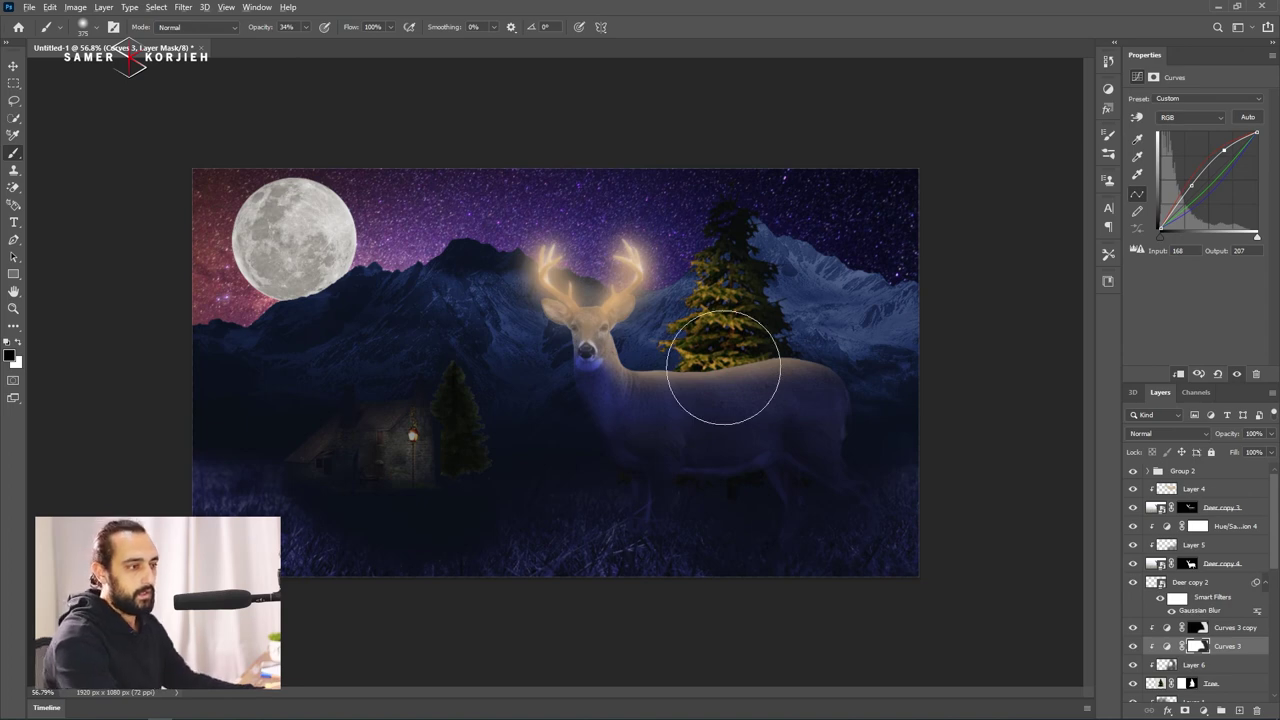
scroll(720, 349, "down", 2)
scroll(1190, 620, "down", 2)
scroll(1190, 622, "down", 3)
scroll(1188, 622, "down", 3)
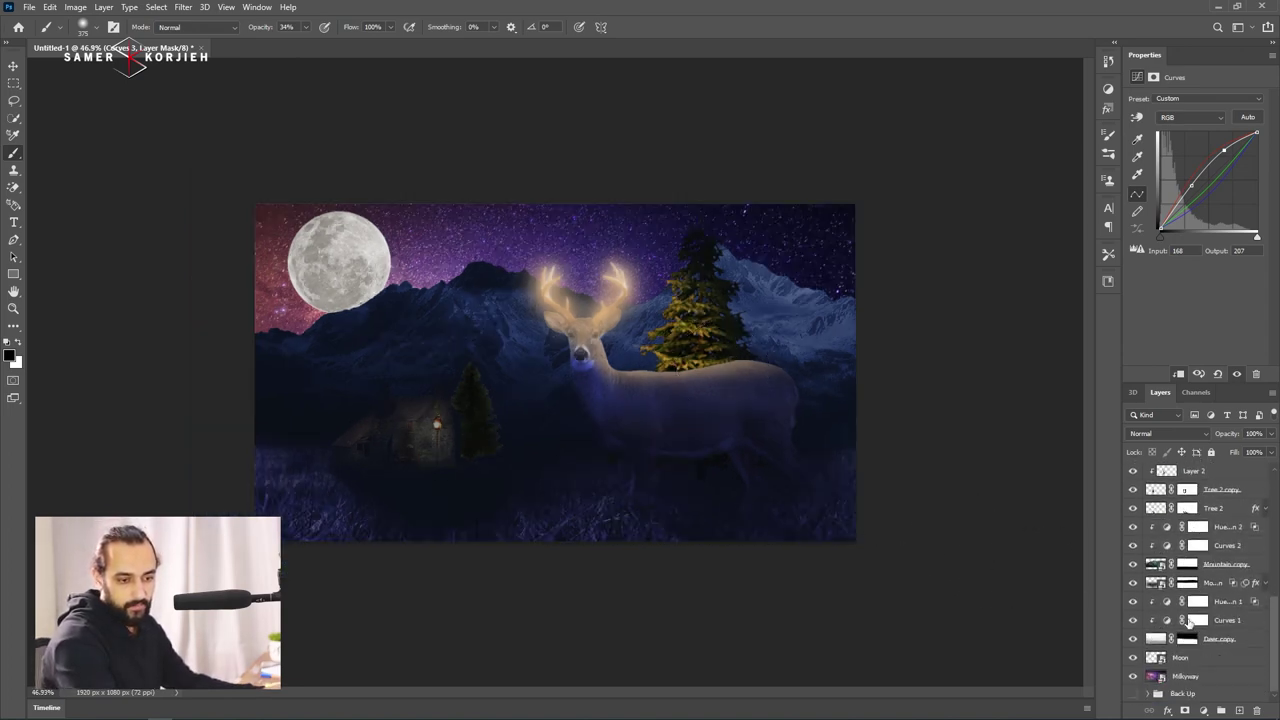
Give the Moon layer an Outer Glow in the moon's sampled grey, sized 103 px.
left_click(1236, 659)
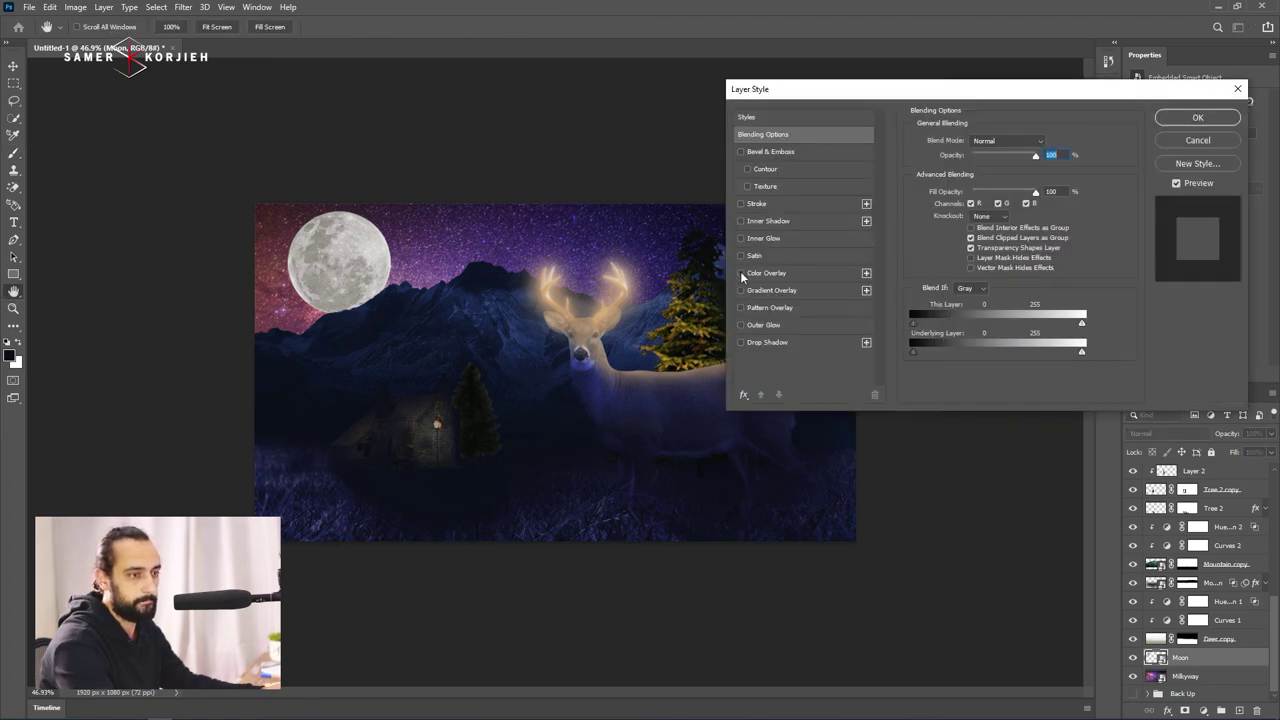
left_click(757, 326)
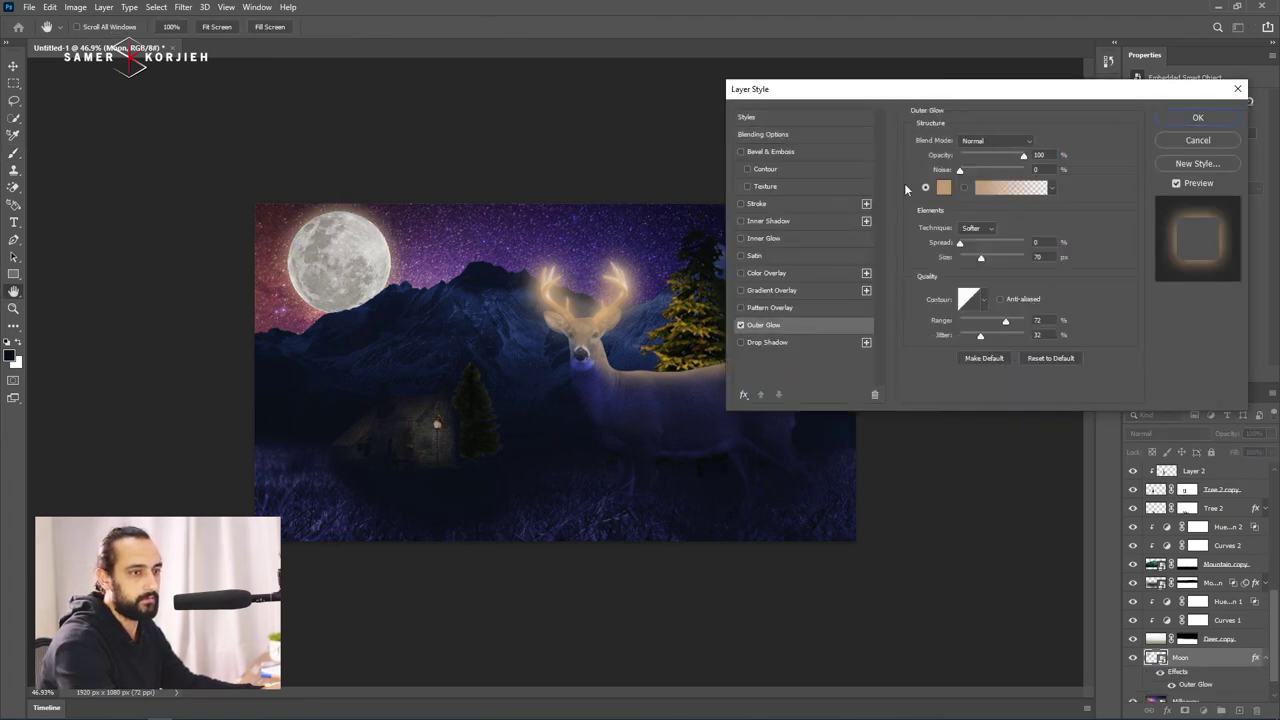
left_click(943, 188)
left_click(352, 245)
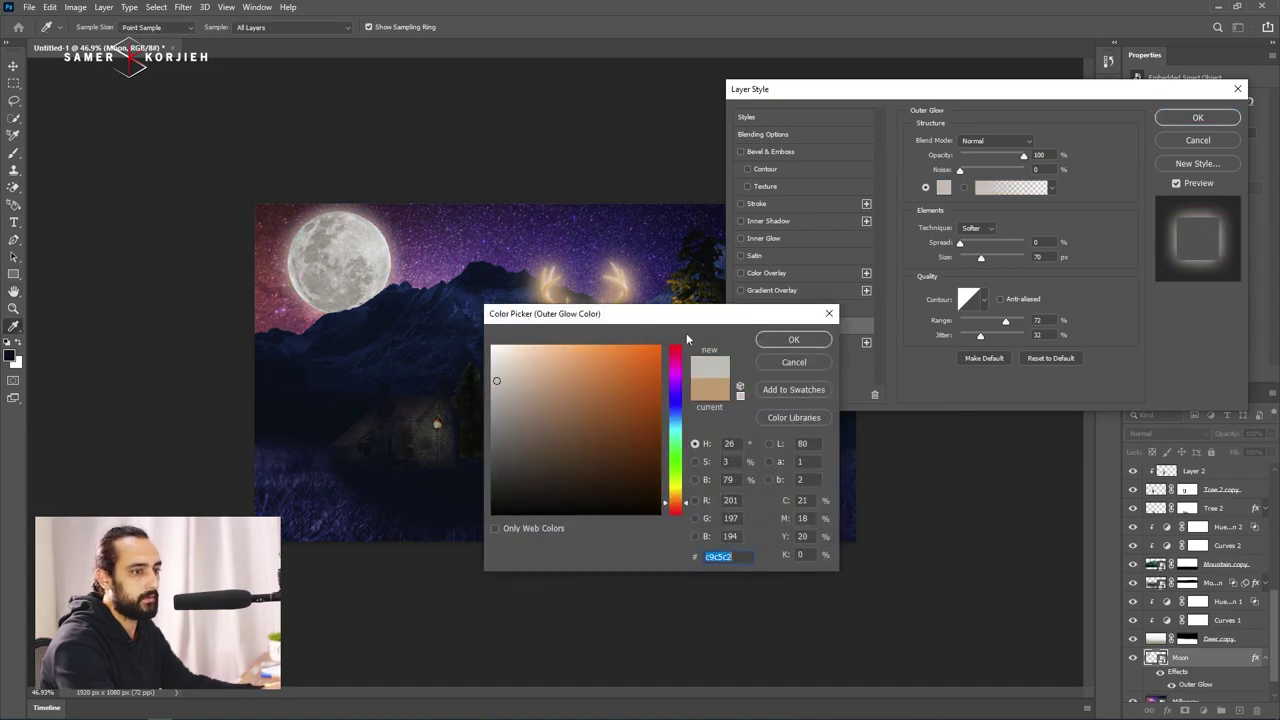
left_click(793, 339)
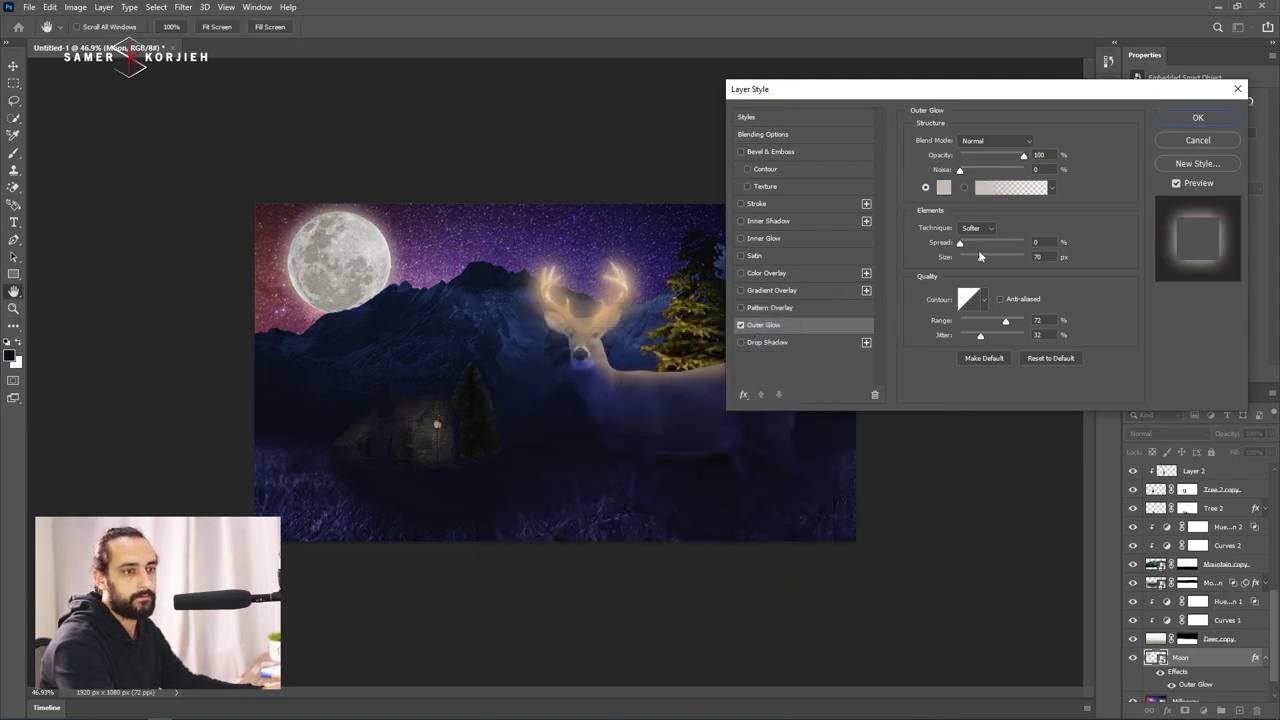
left_click_drag(983, 262, 988, 262)
key("Return")
key("b")
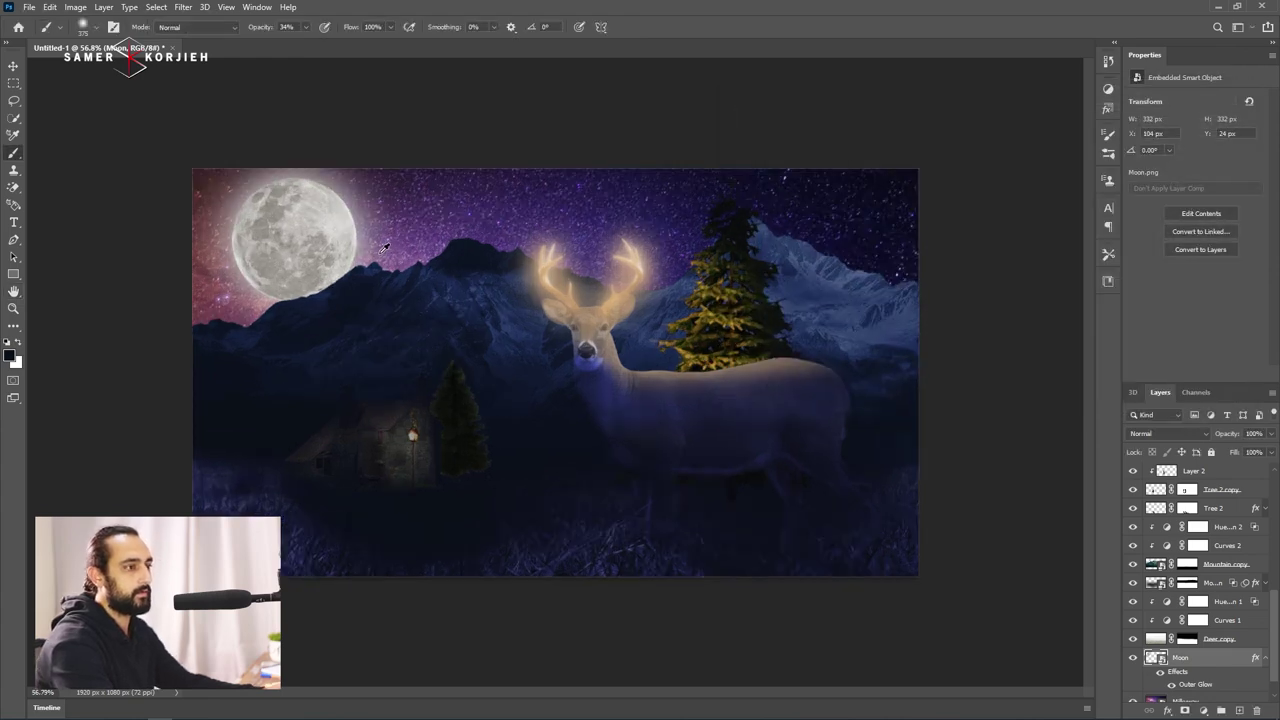
scroll(573, 235, "up", 3)
Set the Moon to Screen blending and add a clipped Curves 4 lifted to input 106, output 144.
left_click(1170, 433)
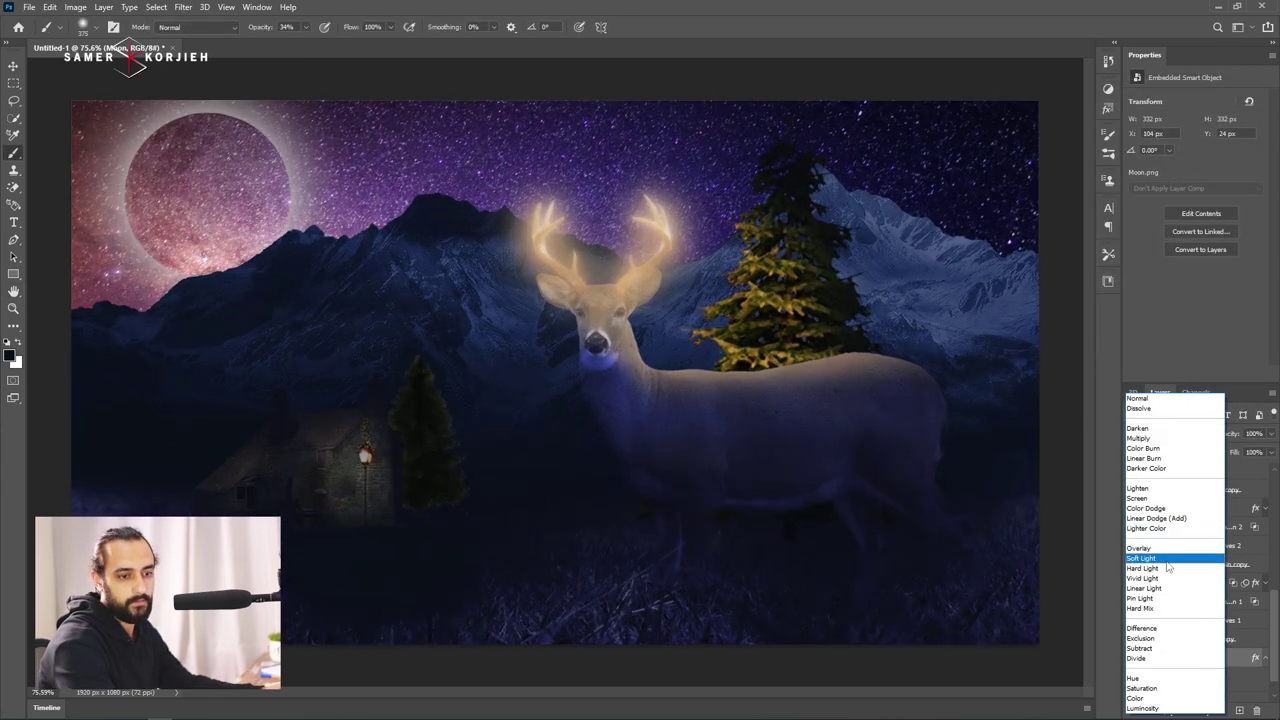
left_click(1166, 498)
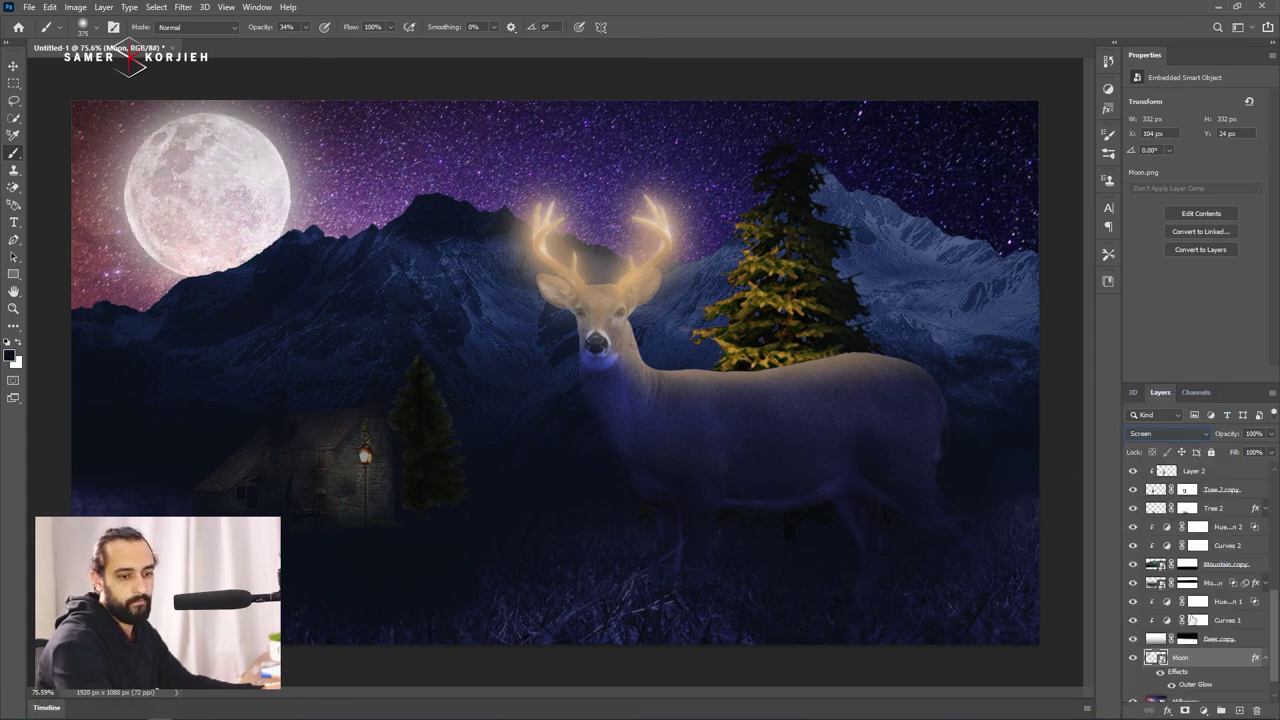
left_click(1205, 710)
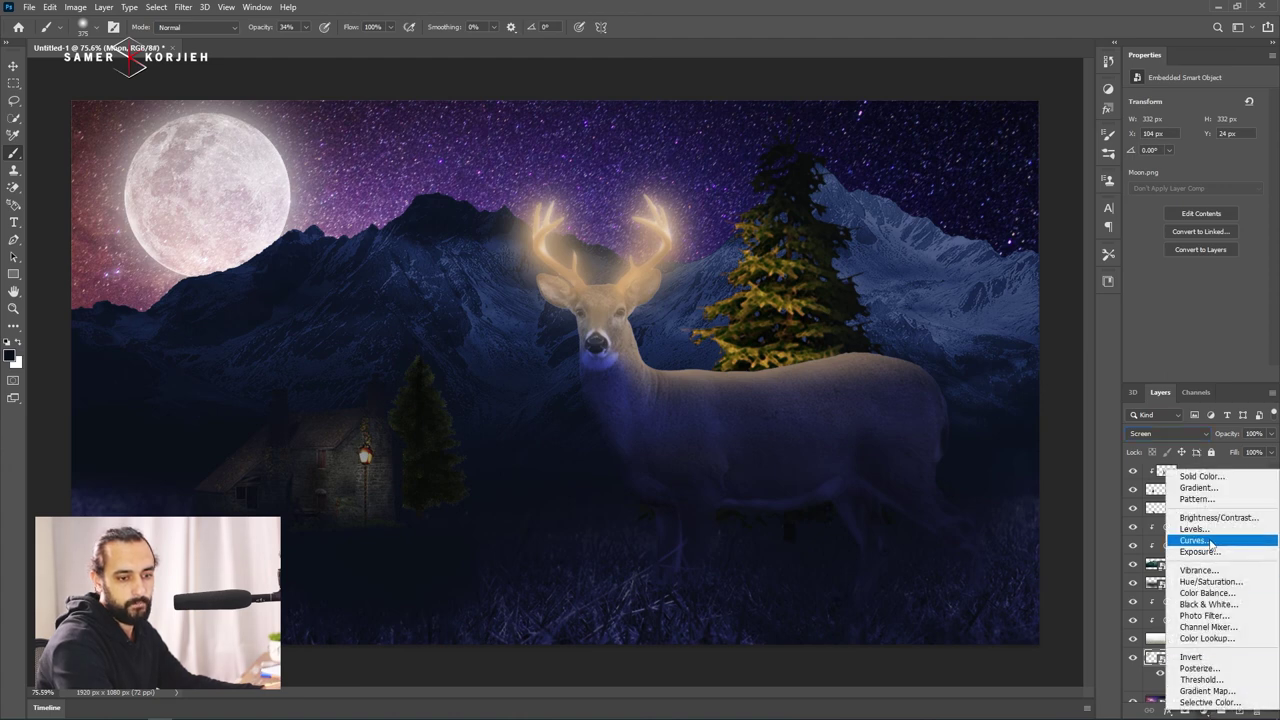
left_click(1178, 530)
left_click(1160, 666, "alt")
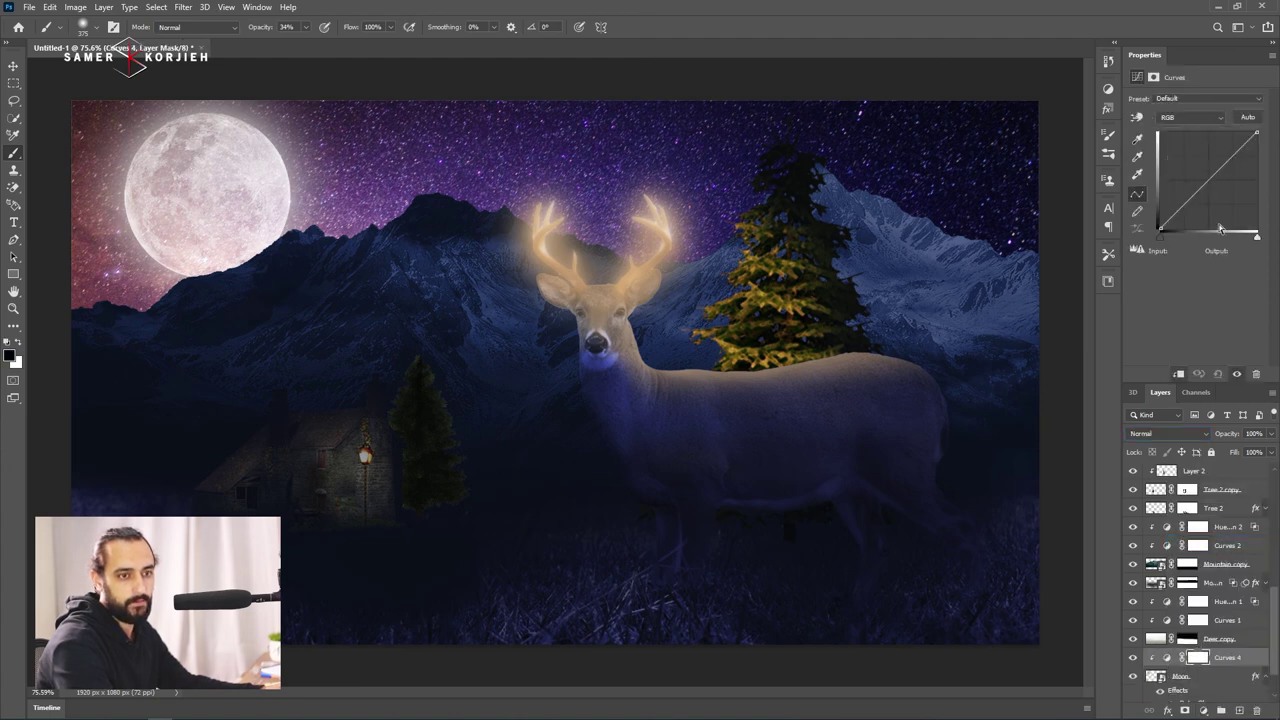
left_click_drag(1204, 188, 1201, 175)
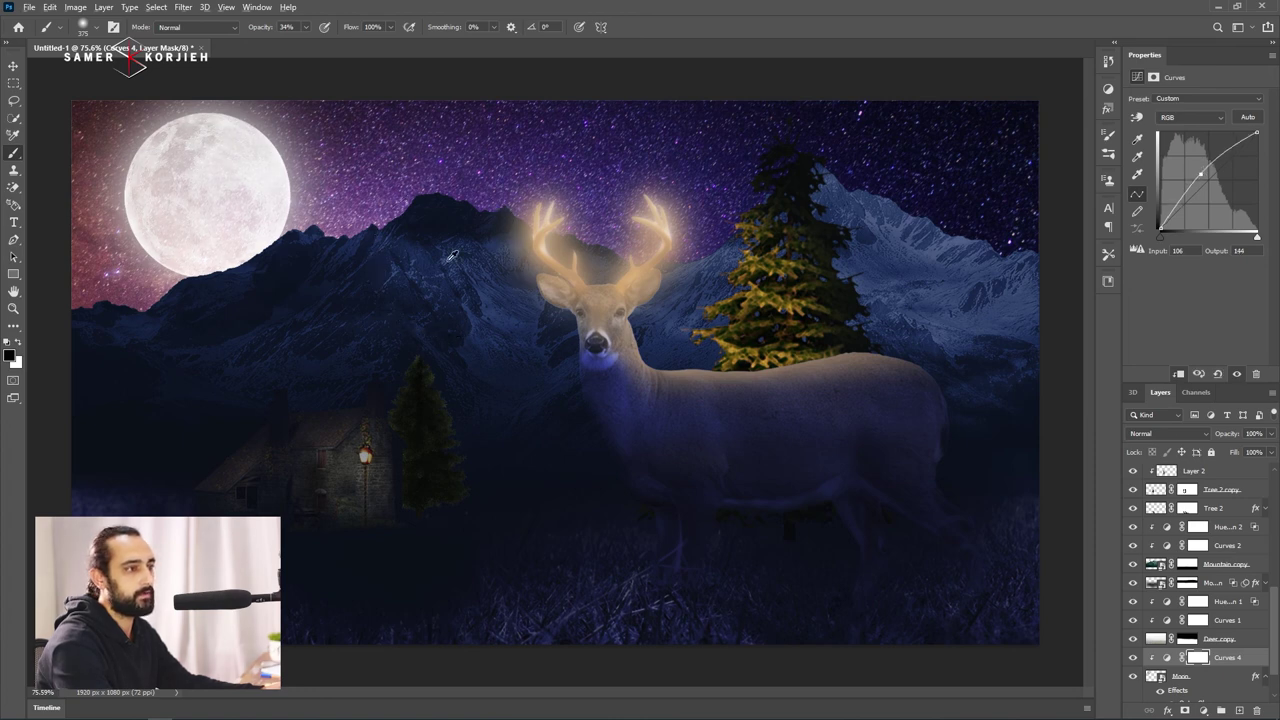
scroll(459, 338, "down", 3)
scroll(459, 338, "up", 2)
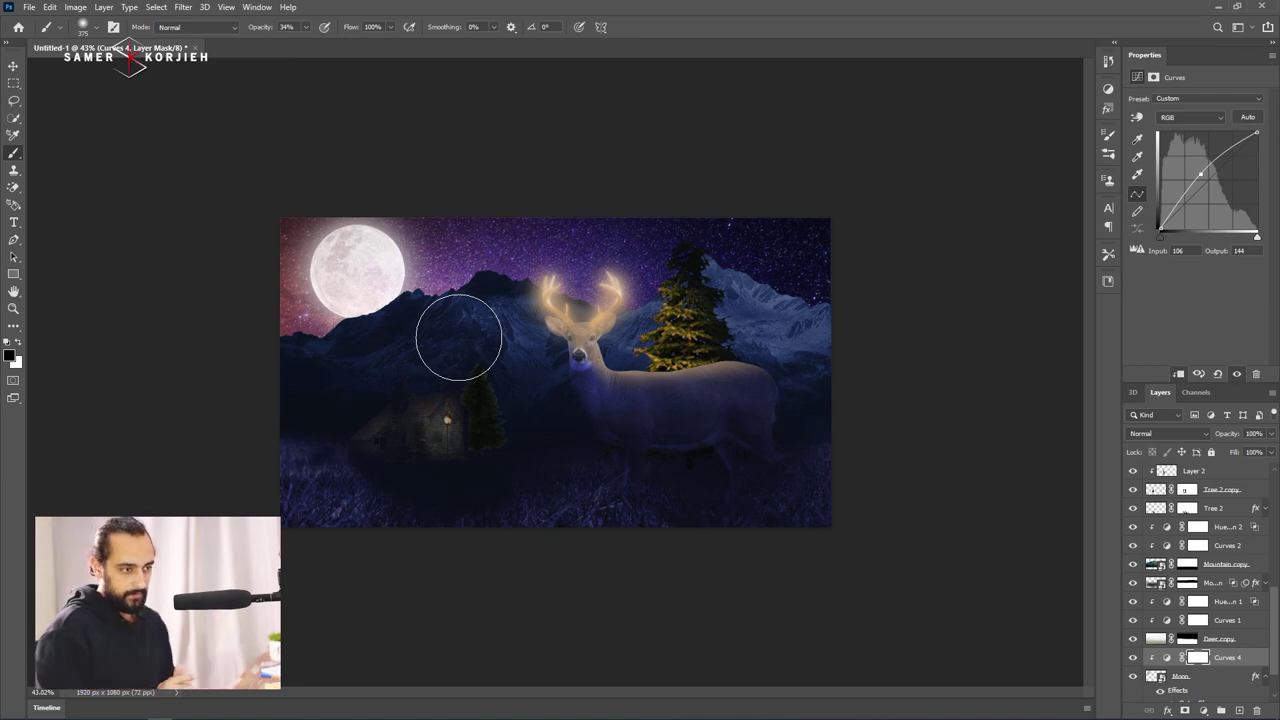
Select Group 2 at the top of the stack and add a Curves 5 adjustment above it.
scroll(1180, 515, "down", 2)
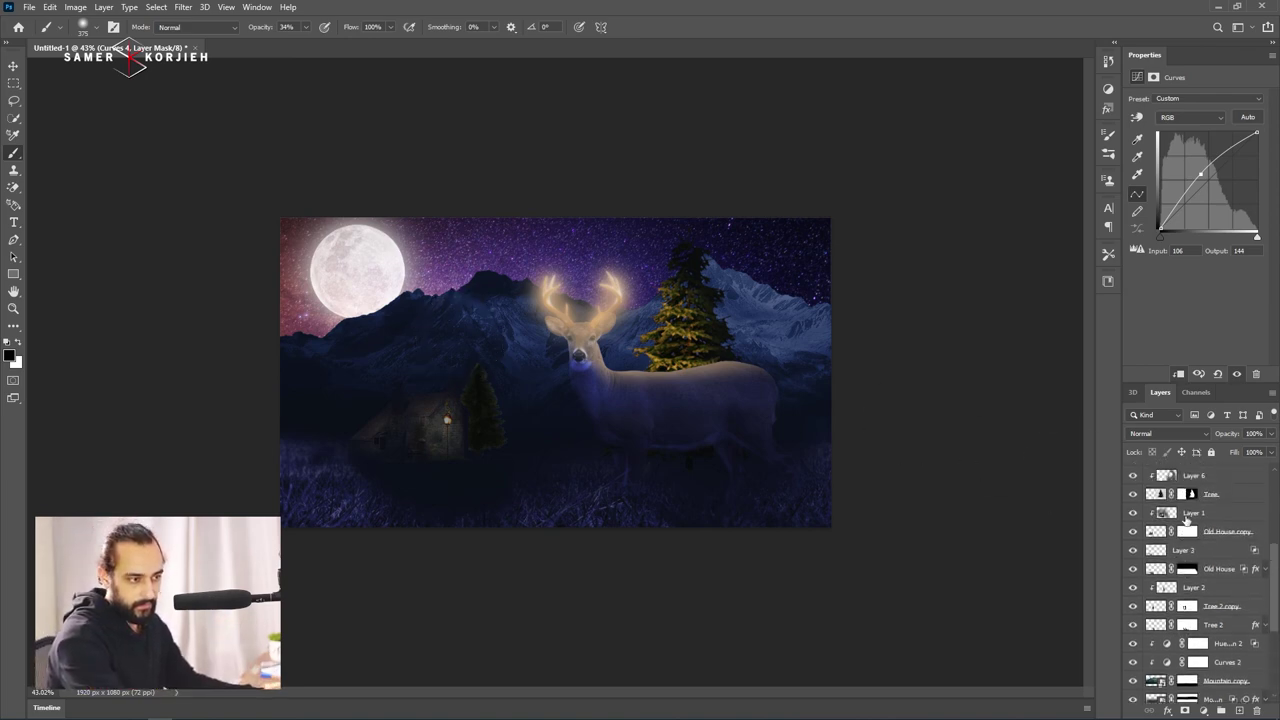
scroll(1180, 515, "down", 2)
scroll(1180, 515, "down", 2)
scroll(1180, 515, "up", 2)
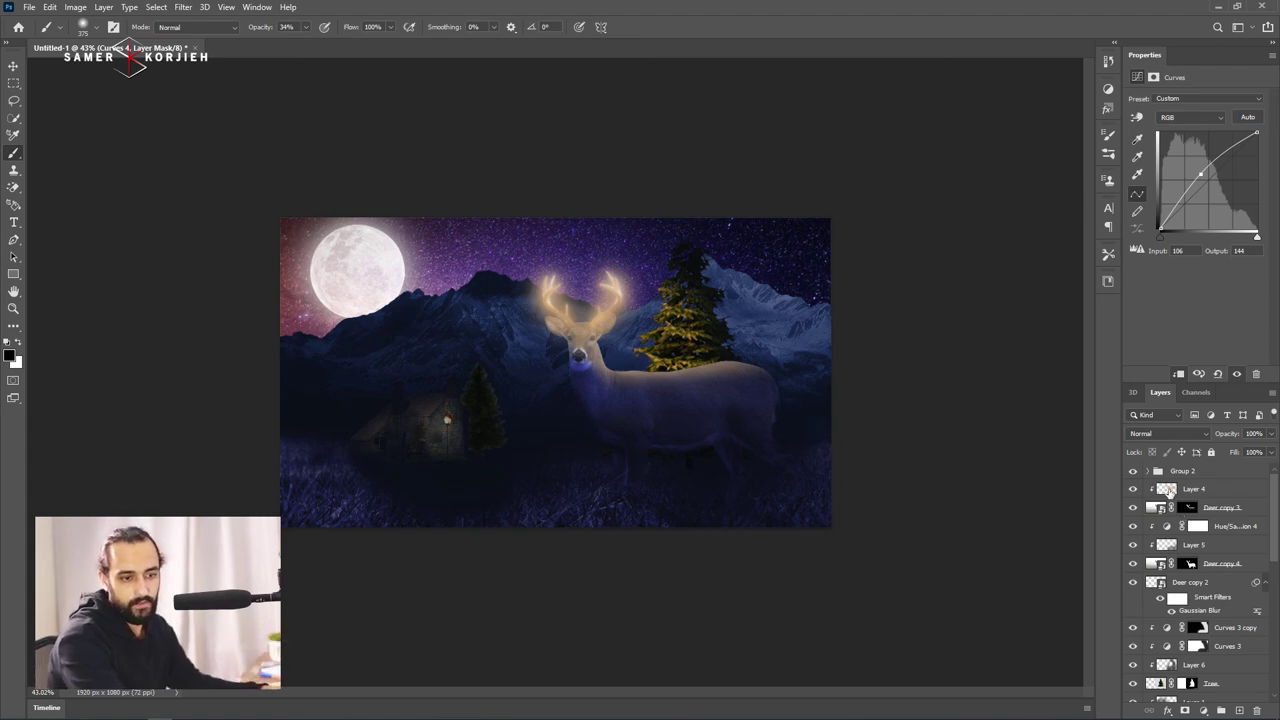
left_click(1168, 490)
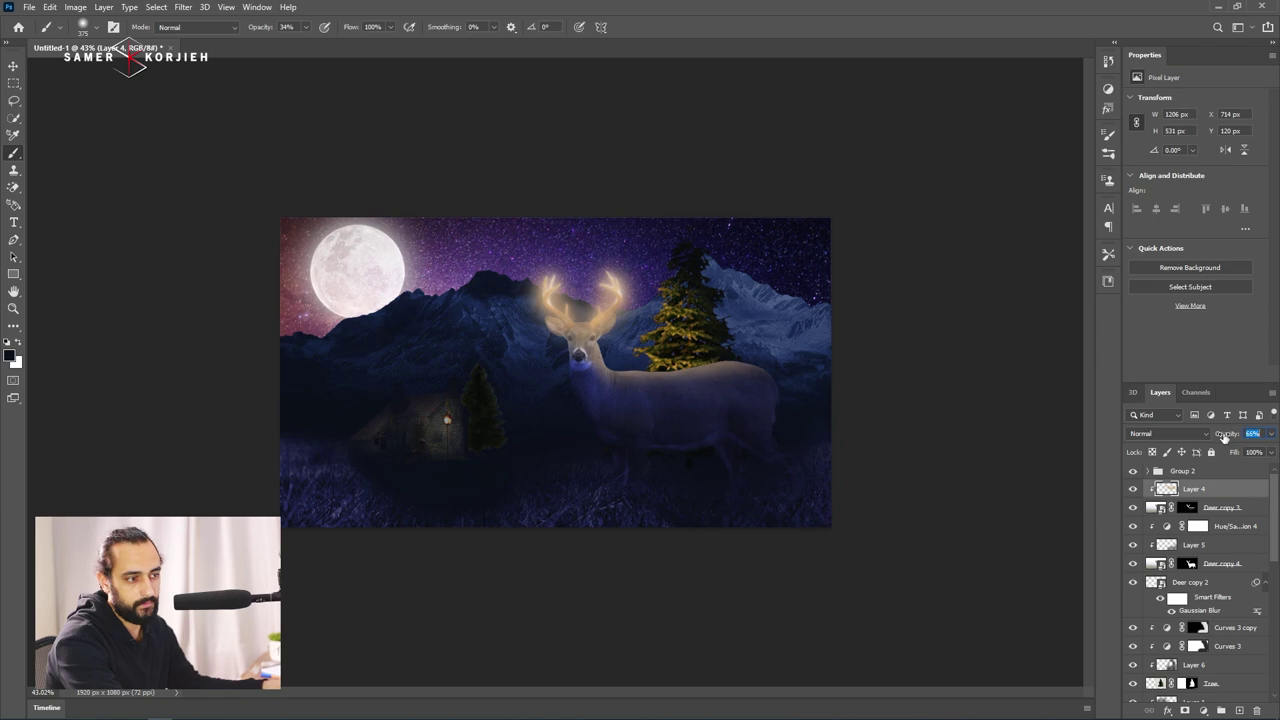
left_click(1228, 472)
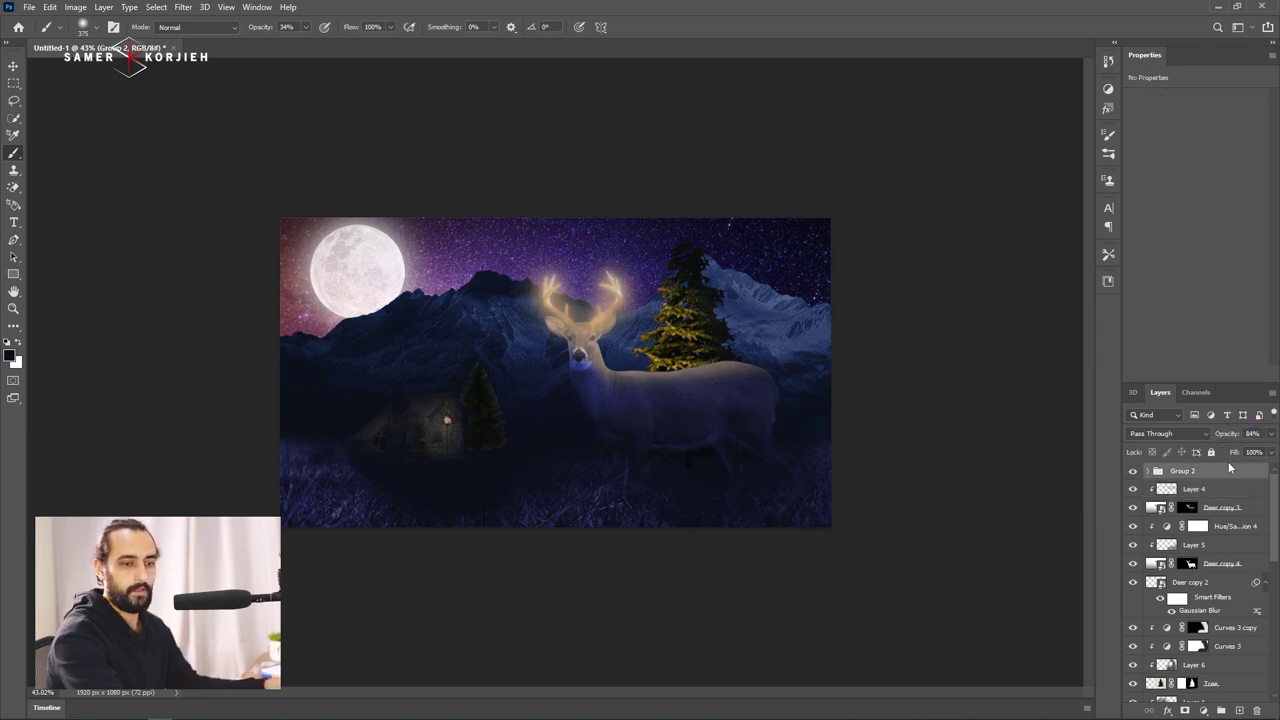
left_click(1204, 710)
left_click(1195, 536)
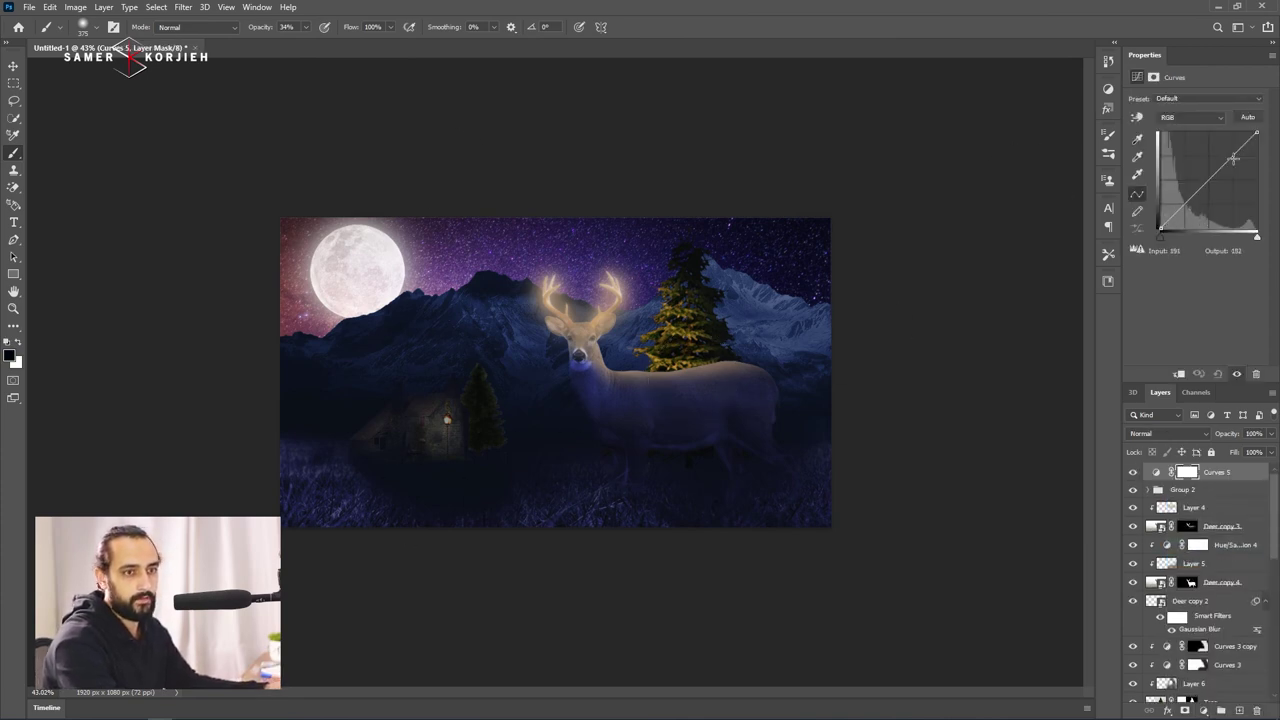
Lift Curves 5's upper section and set a shadow point at input 62, output 64.
left_click_drag(1230, 154, 1228, 151)
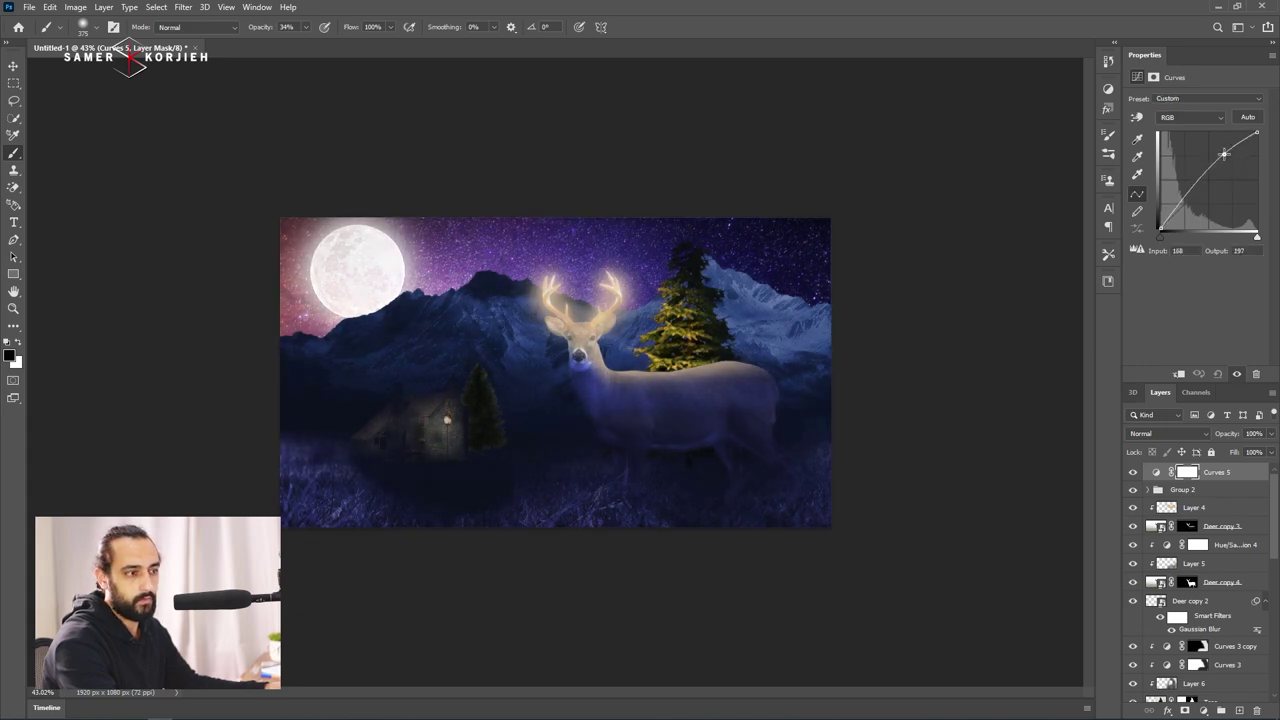
left_click(1181, 196)
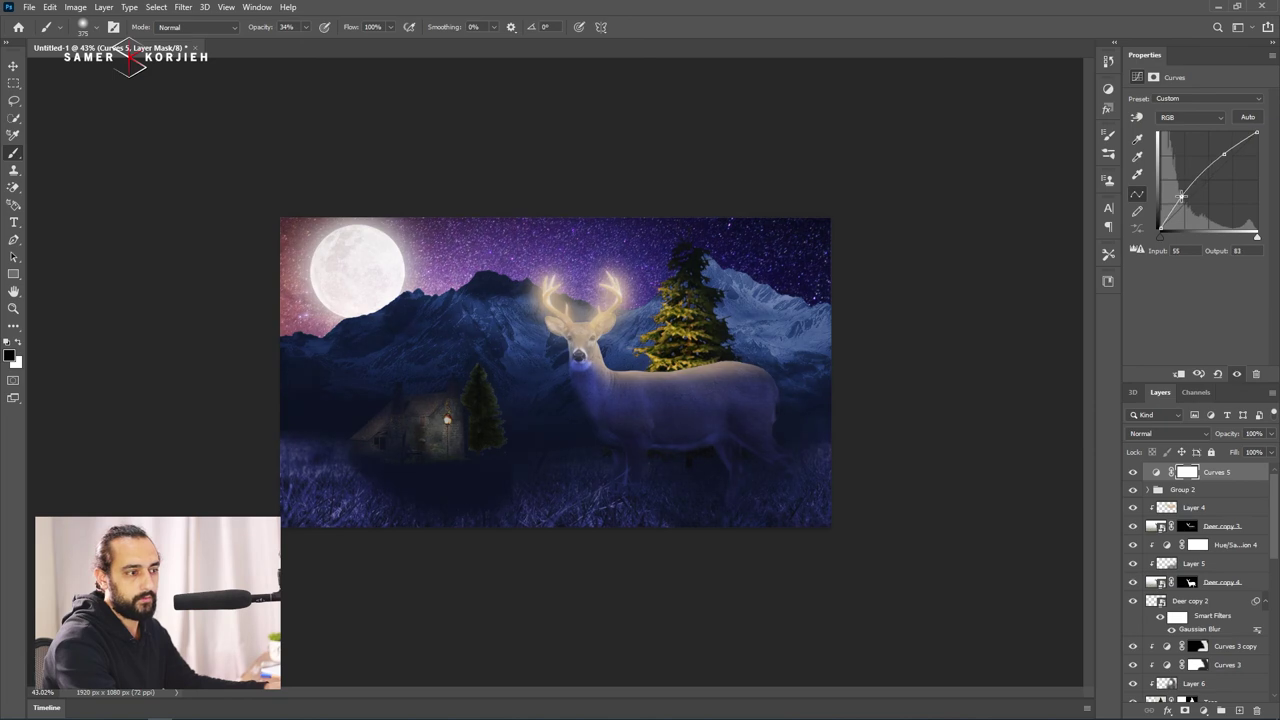
left_click(1162, 231)
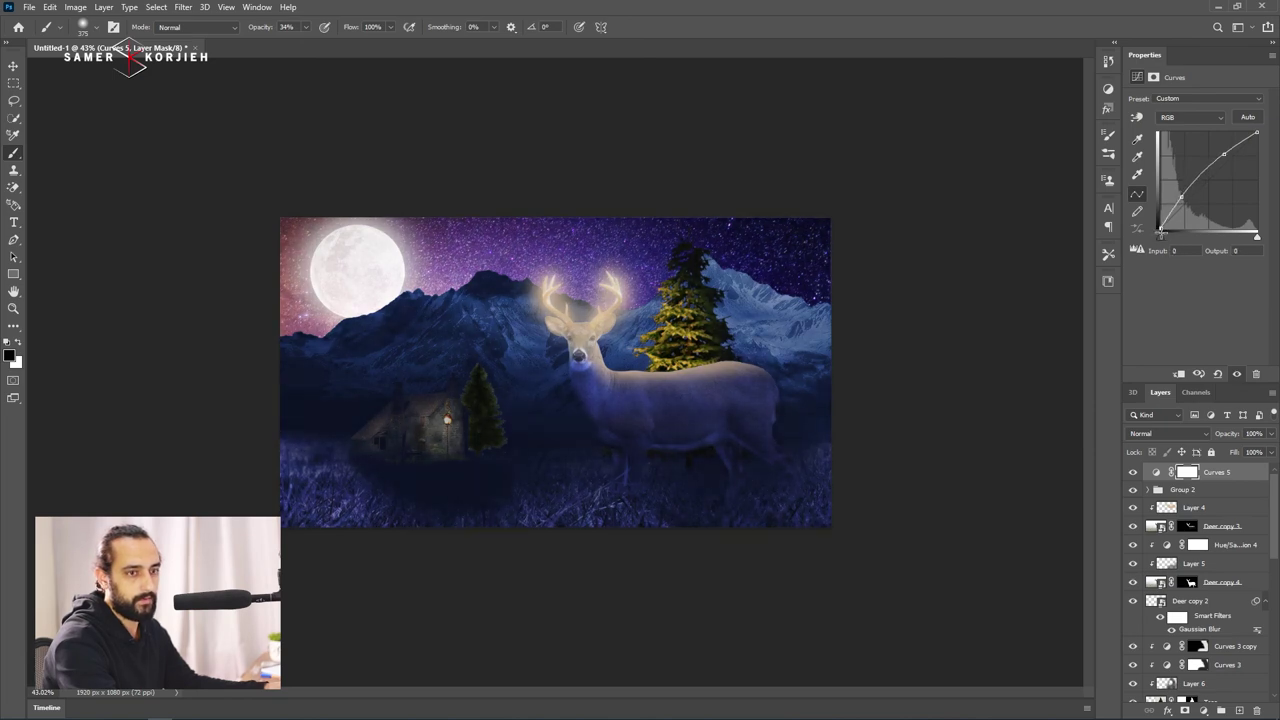
left_click_drag(1183, 197, 1187, 197)
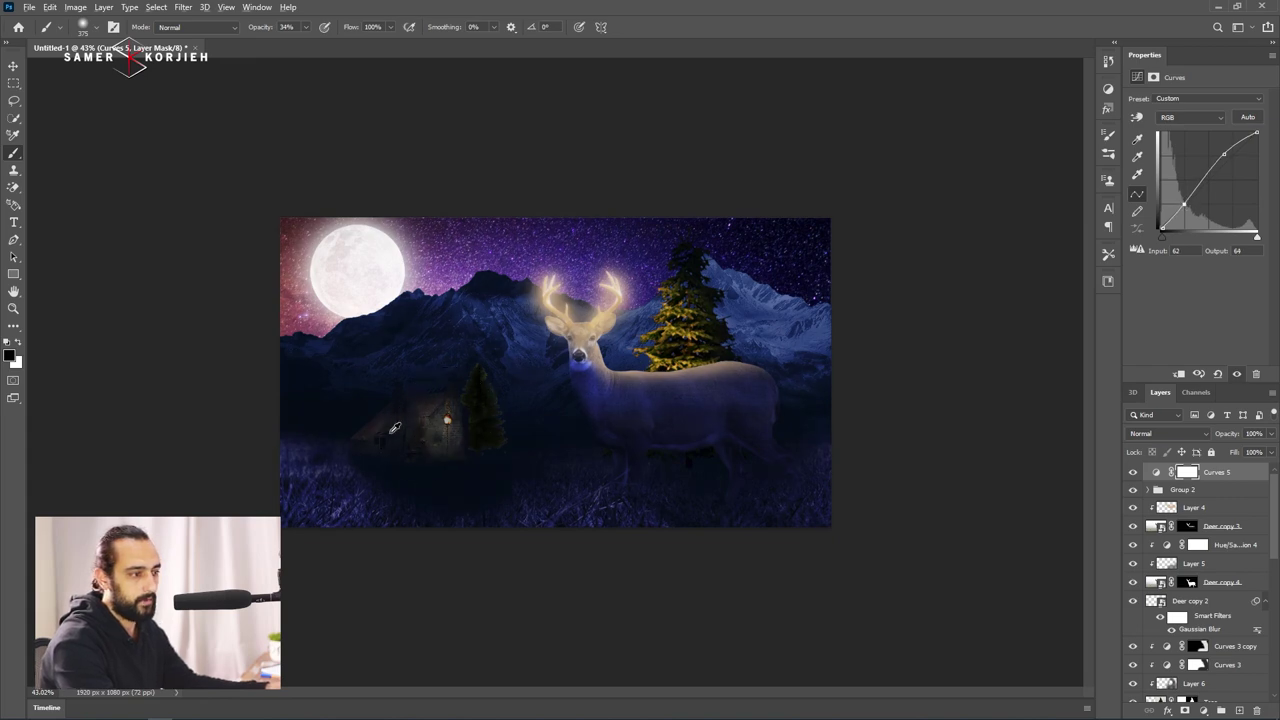
scroll(505, 395, "up", 5)
scroll(367, 459, "up", 1)
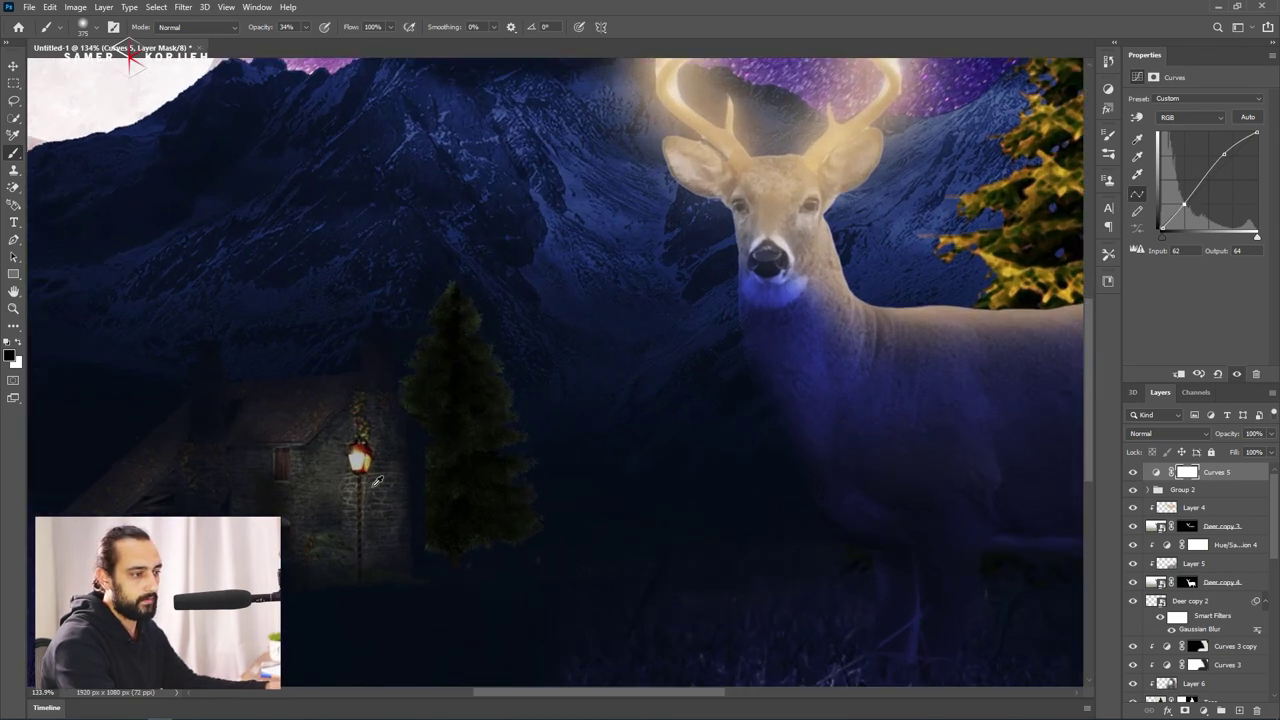
scroll(367, 459, "up", 1)
left_click_drag(1276, 544, 1276, 676)
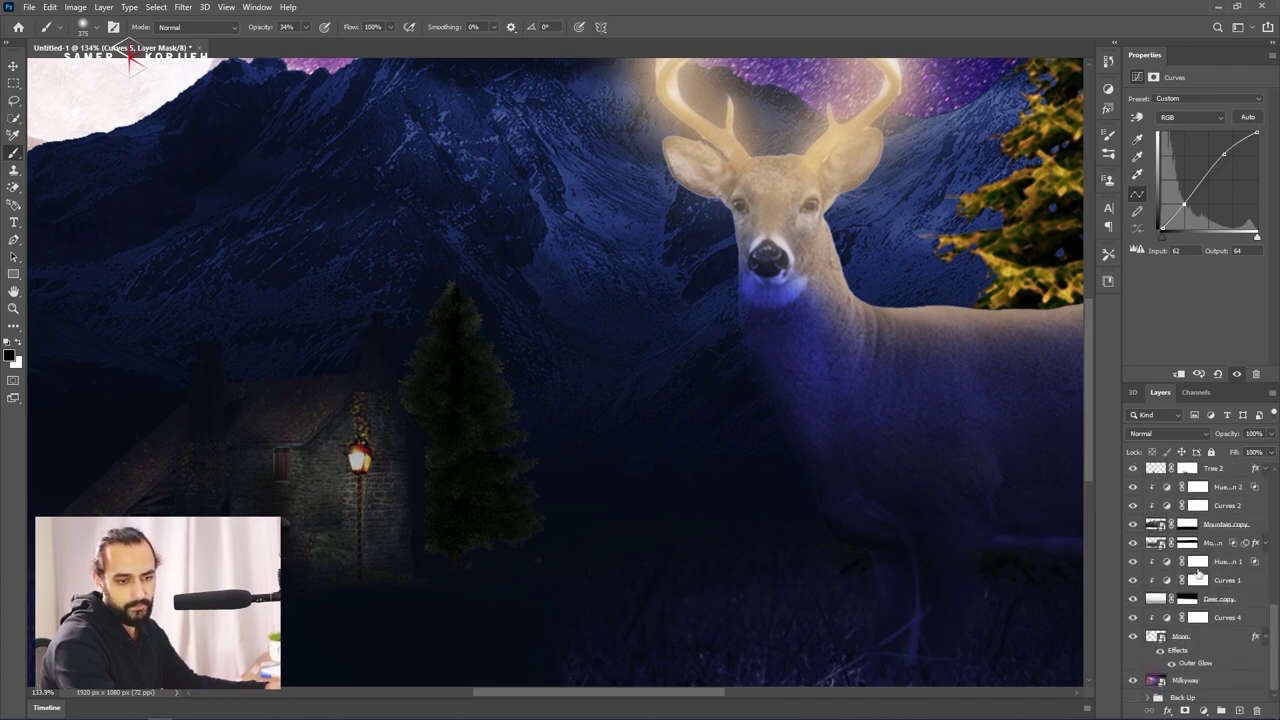
Select Layer 1 among the Old House layers in the Layers panel.
scroll(1168, 559, "up", 3)
scroll(1168, 558, "up", 2)
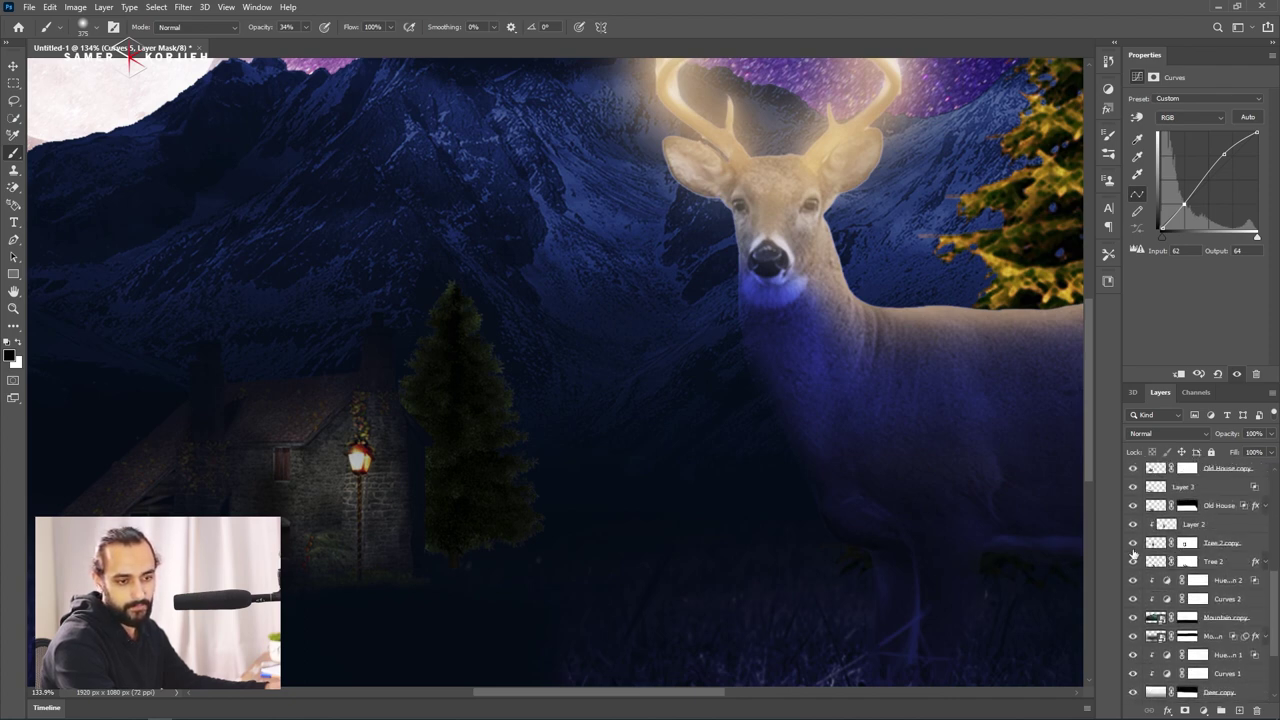
left_click(1157, 506)
scroll(1160, 540, "up", 3)
scroll(1160, 548, "up", 1)
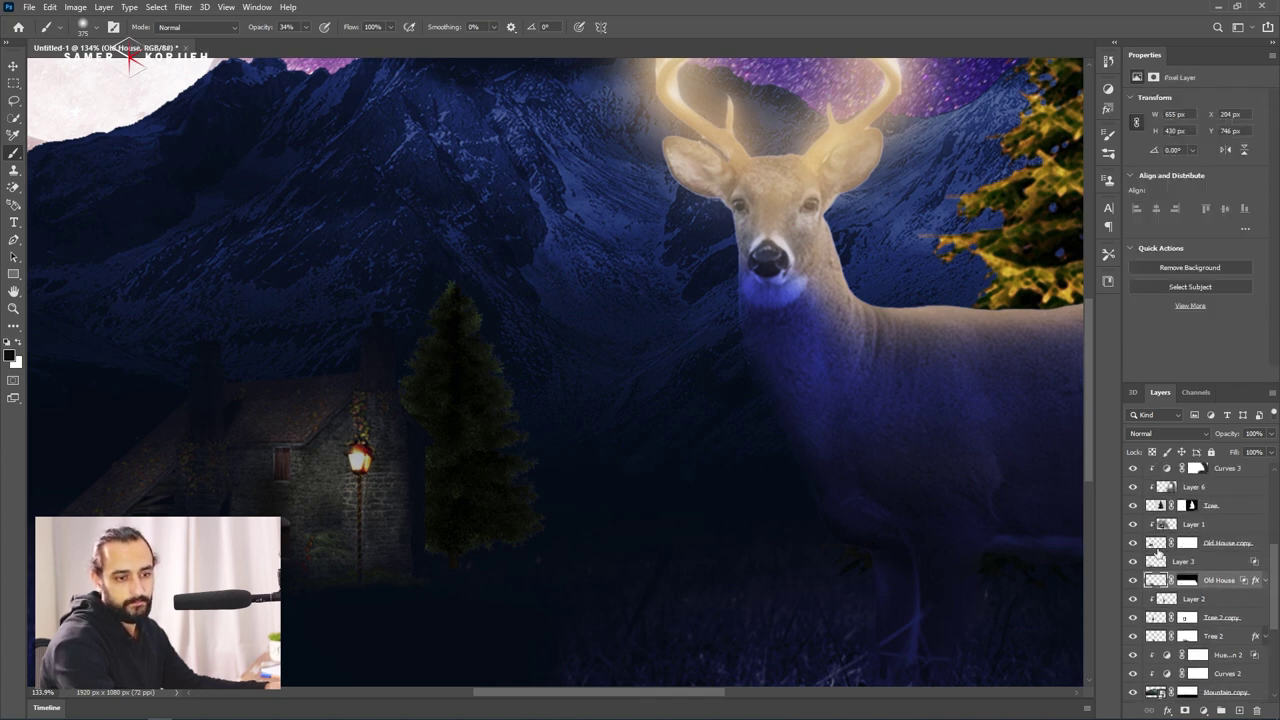
left_click(1157, 545)
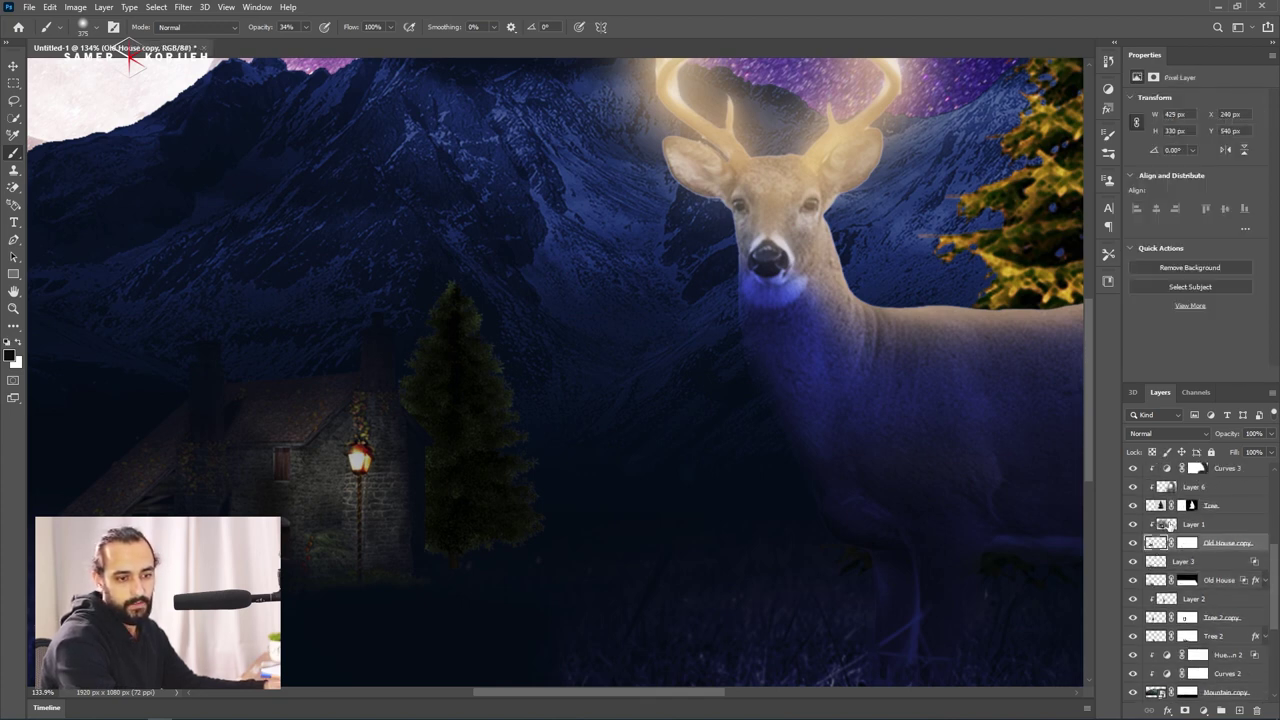
left_click(1166, 524)
Add a new layer above Layer 1 and set the brush to 53% opacity, about 166 px.
left_click(1239, 711)
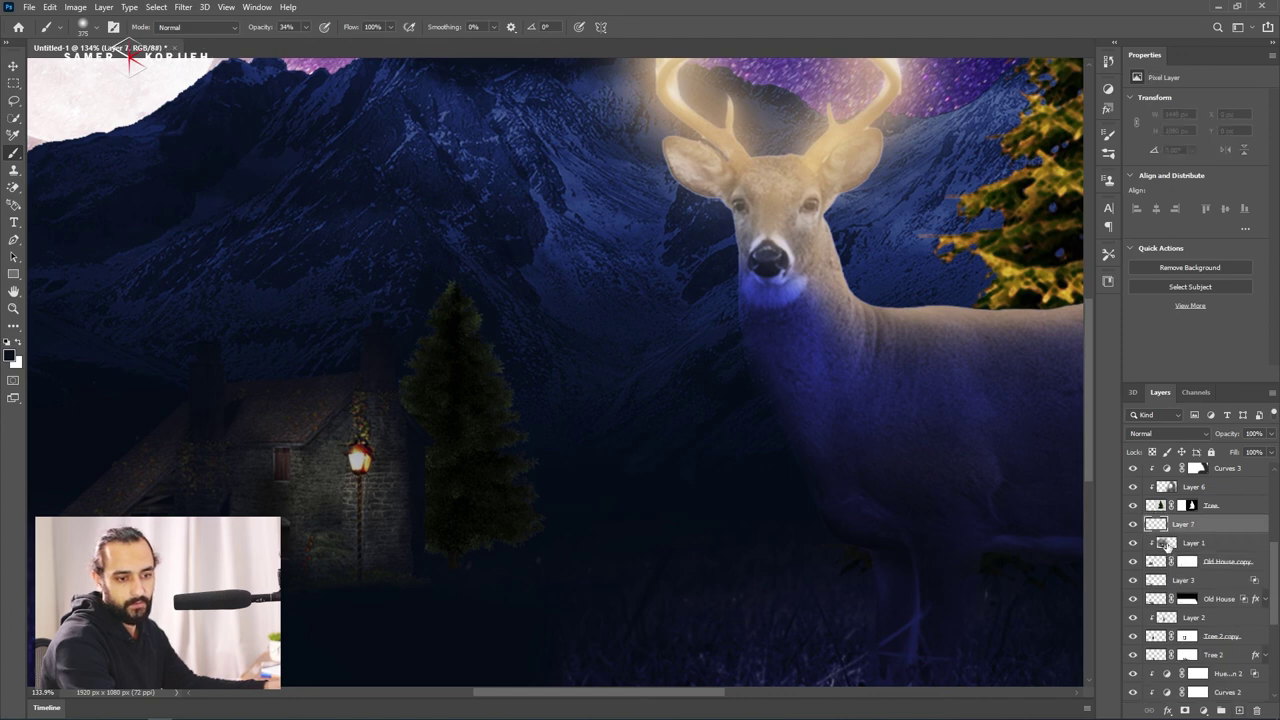
mouse_move(286, 425)
left_mouse_down()
mouse_move(315, 437)
mouse_move(287, 390)
left_mouse_up()
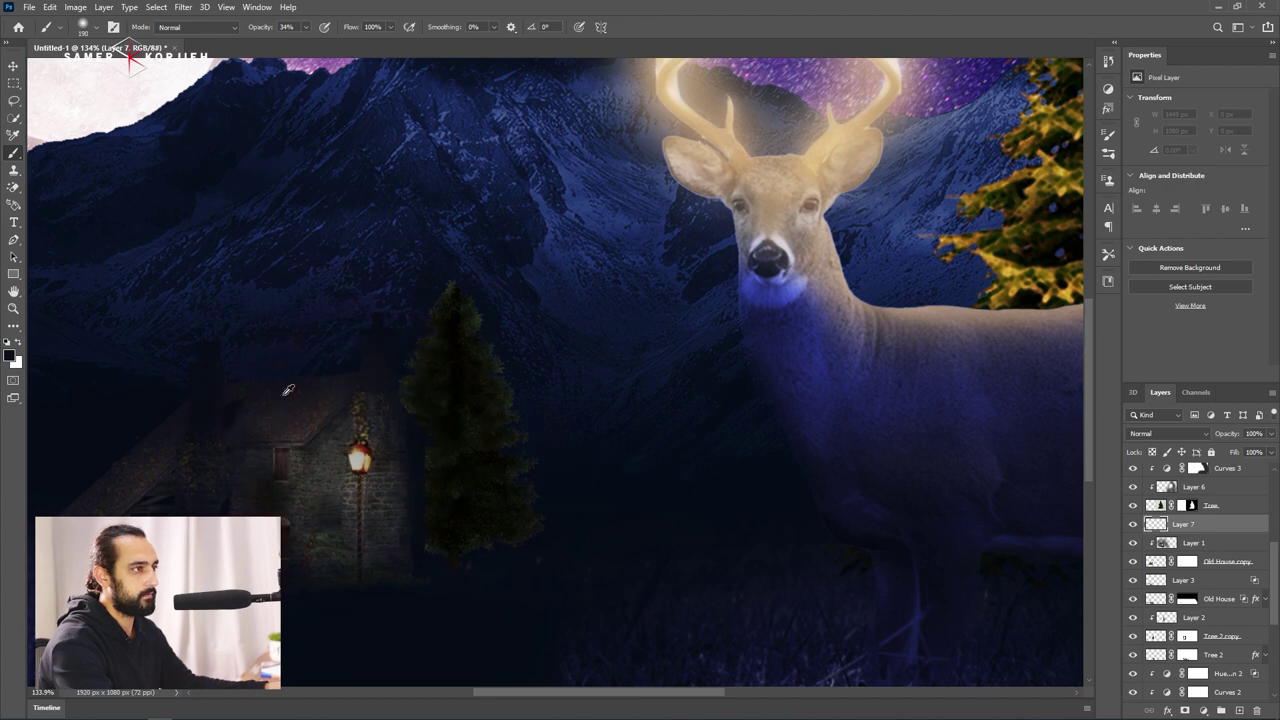
type("53")
key("Return")
left_click_drag(366, 467, 354, 460)
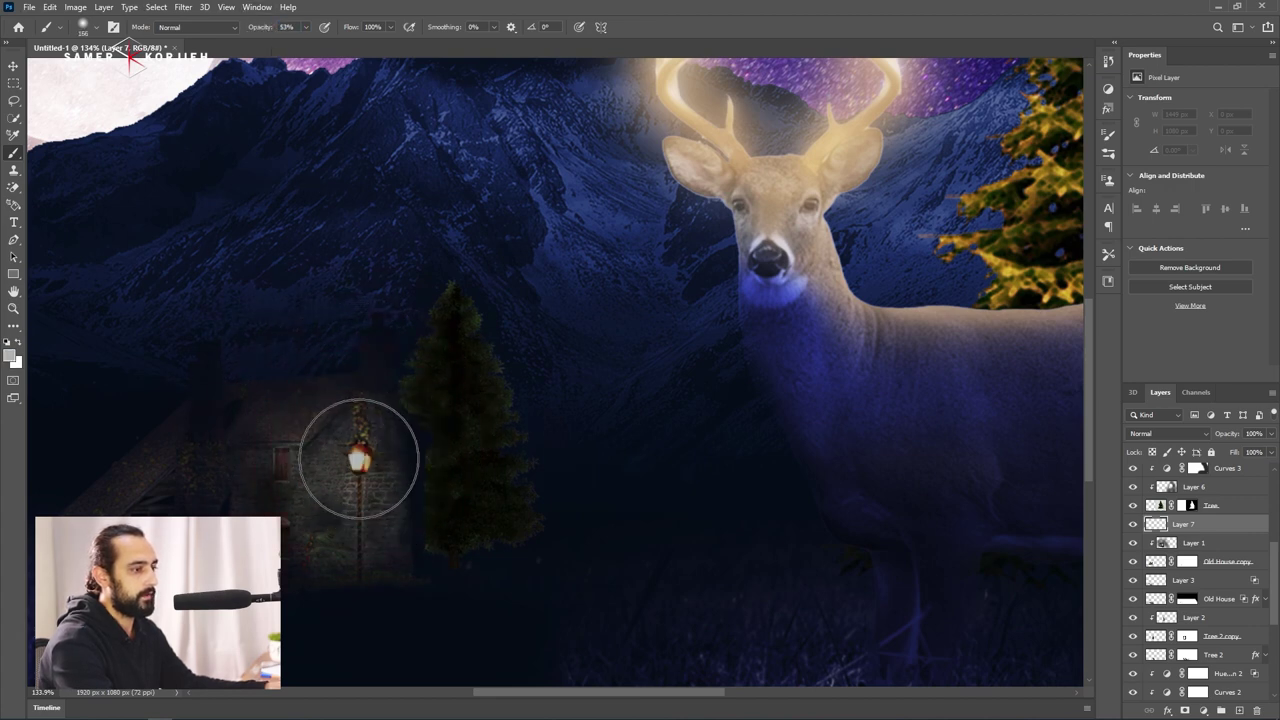
left_click(353, 466)
key("ctrl+z")
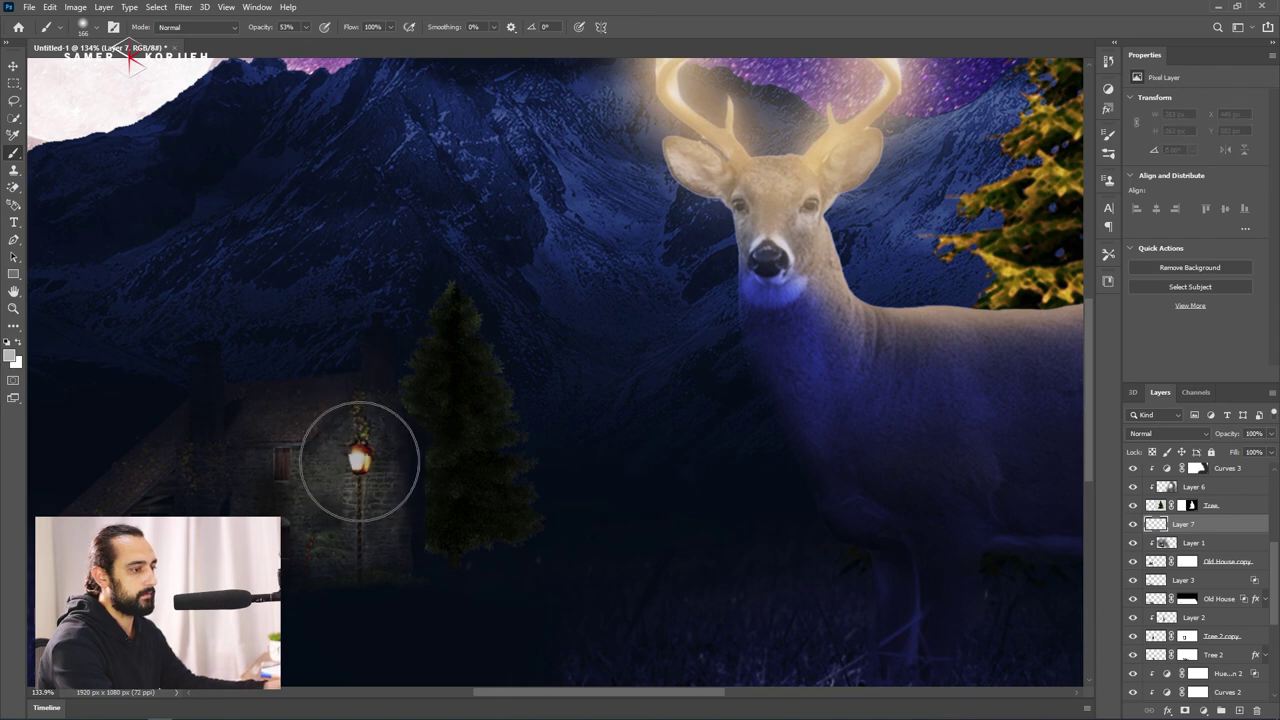
Paint a 200 px glow in the lamp's sampled orange and set Layer 7 to Screen.
left_click(365, 445, "alt")
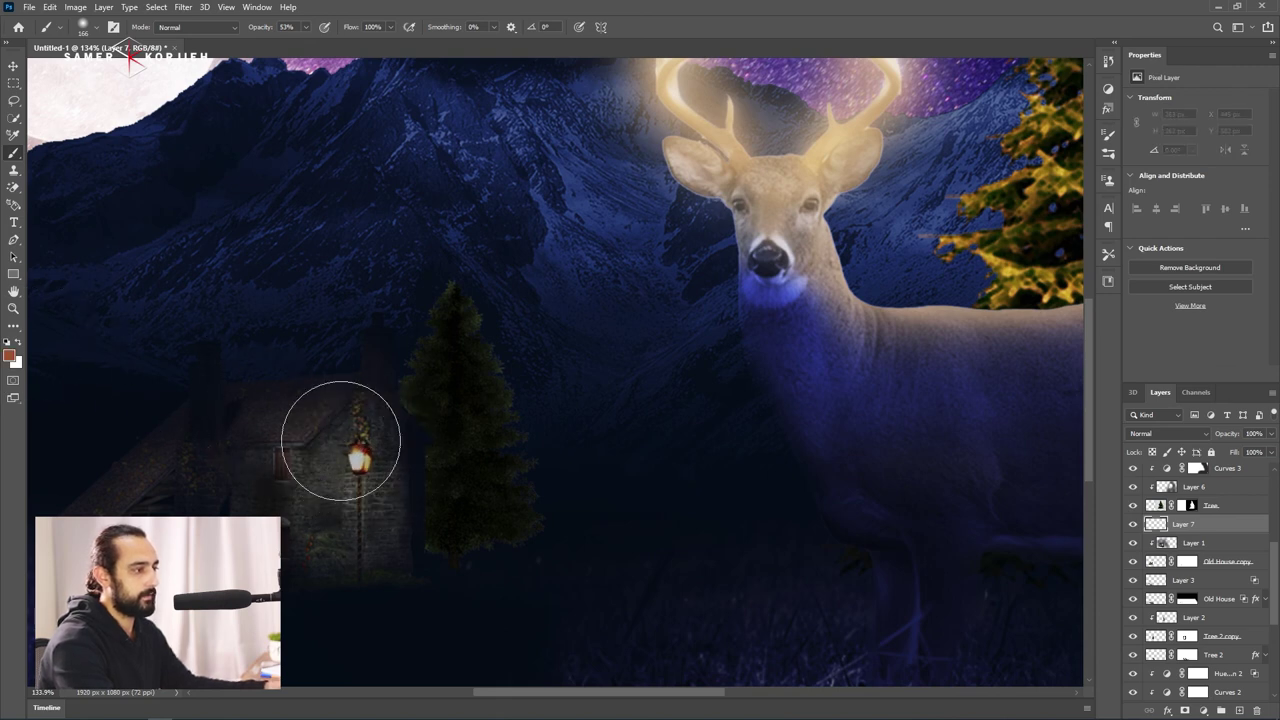
left_click(352, 461)
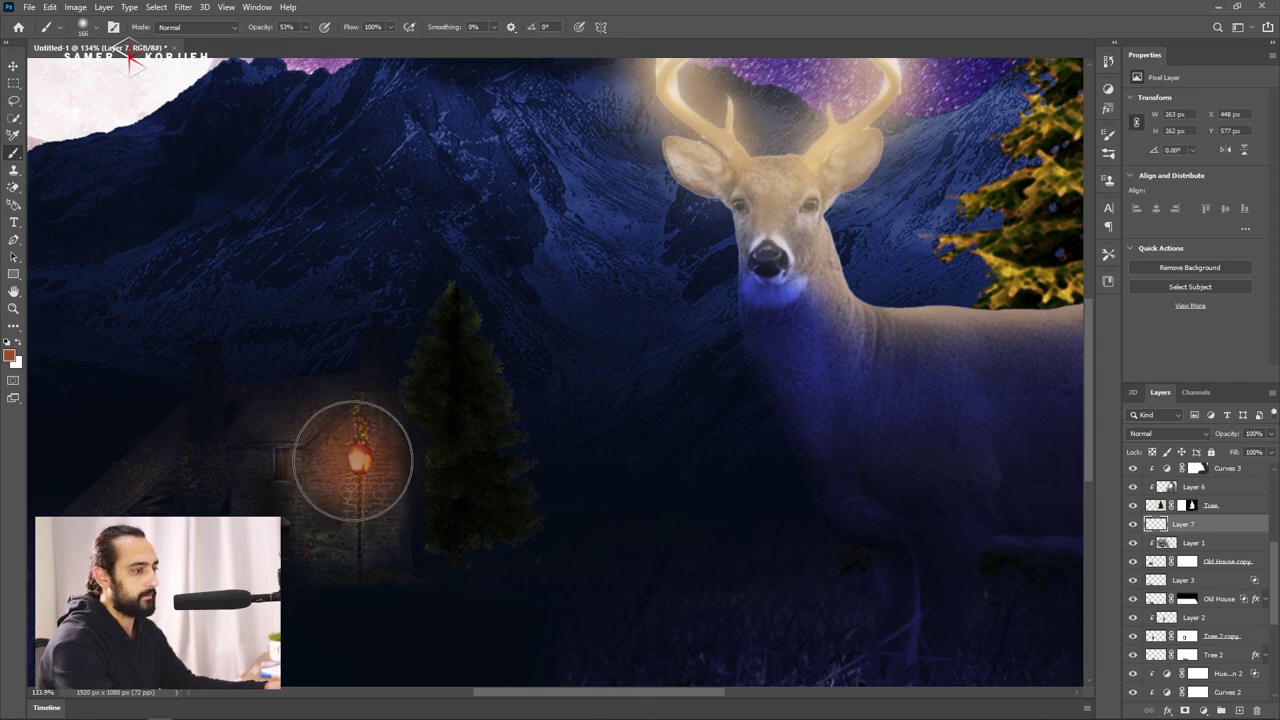
key("ctrl+z")
left_click_drag(353, 461, 368, 458)
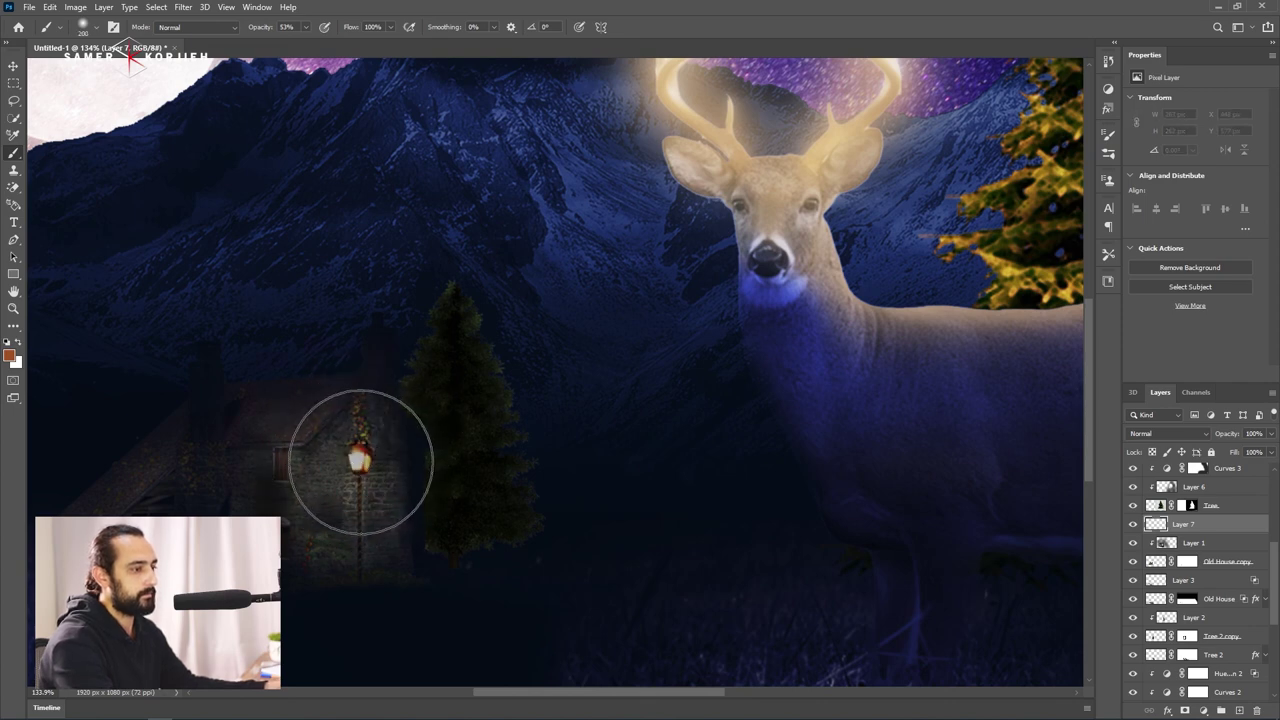
left_click(360, 461)
left_click(1168, 433)
left_click(1169, 505)
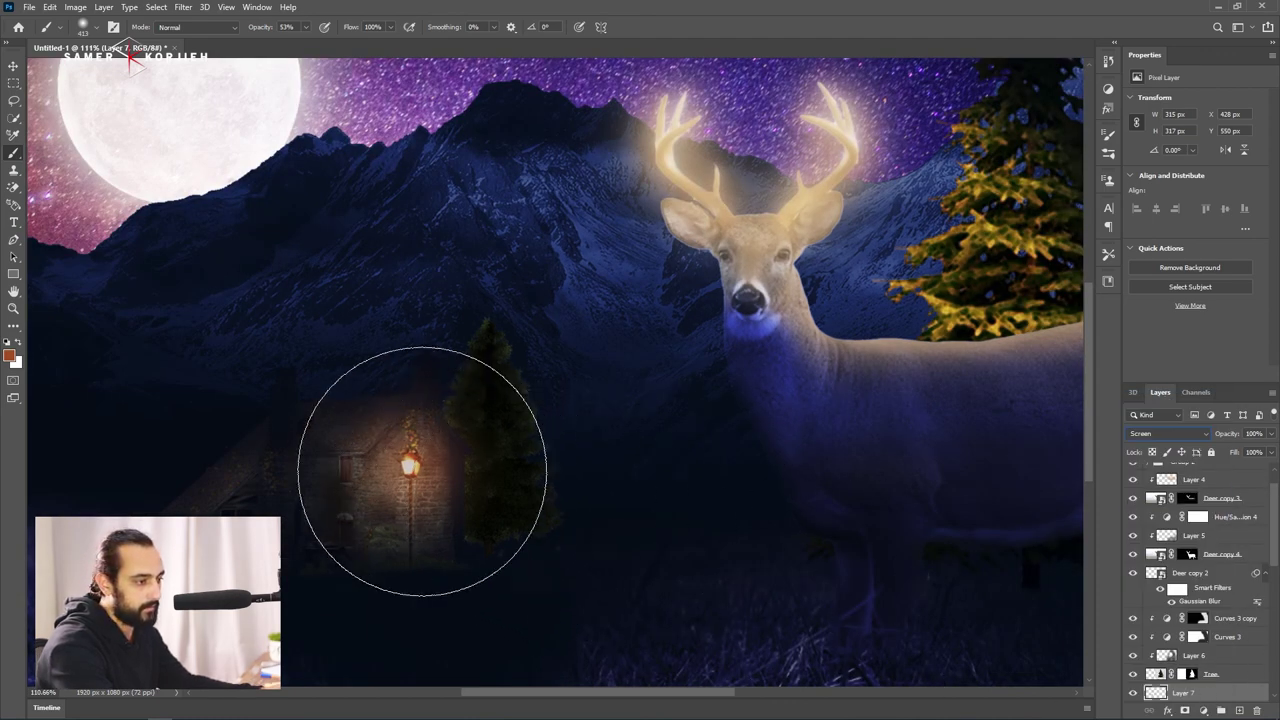
Paint a broader orange glow around the lamp and lower Layer 7's opacity to 62%.
left_click_drag(420, 449, 423, 440)
left_click(410, 466)
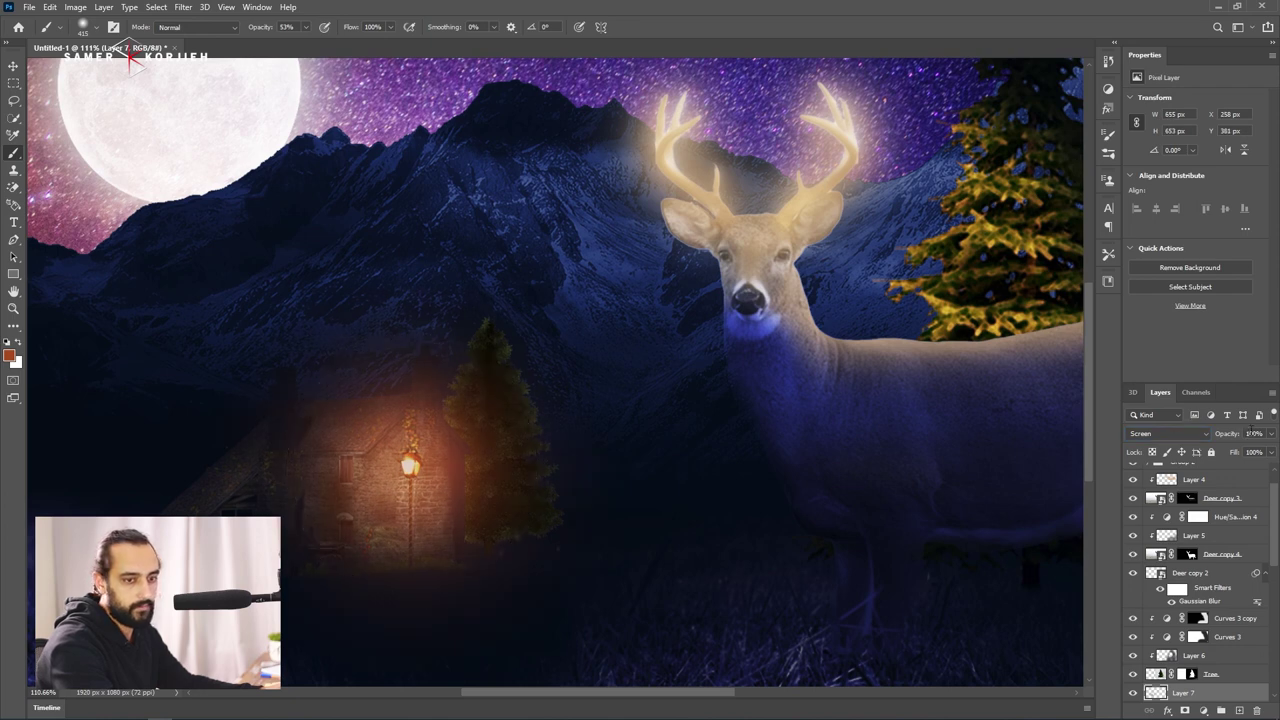
left_click(1271, 433)
left_click(1256, 452)
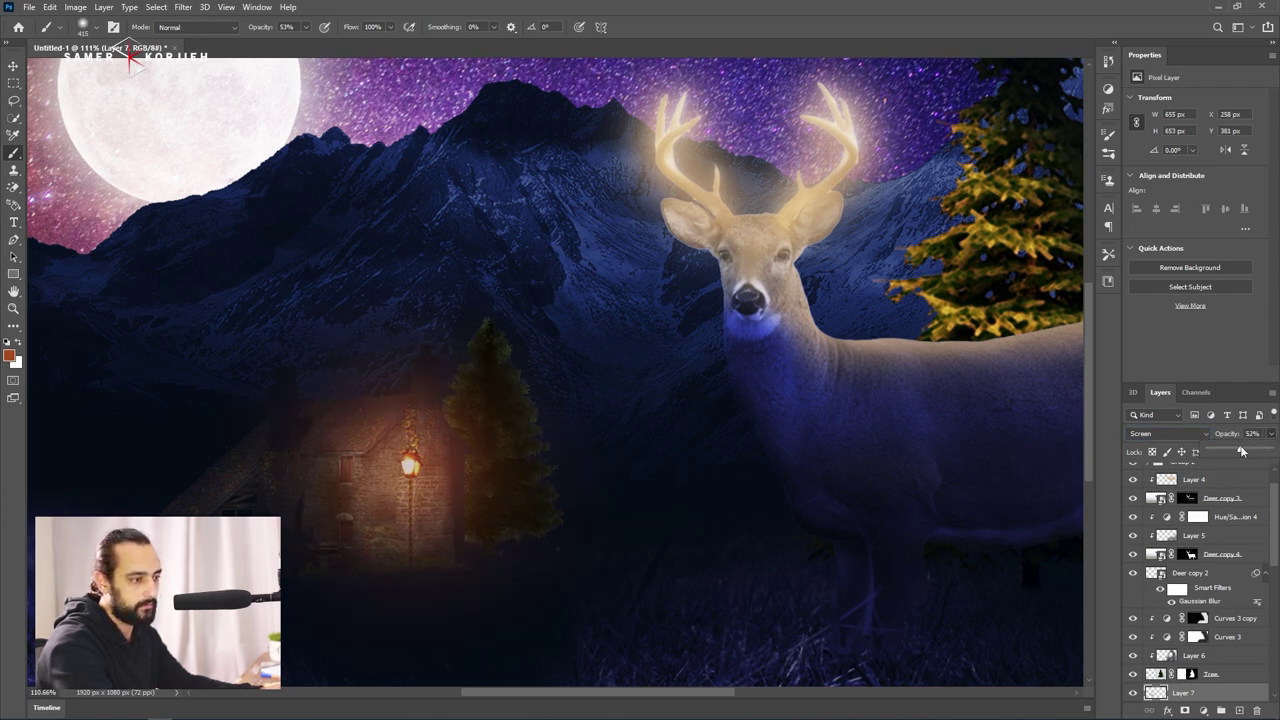
left_click_drag(1247, 452, 1251, 452)
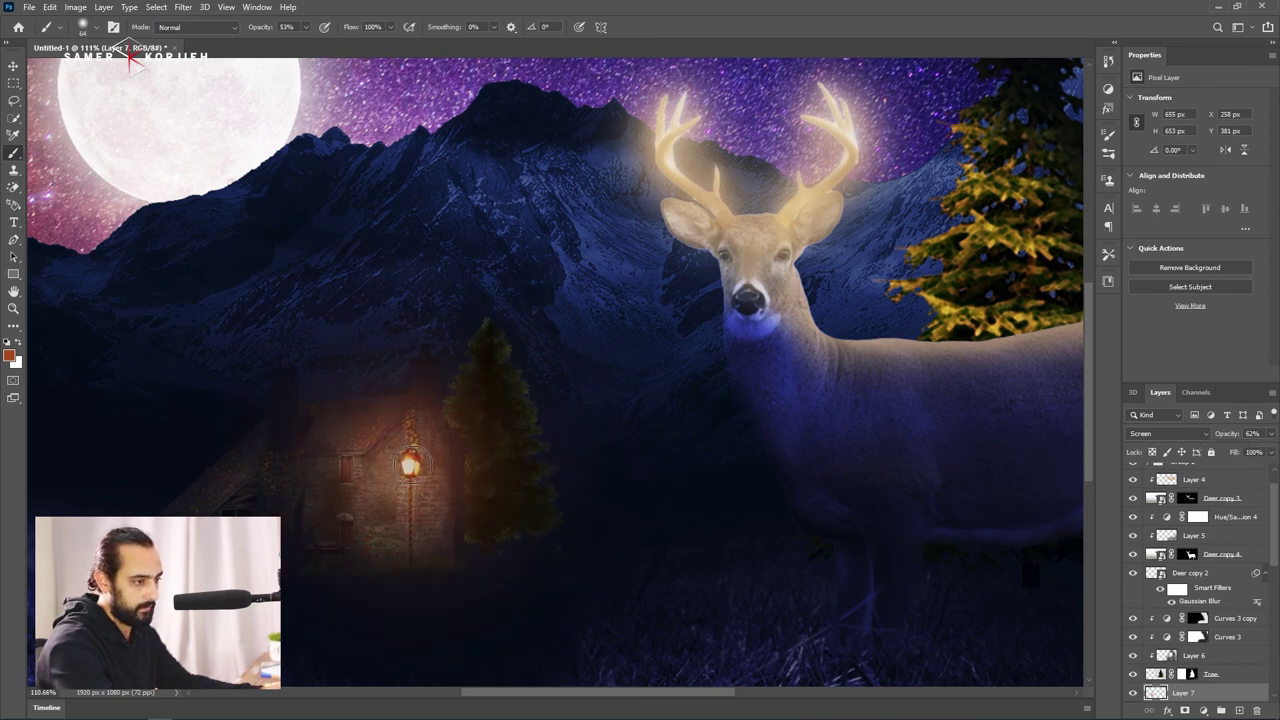
scroll(424, 465, "down", 5)
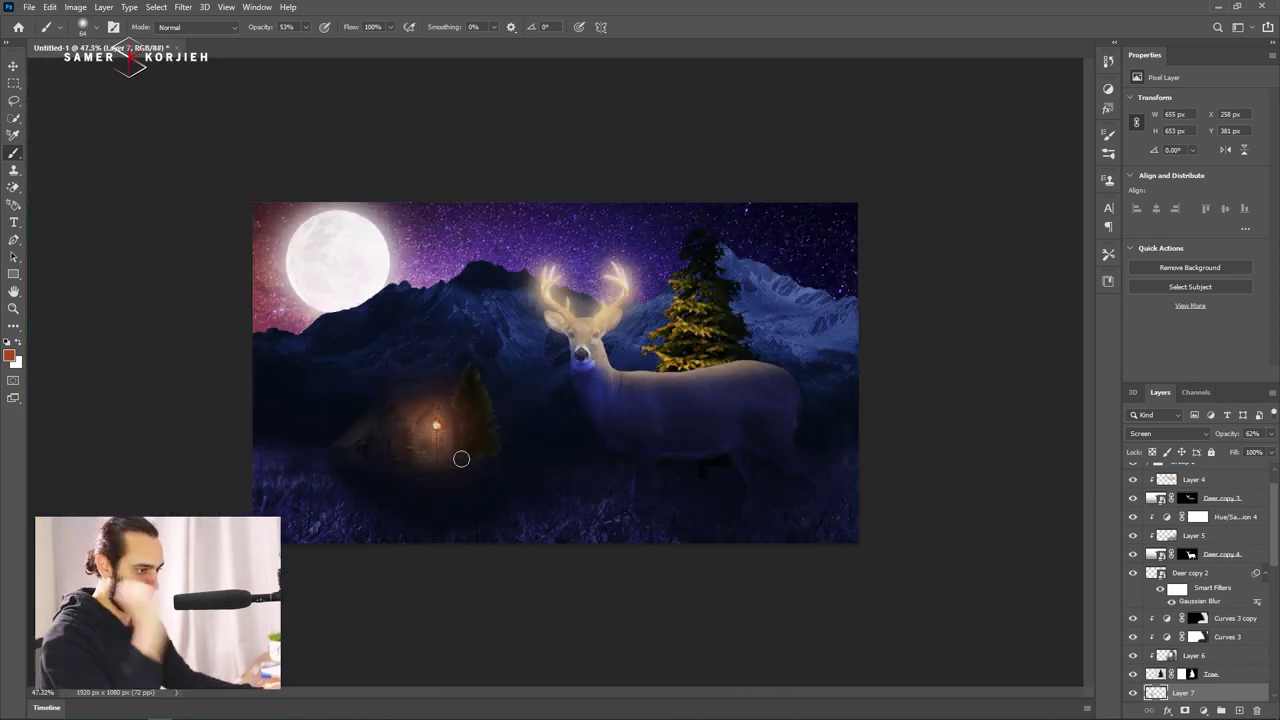
Reselect Layer 7, the lamp glow layer, in the Layers panel.
scroll(429, 457, "down", 1)
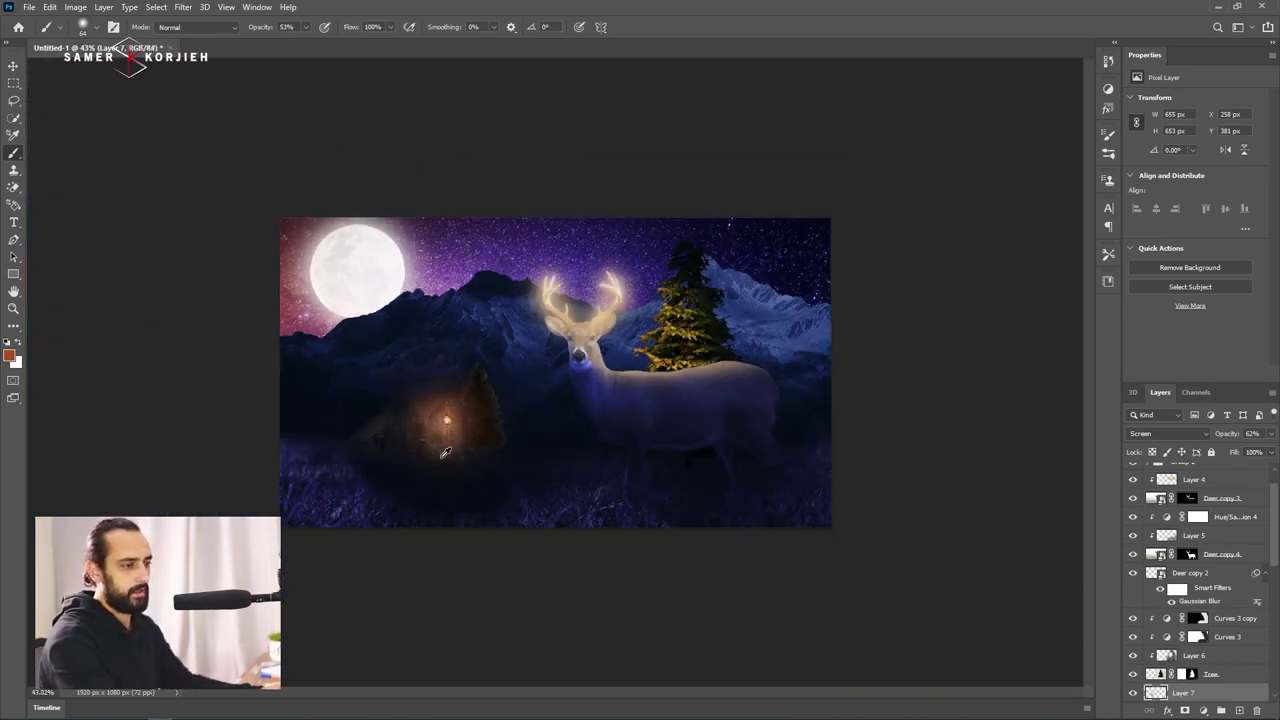
scroll(429, 457, "down", 1)
scroll(1207, 489, "up", 3)
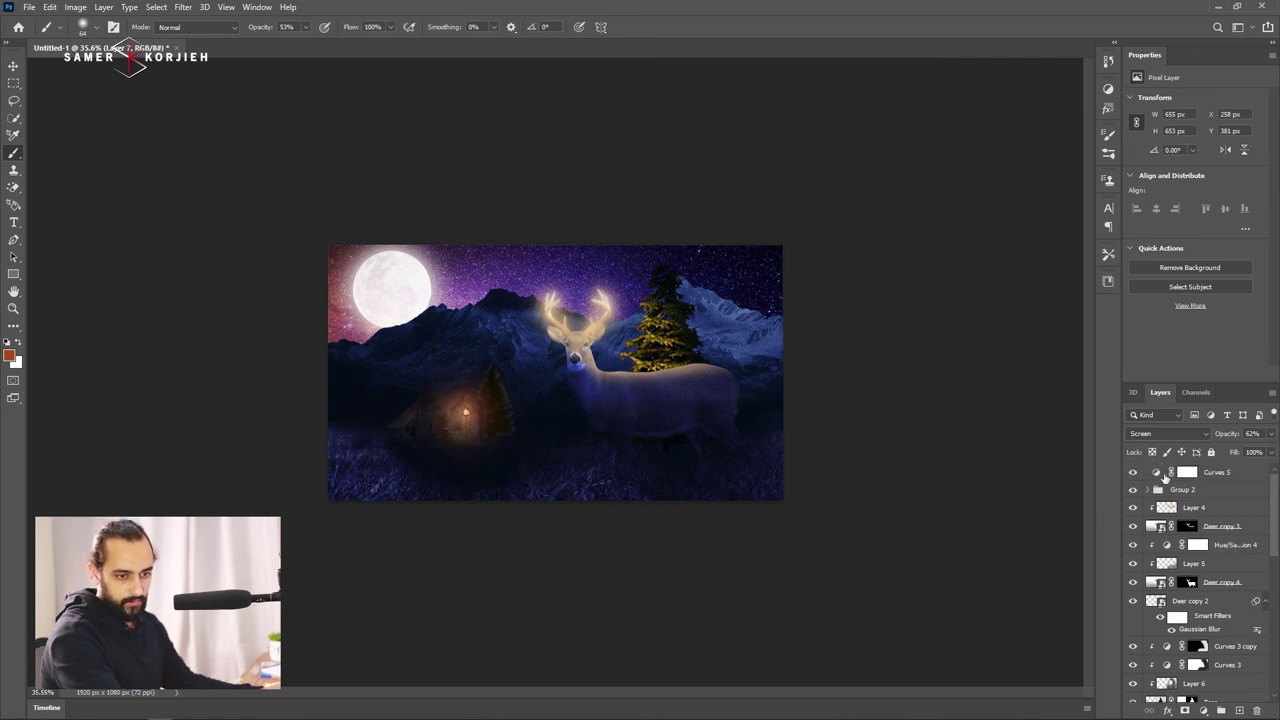
left_click(1163, 477)
scroll(432, 462, "up", 2)
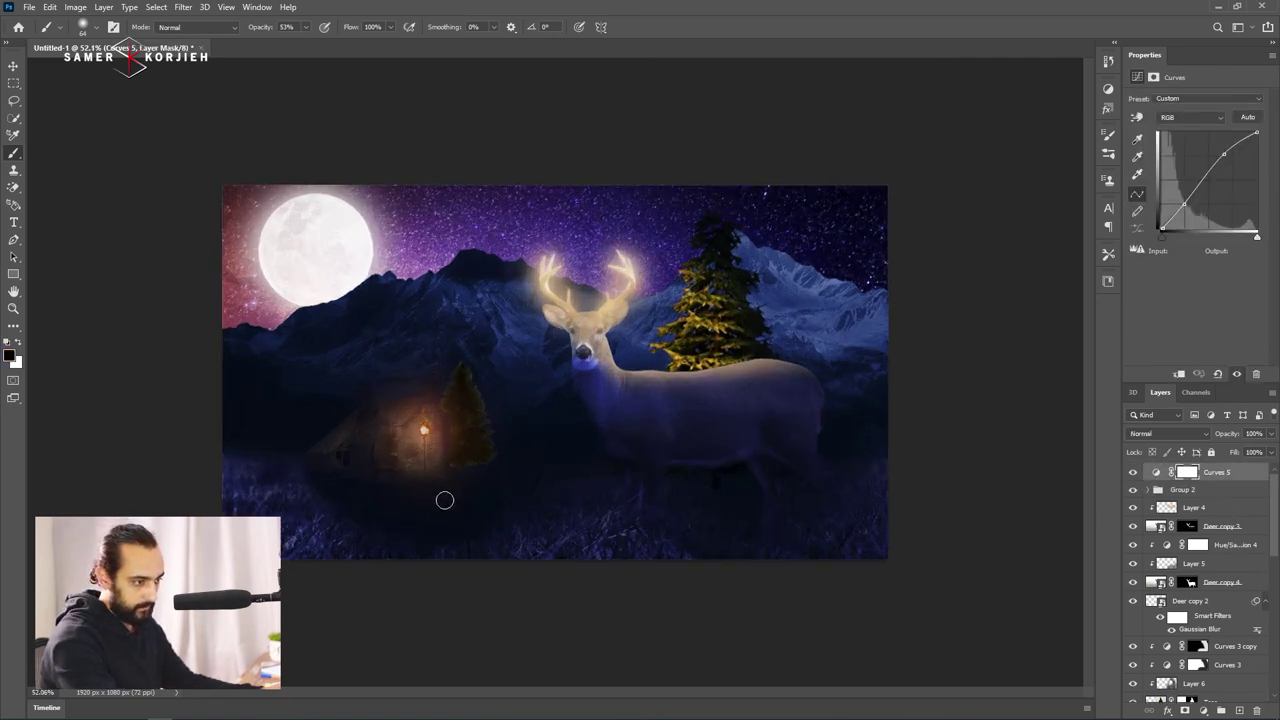
scroll(420, 491, "up", 2)
scroll(1183, 590, "down", 2)
scroll(1183, 590, "down", 2)
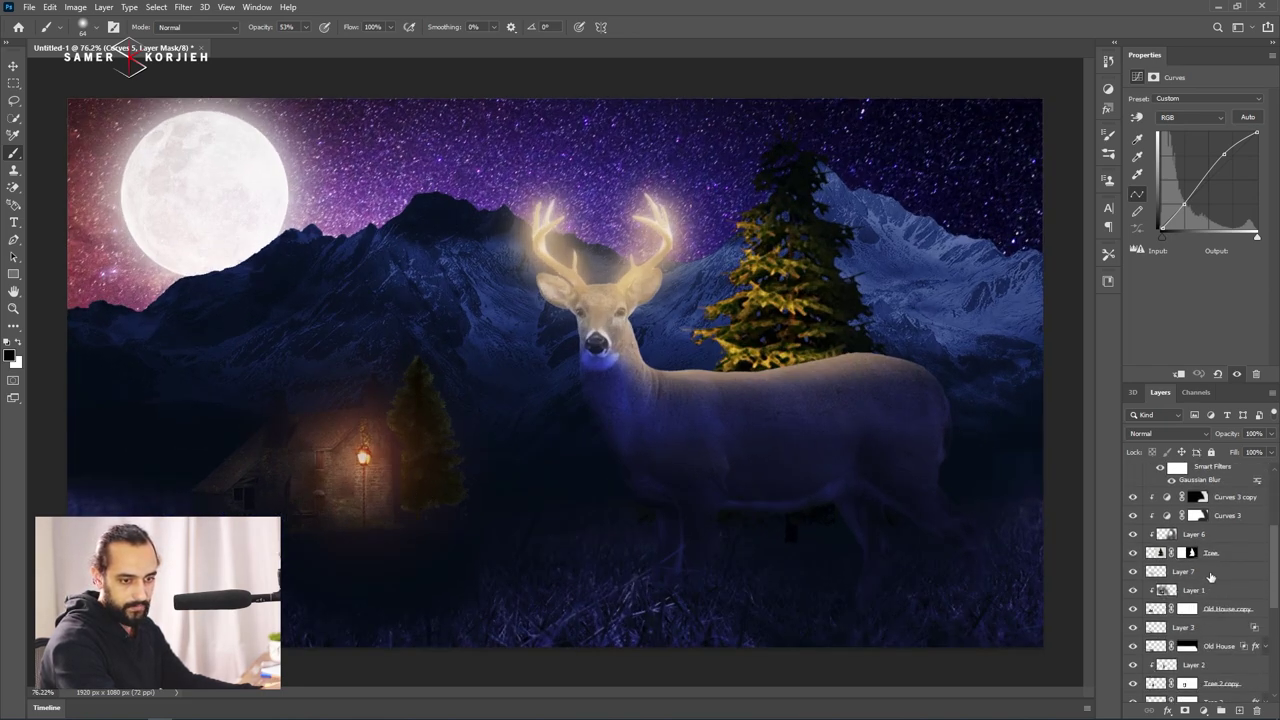
left_click(1210, 577)
Paint a faint sampled-orange glow around the lamp's base at 15% brush opacity.
left_click(371, 537, "alt")
left_click_drag(366, 531, 405, 567)
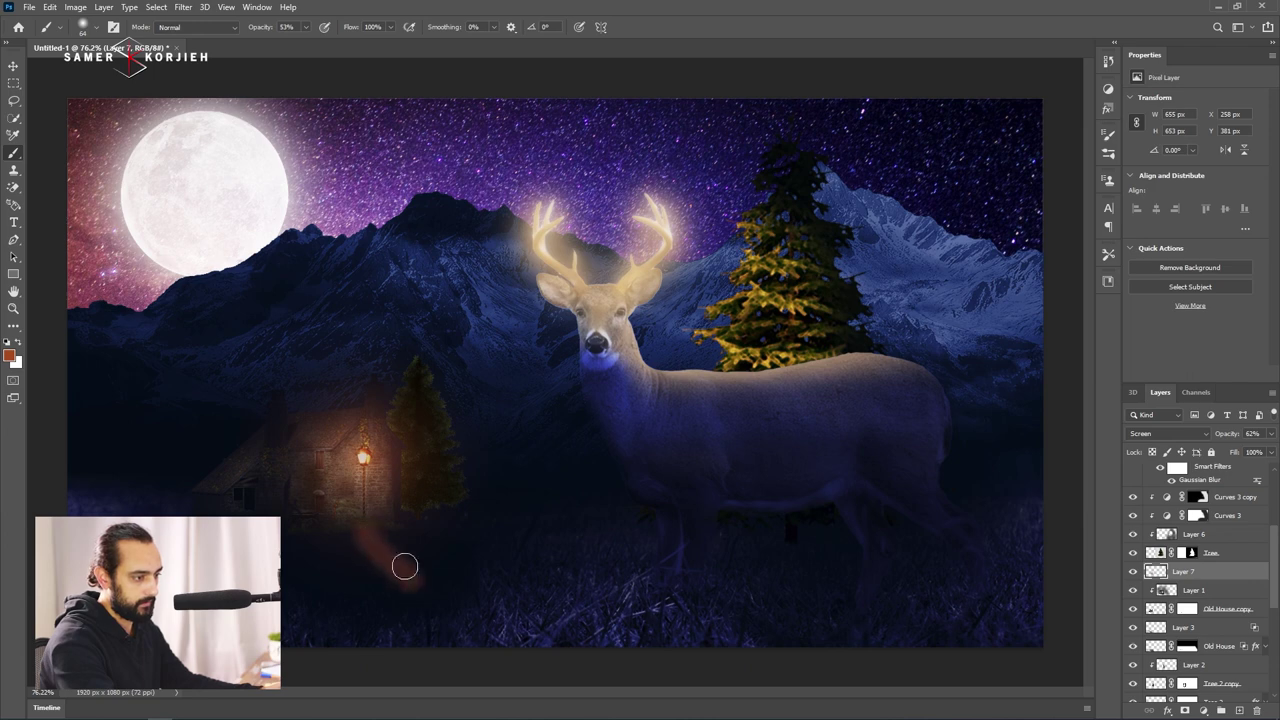
key("ctrl+z")
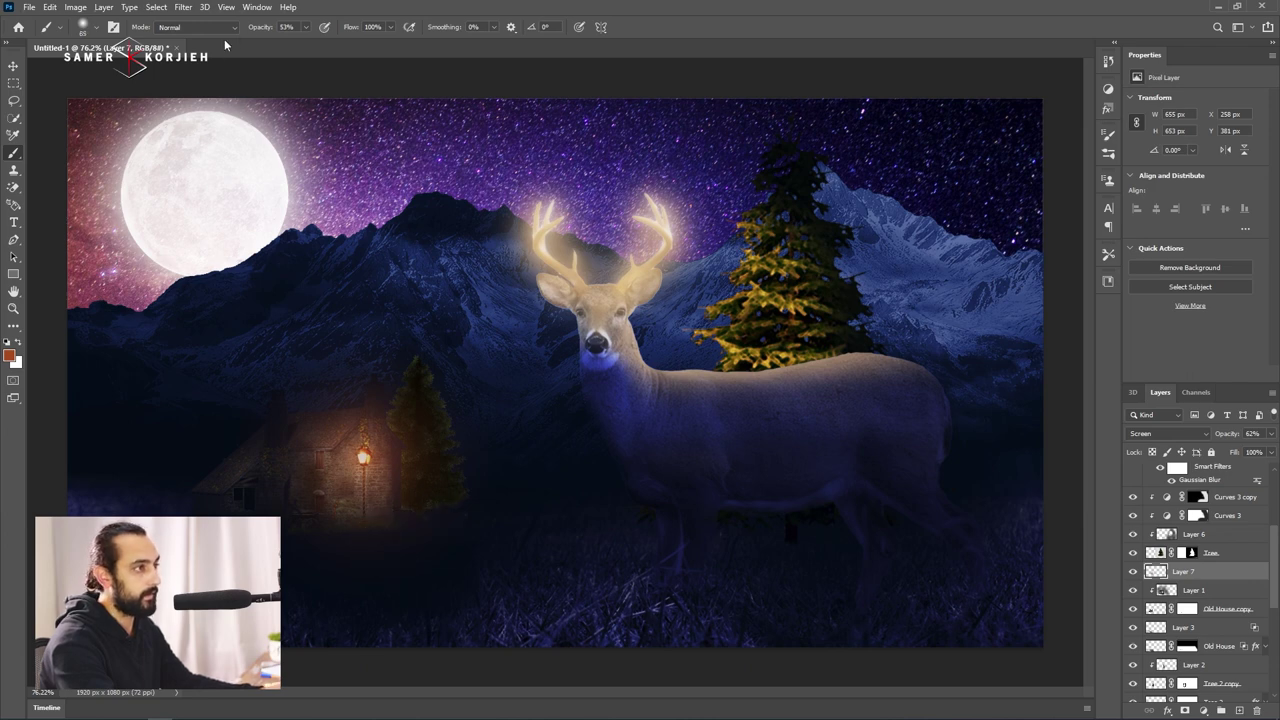
type("15")
key("Return")
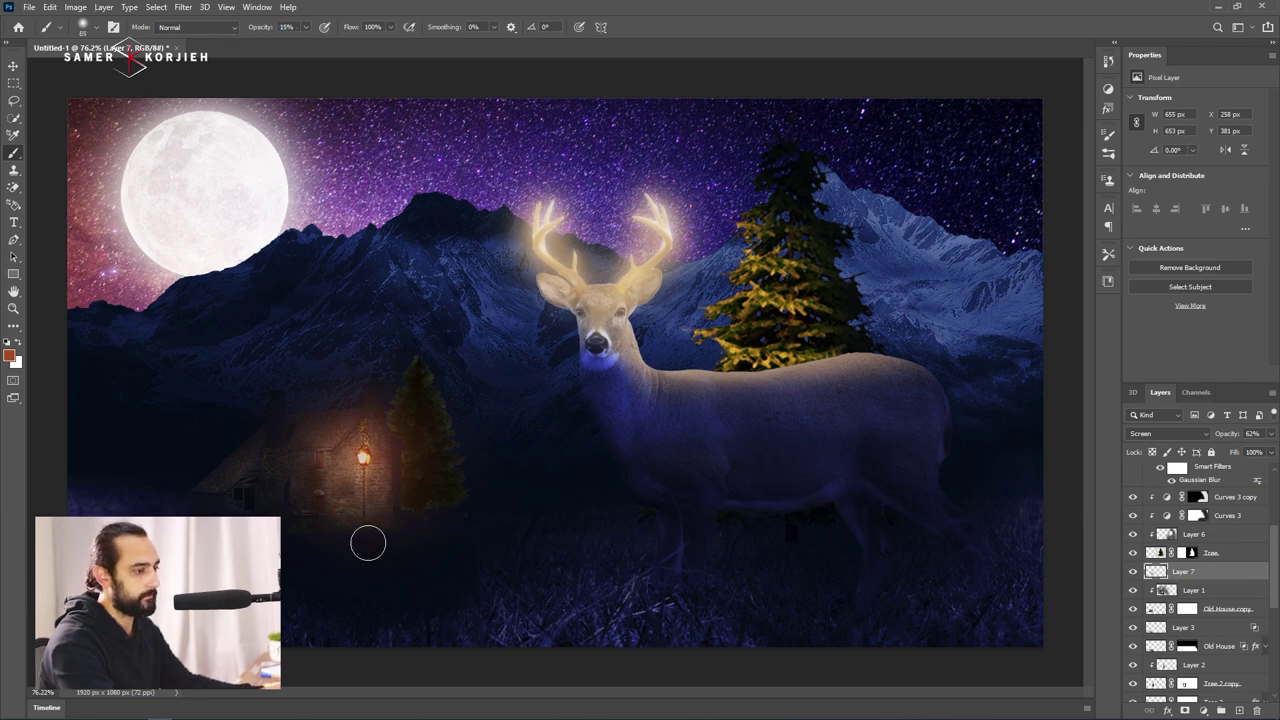
mouse_move(388, 543)
left_mouse_down()
mouse_move(357, 534)
mouse_move(386, 557)
mouse_move(360, 526)
mouse_move(397, 557)
mouse_move(346, 530)
left_mouse_up()
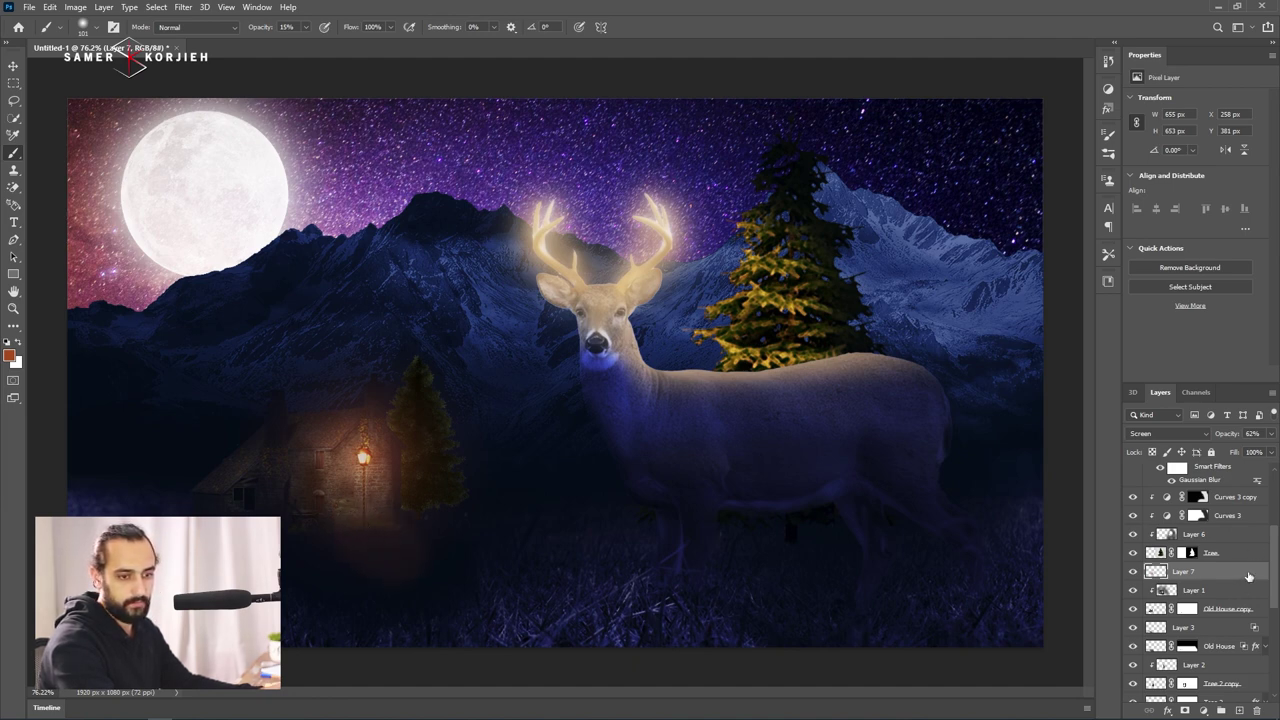
Split Layer 7's Underlying Layer Blend If black slider to 65 so the glow fades over darks.
double_click(1215, 571)
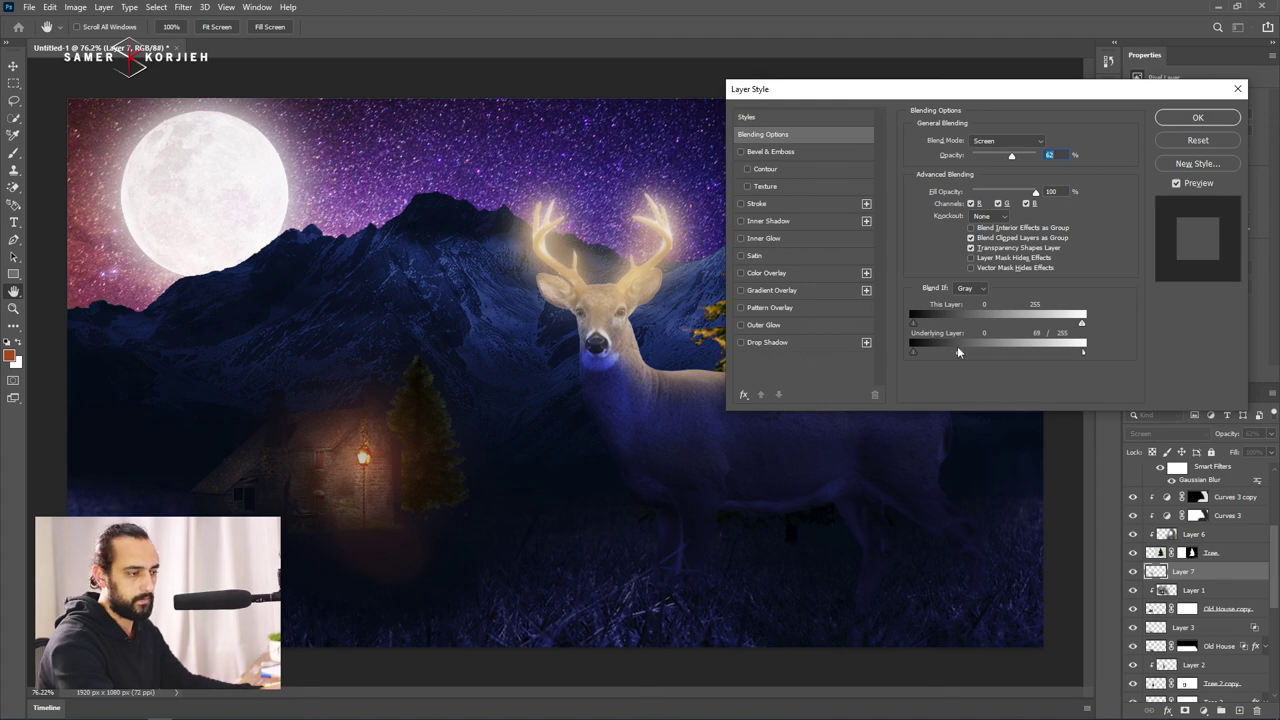
left_click_drag(958, 352, 956, 352)
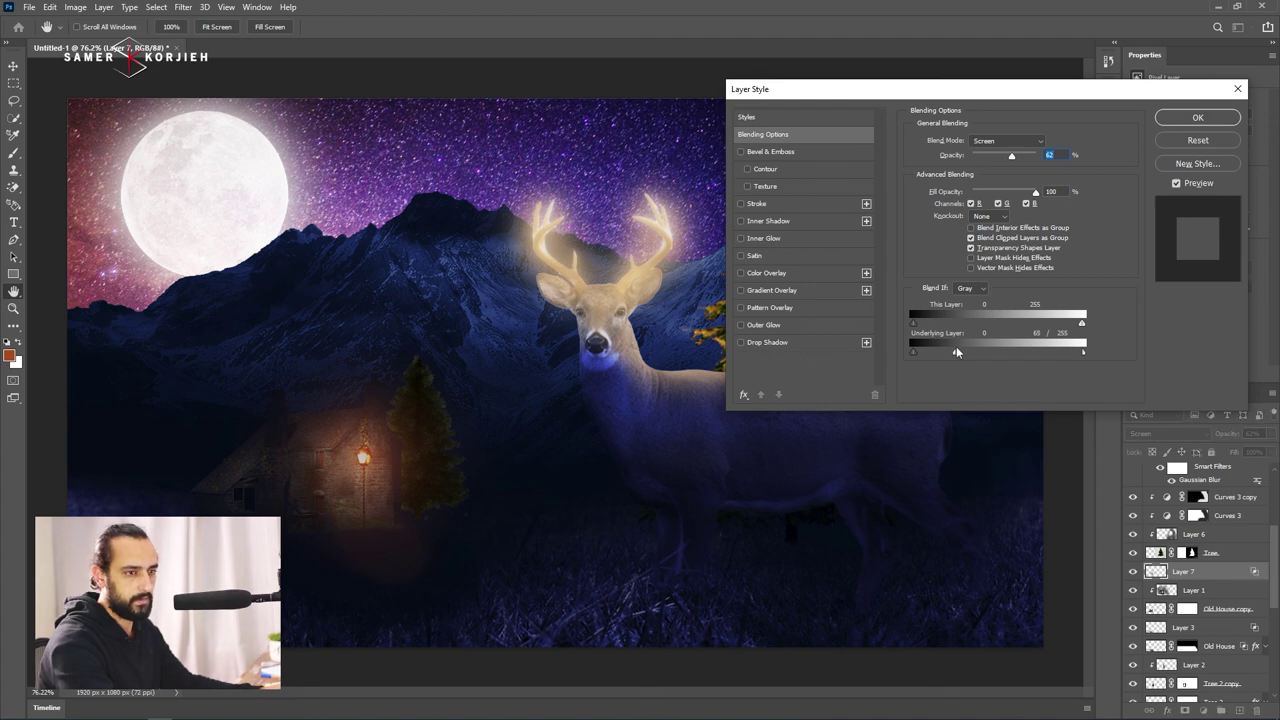
left_click(1197, 118)
key("e")
scroll(457, 477, "down", 5)
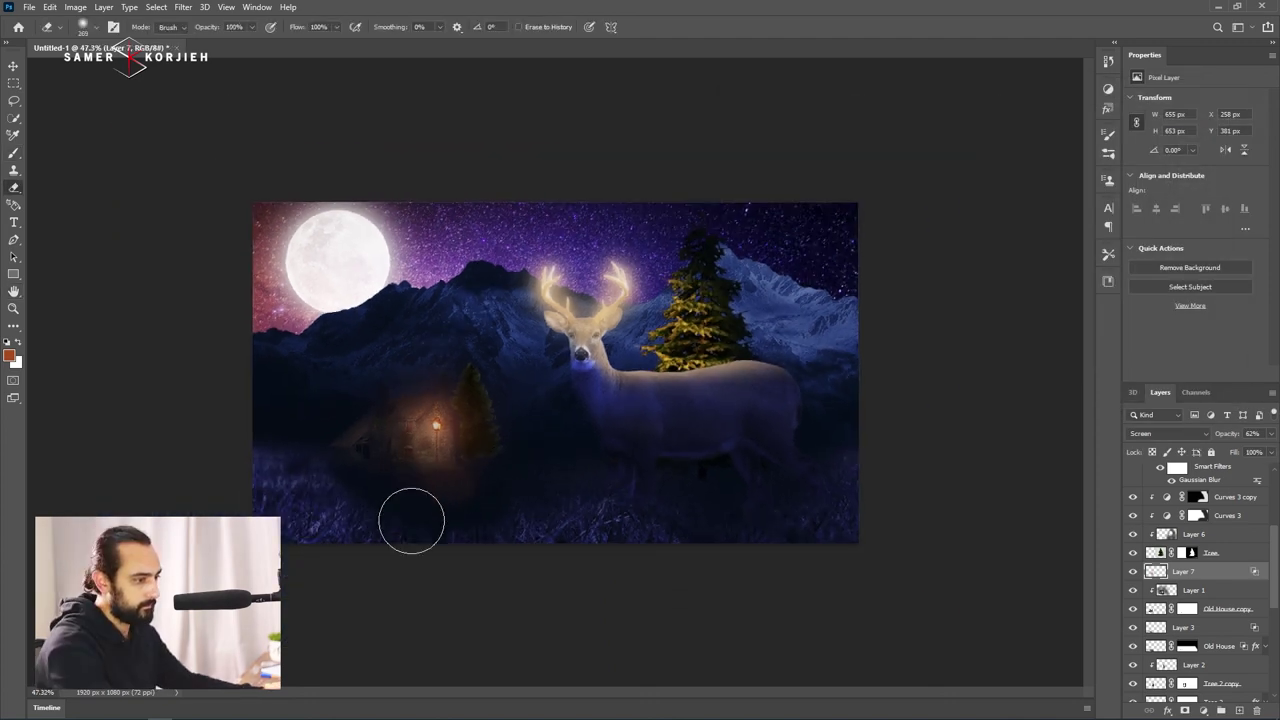
Enlarge the eraser to about 514 px, then select the Curves 5 adjustment layer.
right_click(390, 515, "alt")
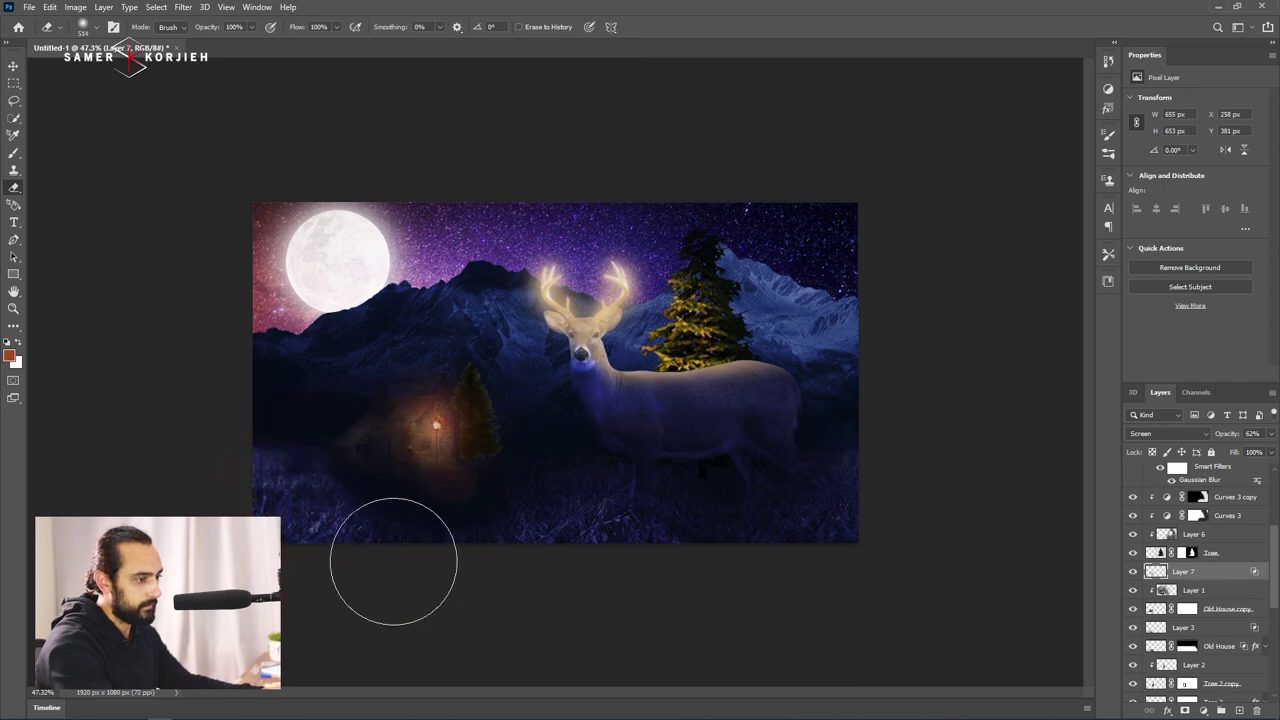
scroll(568, 473, "down", 1)
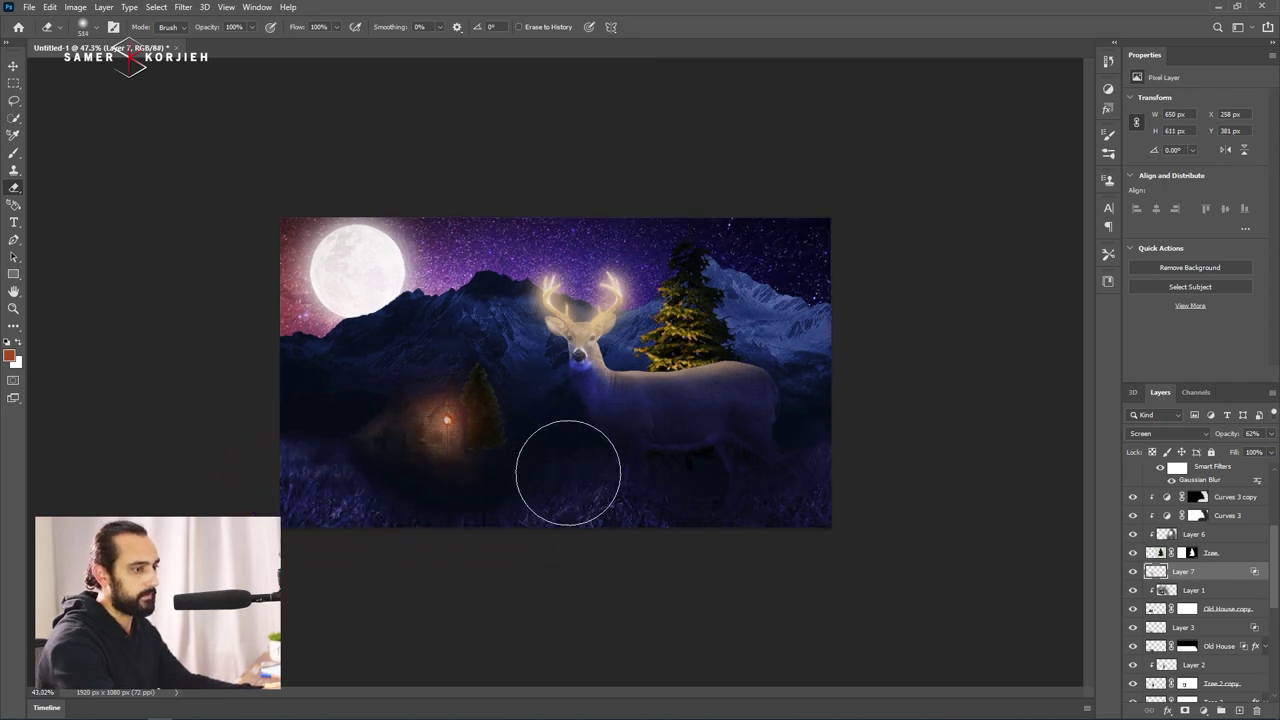
scroll(590, 472, "down", 1)
scroll(680, 392, "up", 3)
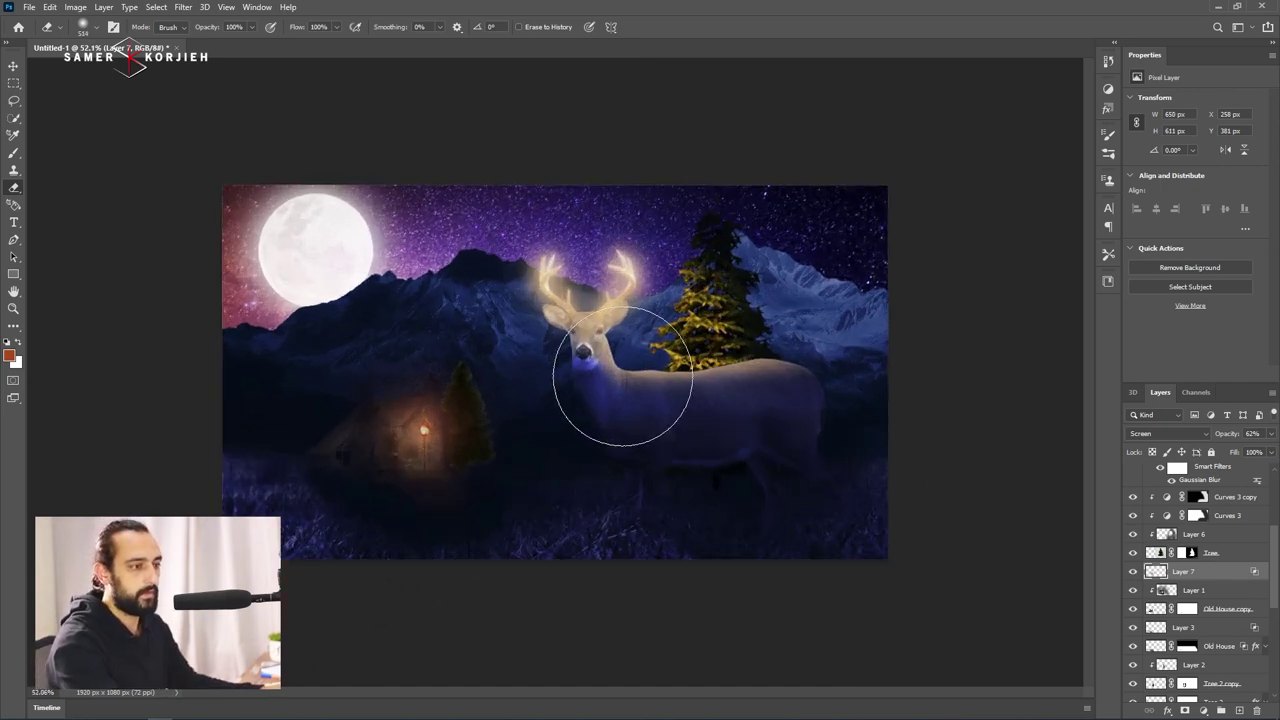
scroll(1190, 560, "up", 3)
scroll(1180, 520, "up", 3)
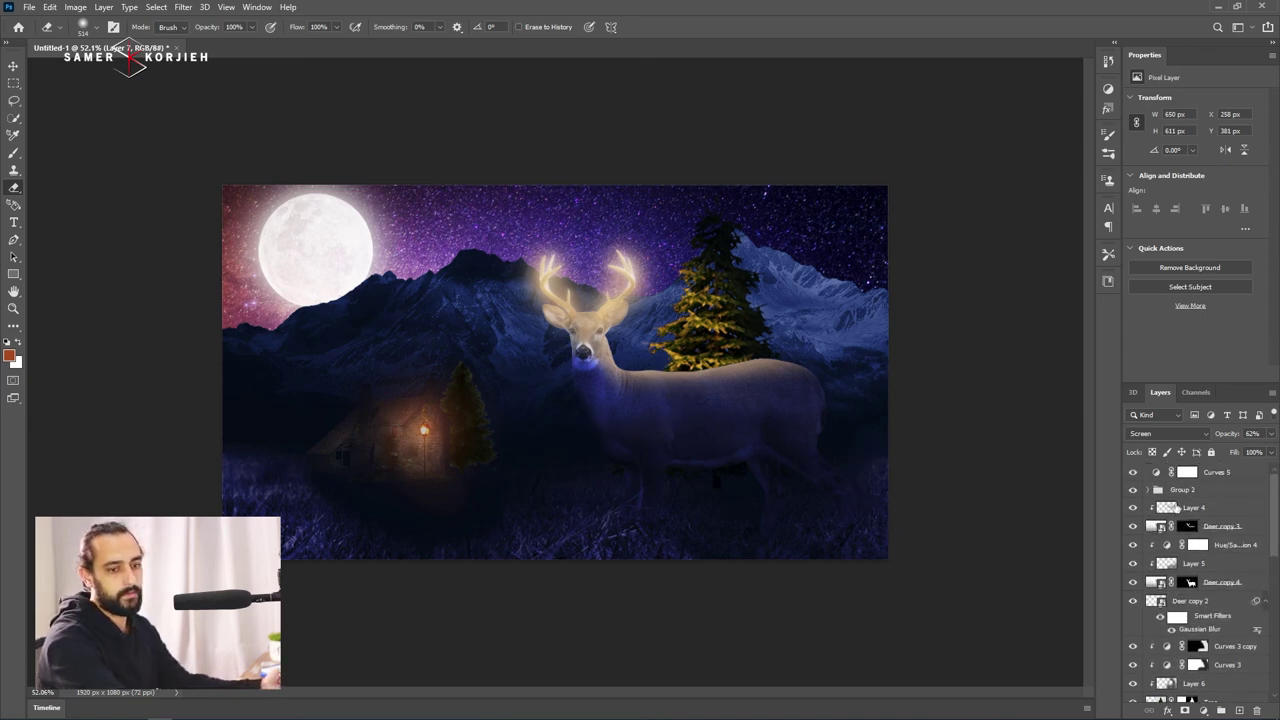
left_click(1155, 474)
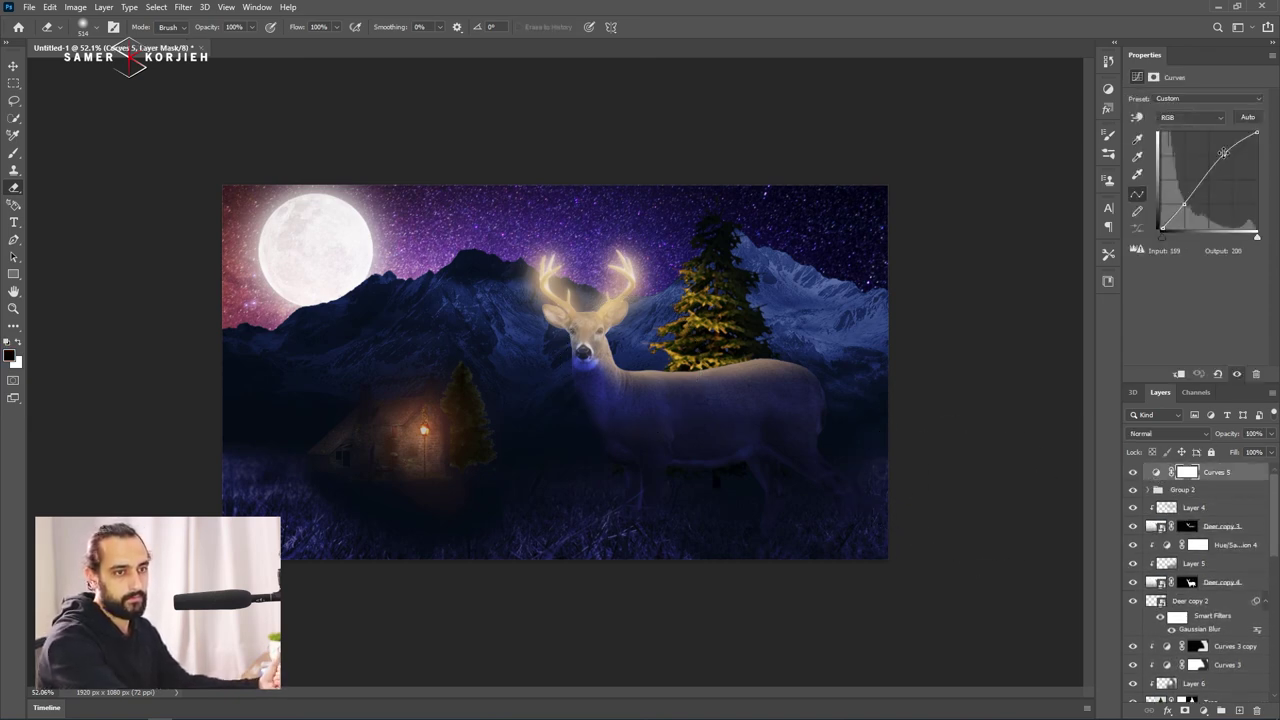